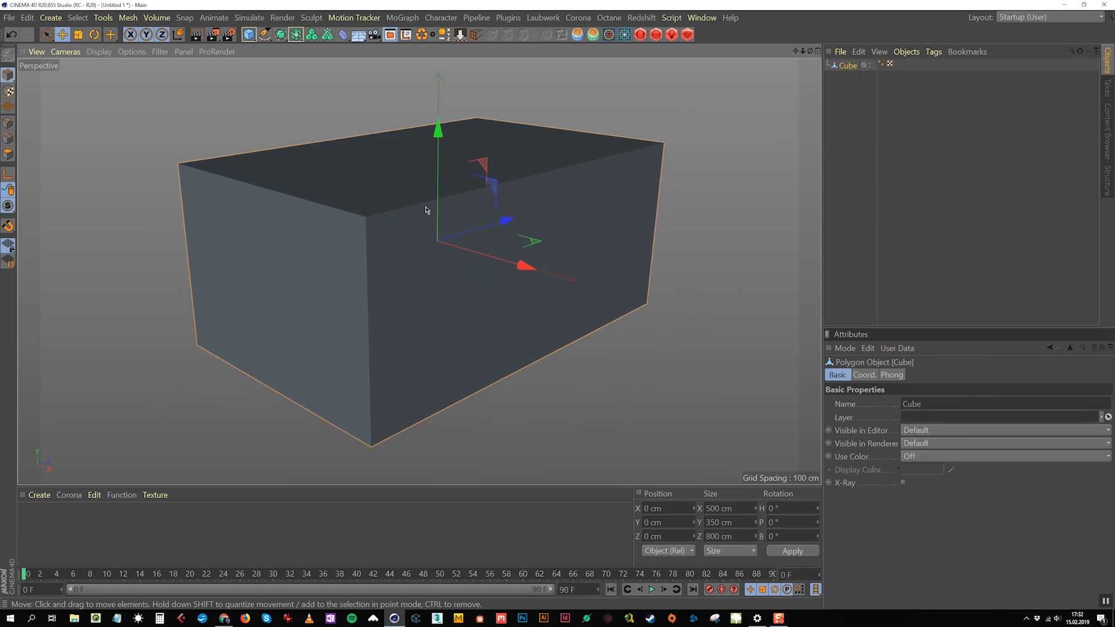
Step: Rename the cube as room and drop it onto the floor plane
double_click(847, 66)
text(Ro)
key(Return)
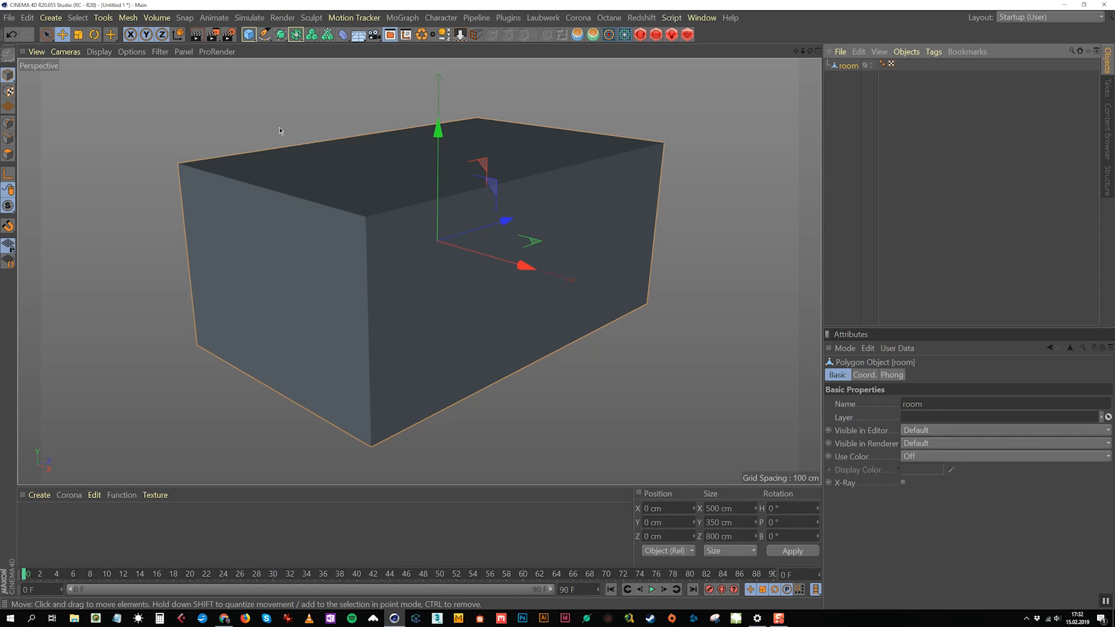
click(460, 35)
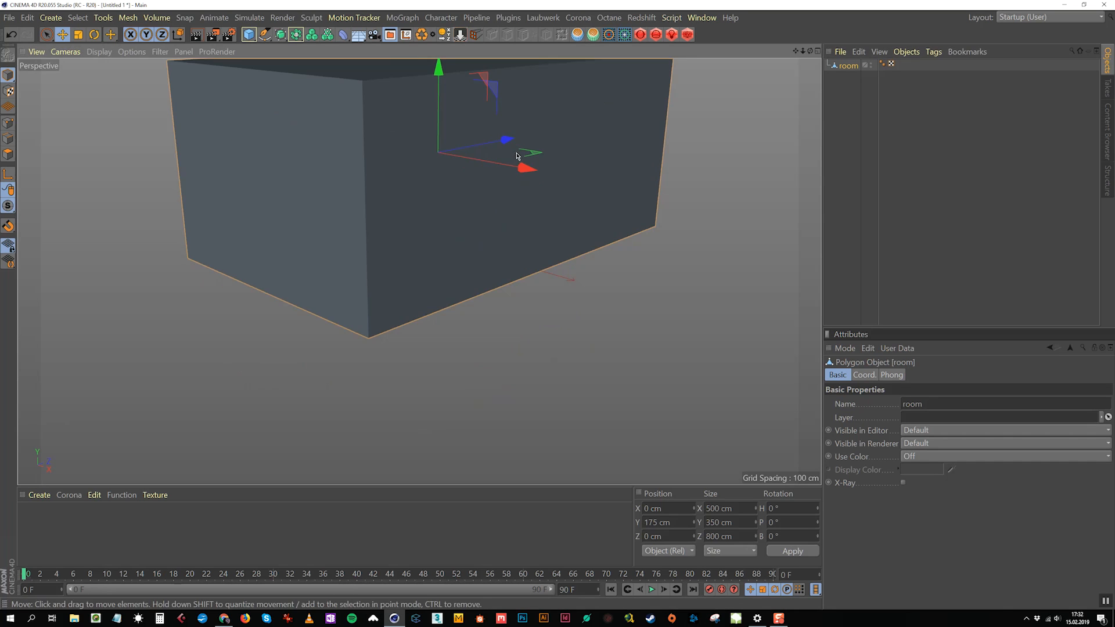
Step: Extrude all polygons of the room by an offset of 25 cm with Create Caps enabled, and return to model mode
click(7, 153)
click(310, 191)
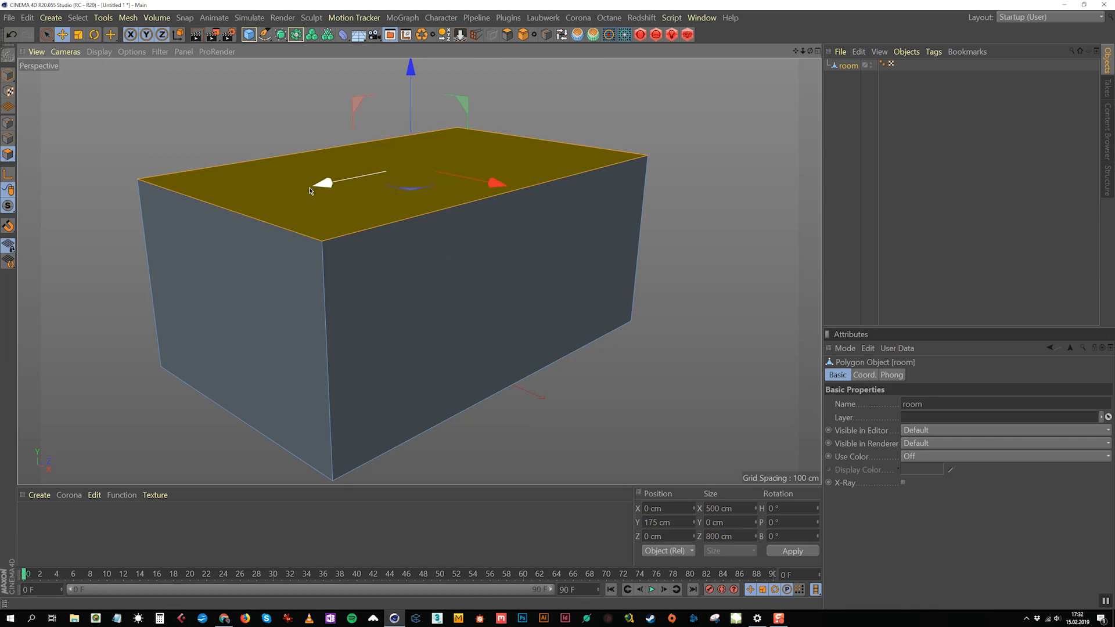
key(ctrl+a)
key(d)
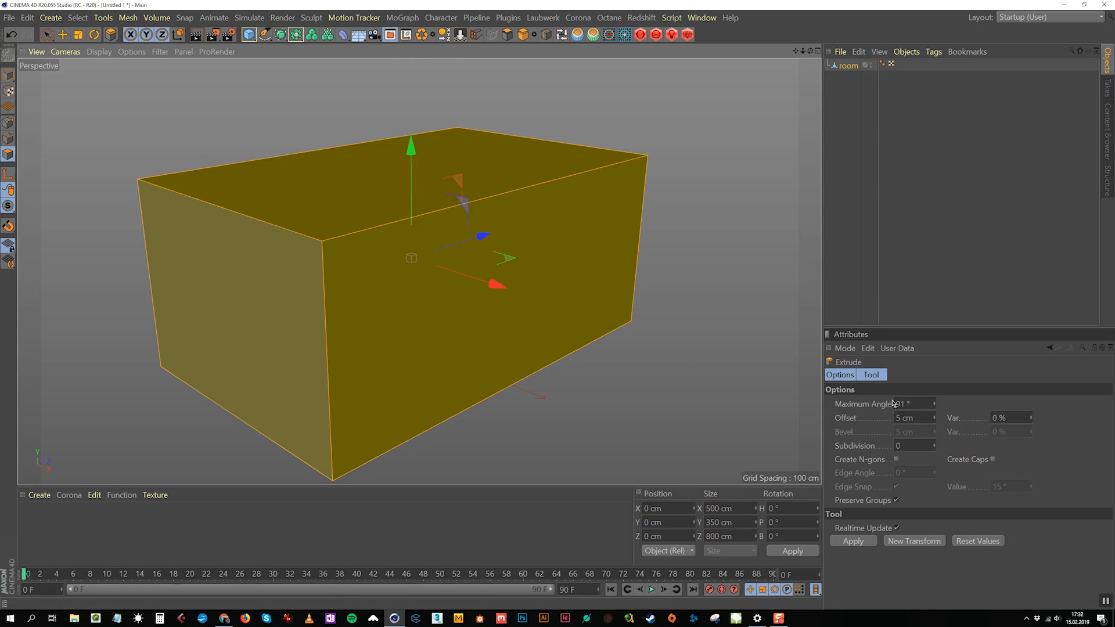
click(913, 421)
text(25)
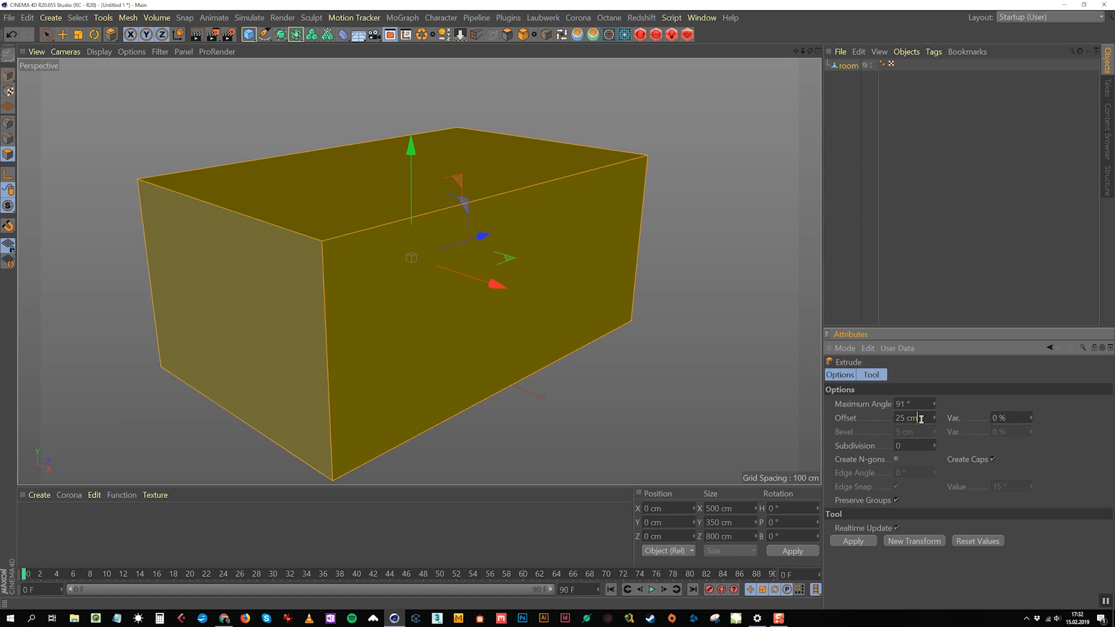
key(Return)
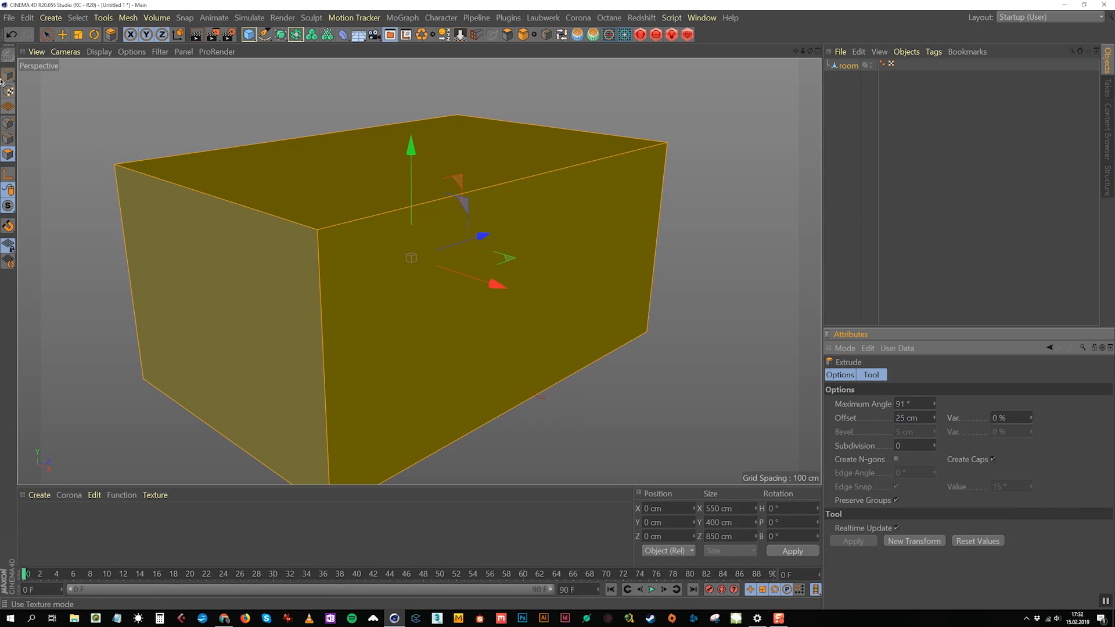
click(8, 75)
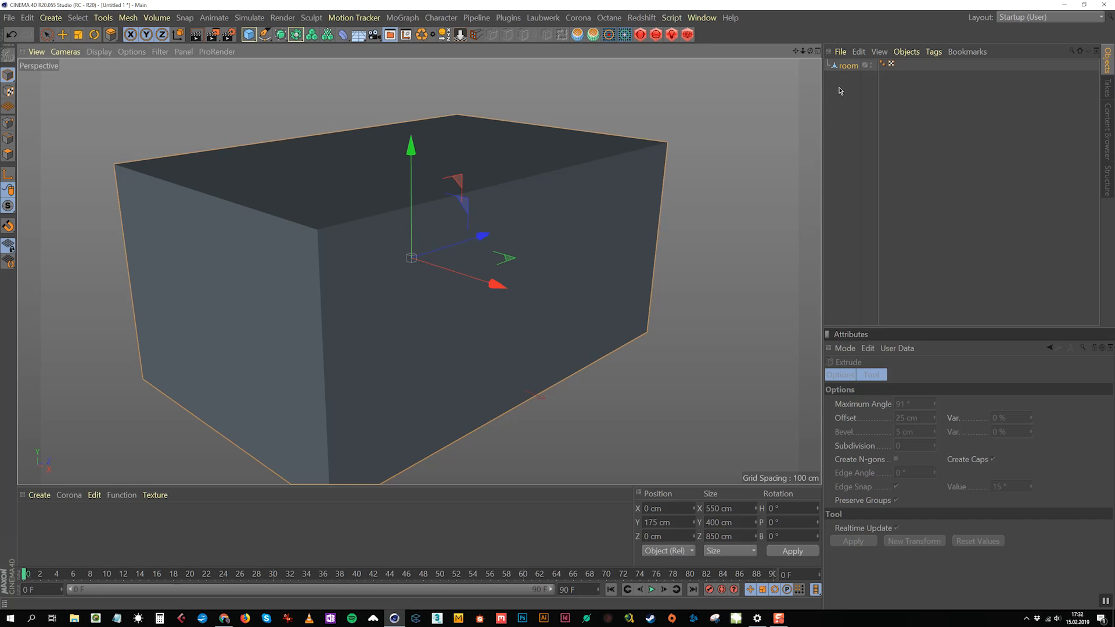
Step: Set the render output size to 2500 x 3000 pixels
alt+drag(385, 259, 316, 299)
alt+right_drag(317, 299, 747, 229)
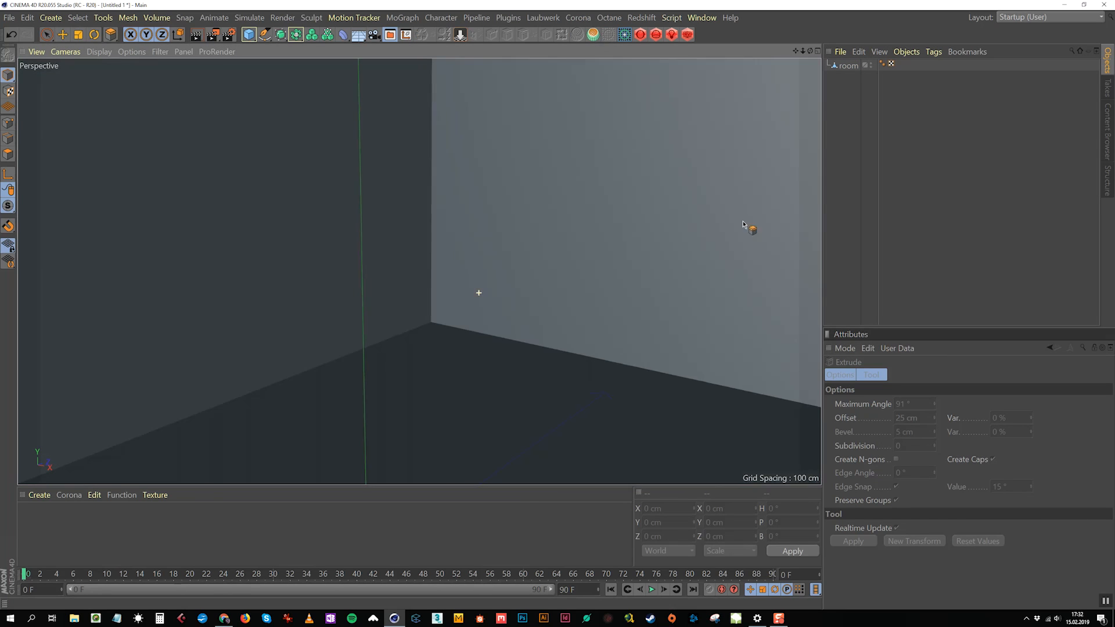
alt+drag(339, 351, 431, 352)
alt+middle_drag(543, 297, 445, 344)
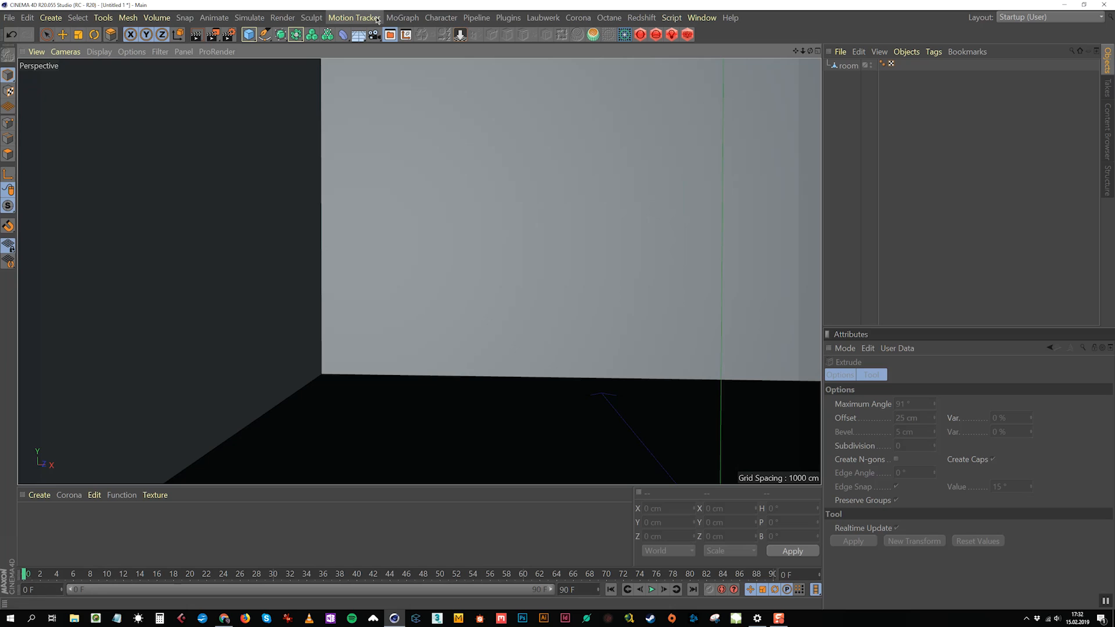
click(849, 65)
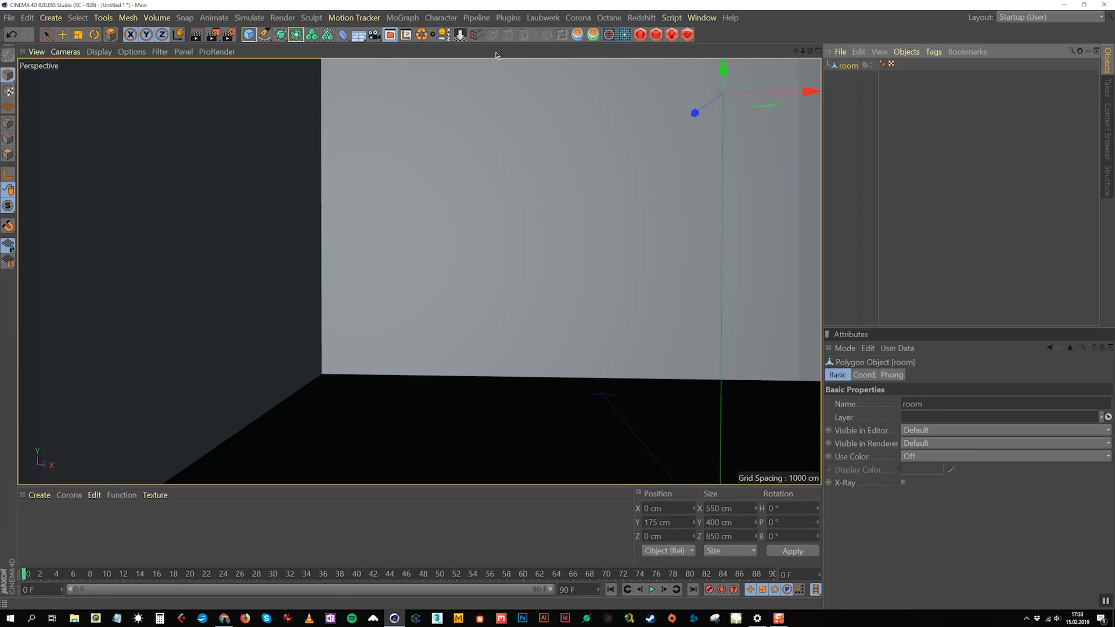
click(229, 34)
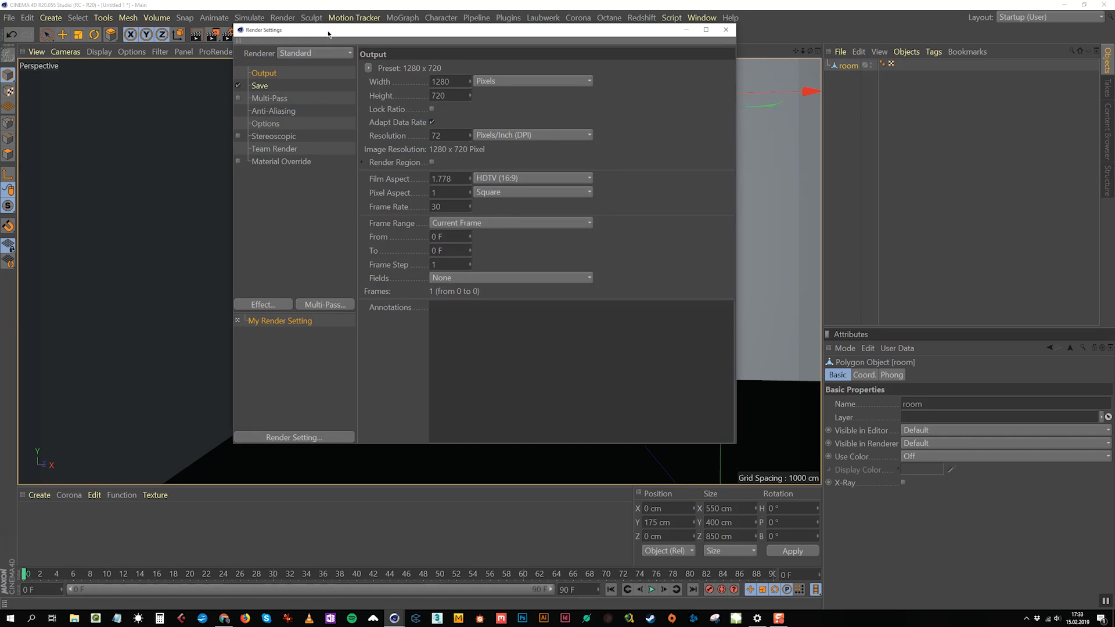
drag(329, 33, 339, 56)
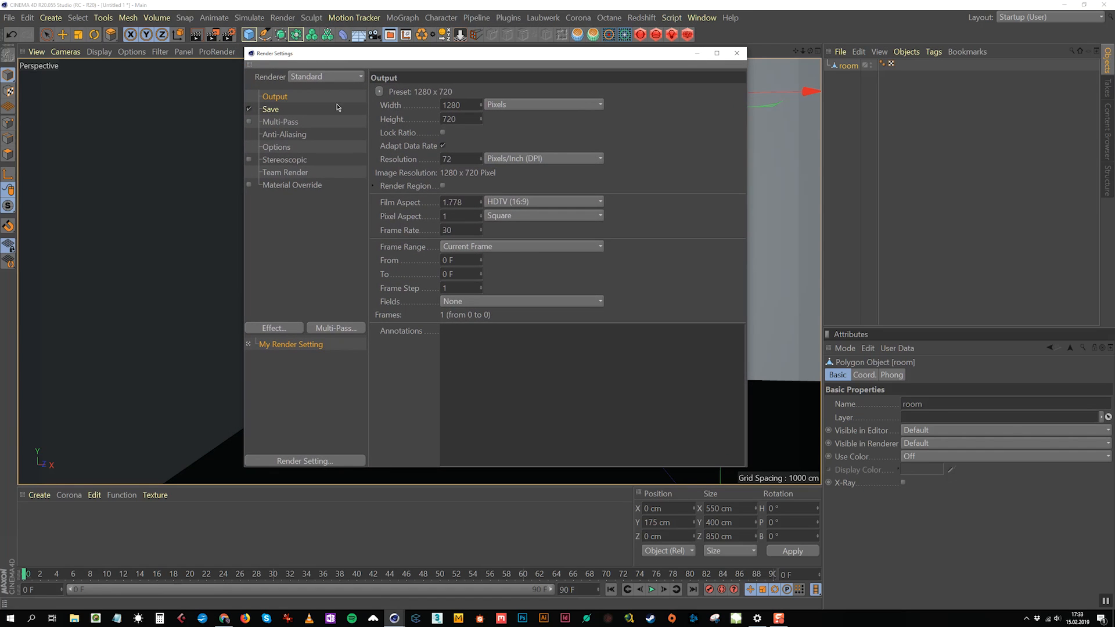
click(461, 105)
key(Tab)
text(3000)
key(Return)
click(464, 106)
text(2500)
key(Return)
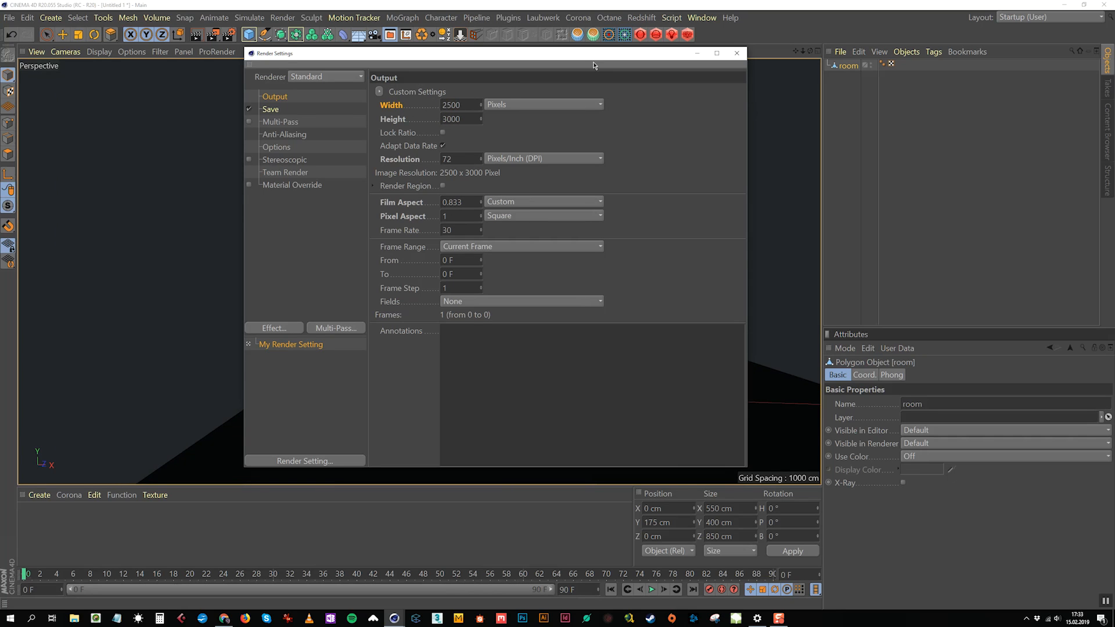
click(736, 53)
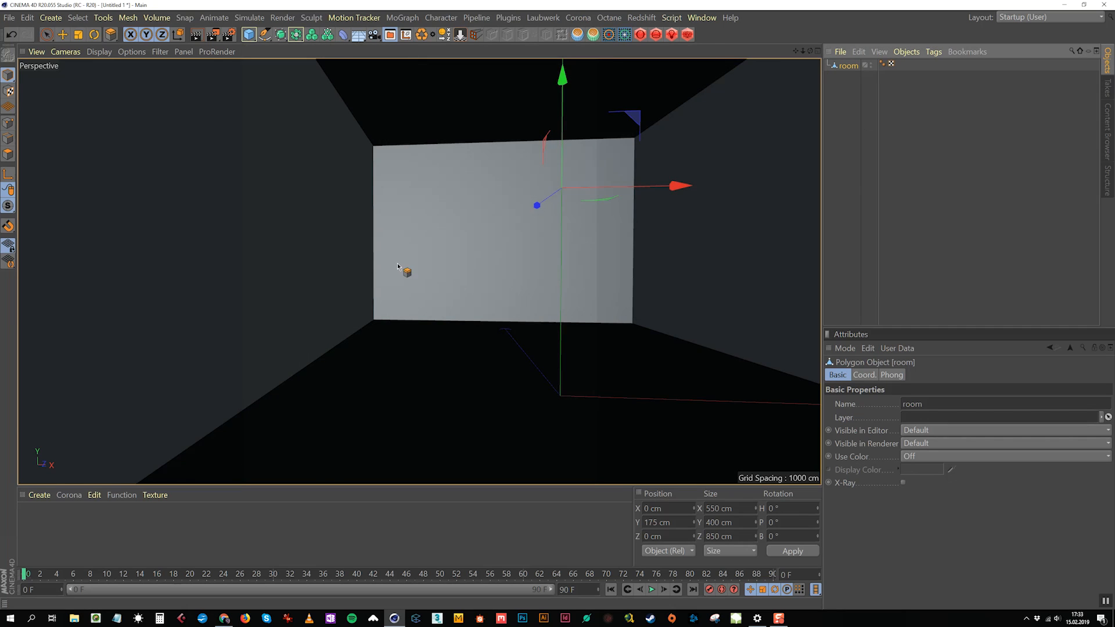
Step: Add a Redshift camera inside the room, set its focal length to Portrait (80 mm) and move it back from the far wall
scroll(420, 271, up, 8)
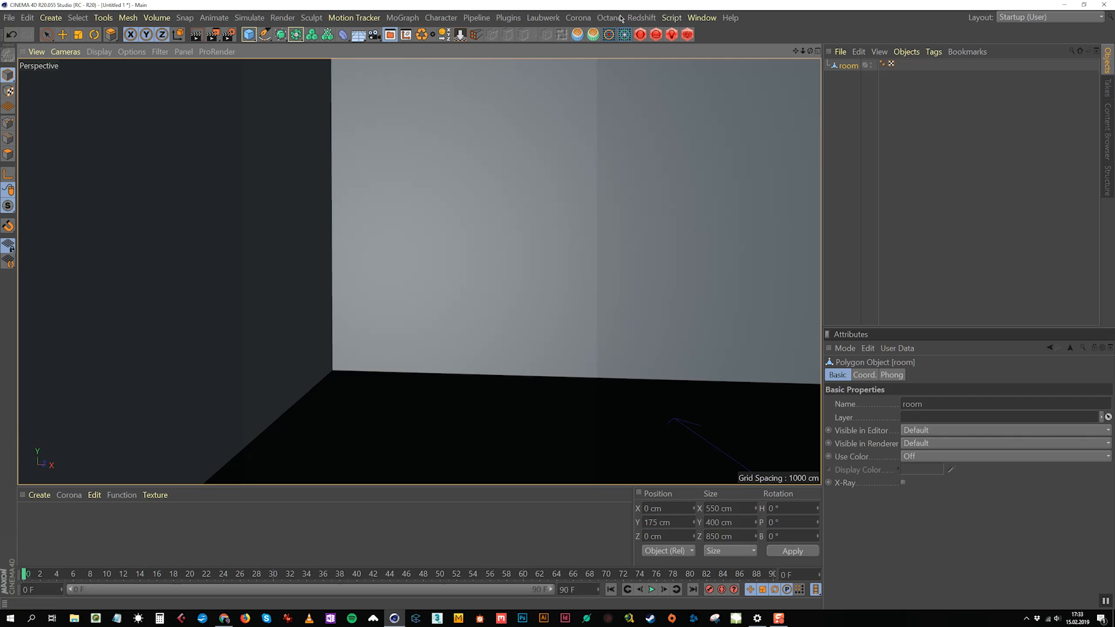
click(642, 17)
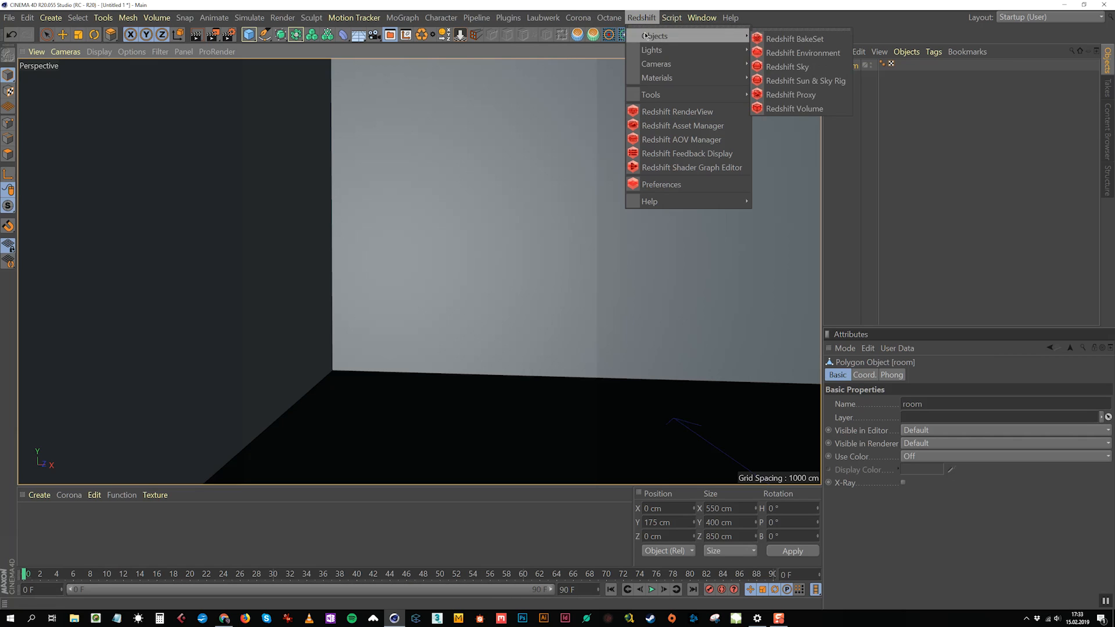
mouse_move(660, 72)
click(777, 70)
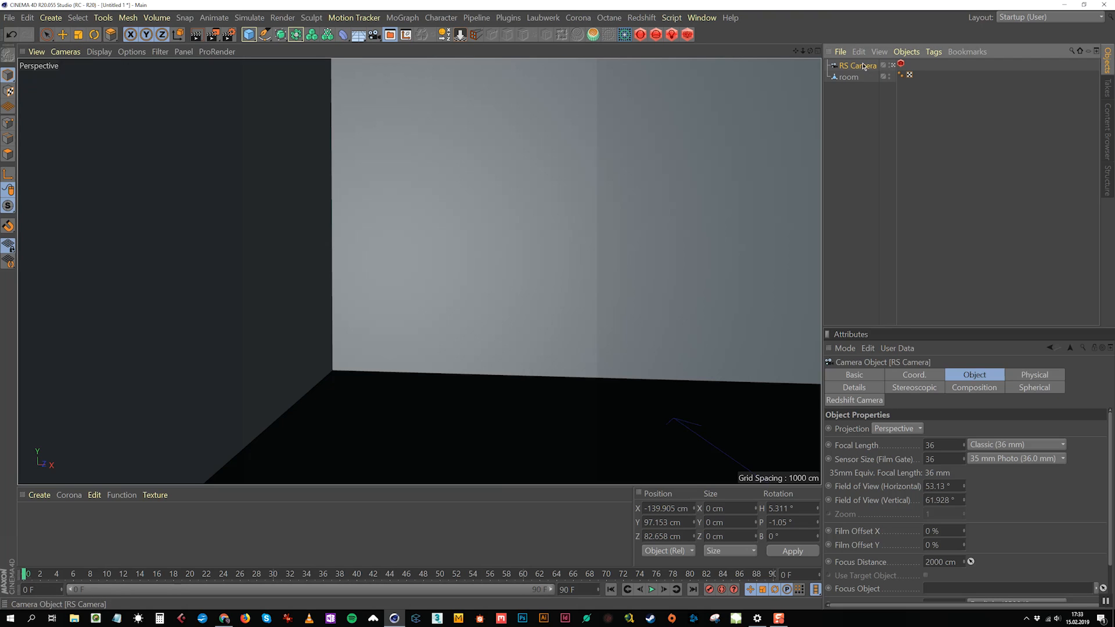
click(967, 376)
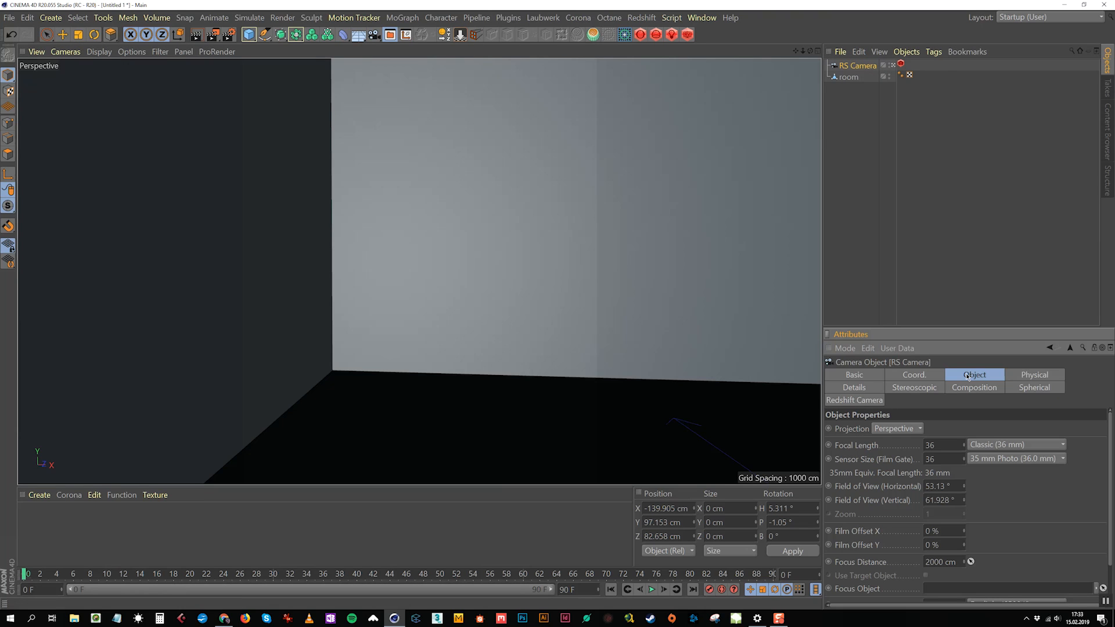
click(982, 444)
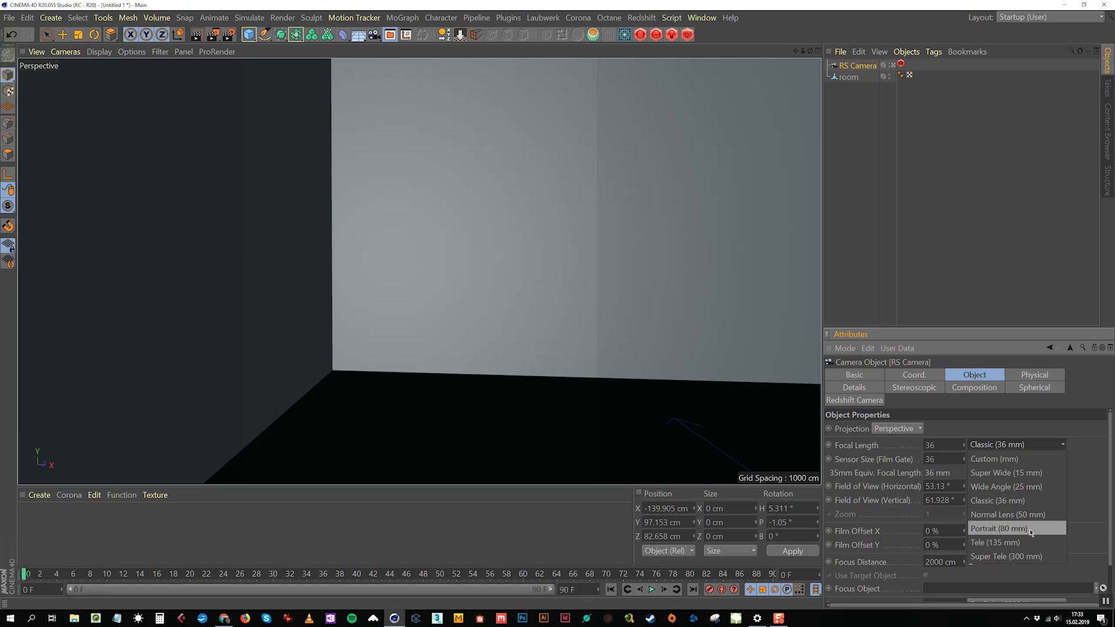
click(999, 529)
alt+right_drag(441, 368, 353, 411)
alt+right_drag(429, 411, 398, 375)
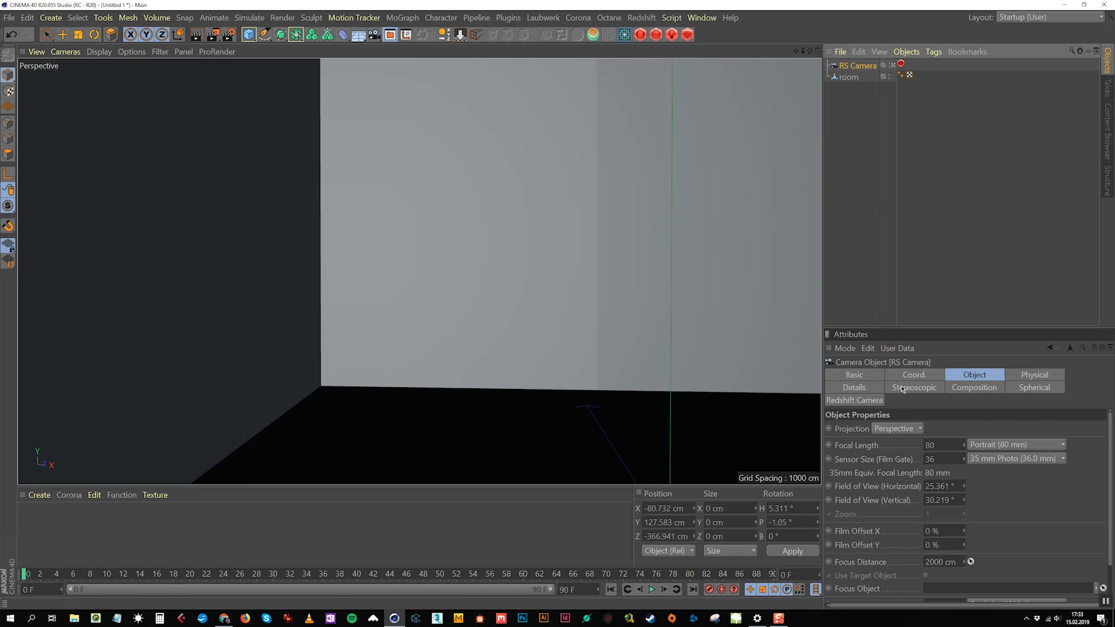
Step: Set the camera's heading and pitch rotation to 0°
click(917, 375)
double_click(1017, 429)
text(0)
key(Tab)
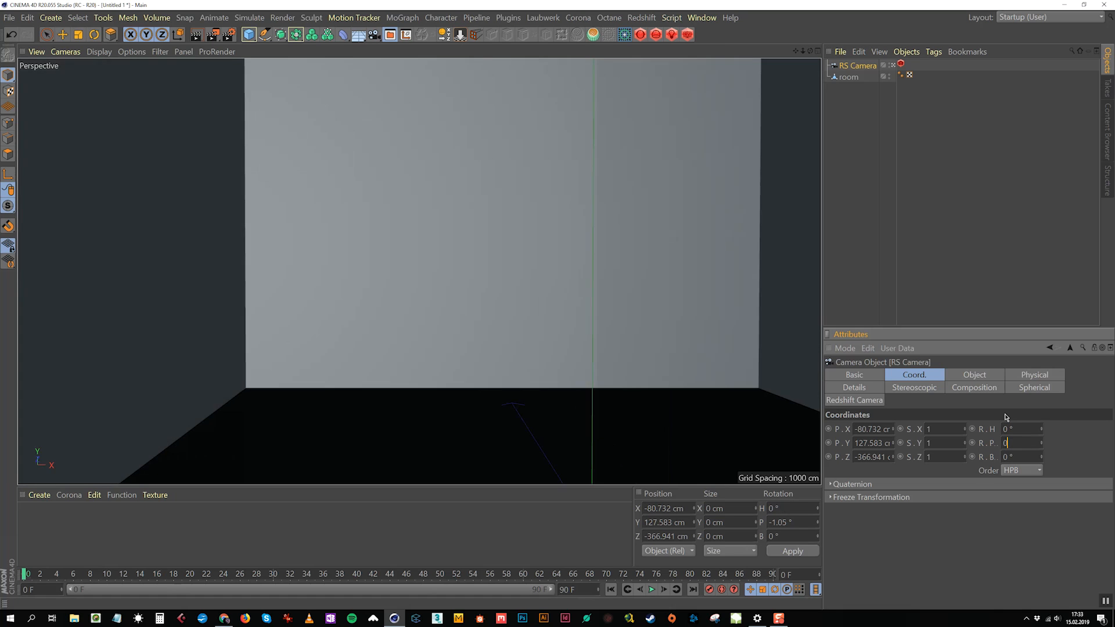
text(0)
key(Return)
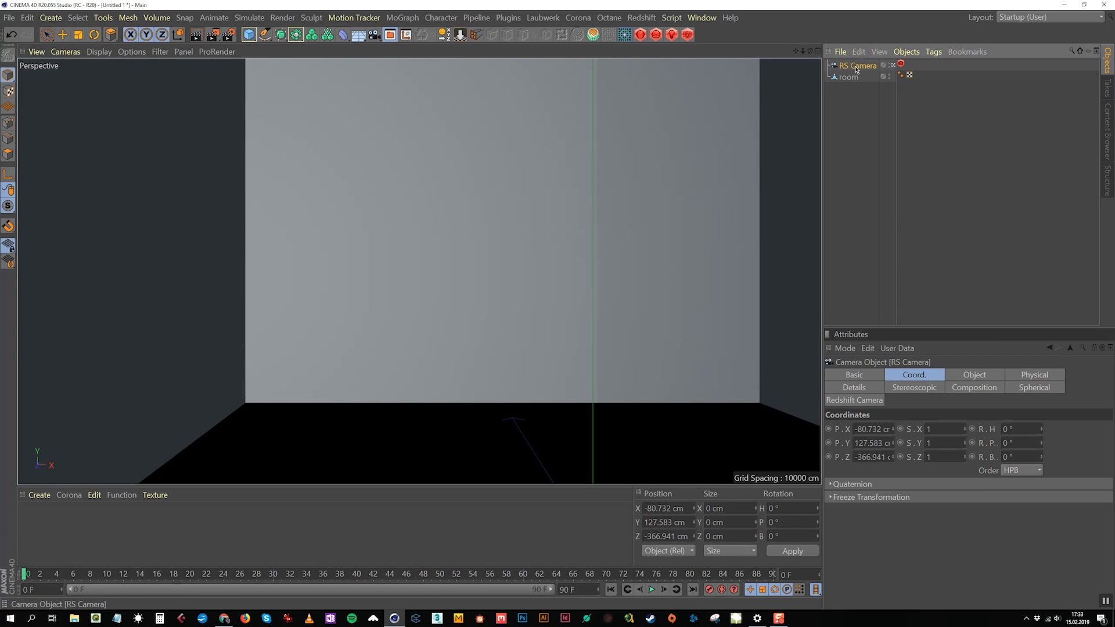
Step: Enable the camera's composition helpers with the Grid overlay
click(961, 376)
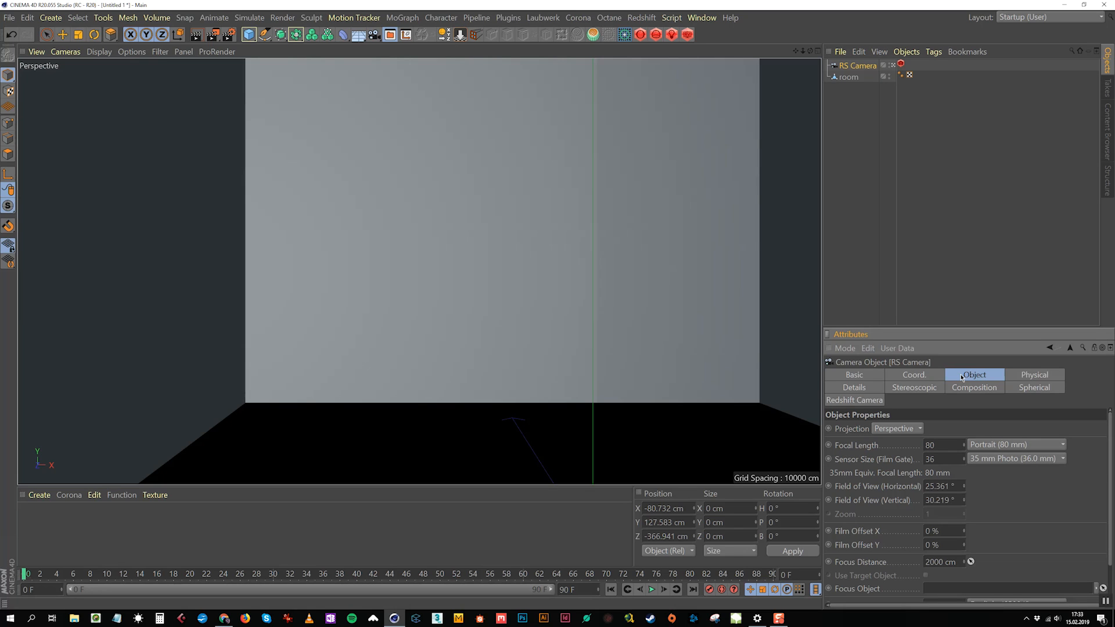
click(875, 389)
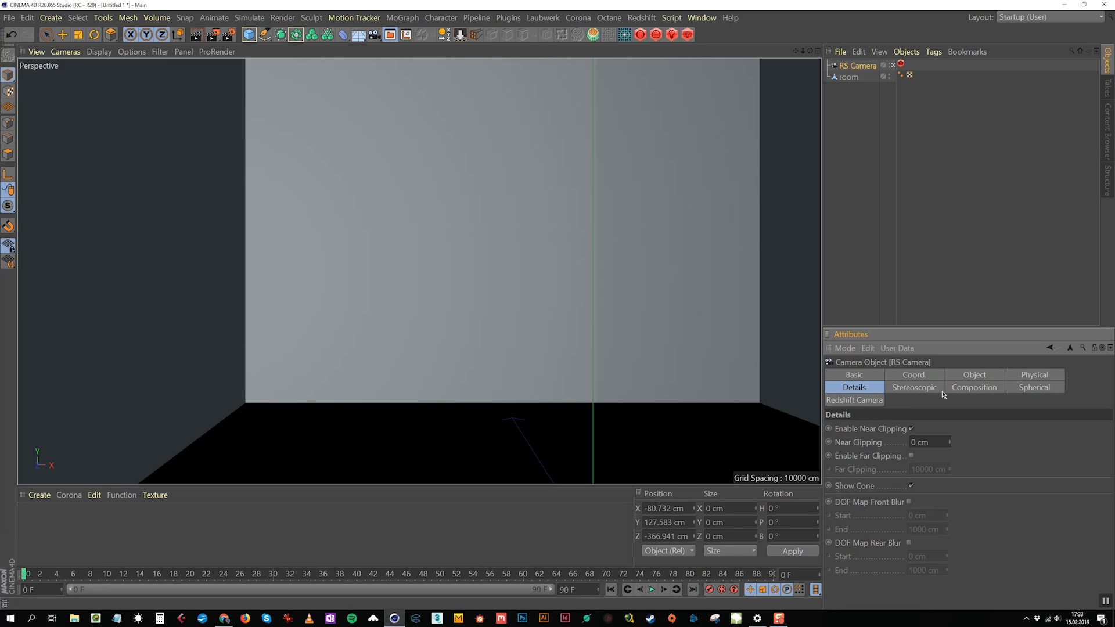
click(994, 394)
click(886, 445)
Step: Reposition the camera so the room's far-left floor corner meets the lower-left intersection of the composition grid
alt+middle_drag(511, 338, 567, 276)
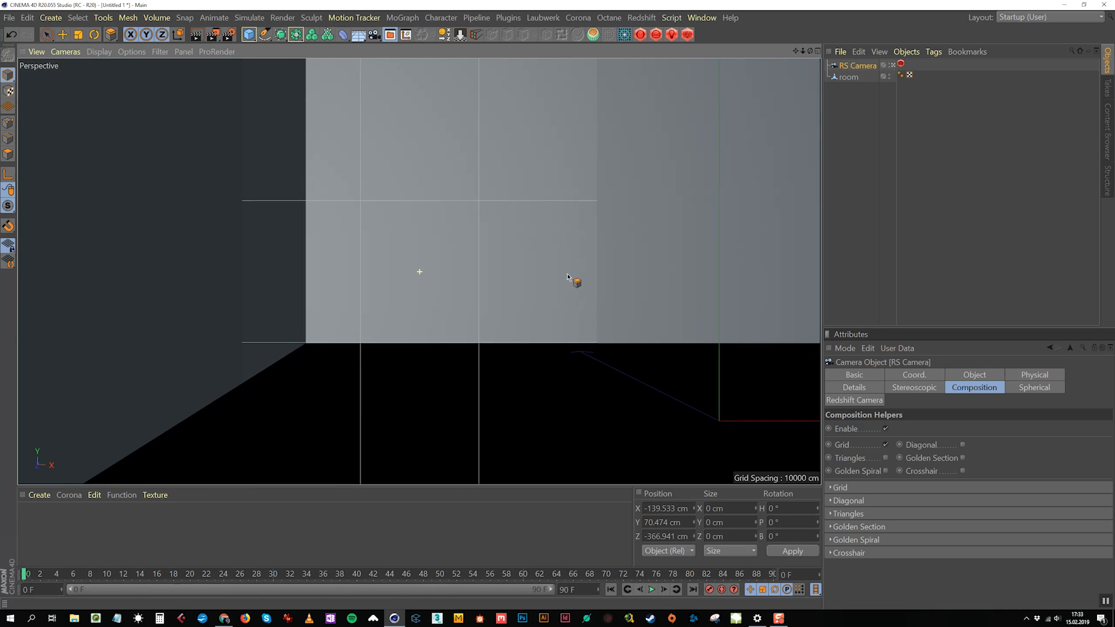
scroll(521, 291, up, 3)
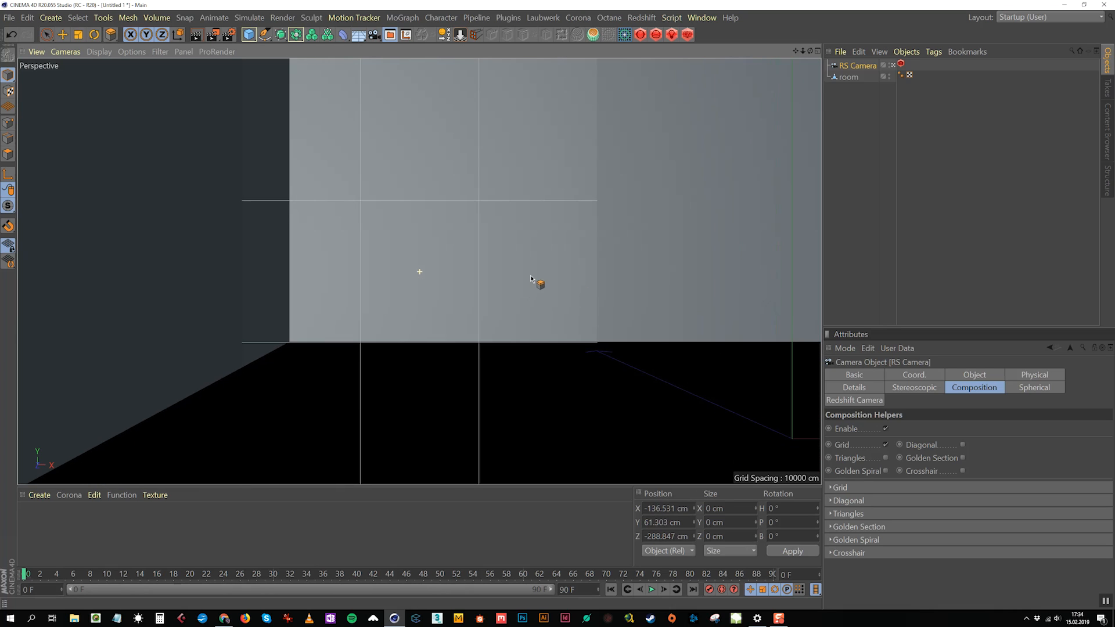
scroll(531, 287, up, 3)
mouse_move(539, 300)
alt+right_down()
mouse_move(562, 300)
mouse_move(551, 295)
alt+right_up()
alt+middle_drag(551, 294, 579, 302)
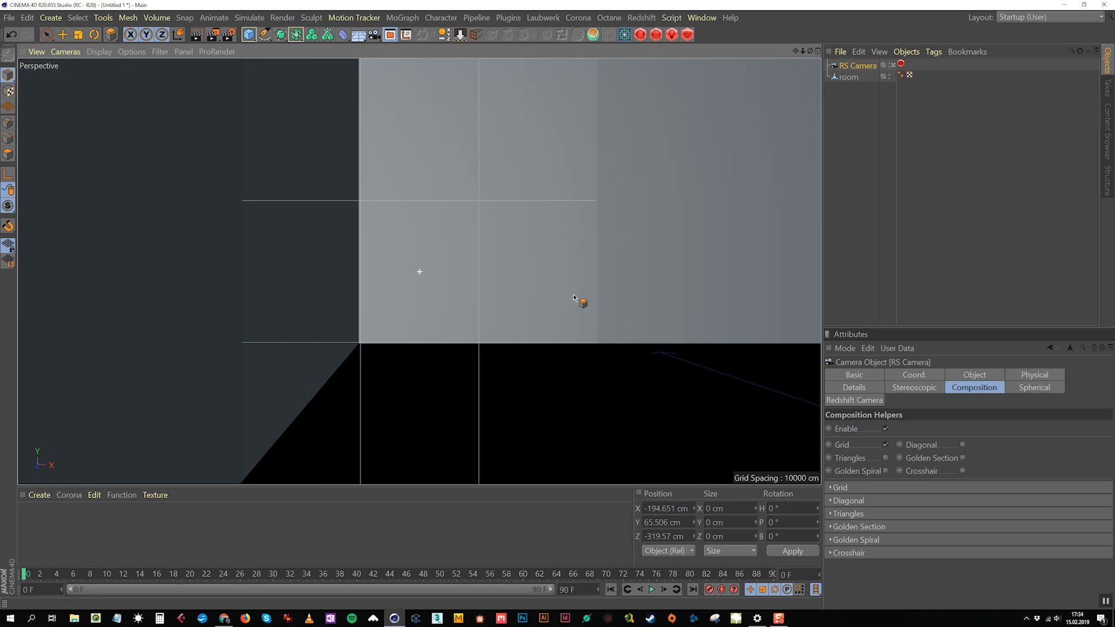
click(849, 150)
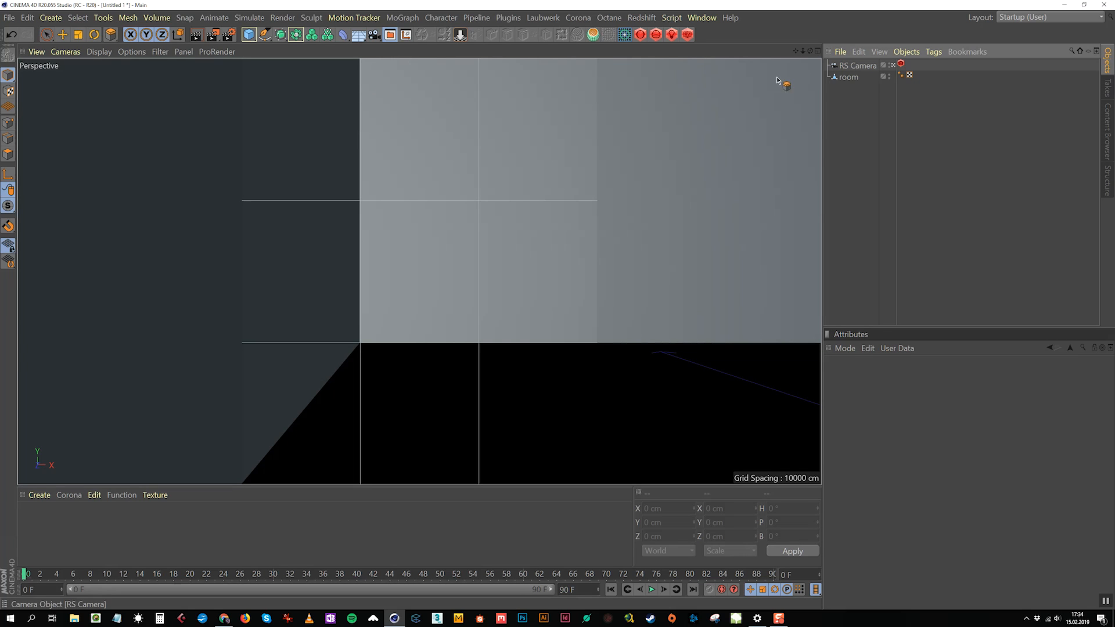
Step: Leave the RS Camera view and turn the editor view toward the room's left wall
click(892, 65)
alt+drag(391, 368, 428, 376)
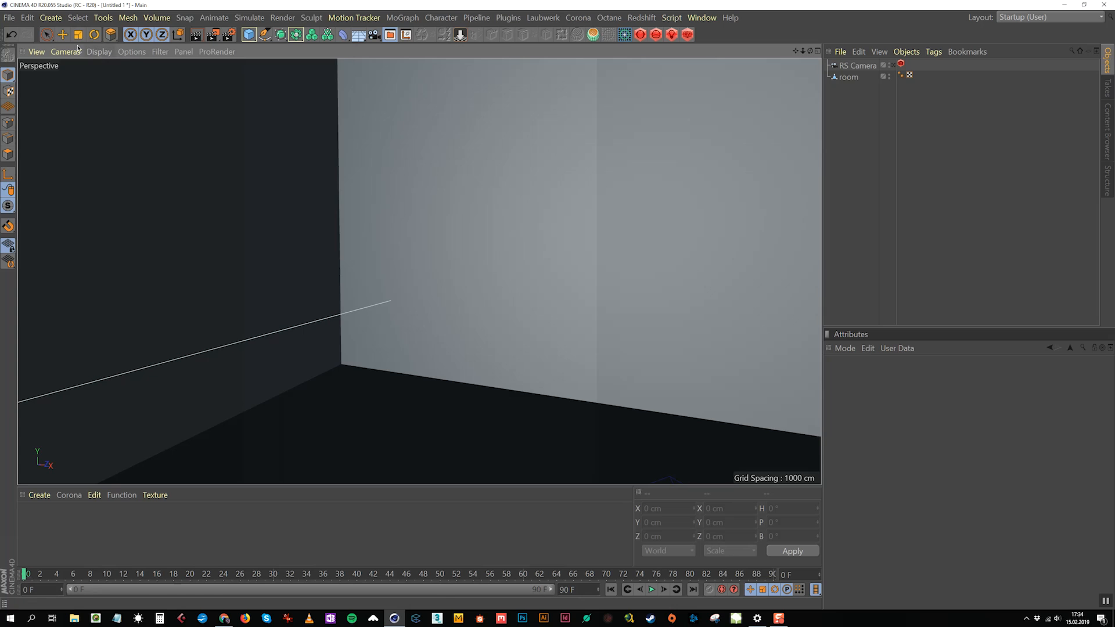
key(e)
scroll(321, 256, down, 5)
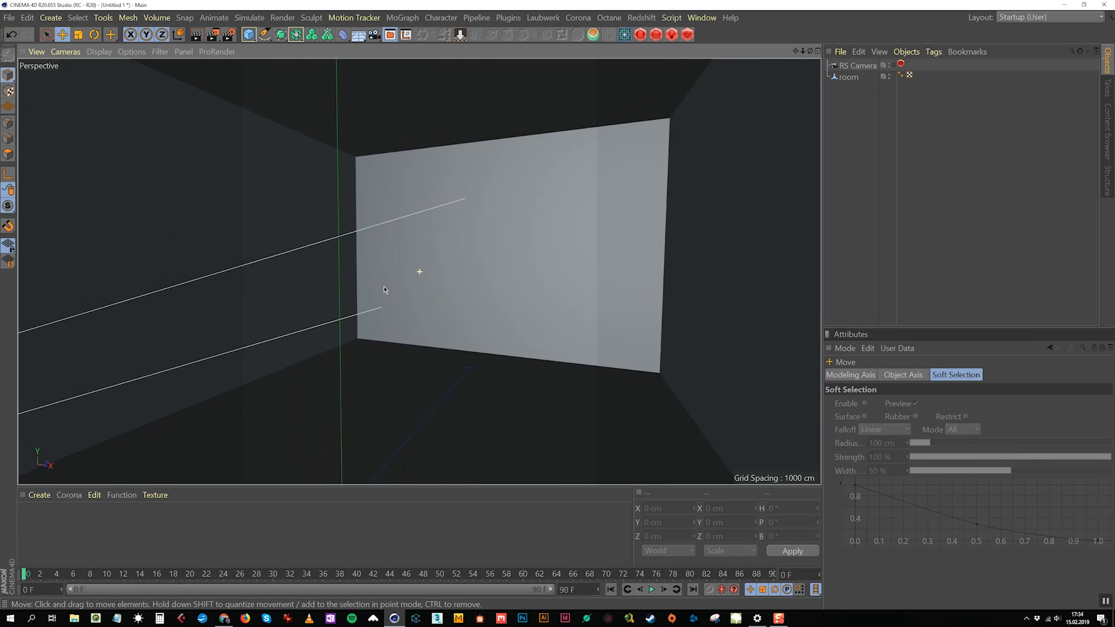
scroll(383, 289, up, 4)
double_click(889, 64)
alt+middle_drag(547, 252, 612, 251)
alt+right_drag(572, 259, 555, 271)
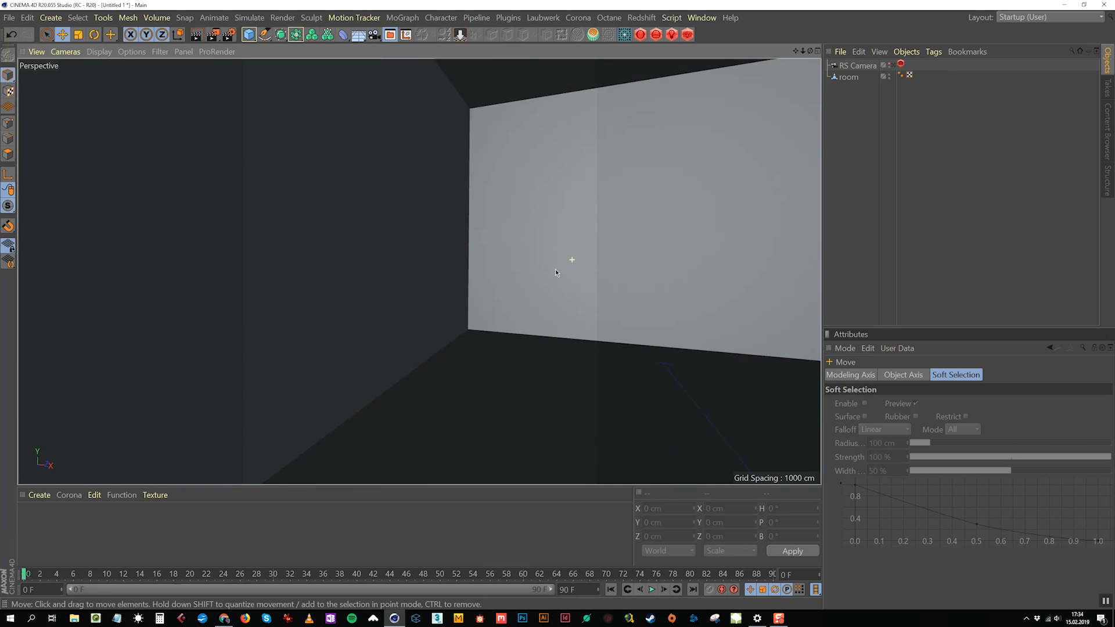
Step: Draw a window about 299 cm wide and 290 cm high on the room's left wall with the WindowPlacement tool
click(421, 224)
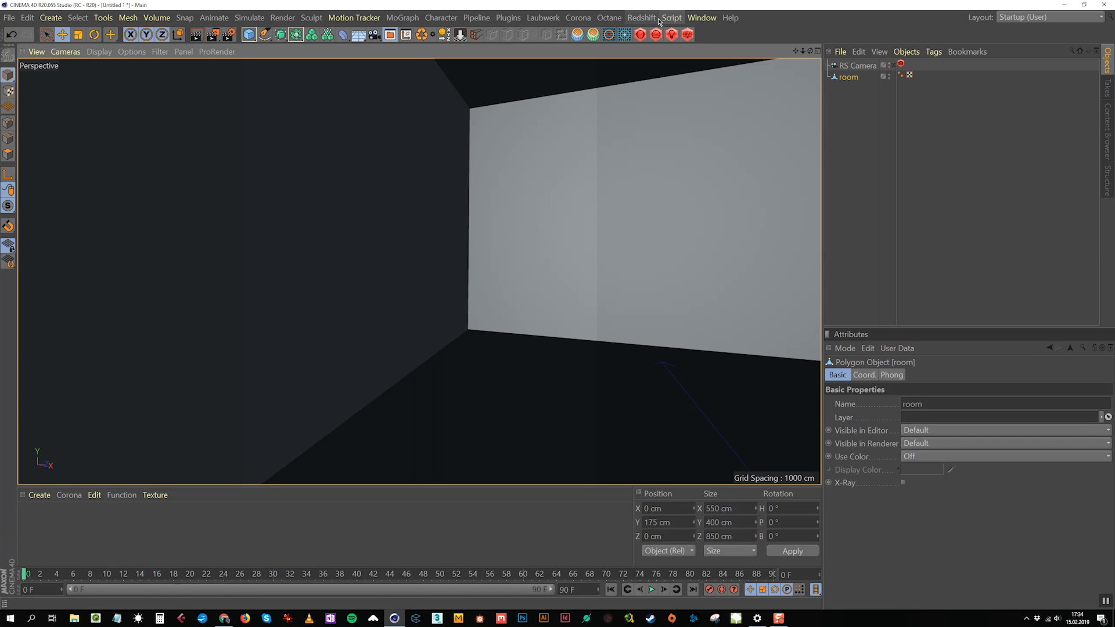
click(508, 18)
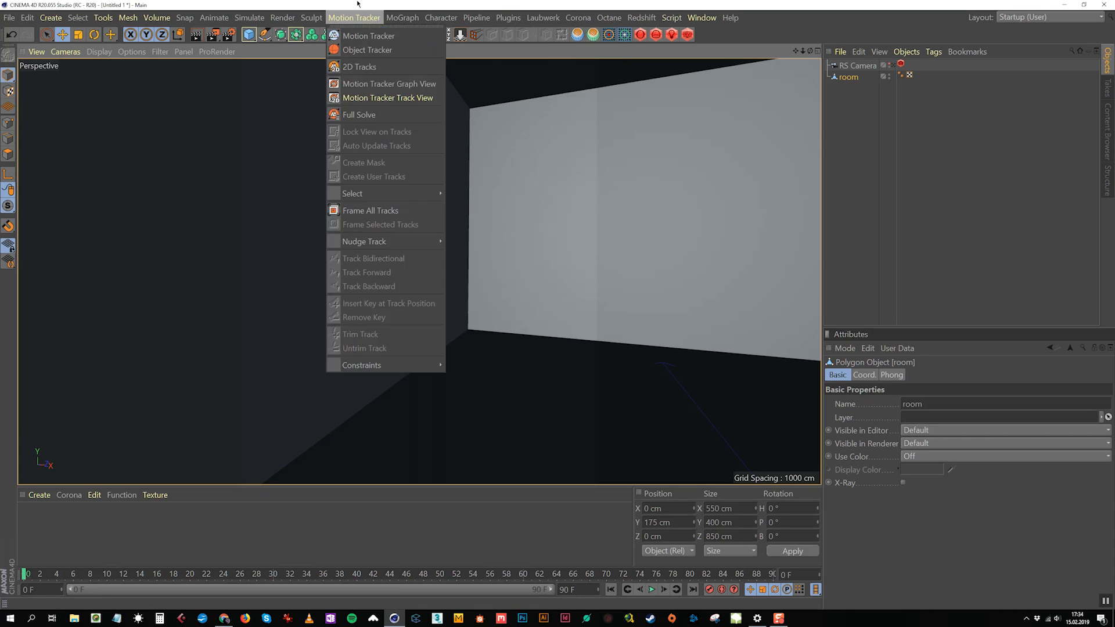
click(475, 35)
alt+right_drag(471, 272, 464, 274)
alt+drag(467, 296, 487, 293)
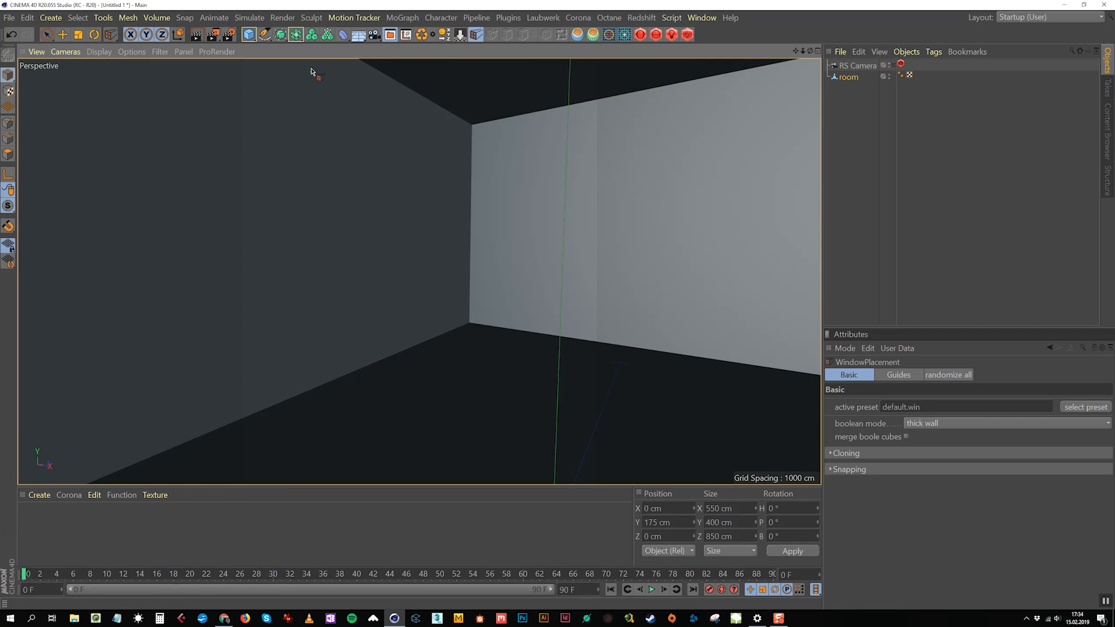
drag(304, 69, 457, 318)
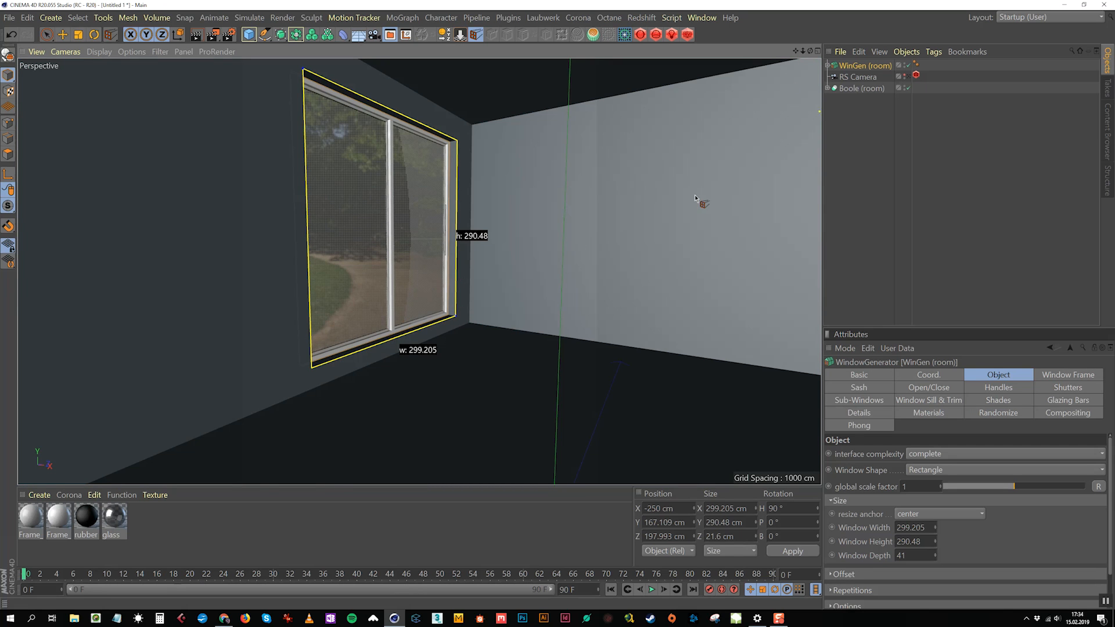
Step: Enlarge the window to 400 cm wide and 330 cm high and raise it on the left wall to about Y 178 cm
alt+drag(439, 350, 284, 341)
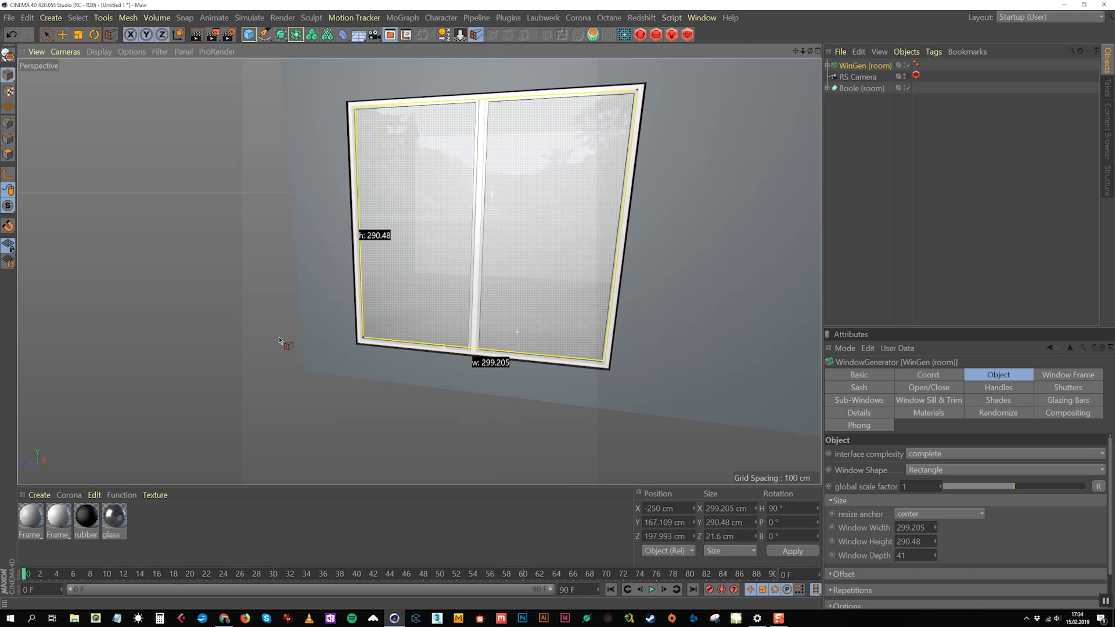
scroll(478, 316, down, 3)
scroll(479, 311, up, 3)
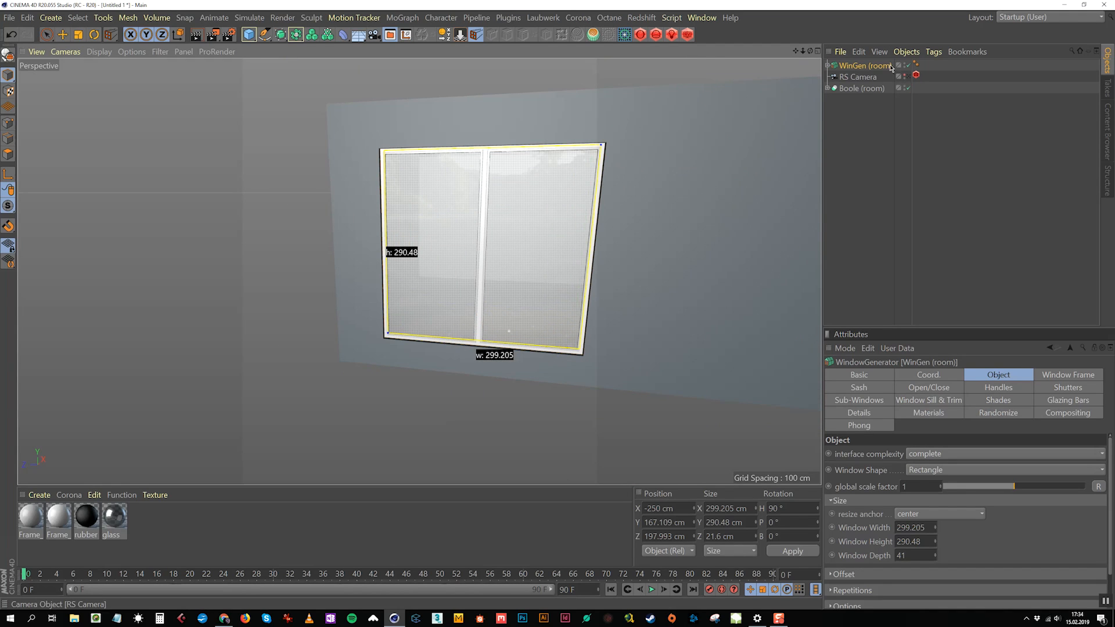
drag(542, 148, 543, 126)
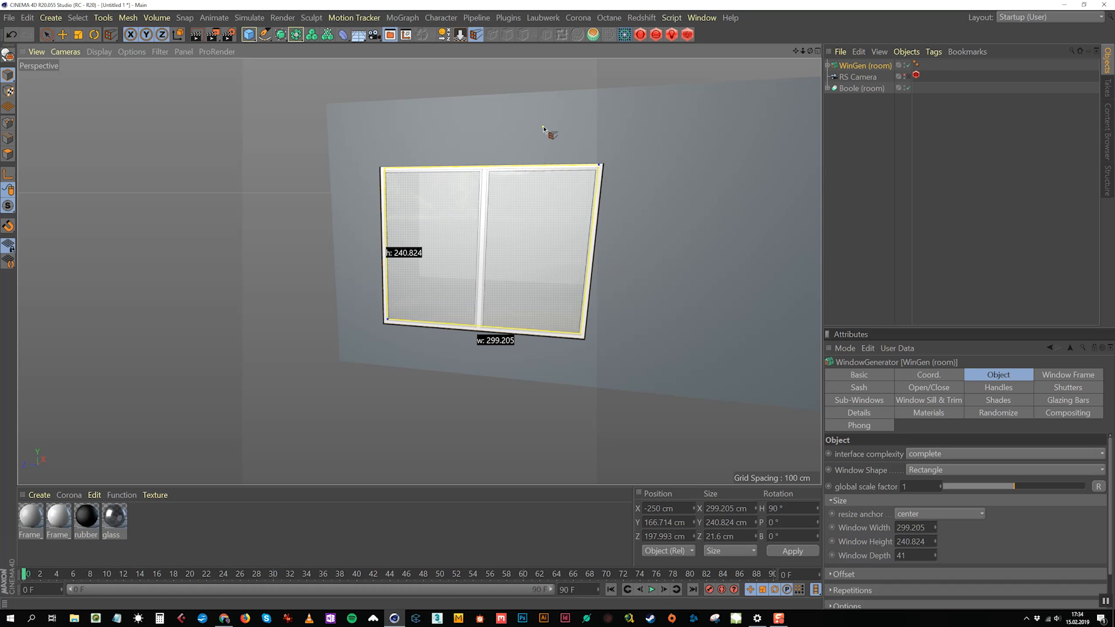
key(ctrl+z)
key(e)
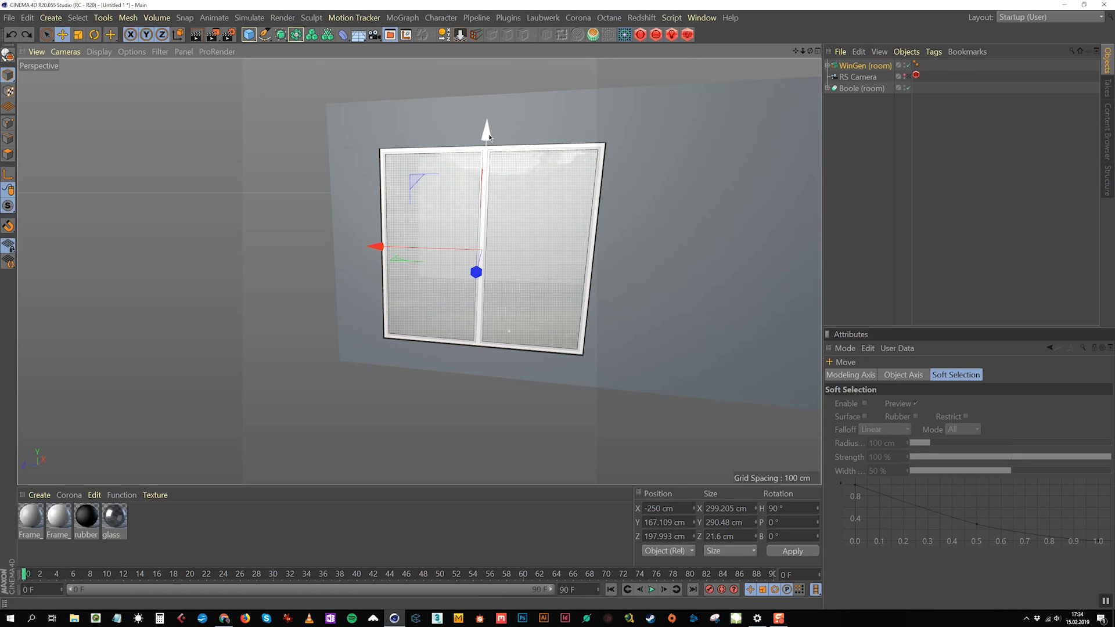
drag(489, 137, 488, 128)
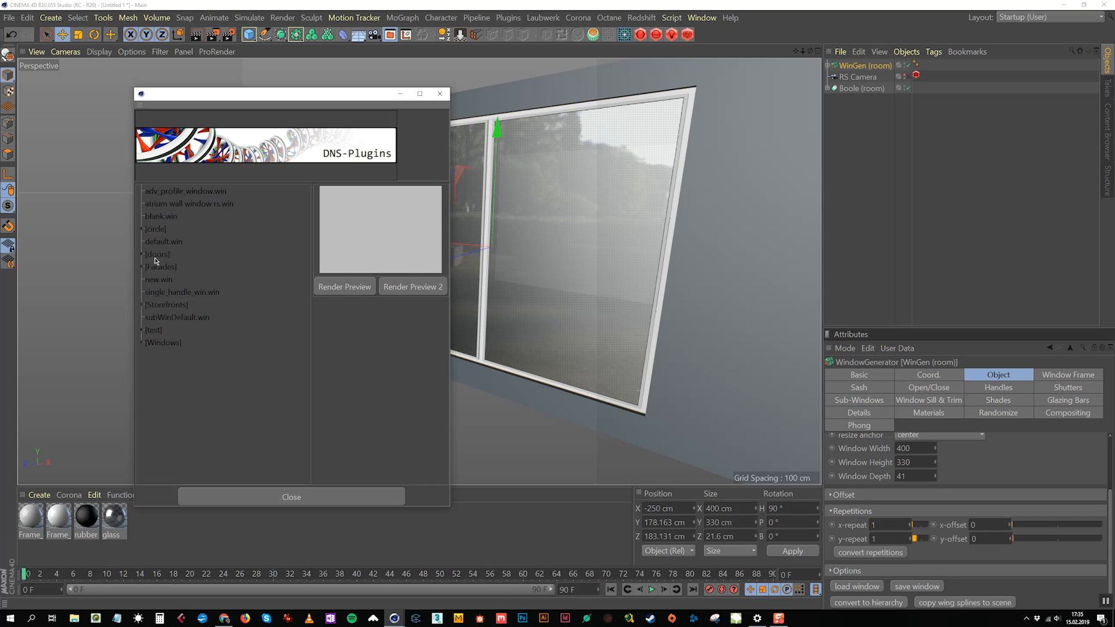
Step: Load the "atrium wall window rs.win" preset onto the window and settle on an x-repeat of 4
double_click(215, 207)
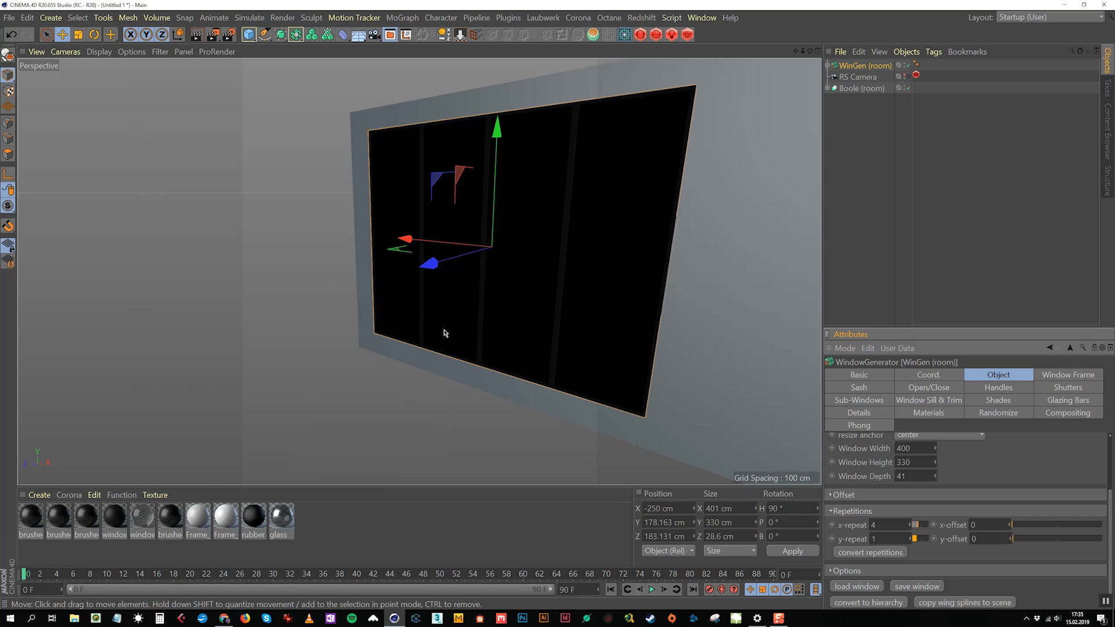
mouse_move(455, 326)
alt+mouse_down()
mouse_move(418, 331)
mouse_move(465, 324)
mouse_move(448, 325)
alt+mouse_up()
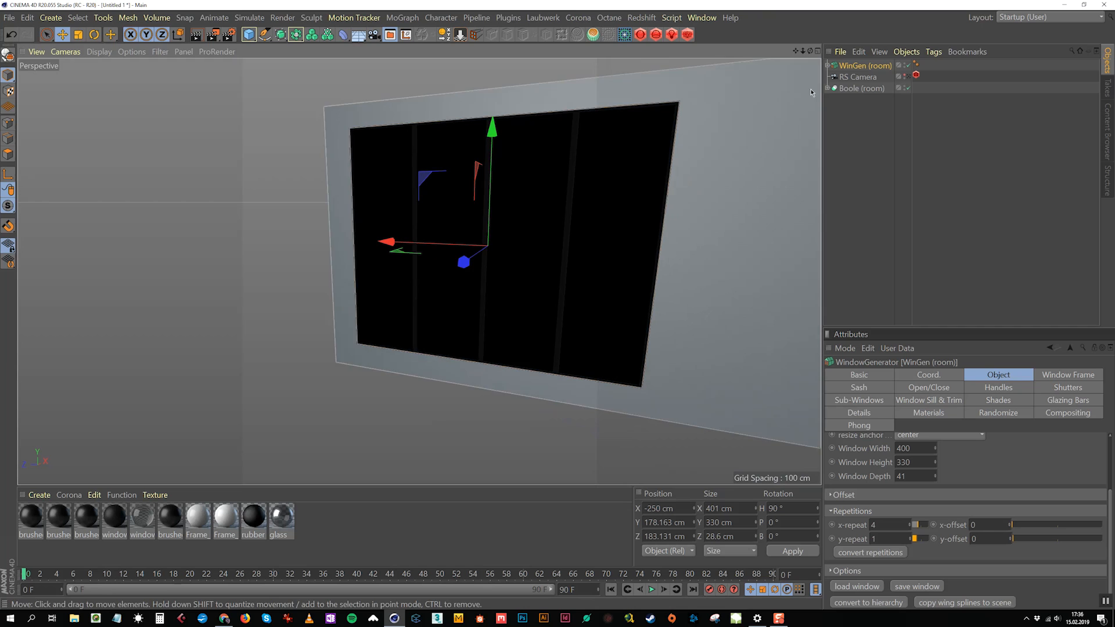
click(910, 528)
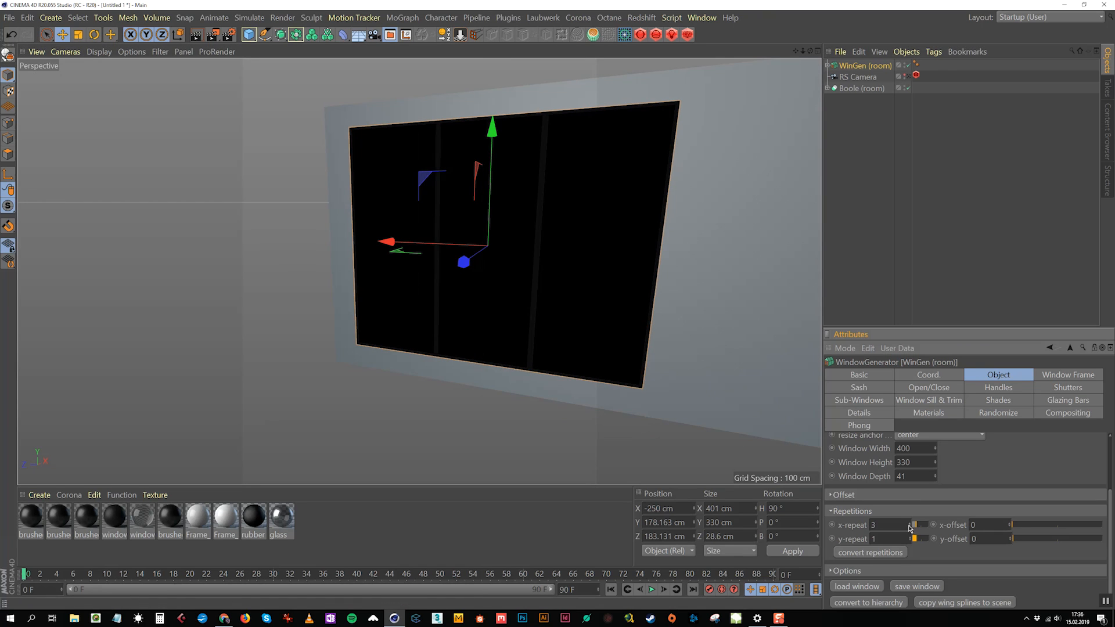
click(909, 524)
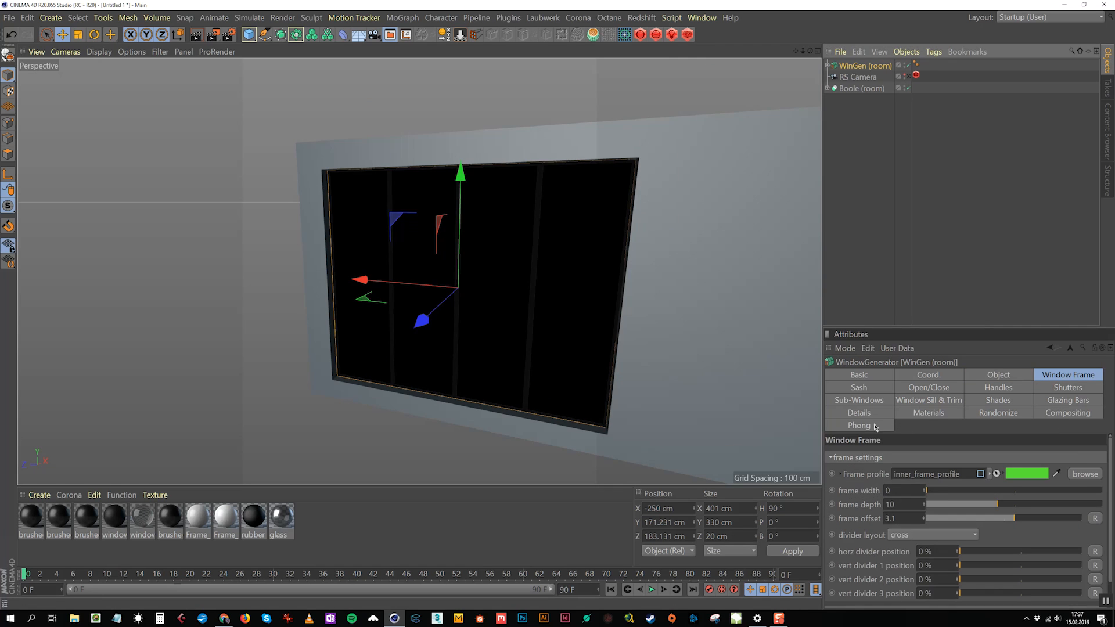
Step: Open the shader graph of the window's glass material and examine the glass node's base properties, including Thin Walled
click(941, 414)
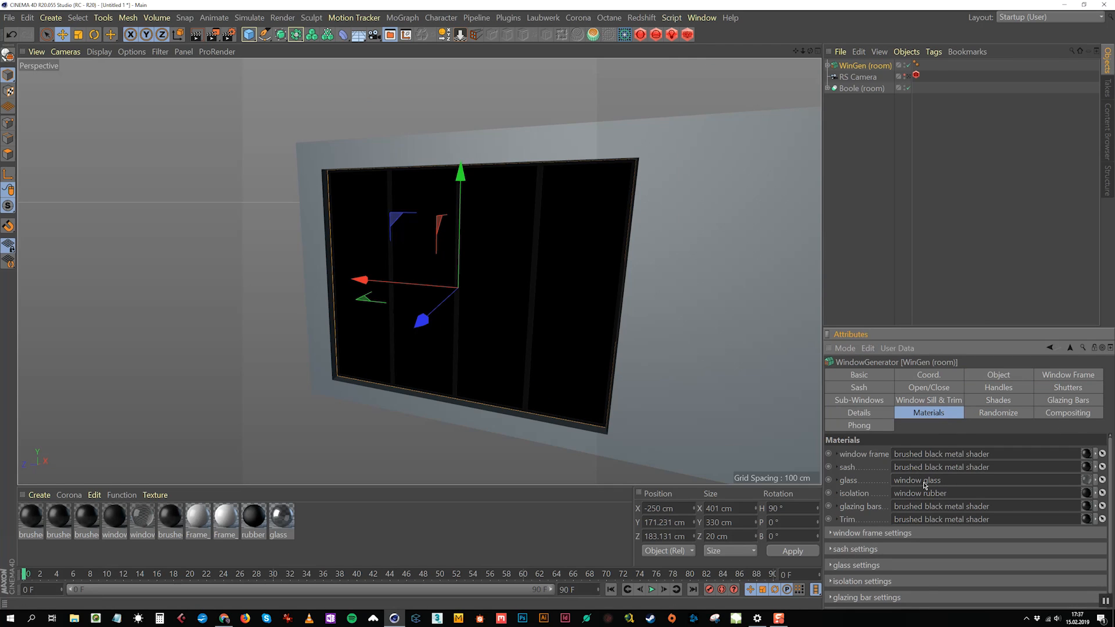
click(1088, 482)
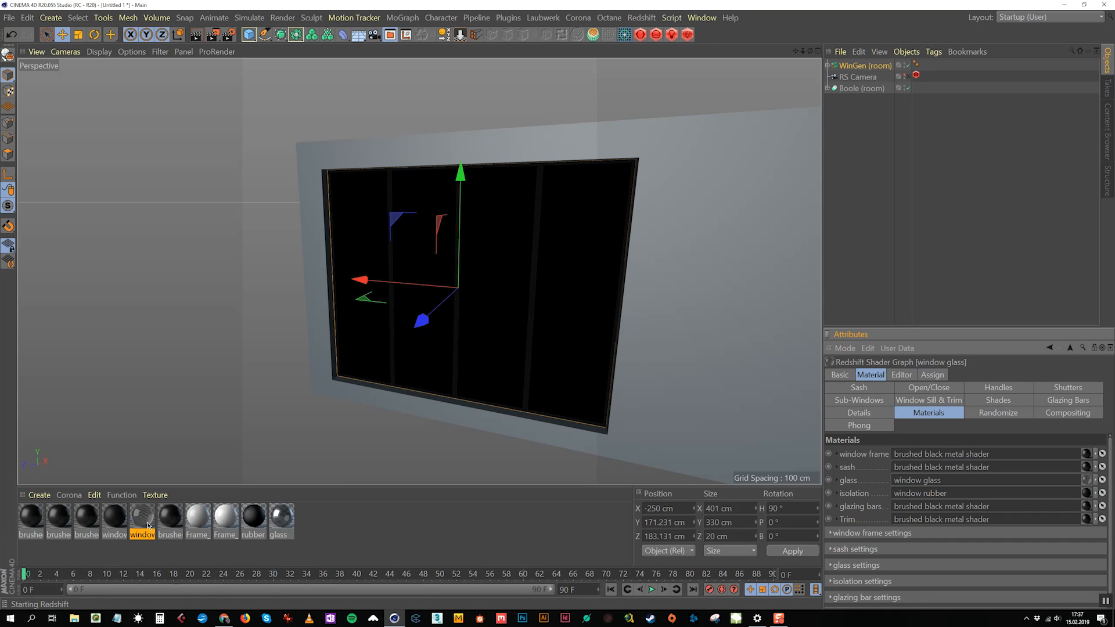
double_click(146, 519)
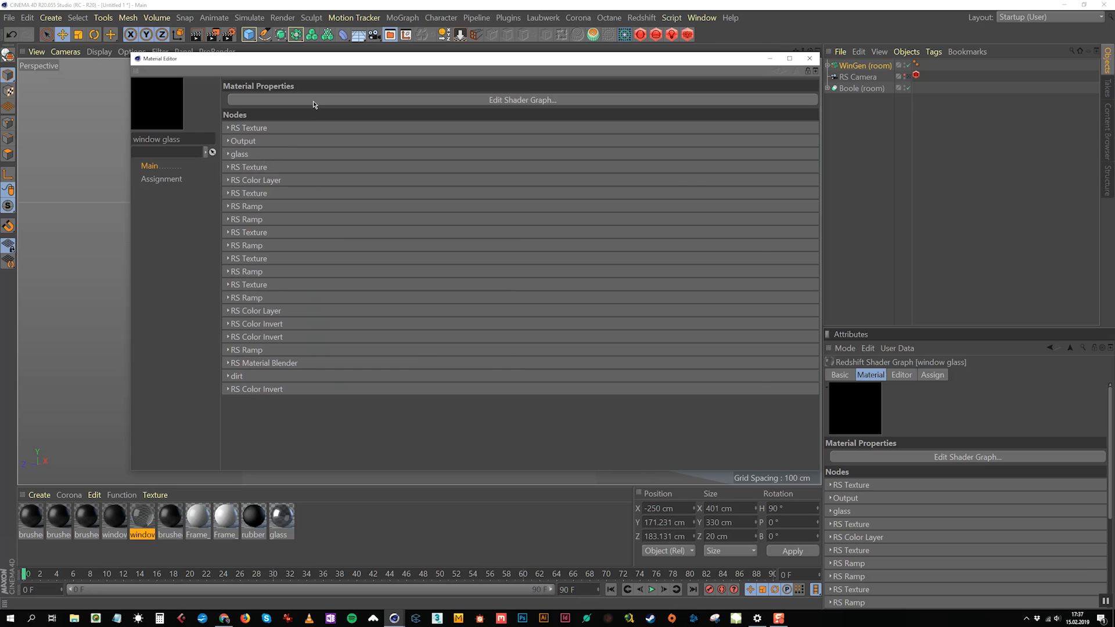
click(313, 101)
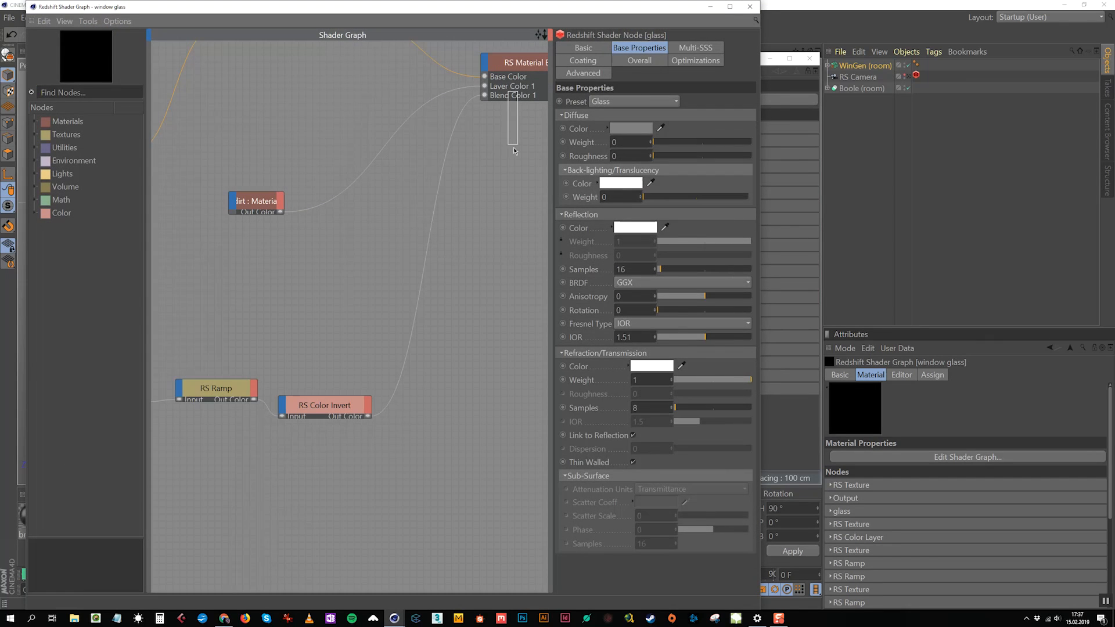
click(515, 152)
middle_drag(313, 138, 325, 298)
drag(331, 93, 456, 264)
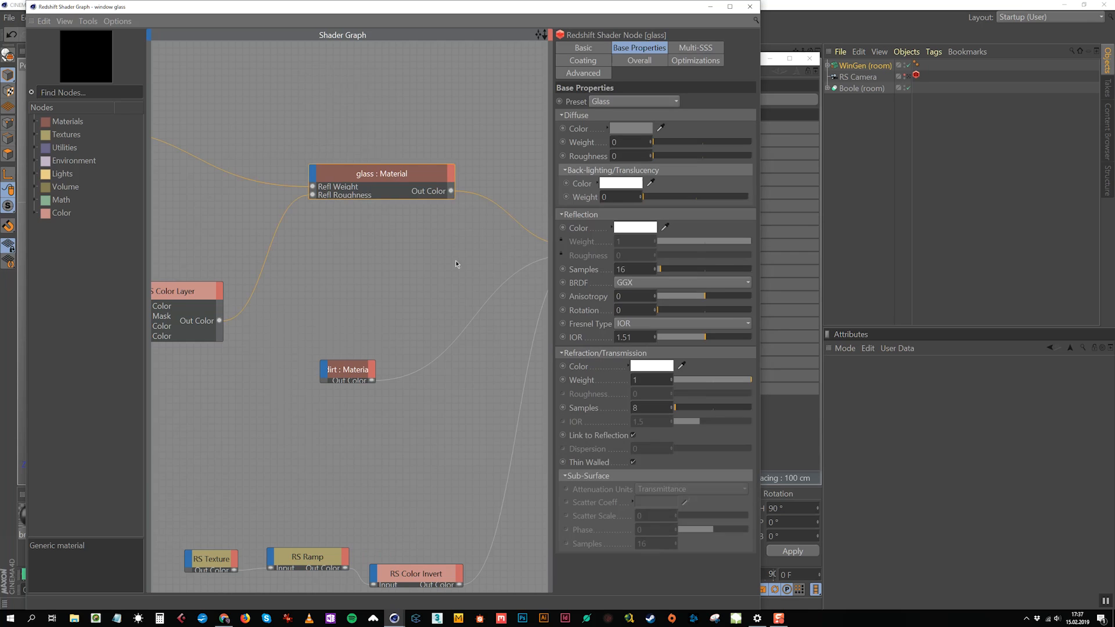
click(633, 463)
click(633, 463)
Step: Examine the texture nodes feeding the glass material and view the glass_smudges.jpg image at full size
click(266, 208)
middle_drag(266, 207, 572, 307)
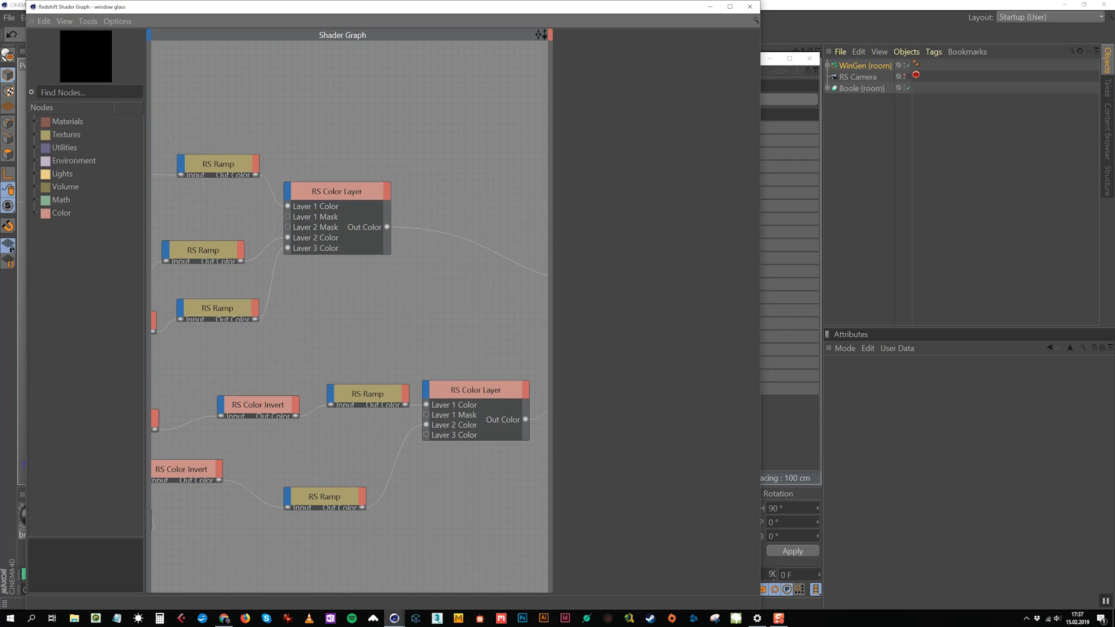
scroll(249, 176, down, 3)
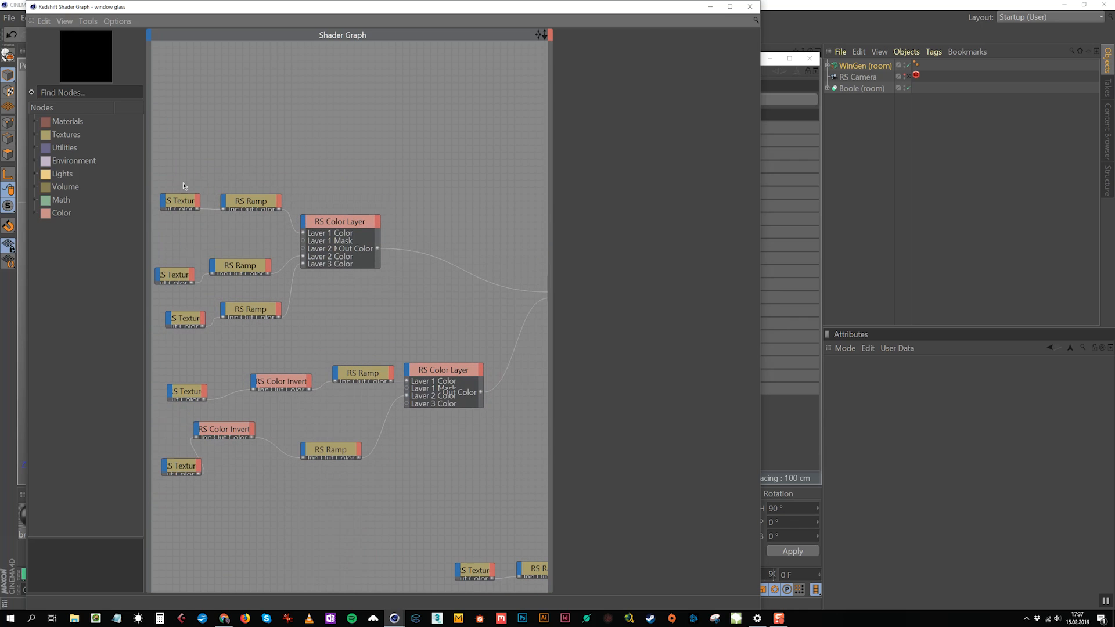
click(176, 205)
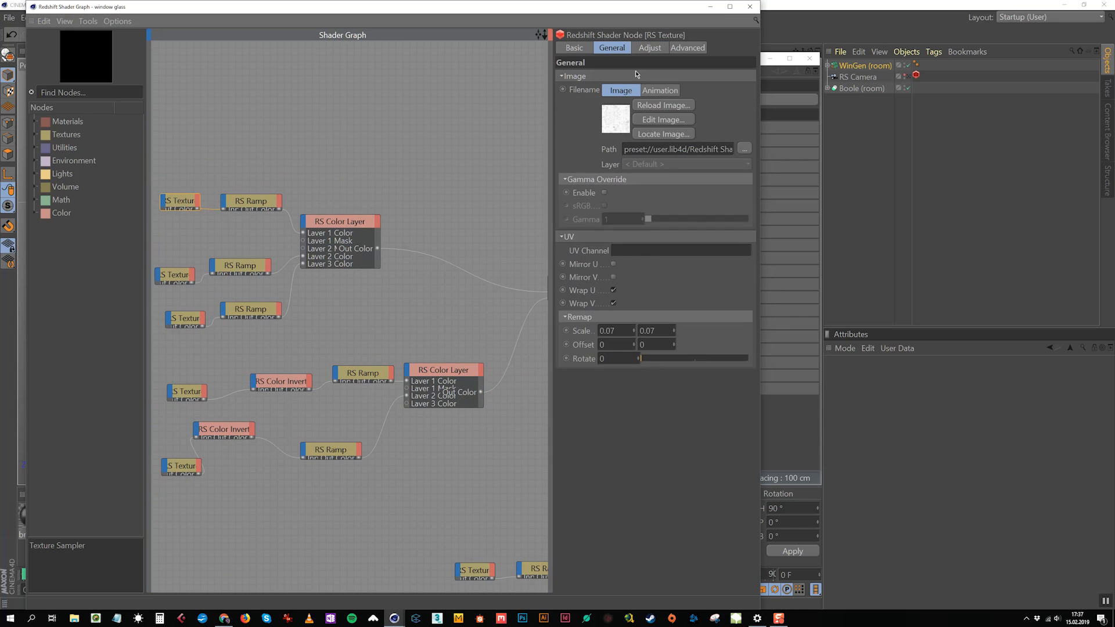
click(674, 120)
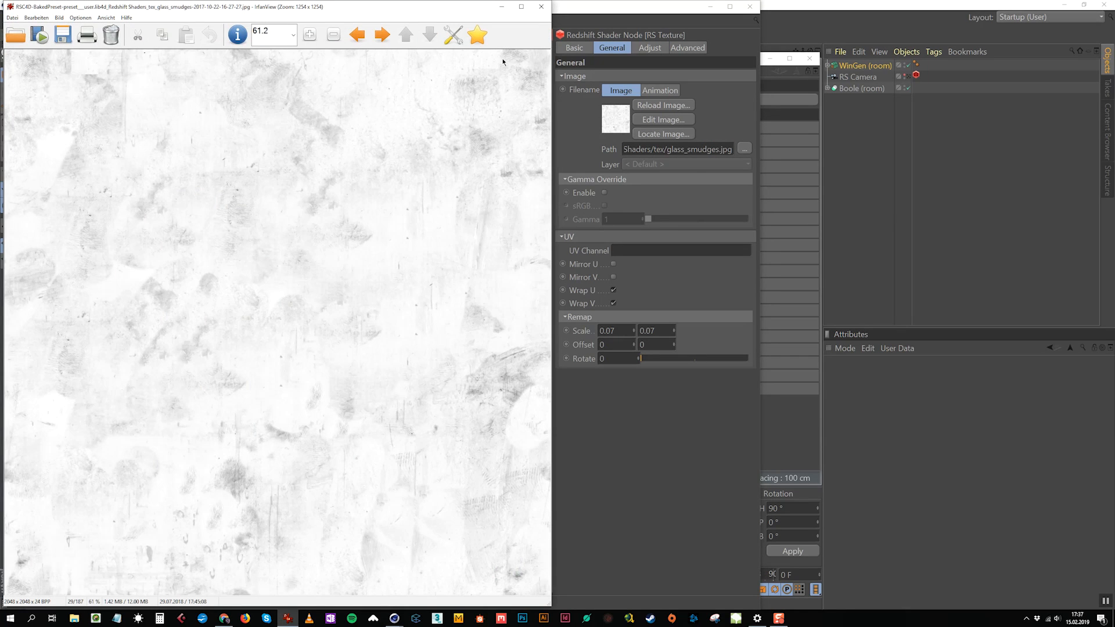
click(542, 6)
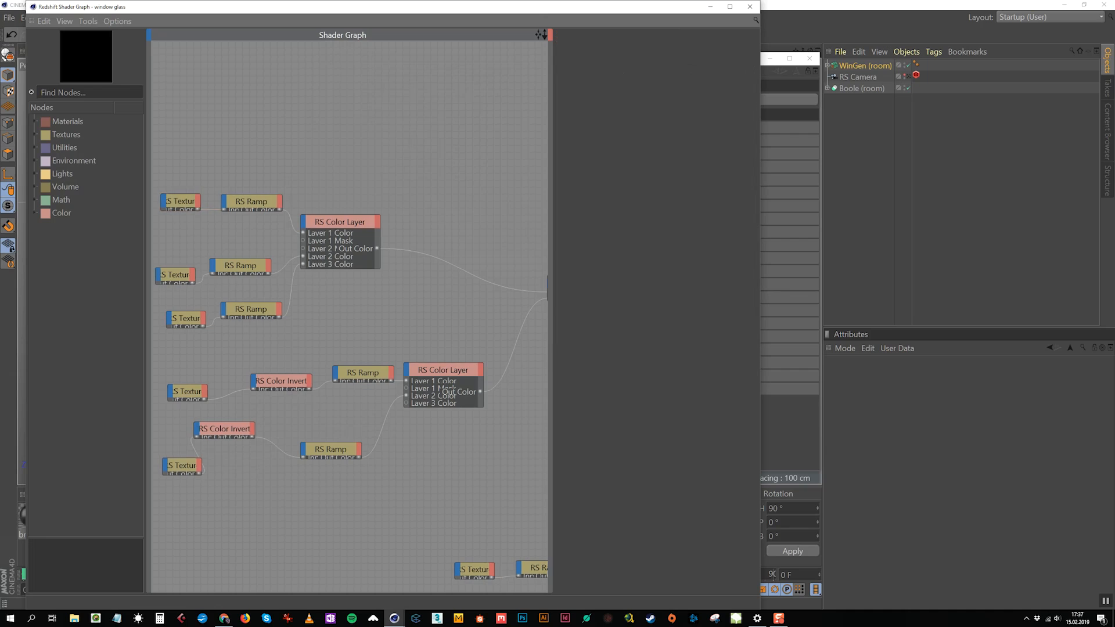
Step: Examine the dirt material, its diffuse color and the RS Material Blender node, and close the material editing windows
scroll(486, 253, down, 2)
middle_drag(487, 254, 347, 172)
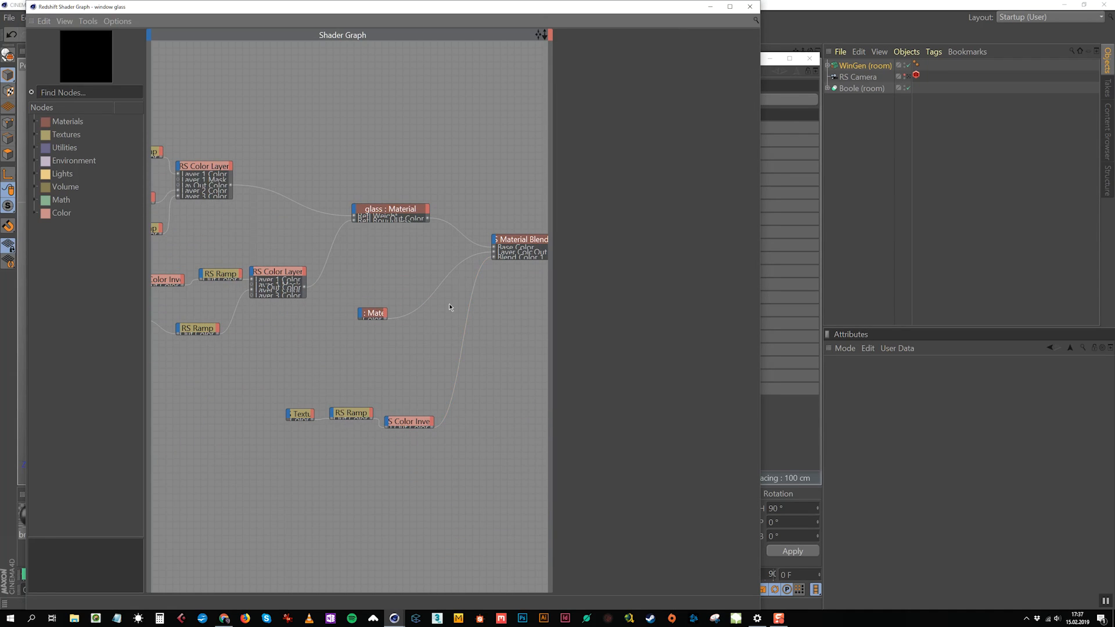
click(372, 314)
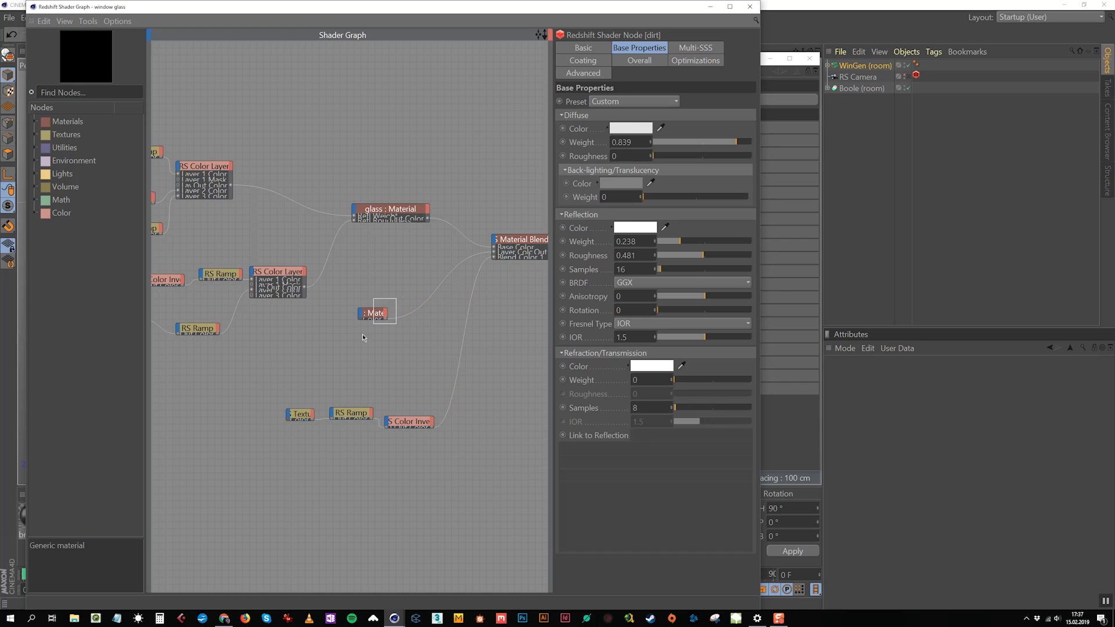
click(636, 130)
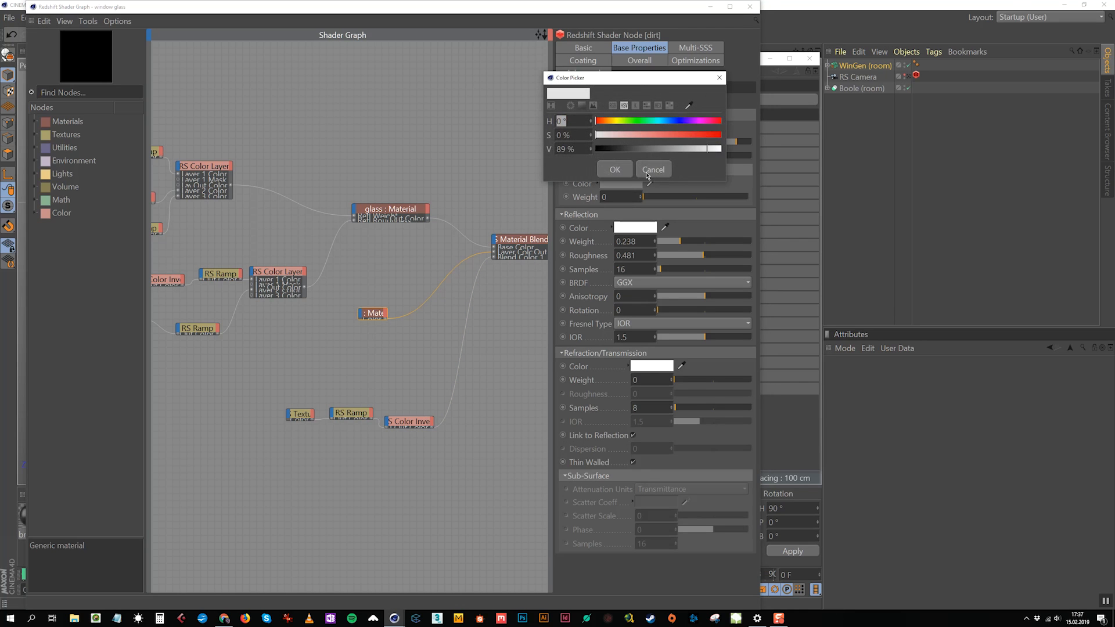
scroll(351, 319, up, 3)
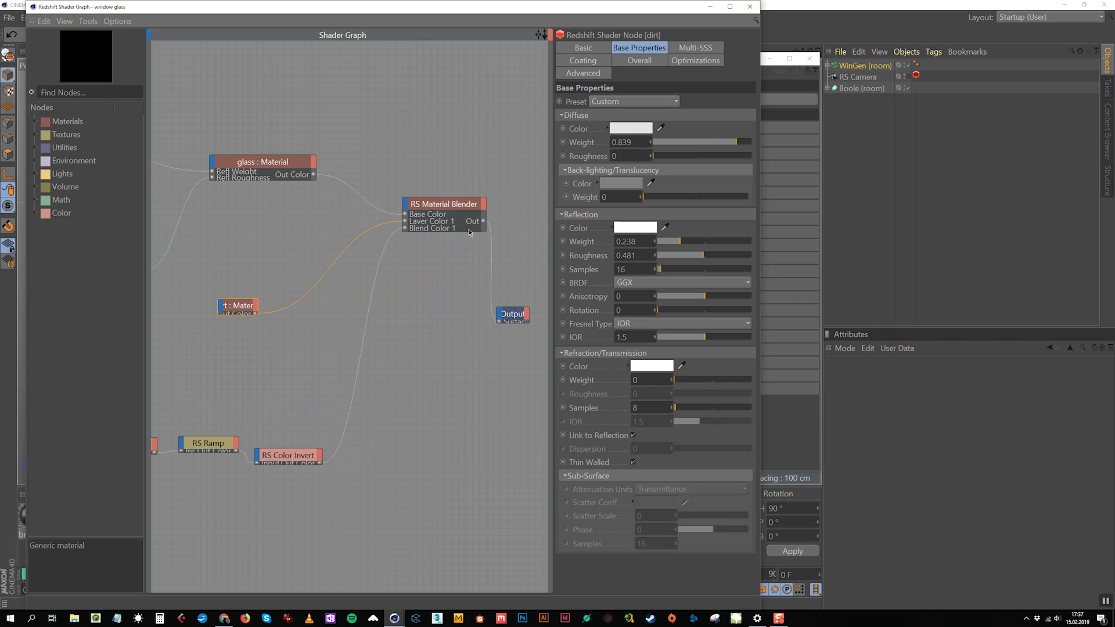
click(750, 6)
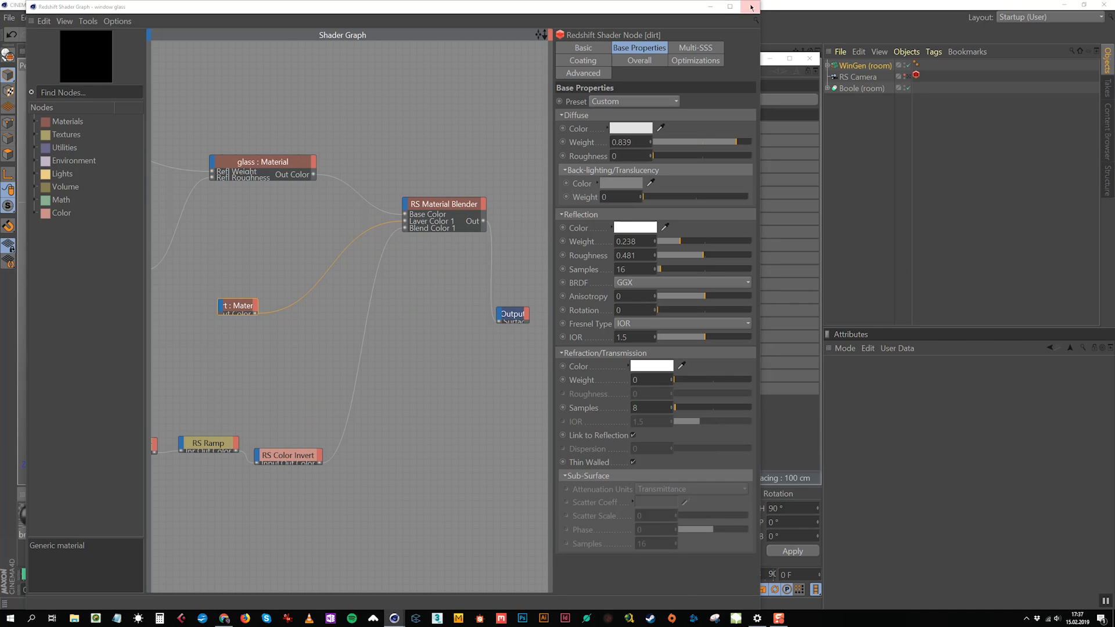
click(810, 58)
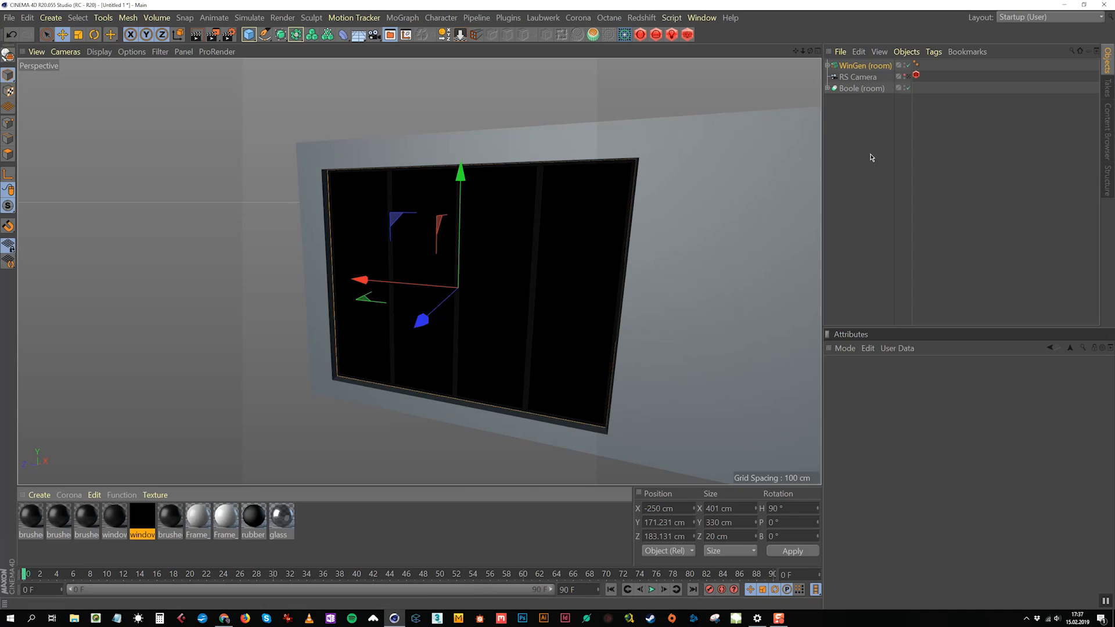
Step: Add a Redshift Portal Light outside the window and rotate it to a heading of -90° so it faces the opening
click(641, 17)
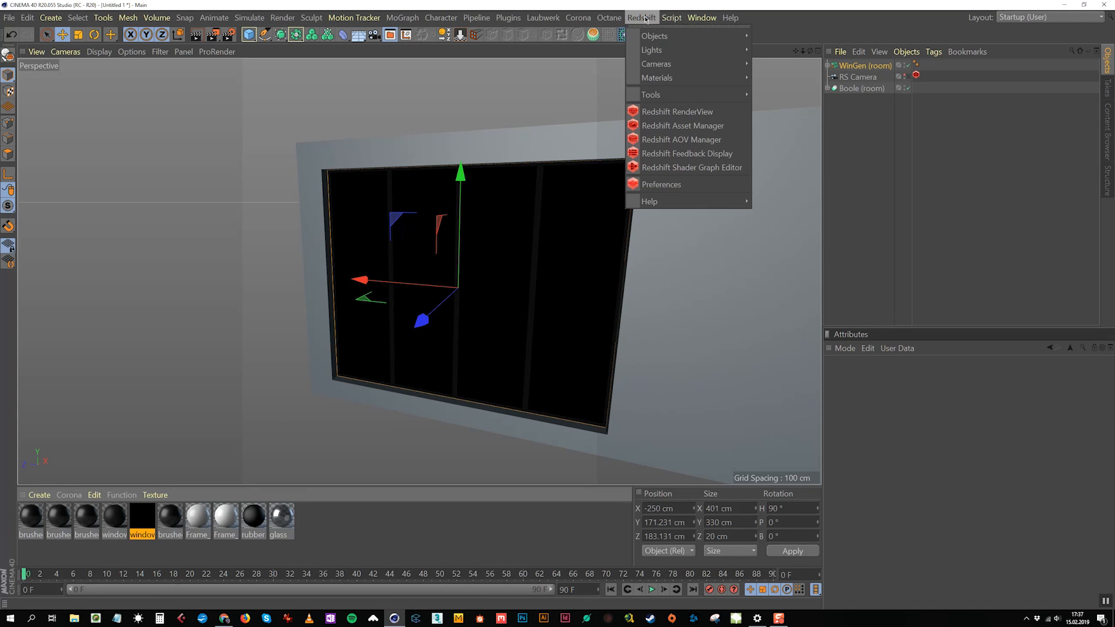
mouse_move(670, 50)
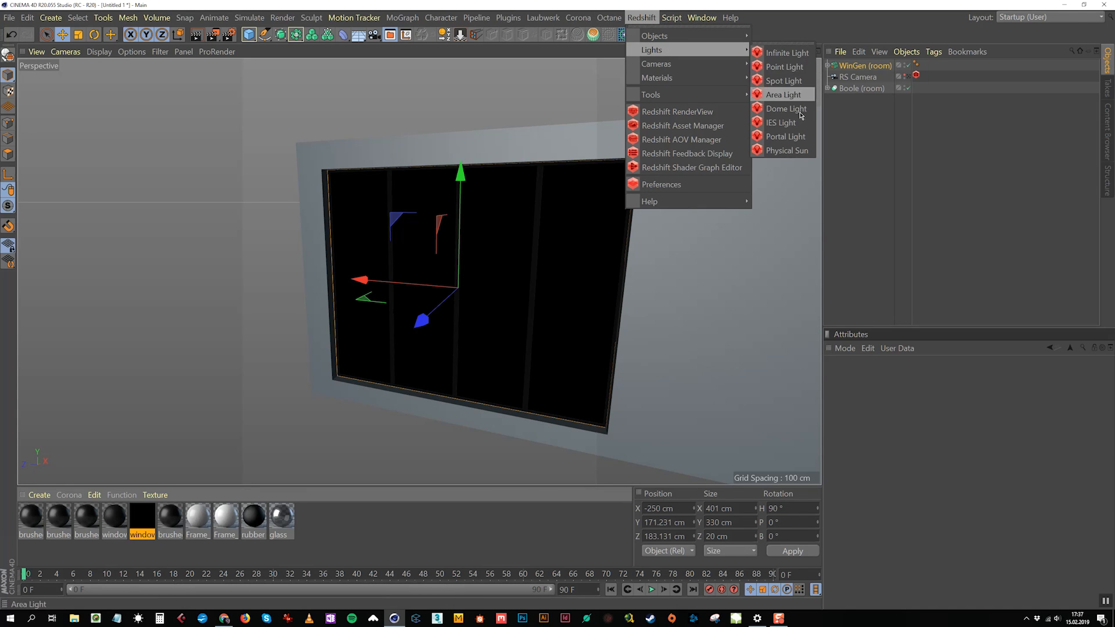
click(800, 137)
scroll(575, 325, up, 3)
drag(578, 334, 641, 223)
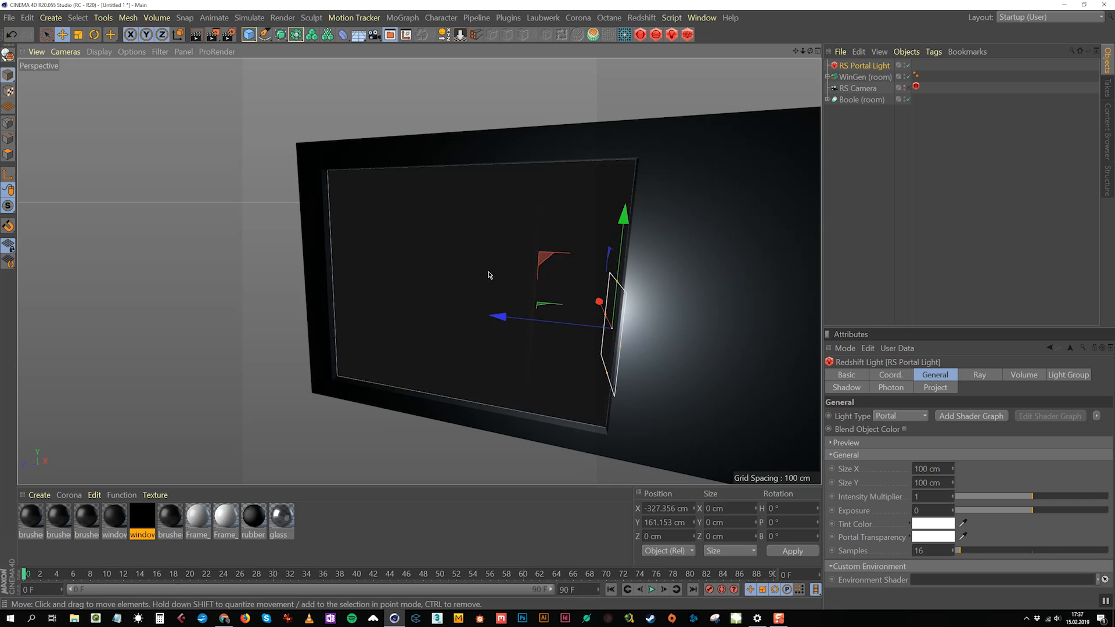
drag(507, 322, 343, 249)
key(r)
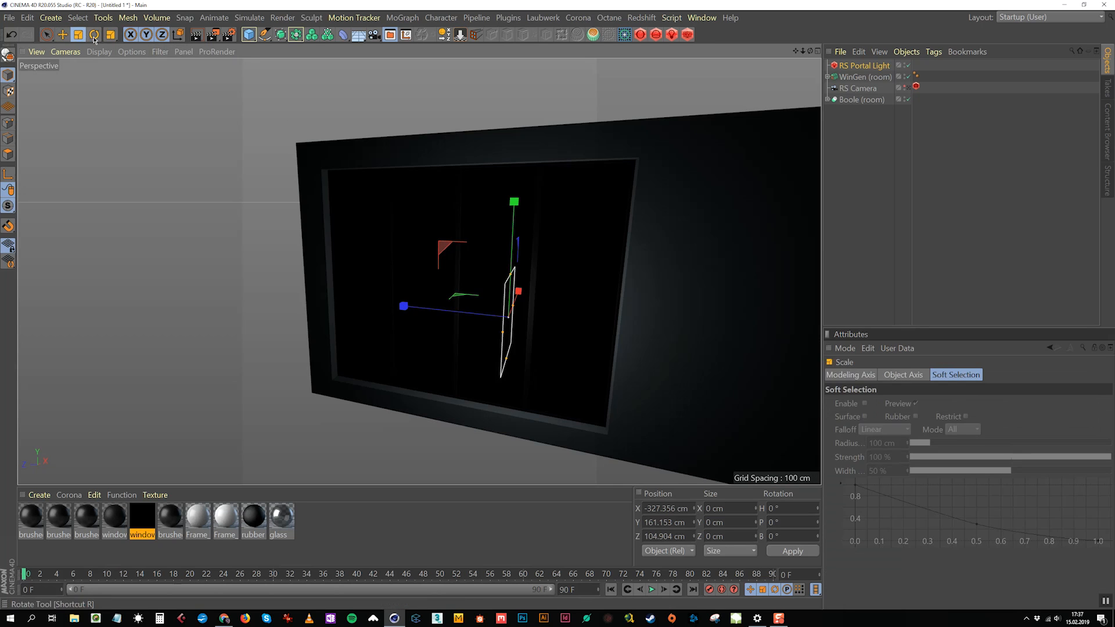
drag(525, 343, 436, 319)
key(e)
Step: Resize and align the portal light in the four-view layout to cover the window opening, at about X -275.5, Y 171.9, Z 185.6 cm
click(818, 52)
drag(604, 215, 562, 197)
scroll(246, 357, up, 3)
drag(247, 355, 259, 304)
scroll(253, 328, up, 3)
alt+middle_drag(254, 329, 253, 361)
drag(252, 307, 252, 314)
scroll(588, 365, up, 8)
alt+drag(279, 171, 314, 179)
drag(313, 180, 319, 180)
drag(233, 407, 235, 407)
alt+drag(270, 161, 268, 182)
drag(231, 106, 232, 103)
middle_click(244, 116)
scroll(453, 174, down, 5)
alt+drag(465, 169, 532, 153)
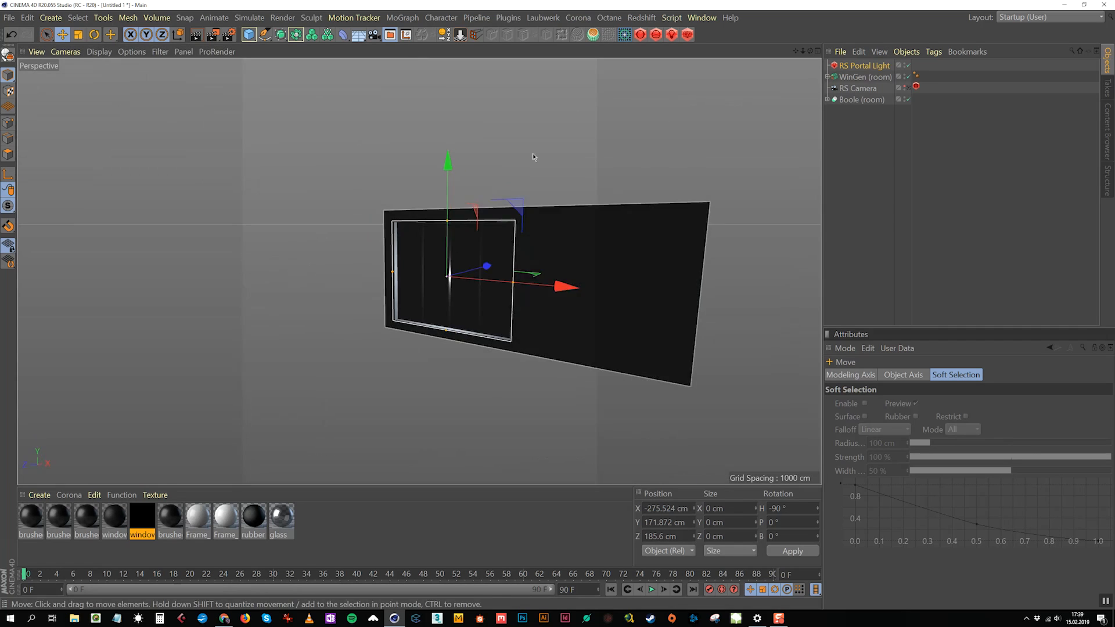
Step: Look through the RS Camera and add a Redshift Sun & Sky Rig to the scene
click(532, 152)
click(908, 88)
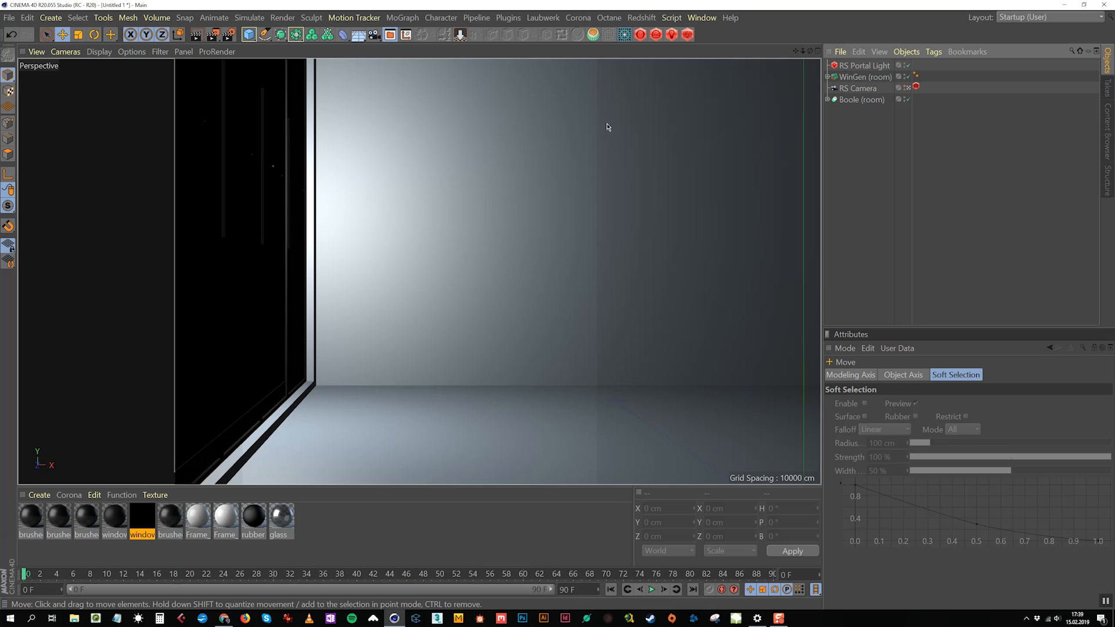
click(647, 17)
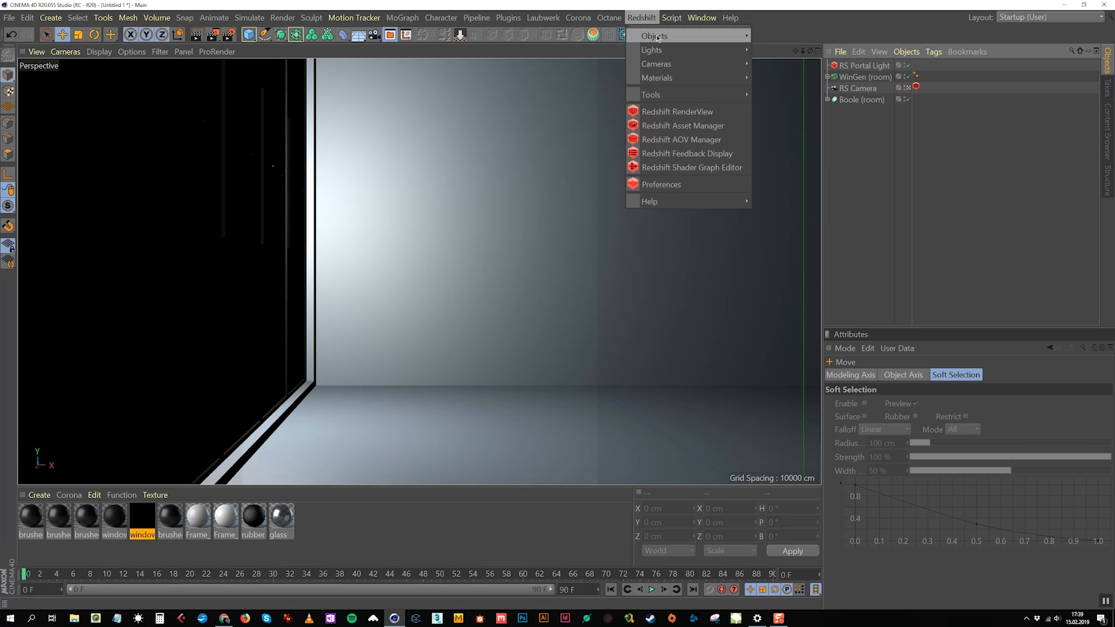
mouse_move(658, 37)
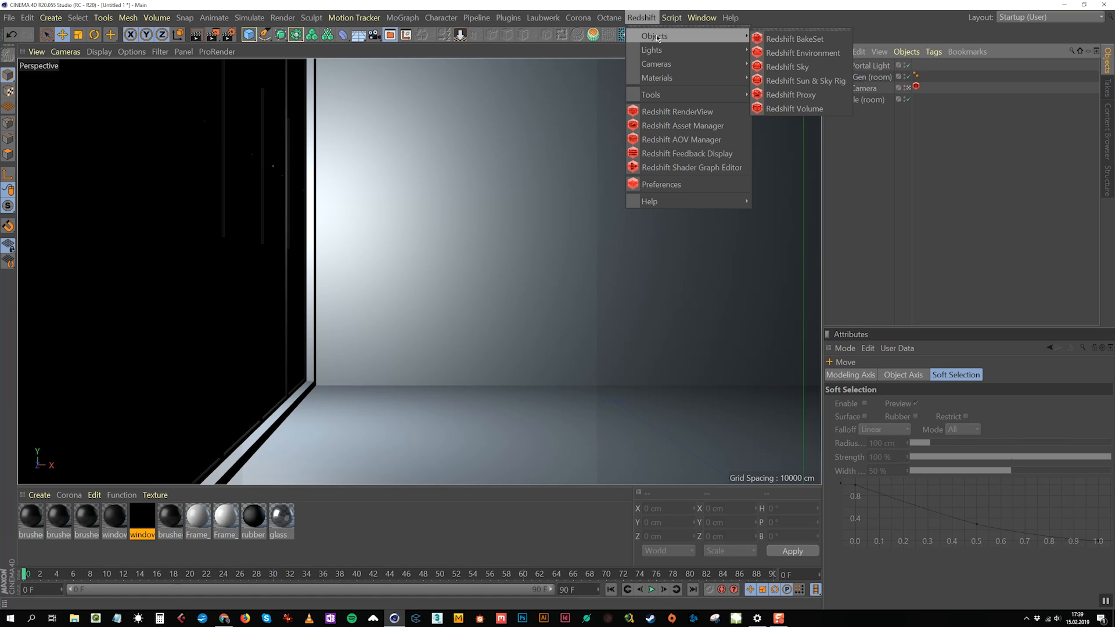
click(776, 79)
click(861, 63)
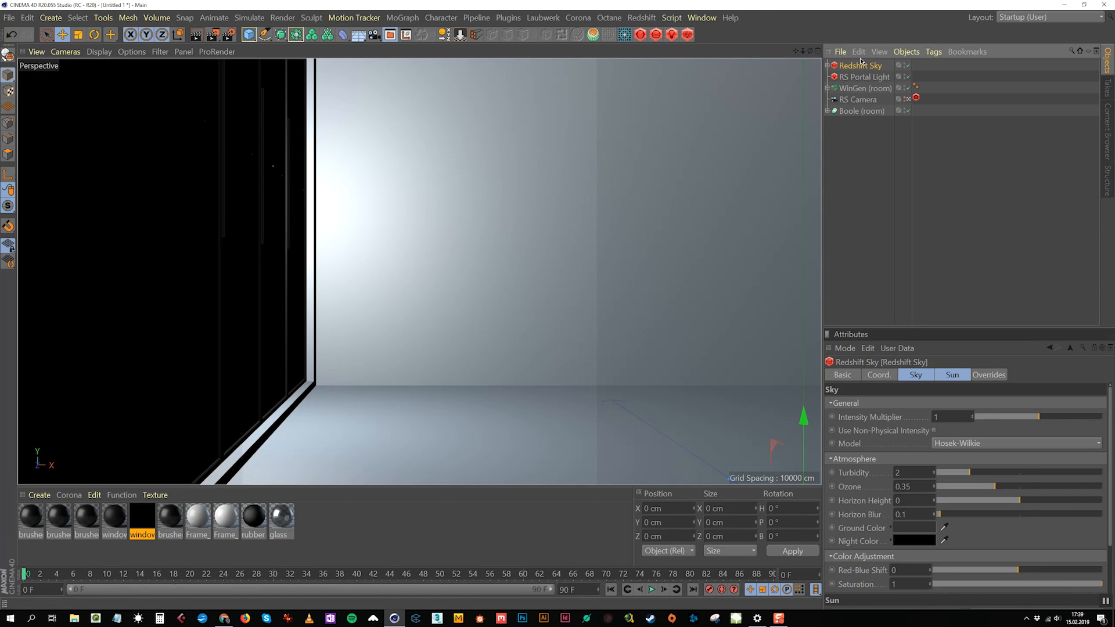
Step: Review the materials assigned to WinGen (room) and delete the Frame_2, Frame_1, rubber and glass materials
click(865, 89)
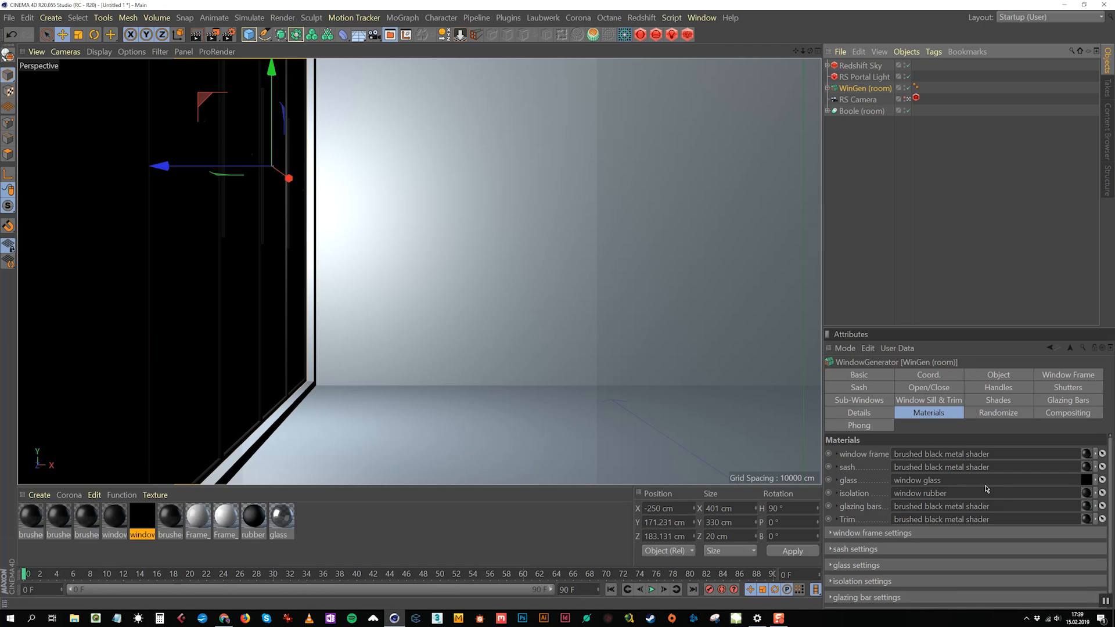
drag(378, 542, 204, 523)
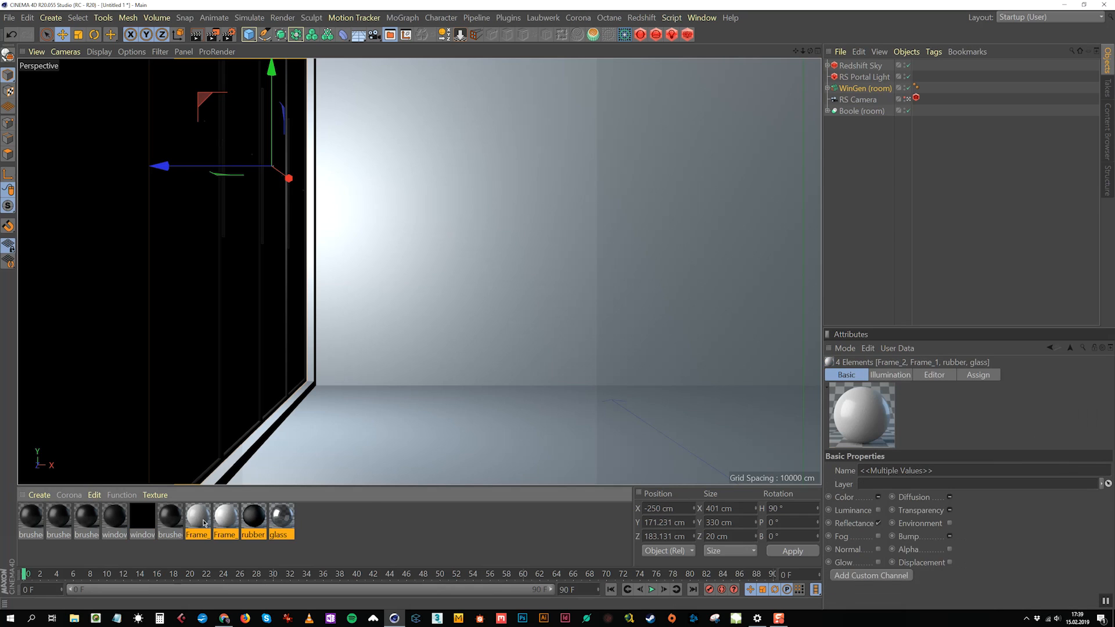
key(Delete)
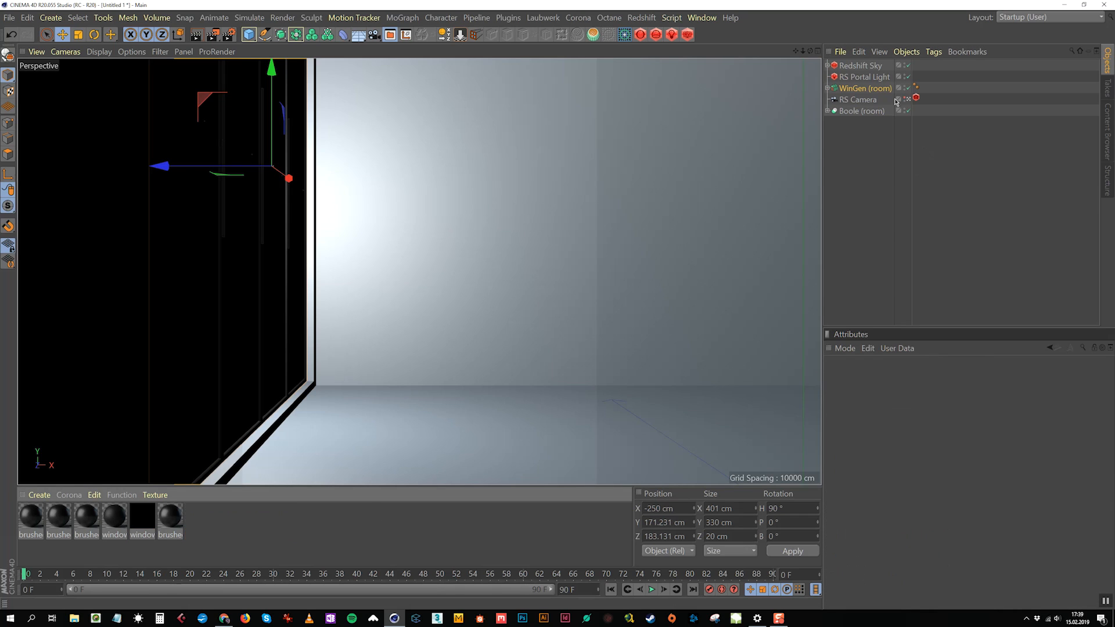
click(880, 89)
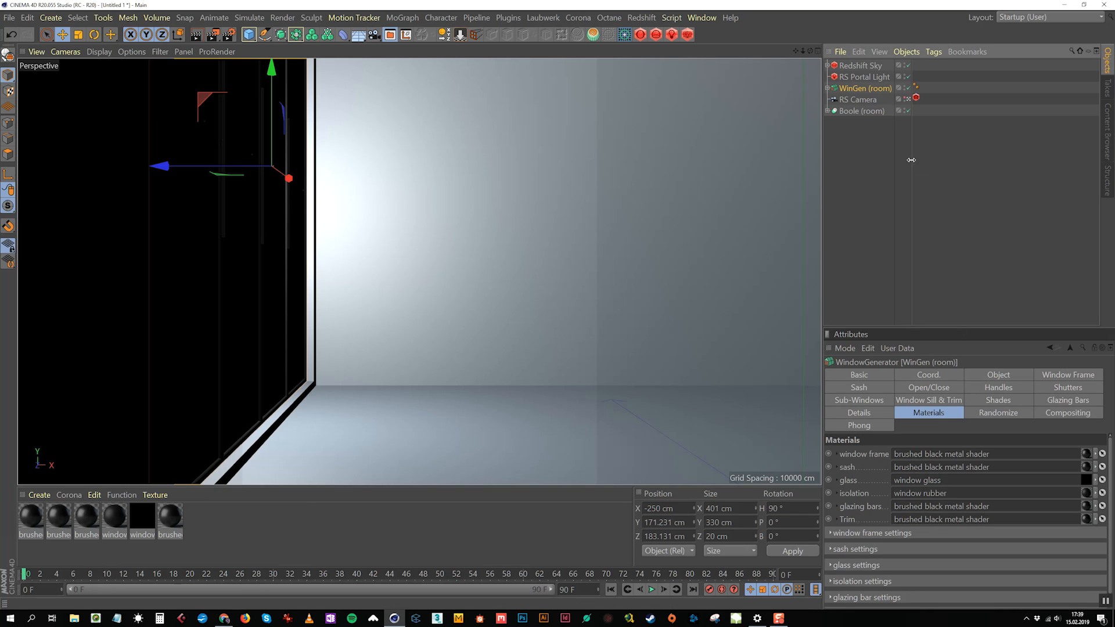
click(869, 155)
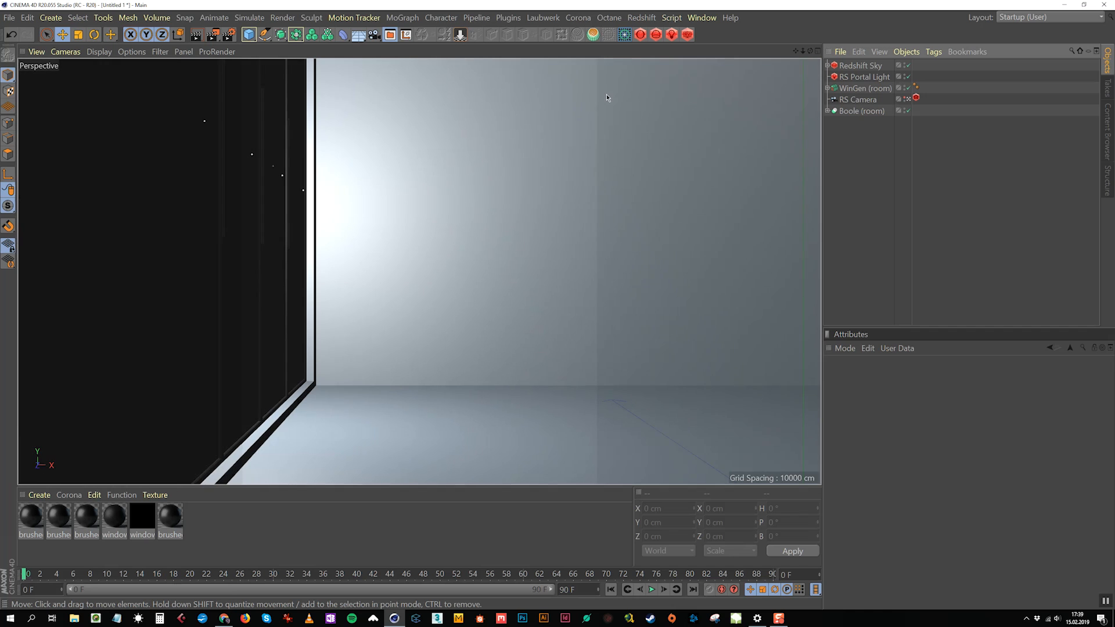
Step: Open the Content Browser and load RS floor shader 2 from the user's Redshift Shaders presets into the scene materials
click(701, 17)
click(732, 84)
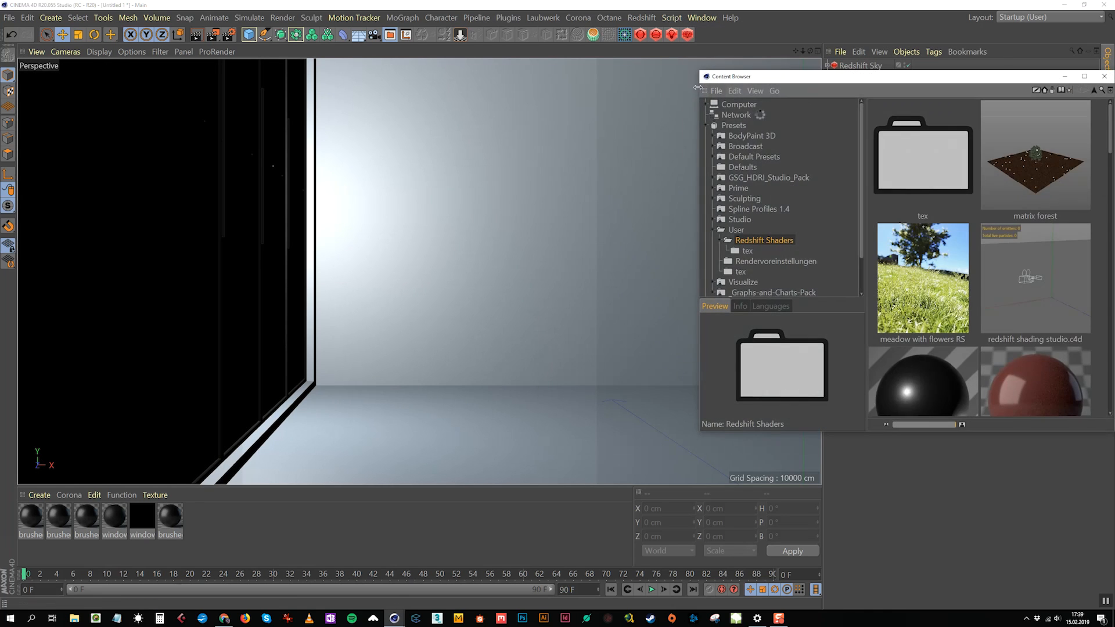
drag(868, 82, 345, 113)
scroll(450, 273, down, 3)
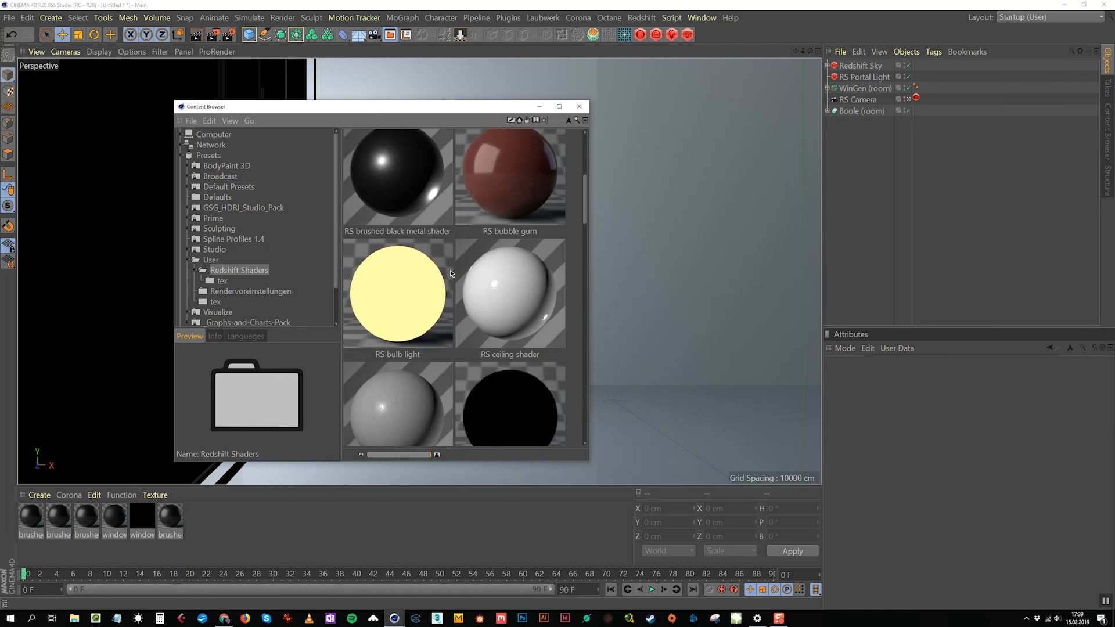
scroll(450, 274, down, 1)
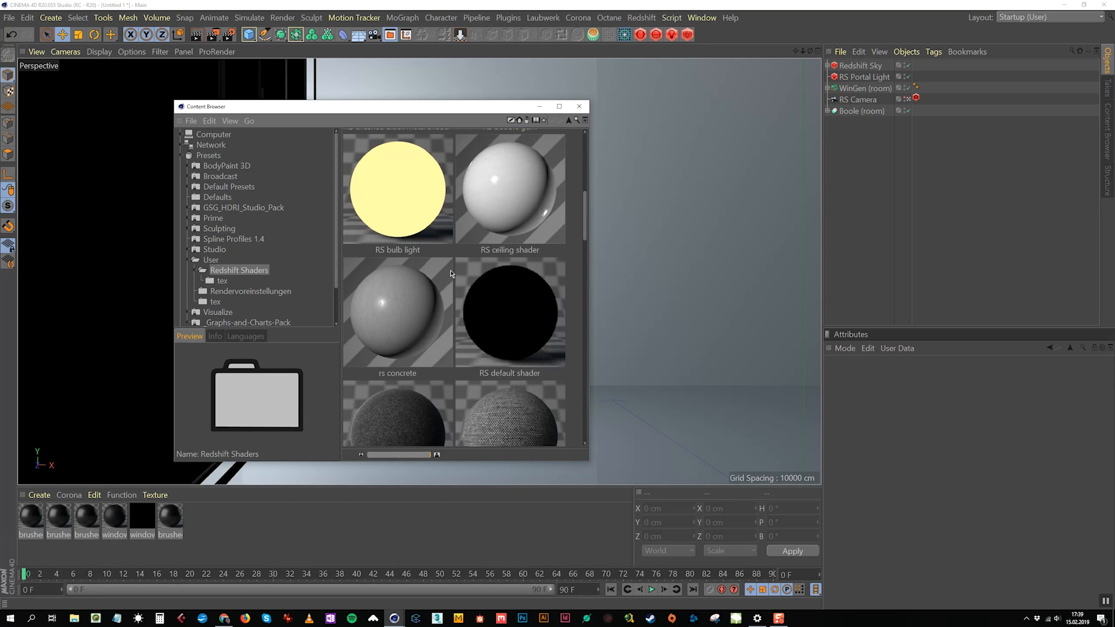
scroll(450, 273, down, 3)
scroll(451, 274, down, 2)
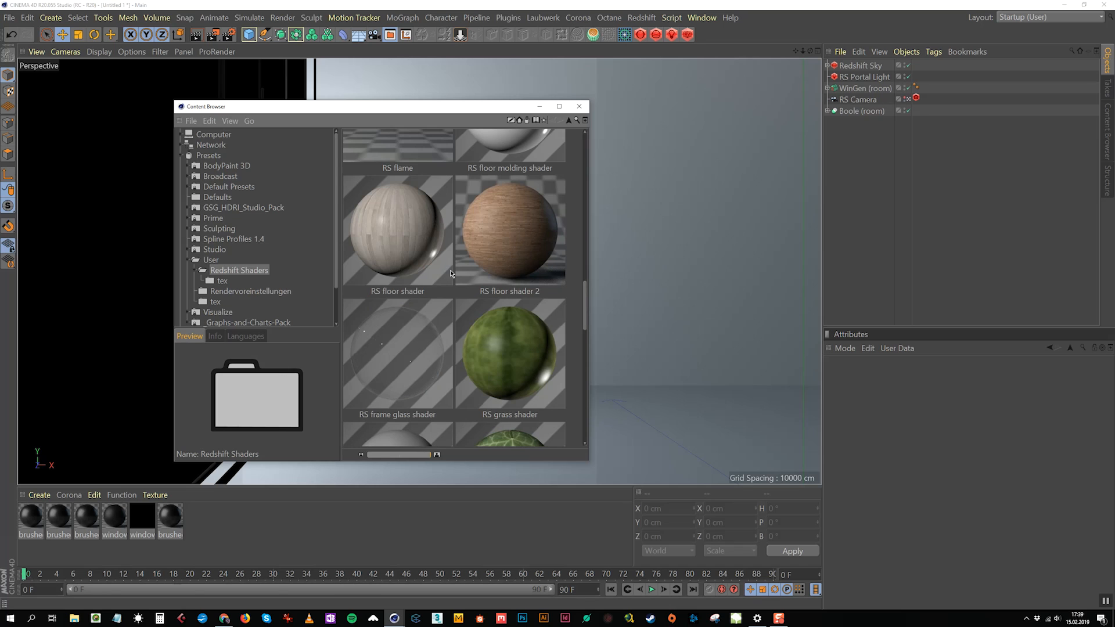
drag(504, 244, 294, 494)
Step: Add the RS metal shader and RS ceiling shader presets to the scene materials and close the Content Browser
scroll(454, 418, down, 1)
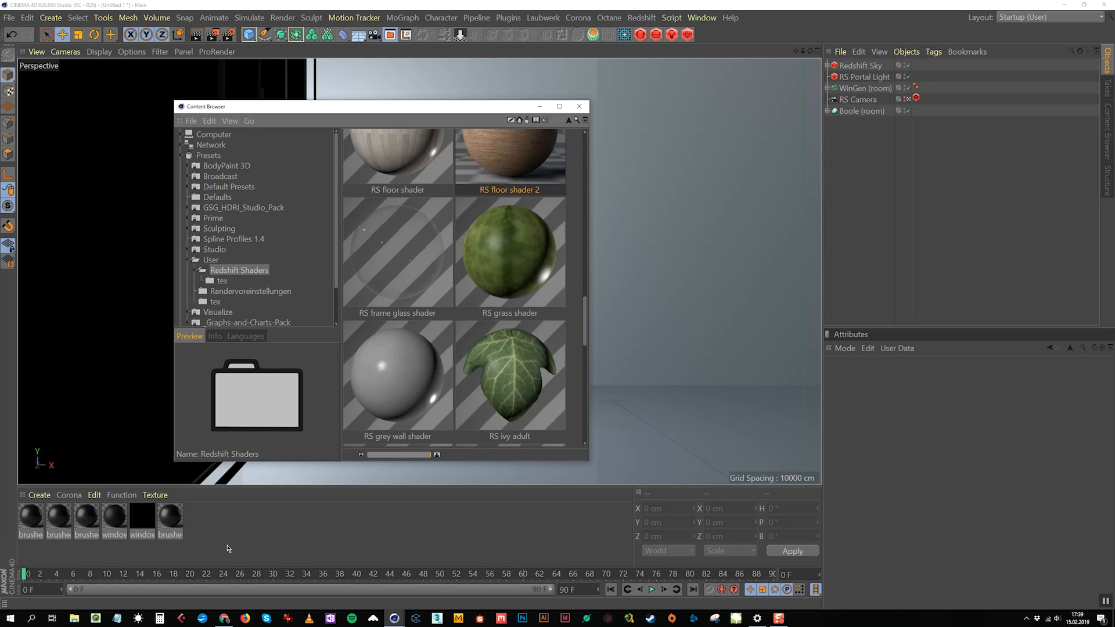
scroll(528, 338, down, 3)
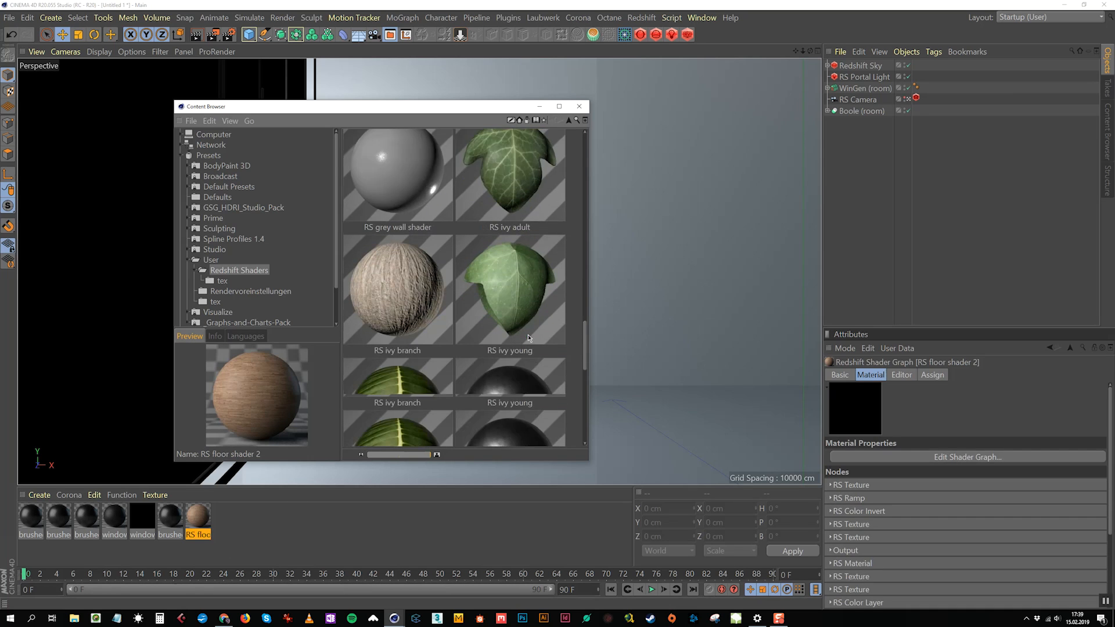
double_click(521, 277)
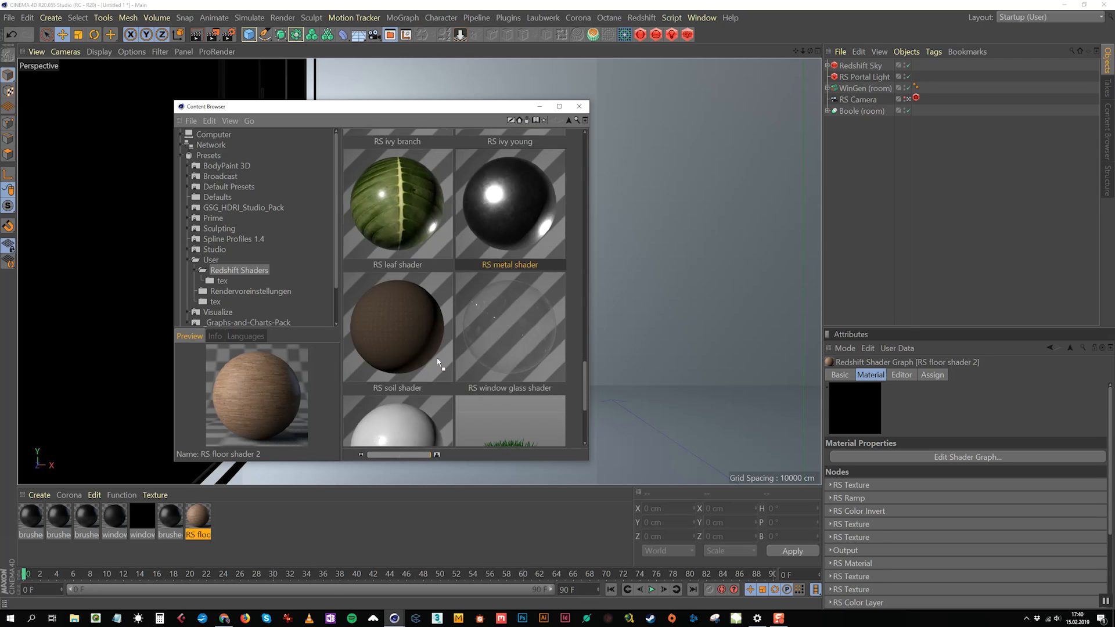
scroll(511, 349, up, 10)
double_click(511, 348)
scroll(511, 347, down, 4)
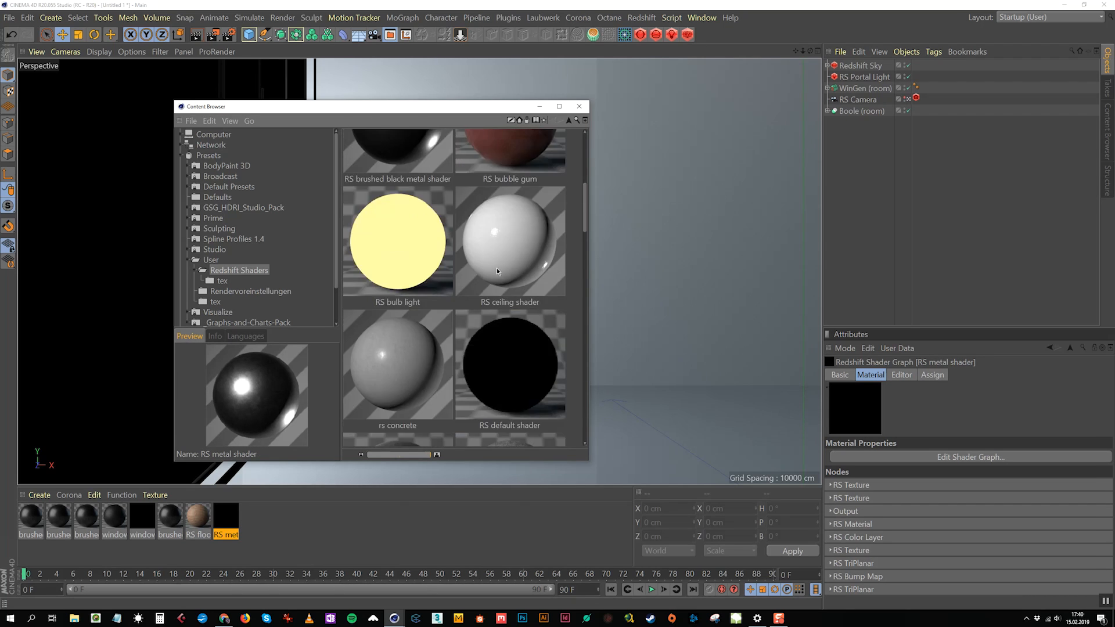
scroll(511, 347, up, 2)
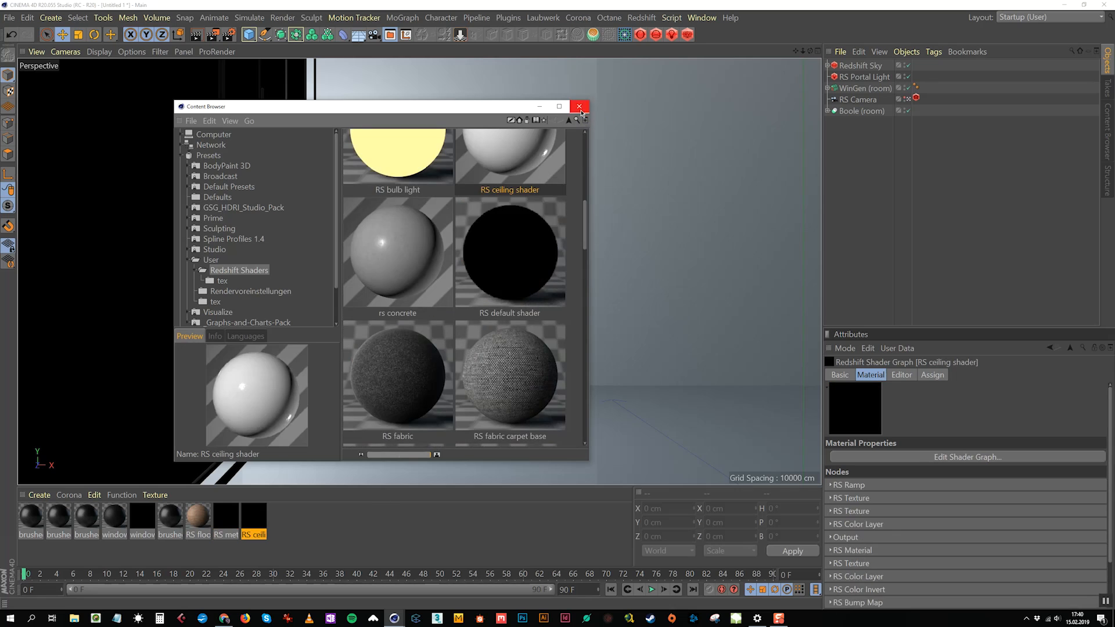
click(579, 106)
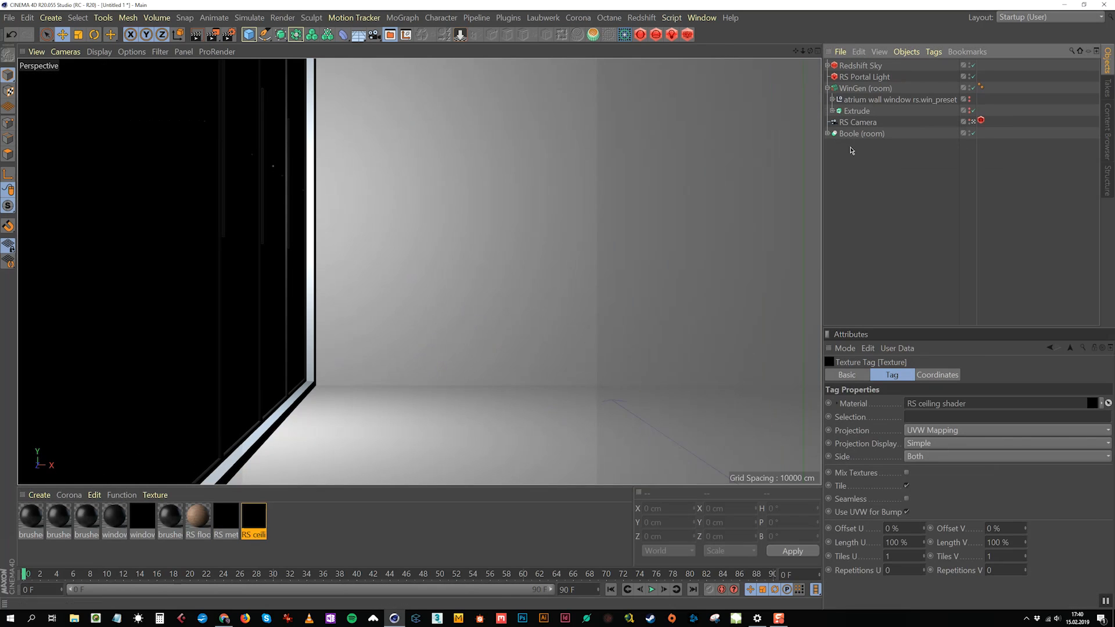
Step: Copy the room object's RS ceiling shader texture tag to Boole (room) and set both tags to Cubic projection
click(828, 133)
ctrl+drag(999, 144, 1000, 134)
ctrl+click(999, 144)
click(929, 430)
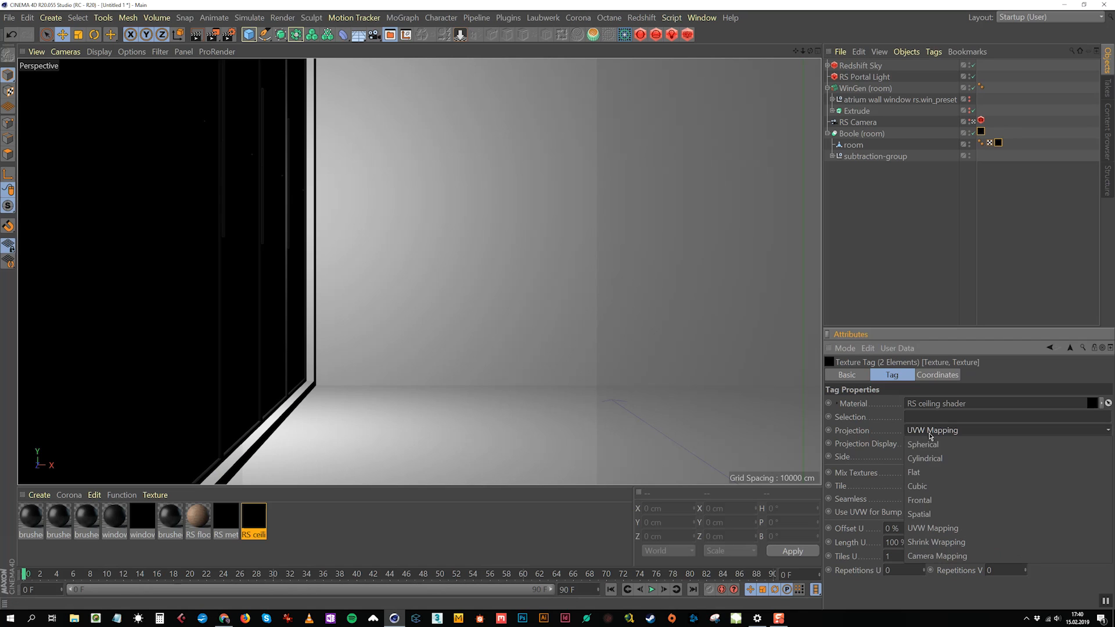
click(938, 490)
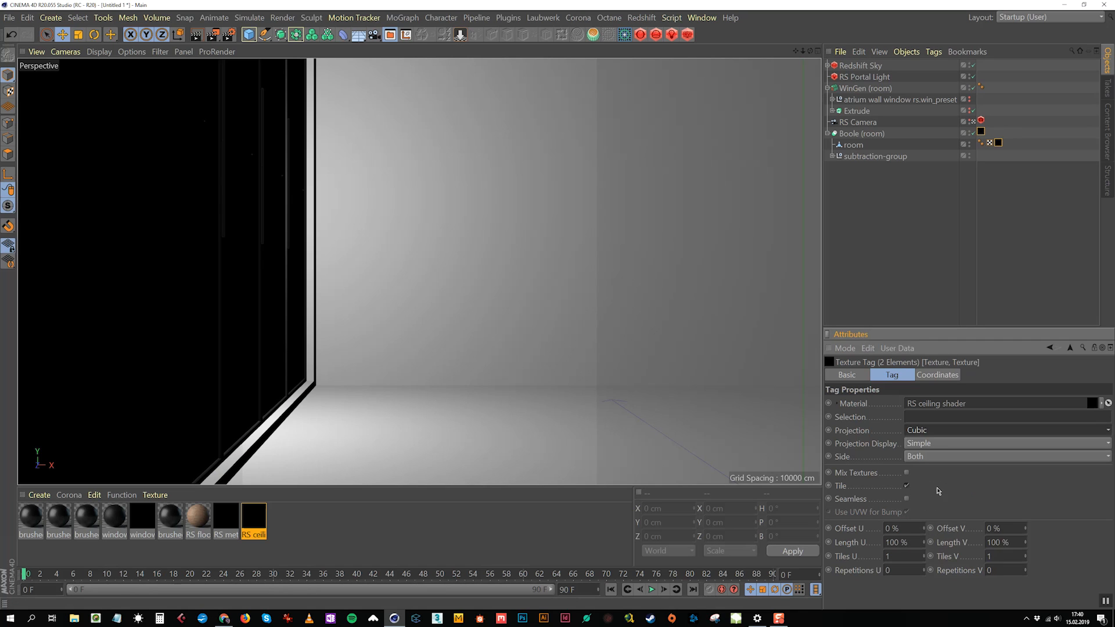
click(901, 222)
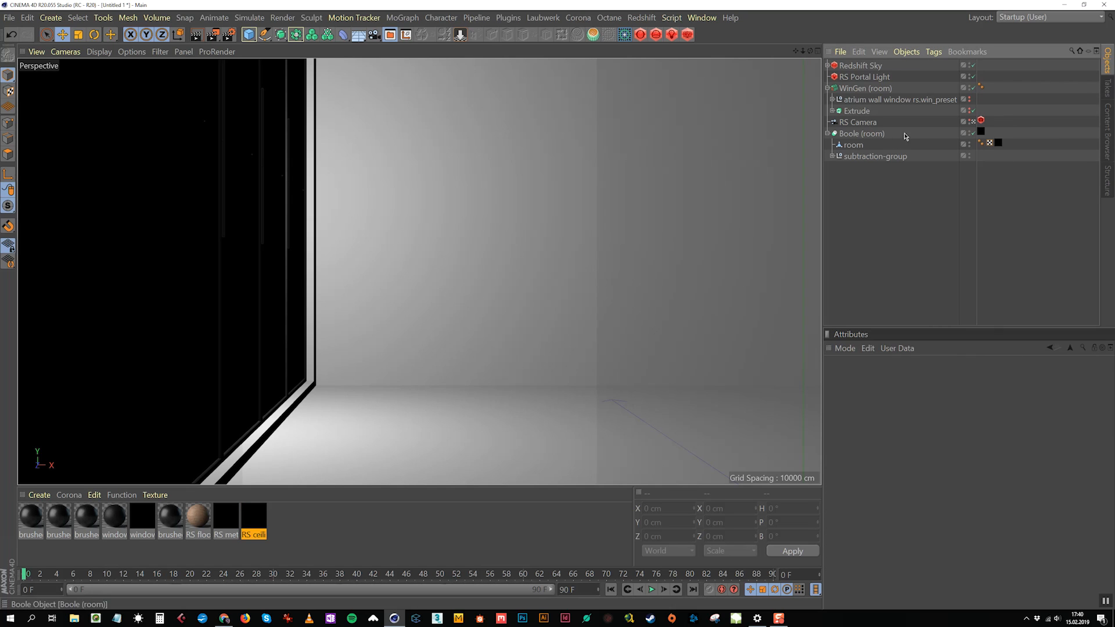
Step: Group RS Portal Light and WinGen (room) in a null named window, and save the scene as tut video.c4d
click(865, 76)
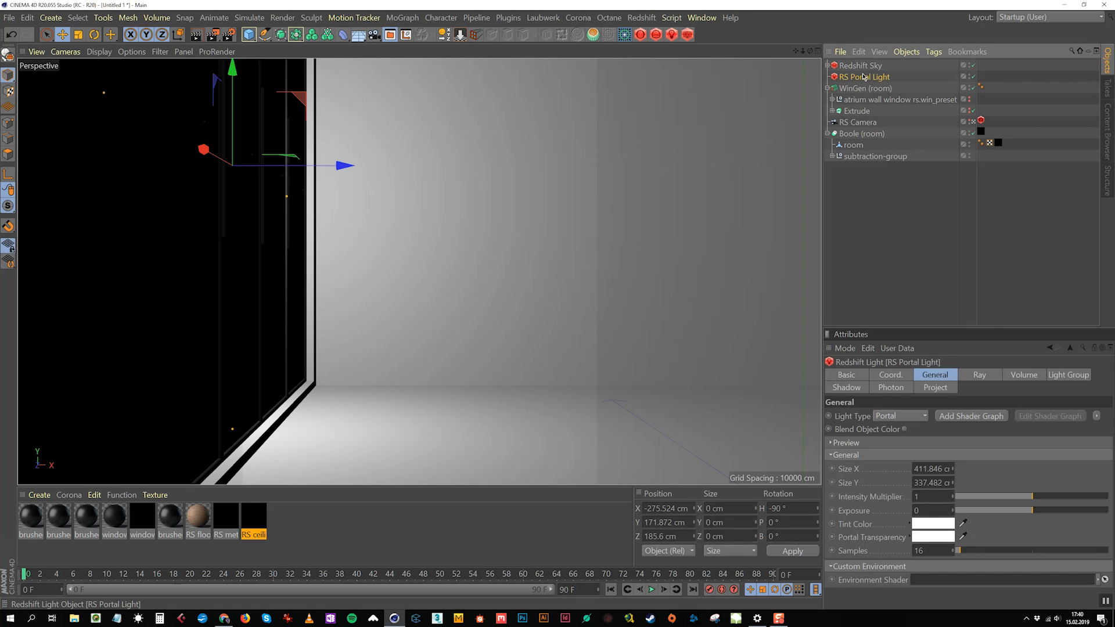
click(829, 89)
click(852, 91)
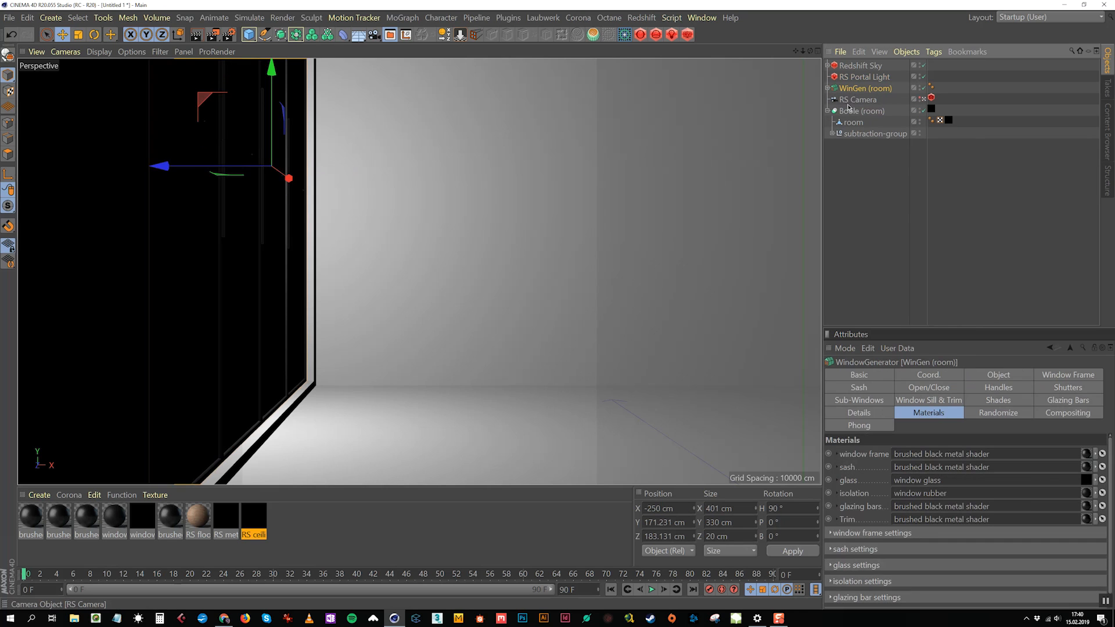
click(826, 111)
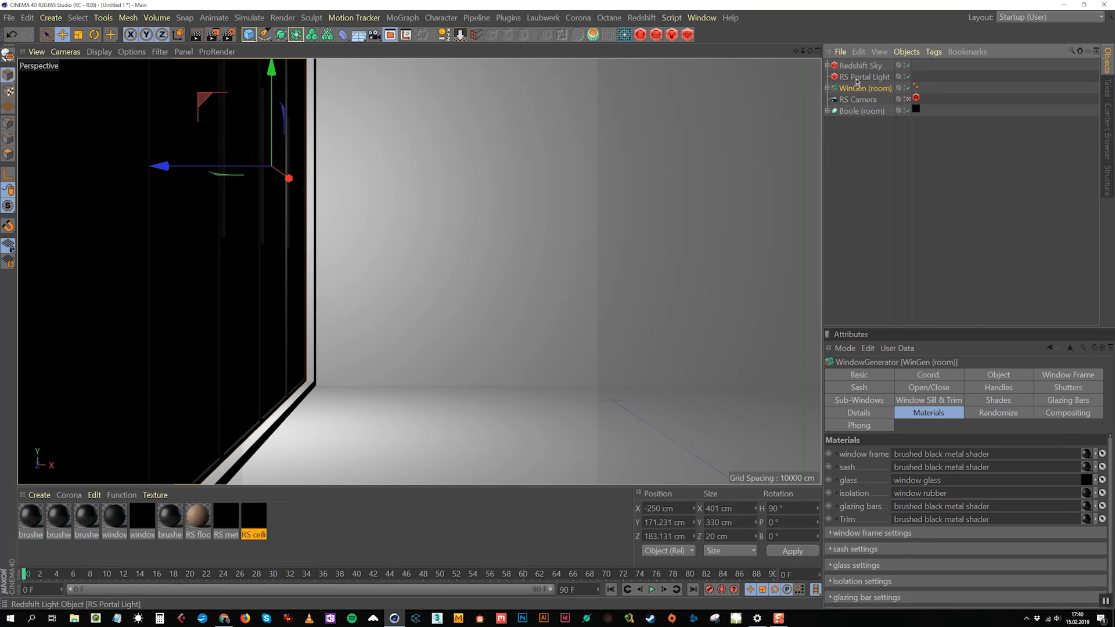
ctrl+click(856, 79)
key(alt+g)
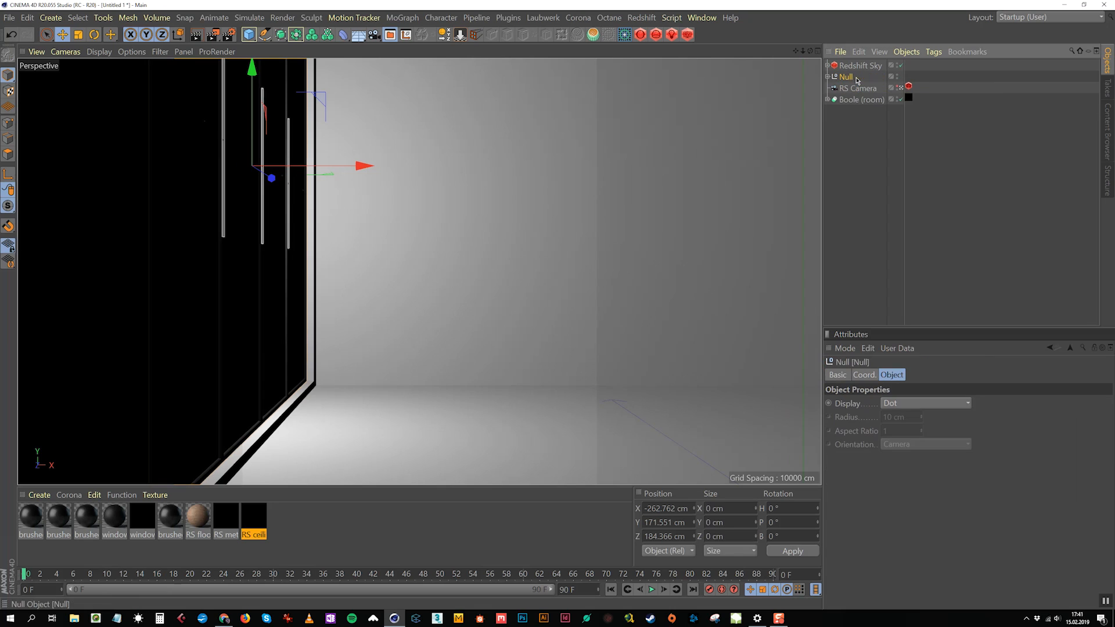
double_click(848, 77)
text(window)
key(Return)
click(850, 144)
key(ctrl+s)
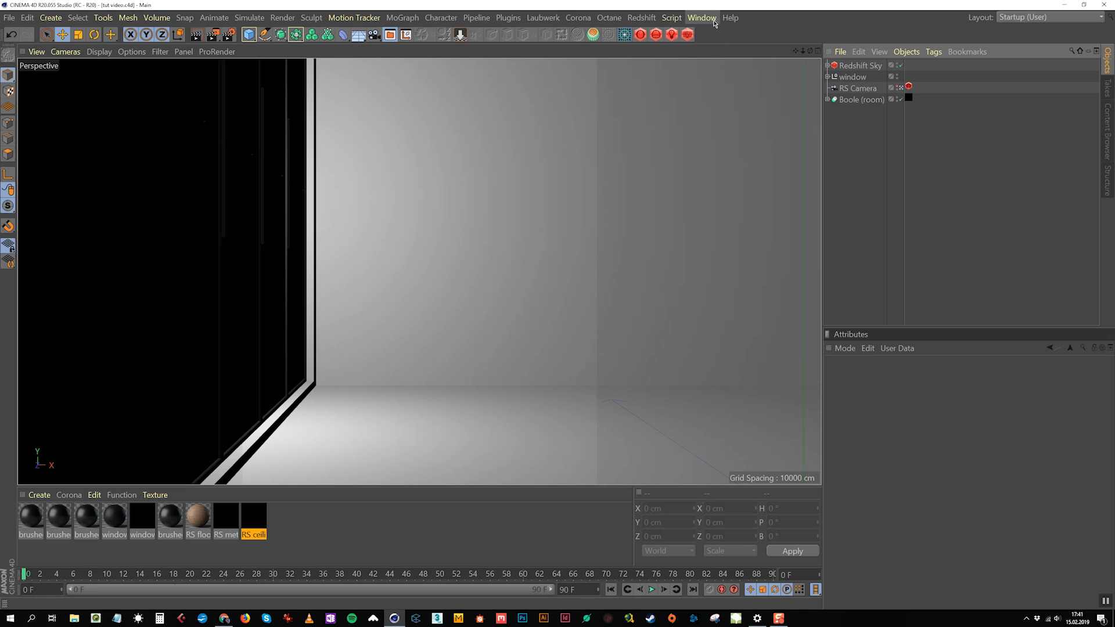
Step: Open the render settings, set the renderer to Redshift and show the Redshift options
click(235, 38)
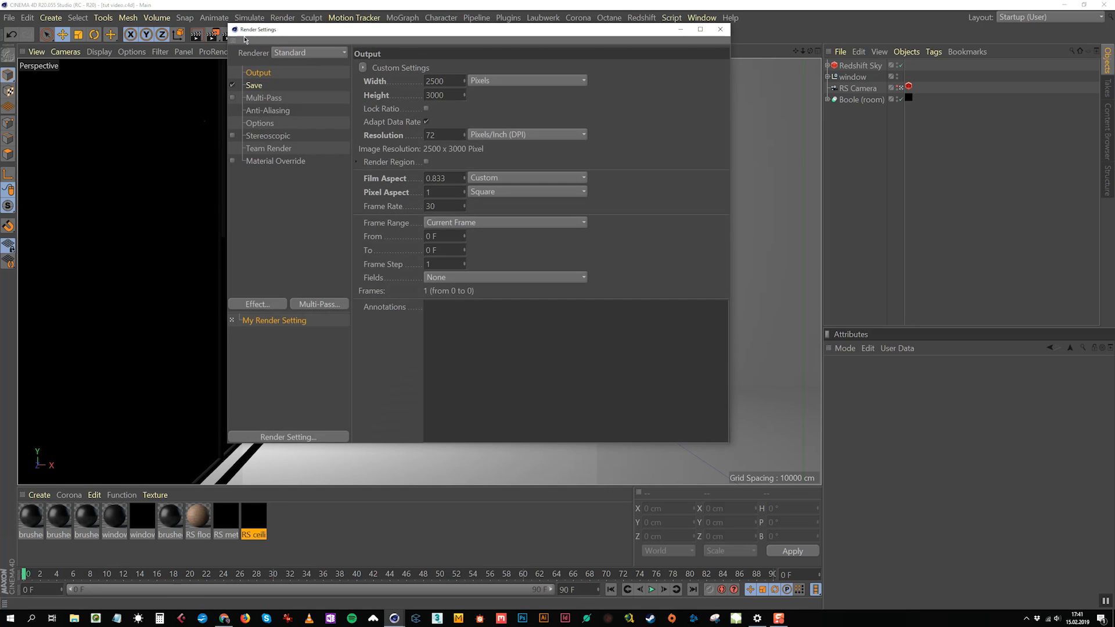
drag(292, 36, 369, 47)
click(380, 63)
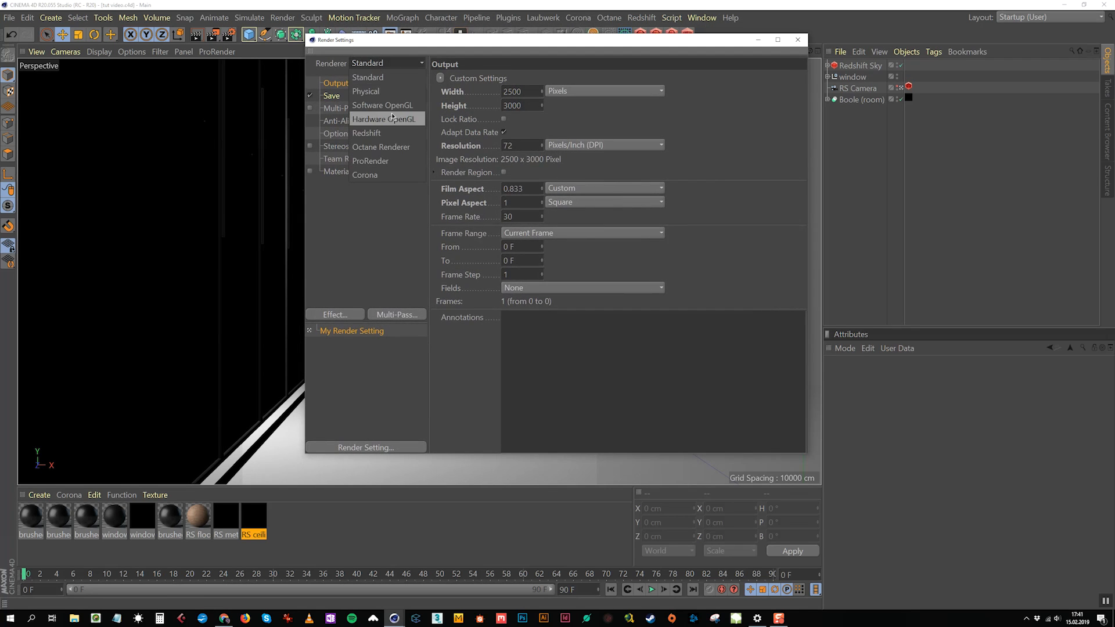
click(378, 133)
click(336, 121)
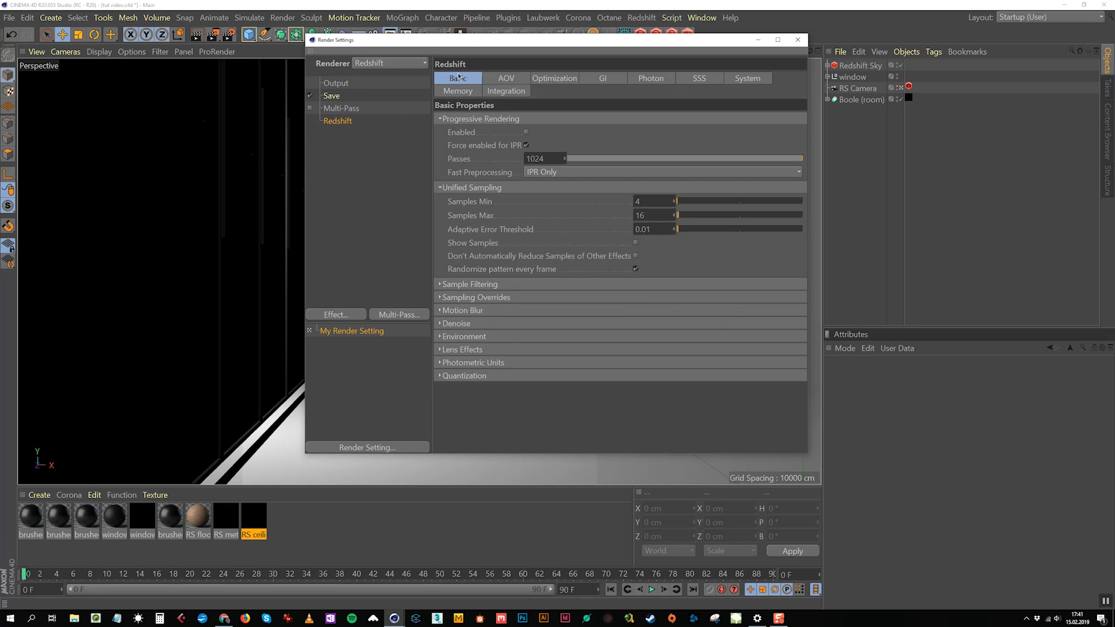
drag(479, 41, 330, 82)
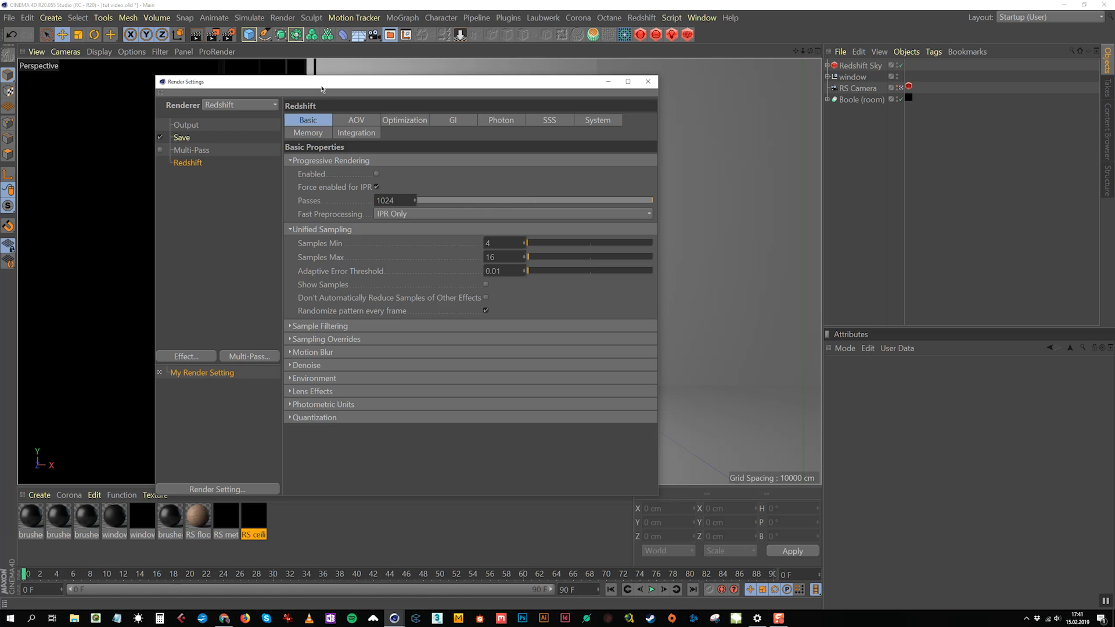
Step: Set the primary GI engine to Brute Force and the secondary GI engine to Irradiance Point Cloud
click(454, 120)
click(413, 173)
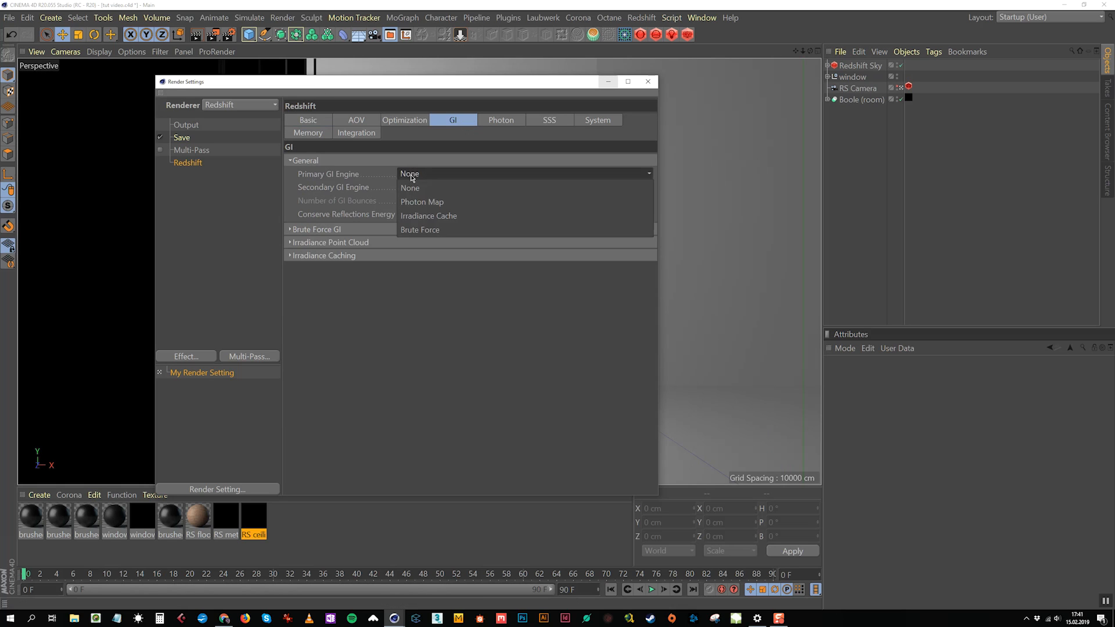
click(413, 229)
click(421, 187)
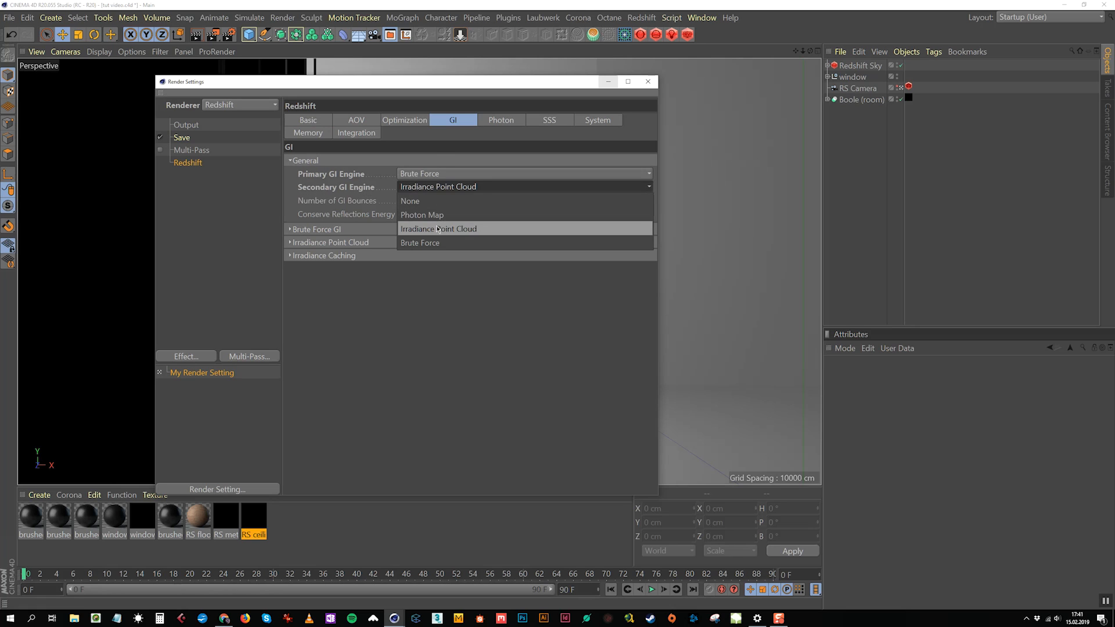
click(439, 229)
Step: Try 12 as the number of GI bounces
text(4)
key(Return)
double_click(400, 201)
text(12)
key(Return)
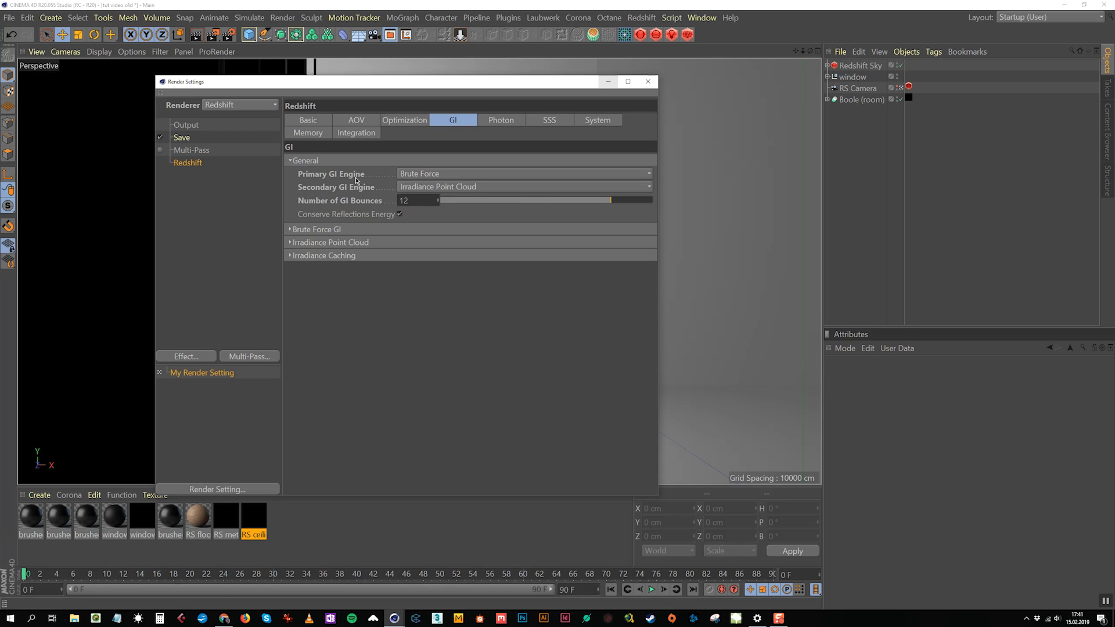
Step: Set the number of GI bounces to 4 and the number of Brute Force GI rays to 2048
double_click(427, 203)
text(4)
key(Return)
click(290, 230)
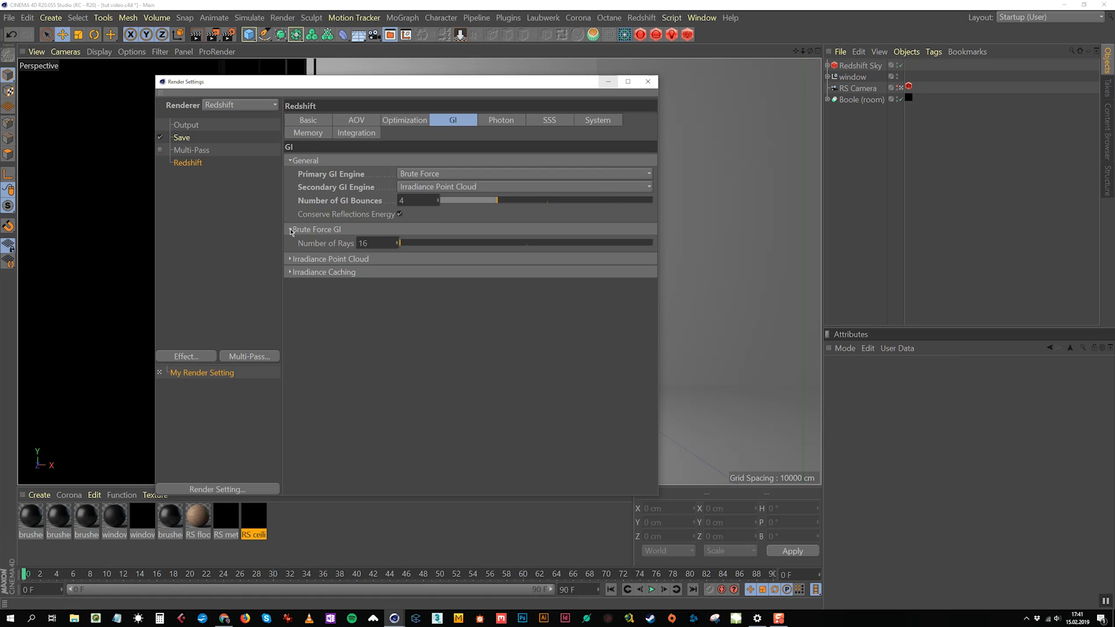
double_click(377, 243)
text(2048)
key(Return)
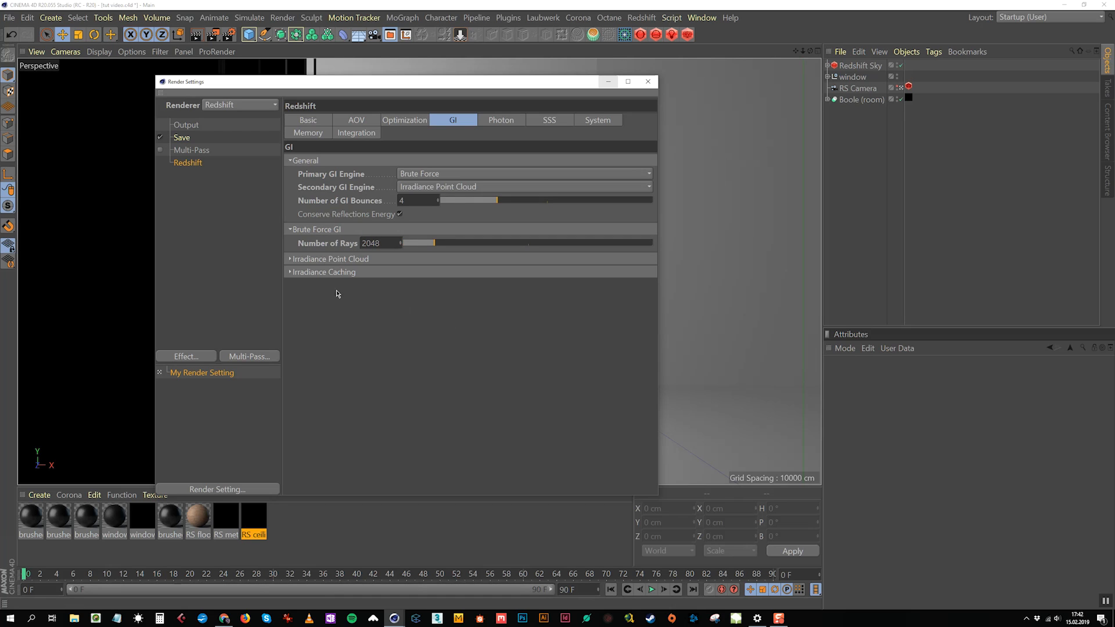
Step: Examine the Irradiance Point Cloud settings and the available Screen Radius values
click(294, 259)
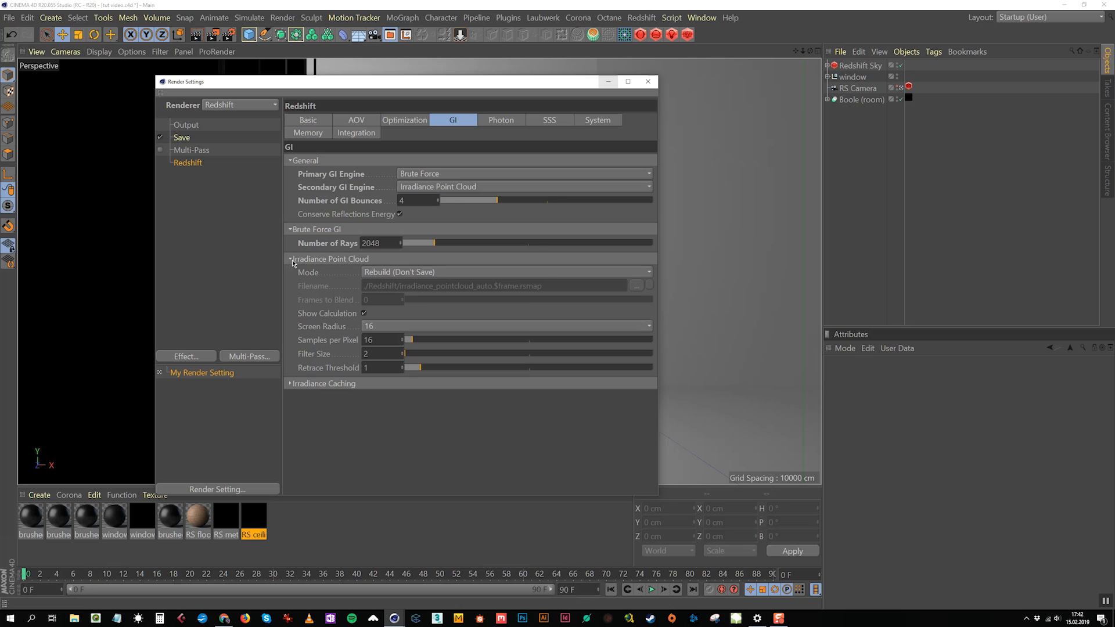
click(378, 326)
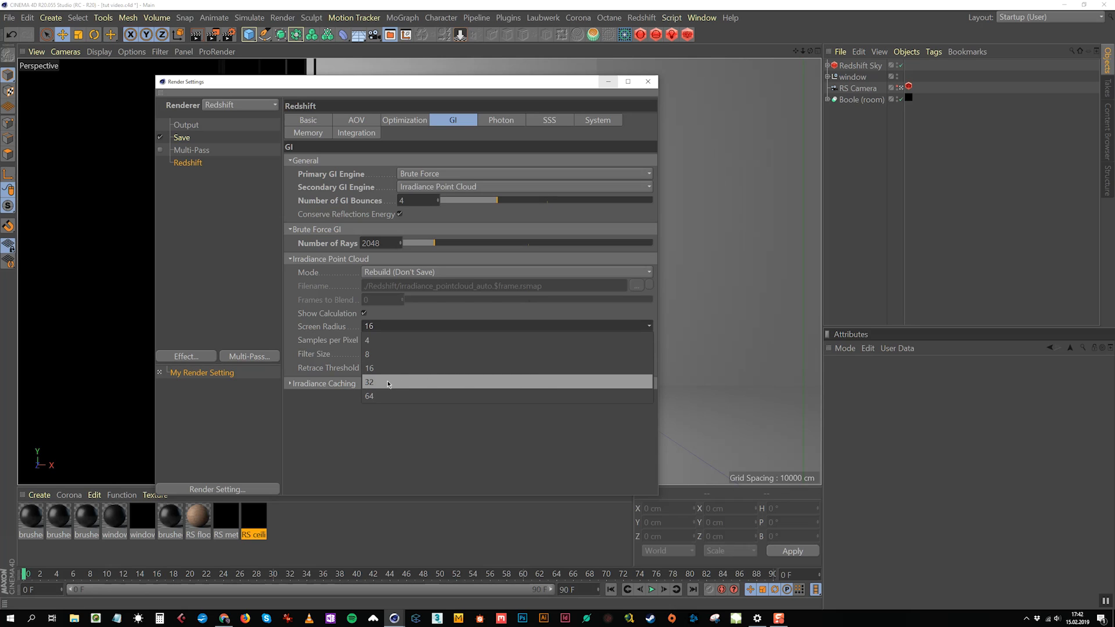
click(396, 447)
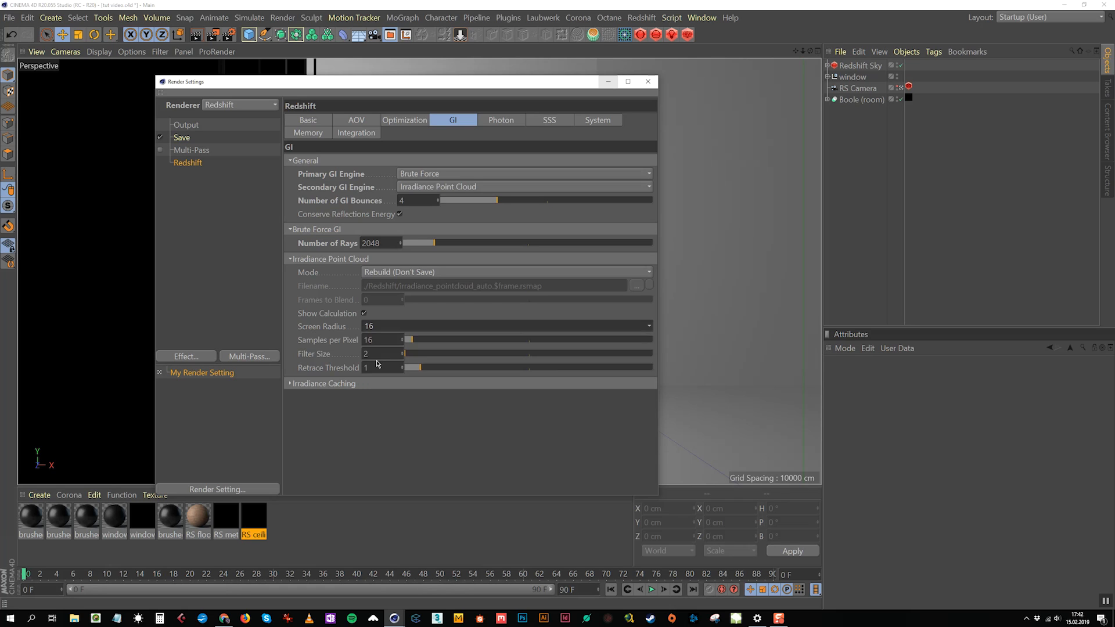
Step: Set the maximum trace depth to 12 for reflection, refraction and combined in the Redshift optimization settings
click(405, 120)
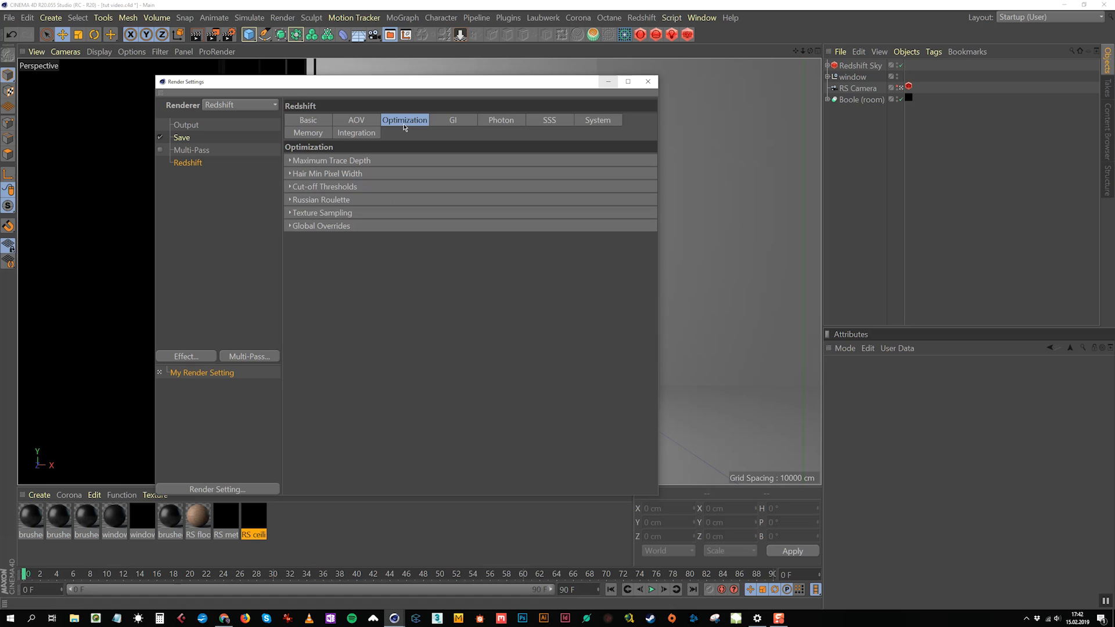
click(358, 162)
double_click(341, 175)
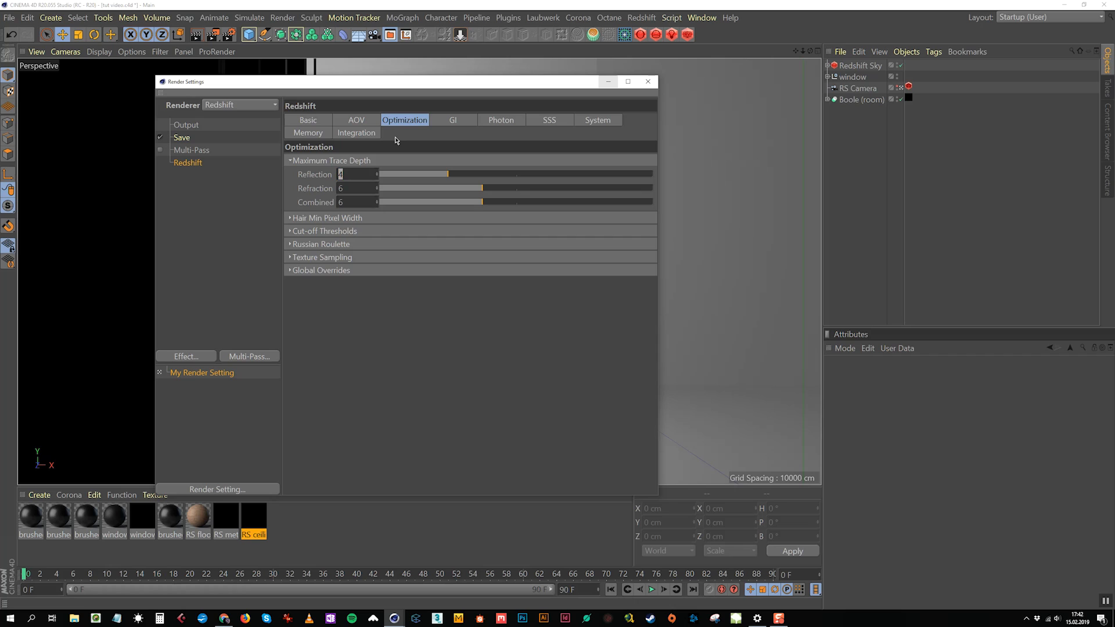
text(12)
key(Return)
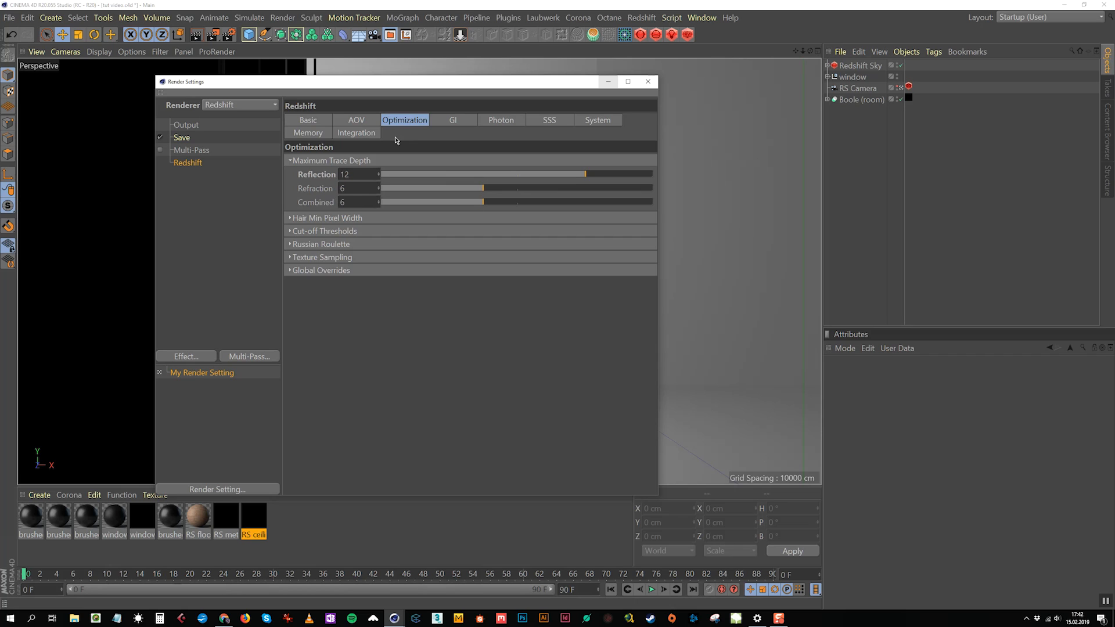
key(BackSpace)
key(BackSpace)
key(Tab)
text(12)
key(Return)
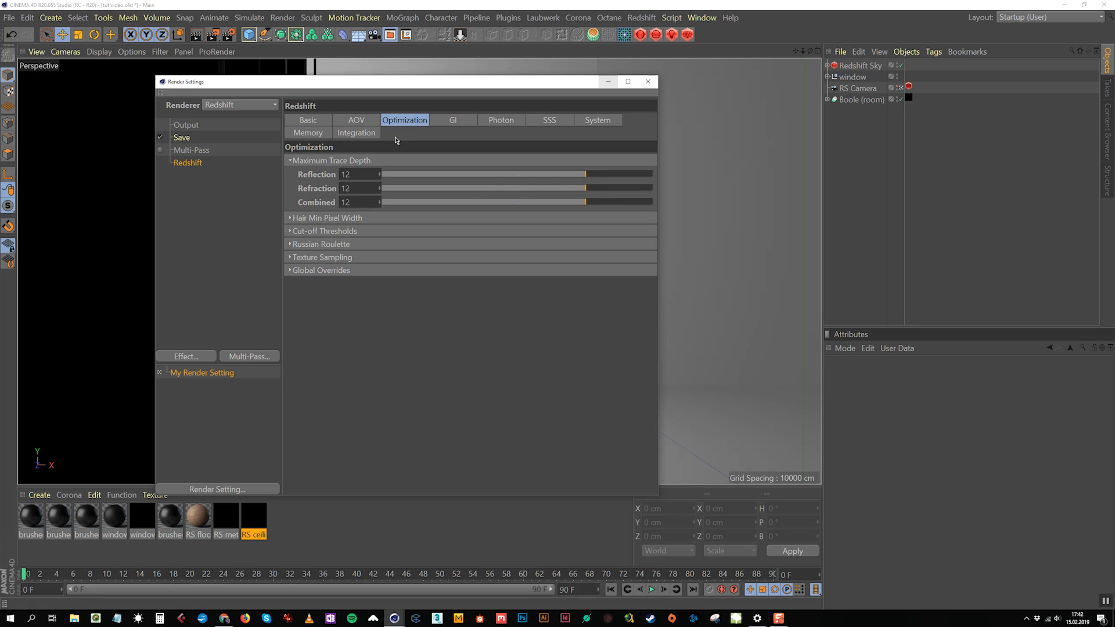
Step: Set the progressive passes to 256, unified sampling to 16 min and 64 max, and the max secondary ray intensity to 2
click(357, 120)
click(313, 121)
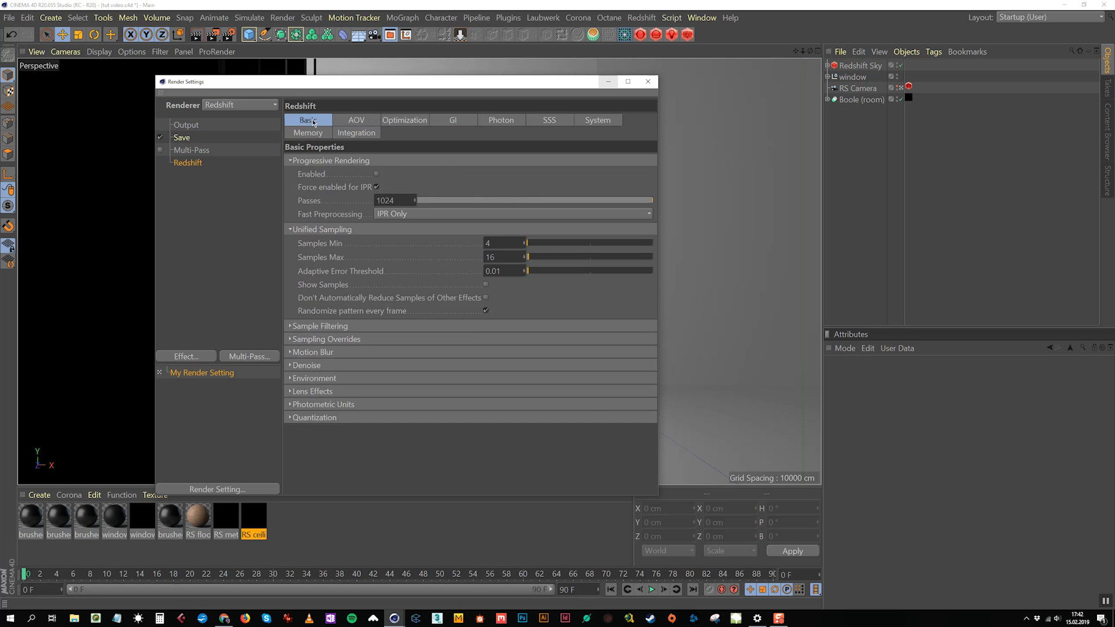
double_click(393, 198)
text(256)
key(Tab)
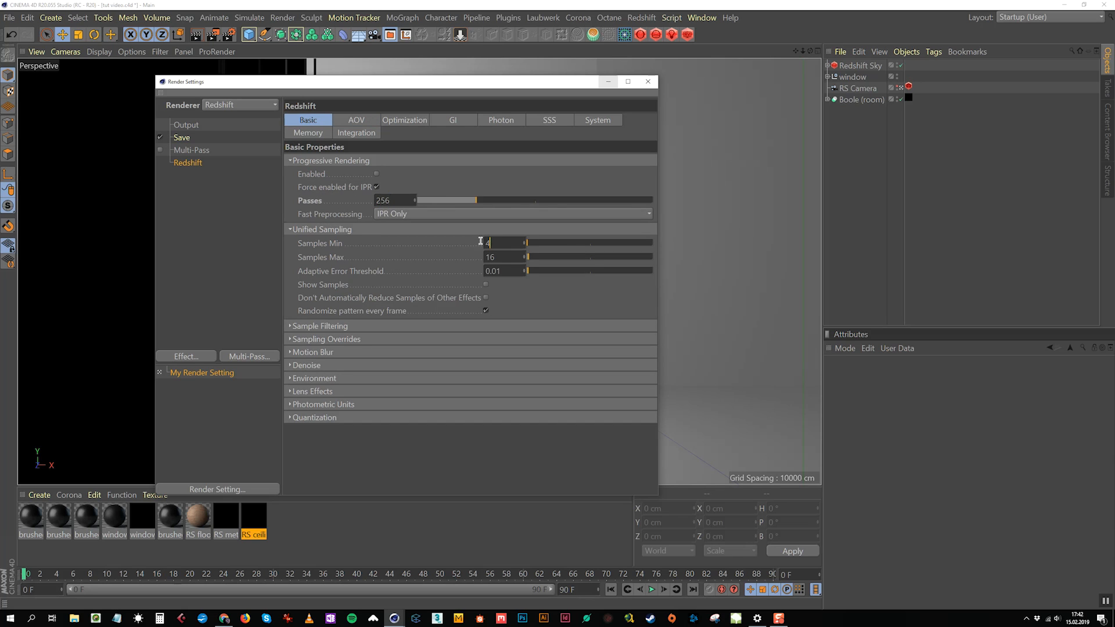
key(Tab)
click(314, 327)
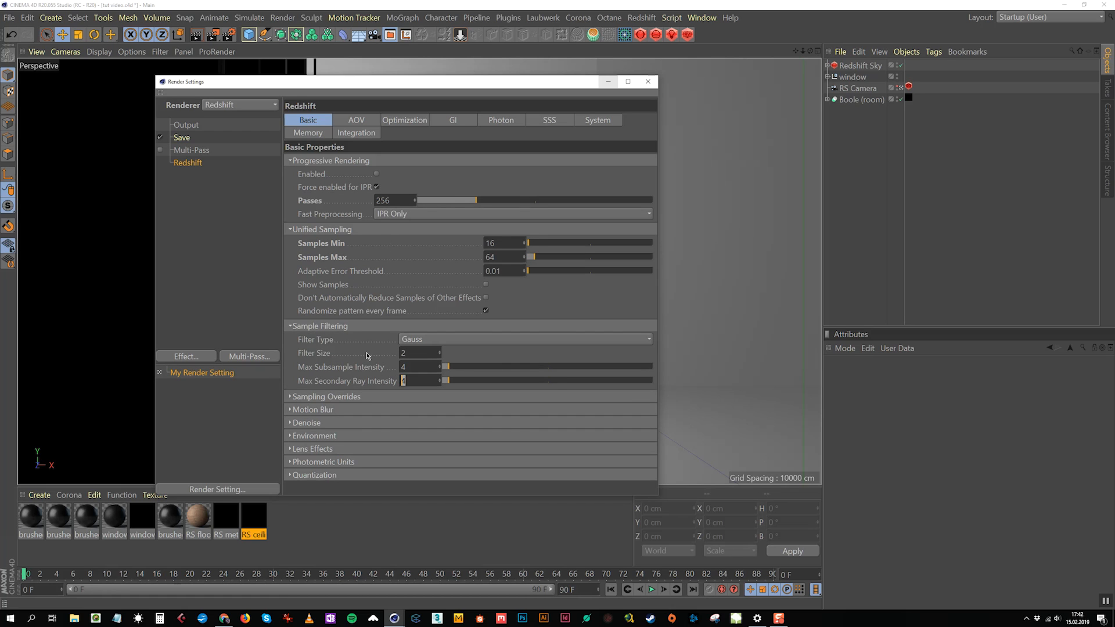
key(Return)
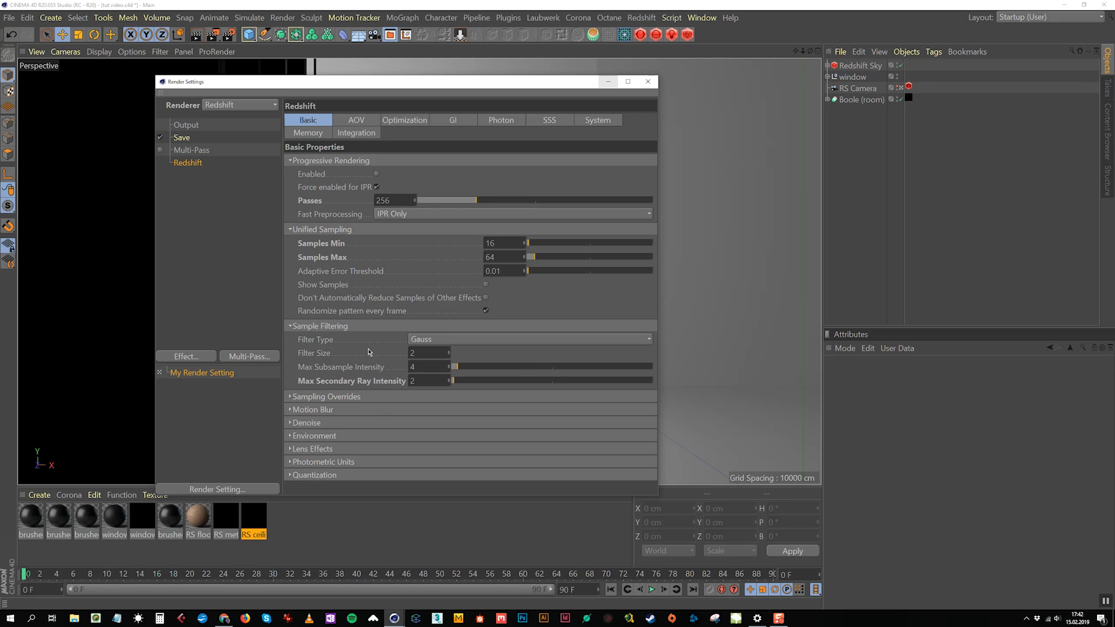
Step: Enable the reflection sampling override in Replace mode and set its samples to 1024
click(316, 398)
scroll(317, 362, down, 2)
scroll(317, 362, down, 2)
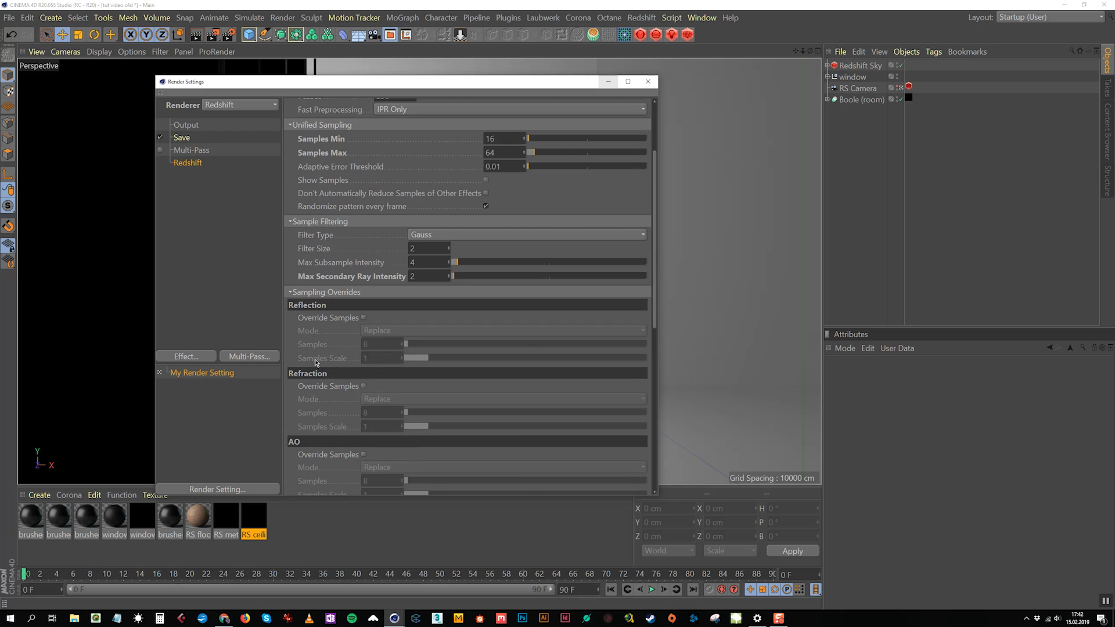
click(363, 318)
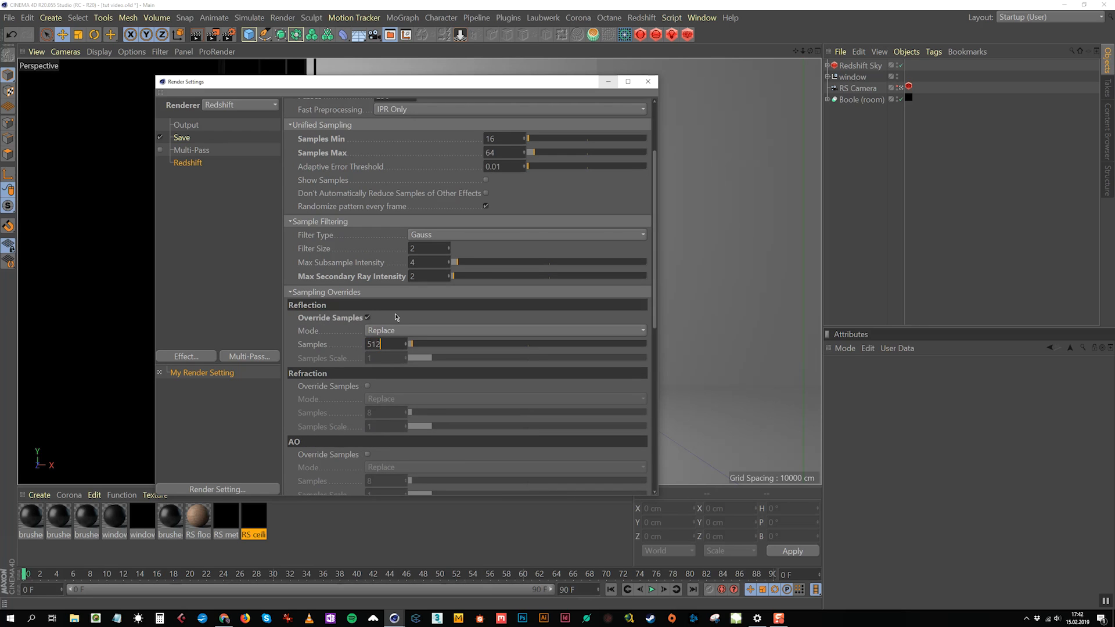
key(Return)
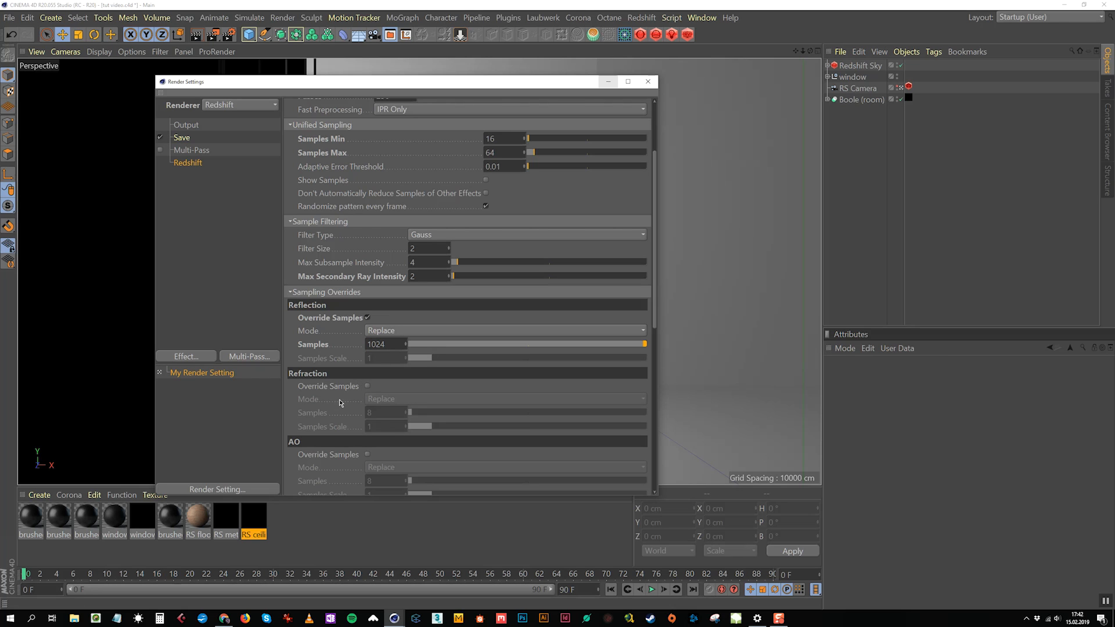
Step: Enable the light sampling override in Replace mode with 1024 samples and review the remaining sampling overrides
scroll(340, 402, down, 4)
click(367, 418)
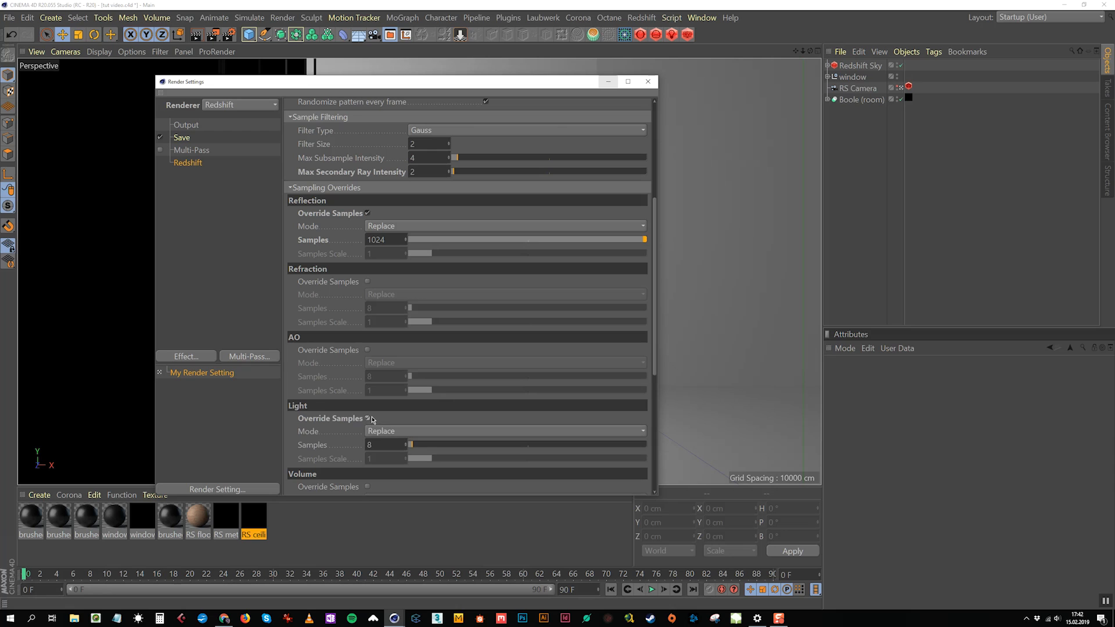
text(1024)
key(Return)
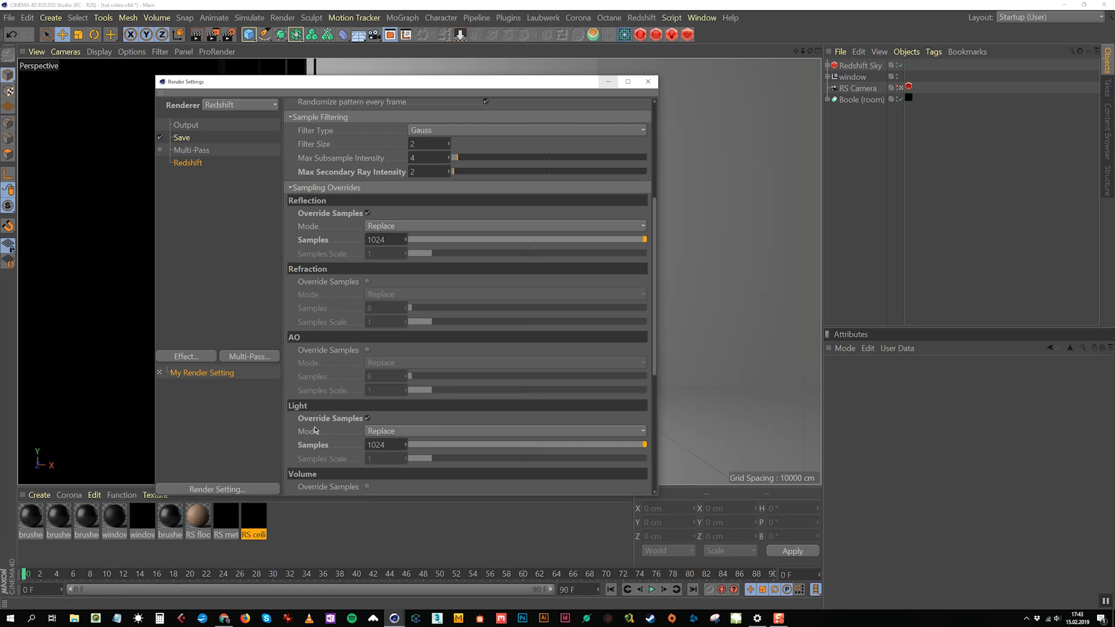
scroll(315, 429, down, 4)
scroll(315, 430, down, 4)
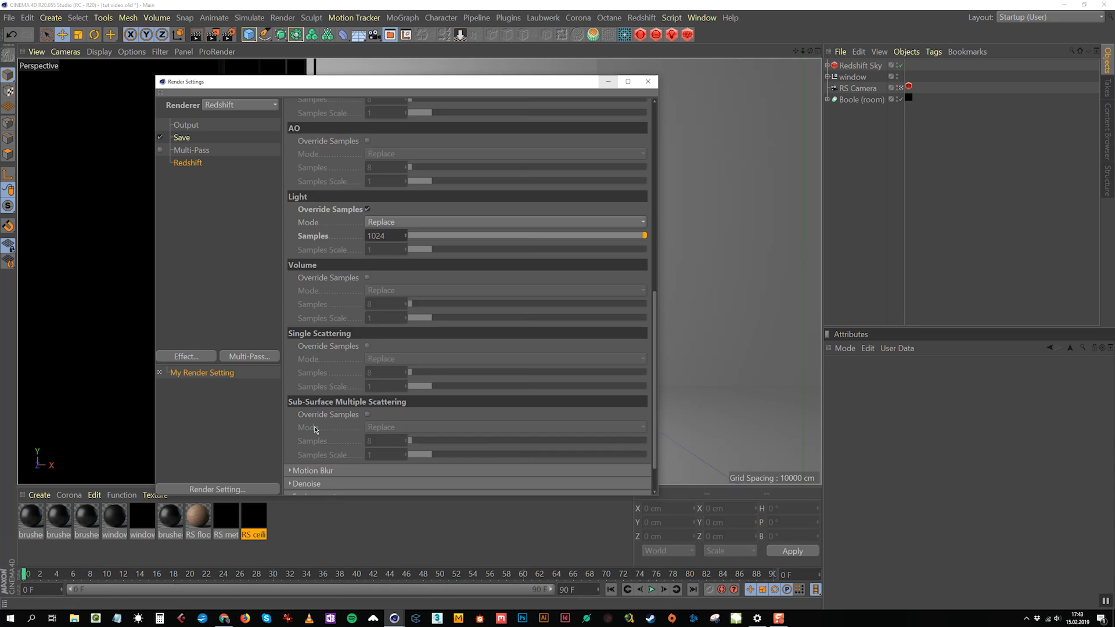
scroll(316, 430, down, 2)
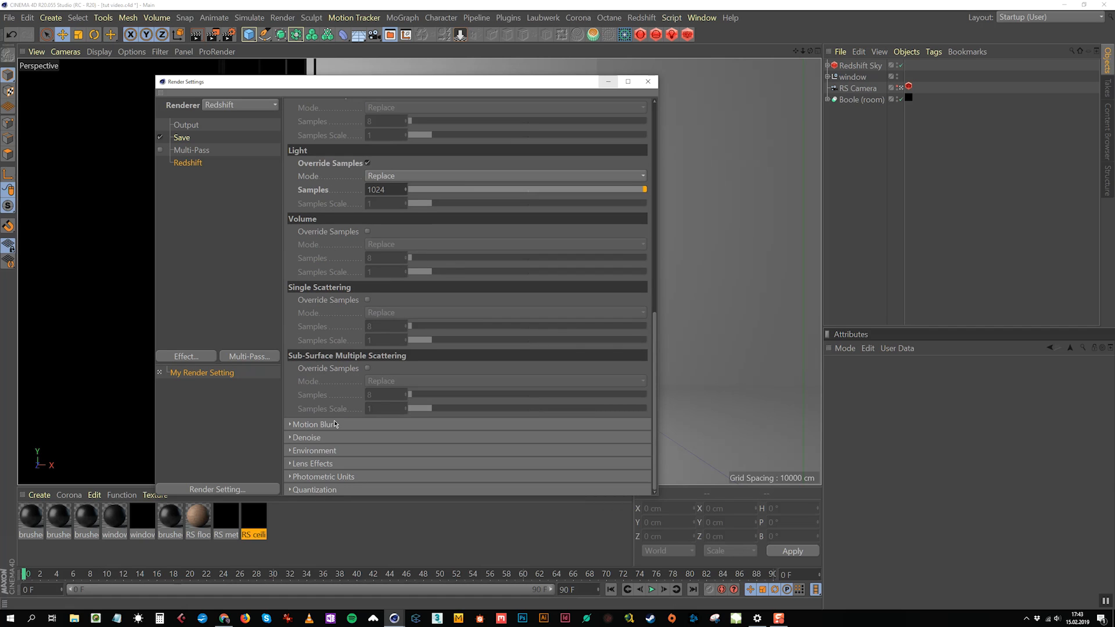
scroll(330, 425, up, 15)
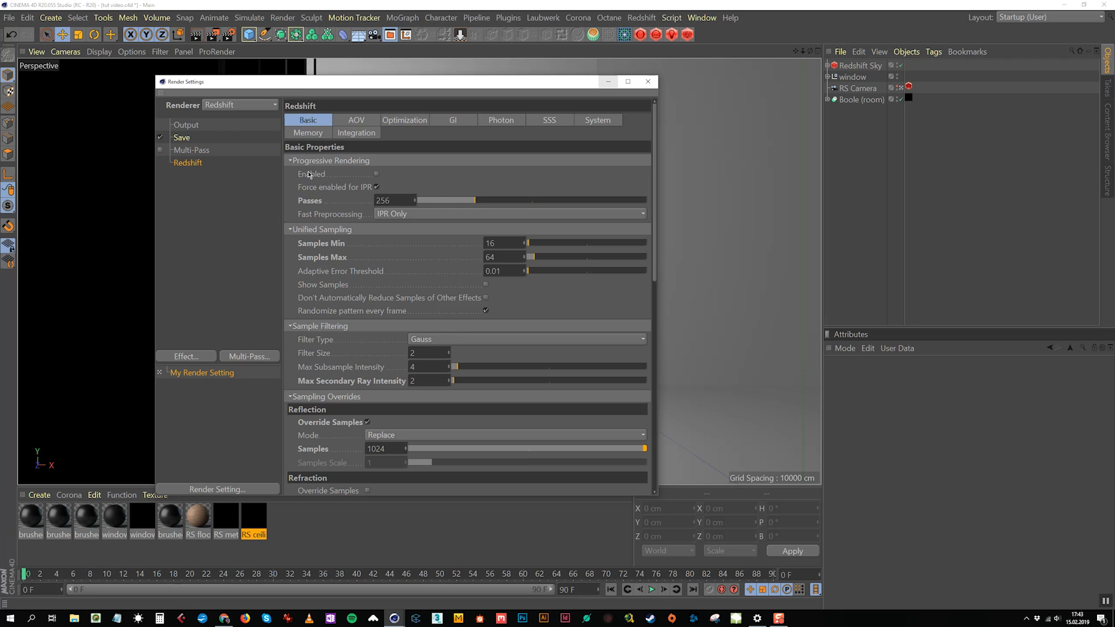
Step: Turn off caustics in the Redshift photon settings and close the render settings
click(453, 120)
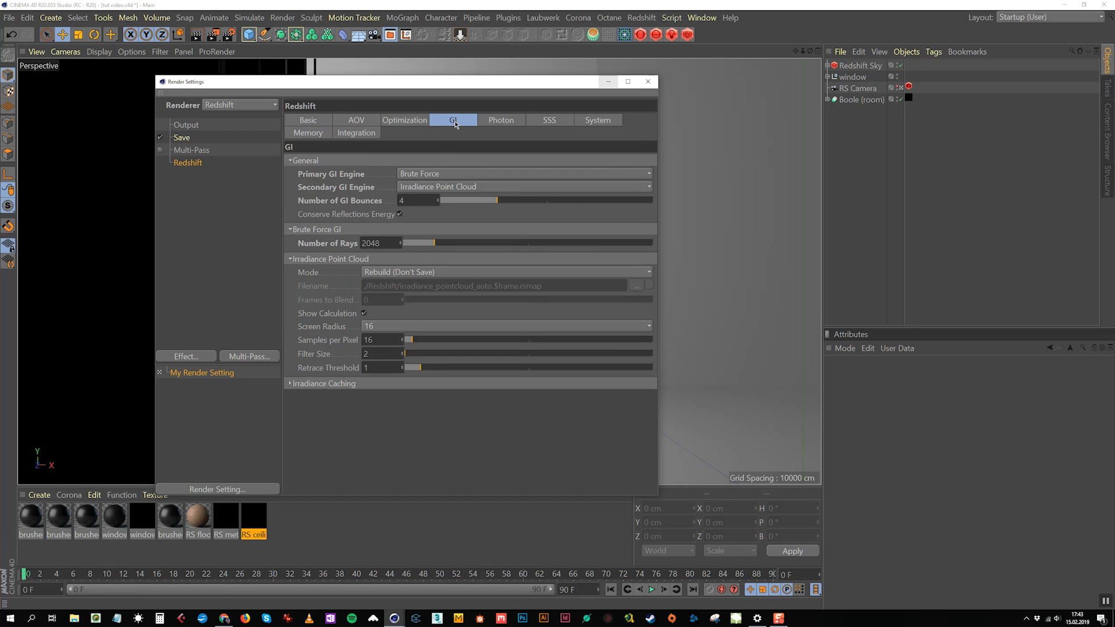
click(587, 122)
click(482, 124)
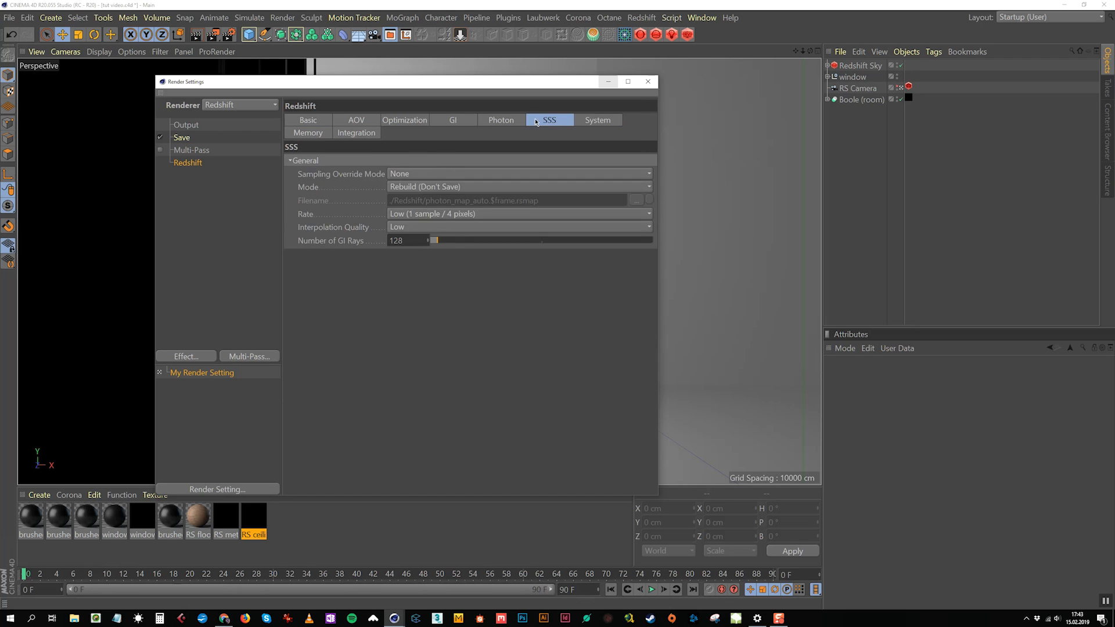
click(398, 187)
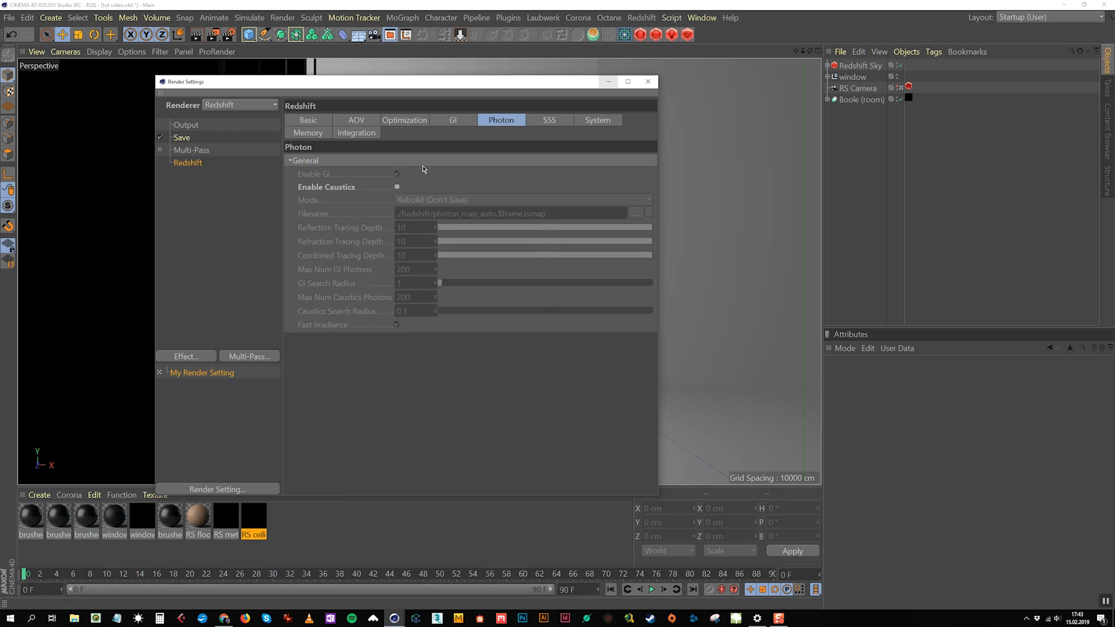
click(455, 123)
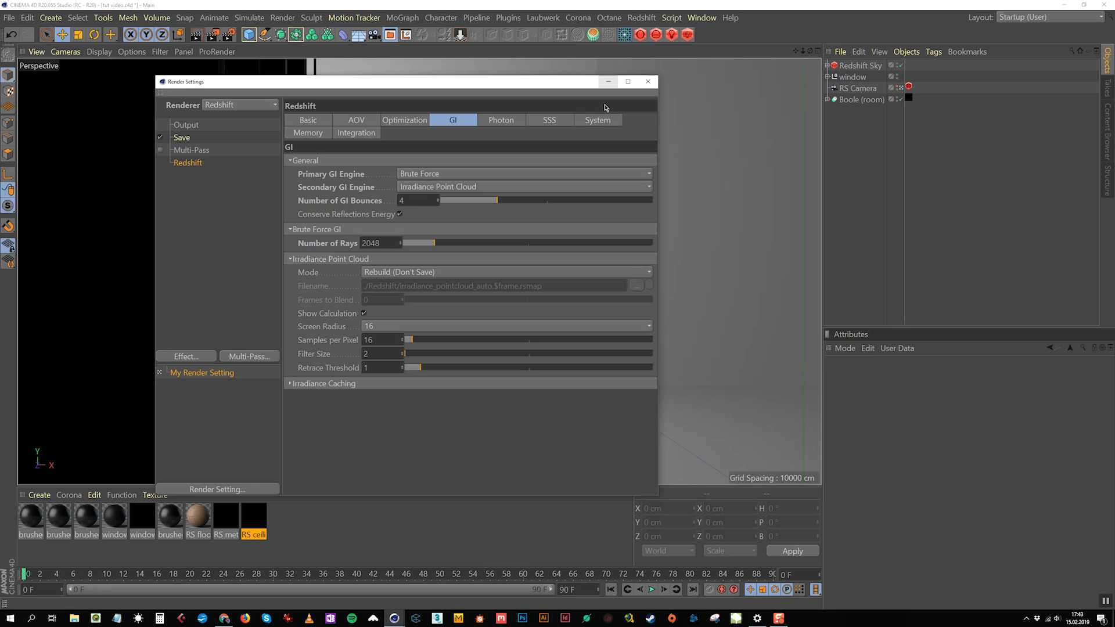
click(648, 85)
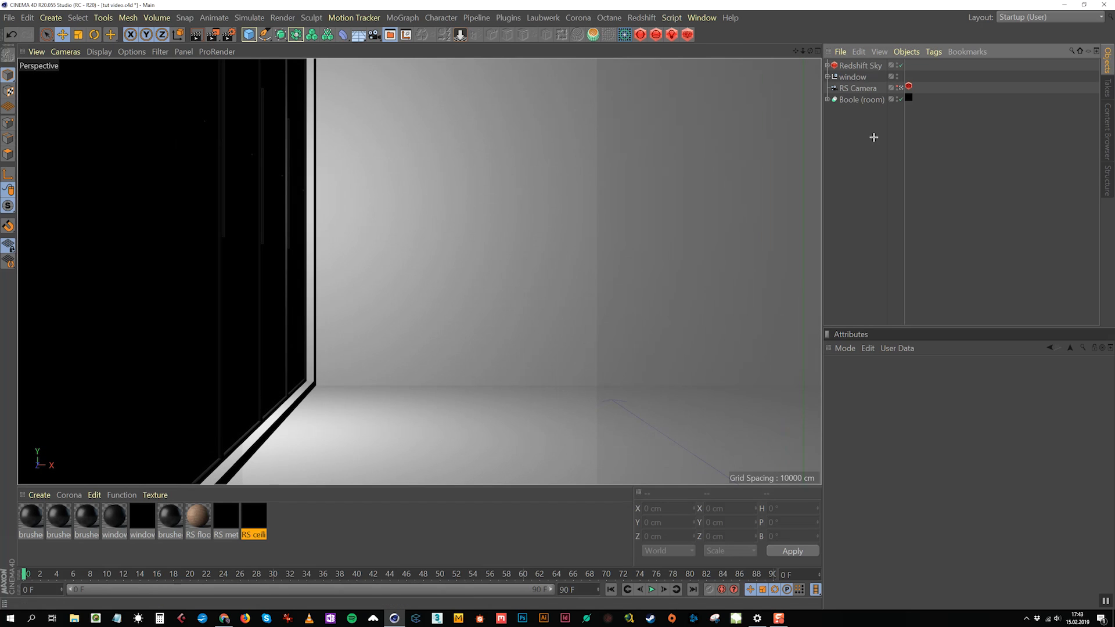
Step: Open the tut.c4d scene from the tut folder on the desktop in Cinema 4D
click(853, 76)
click(860, 65)
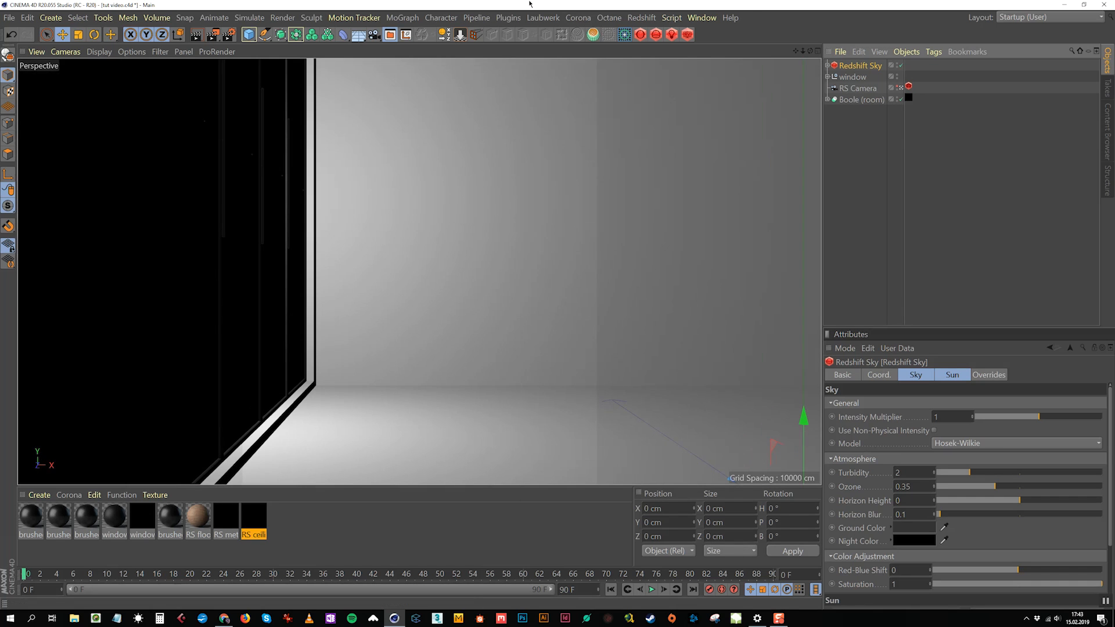
key(super+Down)
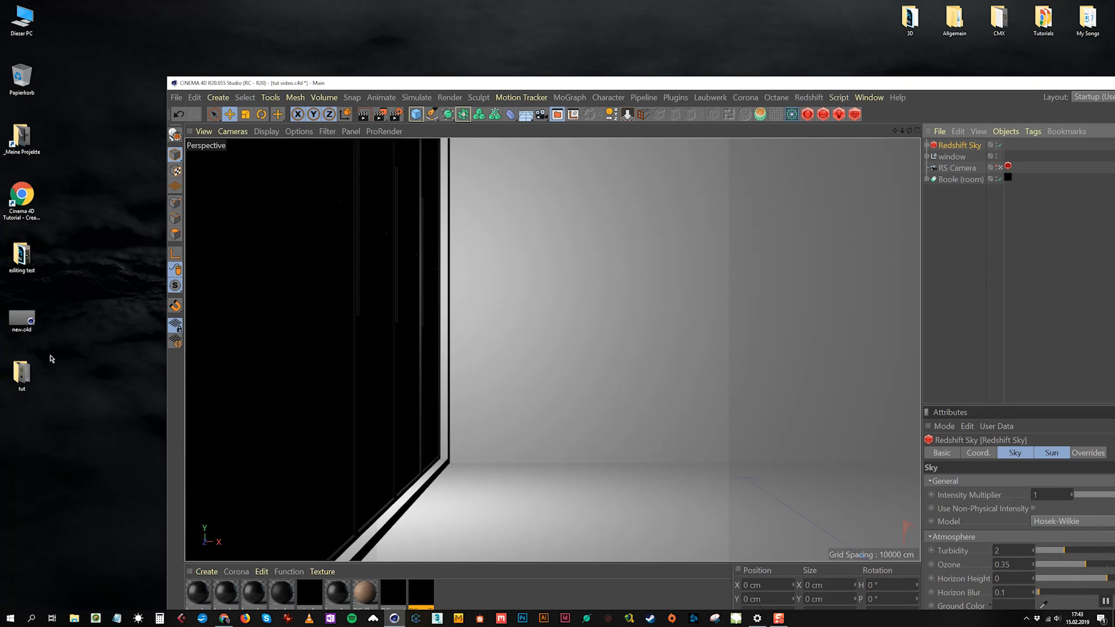
click(28, 378)
double_click(27, 378)
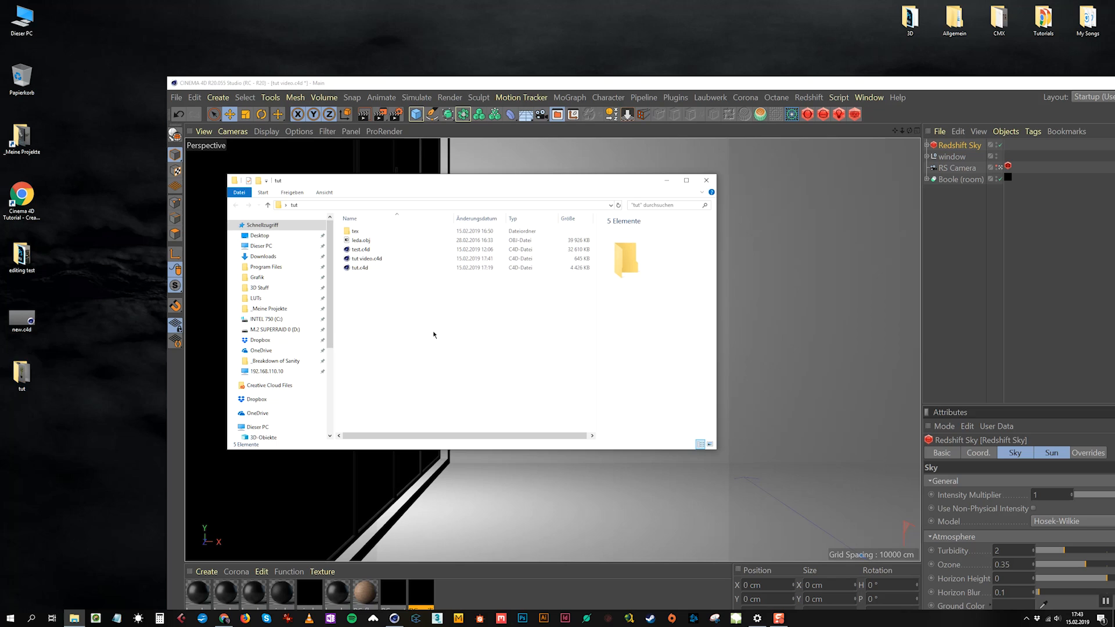
click(360, 268)
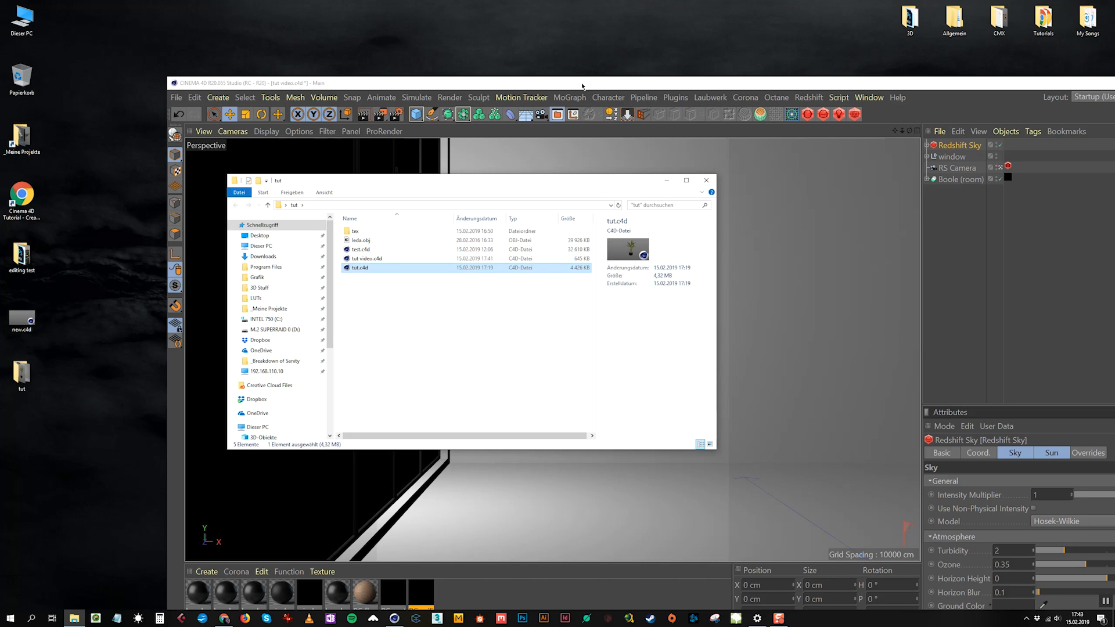
drag(586, 88, 483, 15)
Step: Copy the single palm object from tut.c4d and paste it into the tut video.c4d scene
click(861, 74)
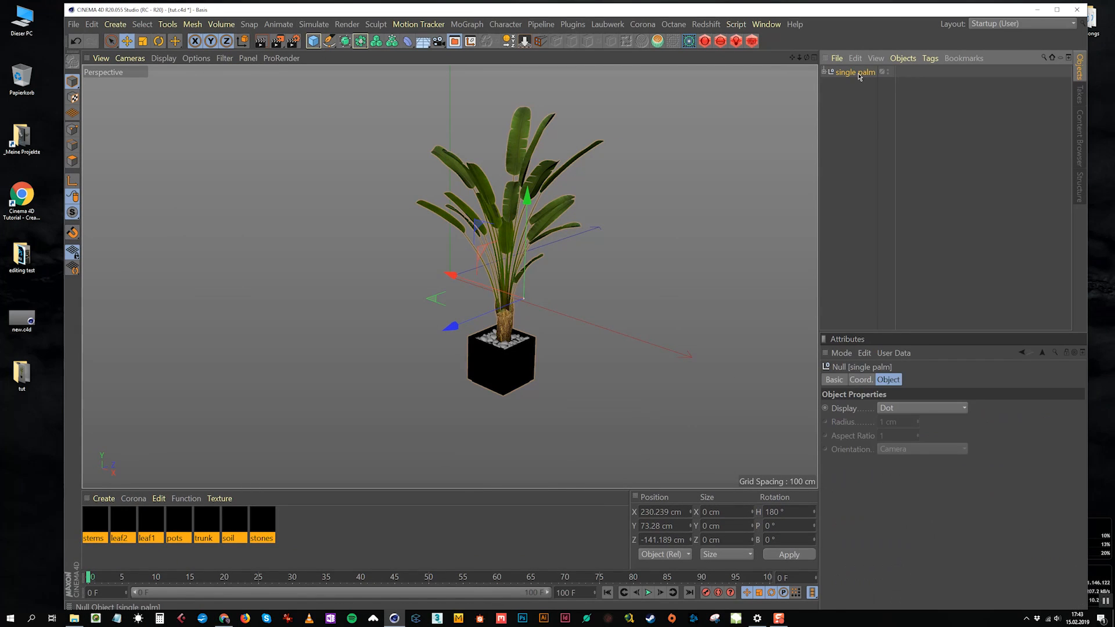
click(766, 23)
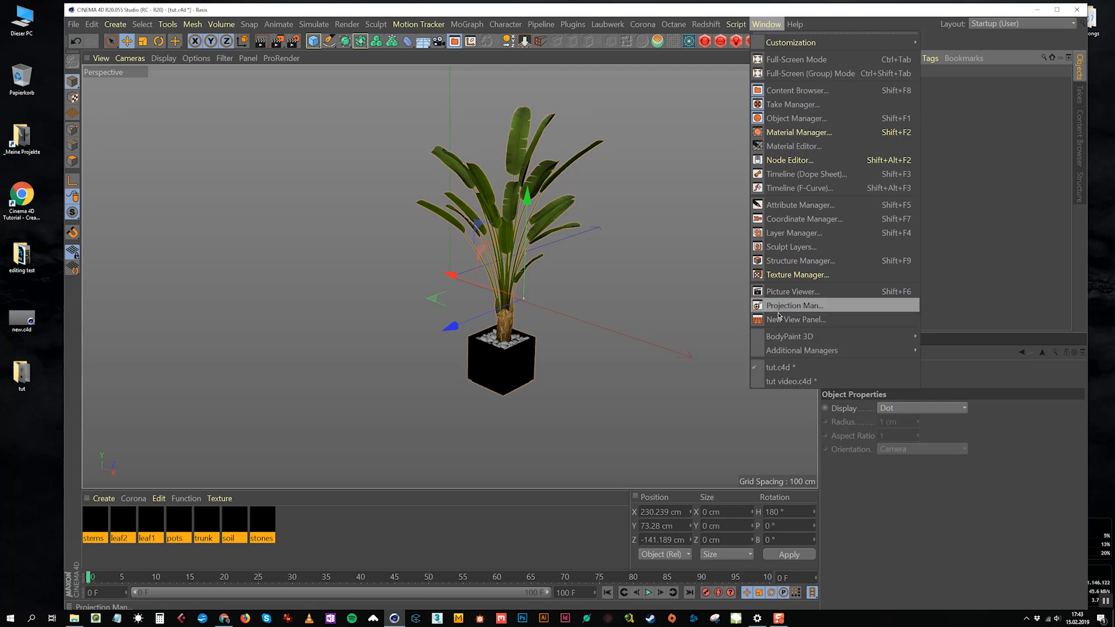
click(778, 375)
key(ctrl+v)
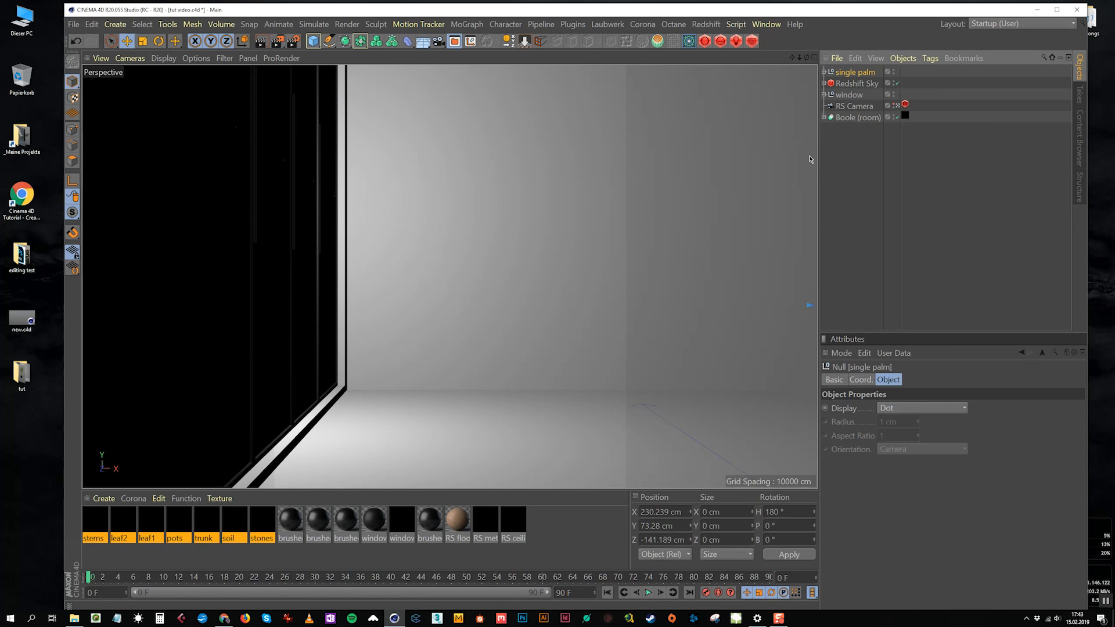
Step: Leave the camera view, move the palm into the room to about X -110 cm, Z 253 cm, and return to the RS Camera view
click(896, 106)
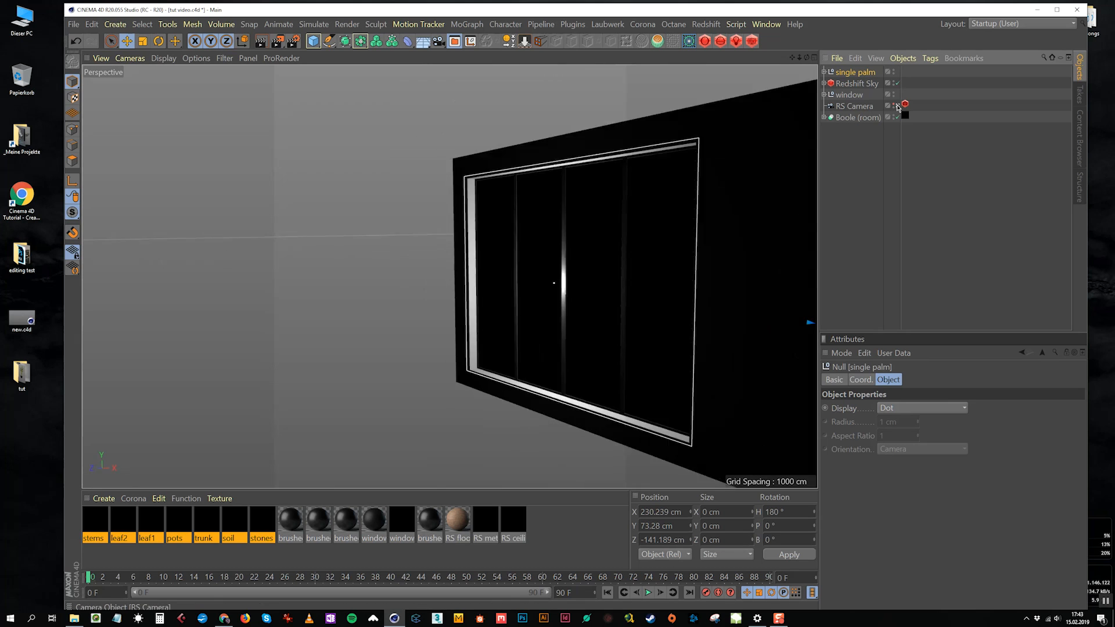
drag(749, 313, 635, 319)
drag(470, 312, 423, 330)
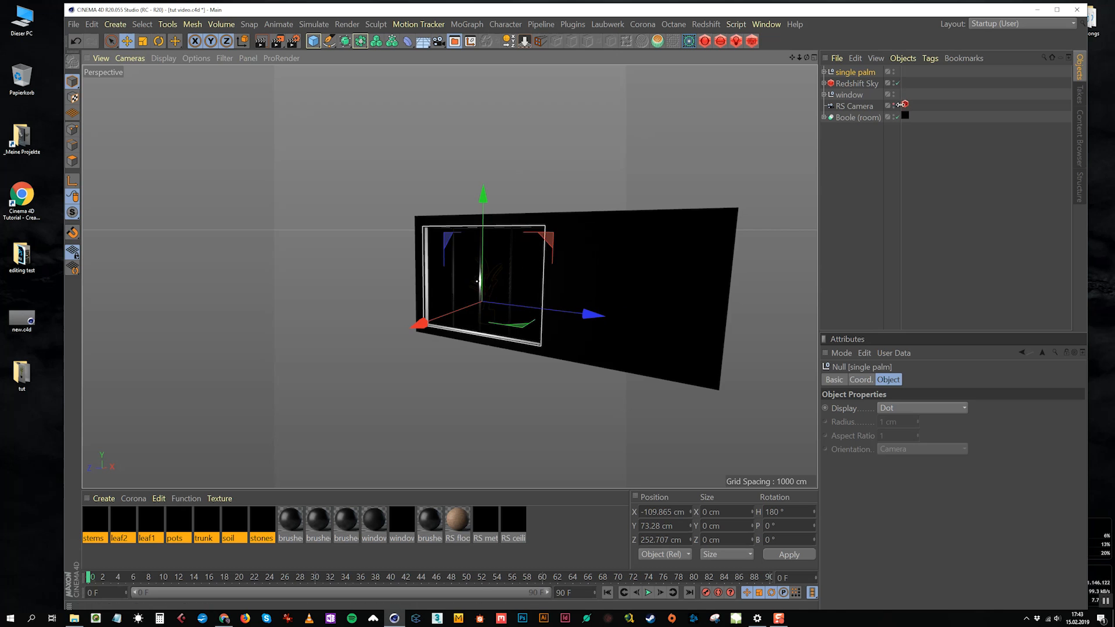
click(897, 107)
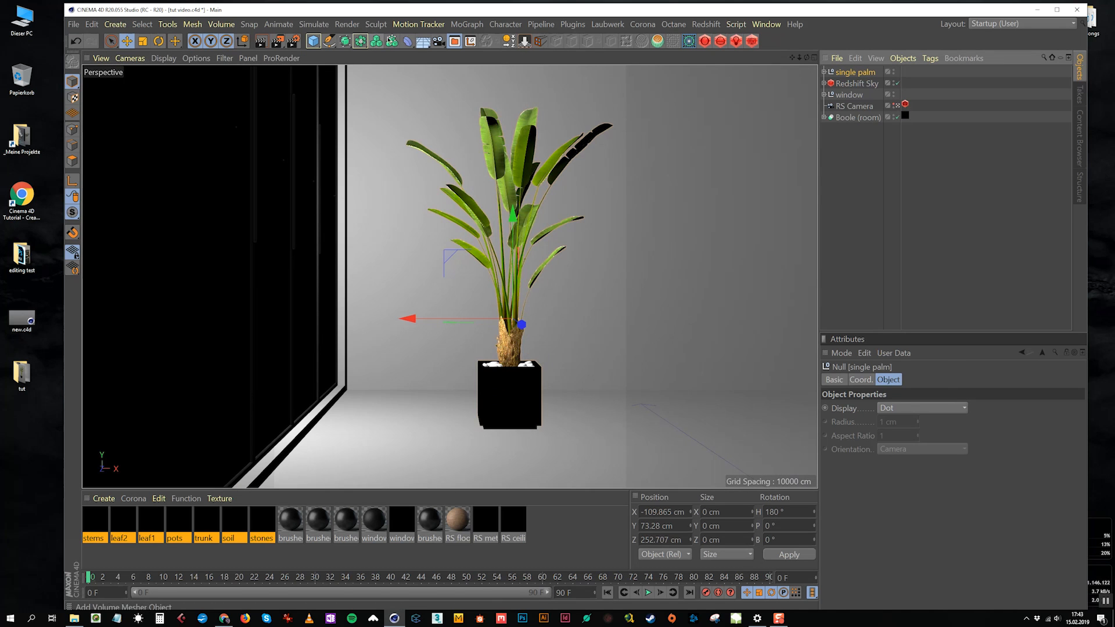
Step: Move the palm deeper into the room, scale it down slightly and adjust its sideways position beside the window
drag(523, 324, 518, 309)
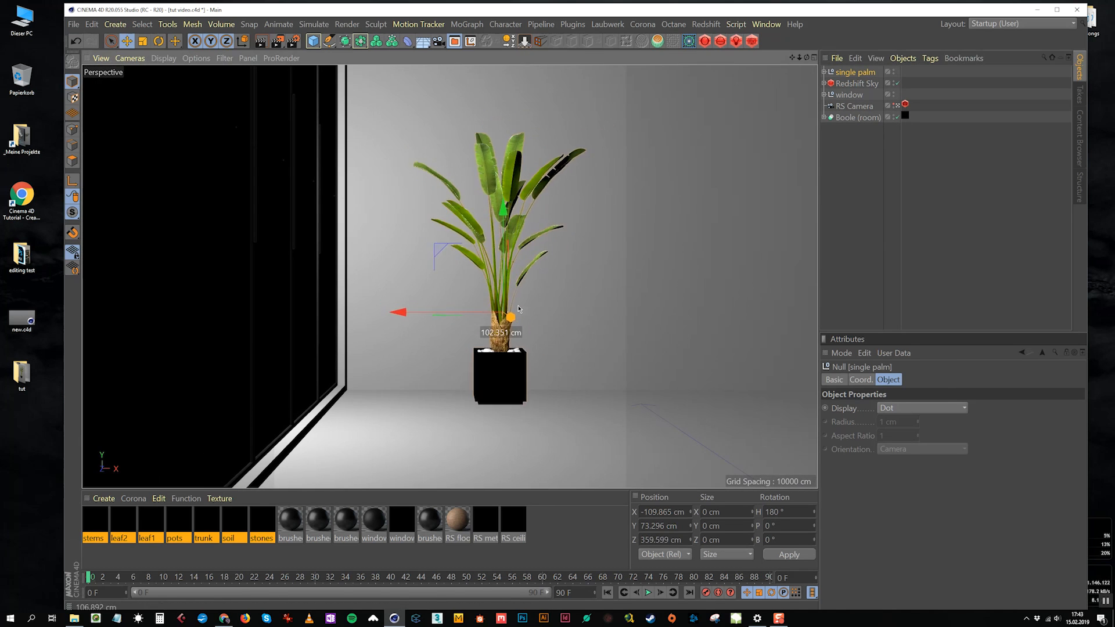
drag(398, 311, 342, 311)
key(t)
drag(523, 241, 500, 240)
key(e)
drag(372, 315, 508, 317)
Step: Select the RS Camera, pan its view slightly to reframe the palm and clear the selection
click(865, 130)
click(855, 106)
click(893, 105)
mouse_move(603, 293)
alt+middle_down()
mouse_move(605, 250)
mouse_move(612, 278)
alt+middle_up()
click(859, 151)
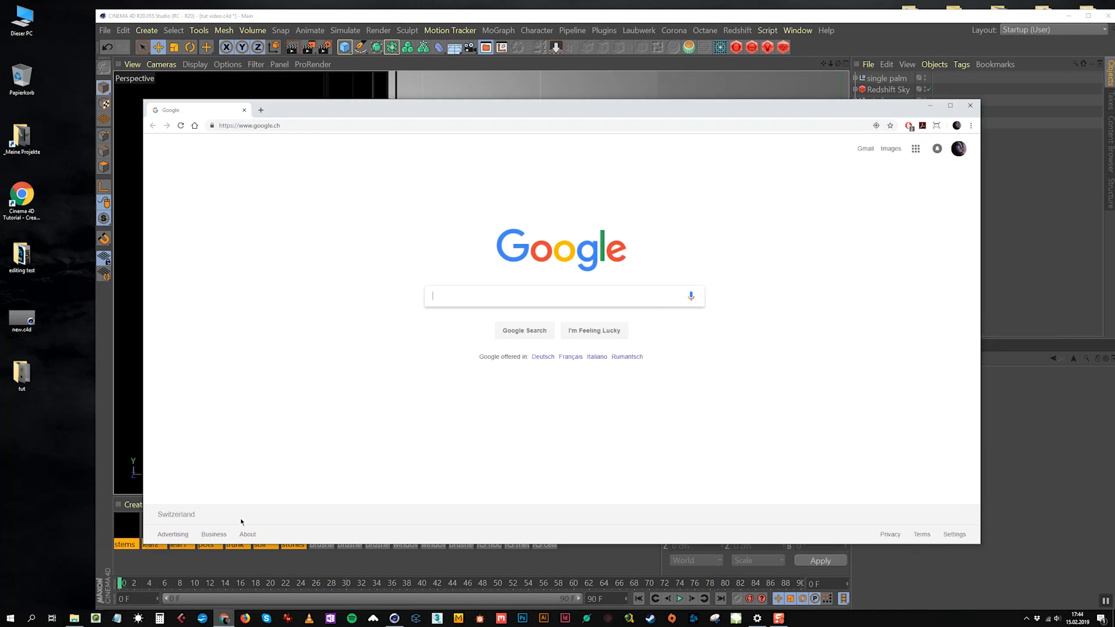
Step: Switch to the Chrome browser and go to sketchfab.com
click(333, 126)
text(sketchfab.com)
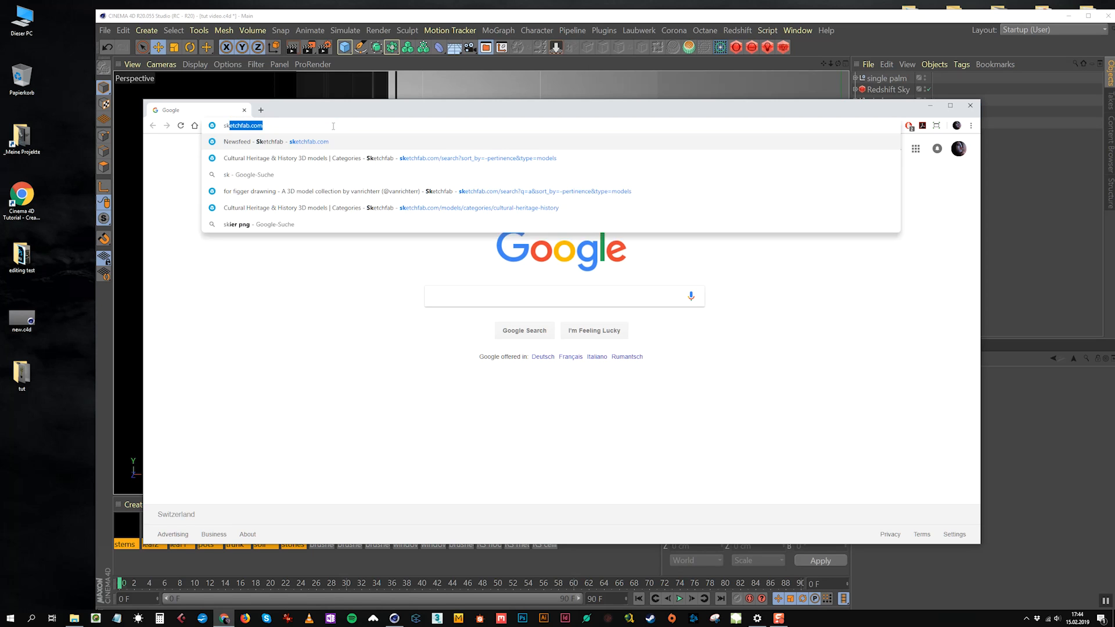
key(Return)
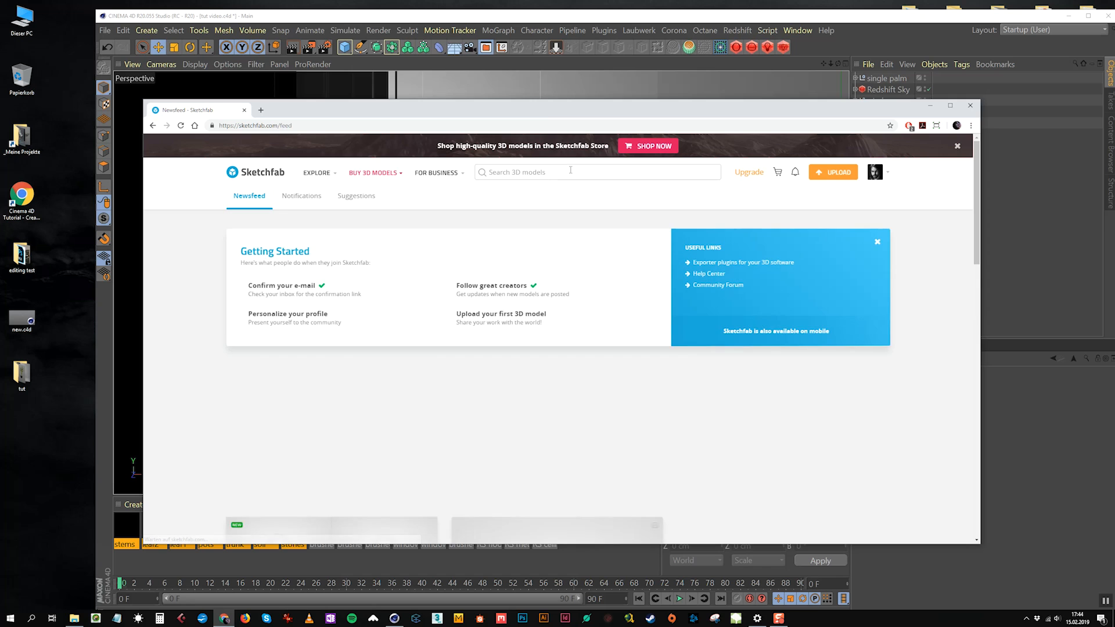
Step: Search Sketchfab for "statue", browse the resulting models and close the browser
click(570, 173)
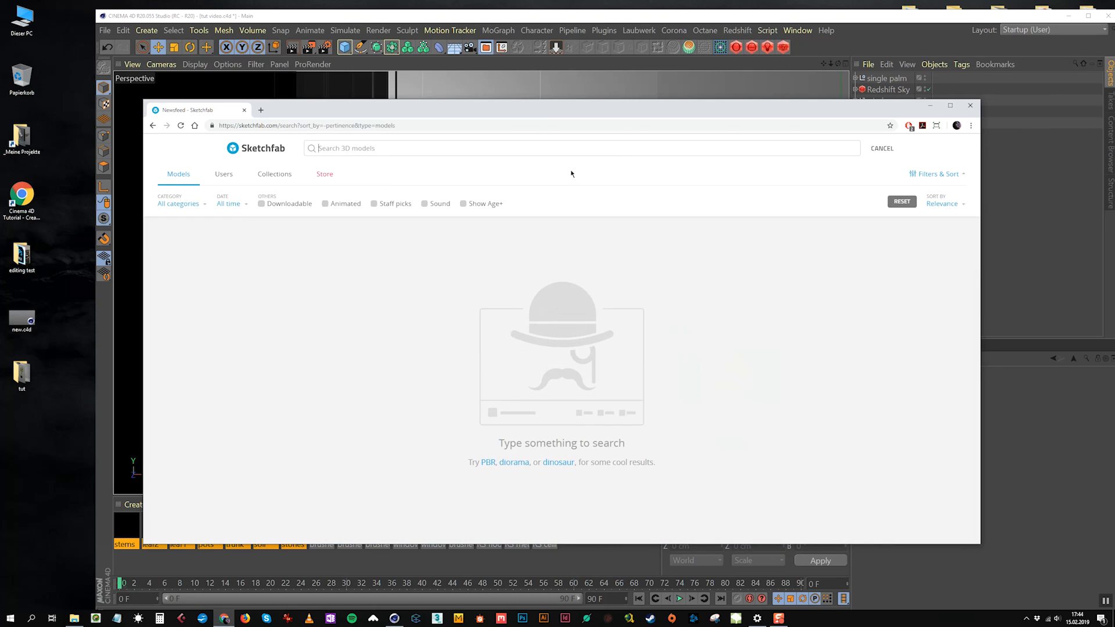
text(statue)
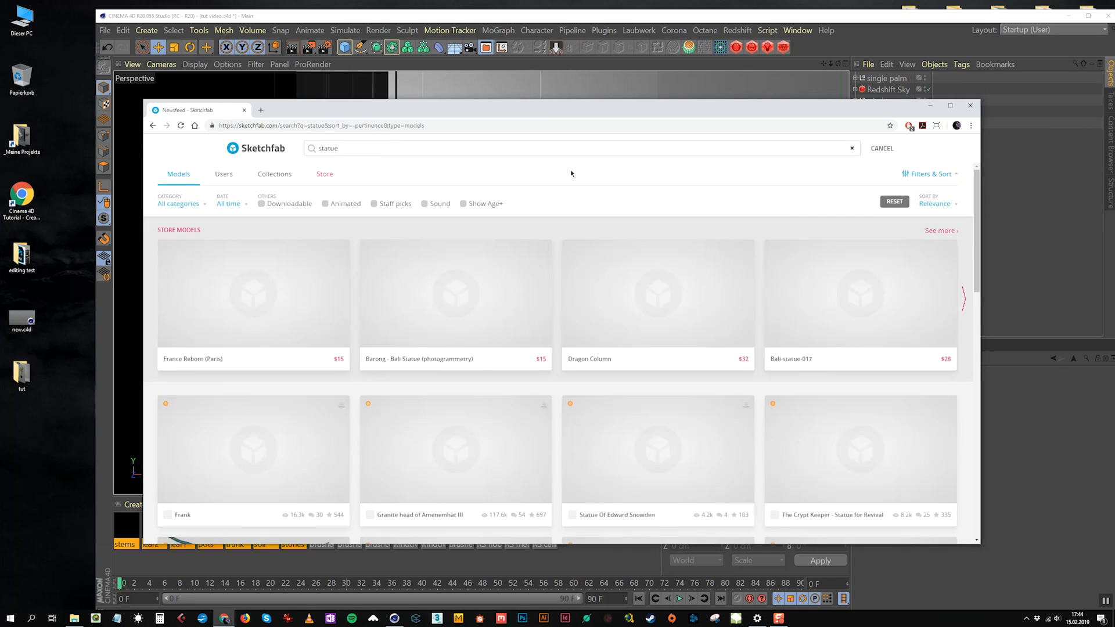
scroll(535, 279, down, 15)
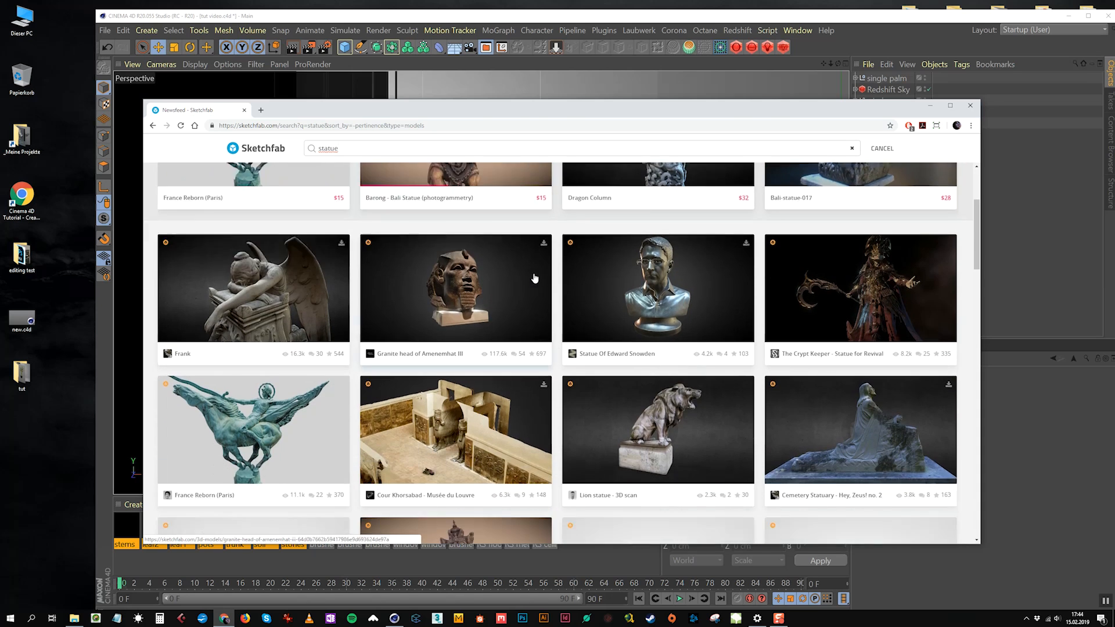
scroll(536, 278, down, 5)
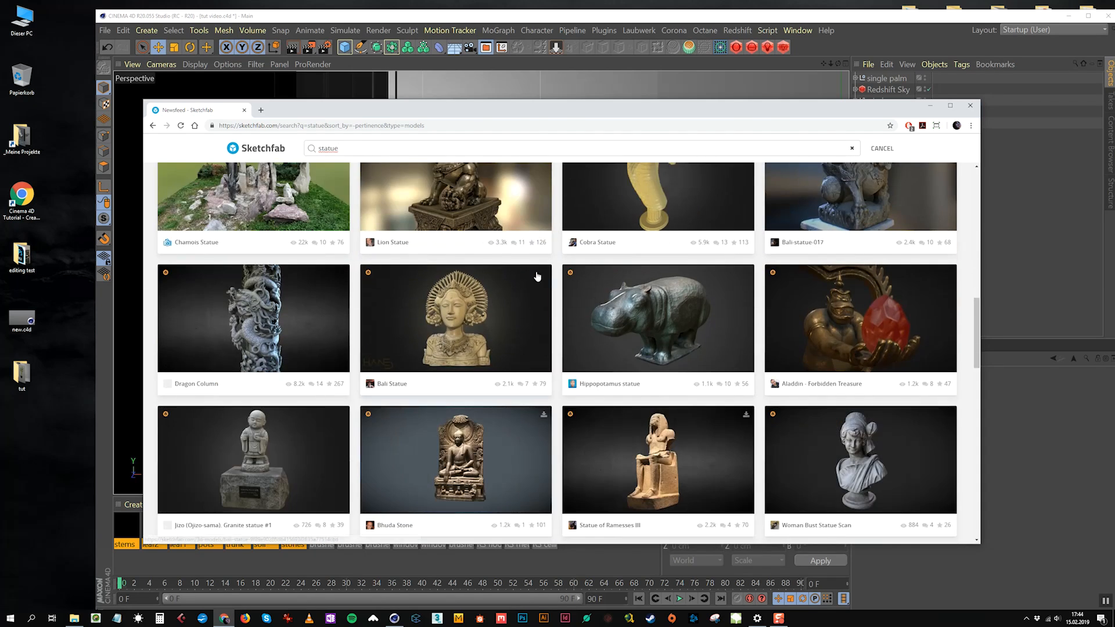
scroll(538, 276, down, 5)
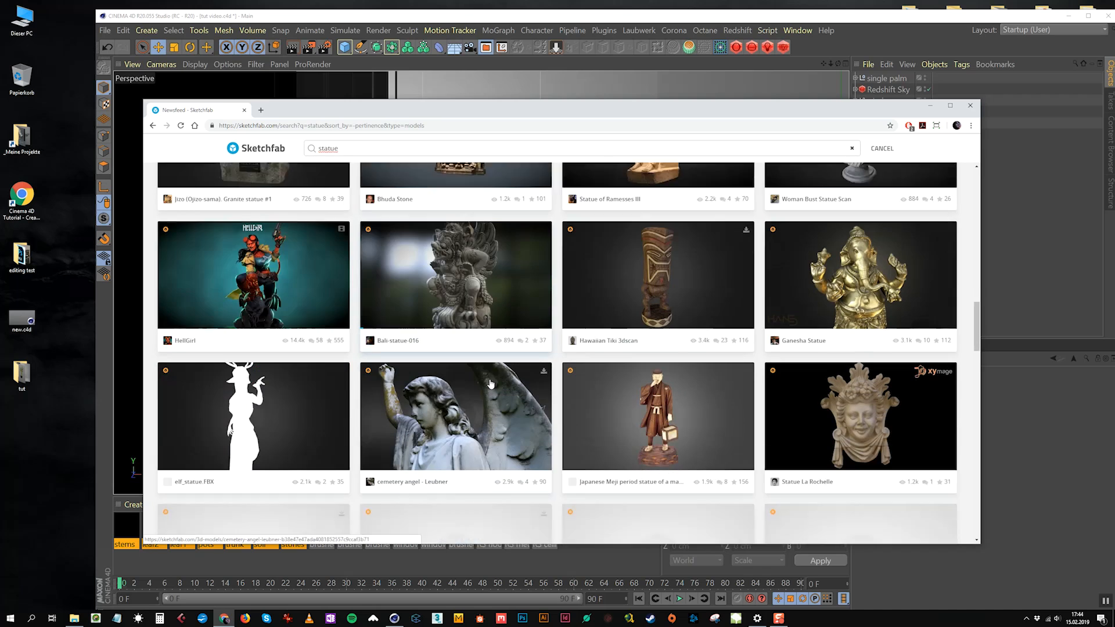
scroll(491, 383, down, 5)
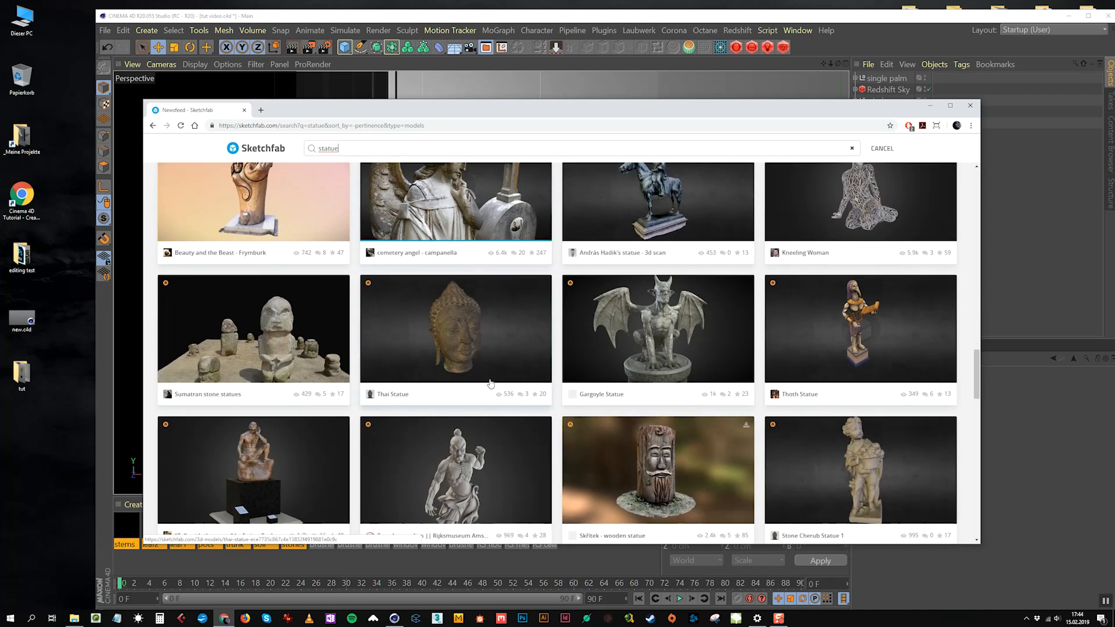
scroll(491, 383, down, 3)
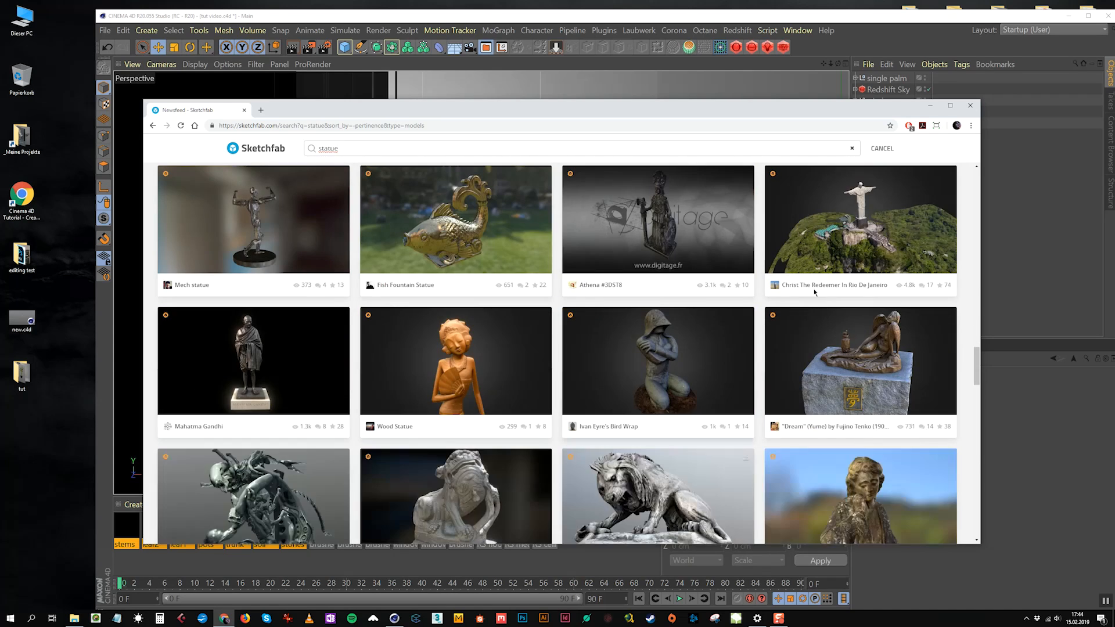
click(974, 105)
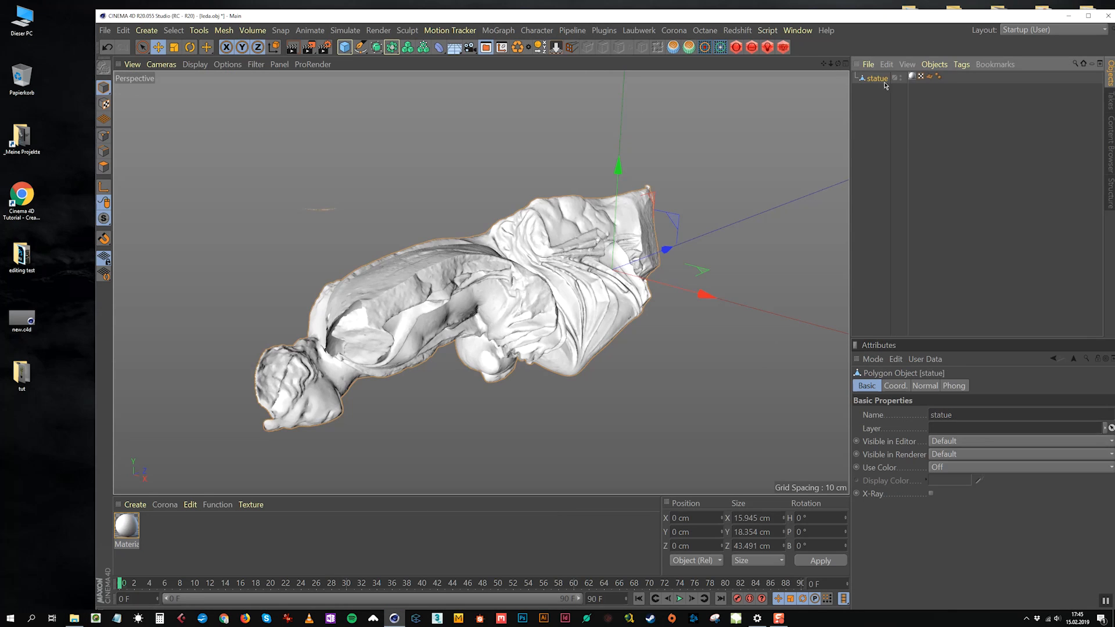
Step: Rotate the statue so it stands upright and set its axis pitch to 0°
key(r)
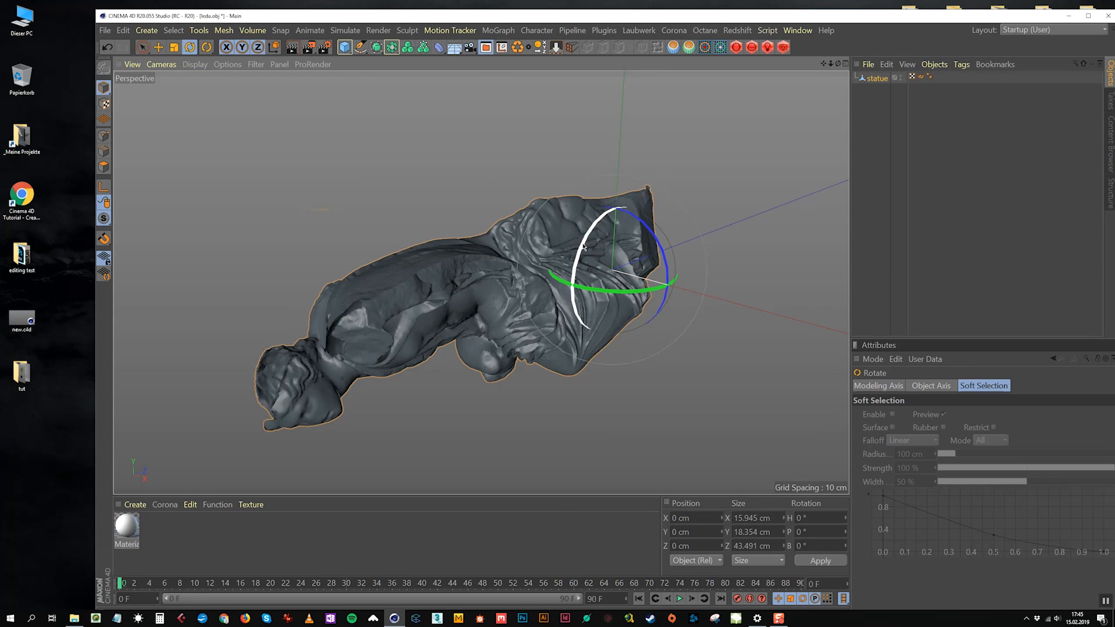
drag(584, 247, 784, 536)
double_click(805, 532)
text(0)
key(Return)
click(158, 48)
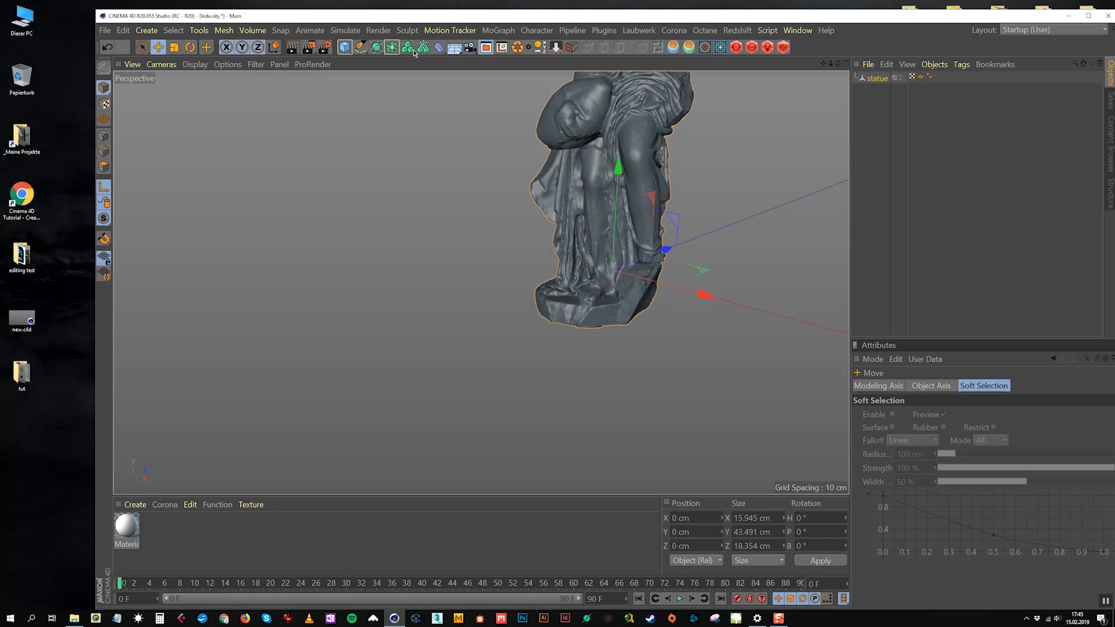
Step: Relocate the statue's axis to the centre of its base with the Axis Center tool and leave axis editing
click(541, 49)
click(504, 49)
click(608, 205)
click(734, 41)
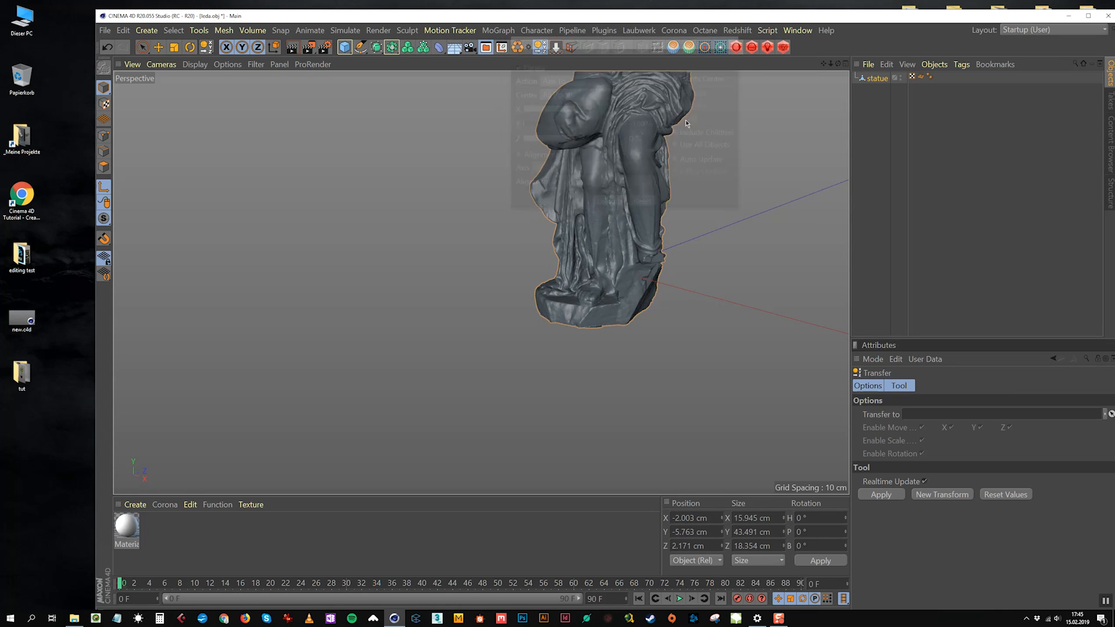
click(103, 187)
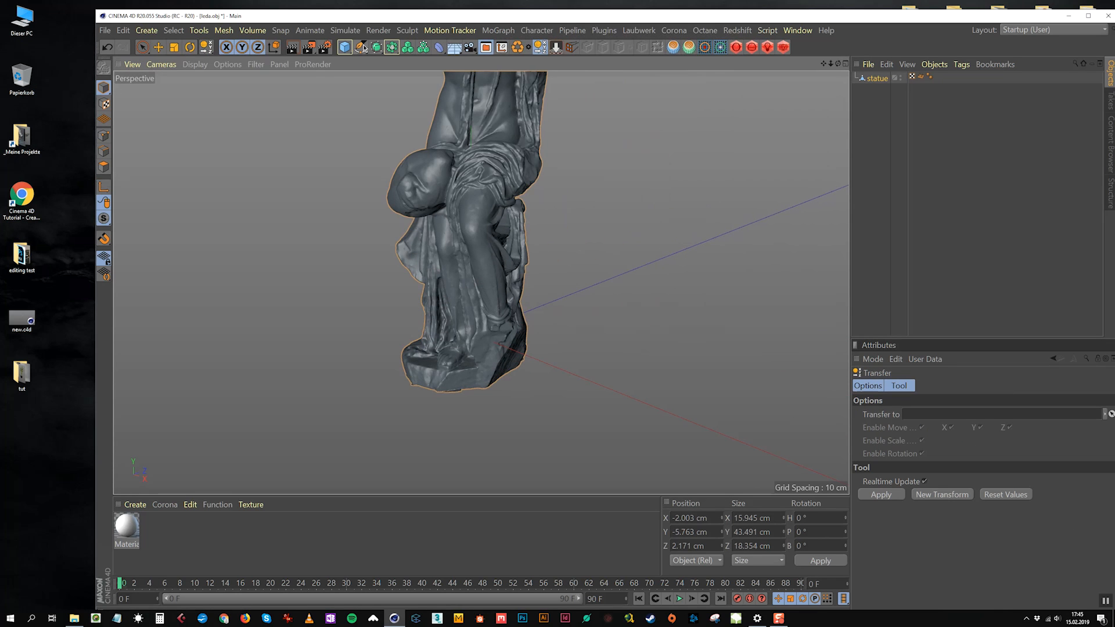
click(500, 48)
click(727, 40)
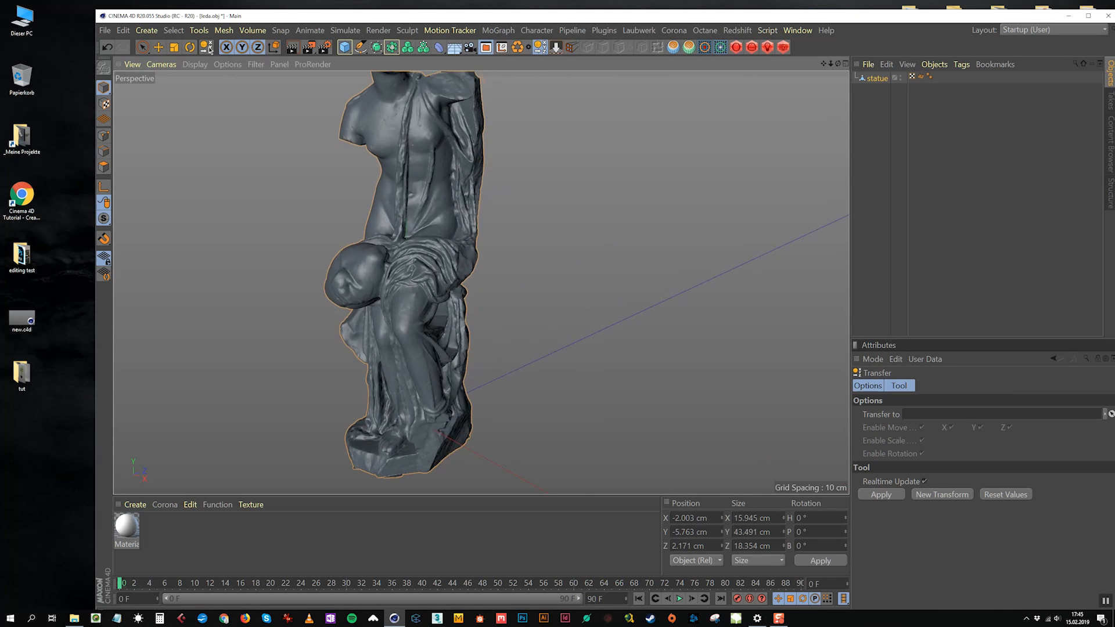
Step: Maximize Cinema 4D, copy the statue into the tut video.c4d scene and move it into the room
double_click(866, 18)
click(702, 18)
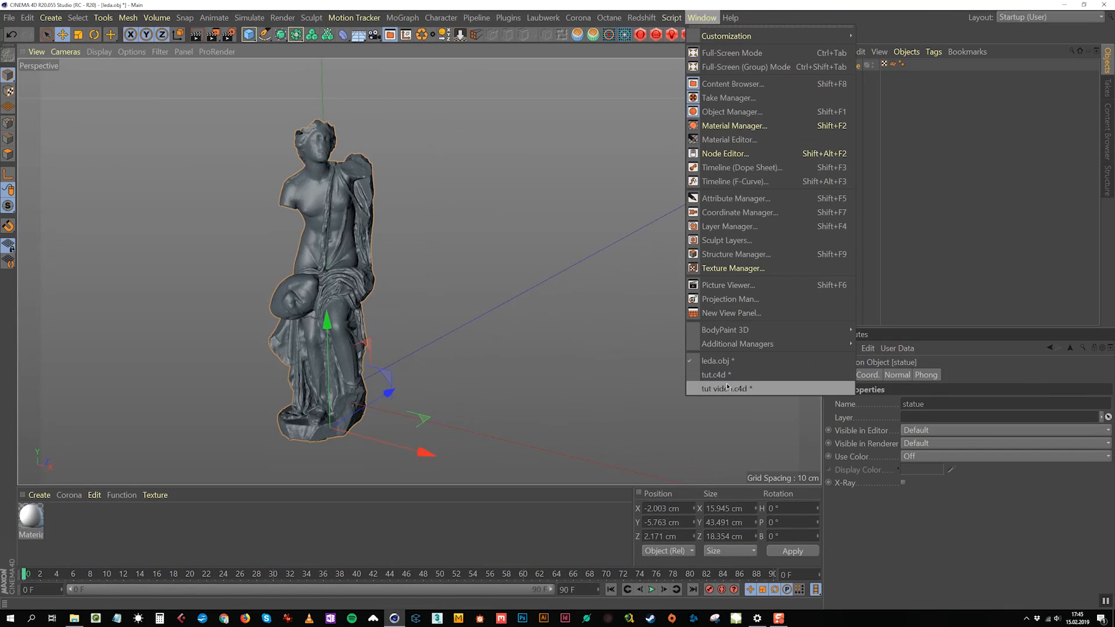
click(749, 388)
key(ctrl+v)
click(460, 35)
drag(720, 379, 541, 379)
Step: Scale the statue to about 230 cm high, rotate it to H -52° and position it beside the palm at about X -114 cm, Z 331 cm
key(t)
drag(415, 302, 465, 192)
drag(412, 215, 458, 168)
key(r)
drag(407, 383, 372, 221)
key(e)
drag(430, 325, 428, 390)
drag(527, 387, 579, 386)
Step: Scale the single palm down to about 95% and move it slightly away from the statue
click(841, 79)
key(t)
key(e)
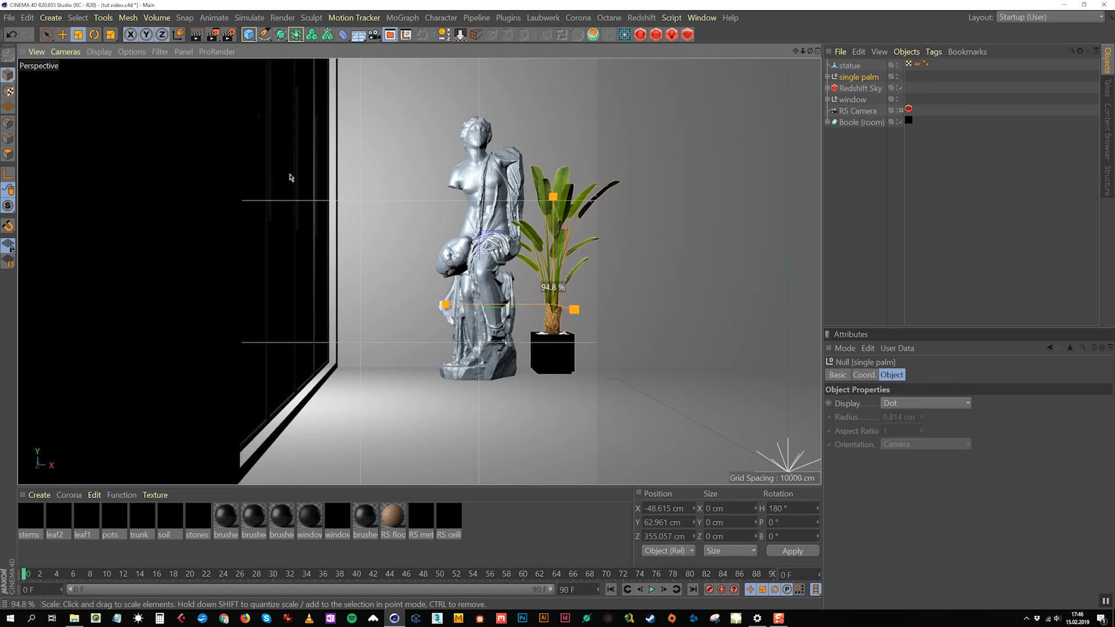
drag(441, 303, 580, 321)
Step: Move the statue closer to the camera, to about X -115 cm, Z 310 cm, and clear the selection
click(504, 343)
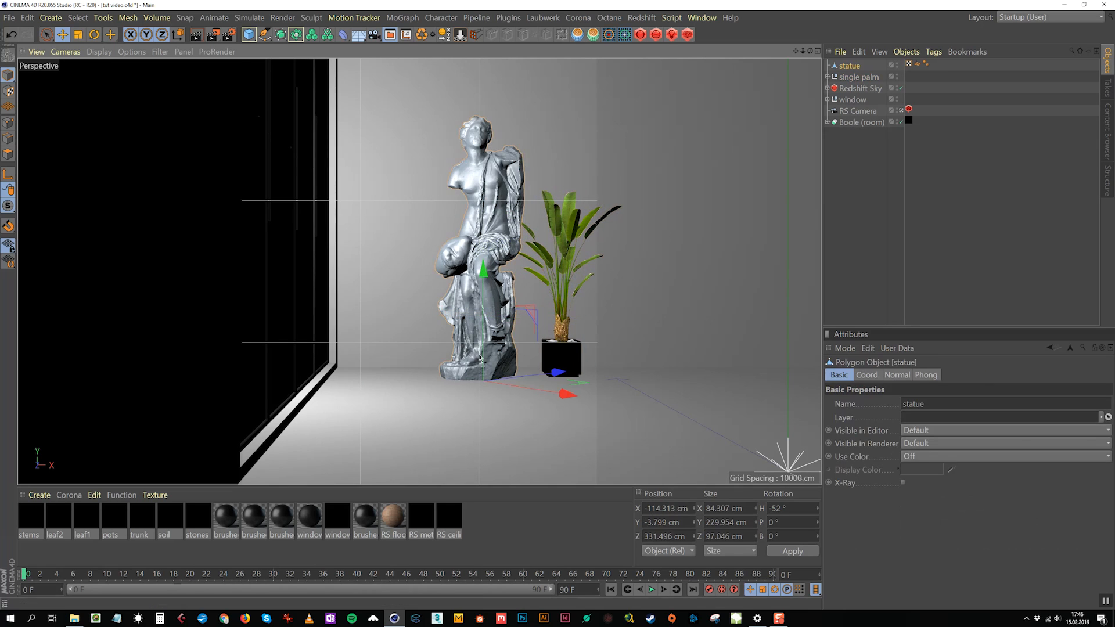
mouse_move(577, 381)
mouse_down()
mouse_move(583, 390)
mouse_move(558, 376)
mouse_up()
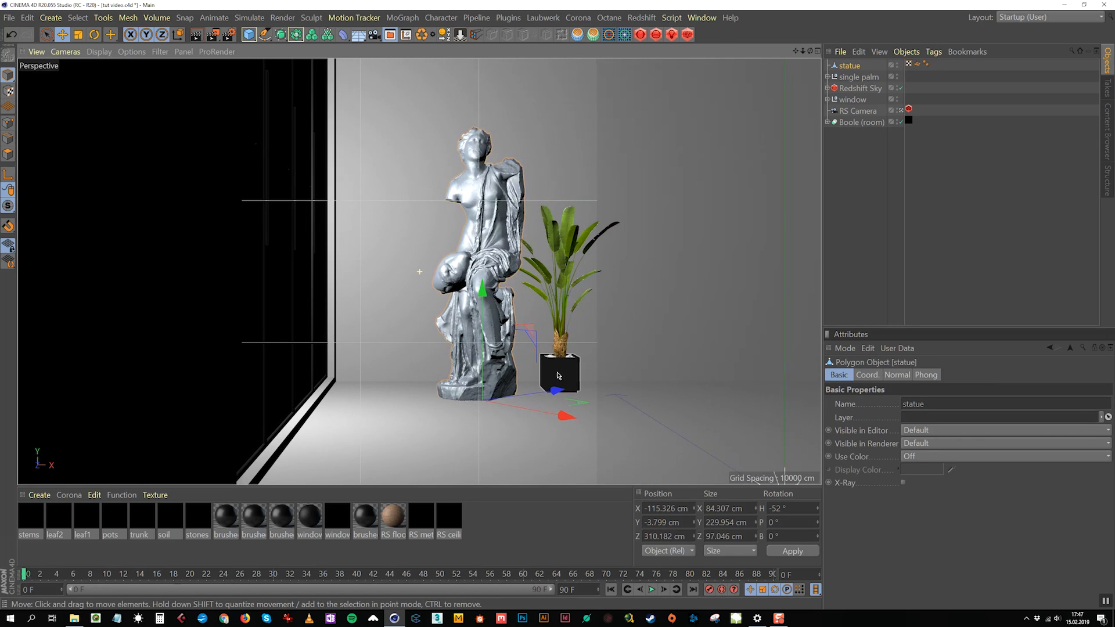
click(858, 110)
click(854, 169)
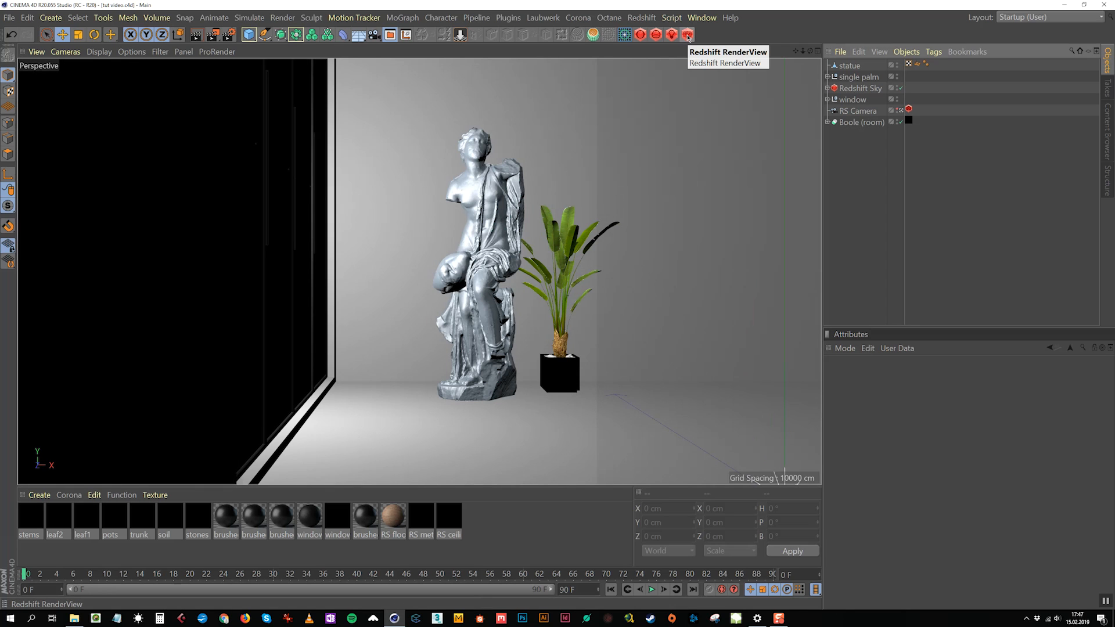
Step: Open the Redshift RenderView with Fit Window scaling, reduce it to a small window and start the interactive render
click(687, 35)
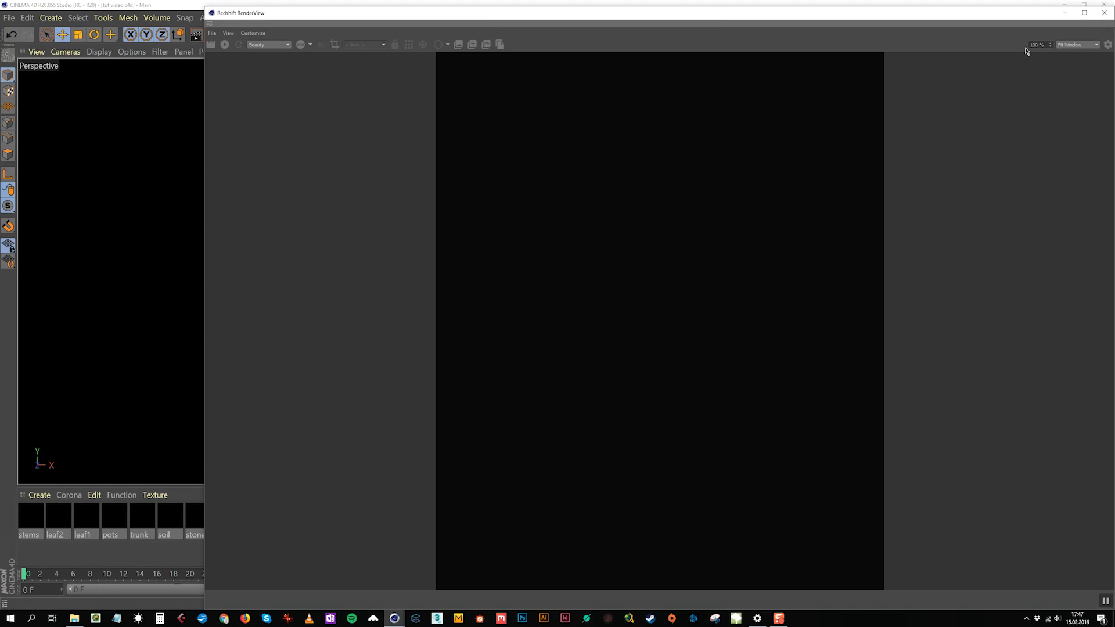
click(1080, 46)
click(1068, 57)
click(1084, 12)
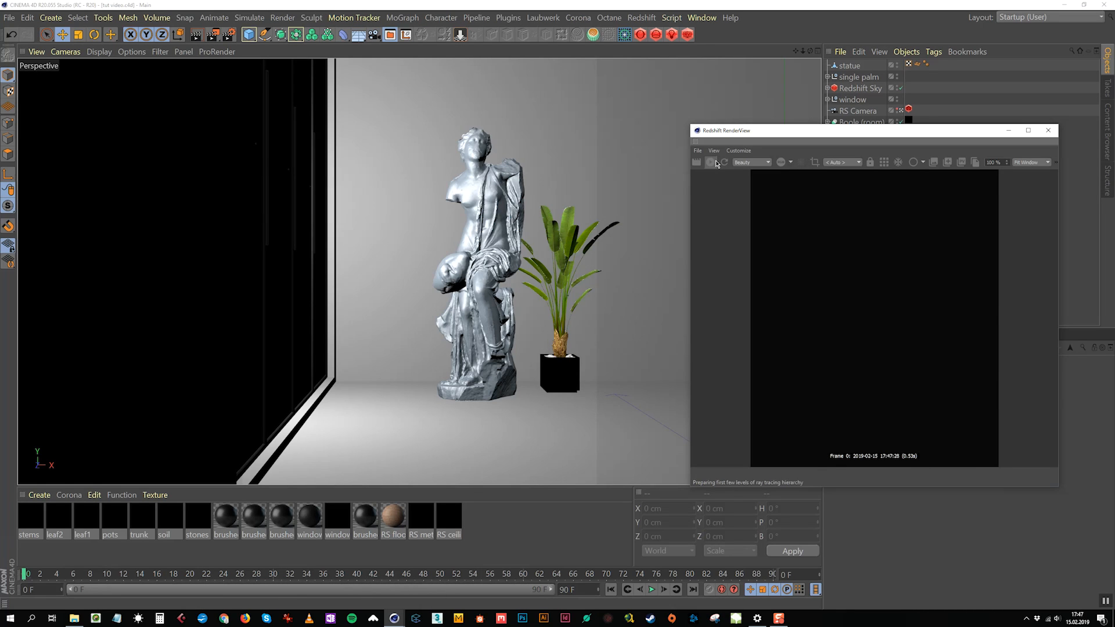
Step: Move the Redshift Sky to the head of the object list, shift the render window aside and stop the interactive render
click(853, 91)
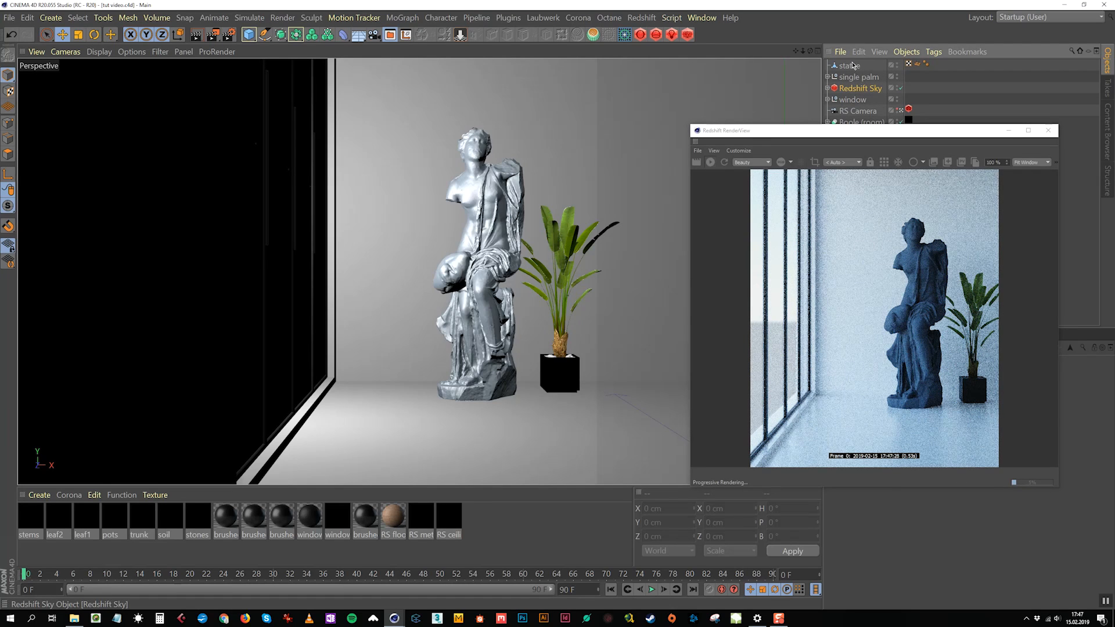
drag(853, 66, 853, 66)
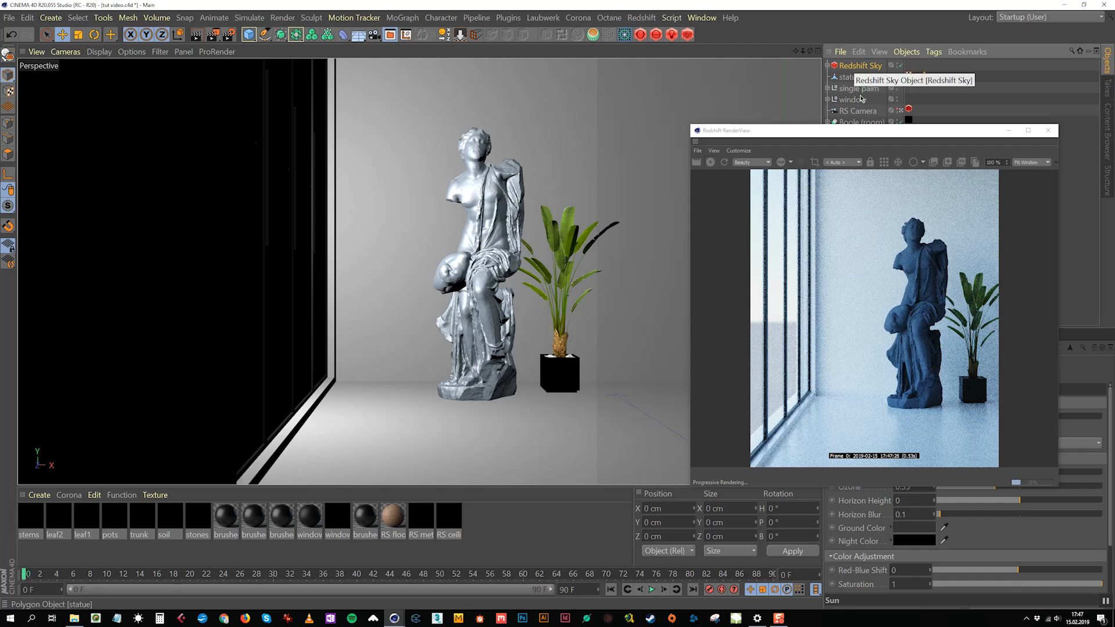
drag(783, 130, 756, 134)
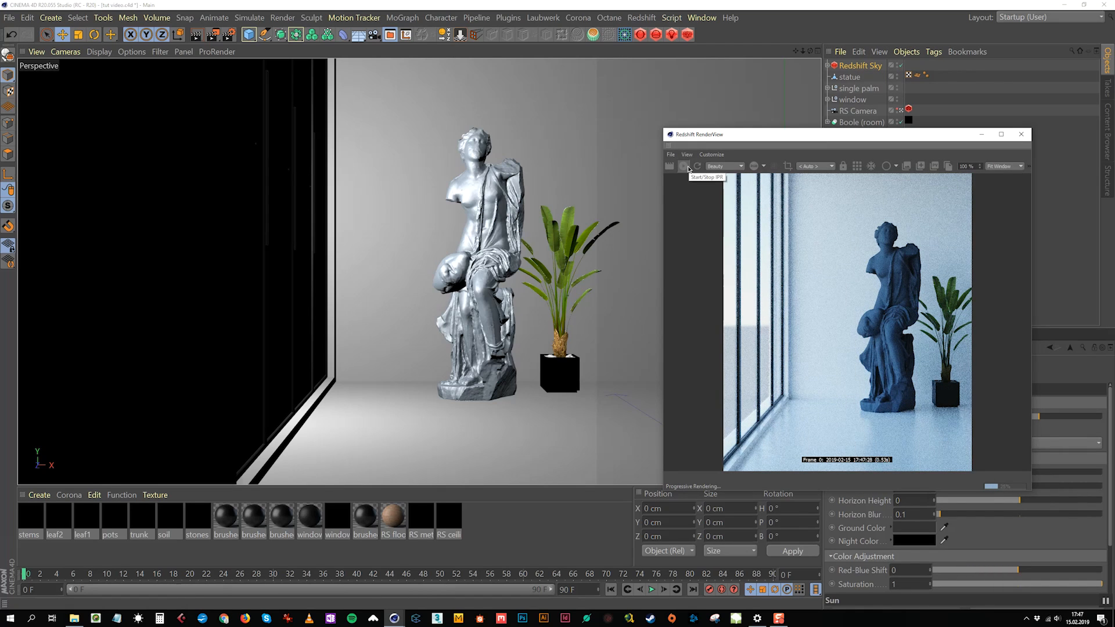
click(688, 169)
Step: Create a new Redshift material and name it statue
click(39, 495)
mouse_move(149, 356)
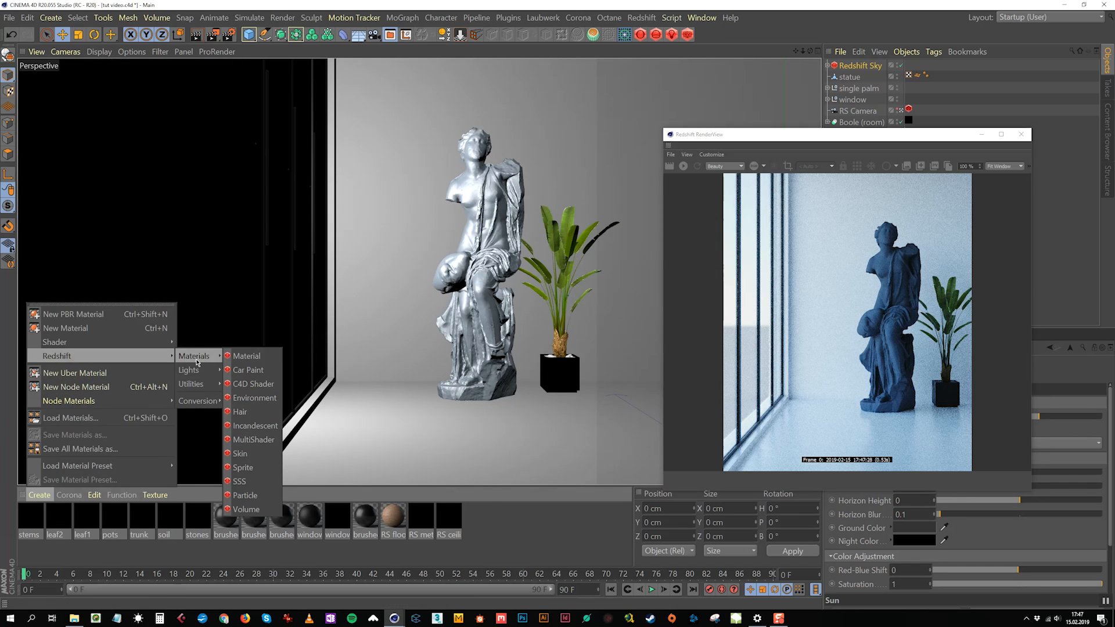
click(249, 357)
double_click(28, 535)
text(statue)
key(Return)
Step: Open the statue material's shader graph and add the leda01 texture from the project's tex folder, viewing the image first
double_click(31, 516)
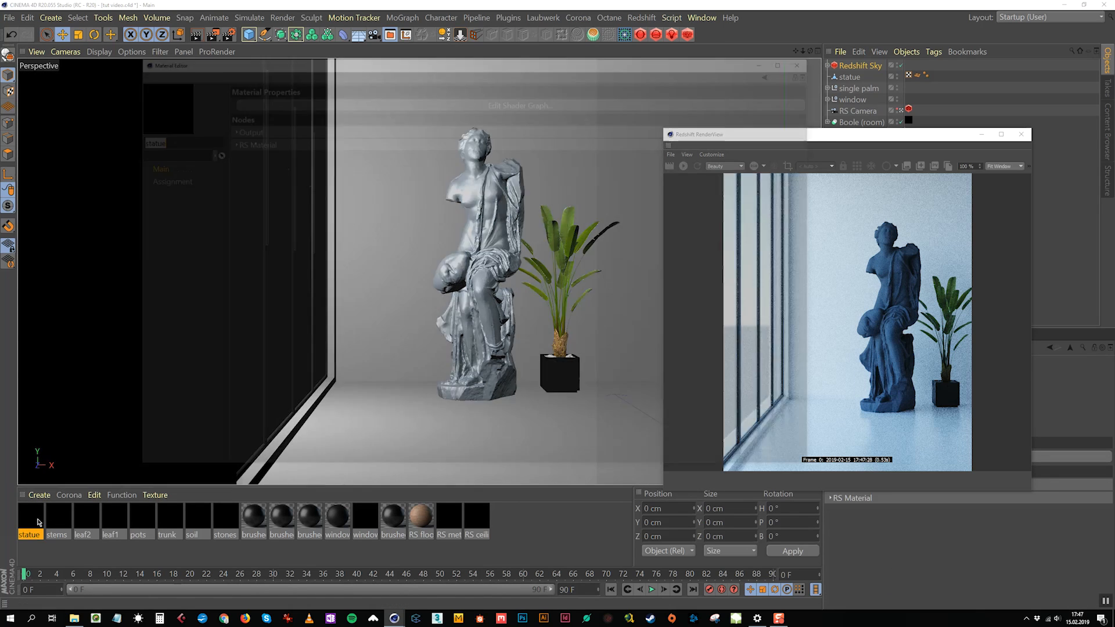
click(305, 102)
click(74, 618)
double_click(418, 234)
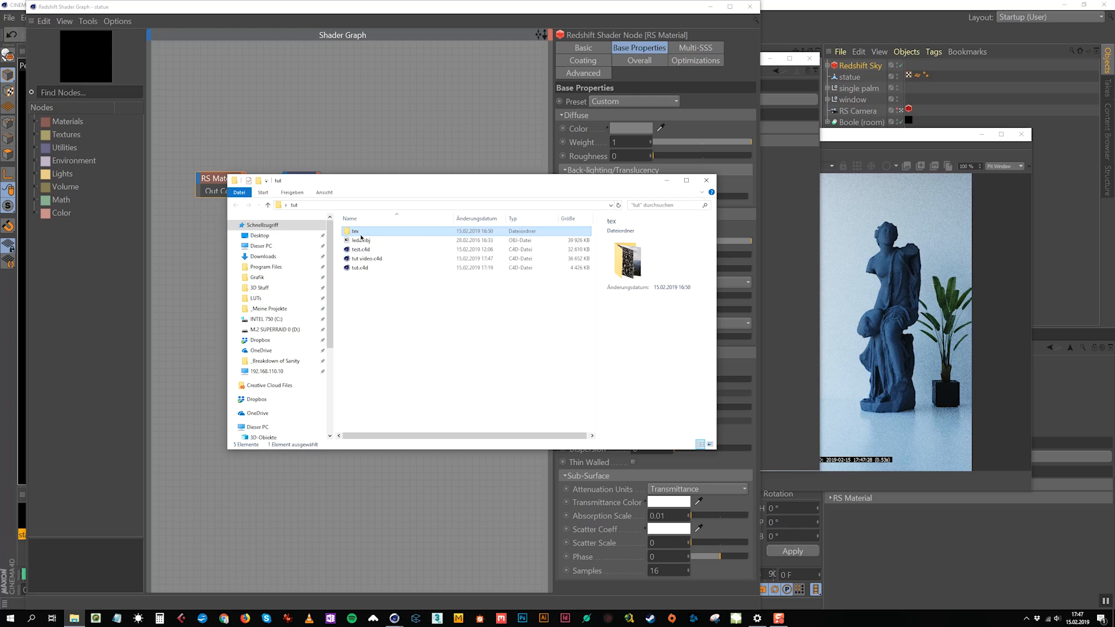
click(419, 238)
double_click(419, 238)
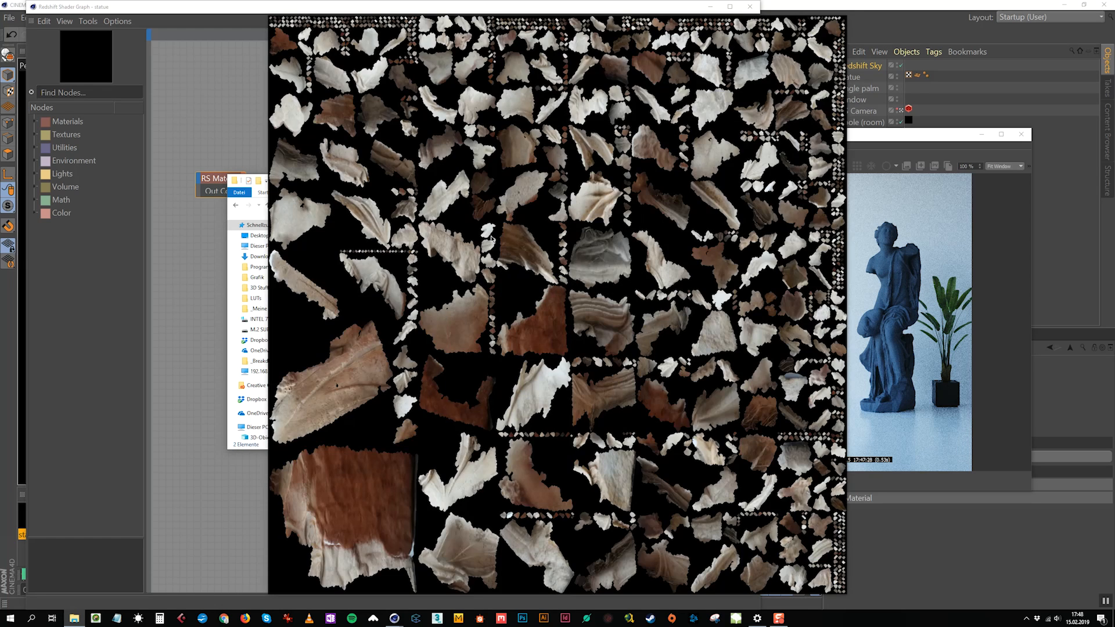
key(Escape)
drag(413, 241, 213, 153)
Step: Add a Bump Map node fed by the leda01 texture, set its height scale to 0.25 and connect it to the RS Material's bump input
click(357, 163)
click(88, 92)
text(bum)
drag(85, 161, 305, 243)
click(322, 249)
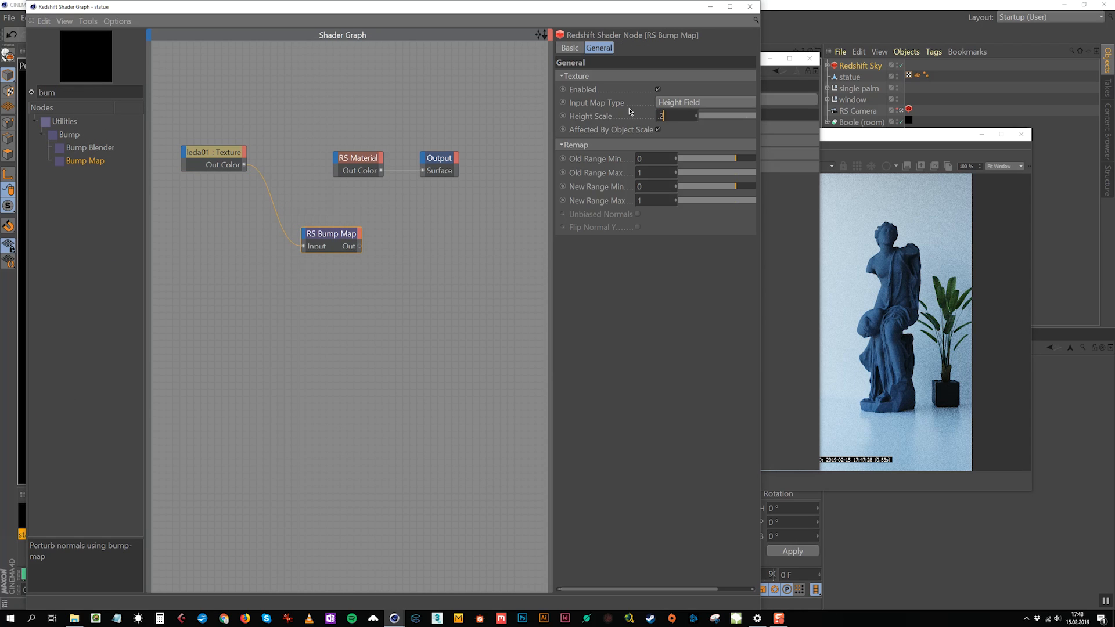
drag(336, 161, 336, 159)
mouse_move(372, 264)
click(561, 307)
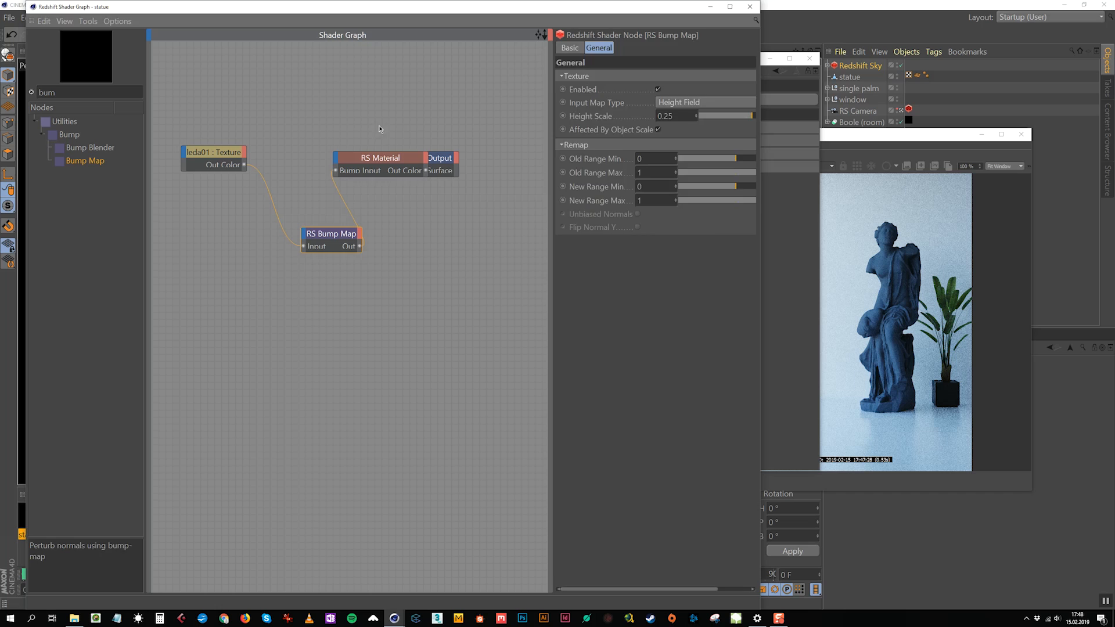
Step: Set the RS Material's diffuse color to a dark grey with a value of 10%
click(378, 157)
click(621, 128)
drag(562, 147, 522, 143)
text(10)
key(Return)
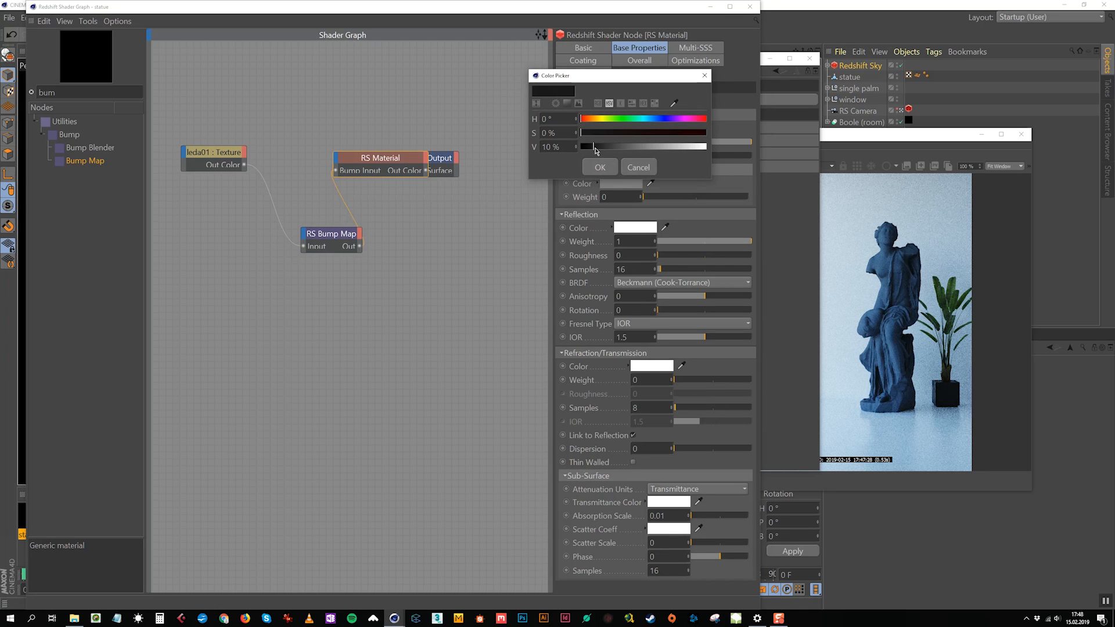
click(600, 168)
Step: Set the material's reflection BRDF to GGX and roughness to 0.333, and adjust its IOR
click(676, 283)
click(641, 308)
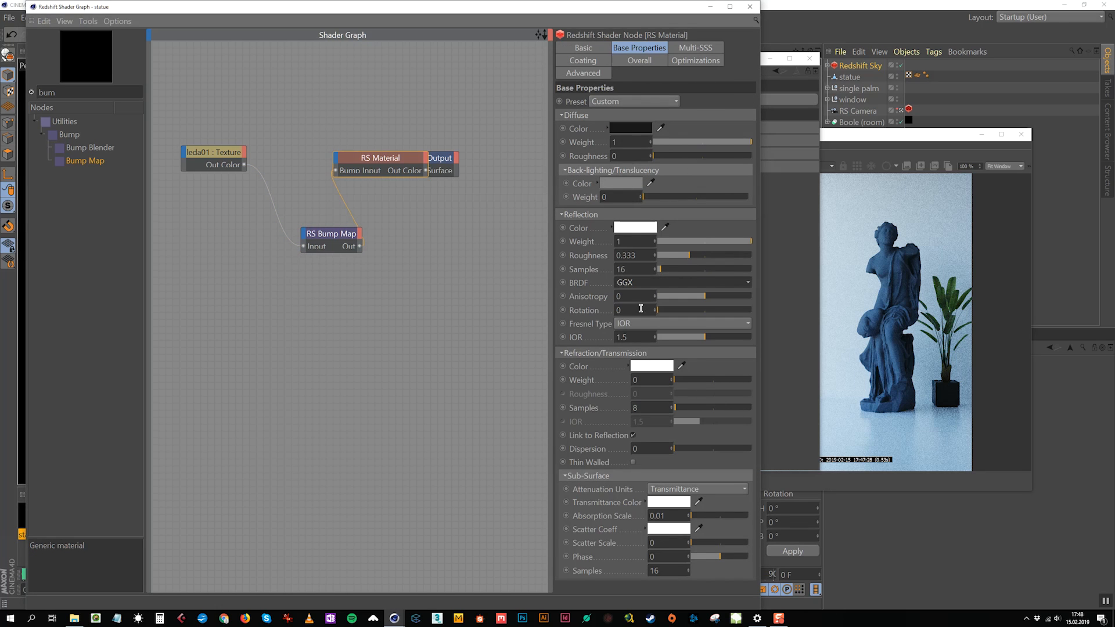
click(631, 269)
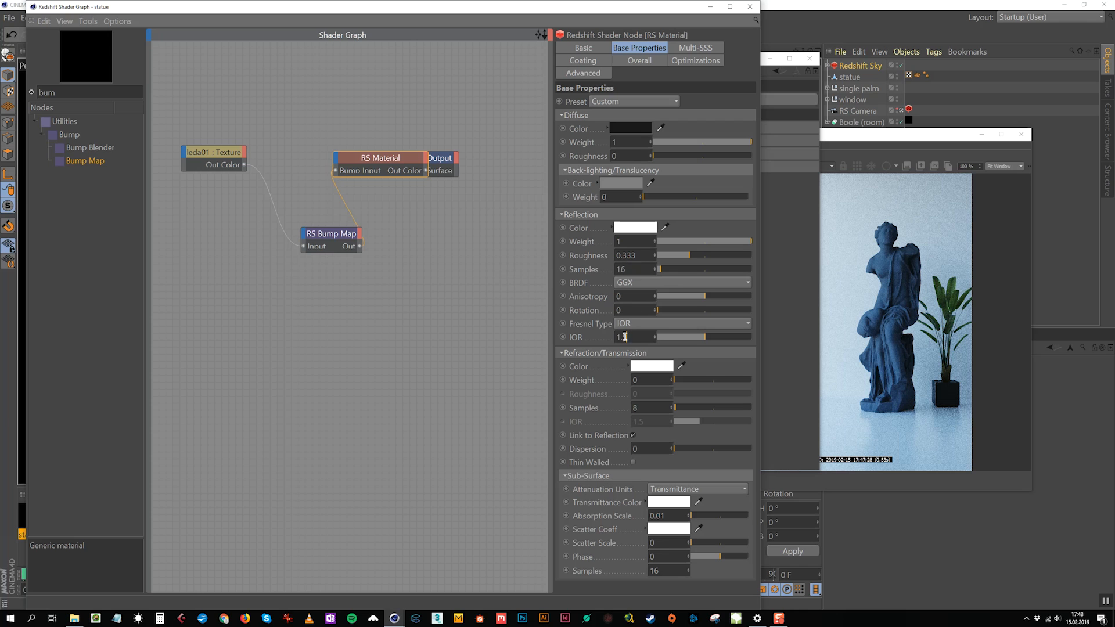
Step: Close the shader graph and material editor, and apply the statue material to the statue
click(750, 6)
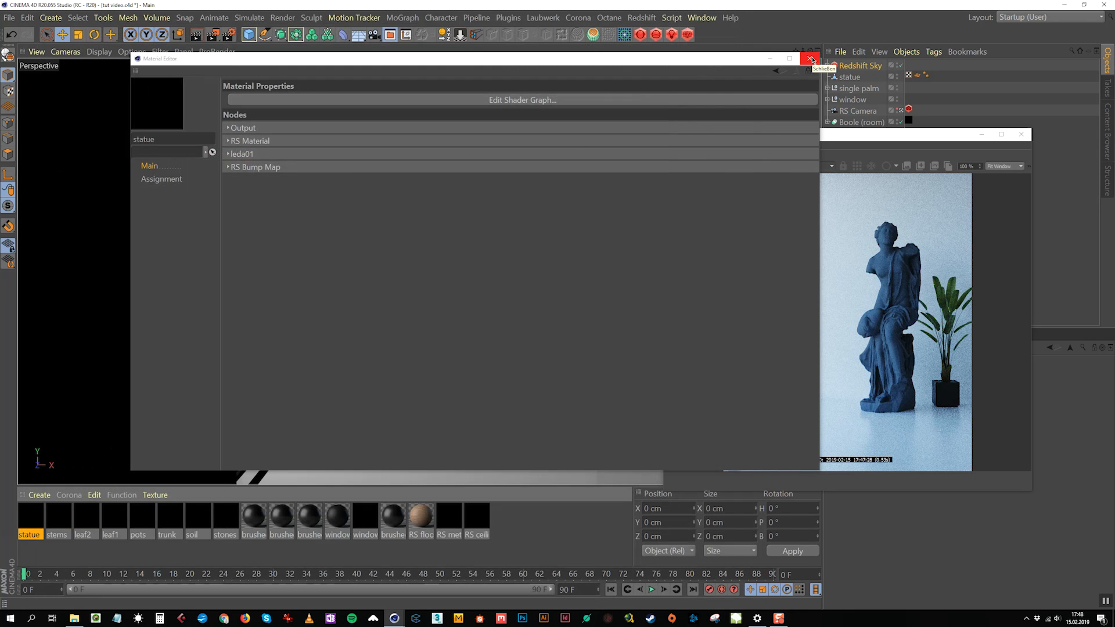
click(809, 58)
drag(482, 226, 482, 226)
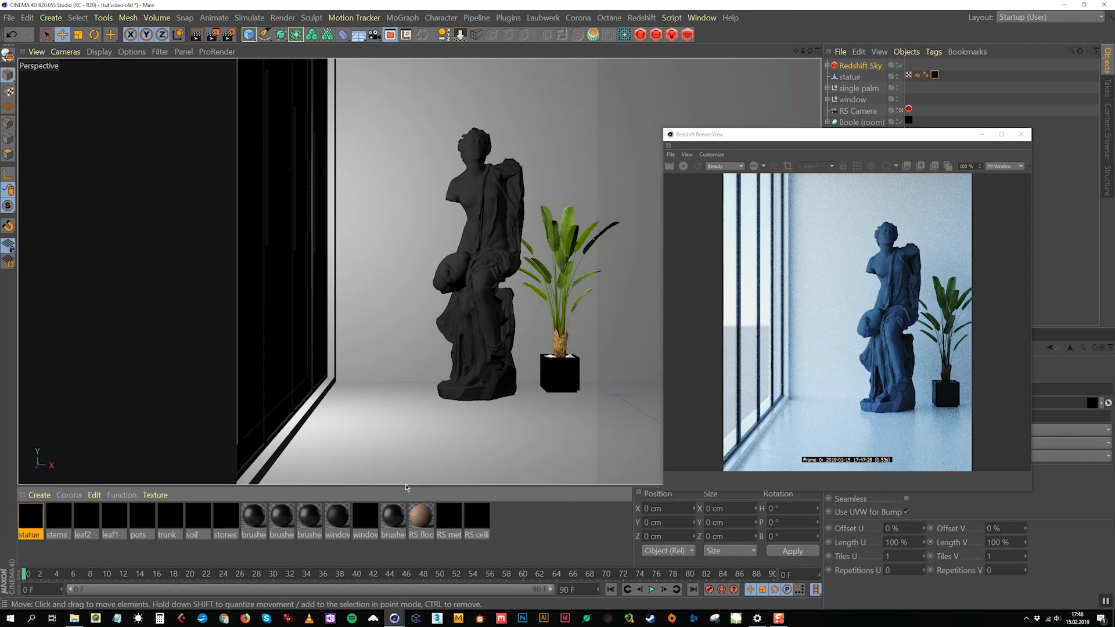
click(356, 436)
Step: Rename the room's ceiling material as walls and open its shader graph
drag(835, 142, 486, 95)
click(909, 120)
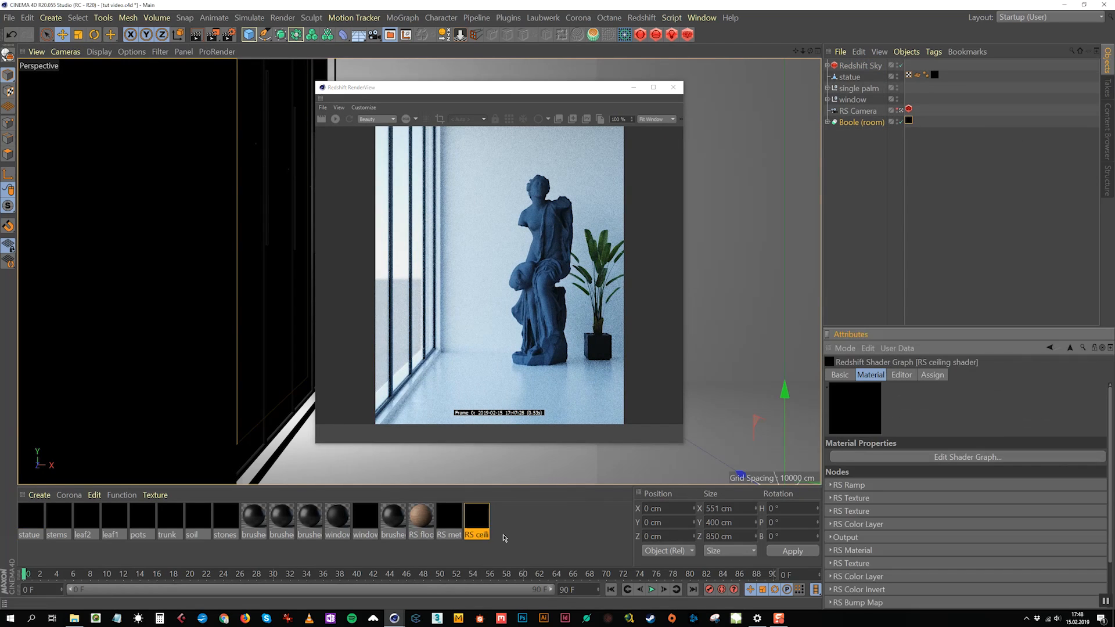
click(482, 534)
double_click(482, 534)
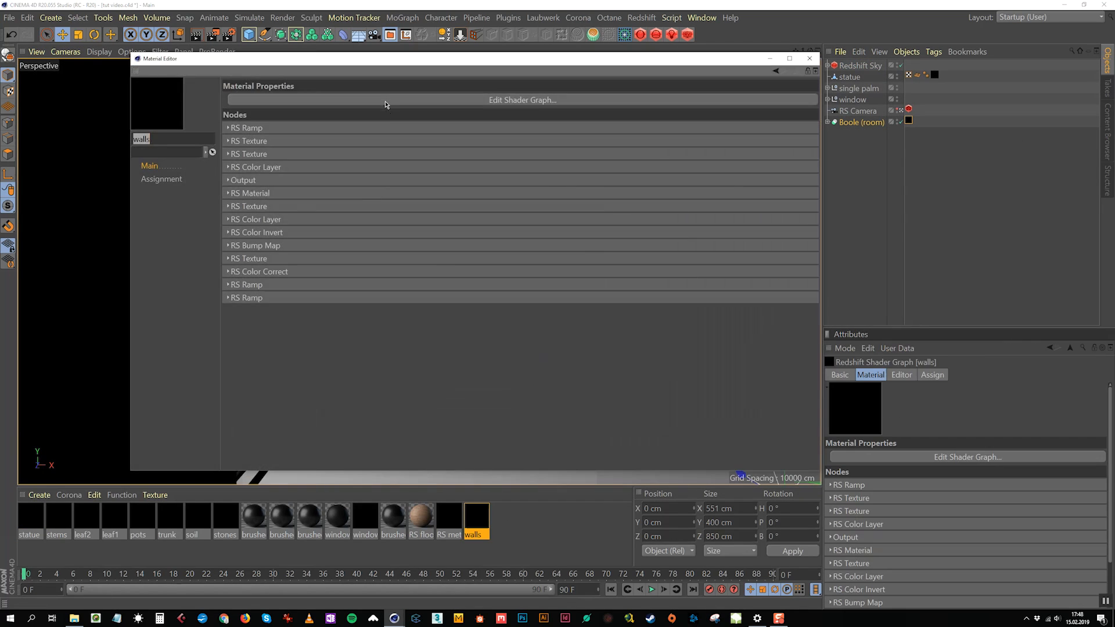
click(271, 248)
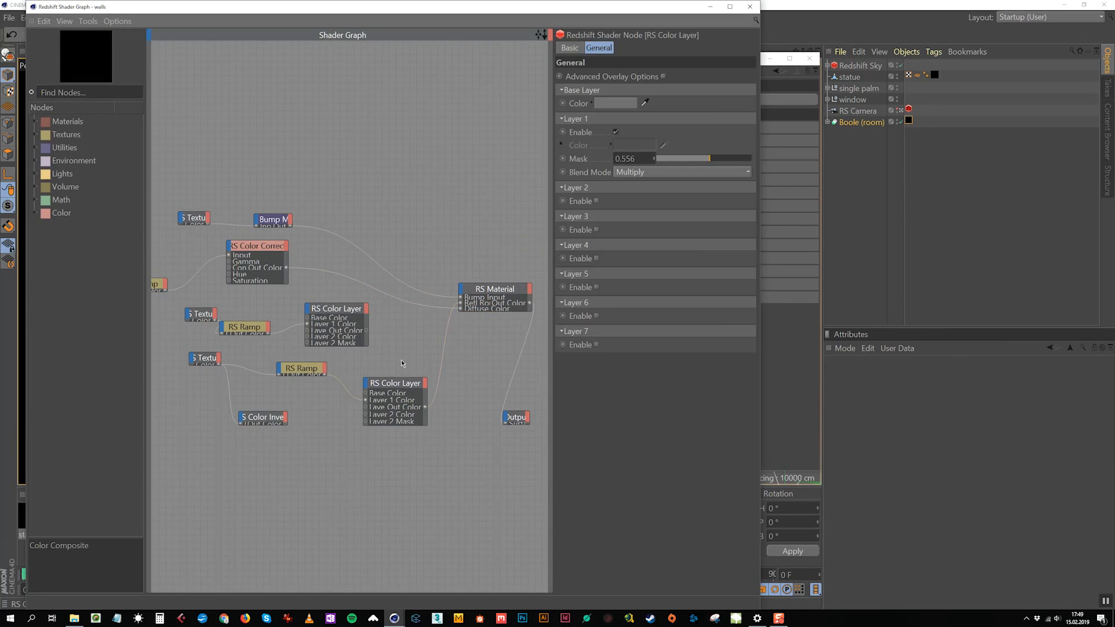
Step: Inspect the image used by the plaster diffuse texture node in the walls shader graph, and close the image viewer
drag(272, 248, 270, 249)
click(177, 269)
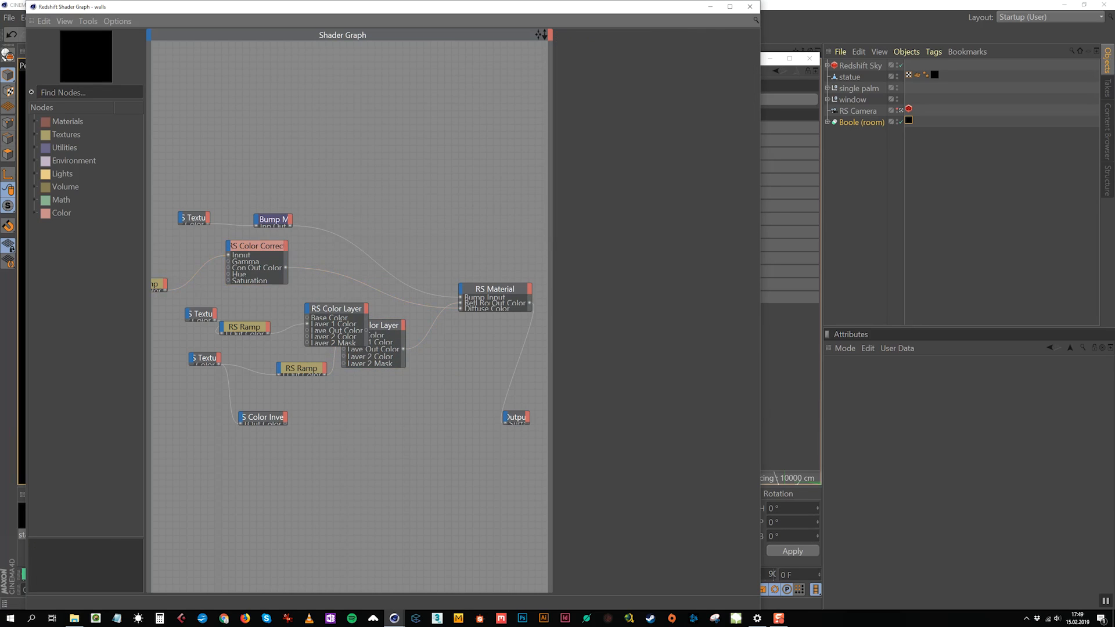
middle_drag(177, 269, 280, 273)
drag(194, 228, 224, 266)
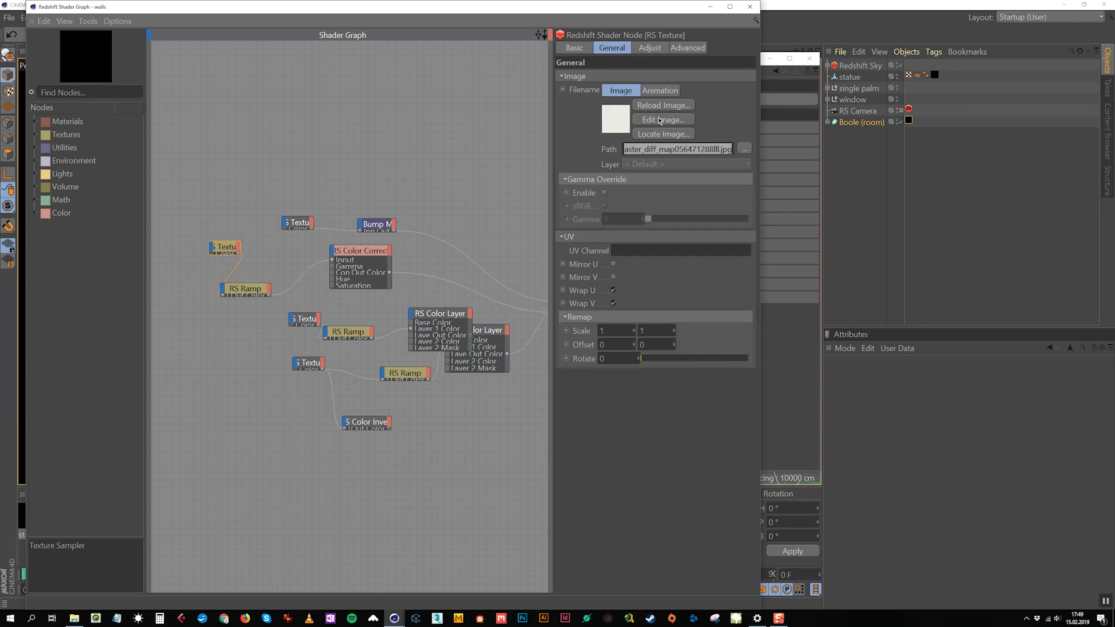
click(660, 121)
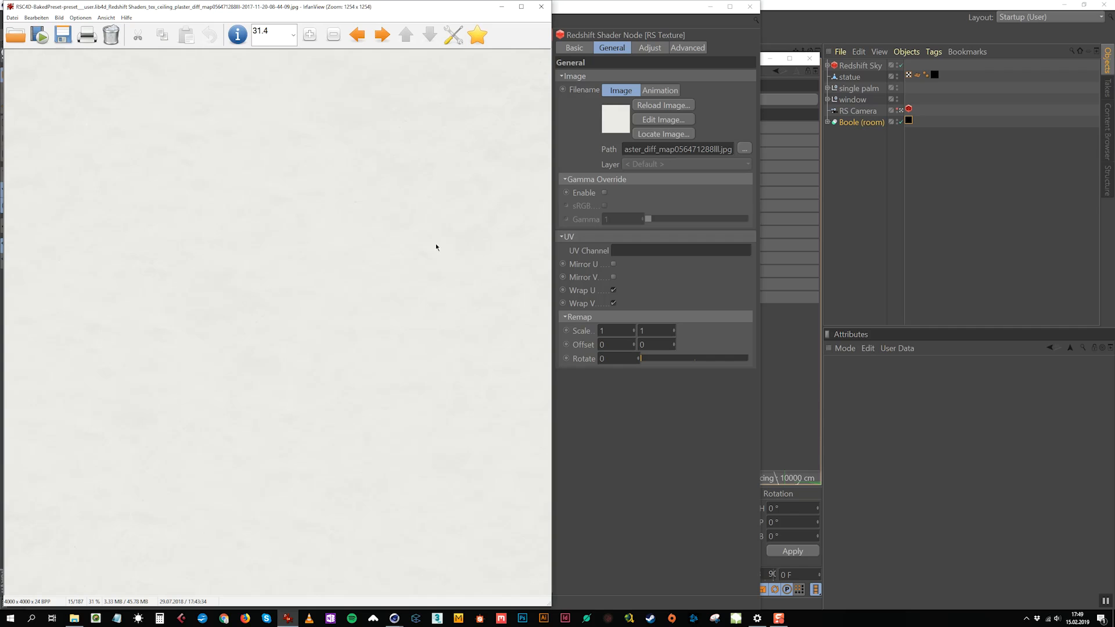
click(541, 6)
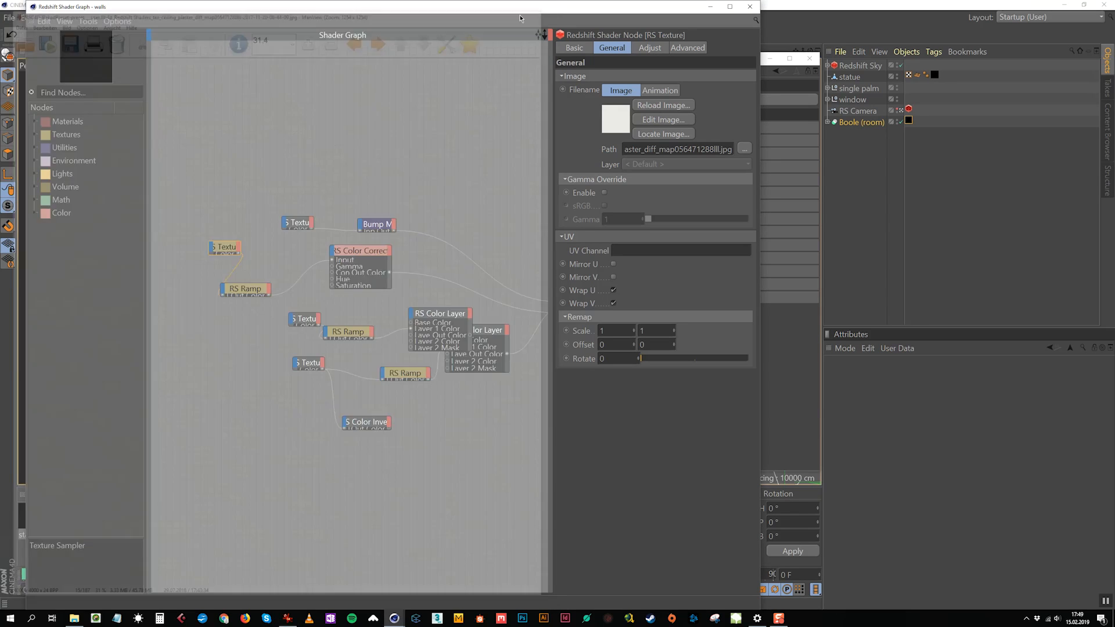
Step: Add a Color Layer node that takes the Color Correct output as Layer 1 and feeds the RS Material's diffuse color
click(66, 90)
text(lay)
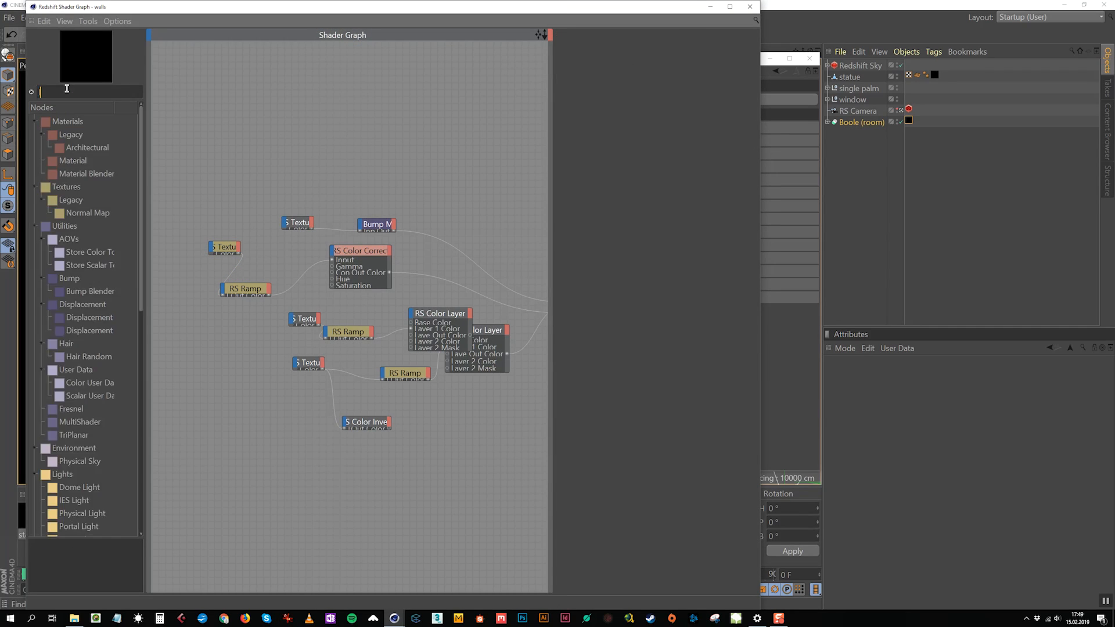
drag(94, 136, 351, 249)
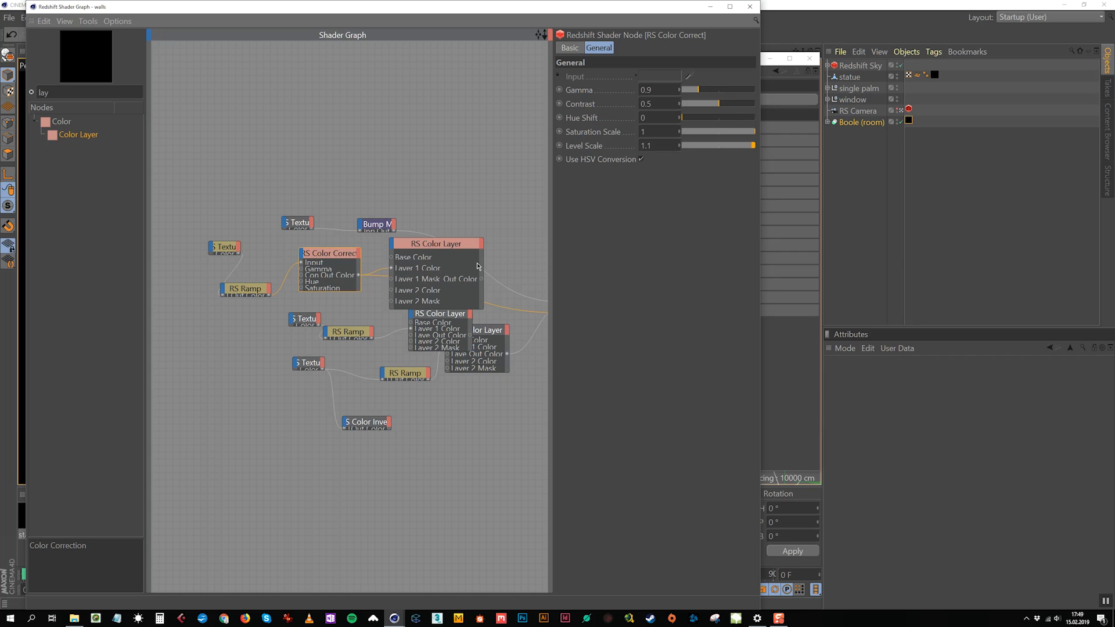
click(486, 219)
middle_drag(486, 218, 401, 208)
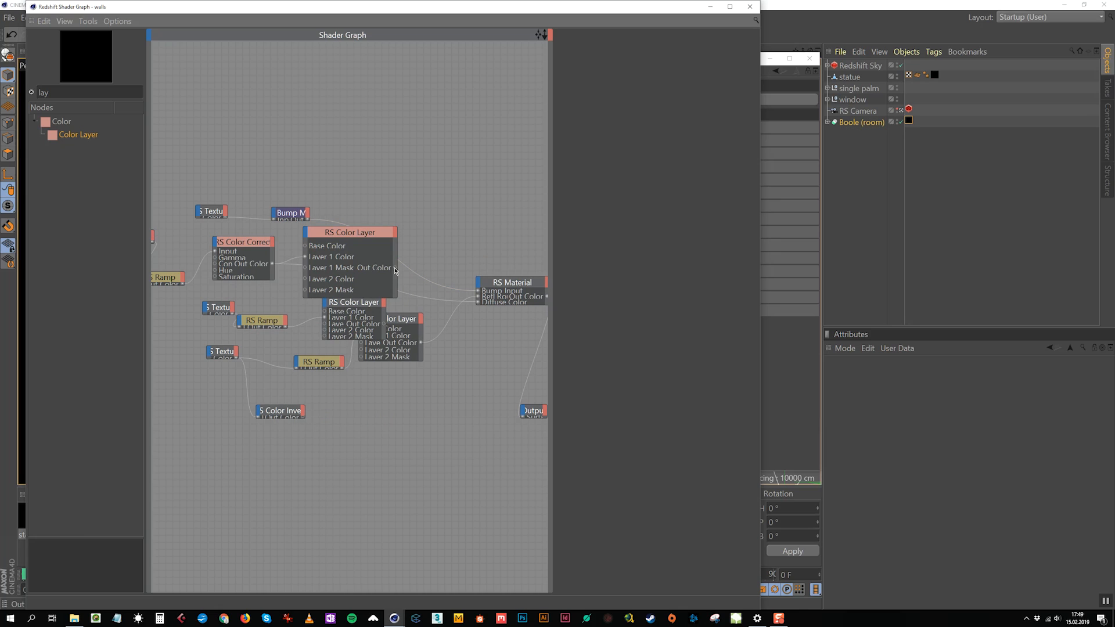
drag(478, 304, 479, 304)
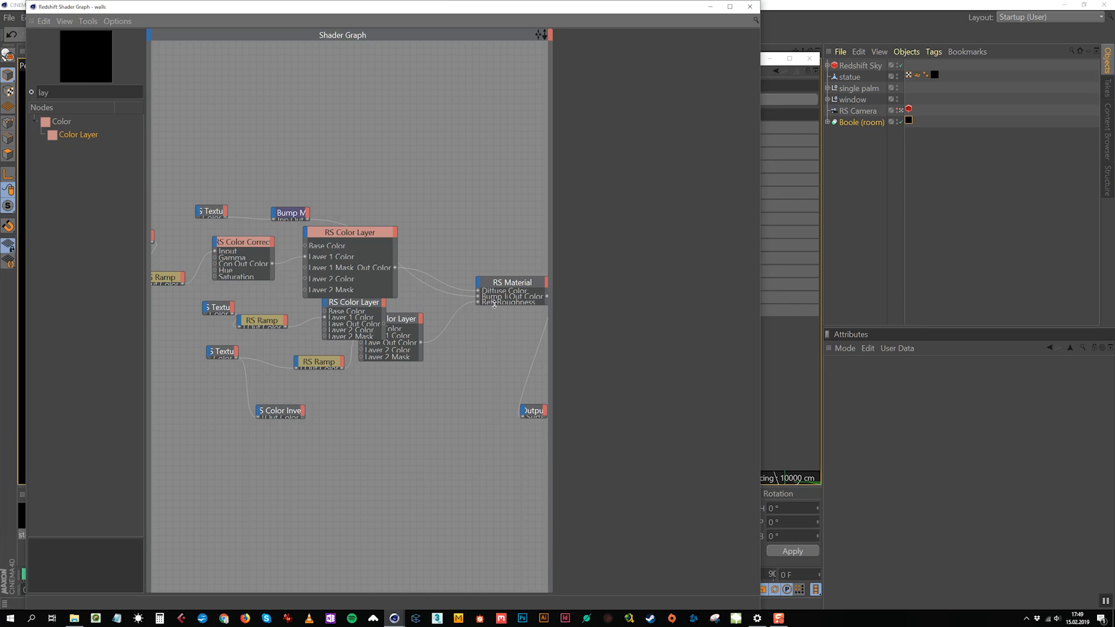
Step: Rearrange the walls graph by spreading out the new Color Layer, Color Correct, Bump Map, texture and Ramp nodes
drag(364, 237, 422, 165)
drag(249, 248, 284, 151)
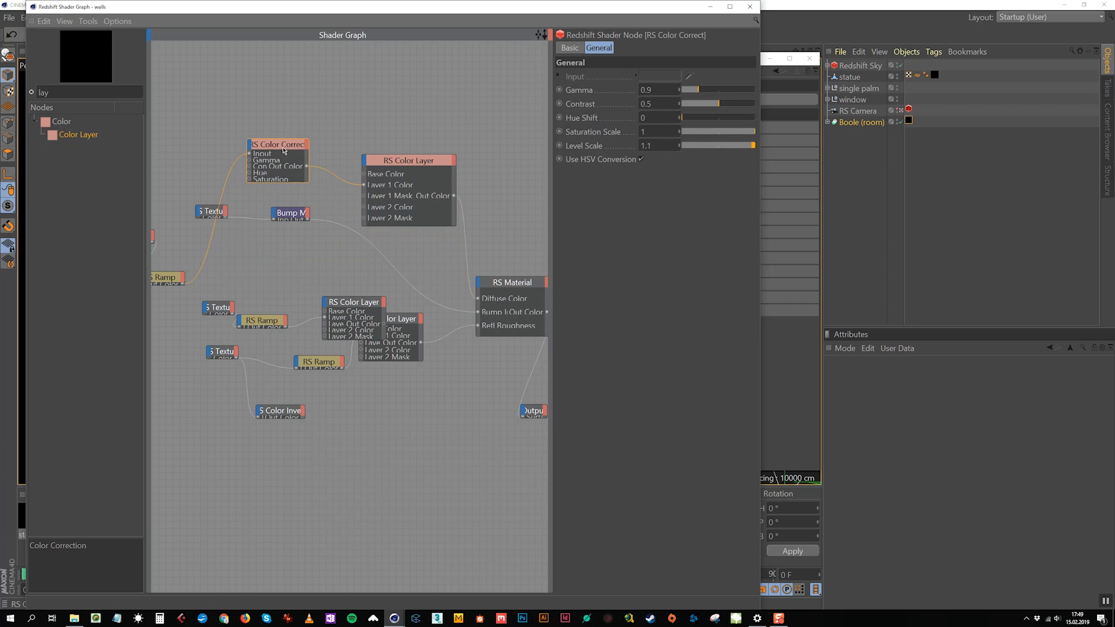
drag(295, 251, 304, 275)
click(238, 278)
drag(171, 277, 208, 231)
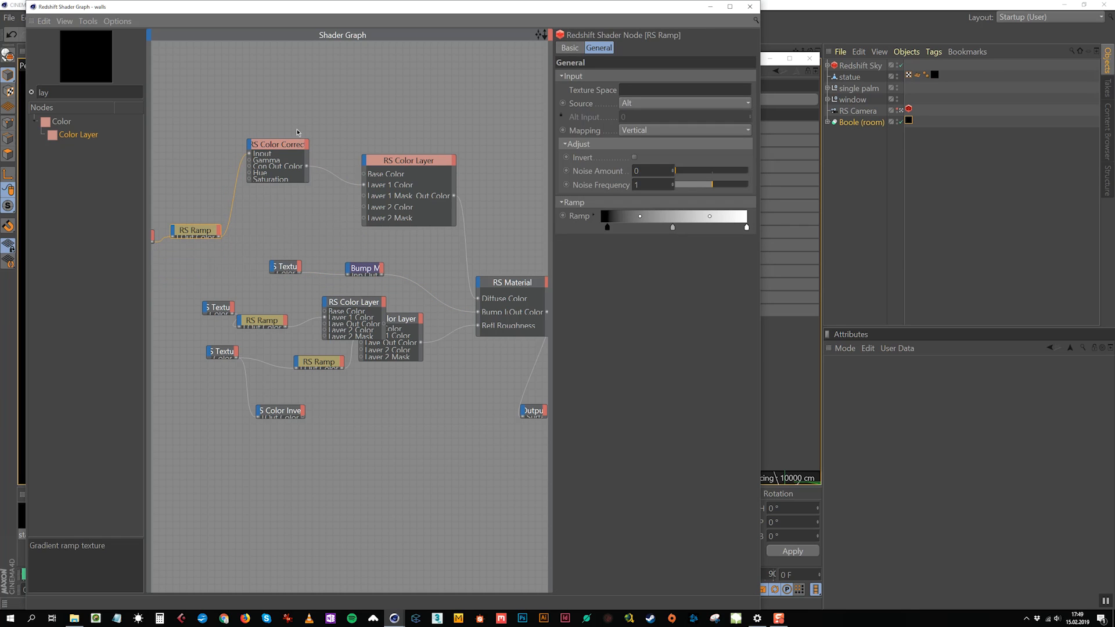
click(294, 159)
Step: Set the new Color Layer's Layer 1 to Multiply with a mask of 0.266, and its base color to a 17% grey
click(430, 162)
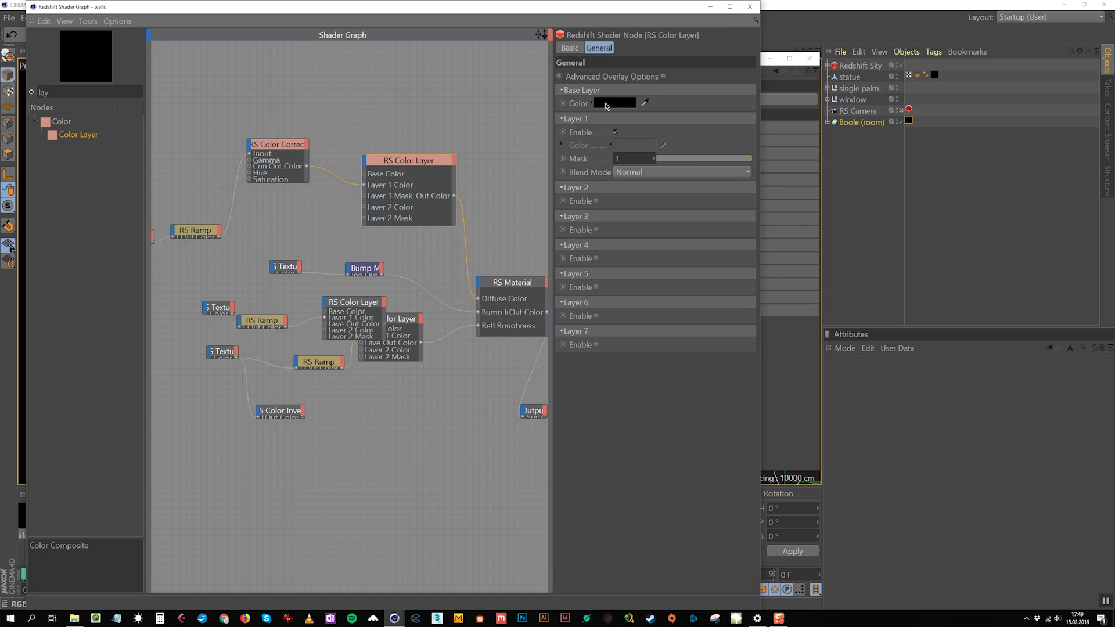
click(647, 171)
click(656, 243)
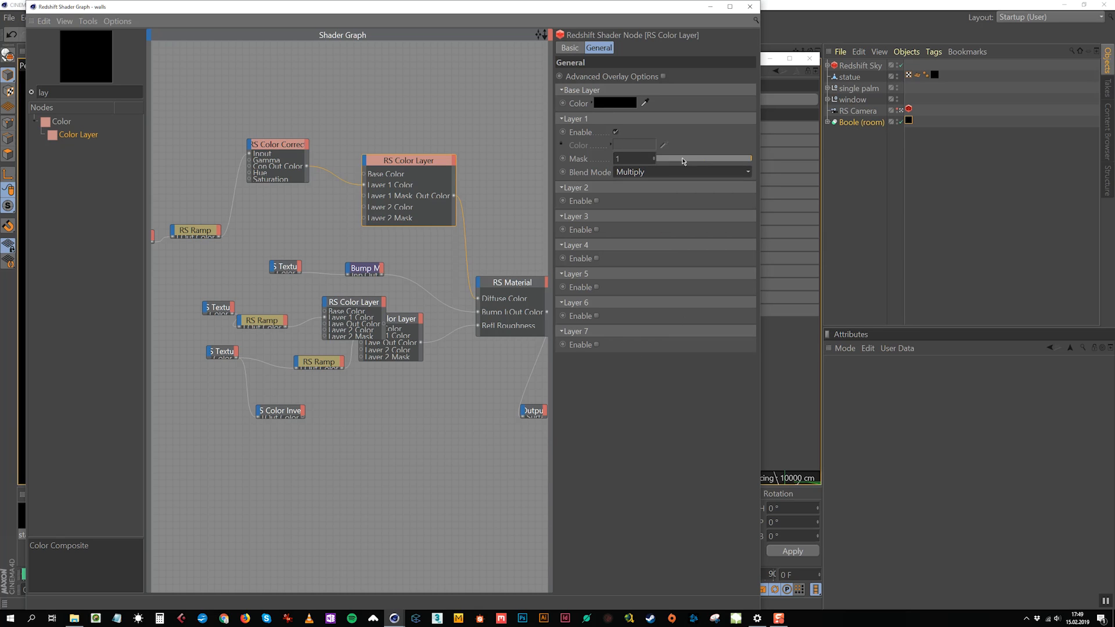
click(631, 103)
click(616, 116)
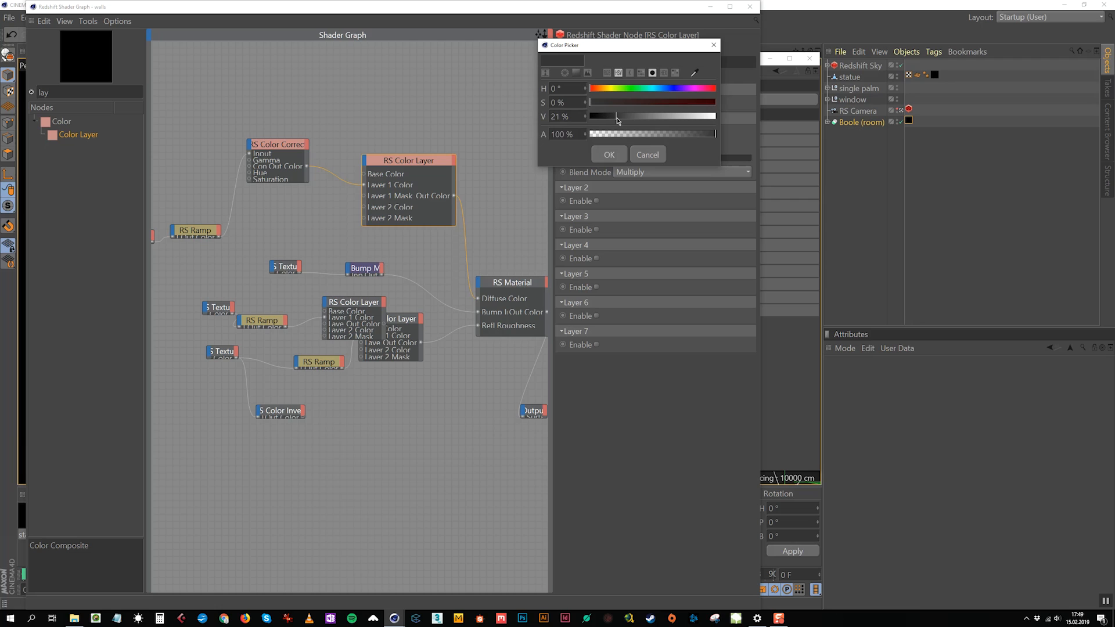
drag(617, 116, 614, 118)
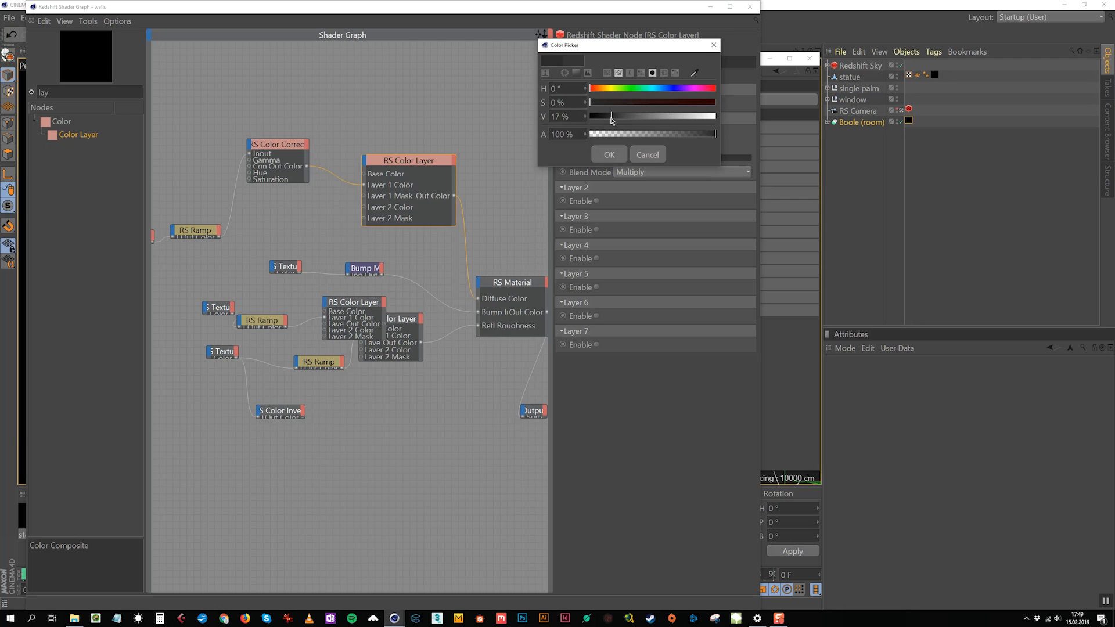
click(609, 155)
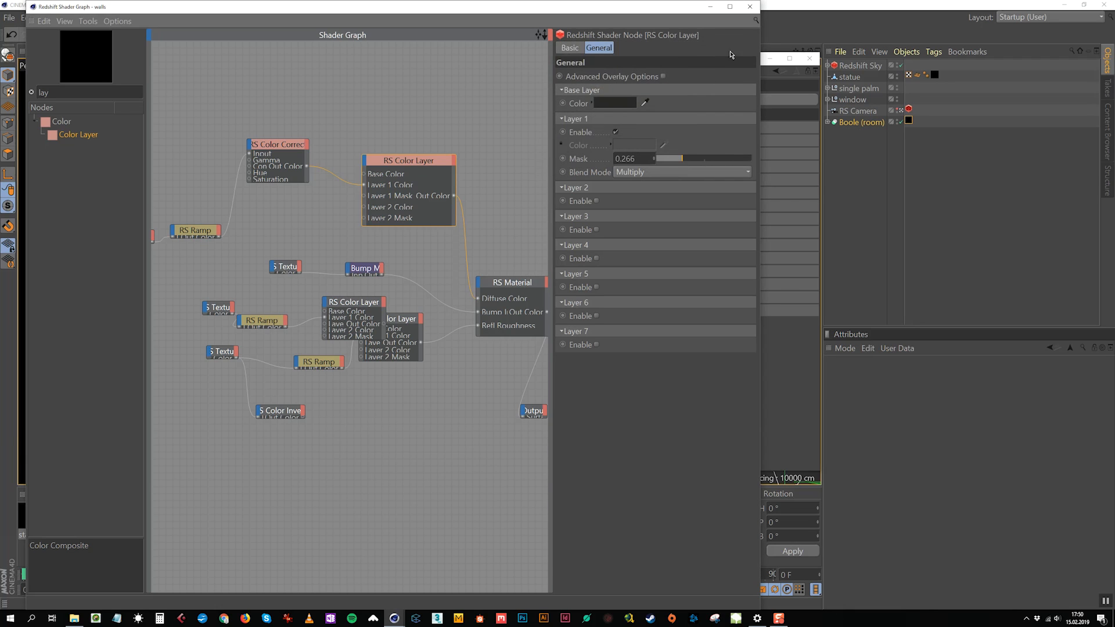
Step: Close the walls material editing windows, save the project and start the interactive Redshift render
click(749, 7)
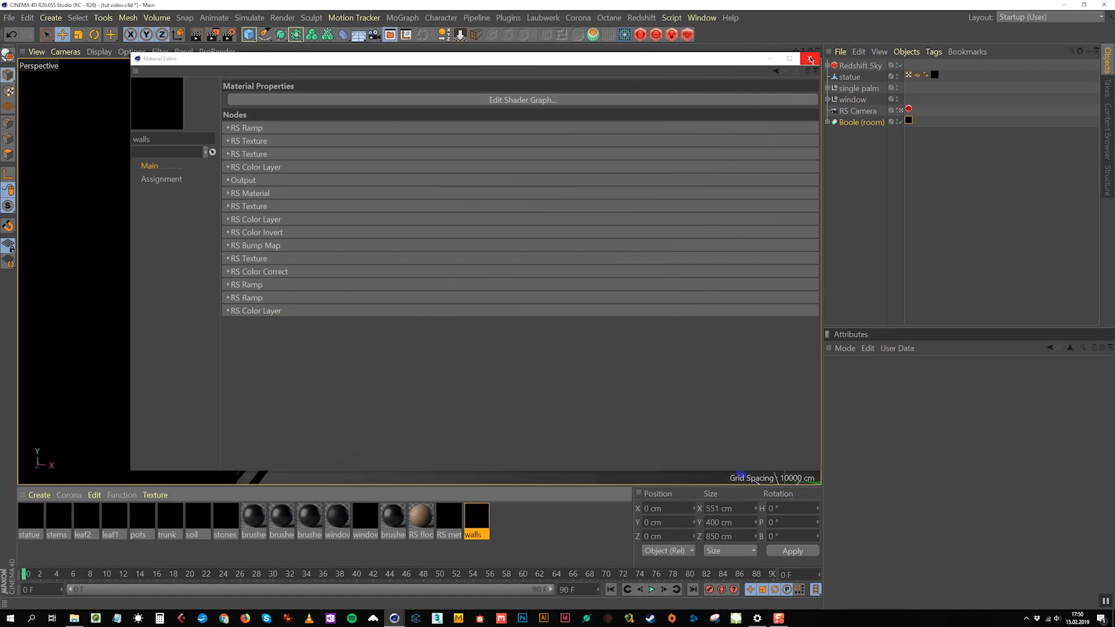
click(810, 58)
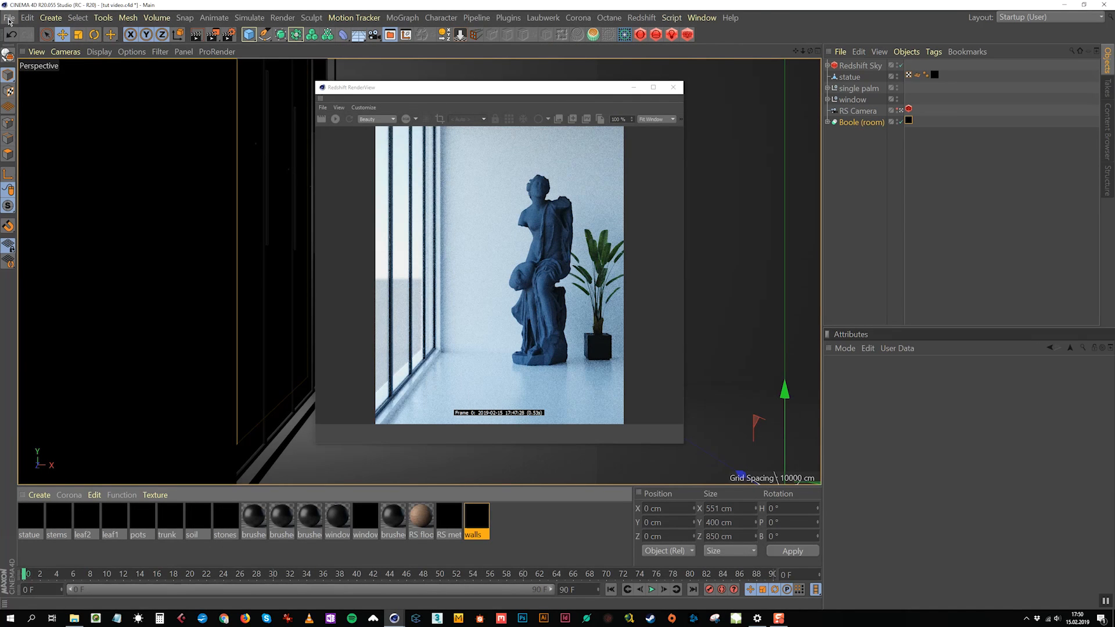
key(ctrl+s)
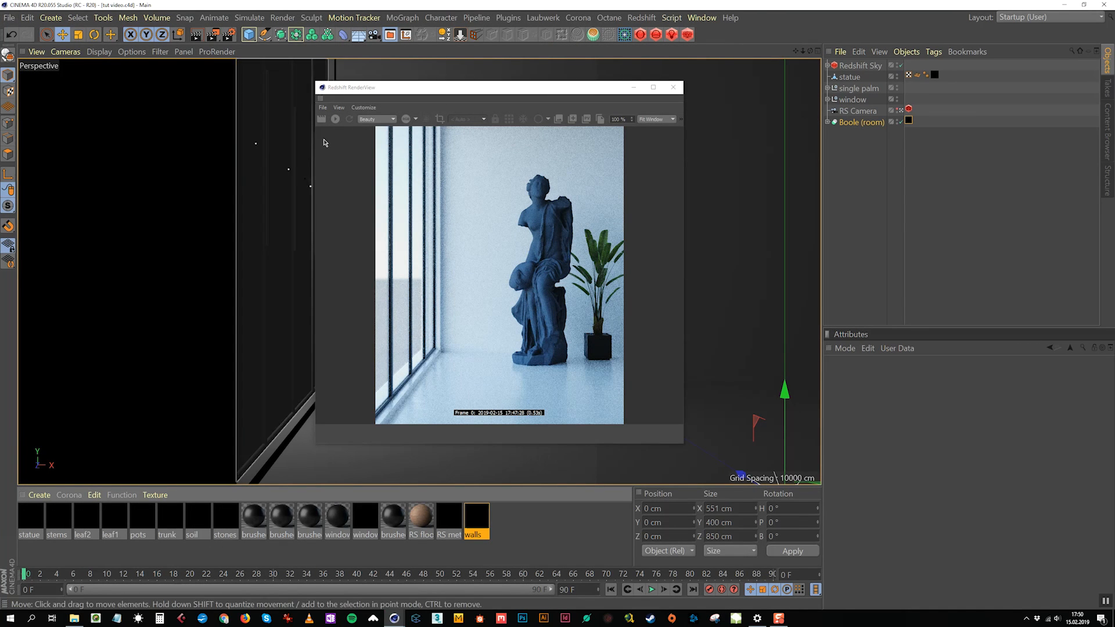
click(334, 119)
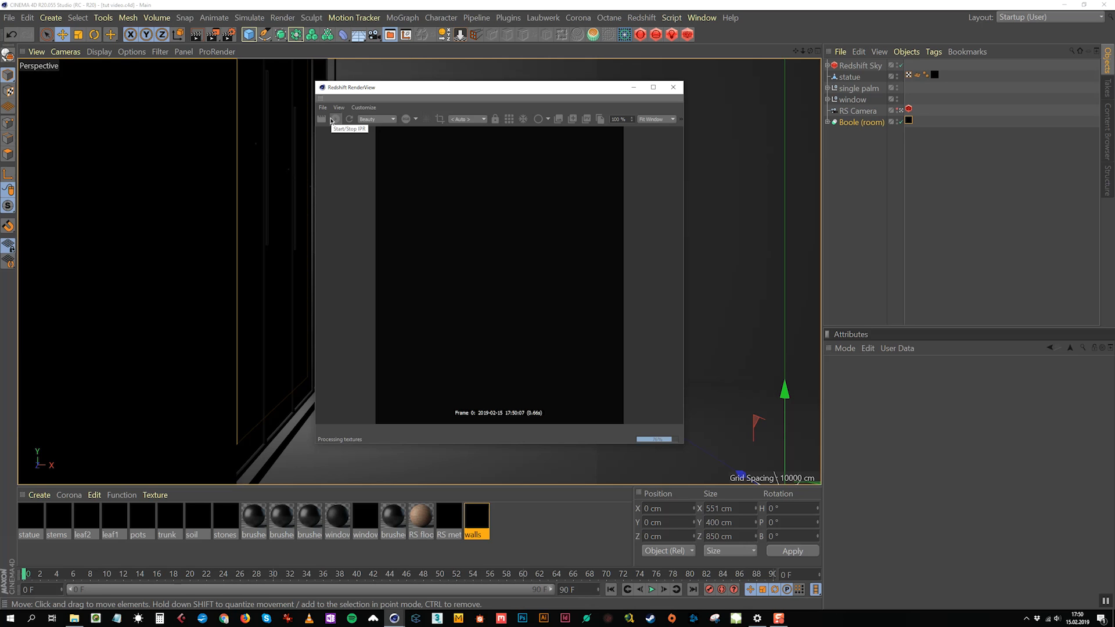
click(332, 120)
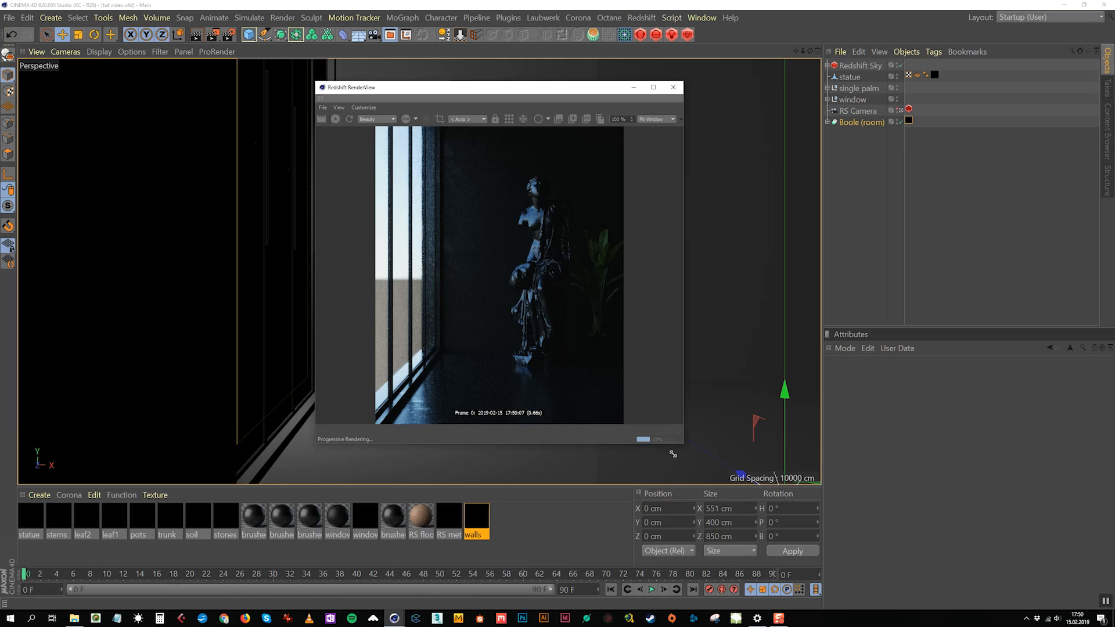
Step: Enlarge the render view, show its display settings, and toggle PostFX off and on to compare the image
drag(684, 443, 764, 471)
click(757, 119)
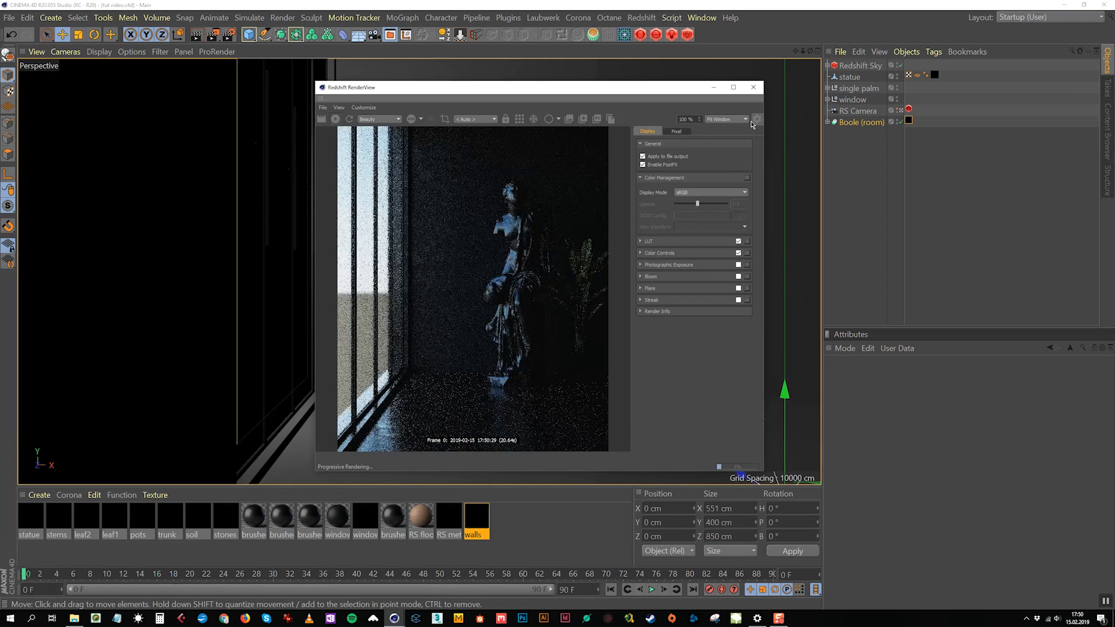
click(643, 165)
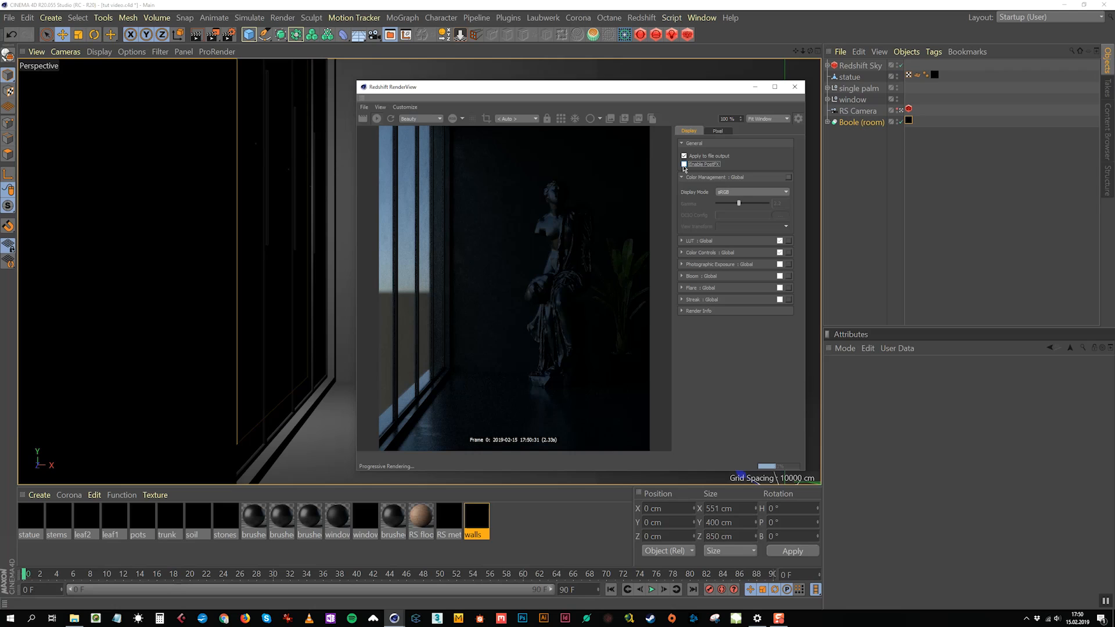
click(684, 165)
Step: Choose the Photographic 03 Linear LUT for the render view and set its strength to 0.7
click(682, 241)
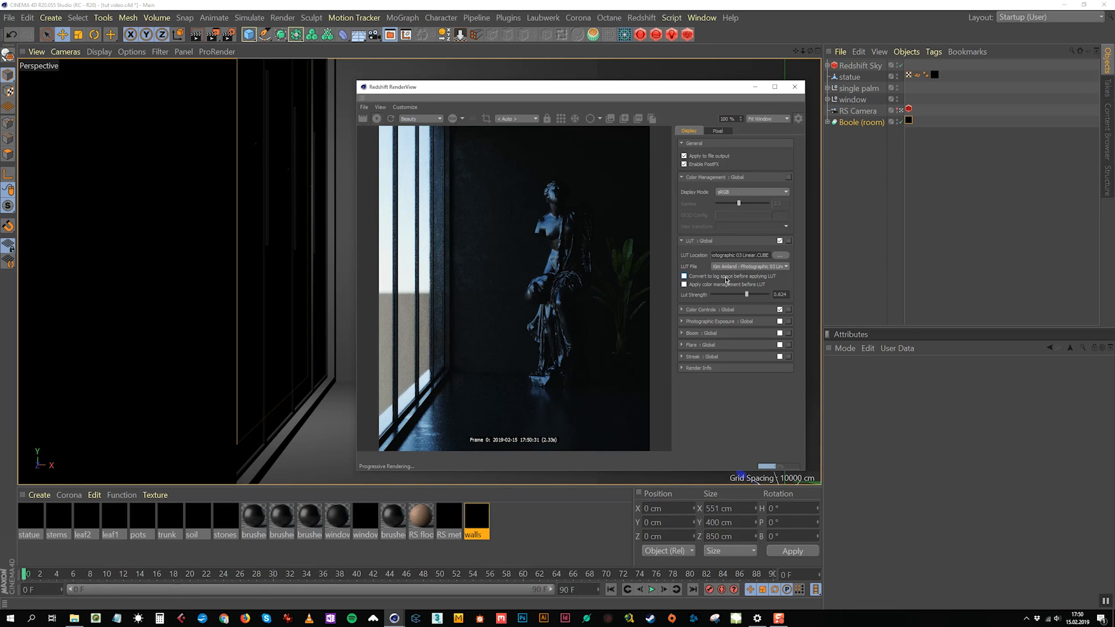
click(775, 267)
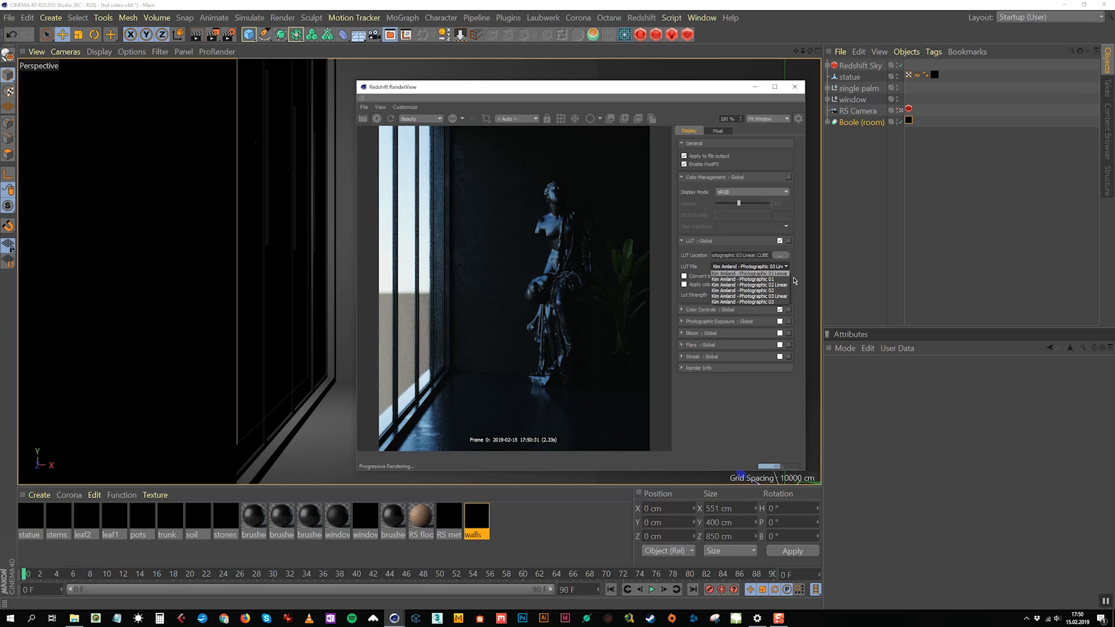
click(781, 297)
mouse_move(747, 295)
mouse_down()
mouse_move(707, 296)
mouse_move(756, 295)
mouse_move(742, 298)
mouse_up()
double_click(781, 295)
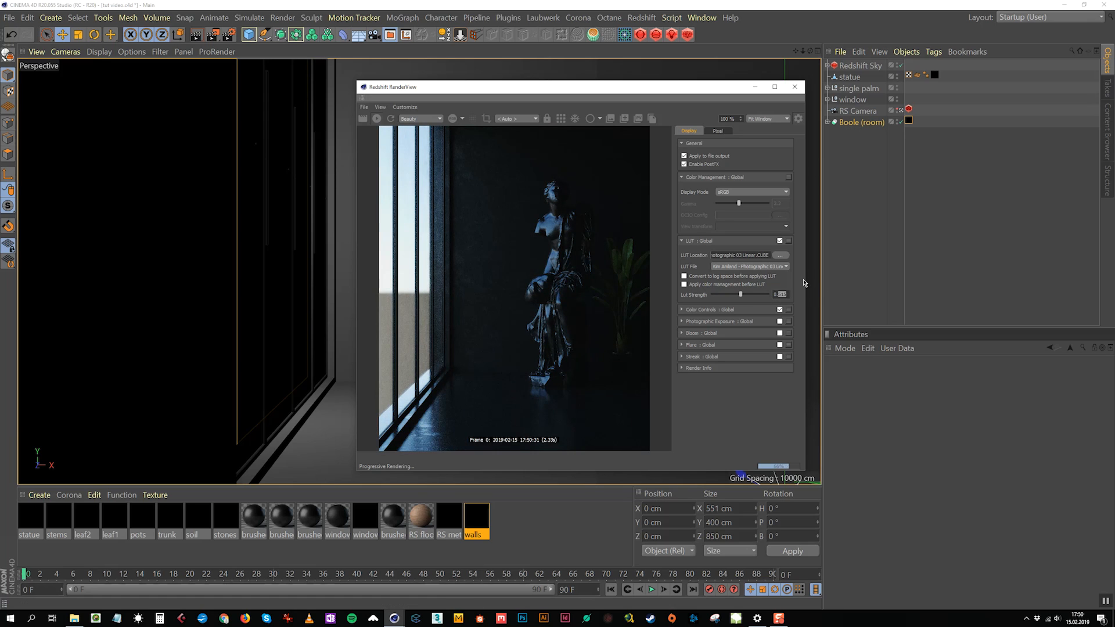
text(7)
key(Return)
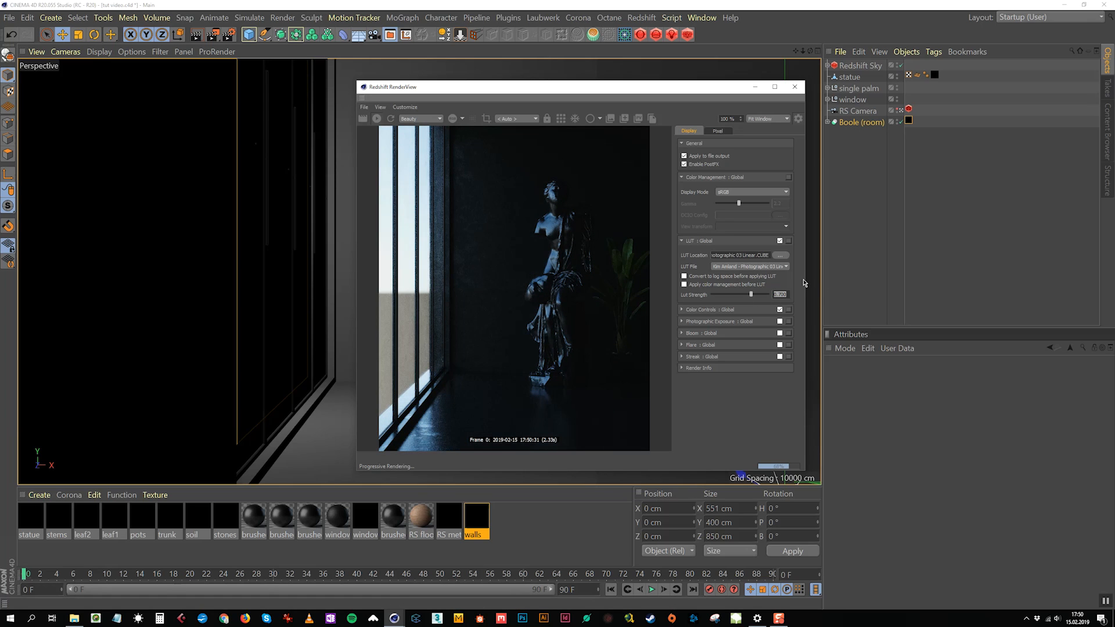
Step: Set the Color Controls exposure to 2 and fine-tune the lower point of the RGB curve
click(683, 310)
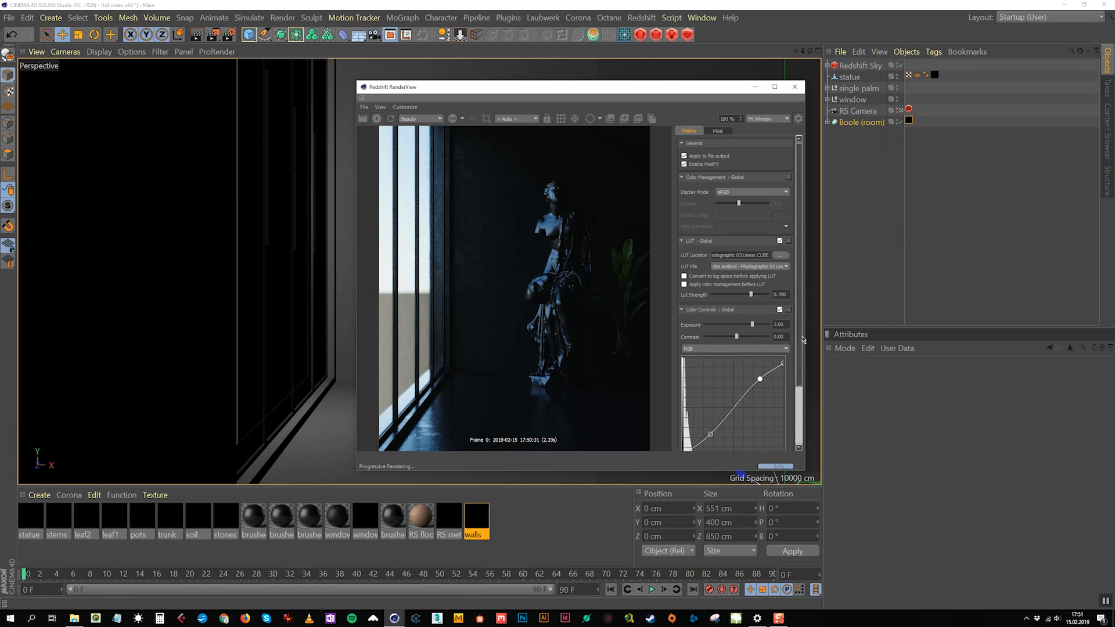
scroll(802, 348, down, 2)
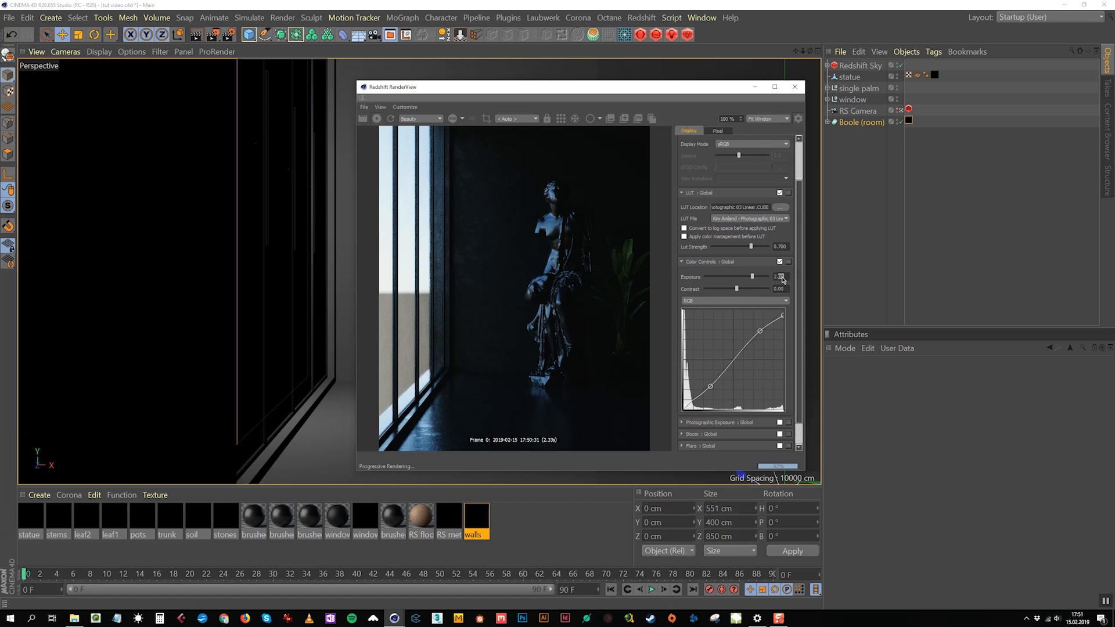
drag(754, 280, 758, 255)
text(2)
key(Return)
scroll(753, 302, down, 1)
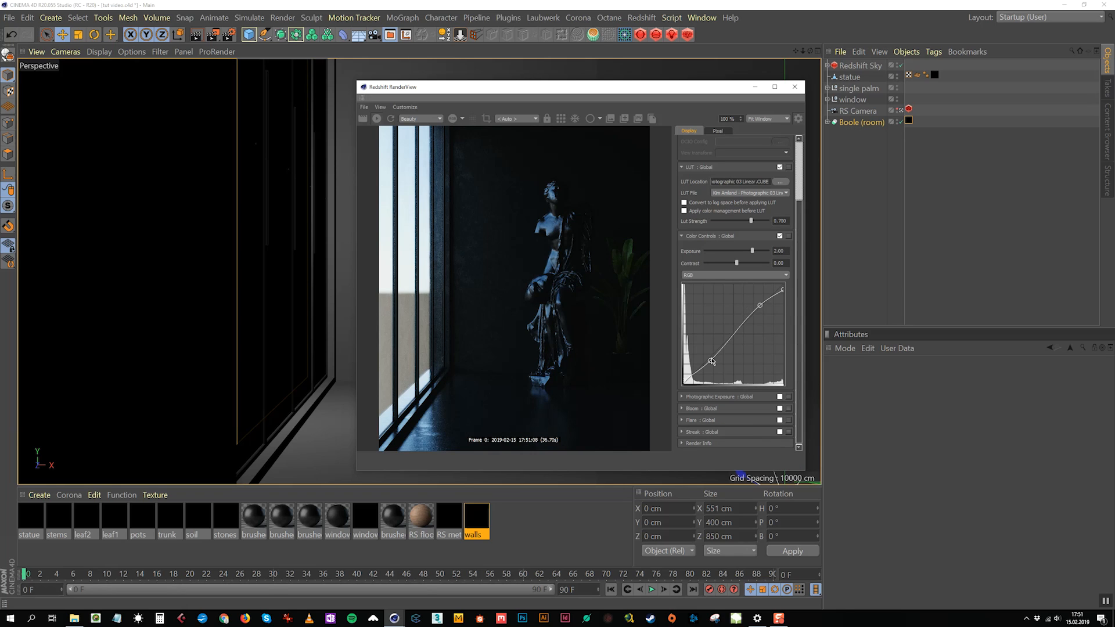
drag(711, 362, 712, 362)
Step: Enable the Bloom and Streak effects and move the render view clear of the object list
click(780, 409)
click(780, 419)
drag(698, 92, 643, 78)
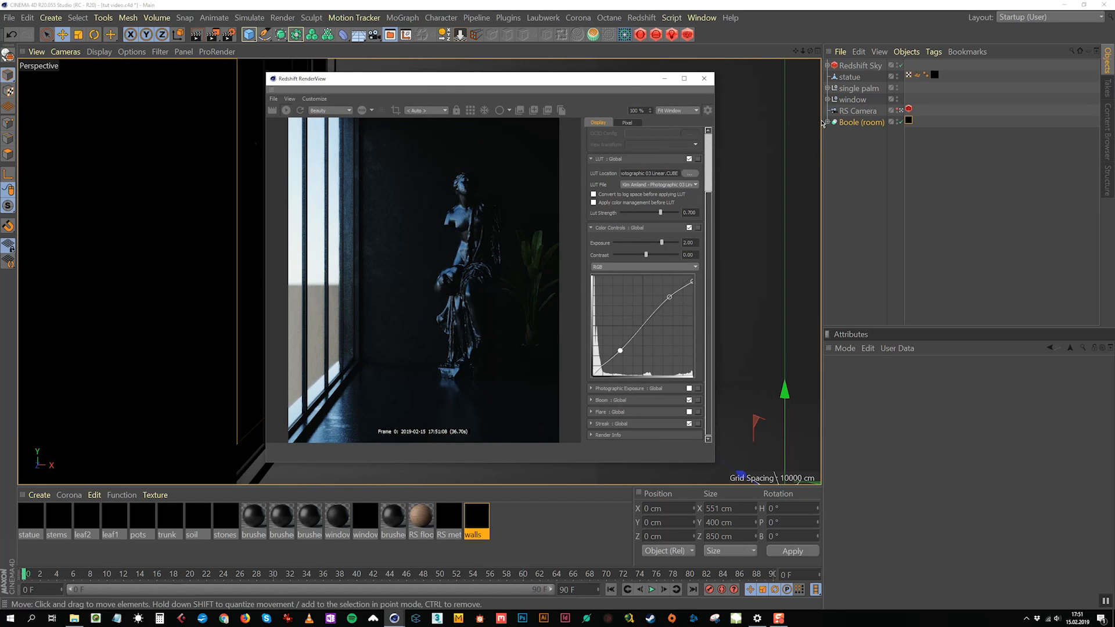
Step: Turn off Affects Specular for the RS Portal Light inside the window group
click(833, 99)
click(827, 99)
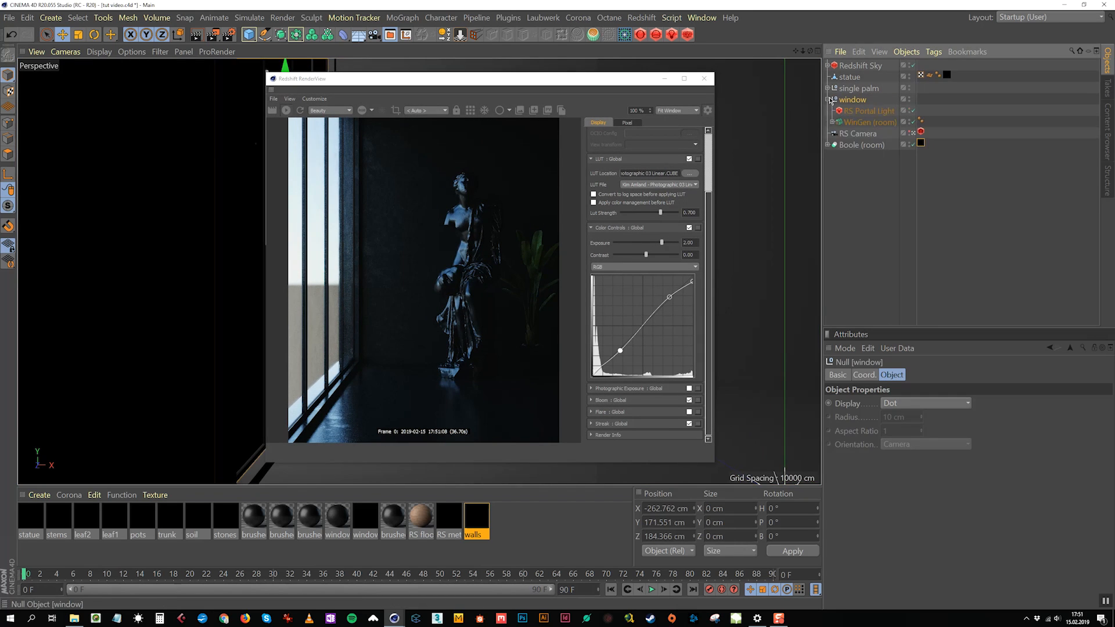
click(869, 111)
click(936, 377)
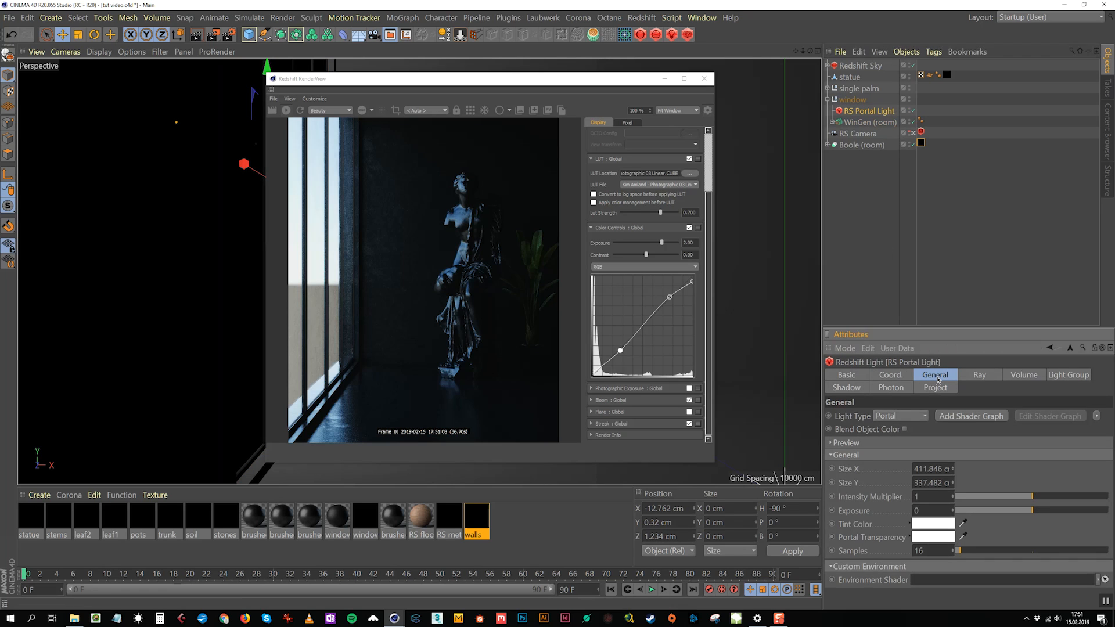
click(979, 376)
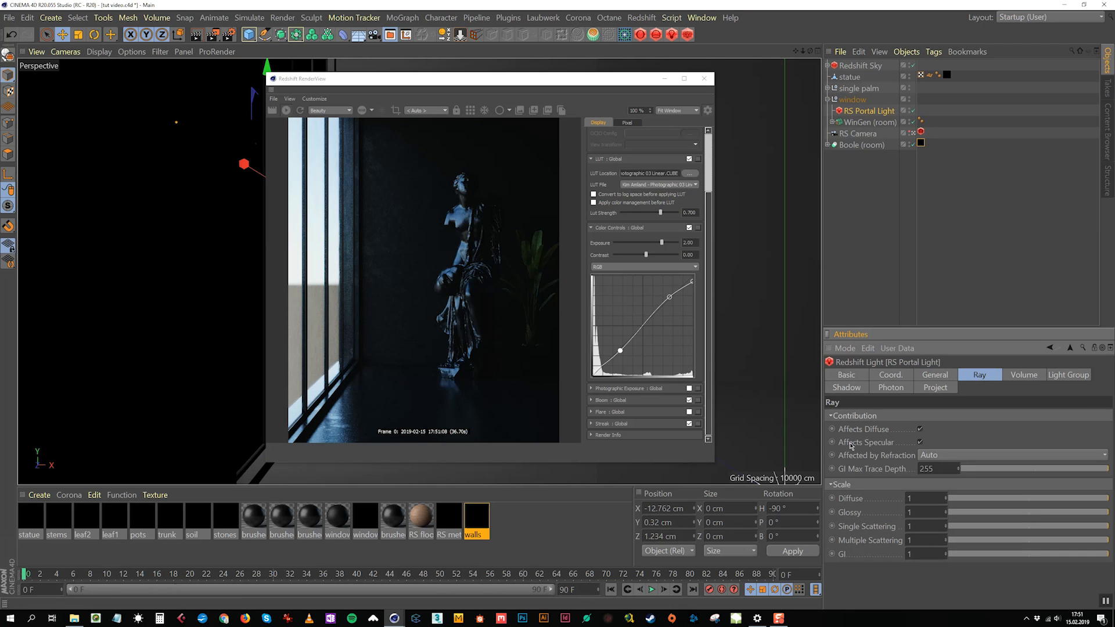
click(920, 443)
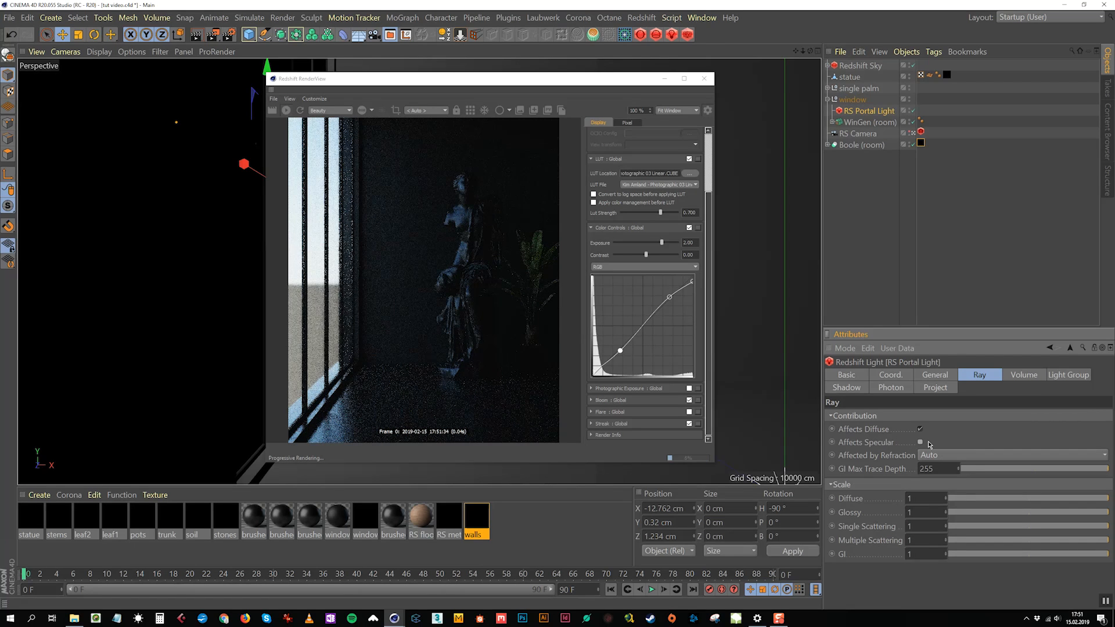
Step: Try an exposure of 1 on the portal light, and settle on an exposure of 2
click(934, 375)
click(920, 511)
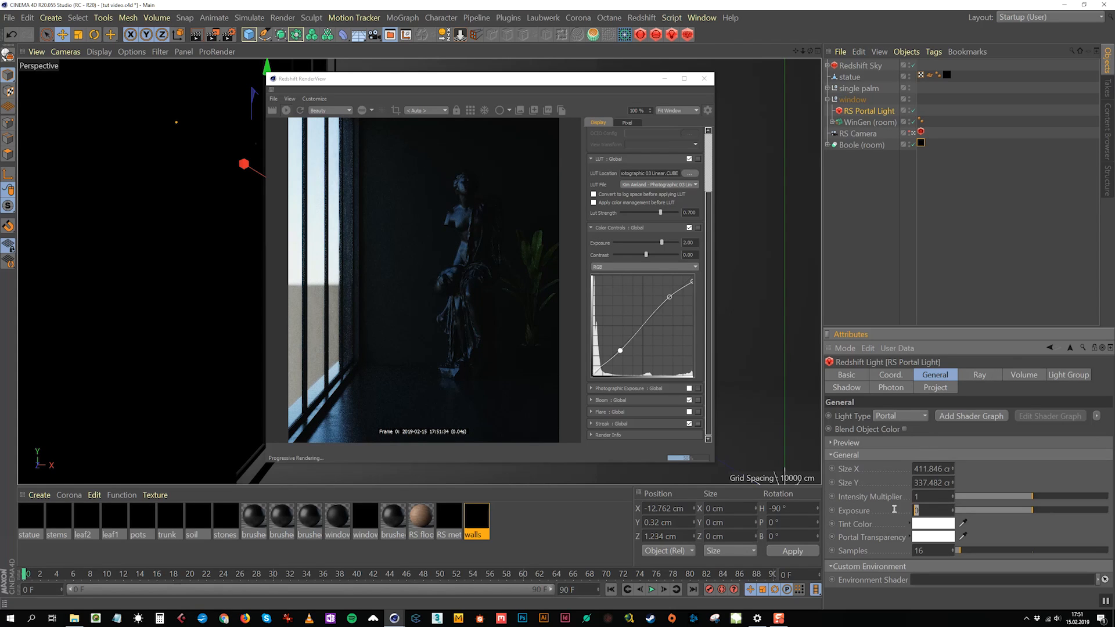
text(1)
key(Return)
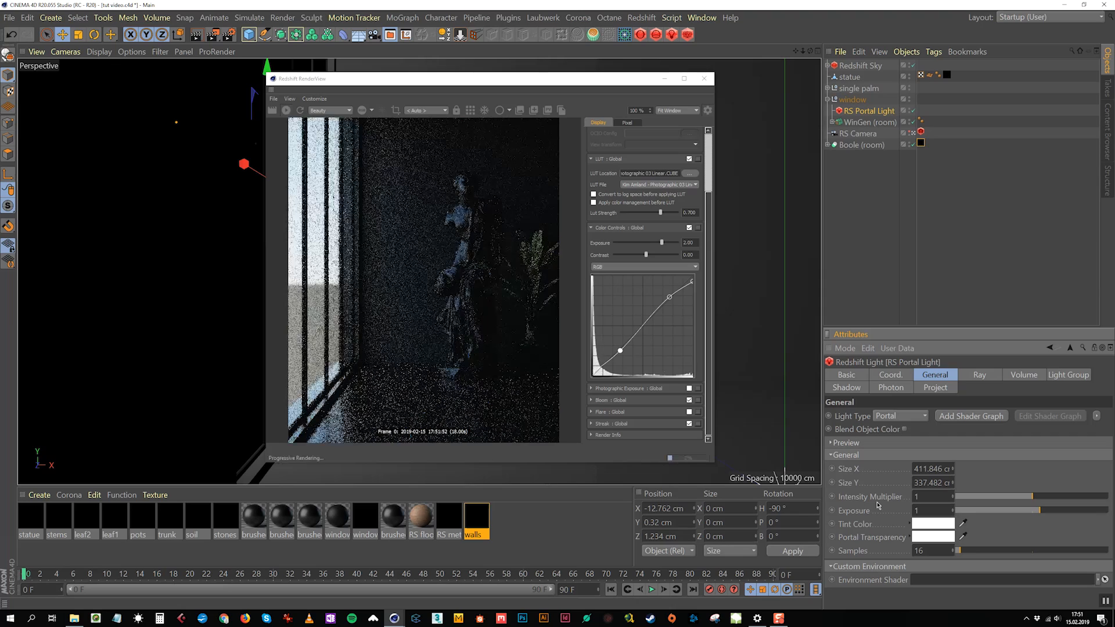
text(2)
key(Return)
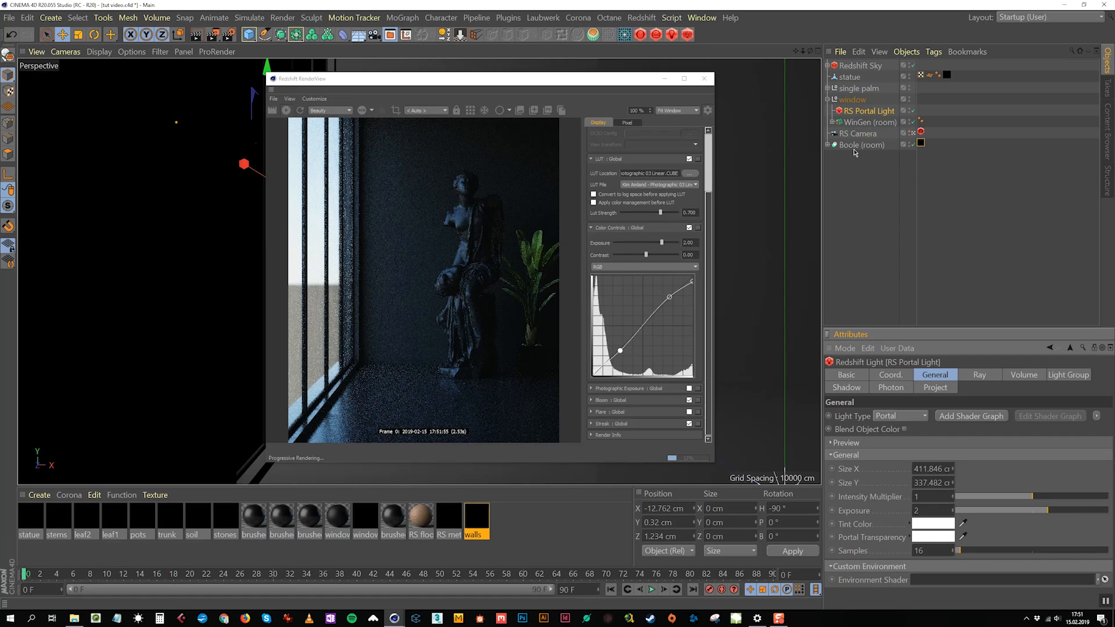
Step: Transfer the Redshift Sun to the palm's pot and move it beside the statue, next to the window
click(854, 65)
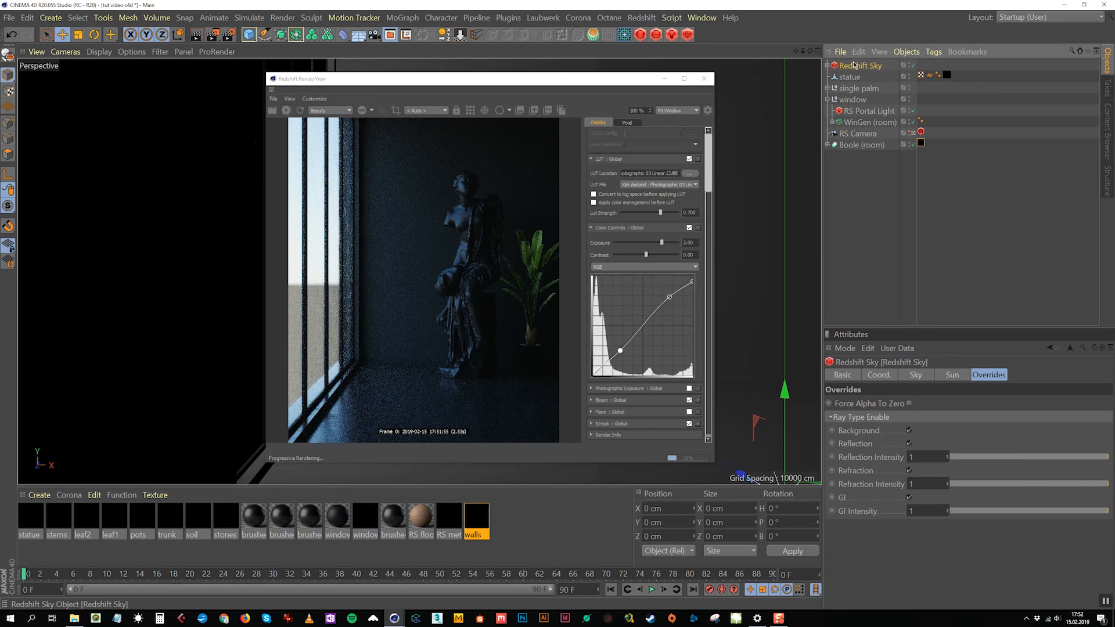
click(828, 65)
click(865, 76)
drag(584, 79, 1039, 182)
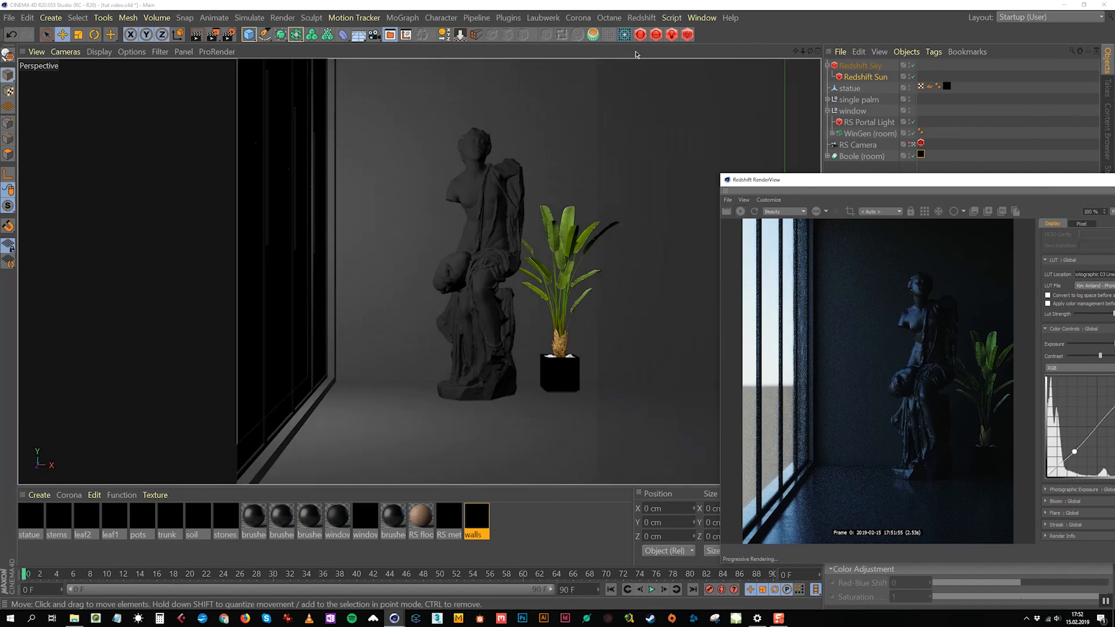
click(445, 35)
click(554, 368)
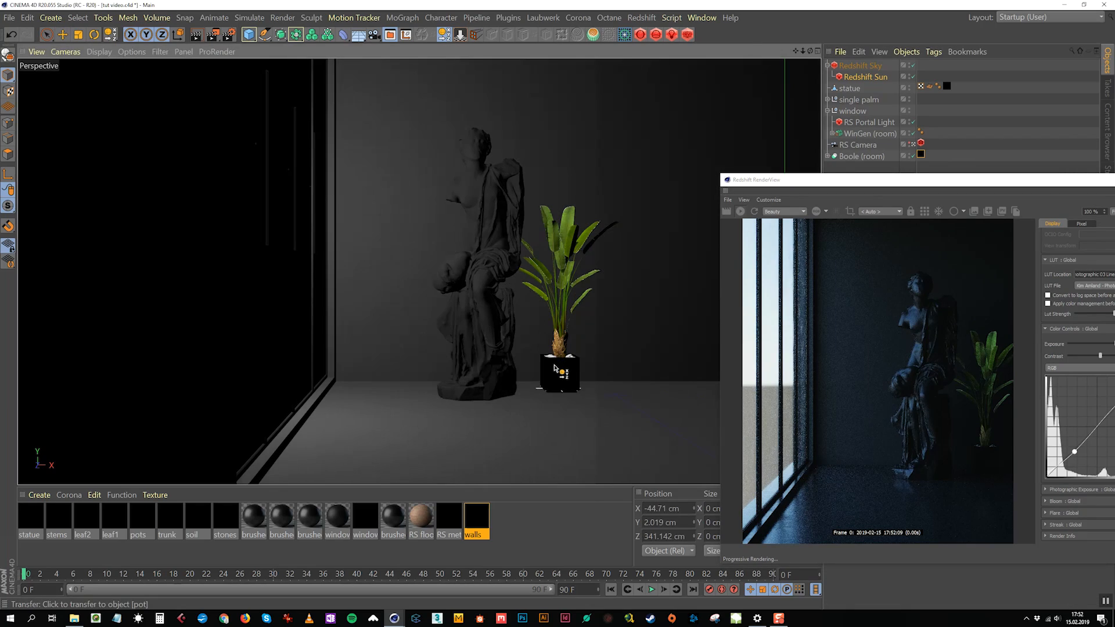
drag(538, 384, 397, 385)
drag(412, 442, 396, 365)
Step: Rotate the Redshift Sun so sunlight enters through the window and casts a diagonal shadow across the back wall behind the statue
key(r)
drag(441, 320, 506, 335)
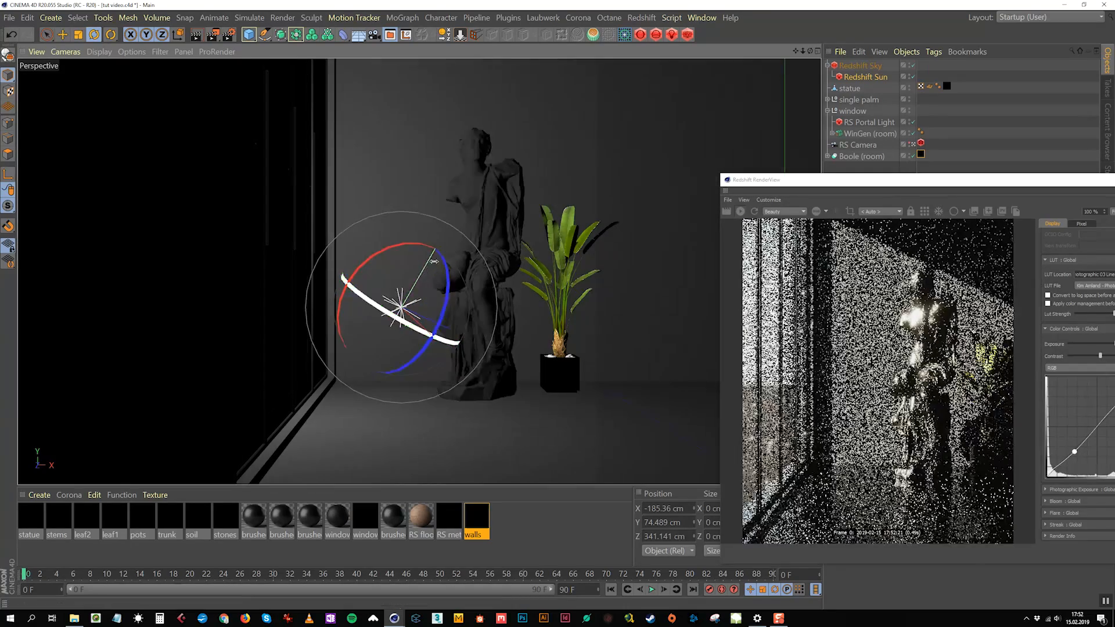
drag(434, 262, 367, 258)
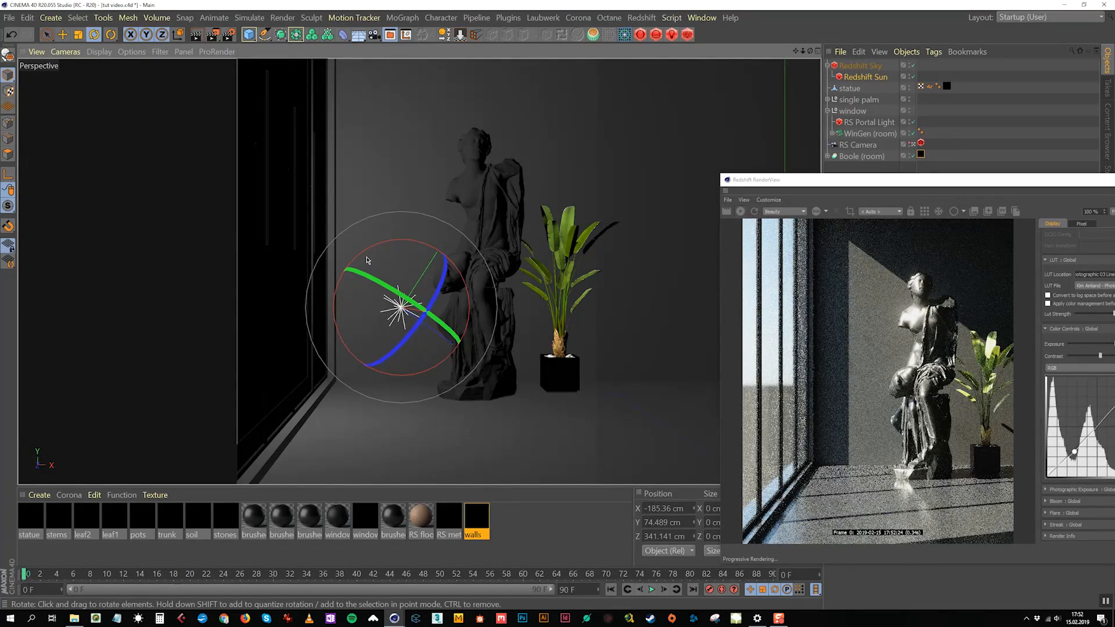
mouse_move(372, 249)
mouse_down()
mouse_move(376, 240)
mouse_move(379, 262)
mouse_move(386, 252)
mouse_up()
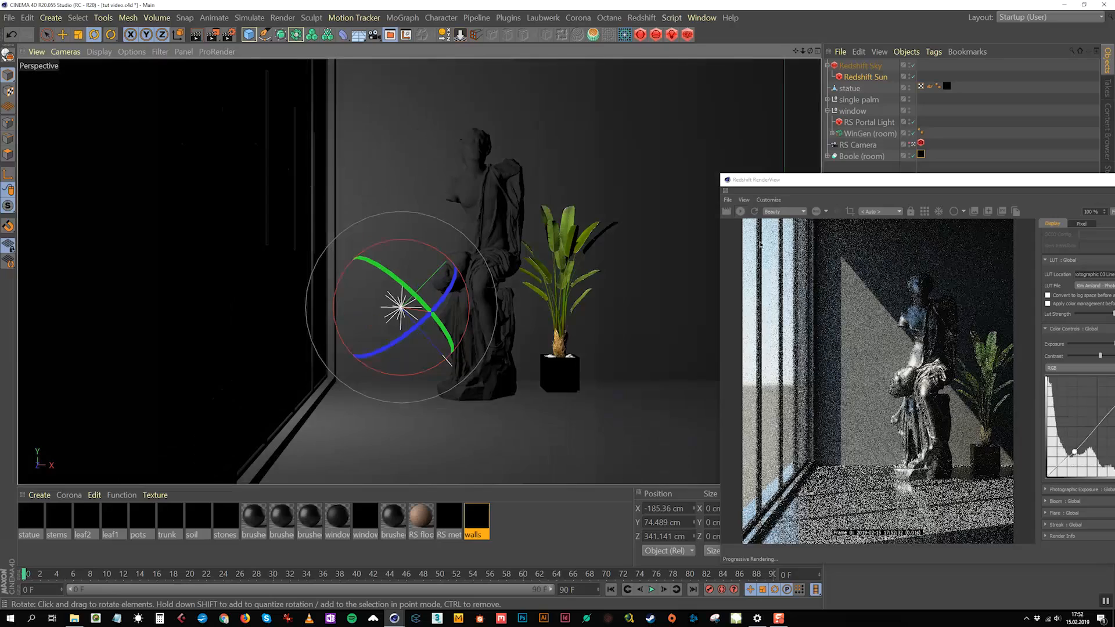
click(744, 199)
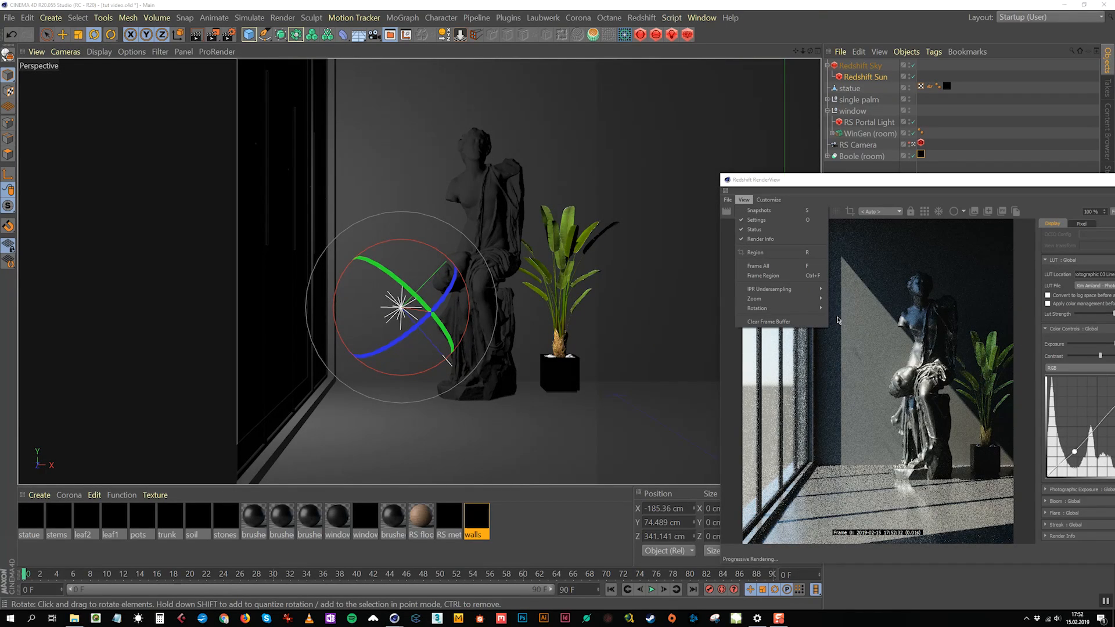
click(491, 8)
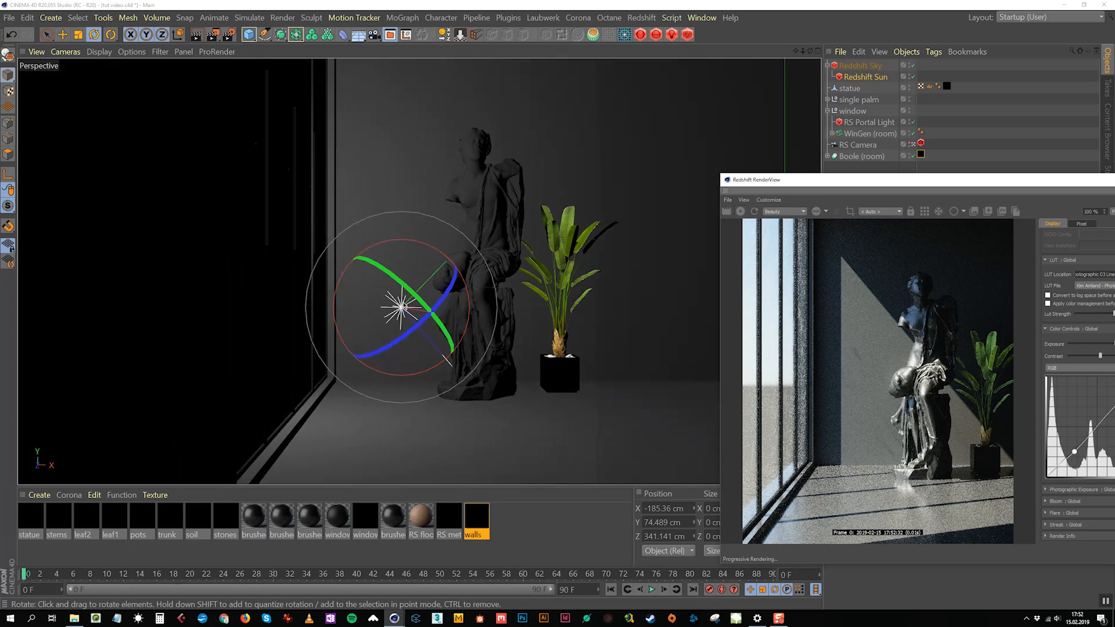
drag(429, 317, 433, 323)
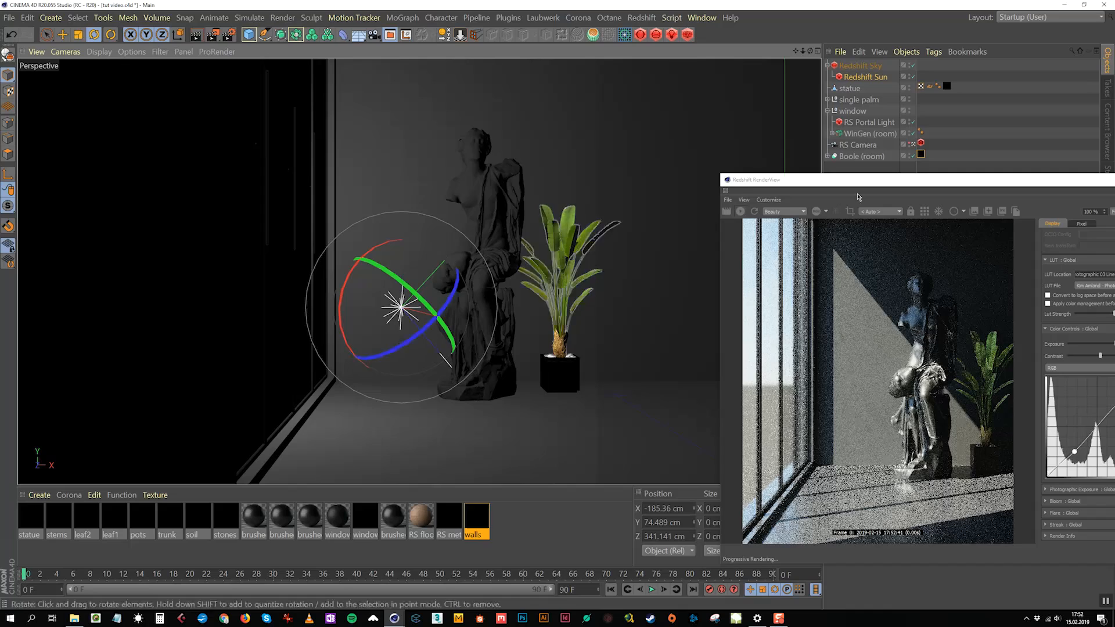
Step: Reframe the camera view slightly around the statue and palm, and move the render view clear of the object list and attributes
drag(884, 185, 830, 125)
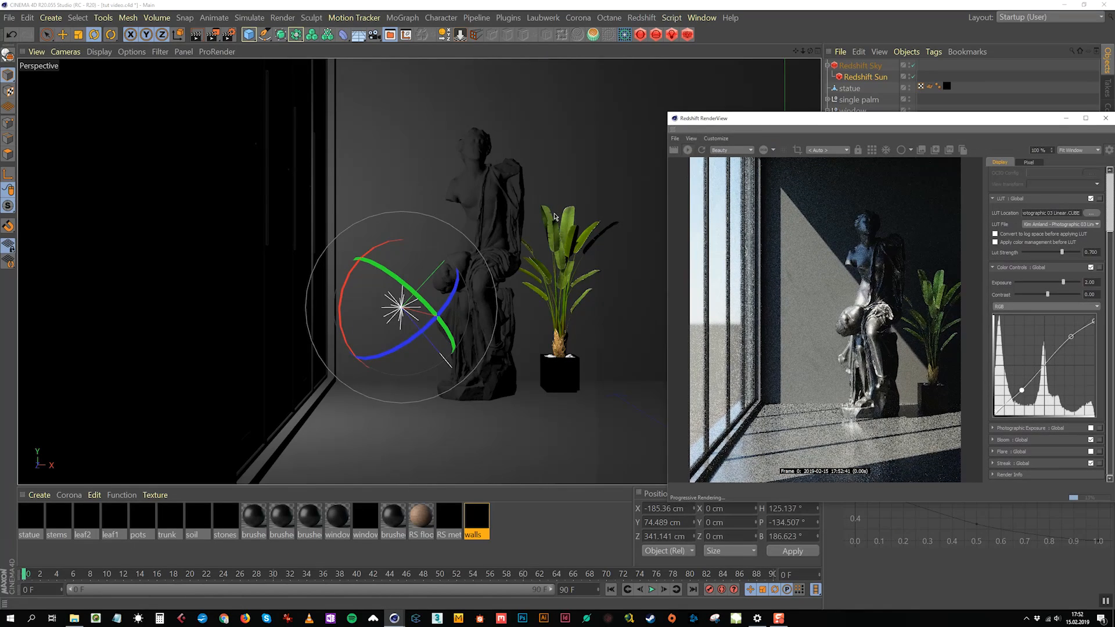
alt+drag(517, 258, 450, 302)
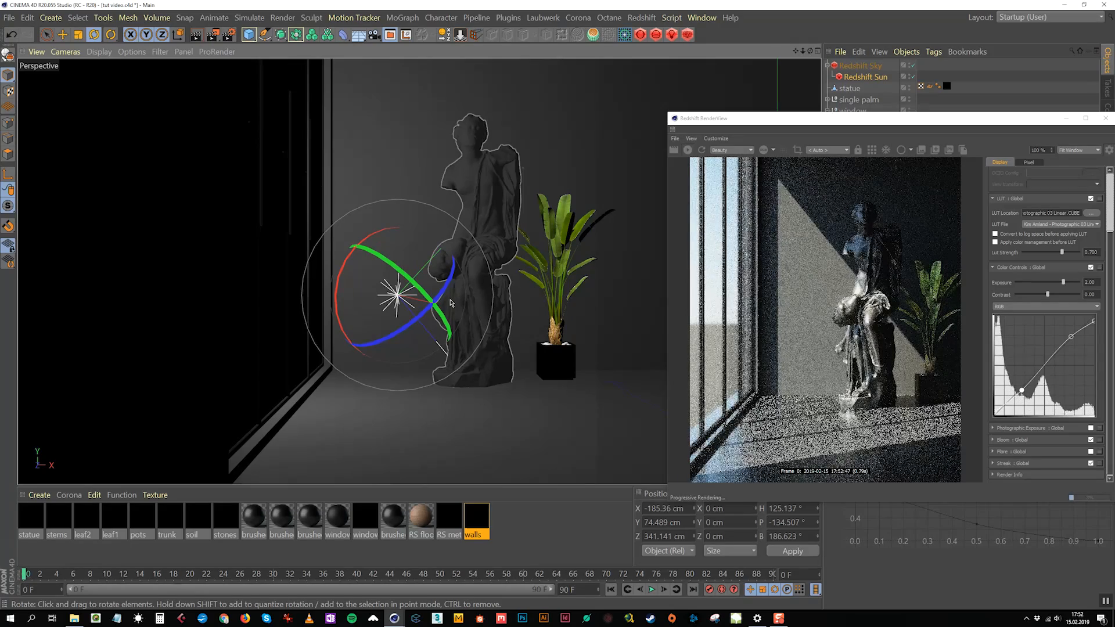
alt+drag(450, 303, 453, 304)
drag(872, 129, 504, 130)
Step: Set the Redshift Sky's turbidity to 7 and its saturation to 0.2
click(866, 77)
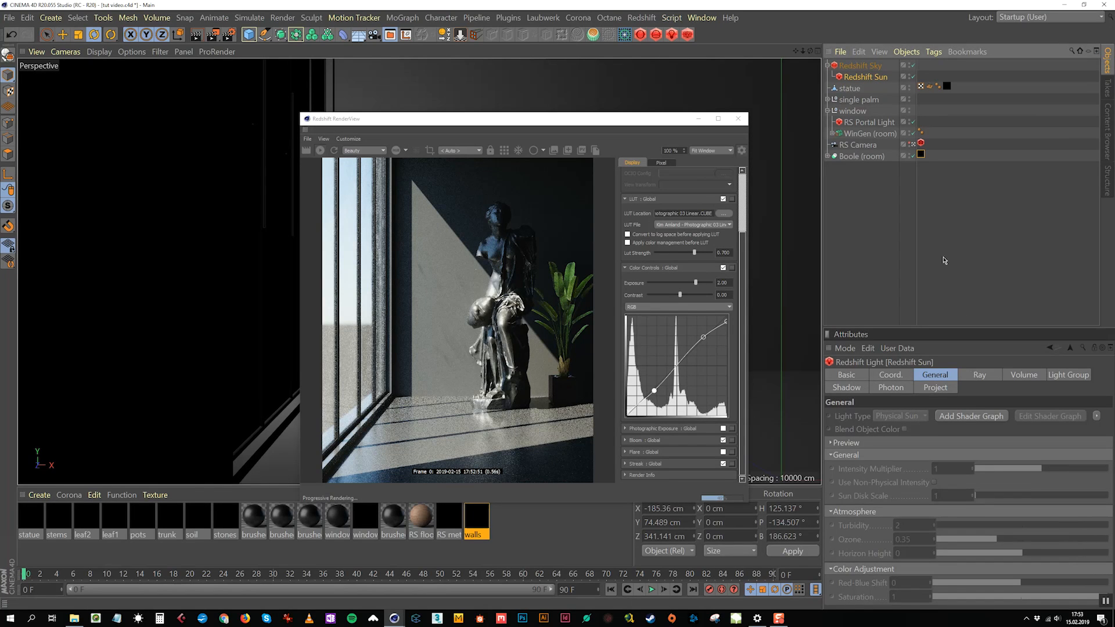
click(859, 66)
click(916, 376)
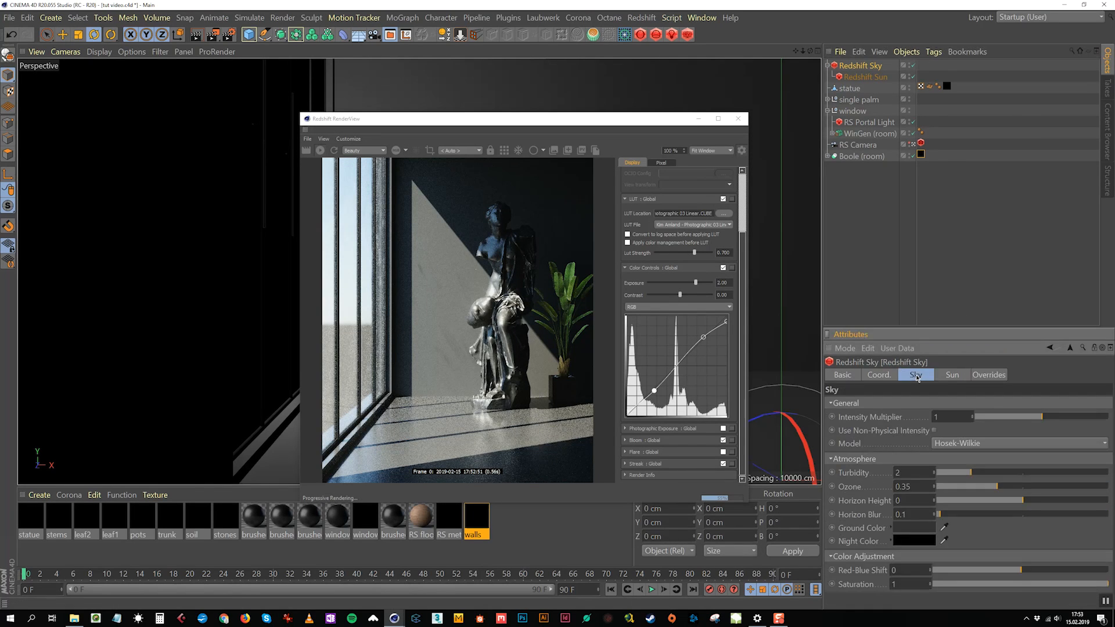
click(900, 473)
text(7)
key(Return)
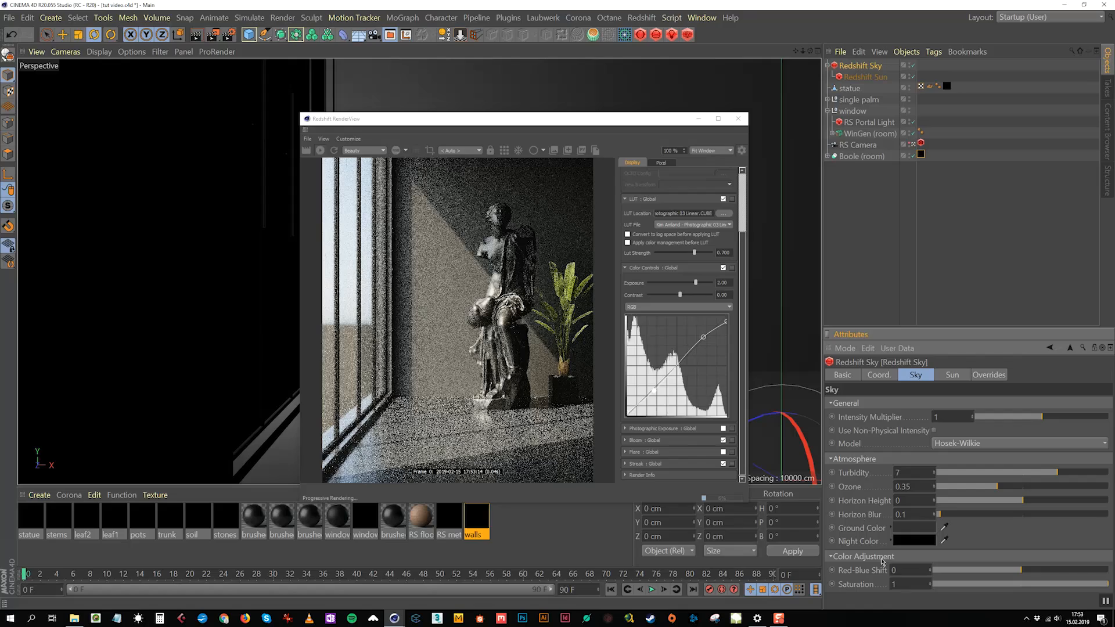
click(895, 585)
text(.2)
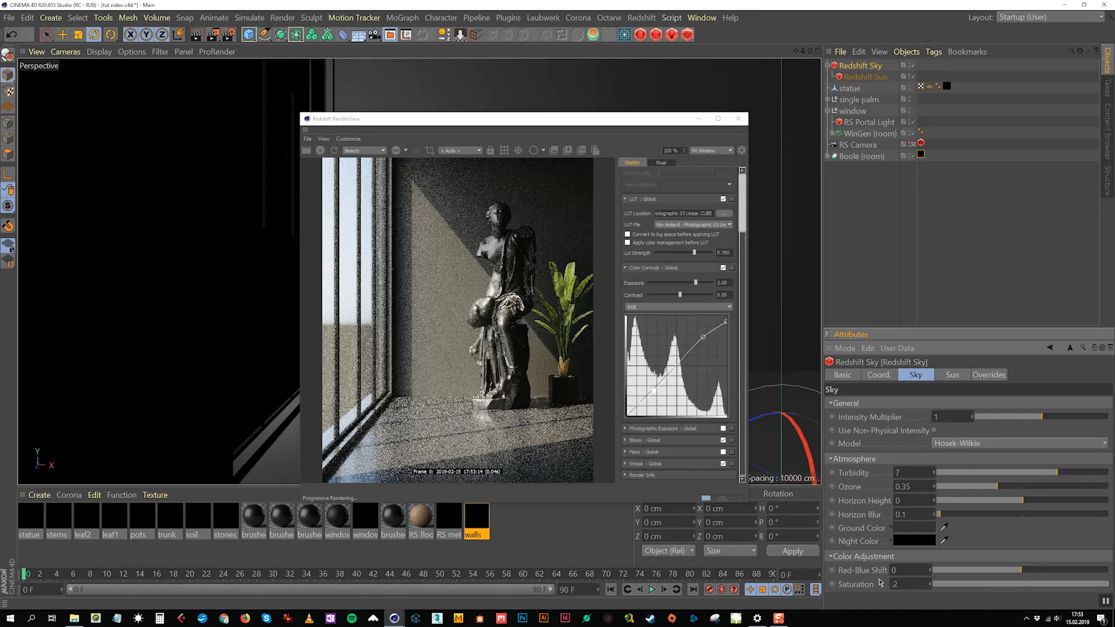
key(Return)
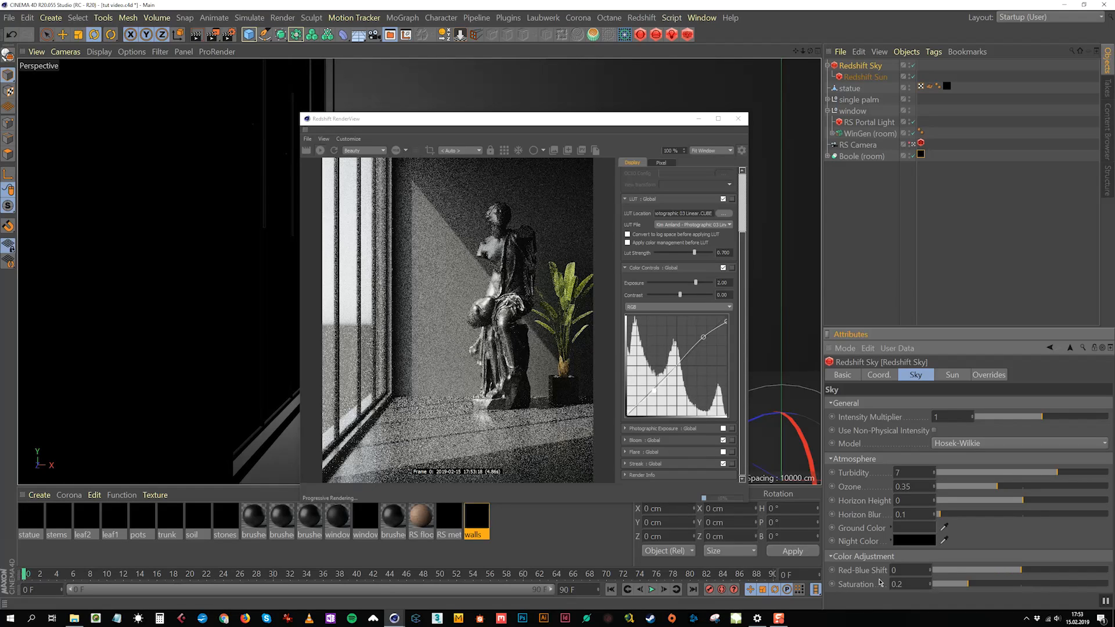
Step: Set the Redshift Sky's horizon height to -0.5 and its intensity multiplier to 1.2
click(902, 498)
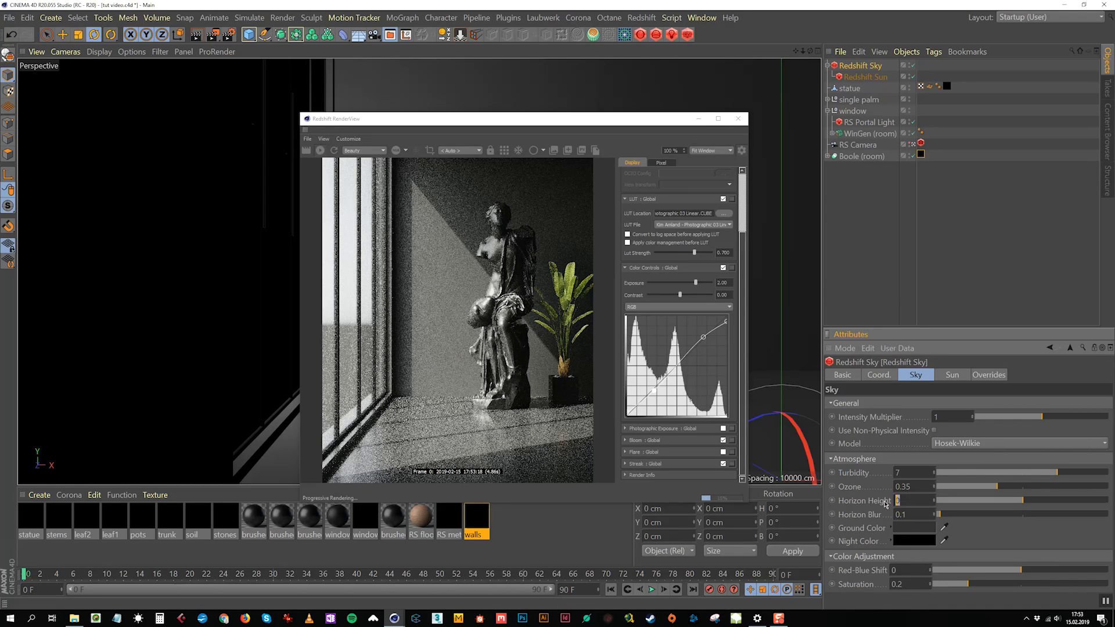
text(-.5)
key(Return)
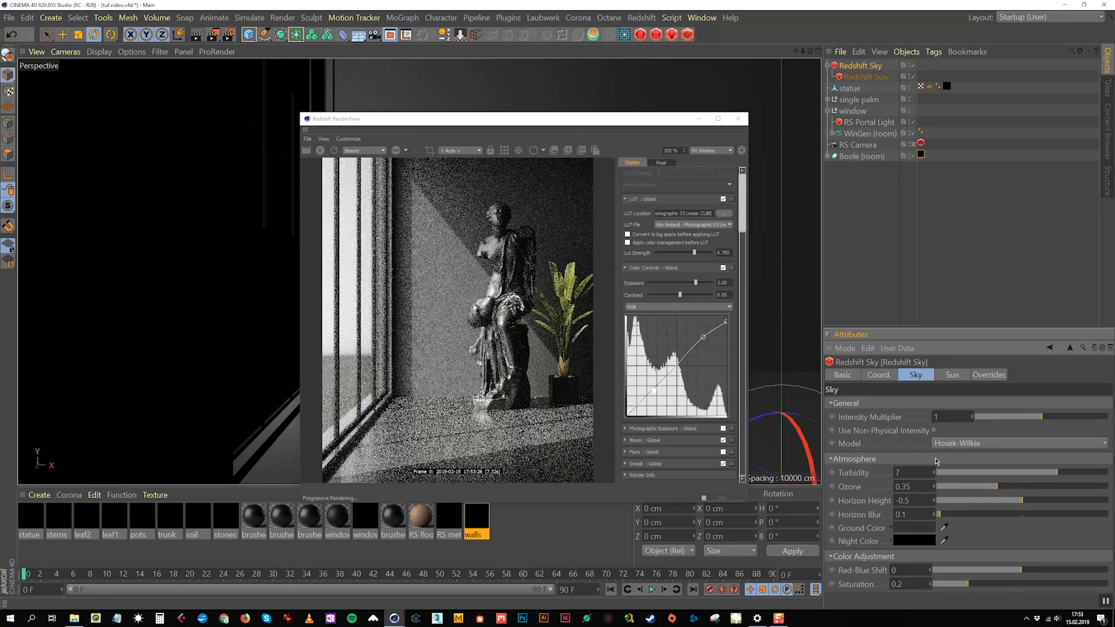
click(955, 417)
text(1.2)
key(Return)
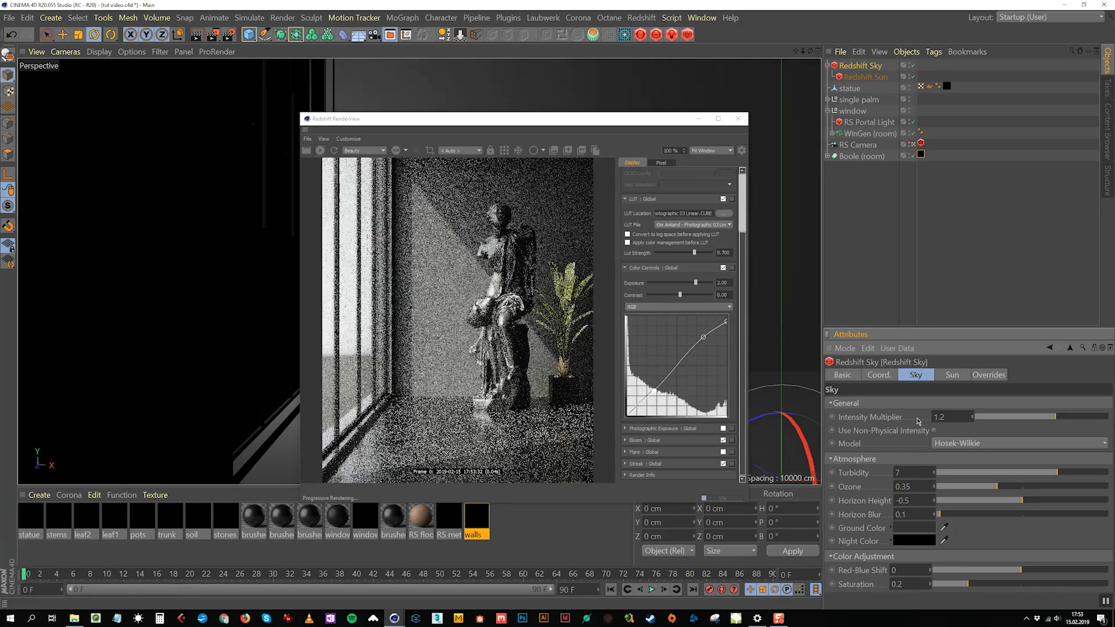
Step: Soften the Redshift Sun's shadows, trying a softness of 10 and settling on 20
click(953, 376)
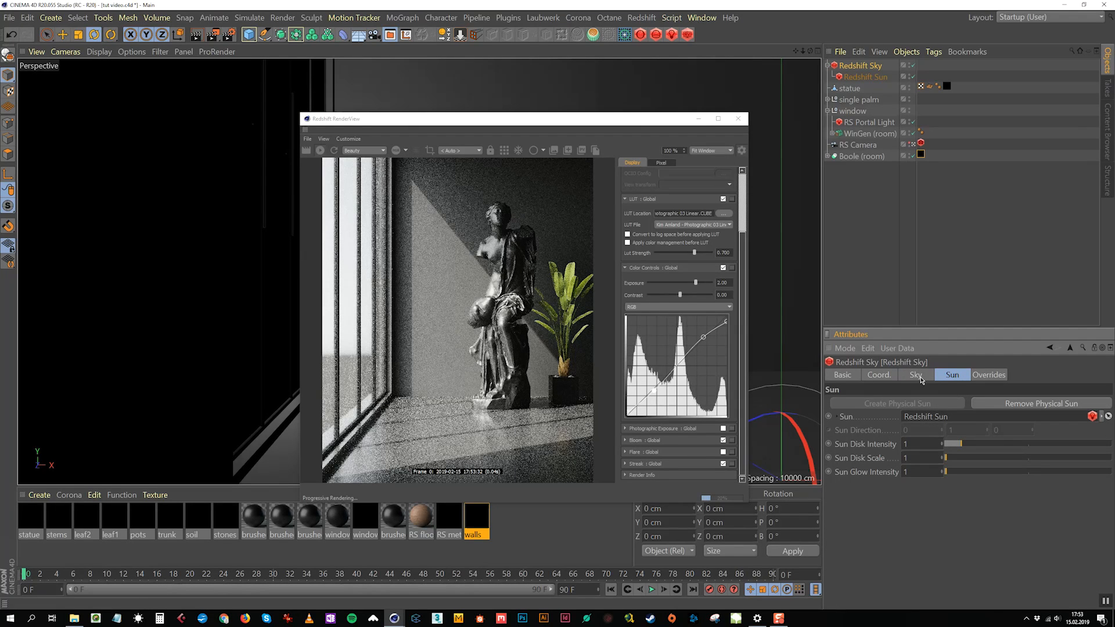
click(917, 376)
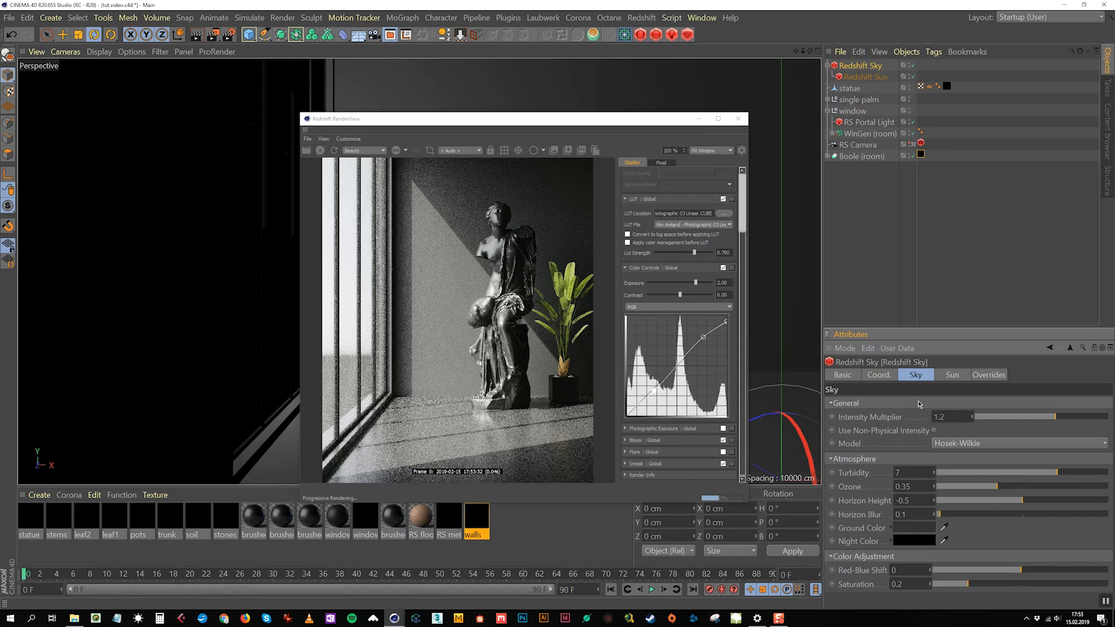
click(865, 76)
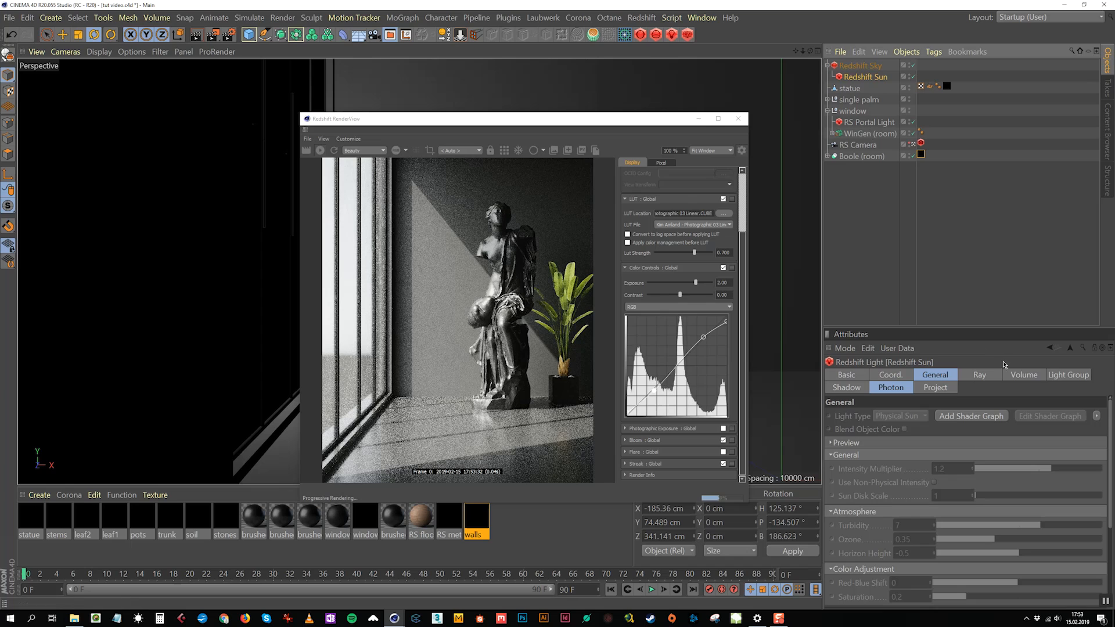
click(847, 388)
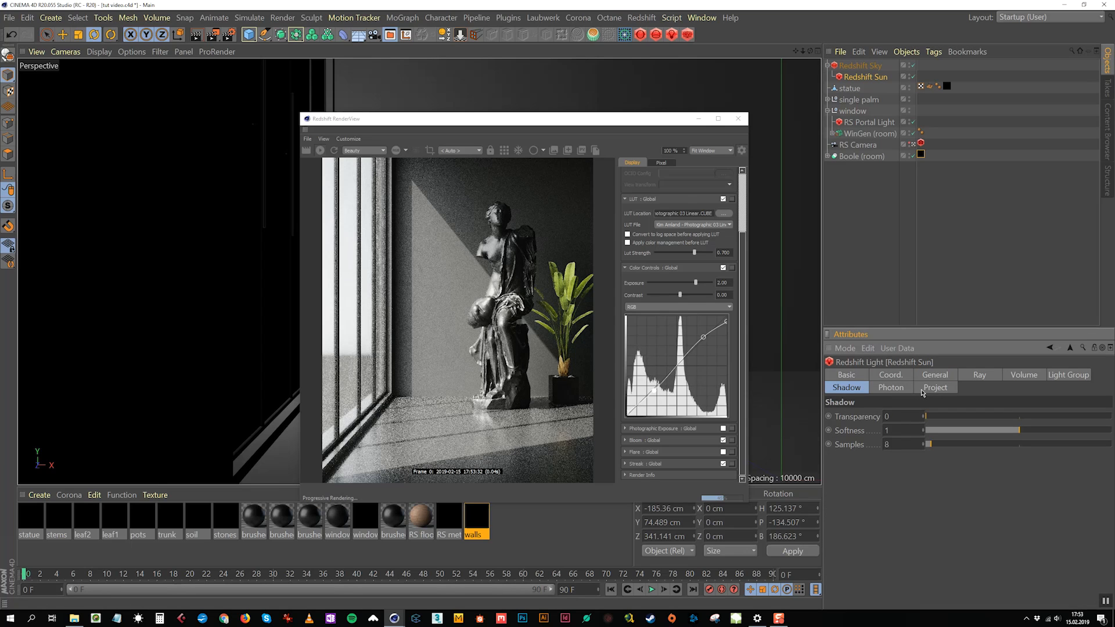
key(Tab)
text(10)
key(Return)
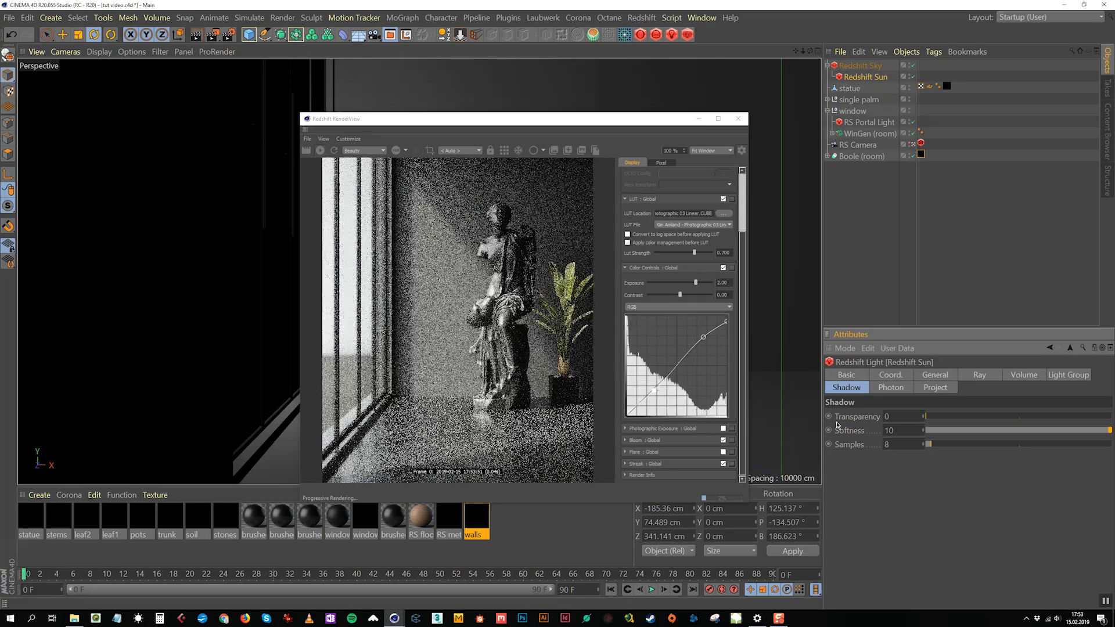
click(900, 428)
text(20)
key(Return)
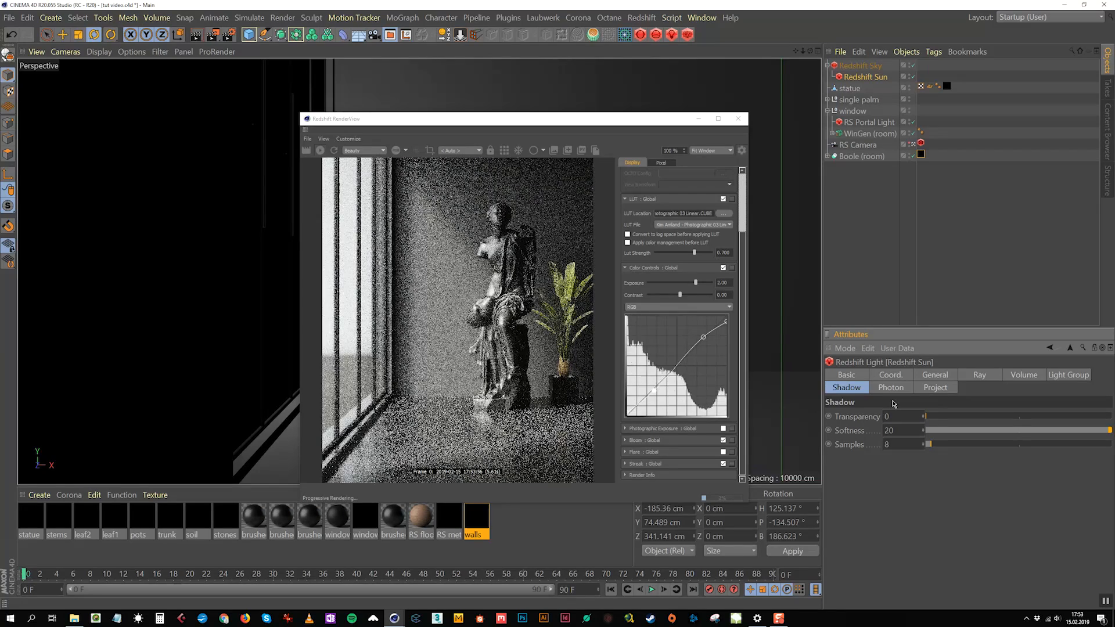
Step: Set the Redshift Sun's diffuse and glossy ray scales to 0.3
click(979, 375)
text(0.3)
key(Return)
click(924, 461)
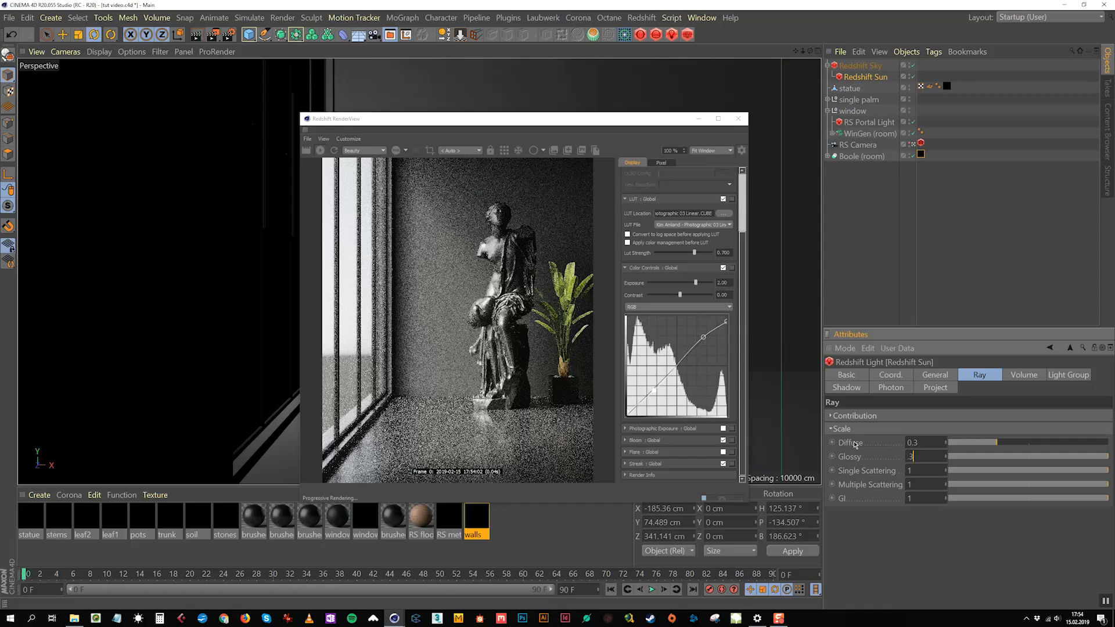
key(Return)
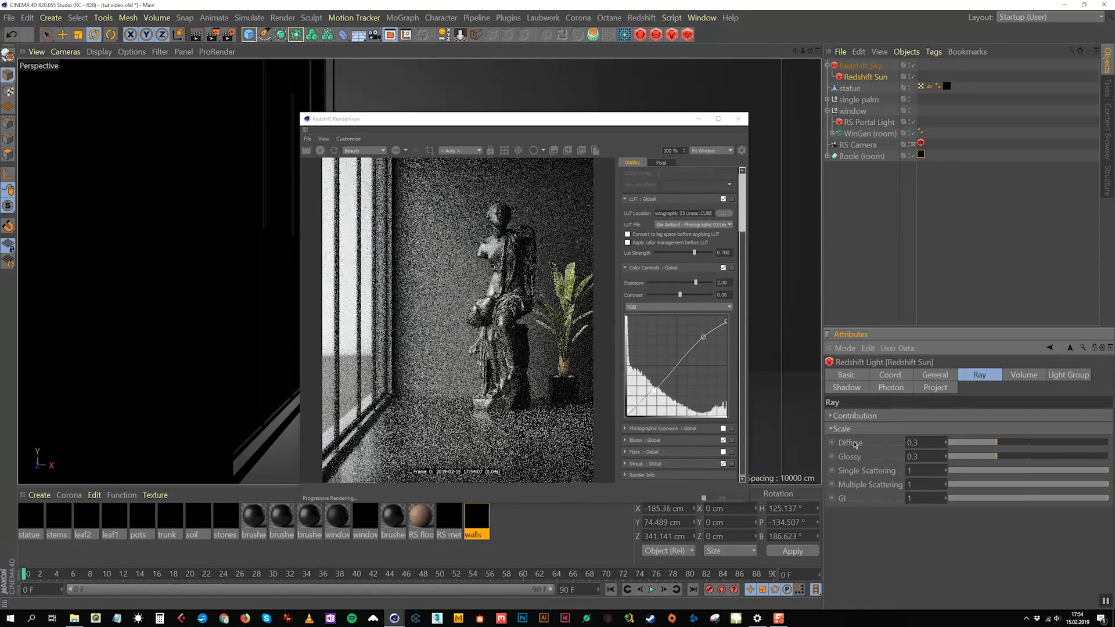
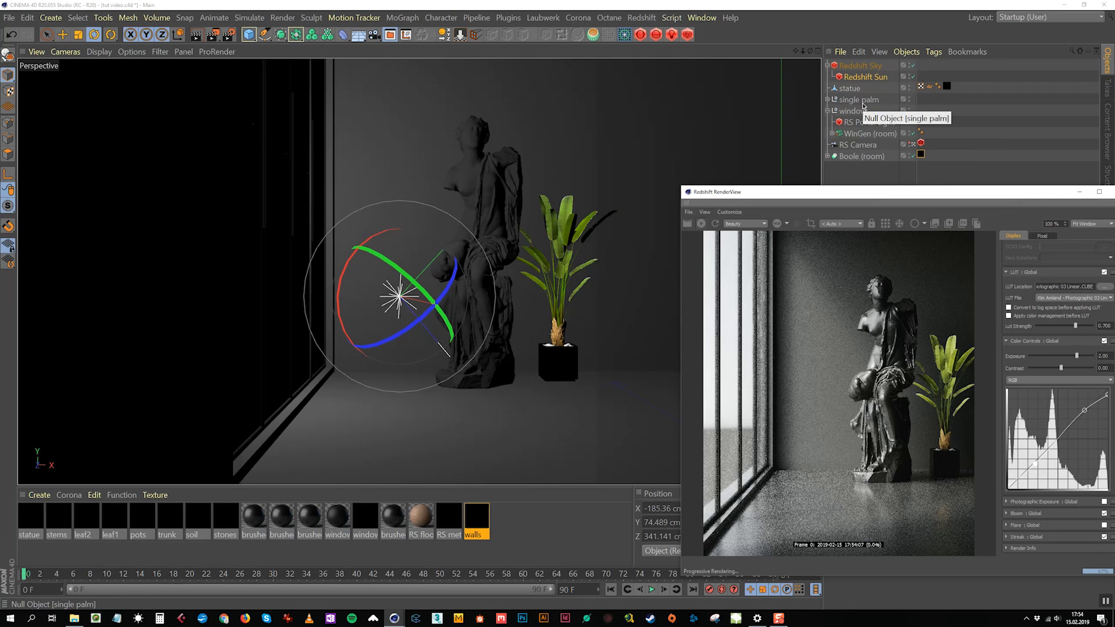
Step: Move the single palm along X to about -194 cm, between the window and the statue, then adjust the statue's placement slightly
click(861, 100)
click(62, 34)
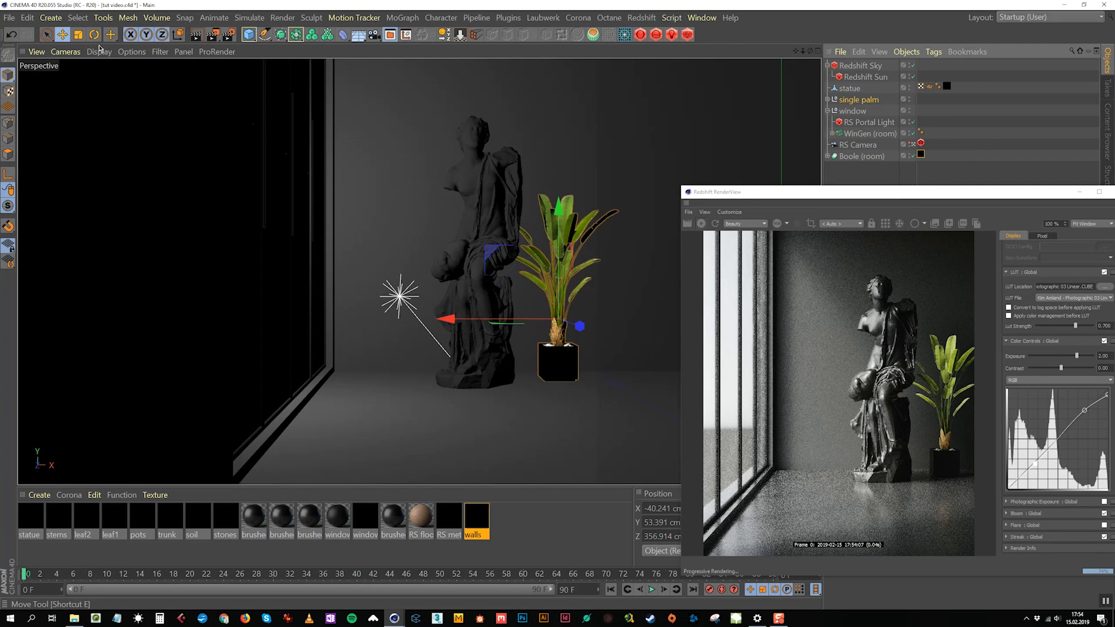
drag(456, 322, 296, 320)
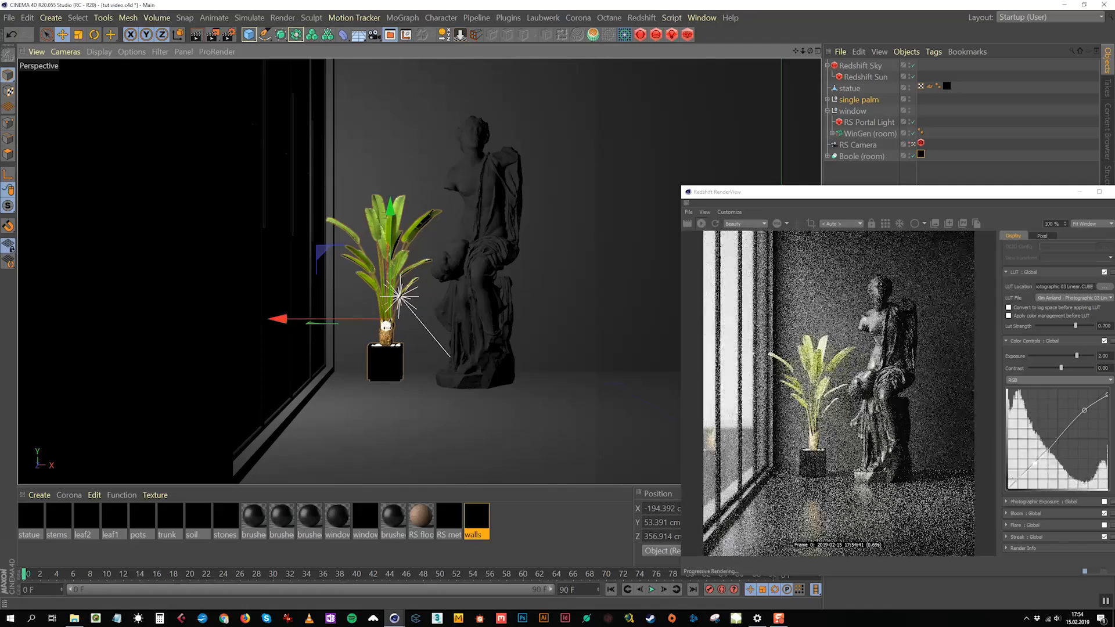
click(482, 325)
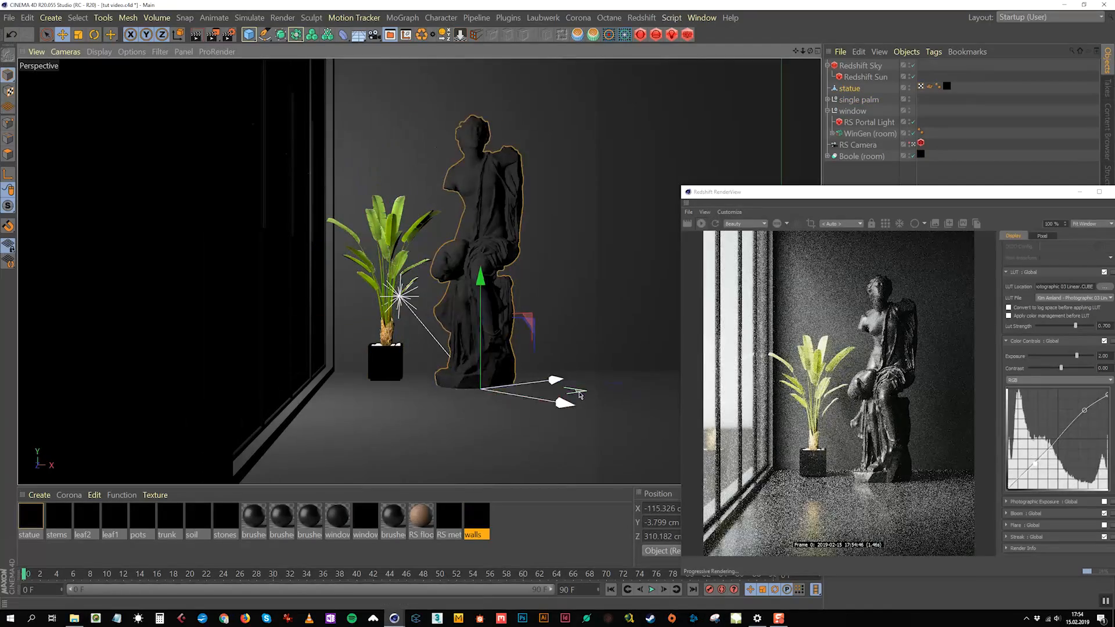
drag(579, 395, 578, 393)
click(882, 176)
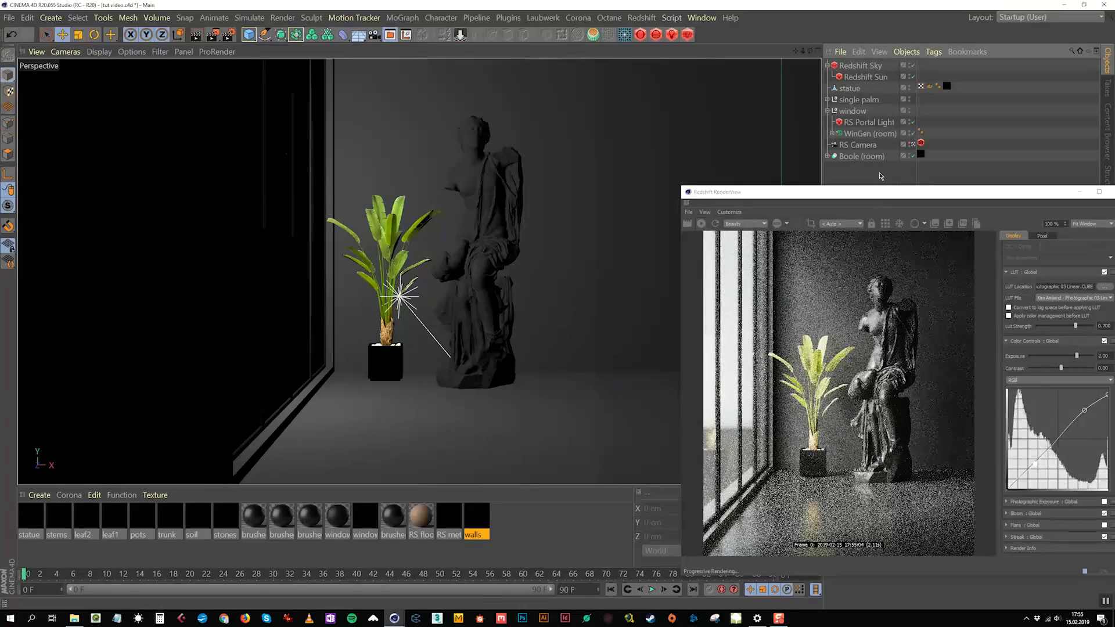
Step: Apply the RS floor shader material to the selected floor polygon of the room object inside the Boole
drag(835, 192, 806, 248)
click(828, 157)
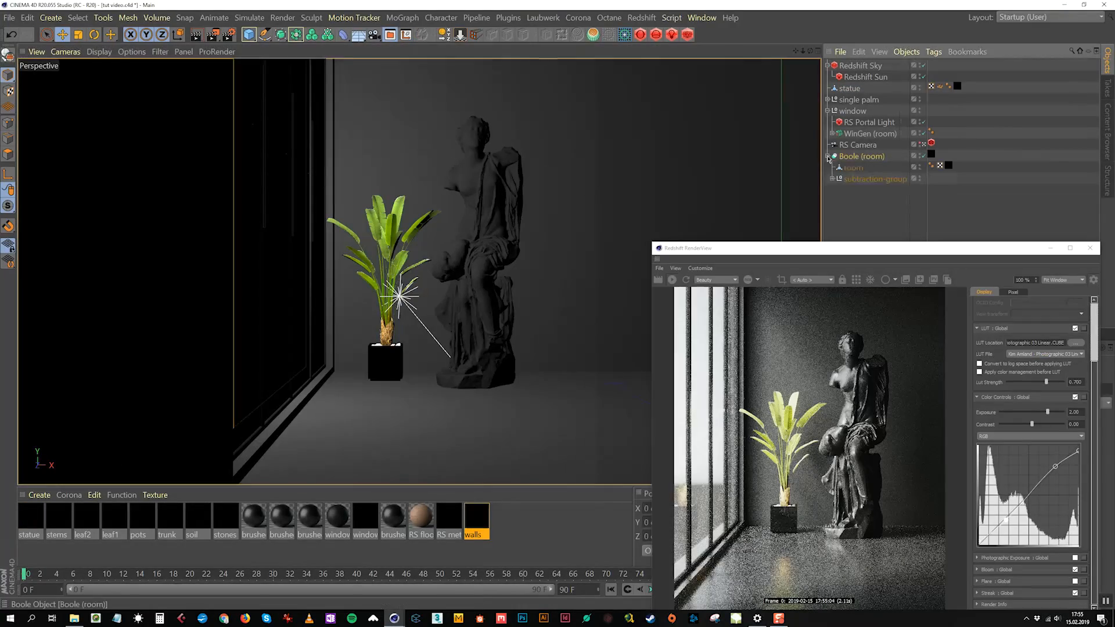
click(853, 168)
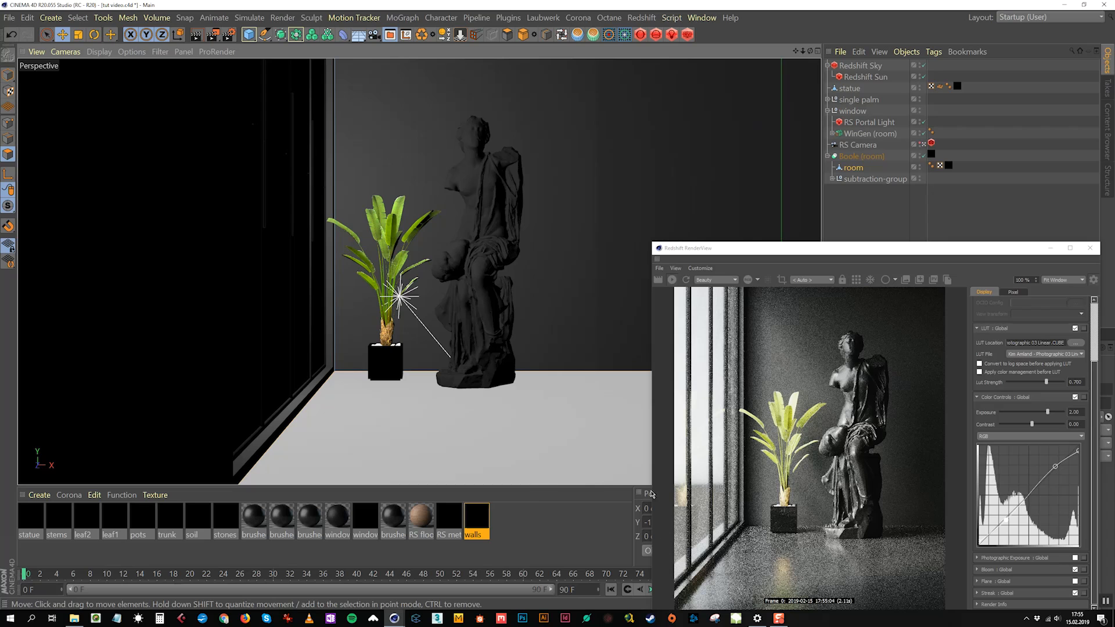
right_click(431, 519)
click(474, 369)
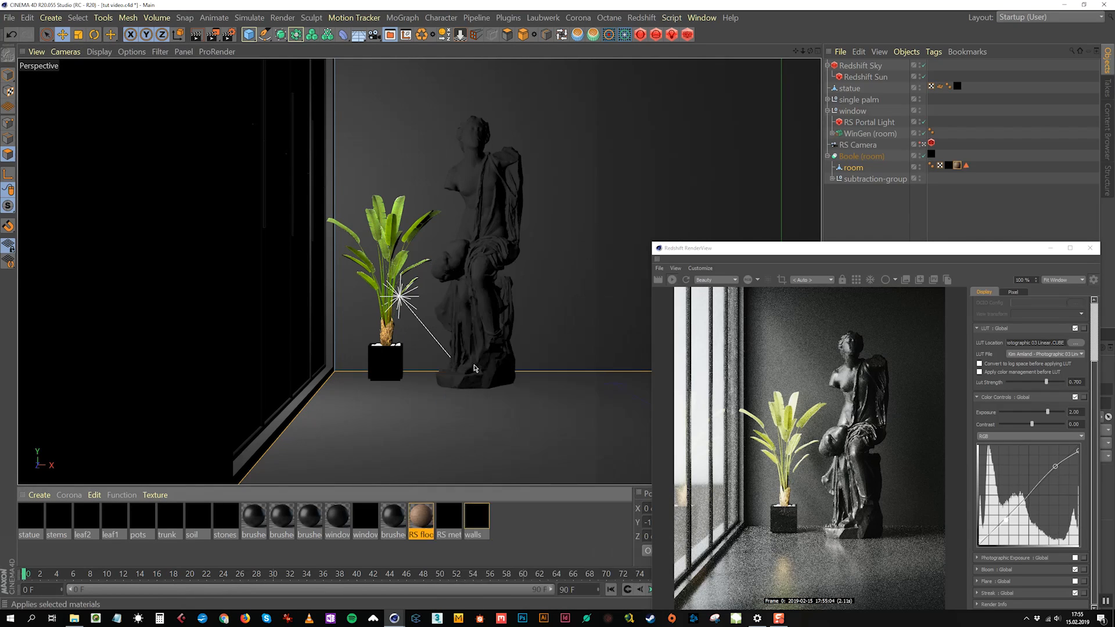
drag(685, 248, 298, 93)
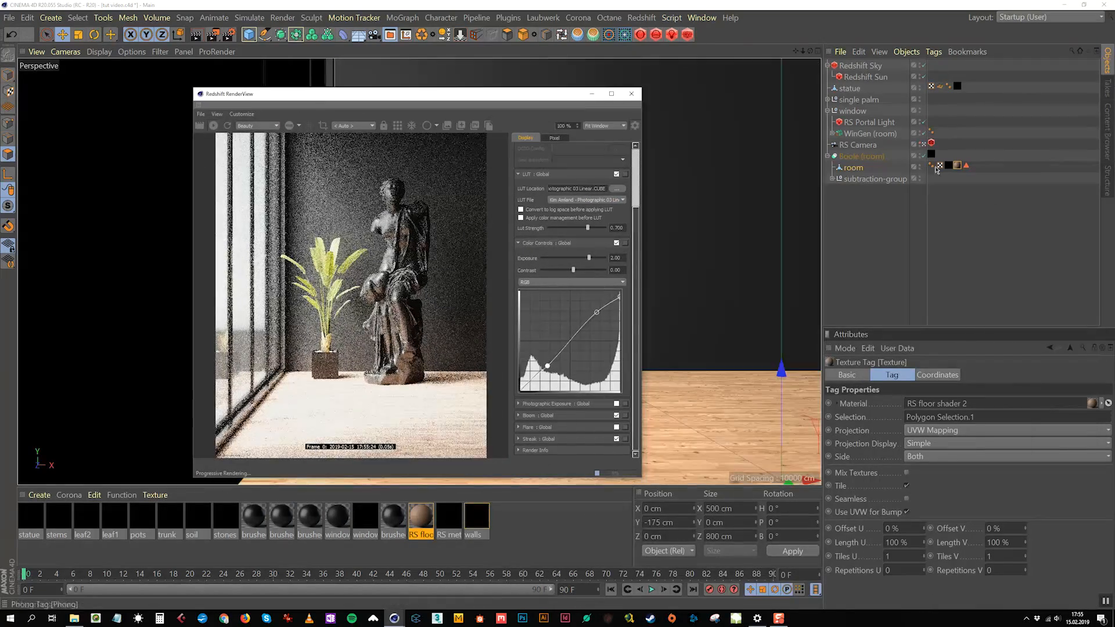
Step: Set the floor material's texture projection on the room object to Cubic
click(958, 166)
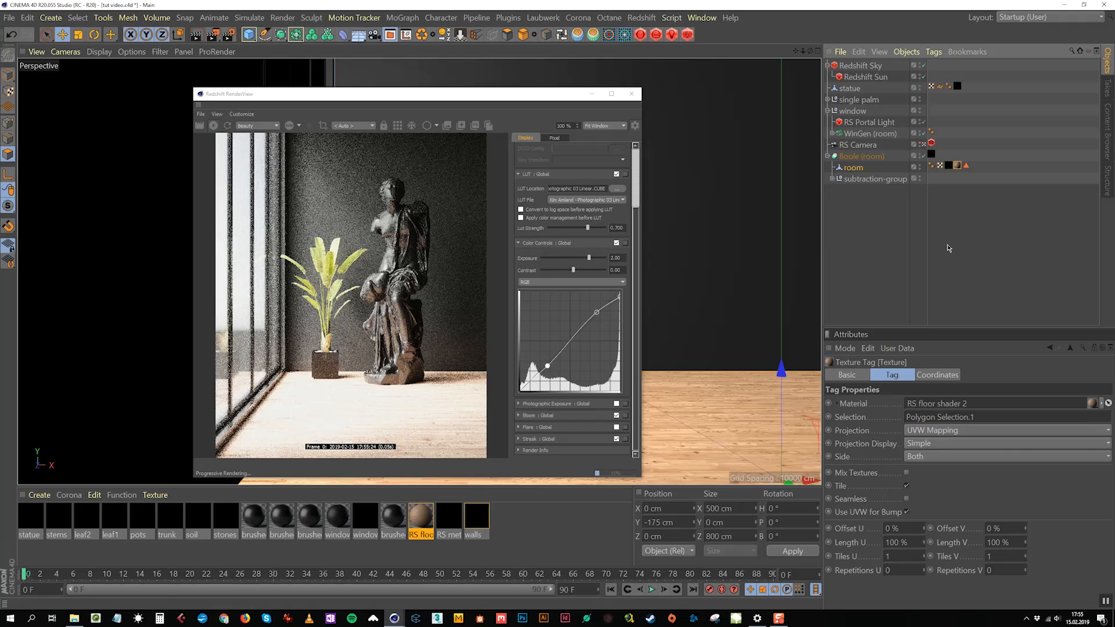
click(924, 429)
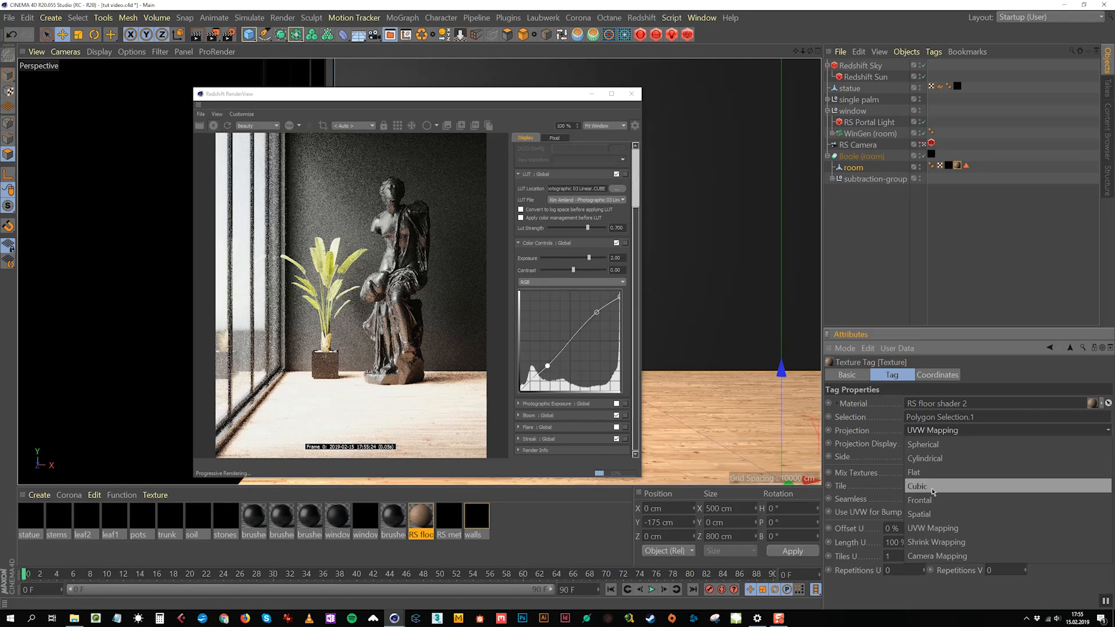
click(932, 492)
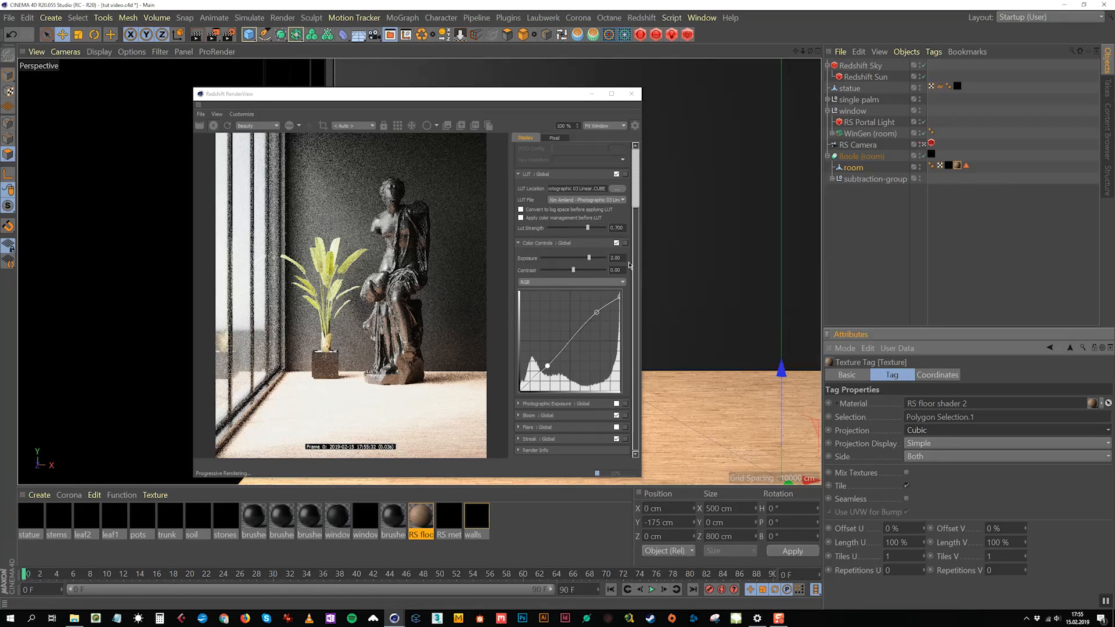
Step: Enable Photographic Exposure in the RenderView and set its film speed to ISO 80
click(520, 404)
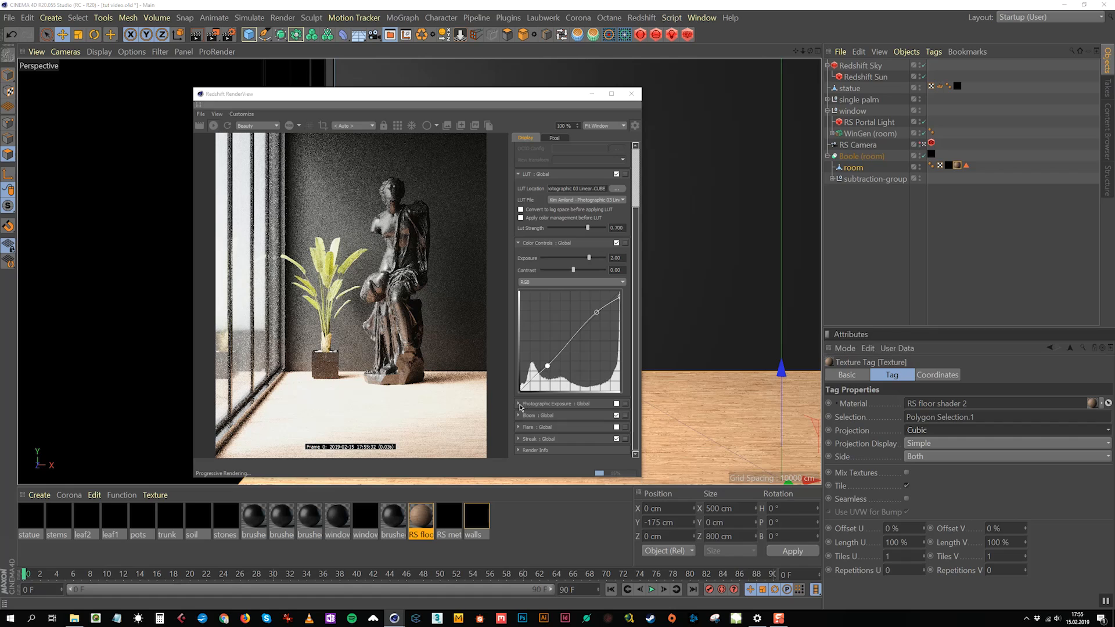
scroll(637, 363, down, 4)
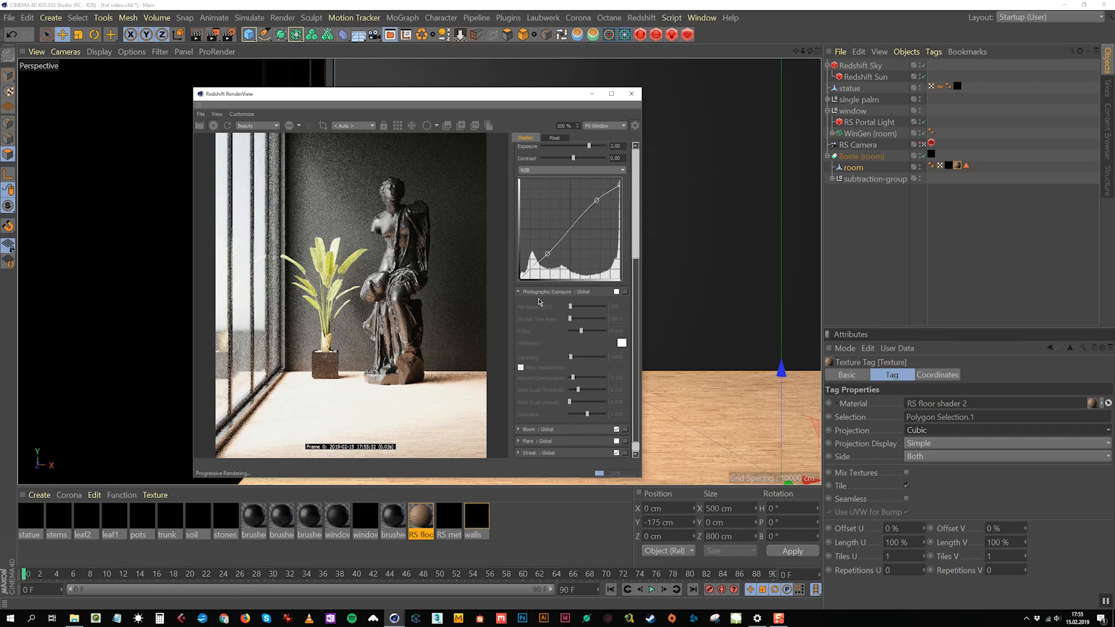
click(616, 292)
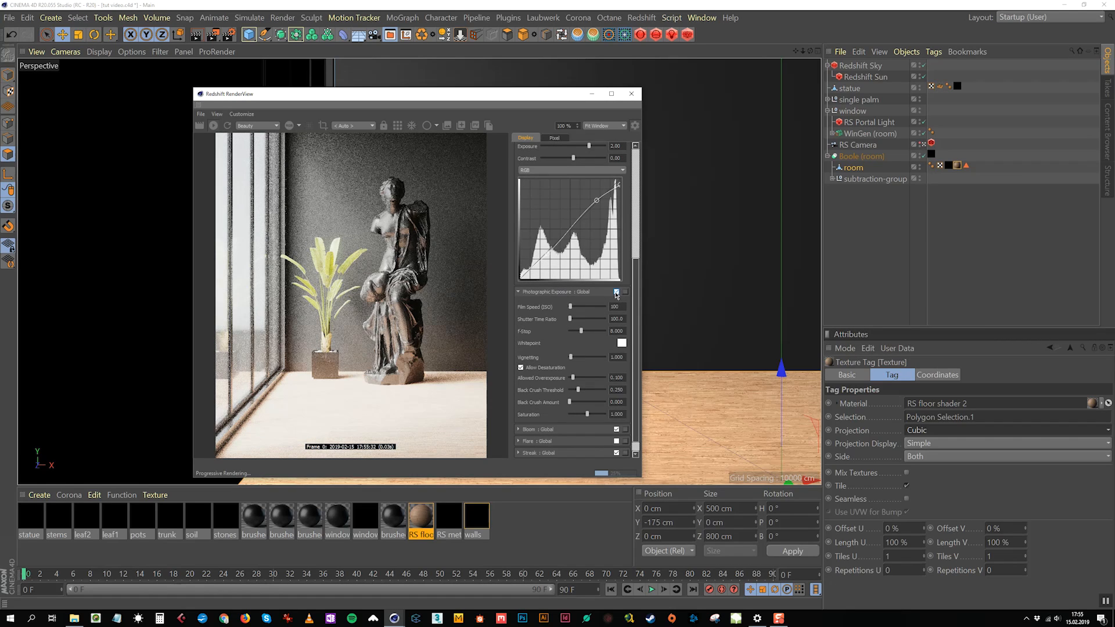
drag(623, 309, 601, 310)
text(30)
key(Return)
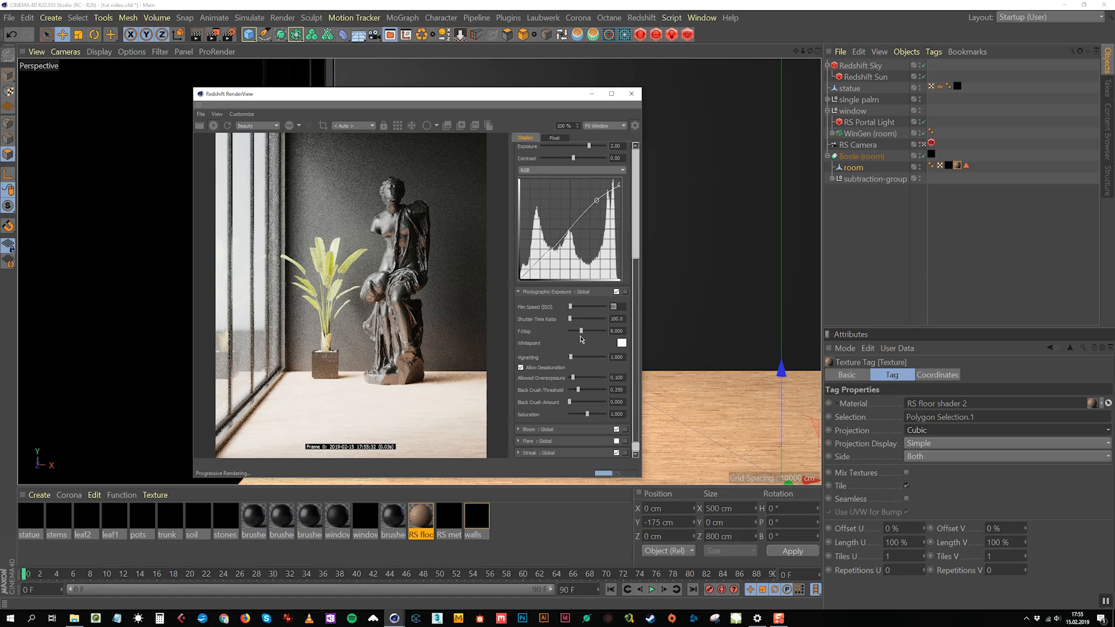
text(80)
Step: Set the Photographic Exposure's allowed overexposure to 0.02
click(538, 370)
double_click(617, 378)
text(0.02)
key(Return)
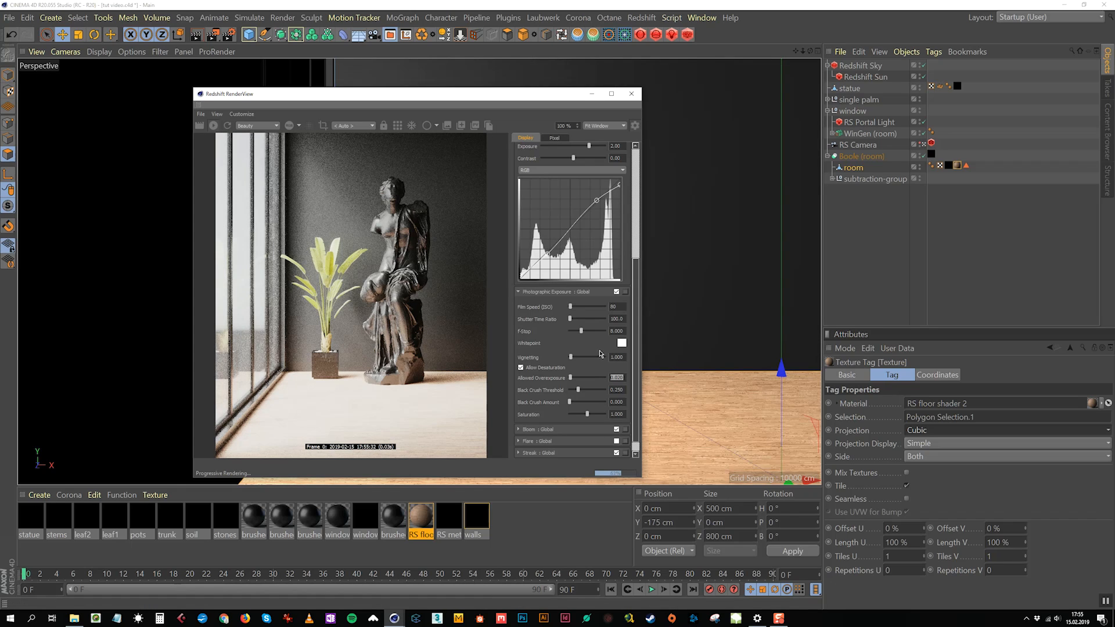
Step: Reduce the RenderView's Color Controls exposure, trying 1 and 0 and settling on 0.5
double_click(615, 146)
text(1)
key(Return)
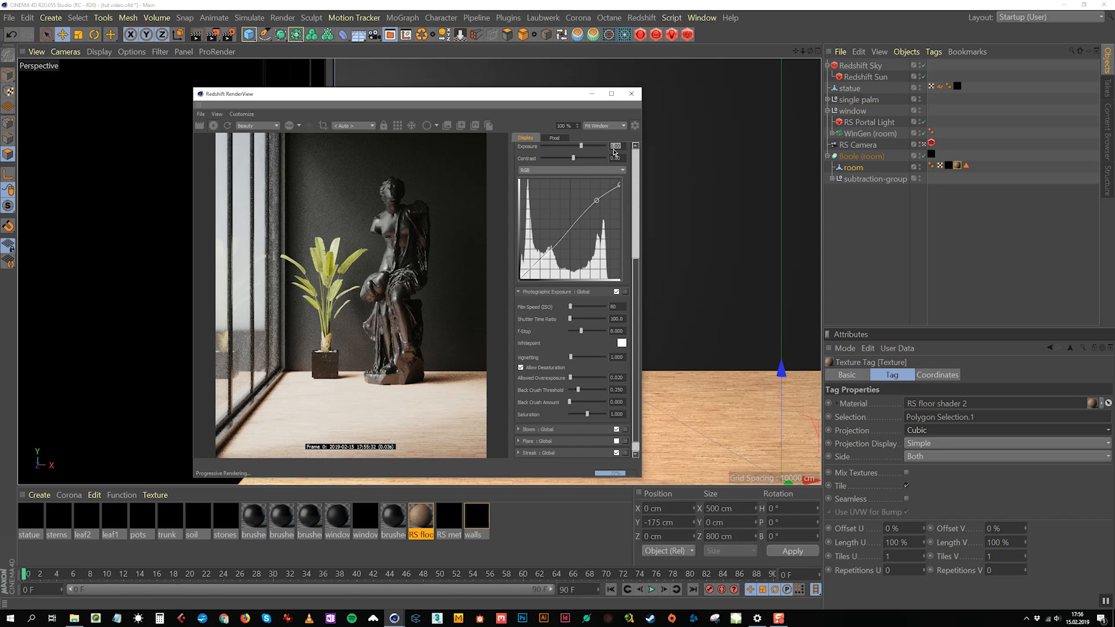
text(0)
key(Return)
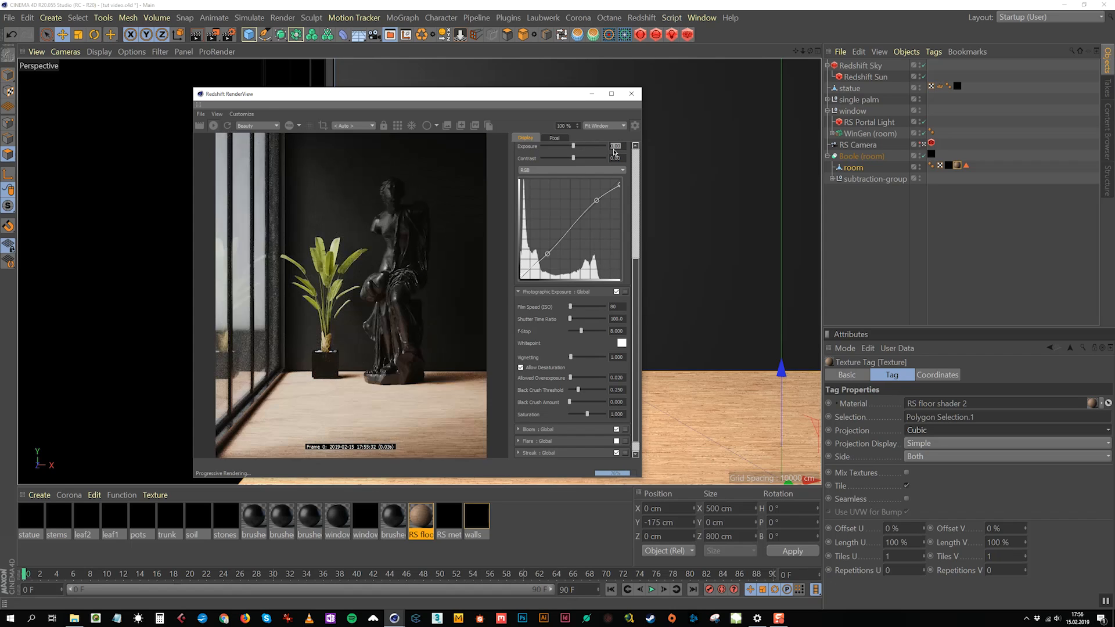
text(1)
key(Return)
text(0)
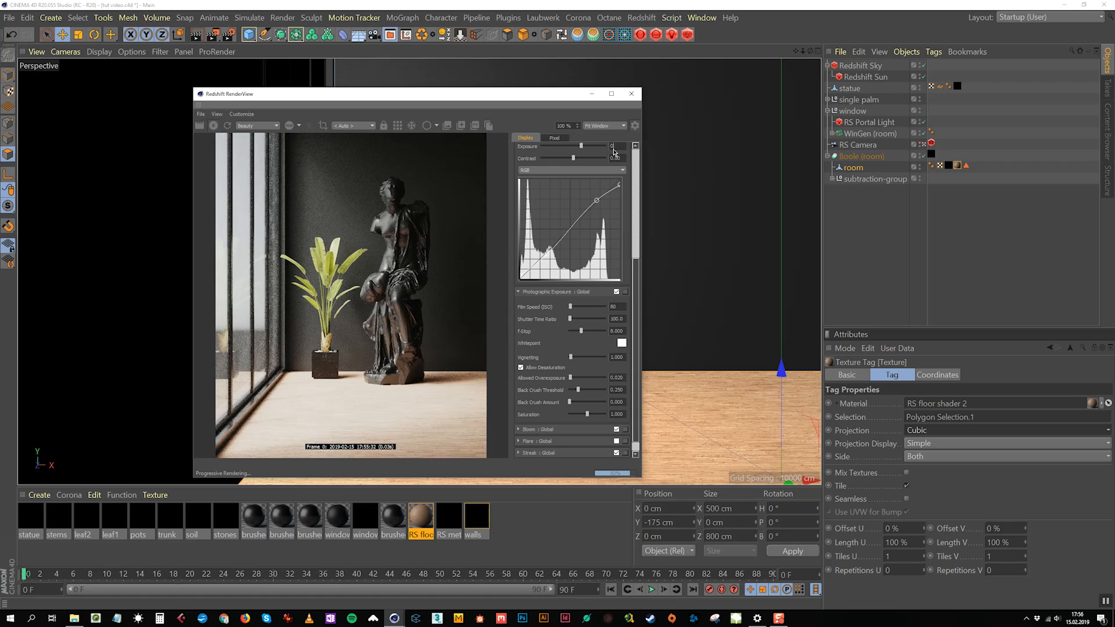
text(.5)
key(Return)
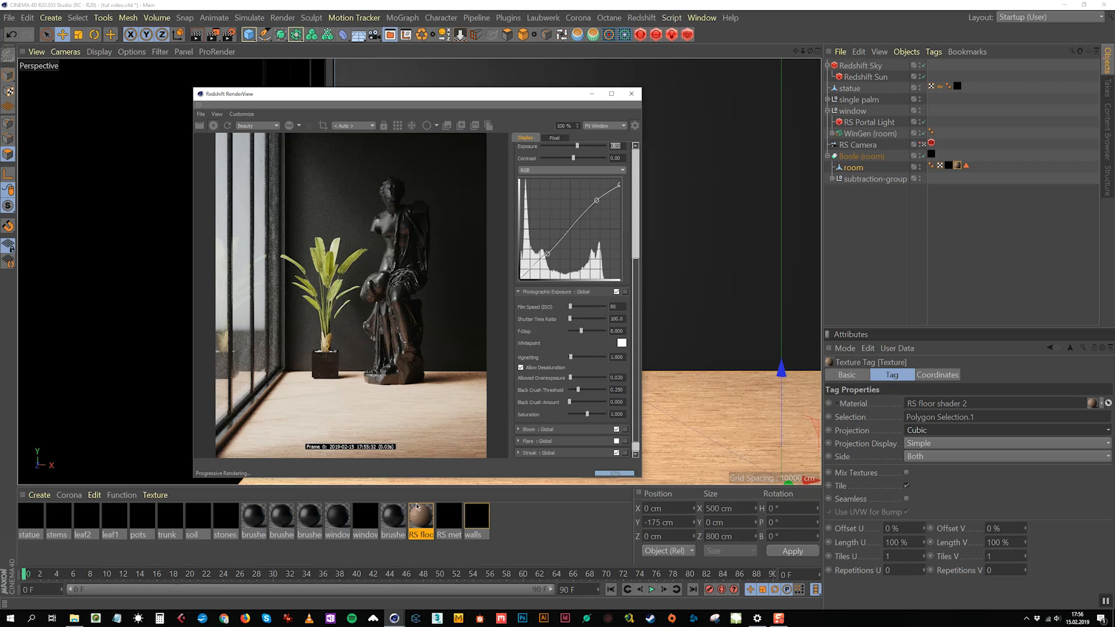
Step: Enlarge the floor texture by changing its U and V lengths, trying 300% and settling on 400%, keeping Cubic projection
click(909, 542)
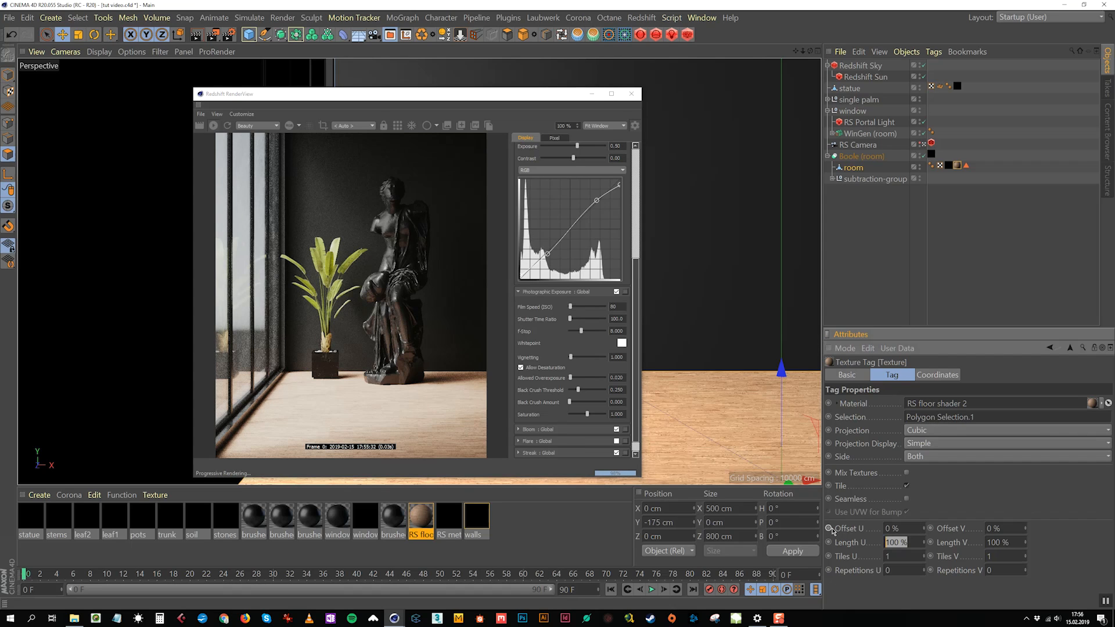
text(300)
key(Return)
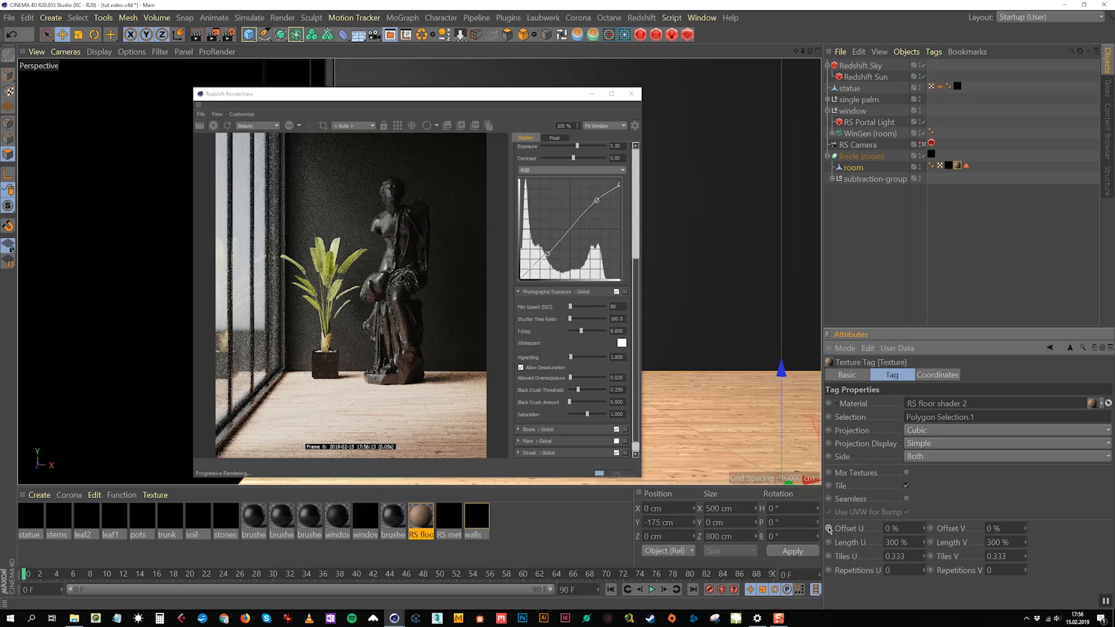
click(901, 542)
text(400)
key(Return)
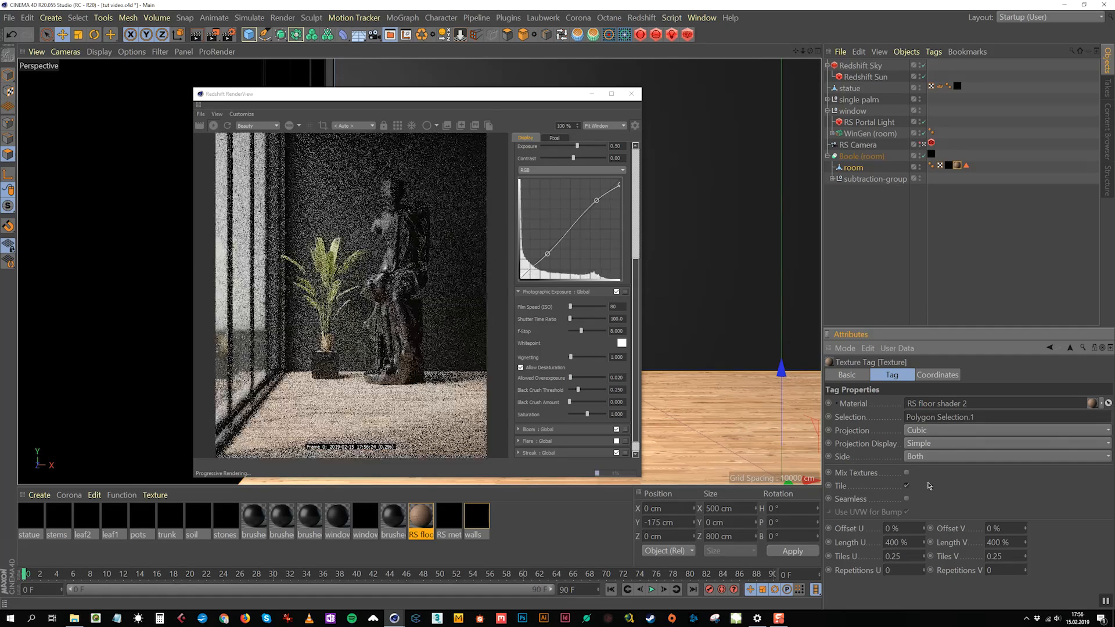
click(941, 430)
click(943, 436)
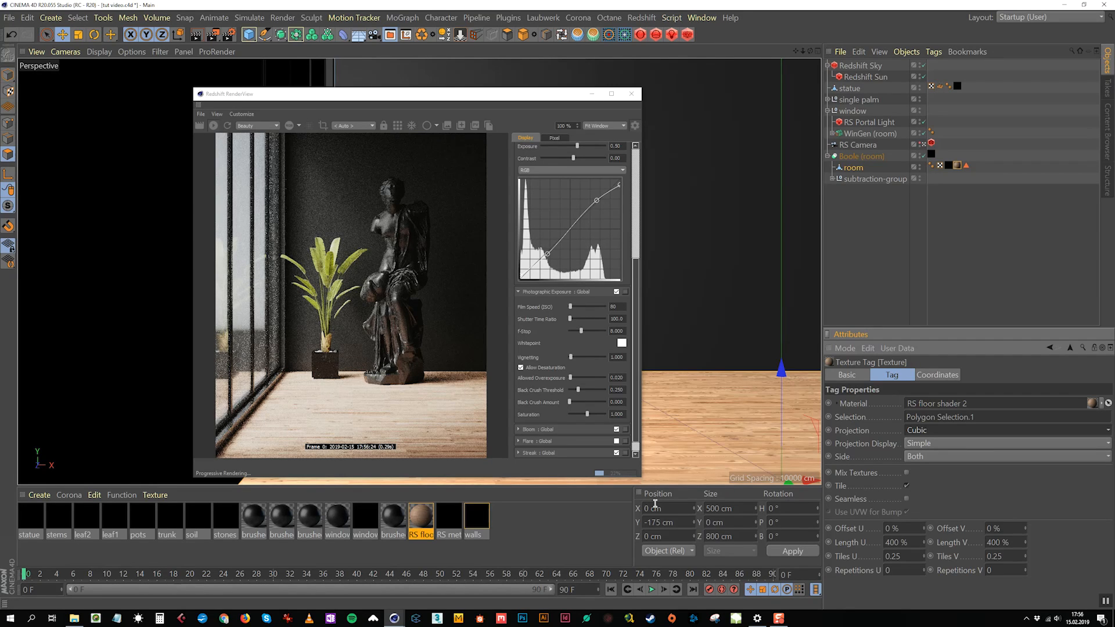
Step: Rotate the Redshift Sun to about 135.3° heading, -141.1° pitch and 194.9° bank
click(865, 76)
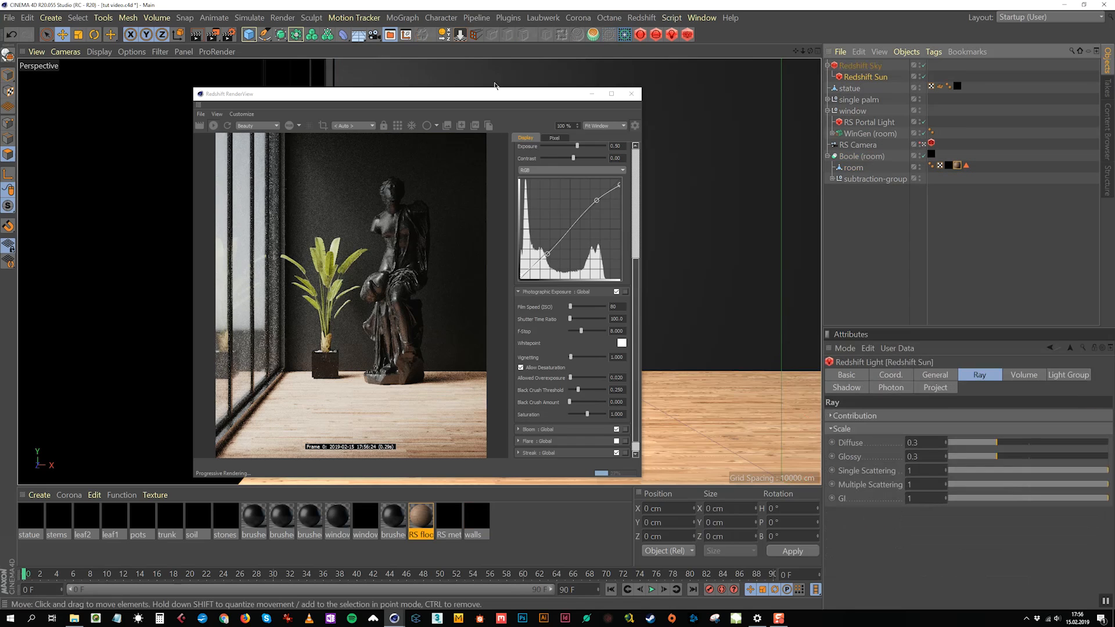
drag(479, 97, 887, 123)
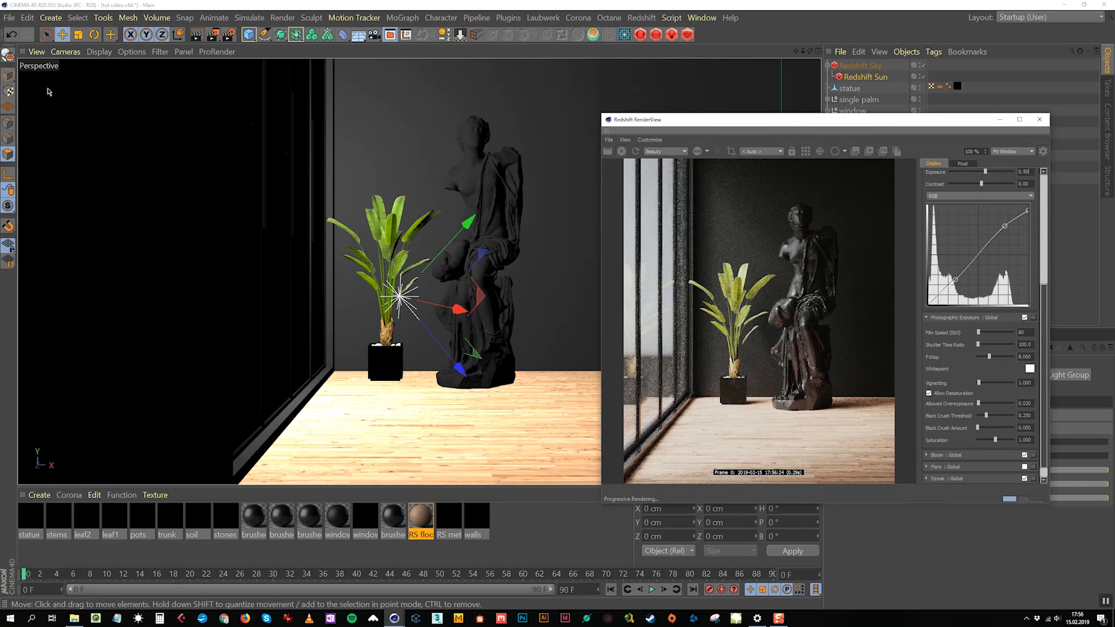
key(r)
drag(430, 303, 432, 306)
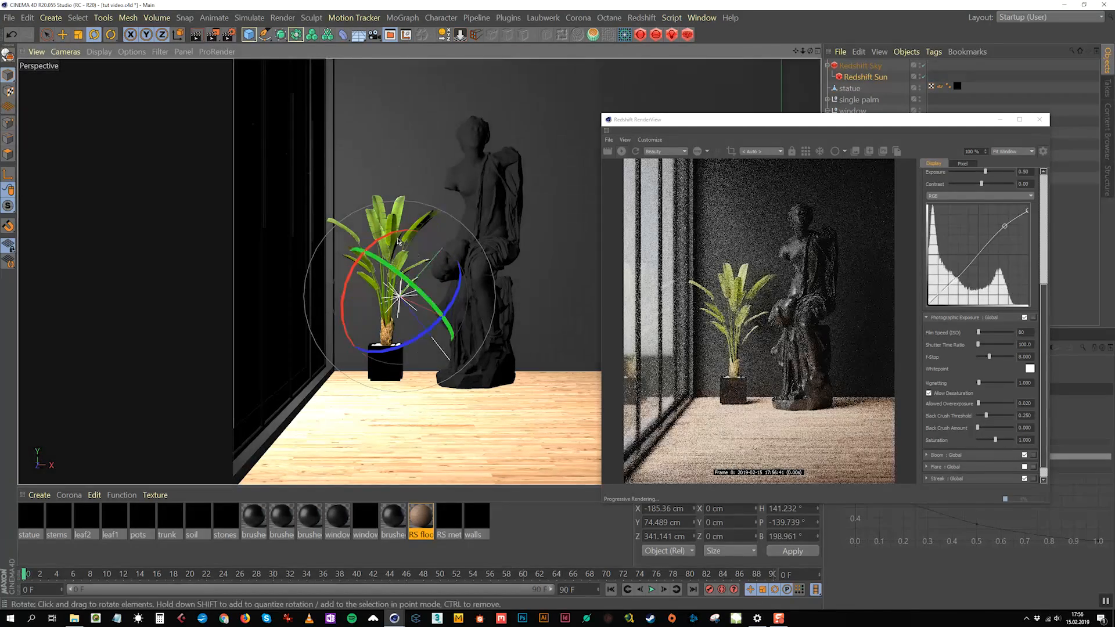
drag(387, 238, 390, 240)
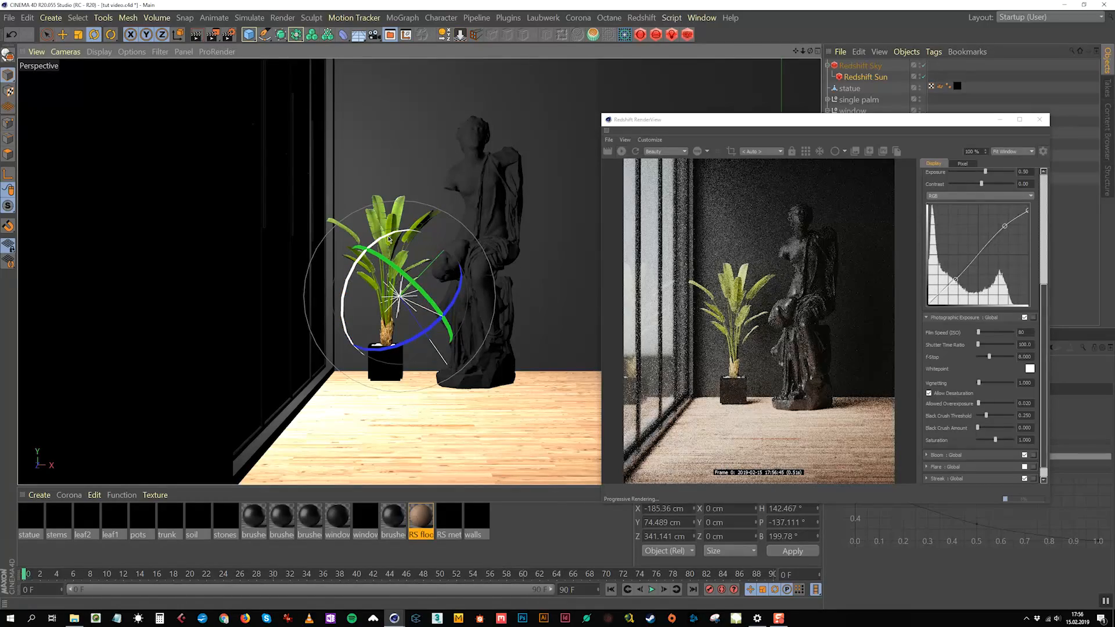
drag(388, 239, 353, 274)
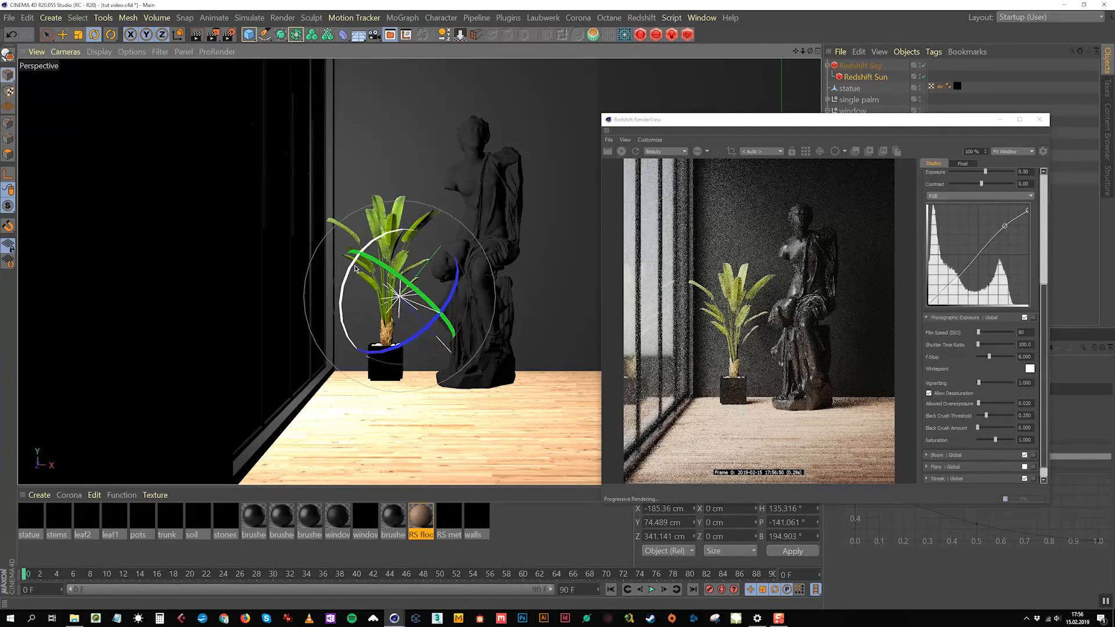
Step: Set the Photographic Exposure's allowed overexposure to 0.2 and raise its film speed to brighten the render
drag(716, 120, 563, 124)
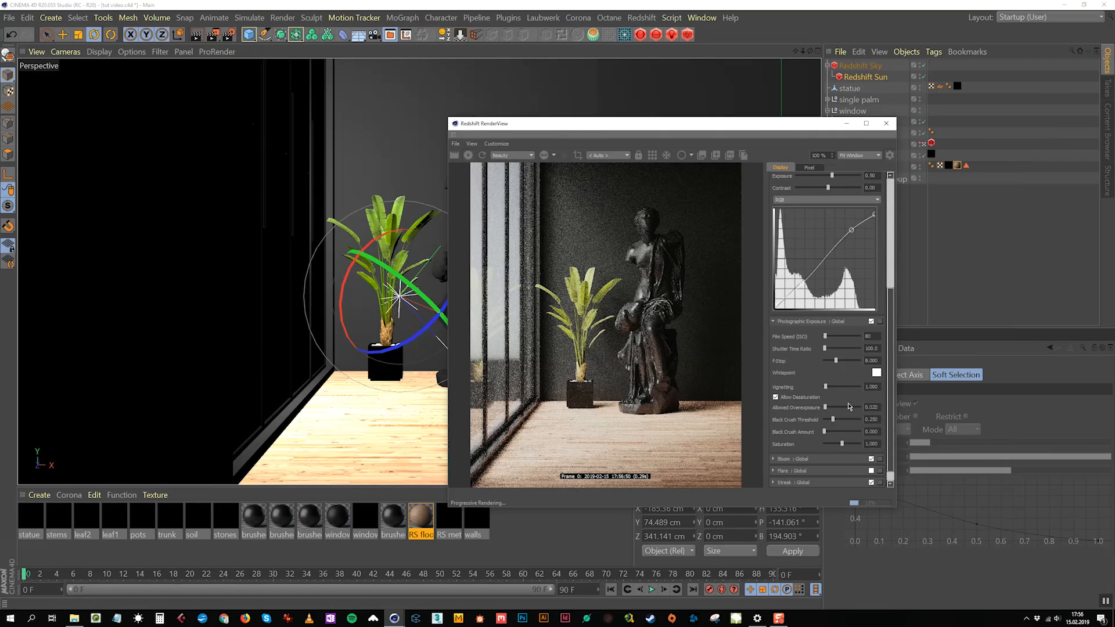
drag(871, 408, 904, 410)
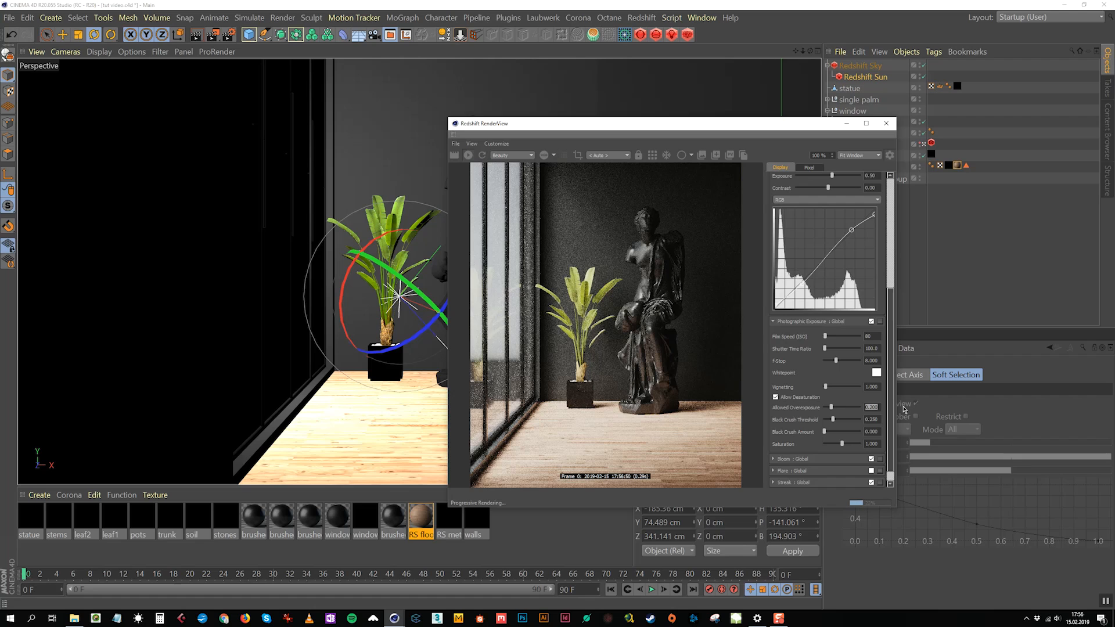
text(5)
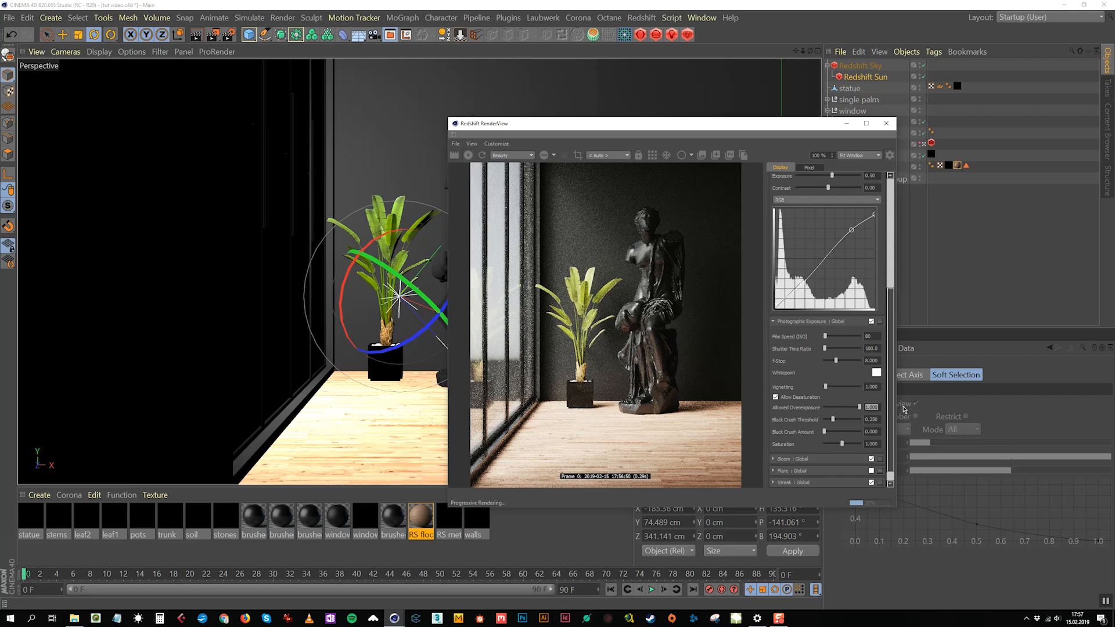
text(.2)
key(Return)
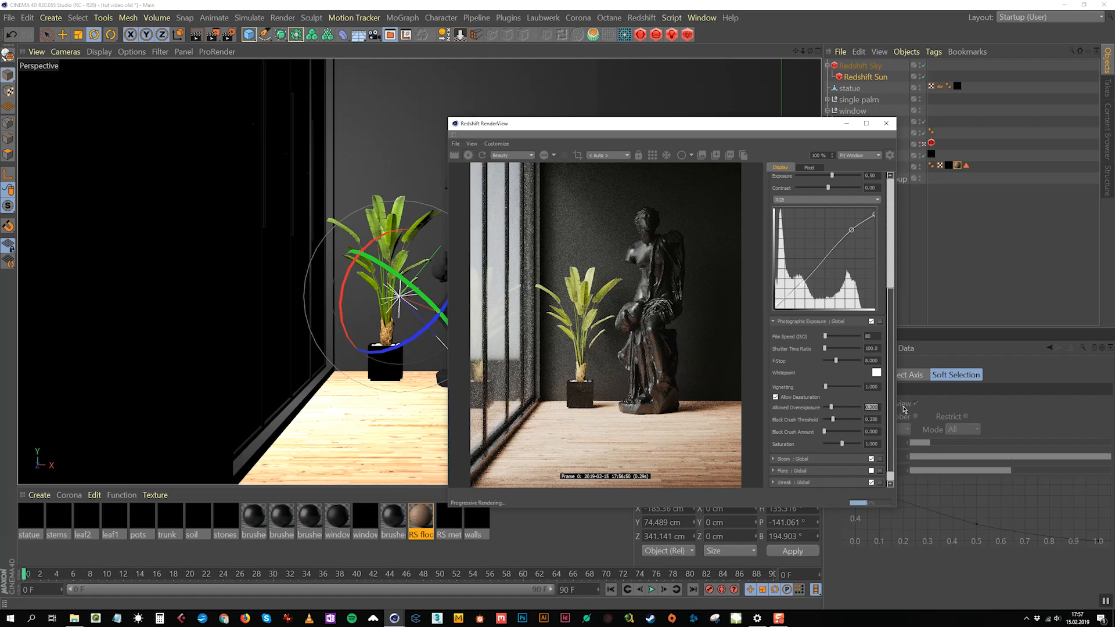
click(867, 336)
text(80)
key(Return)
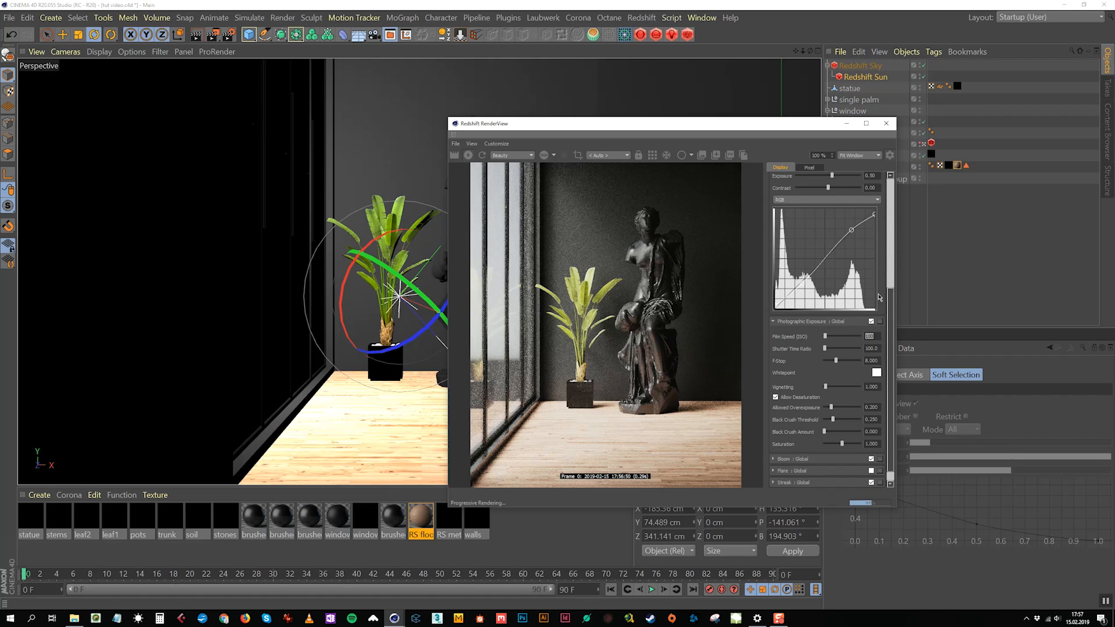
scroll(892, 201, up, 3)
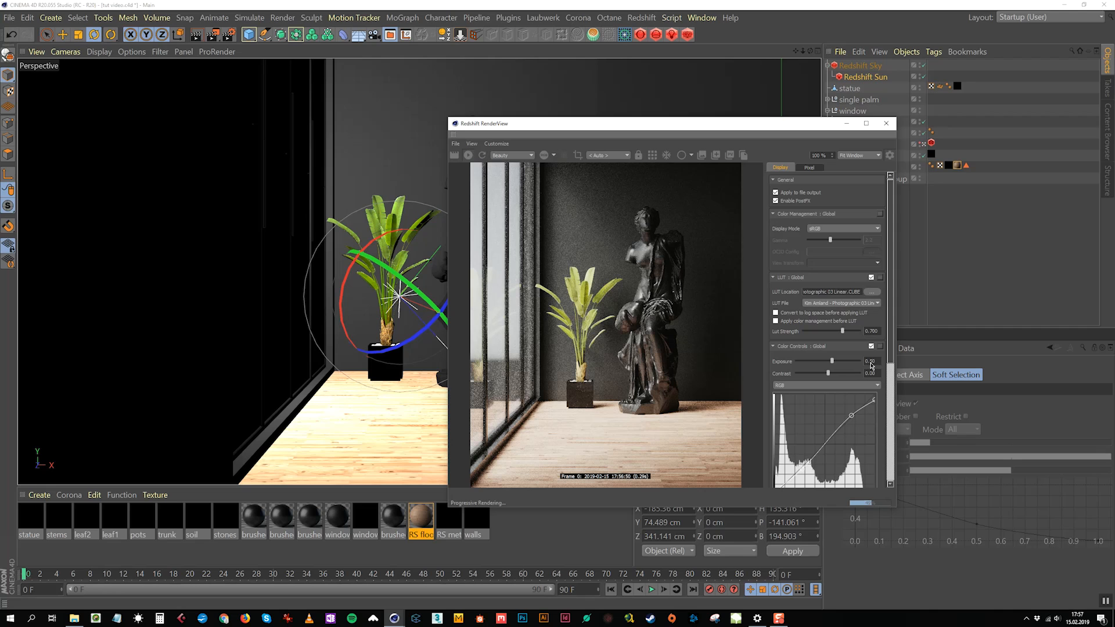
Step: Set the RenderView's Color Controls exposure to 0.6
text(0.6)
key(Return)
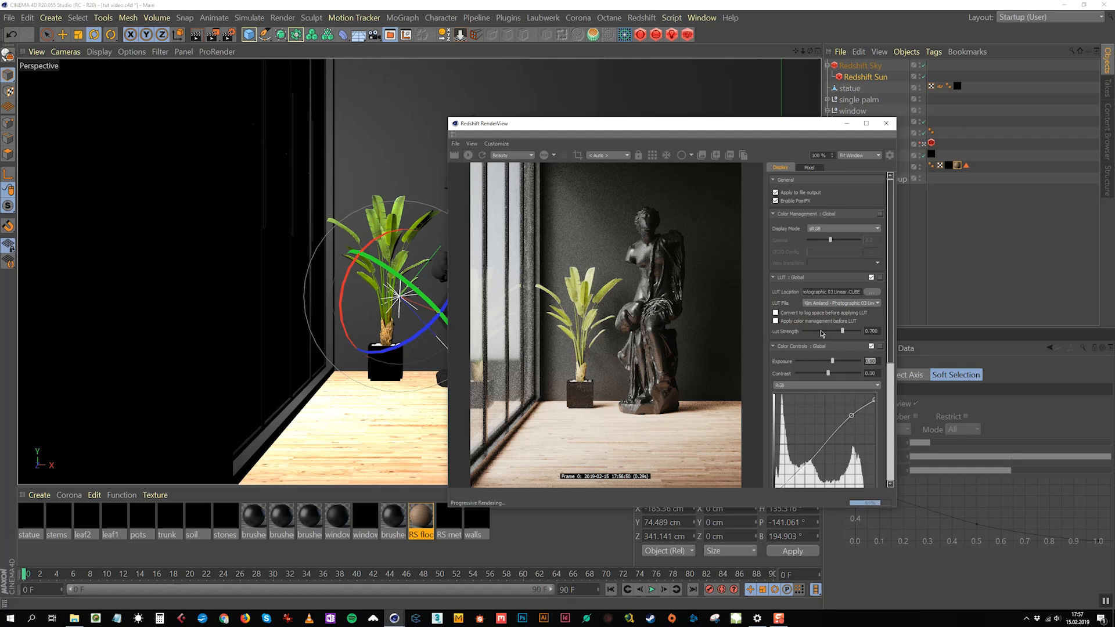
drag(688, 120, 738, 99)
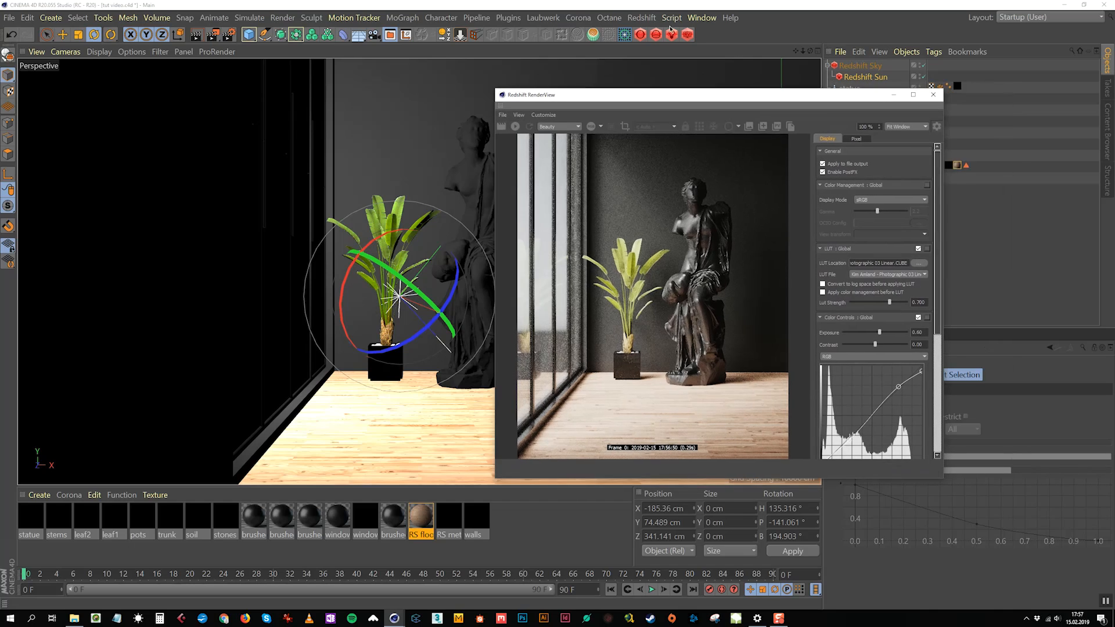
Step: Create an image plane from landscape-mountains-nature-lake.jpg with the Image2Plane plugin
click(503, 19)
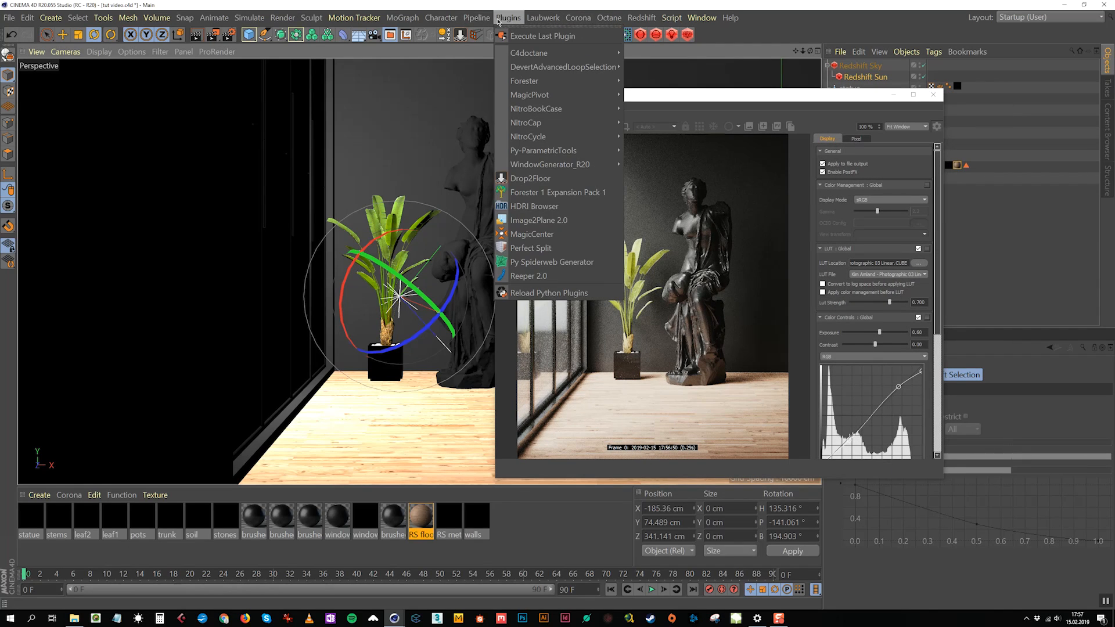
click(548, 220)
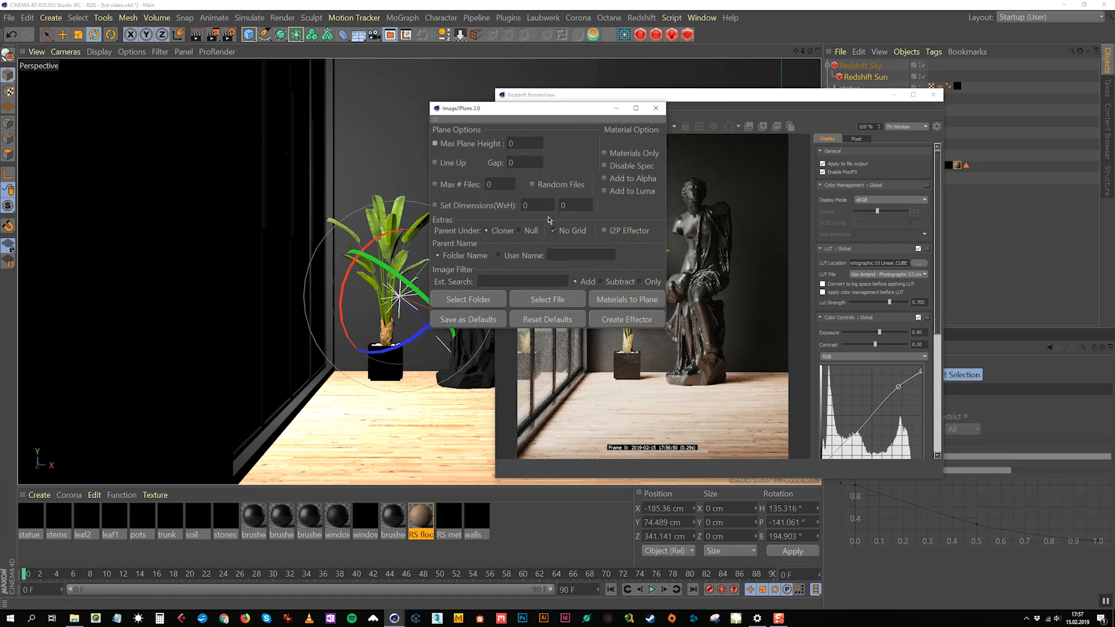
click(472, 301)
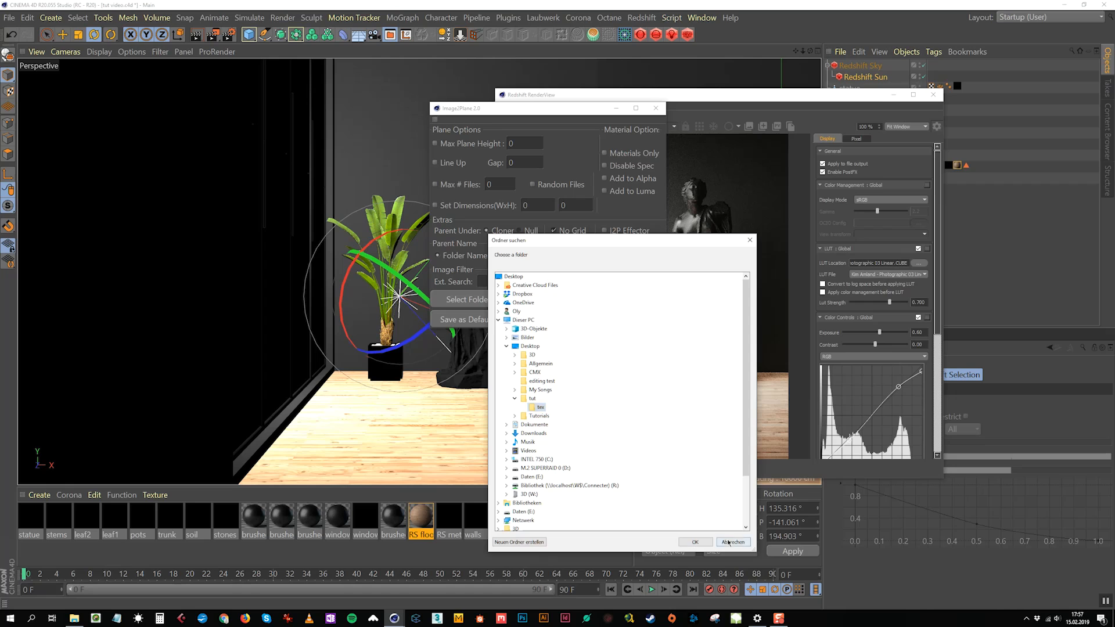
click(729, 543)
click(548, 299)
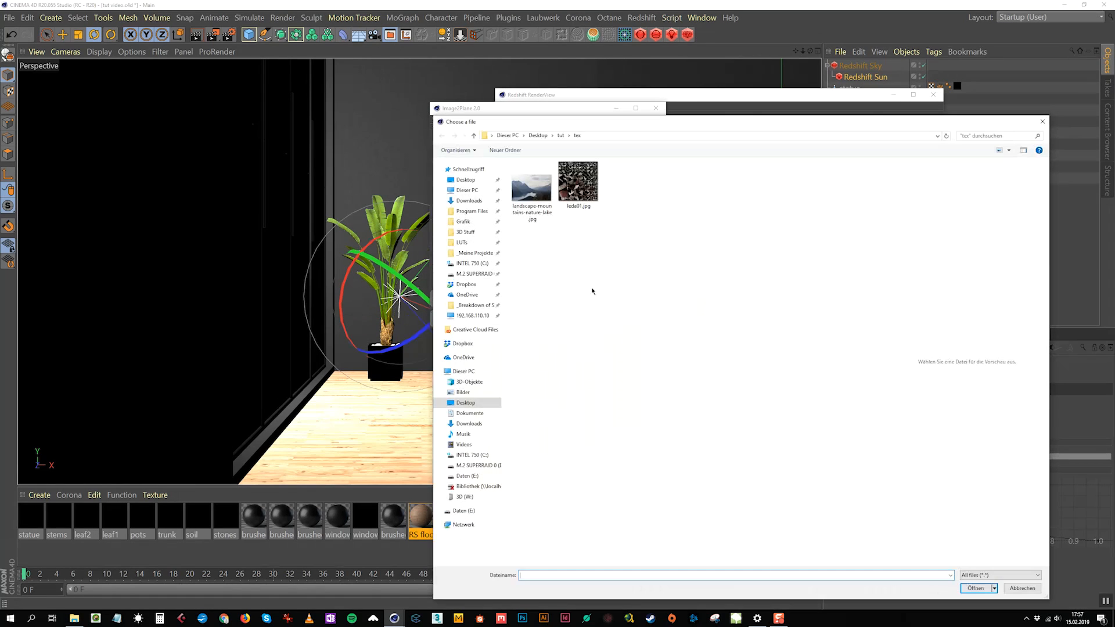
double_click(529, 189)
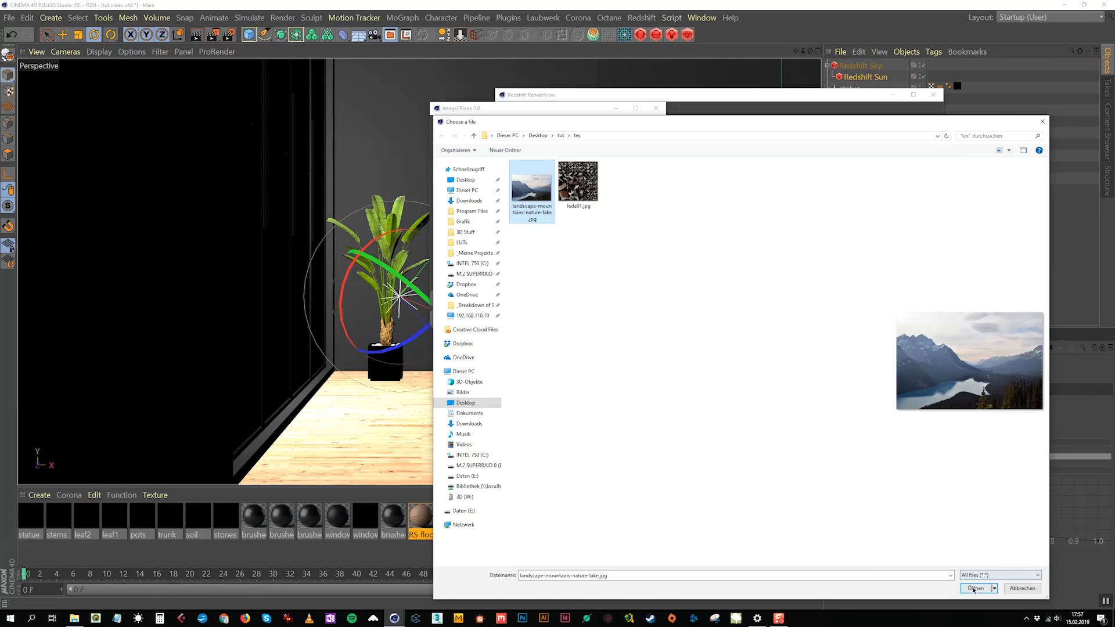
click(975, 588)
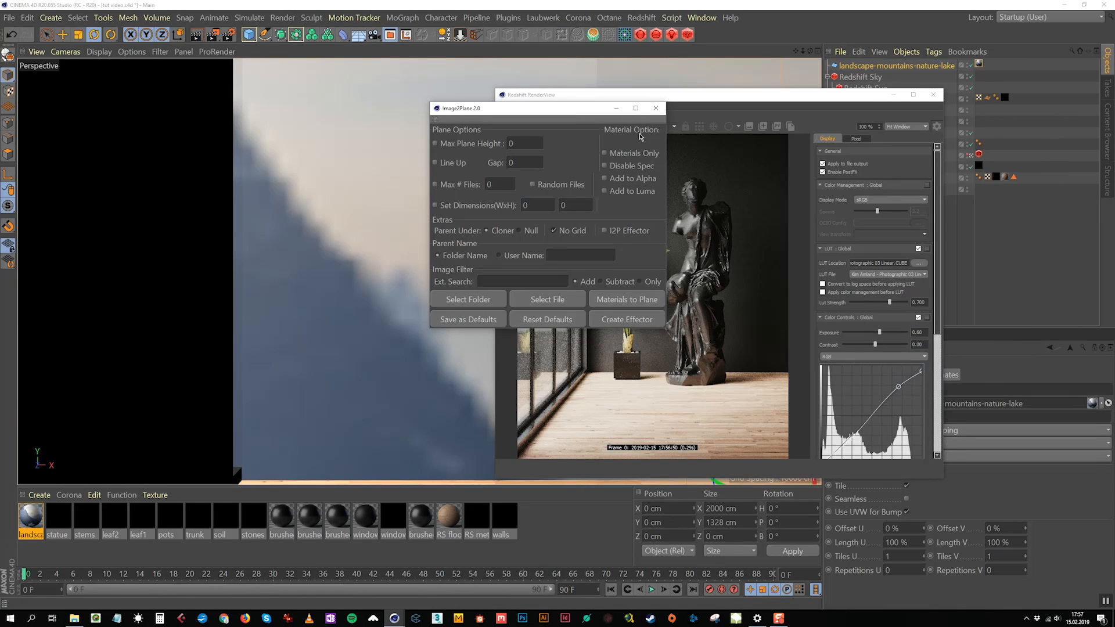
click(656, 109)
Step: Convert the landscape image plane's standard material into a Redshift material
click(36, 514)
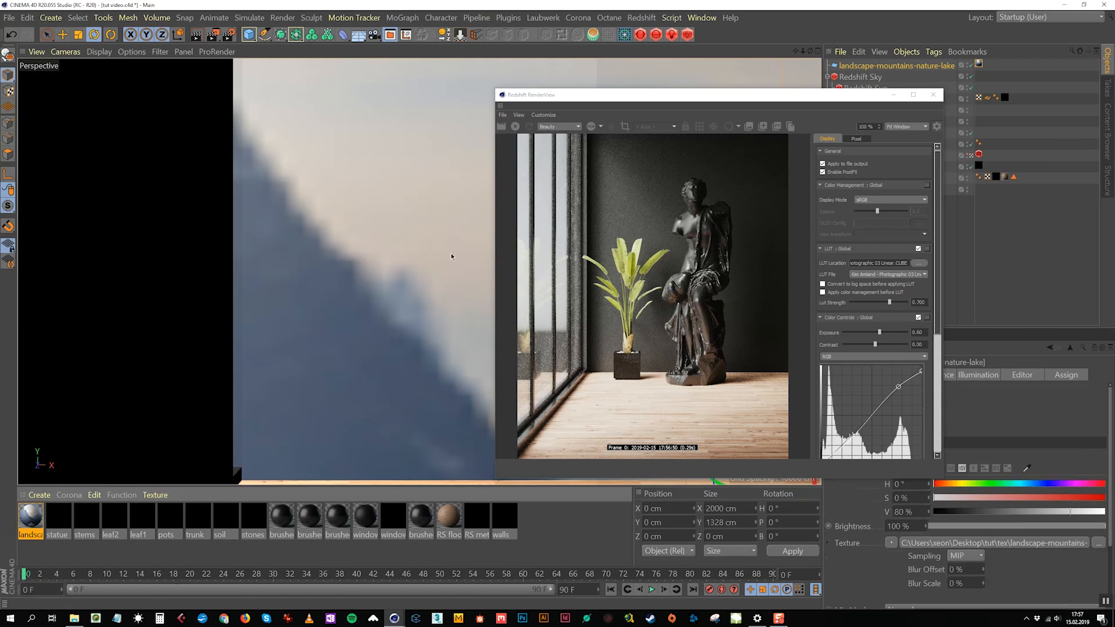
drag(798, 96, 726, 272)
click(642, 18)
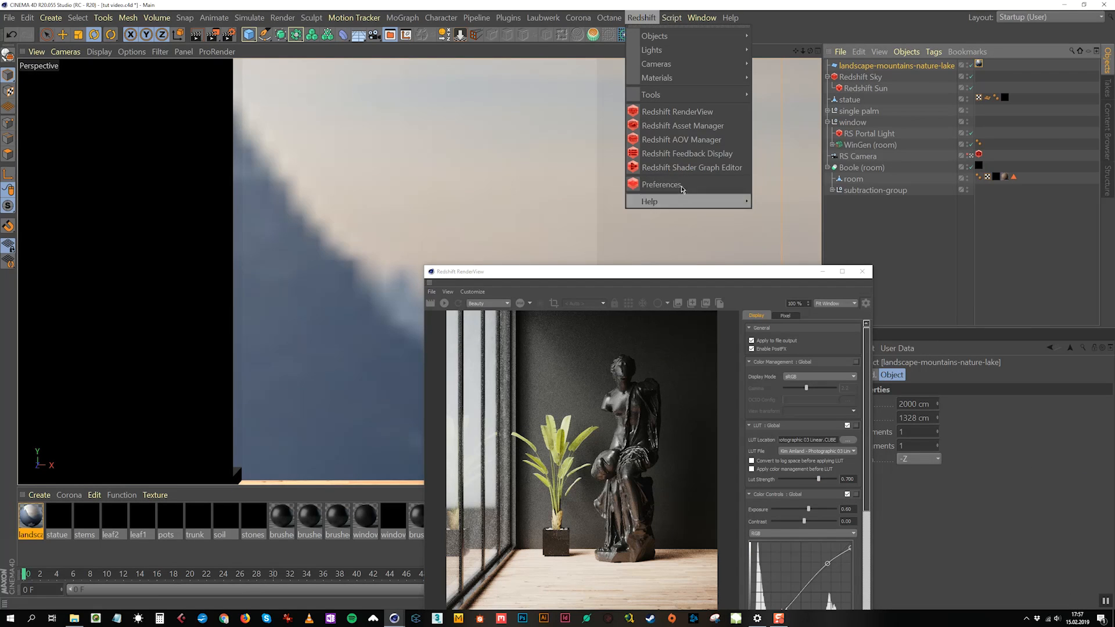
mouse_move(694, 75)
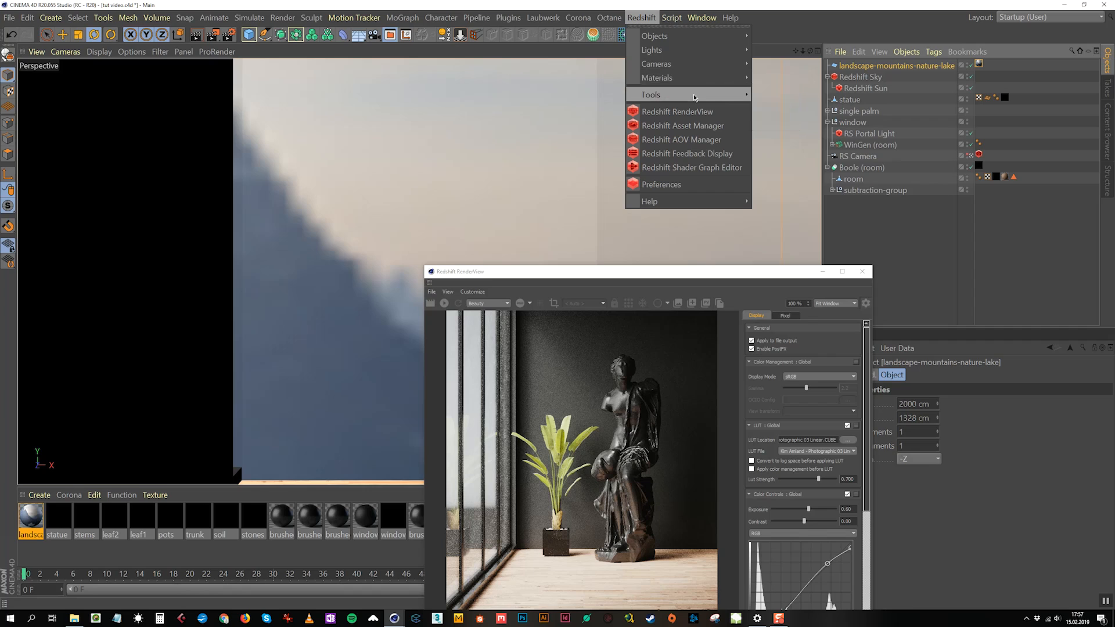
mouse_move(782, 123)
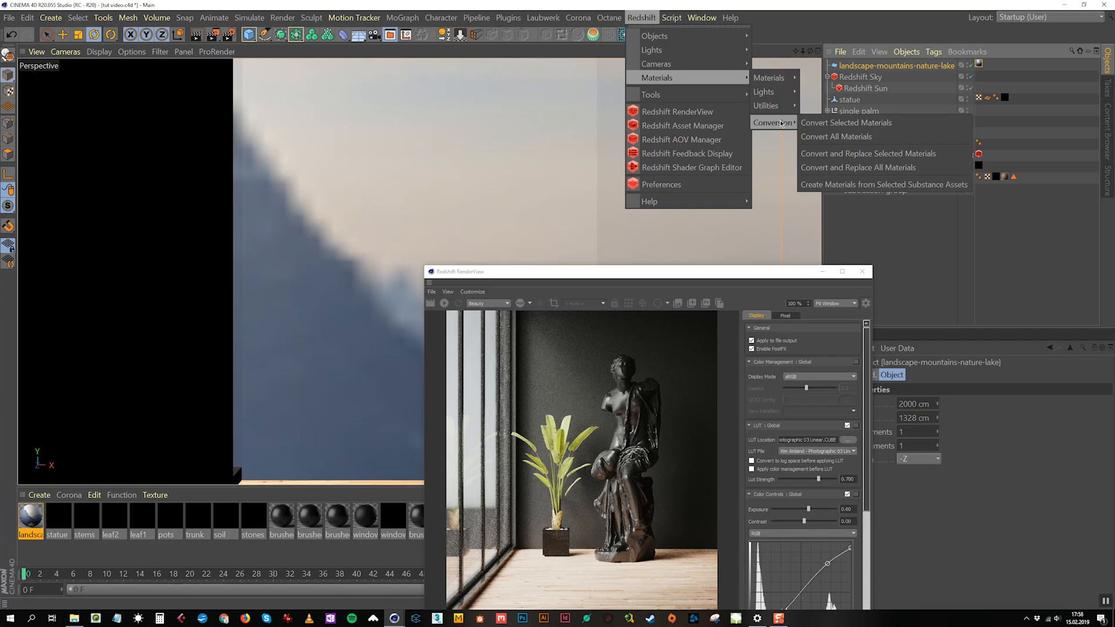
click(843, 123)
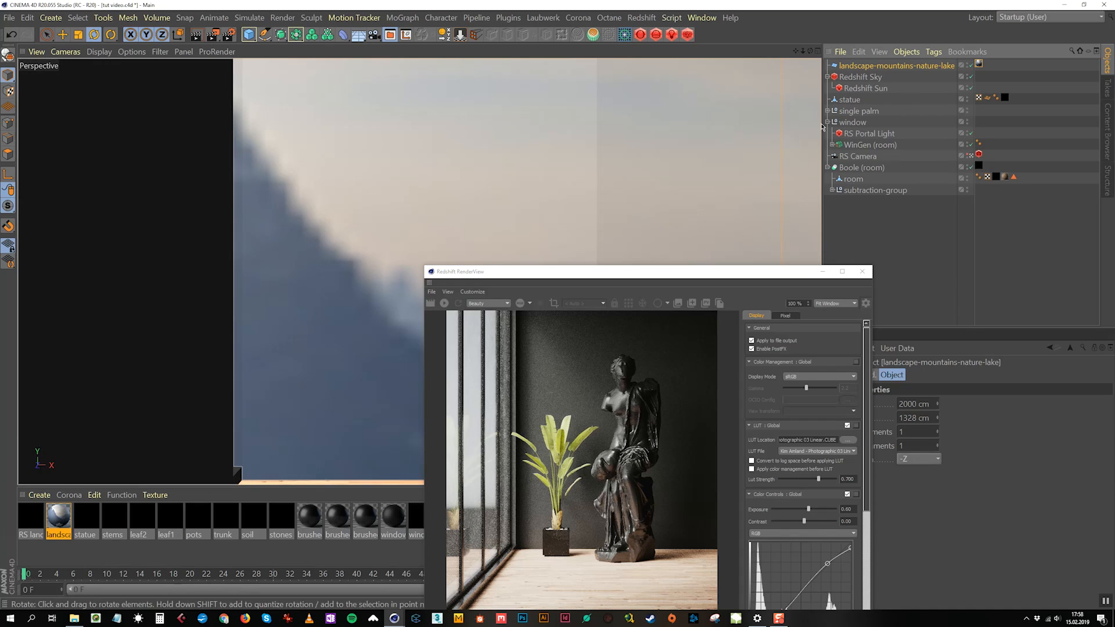
Step: Inspect the converted landscape material's shader graph and the image path of its Diffuse texture node
click(59, 518)
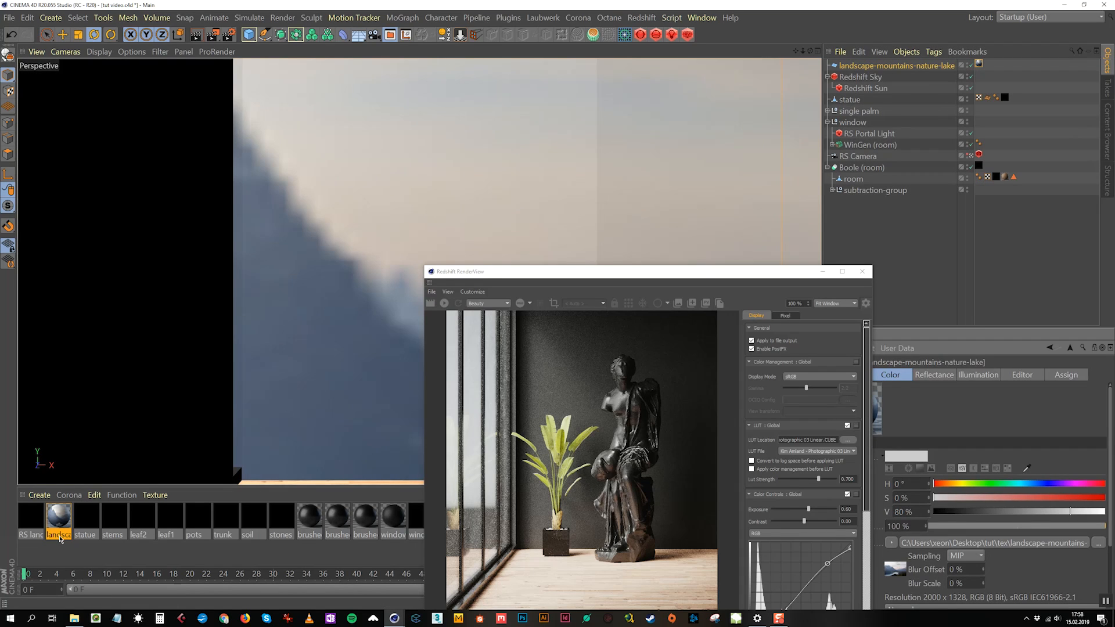
double_click(33, 535)
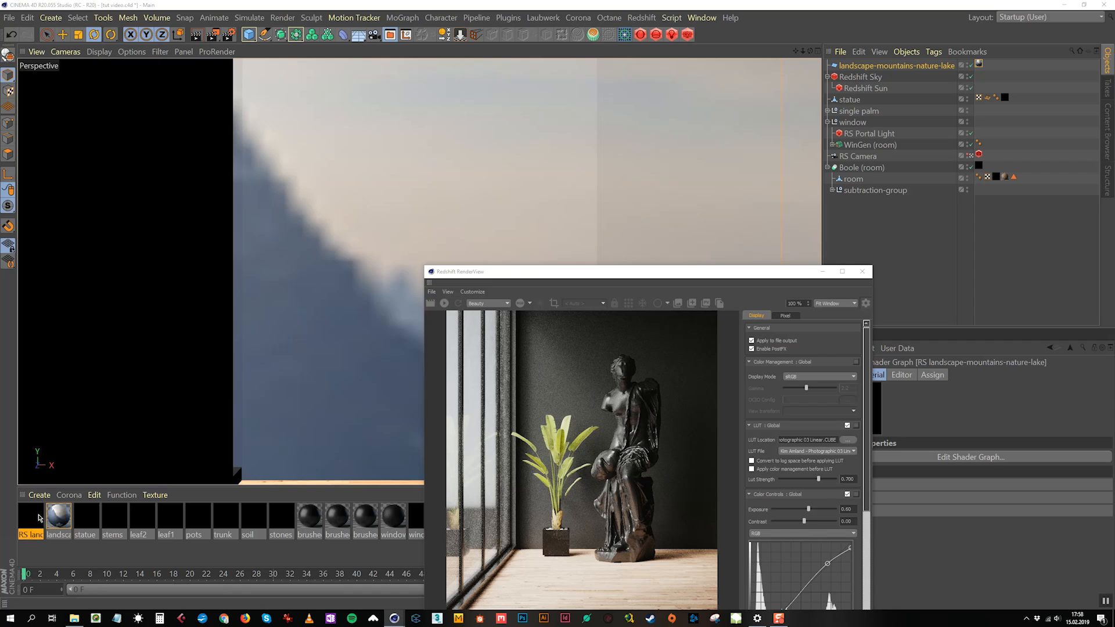
double_click(38, 519)
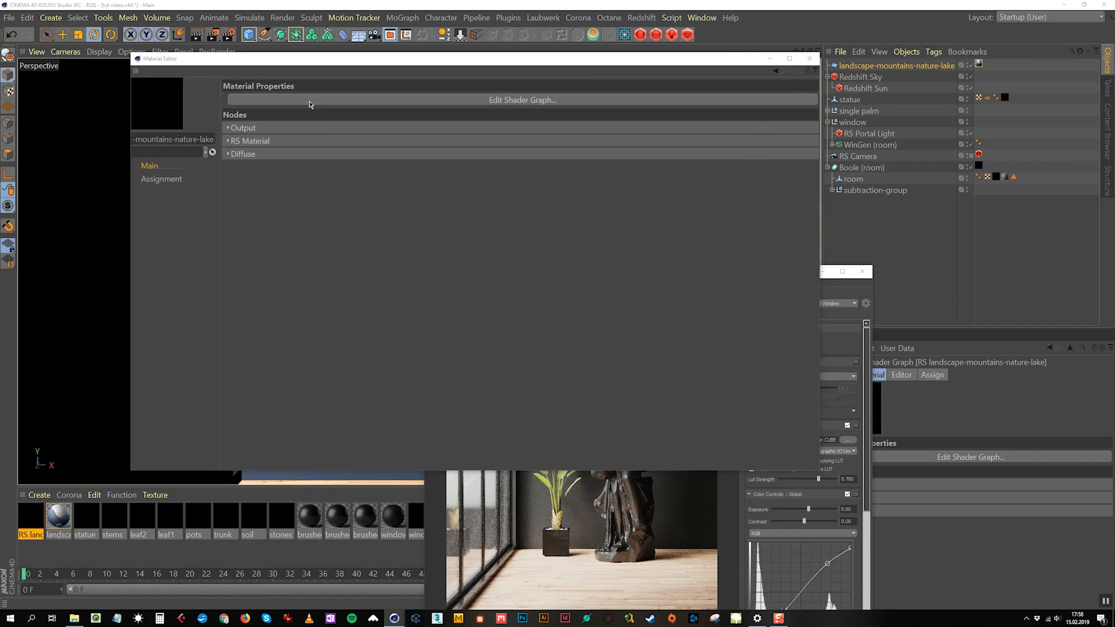
click(310, 102)
drag(662, 149, 779, 149)
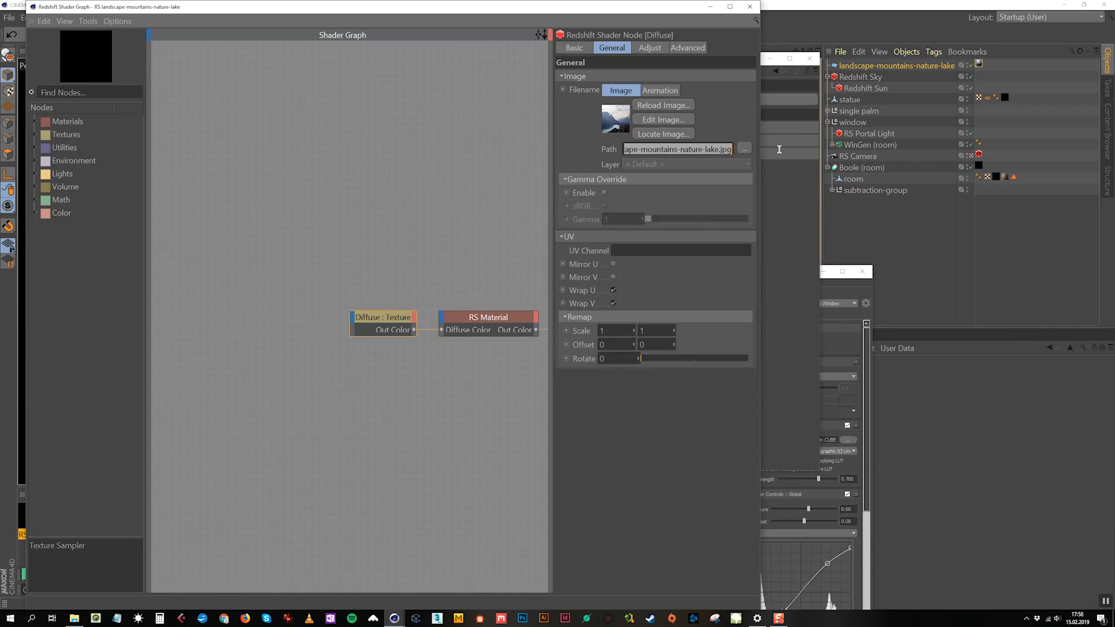
click(750, 6)
click(809, 58)
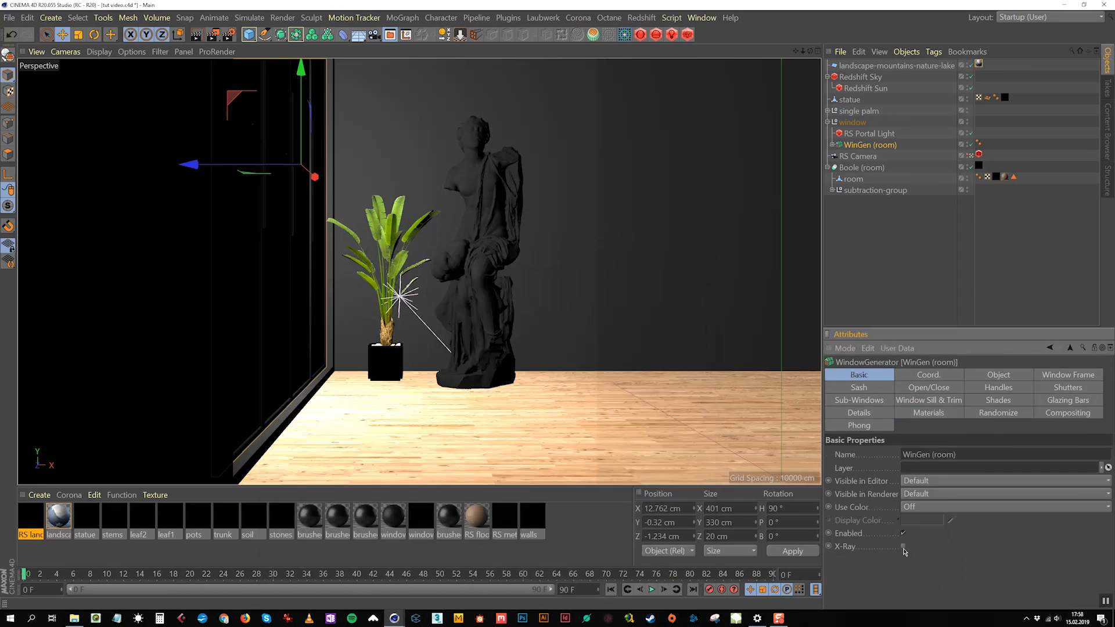
Step: Scale the landscape plane to about 788 × 523 cm and move it behind the window at about X -548, Y 174, Z 497 cm
key(t)
drag(296, 216, 390, 60)
click(63, 35)
drag(406, 233, 182, 233)
drag(65, 131, 67, 93)
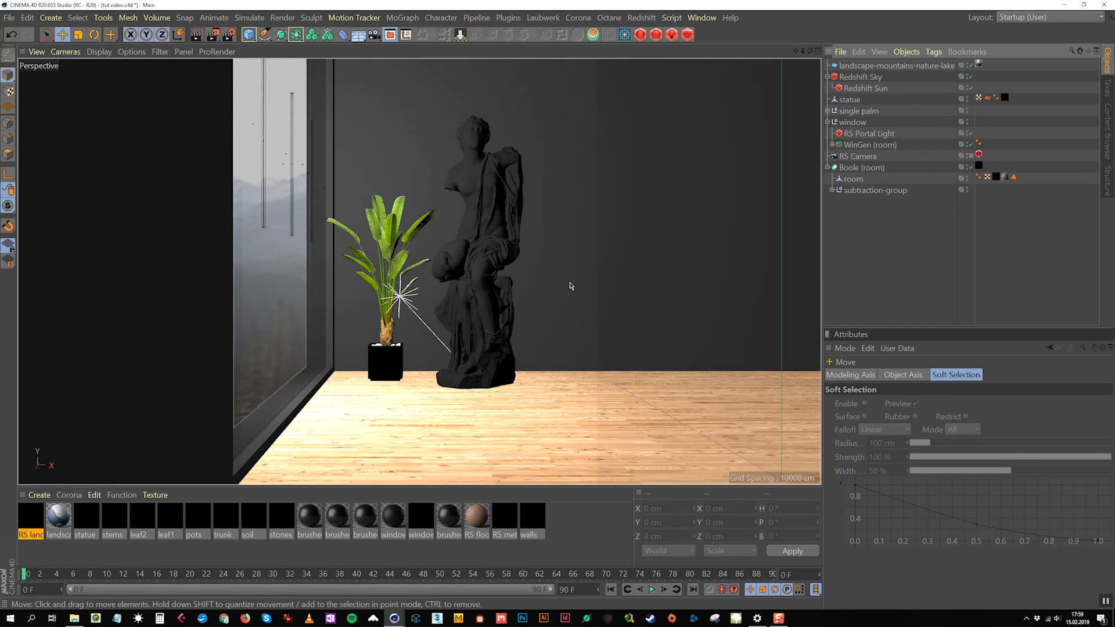
Step: Rename the landscape plane as backplate and give it a Redshift Object tag
double_click(946, 67)
text(backplate)
key(Return)
click(931, 65)
right_click(932, 65)
mouse_move(987, 209)
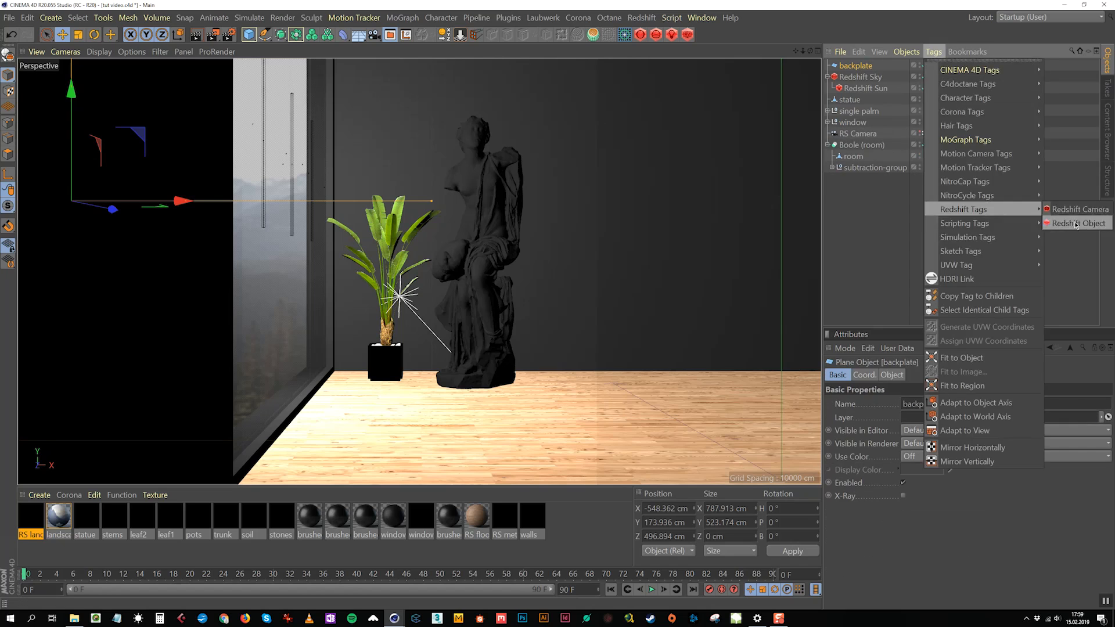
click(1066, 209)
Step: Override the backplate's Redshift visibility and disable Casts Shadows, Self-Shadows, Receives Shadows and Casts AO
click(869, 417)
click(908, 459)
click(908, 473)
click(1009, 472)
click(1008, 459)
scroll(1039, 473, down, 1)
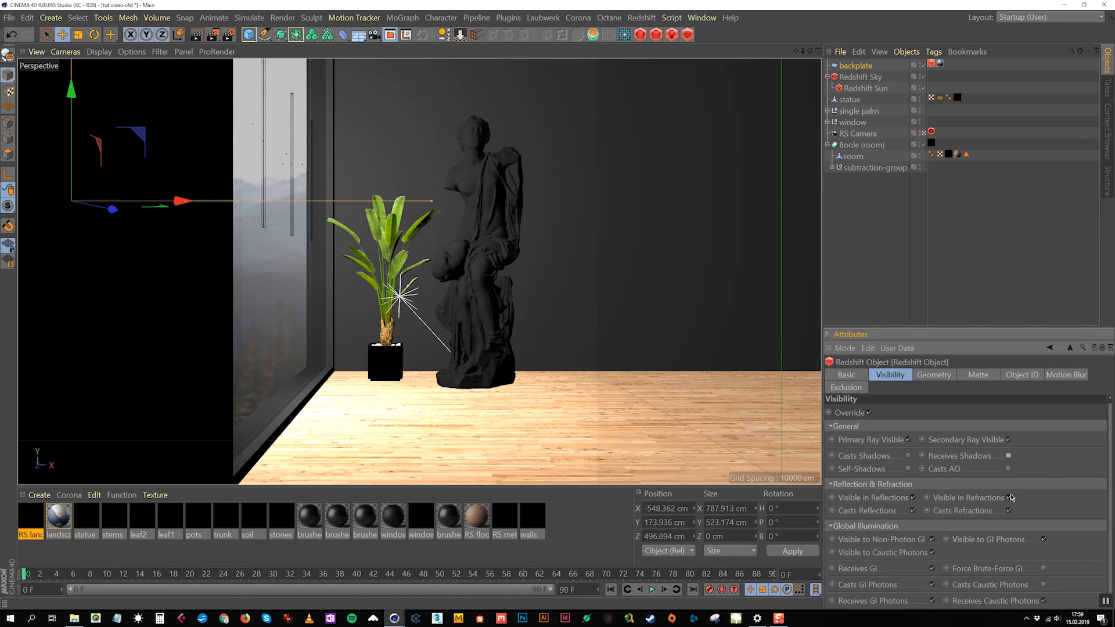
Step: Deselect the backplate and start an interactive render in the Redshift RenderView
click(879, 268)
click(642, 18)
click(710, 112)
click(499, 131)
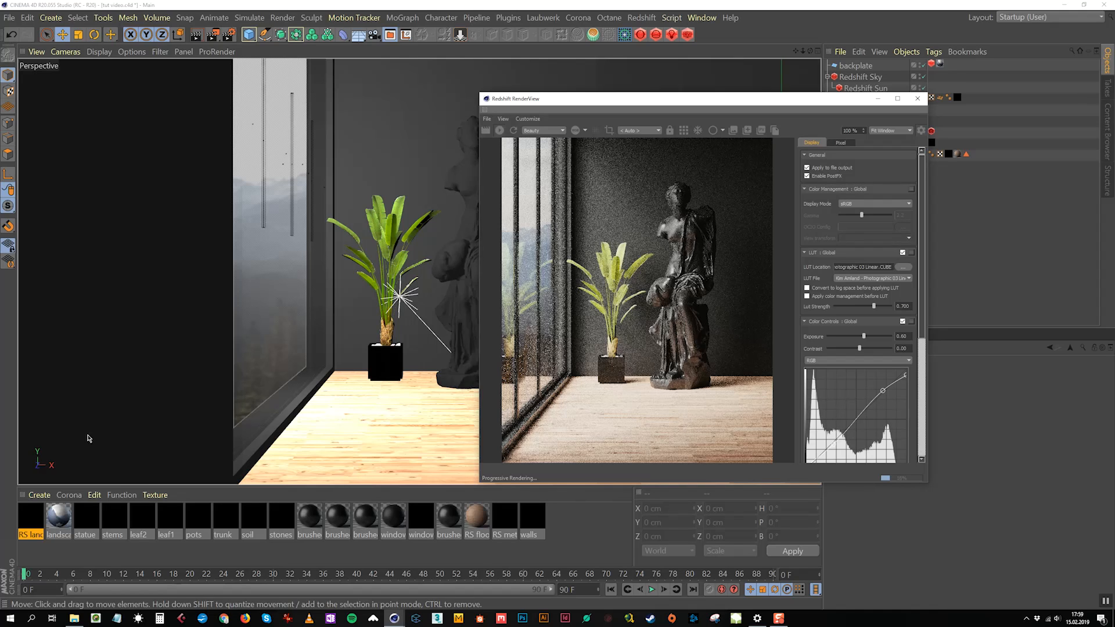
Step: Delete the original standard landscape material and assign the converted RS landscape material to the backplate's texture tag
double_click(59, 516)
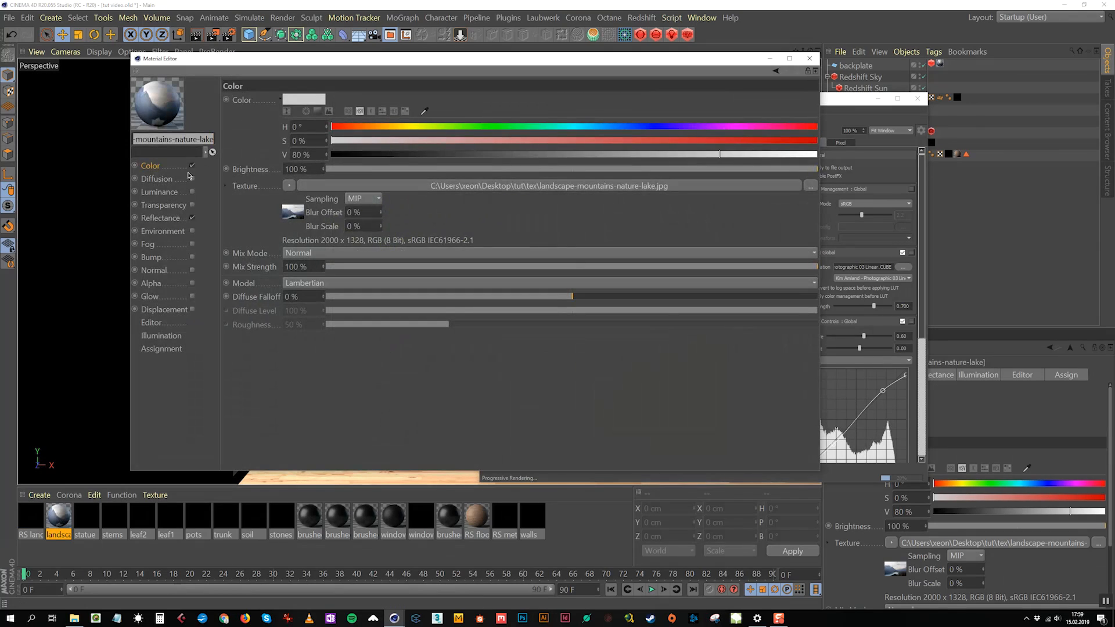
click(64, 523)
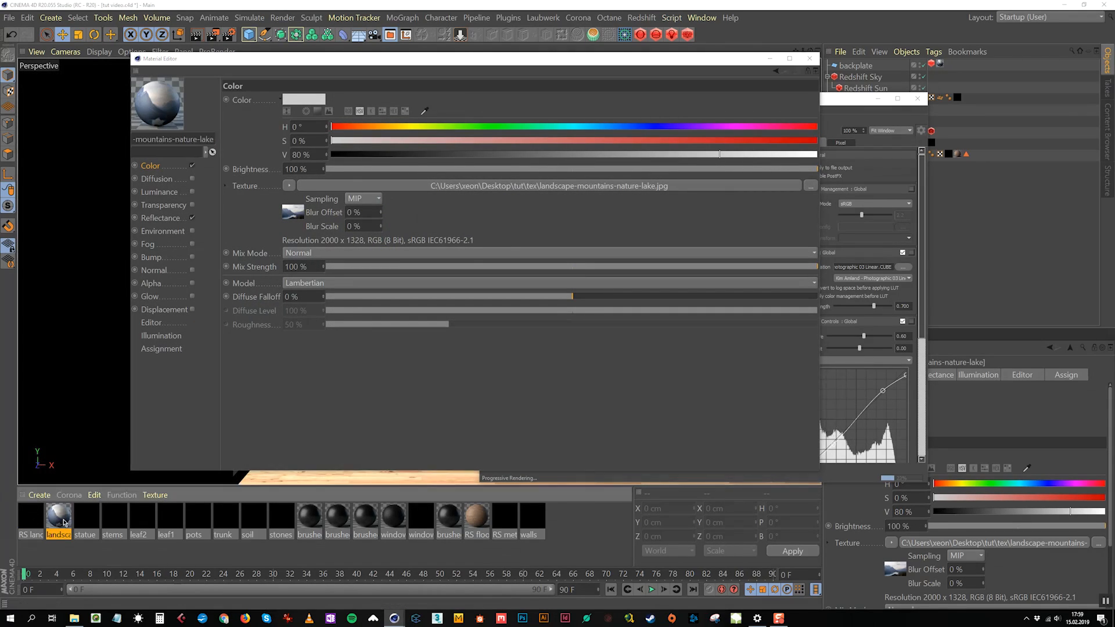
key(Delete)
click(26, 518)
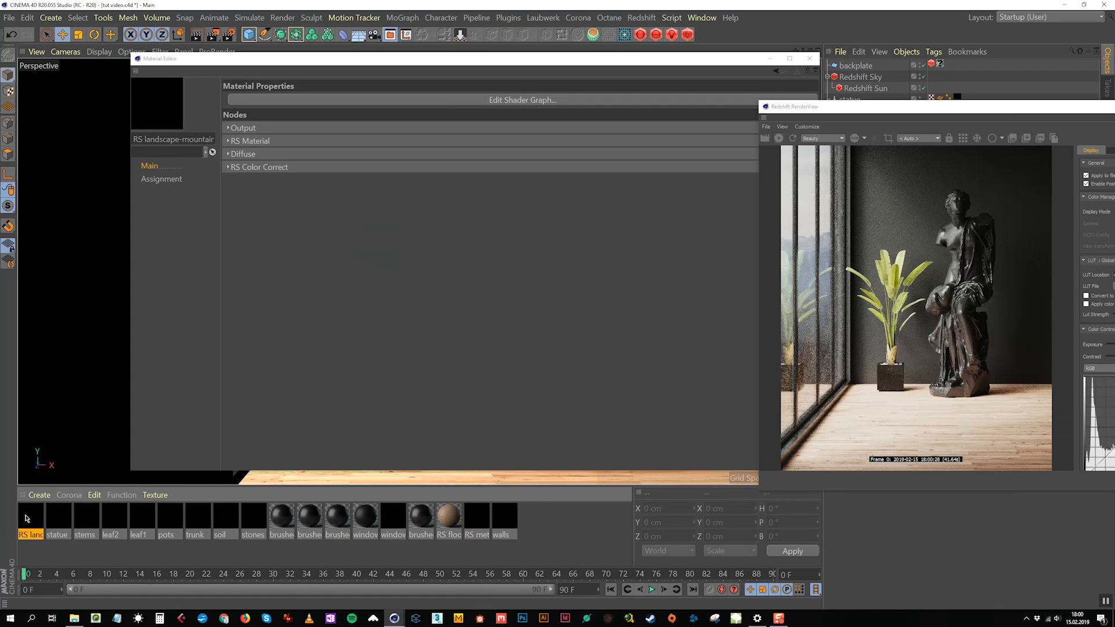
drag(27, 521, 604, 230)
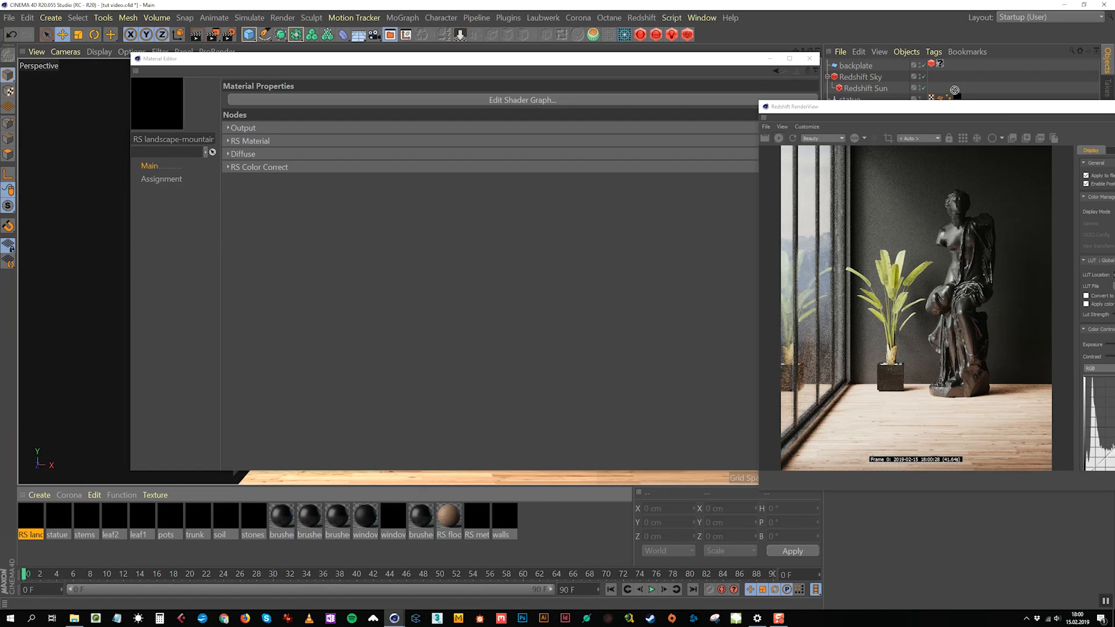
drag(939, 66, 939, 66)
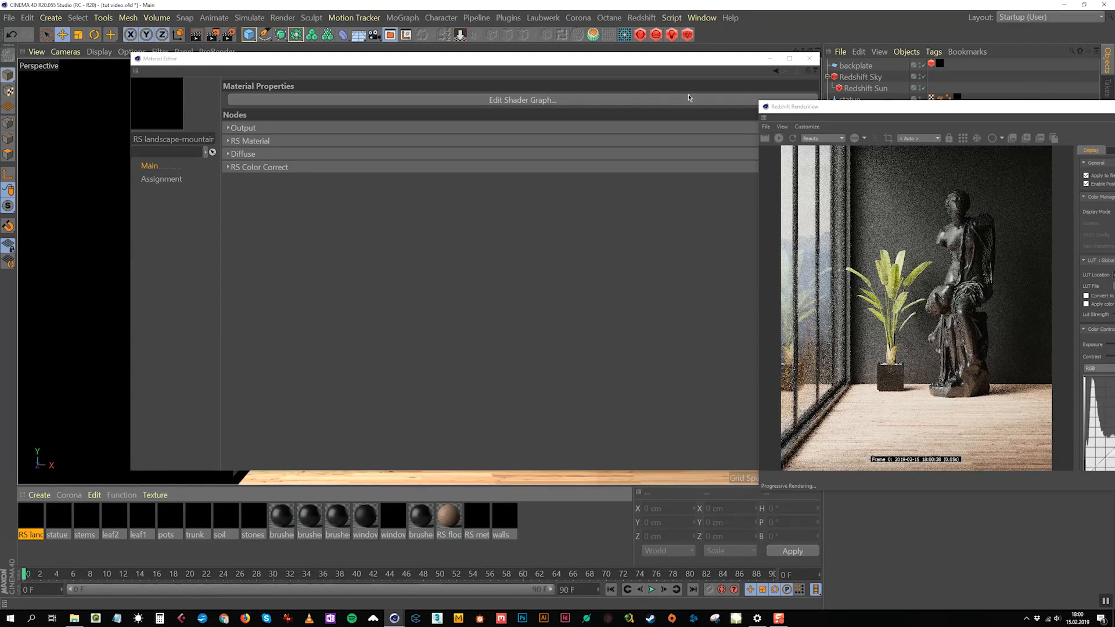
click(809, 58)
Step: Pan the camera framing slightly so the palm and statue sit a little lower in the shot
drag(900, 110, 729, 128)
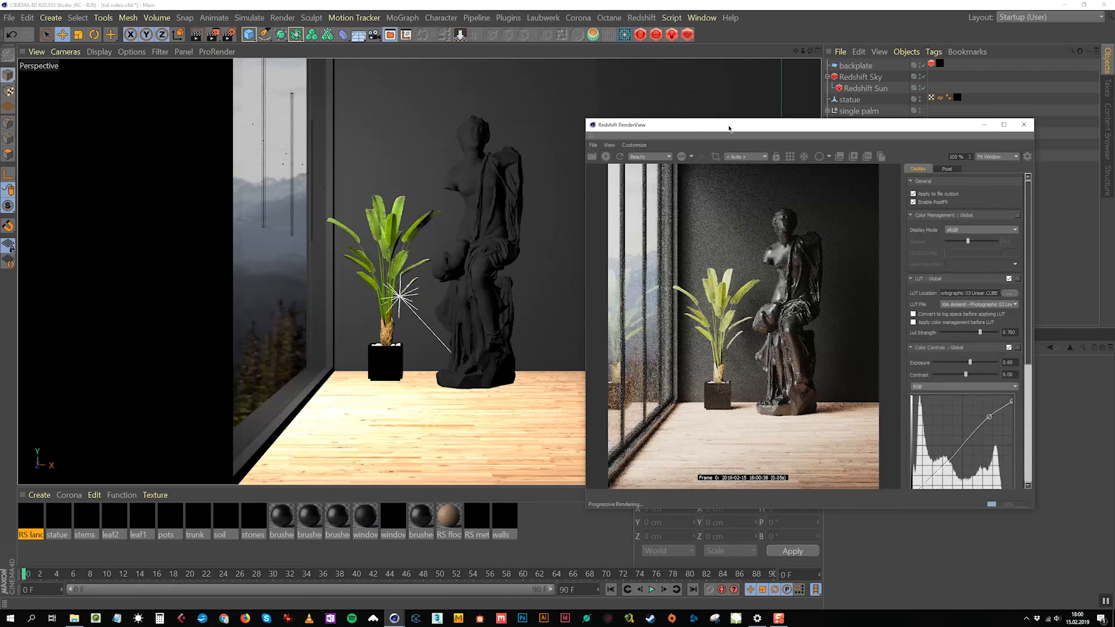
alt+middle_drag(445, 243, 448, 275)
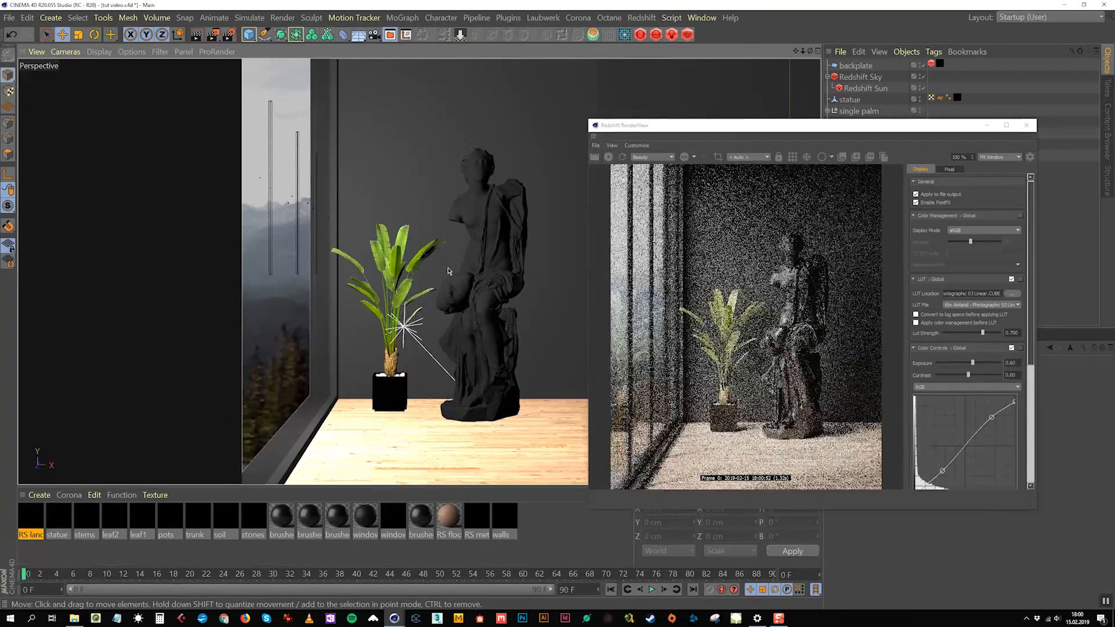
alt+middle_drag(454, 254, 456, 249)
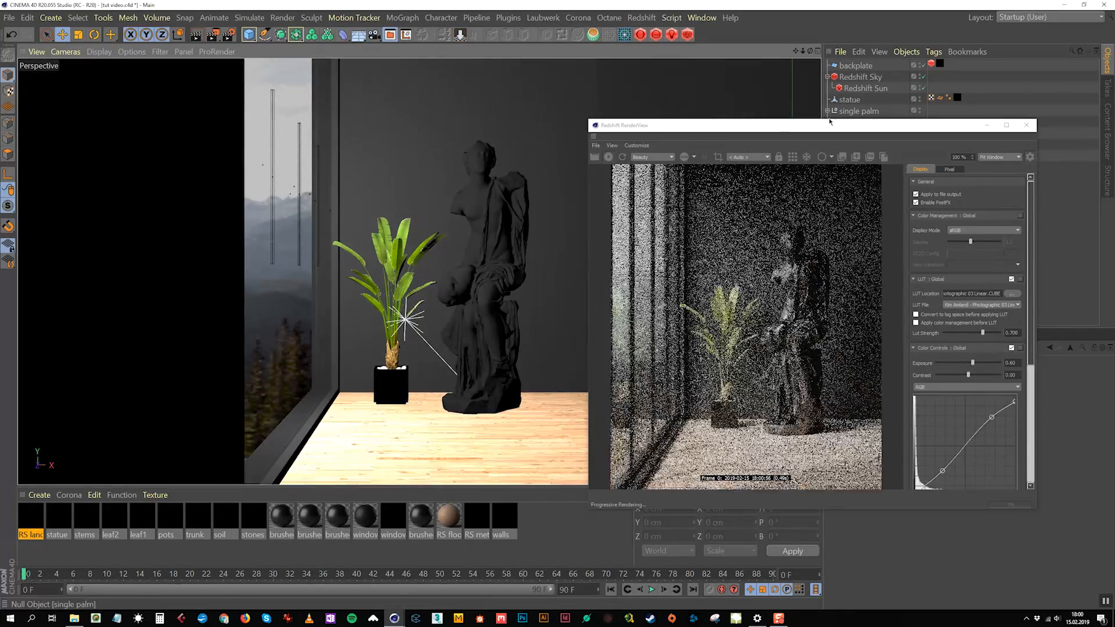
Step: Move the whole window group along its Z axis to about 107.3 cm, revealing more of the backplate through the glass
drag(829, 127, 615, 79)
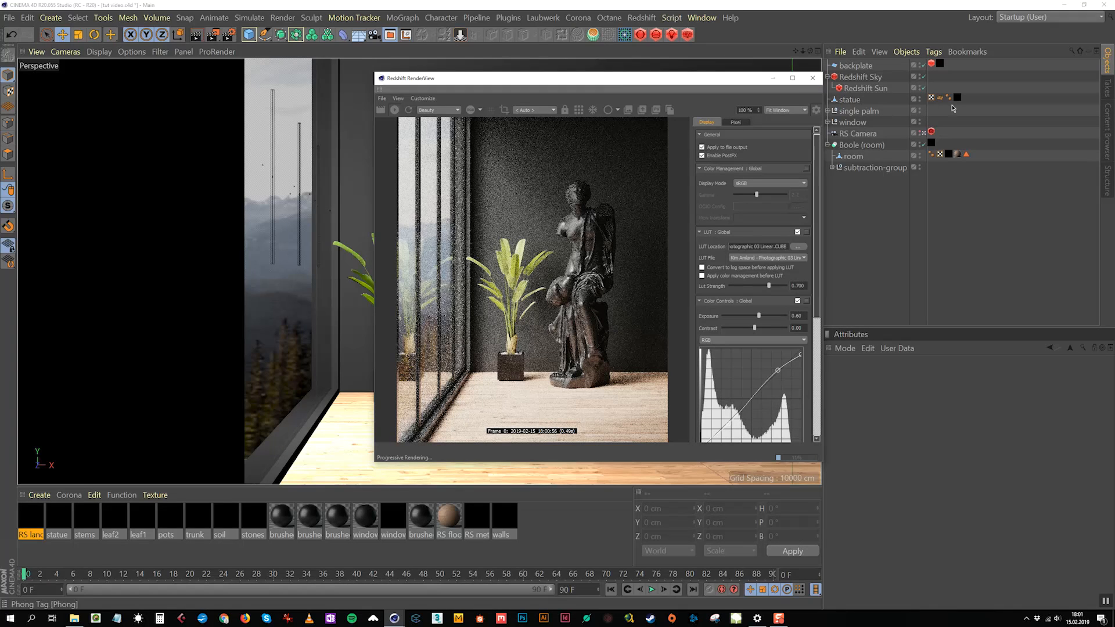
click(851, 122)
click(828, 122)
click(859, 137)
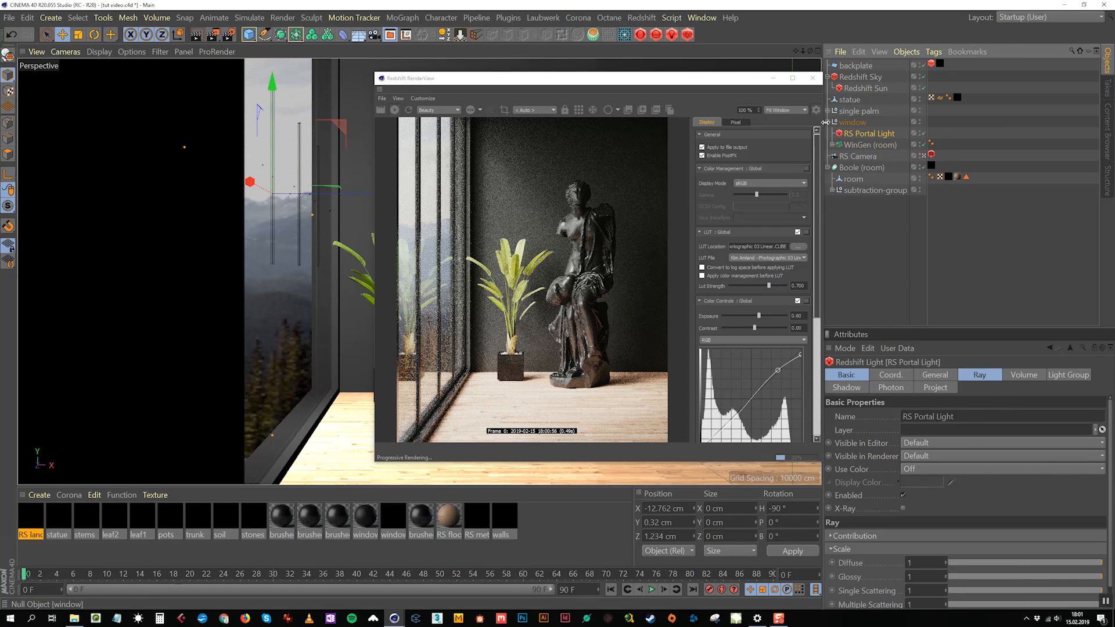
click(831, 125)
drag(700, 79, 926, 120)
drag(305, 203, 295, 209)
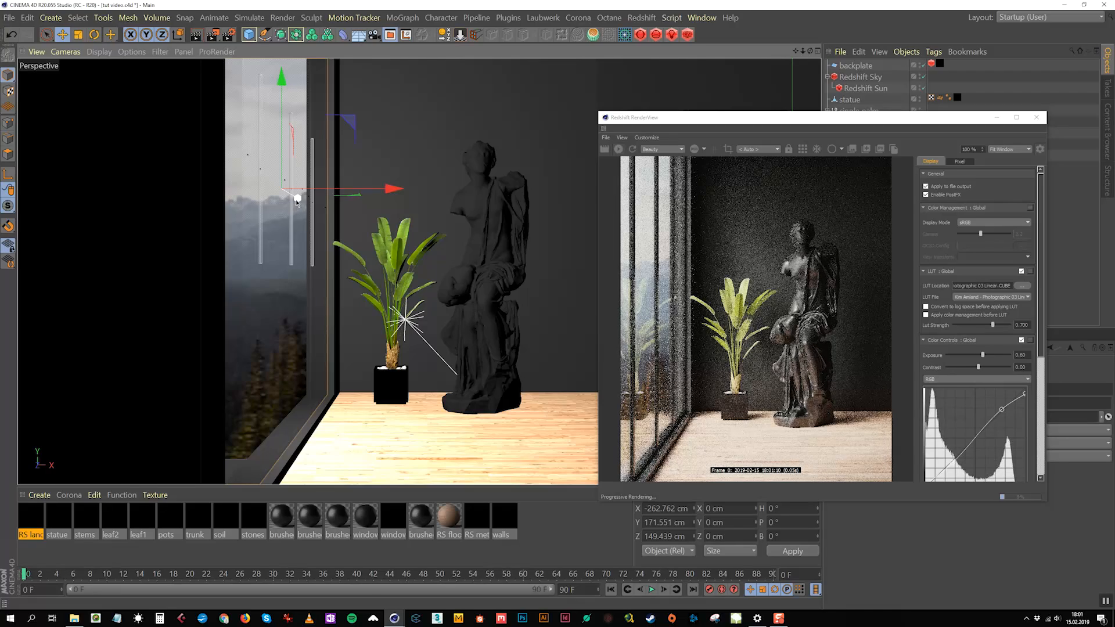
drag(296, 200, 287, 199)
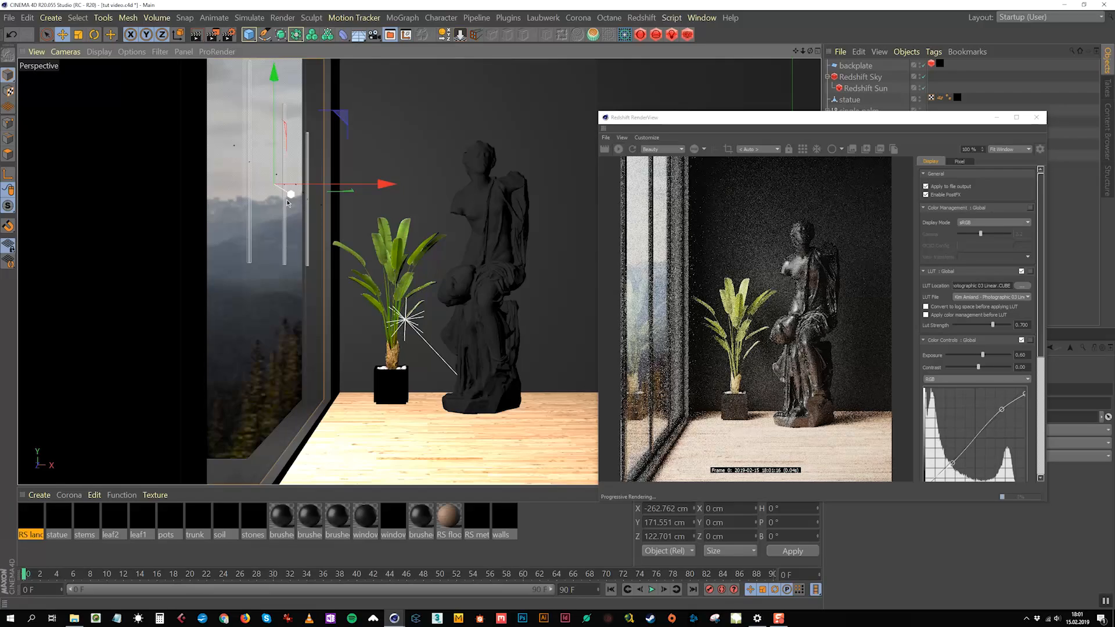
drag(287, 200, 287, 195)
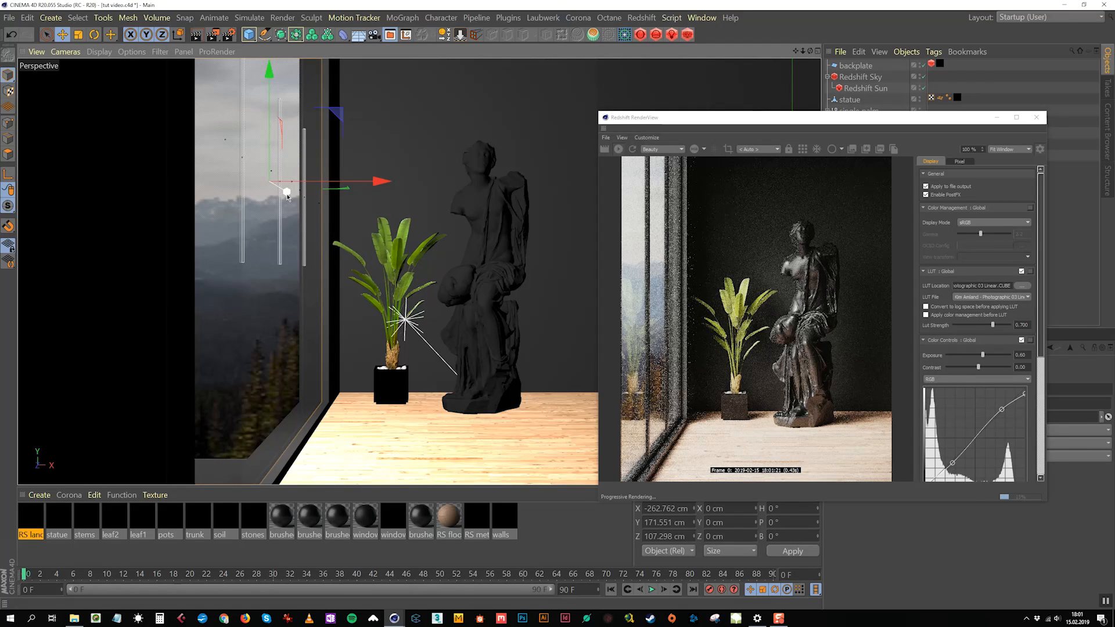
Step: Create an adult Abies Grandis tree with fall-season materials from Forester Expansion Pack 1 and open its tree parameters
drag(697, 122, 822, 227)
click(859, 192)
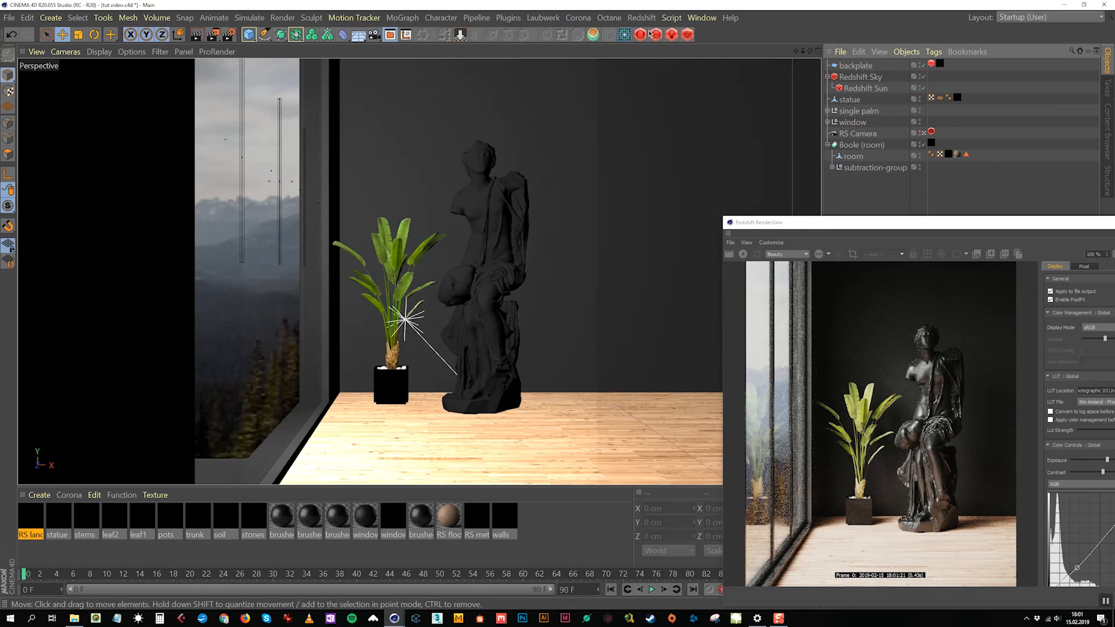
click(651, 18)
mouse_move(508, 18)
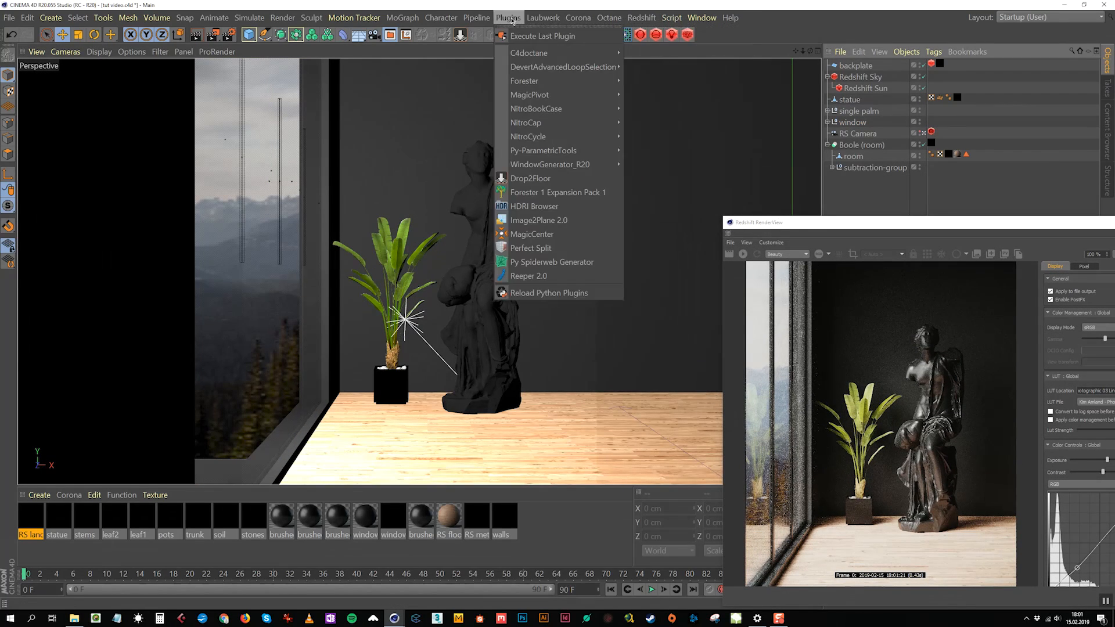
click(550, 192)
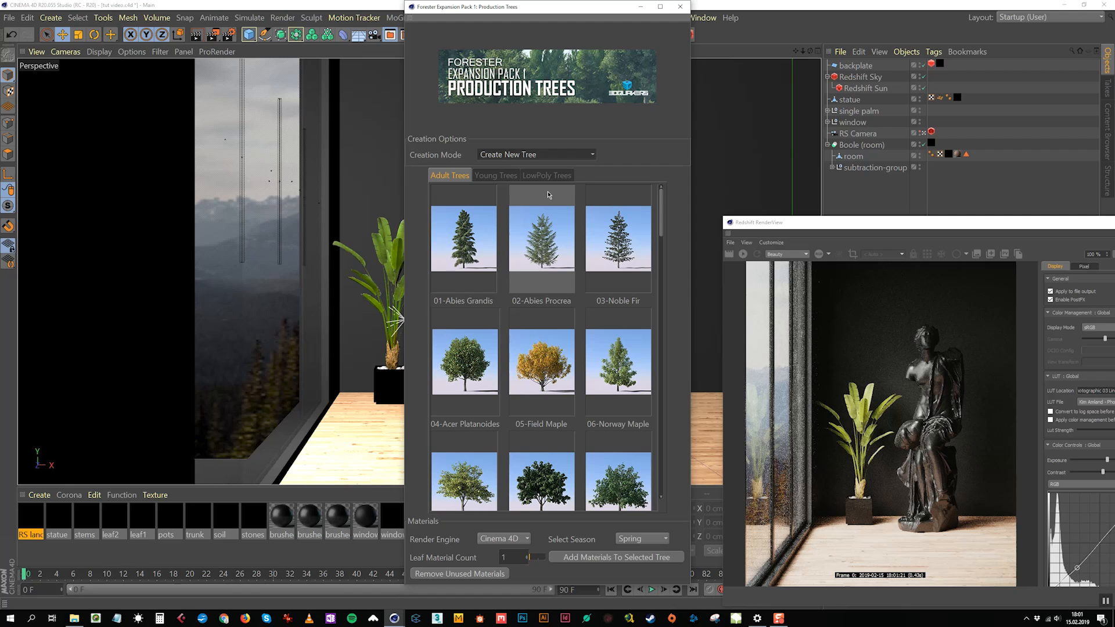
click(463, 238)
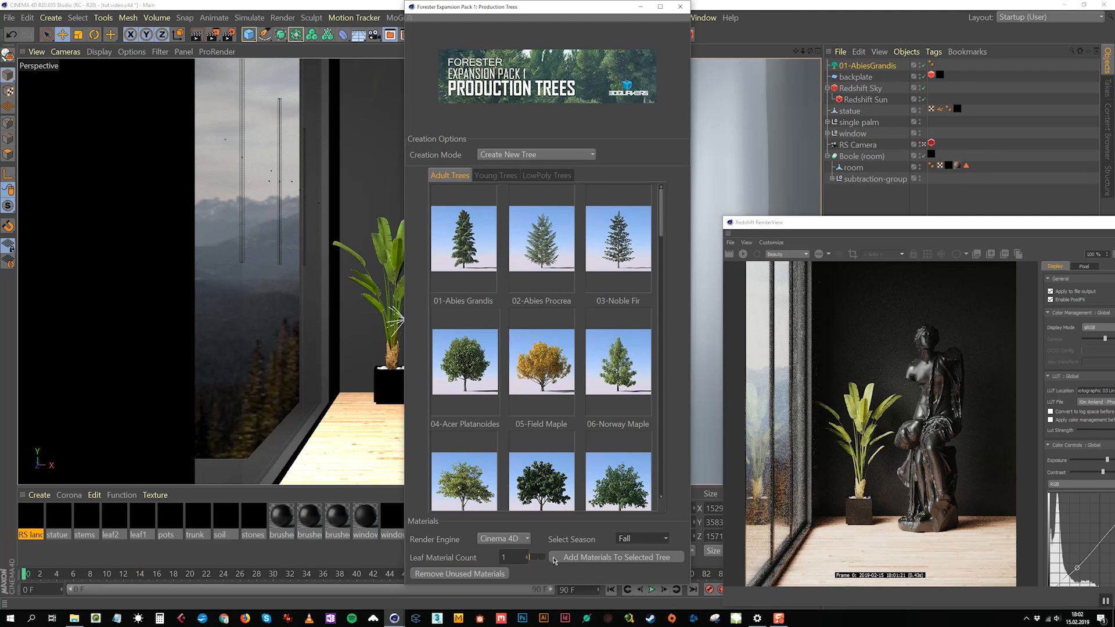
key(h)
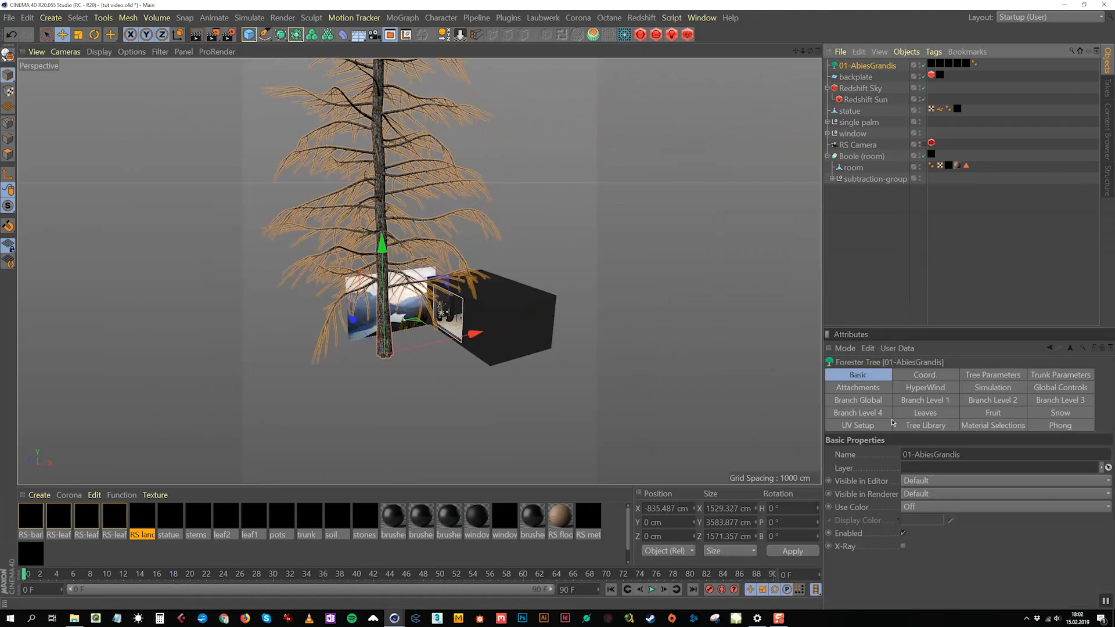
scroll(866, 574, down, 5)
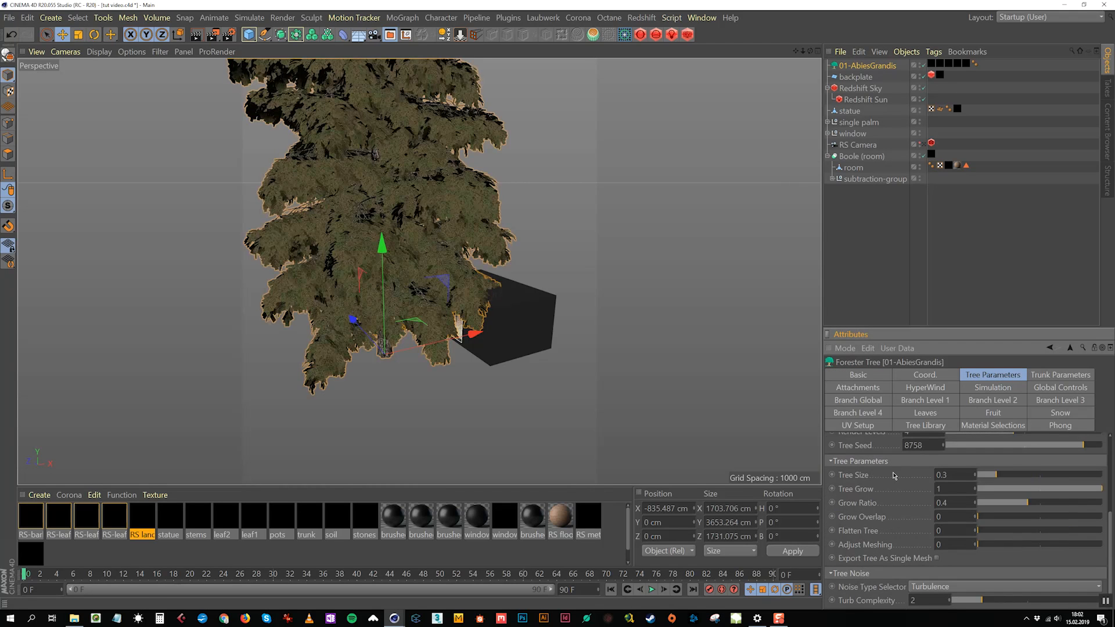
Step: Add a MoGraph Cloner, put the Abies Grandis tree inside it, and offset the clones 0 cm in Y and 500 cm in Z
click(401, 18)
click(434, 31)
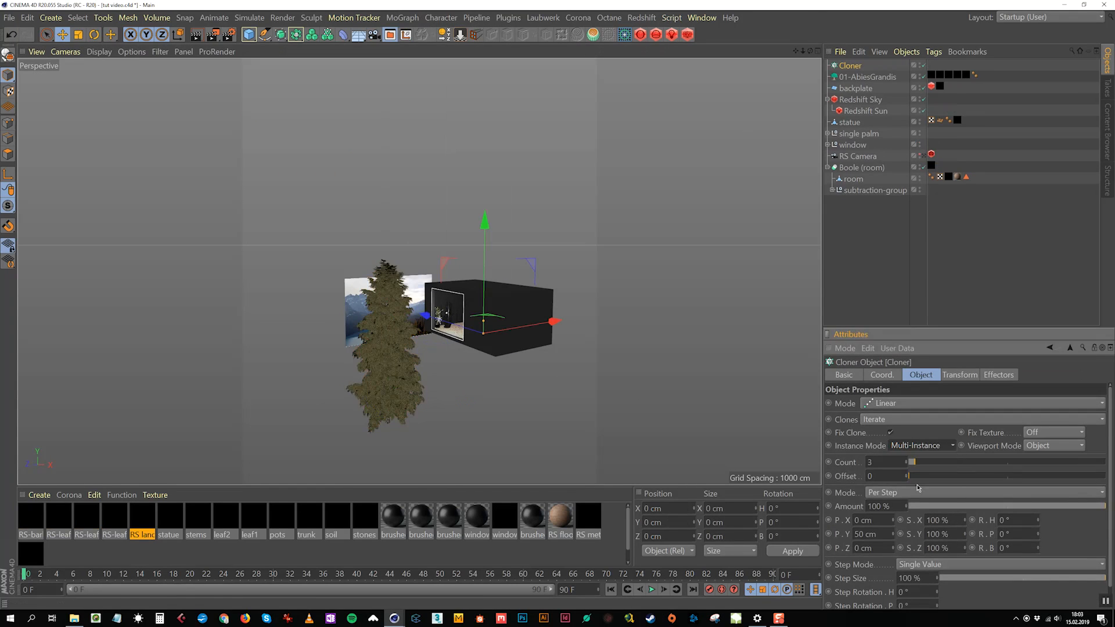
drag(867, 76, 849, 65)
click(849, 65)
drag(912, 463, 920, 469)
double_click(866, 534)
text(0)
double_click(865, 548)
text(500)
Step: Move the tree Cloner to about X -973, Y -466, Z -871 cm outside the window and set its count to 4
drag(555, 321, 459, 341)
drag(334, 348, 456, 464)
drag(919, 462, 916, 462)
Step: Add a Random effector to the tree Cloner to vary the clones
click(403, 18)
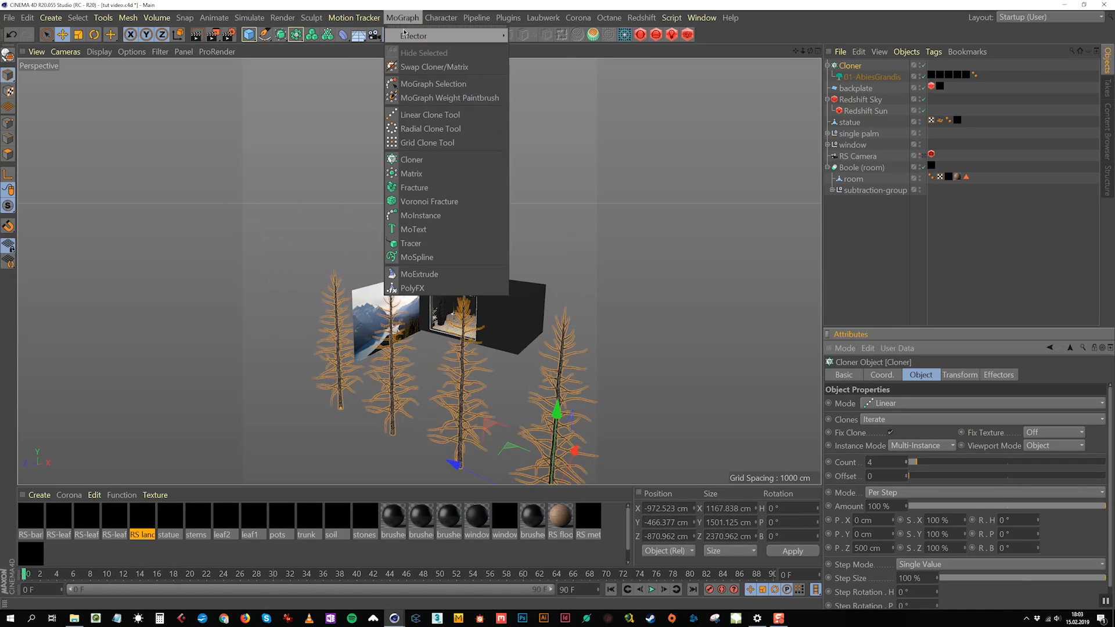
click(534, 133)
click(872, 88)
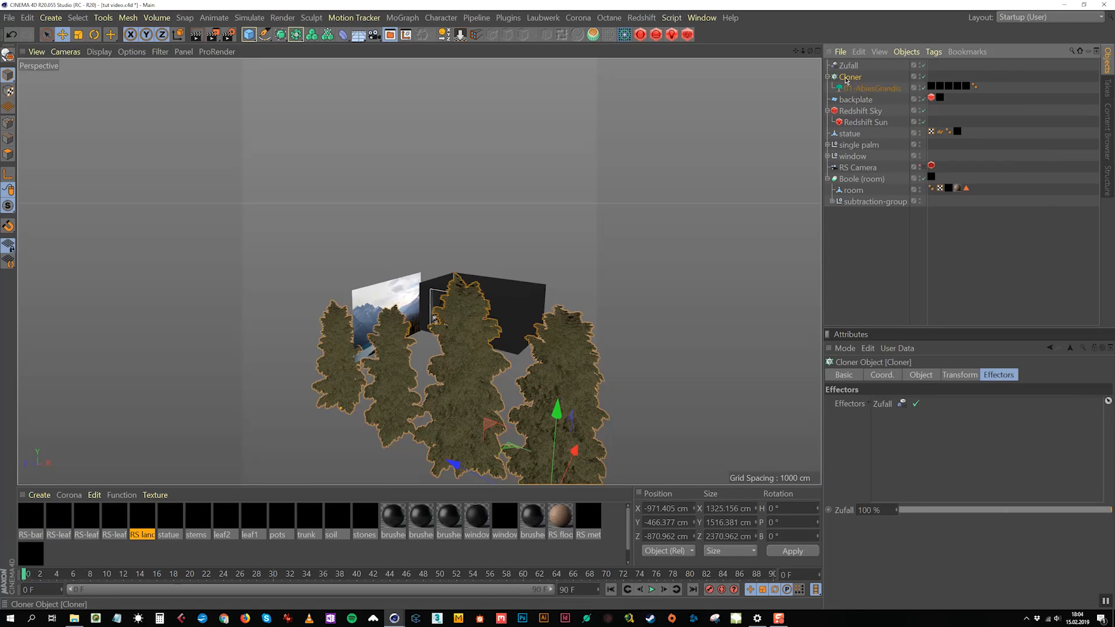
Step: Set the Cloner's viewport mode to Bounding Box and shift the trees along X to about -877 cm
click(850, 77)
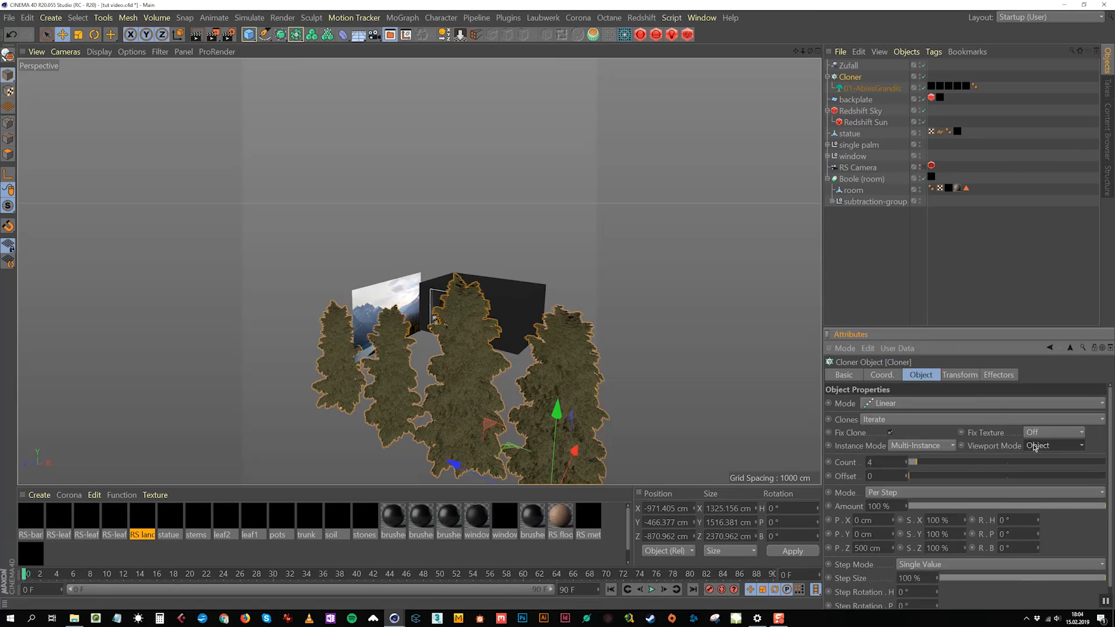
drag(572, 456, 581, 446)
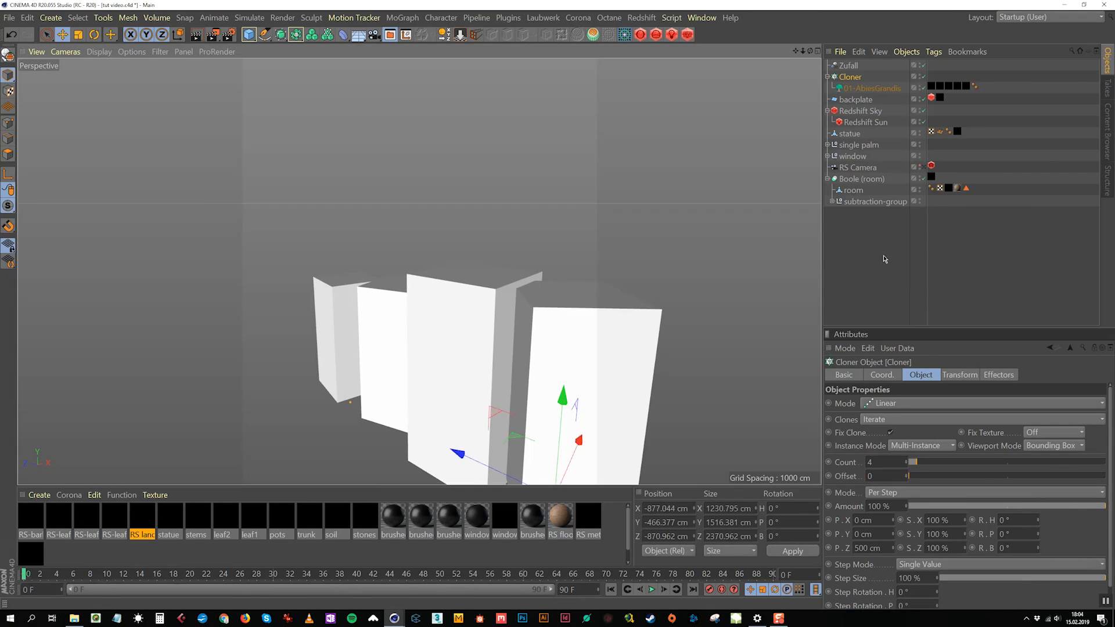
click(883, 256)
alt+drag(523, 325, 371, 354)
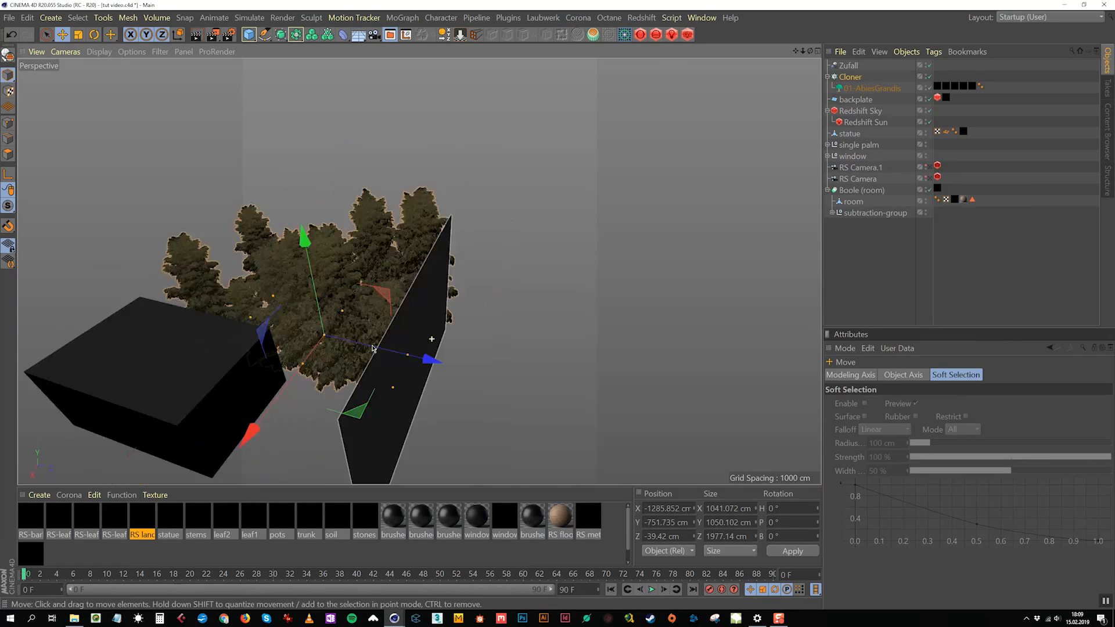
Step: Open the Redshift RenderView and turn the second camera to look past the statue through the window at the trees
click(641, 17)
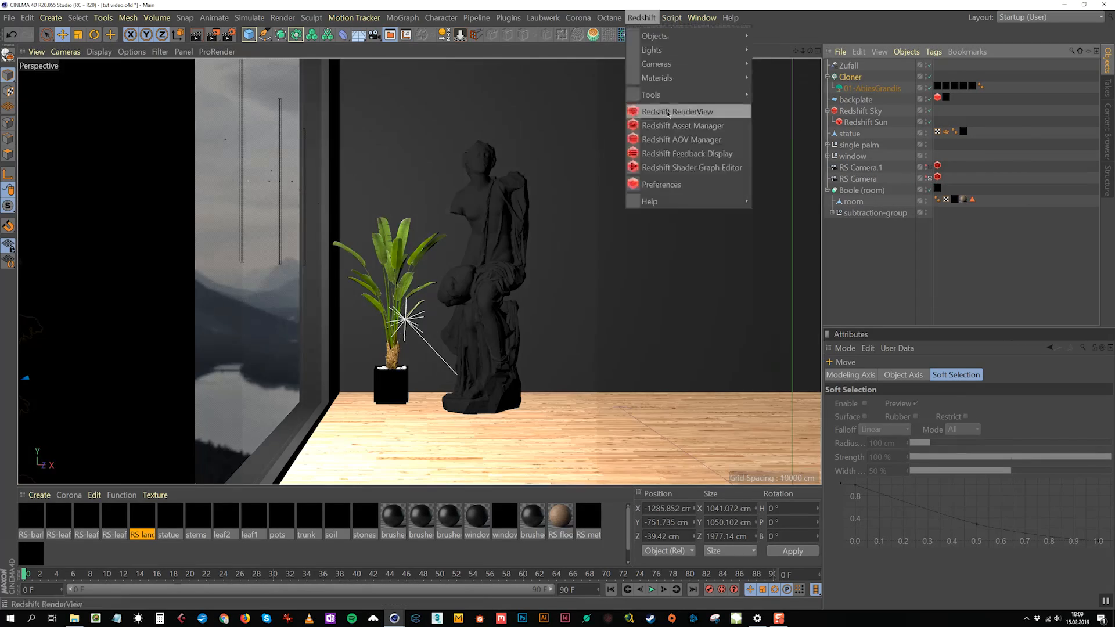
click(668, 112)
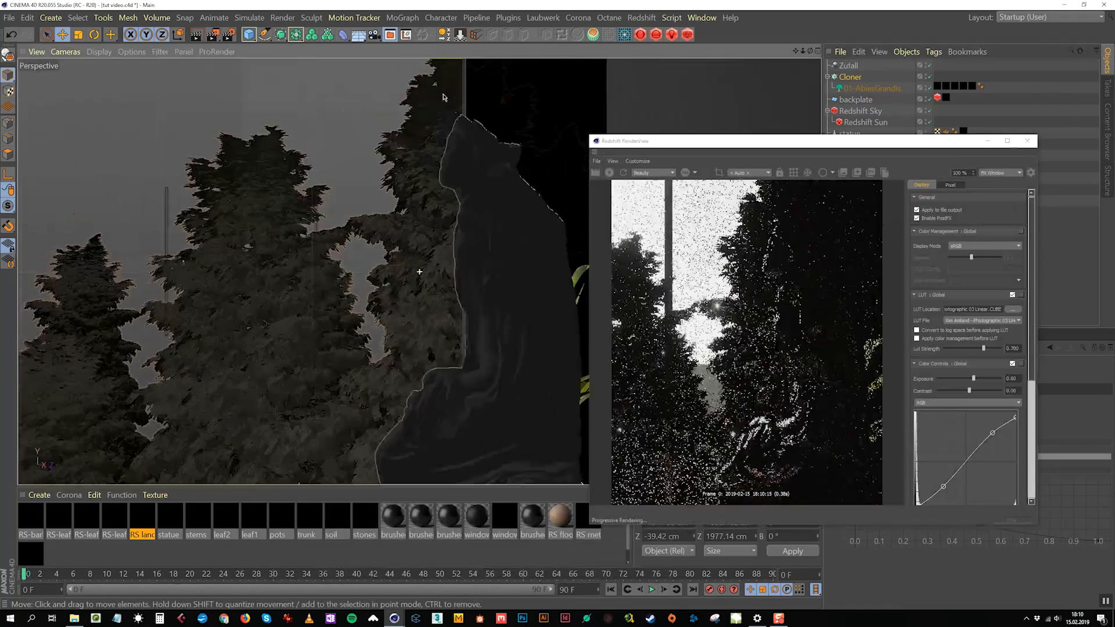
alt+drag(443, 97, 511, 243)
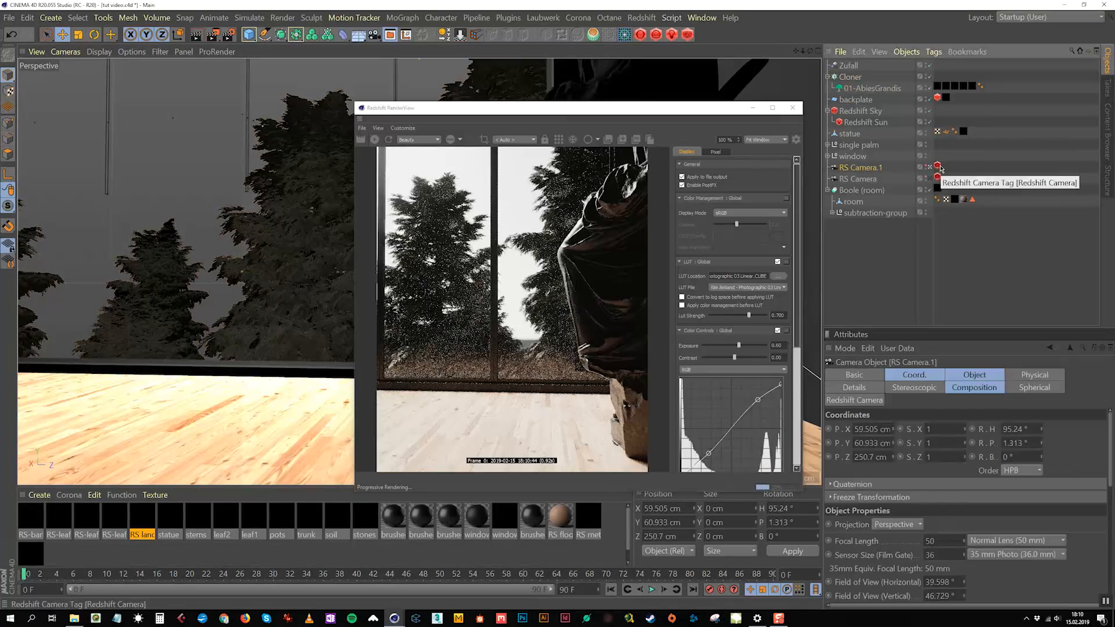
Step: Select the second camera's Redshift tag, and darken the reddish color of the Redshift Sky
click(938, 167)
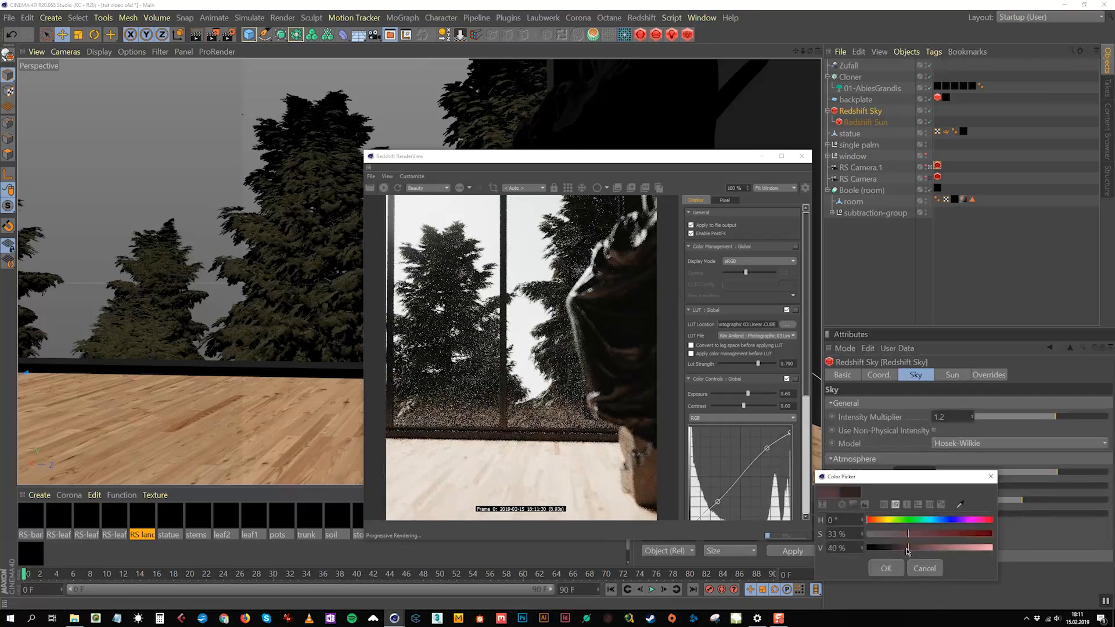
drag(907, 551, 897, 550)
click(886, 568)
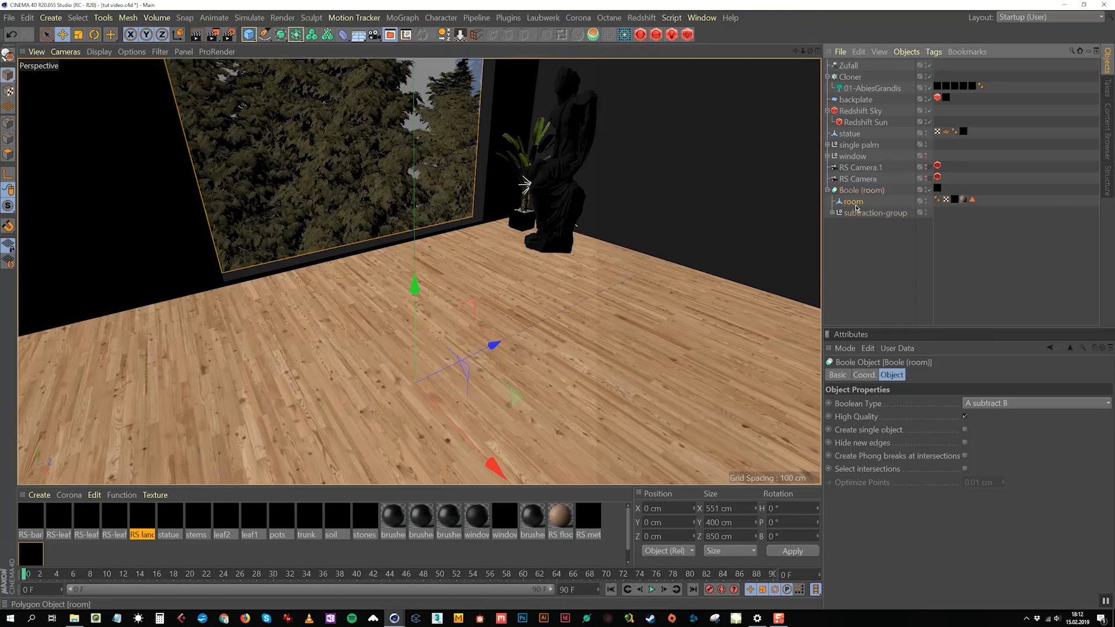
Step: Loop-select the floor perimeter edges of the room object and convert them to a spline
click(854, 202)
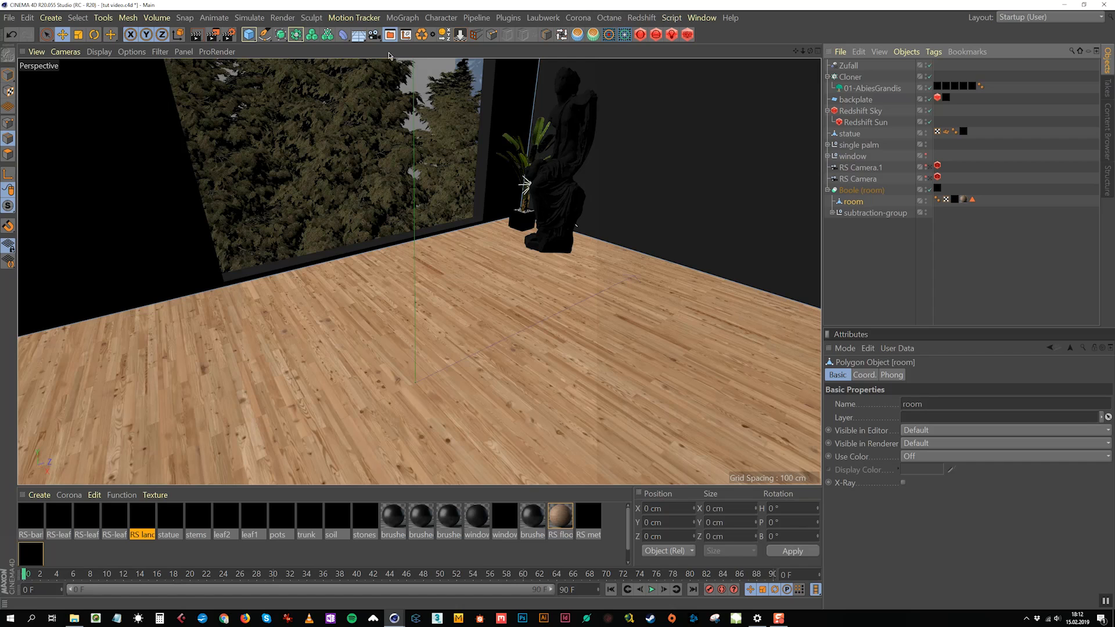
click(561, 36)
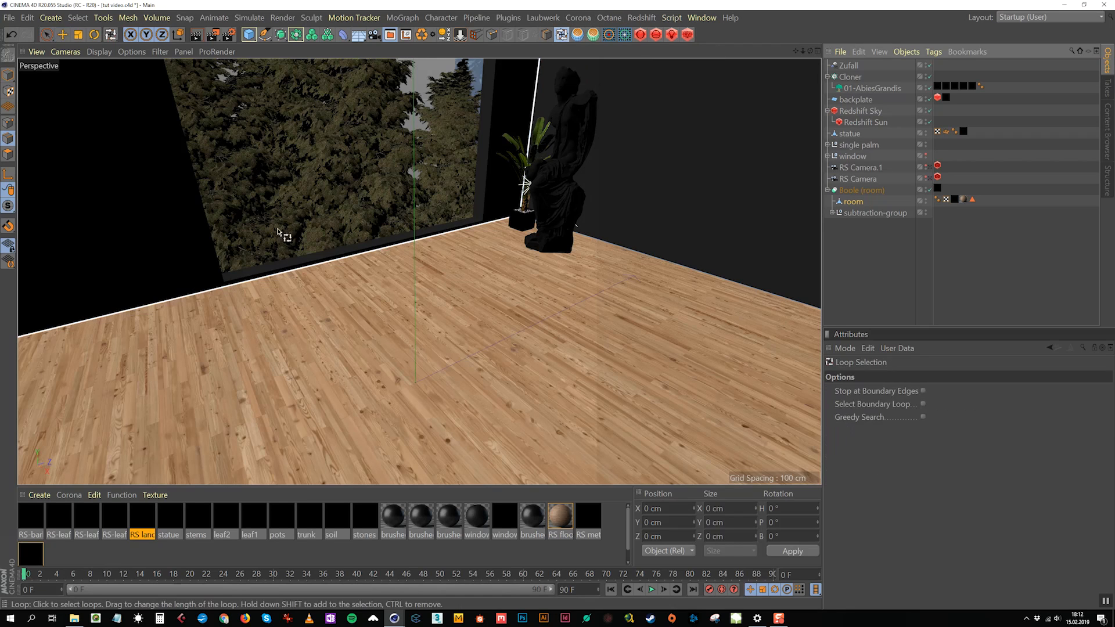
click(555, 249)
alt+drag(528, 262, 546, 264)
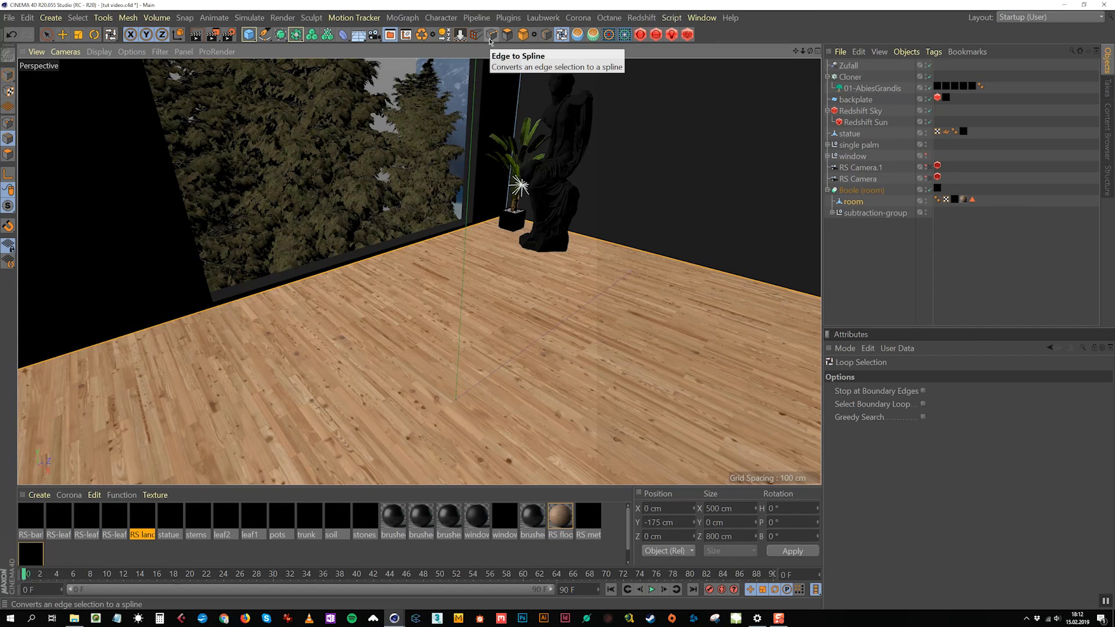
click(491, 36)
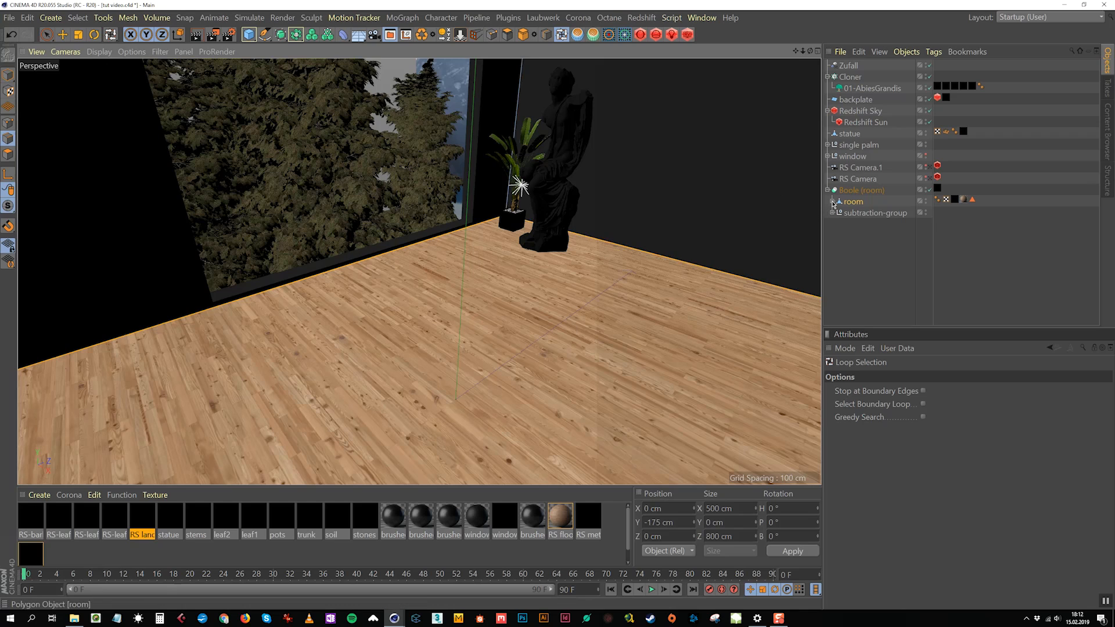
Step: Move the extracted floor spline out of the room object in the hierarchy and rename it molding
click(859, 216)
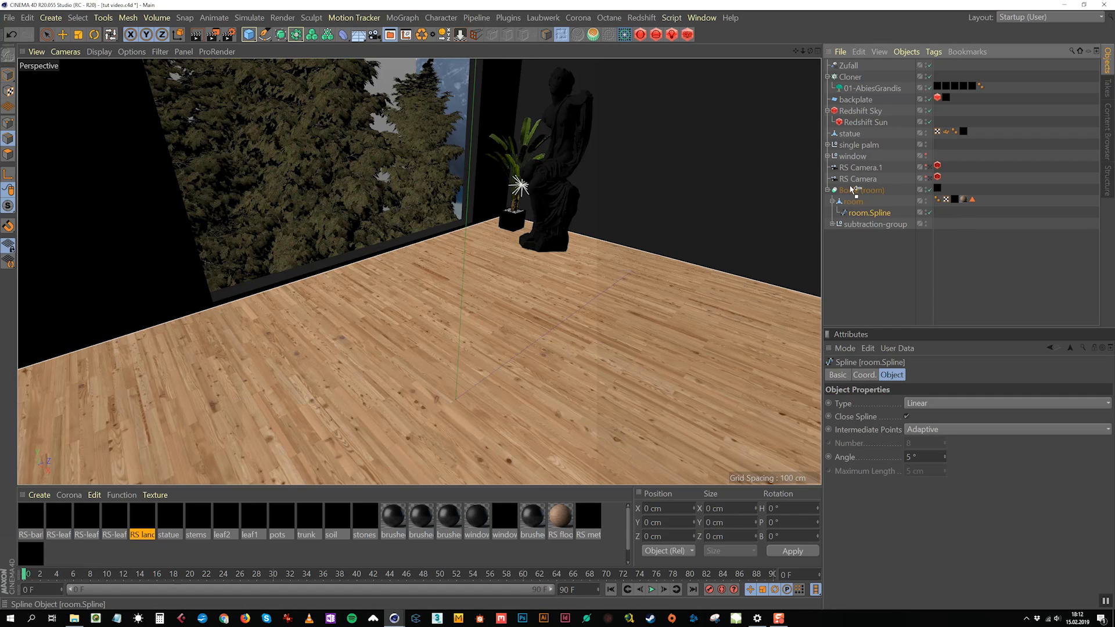
drag(850, 186, 849, 189)
double_click(848, 190)
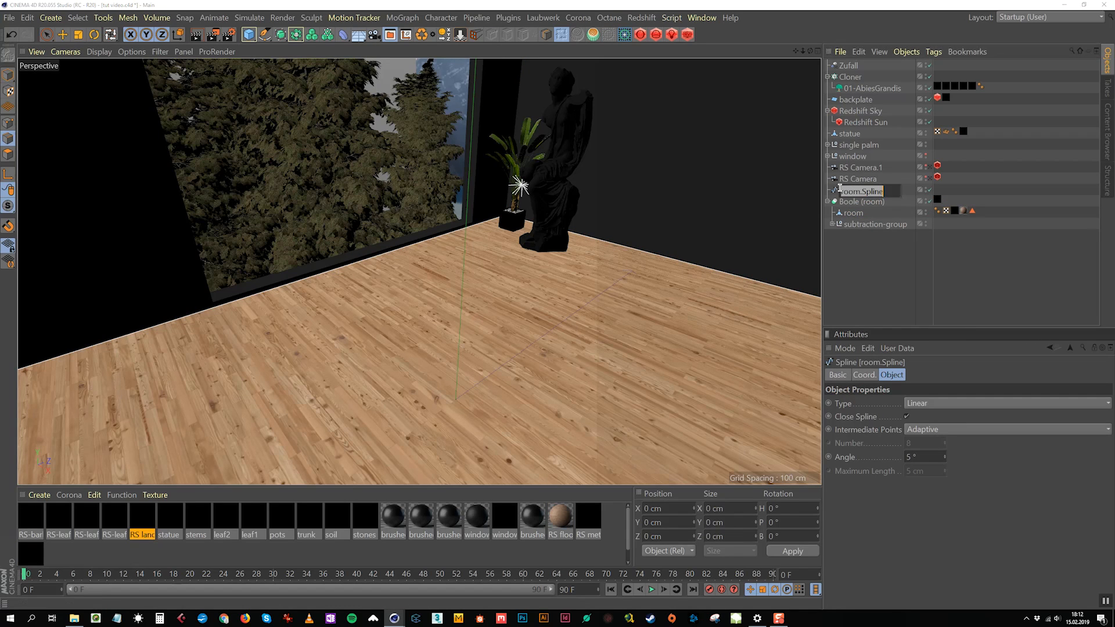
text(molding)
key(Return)
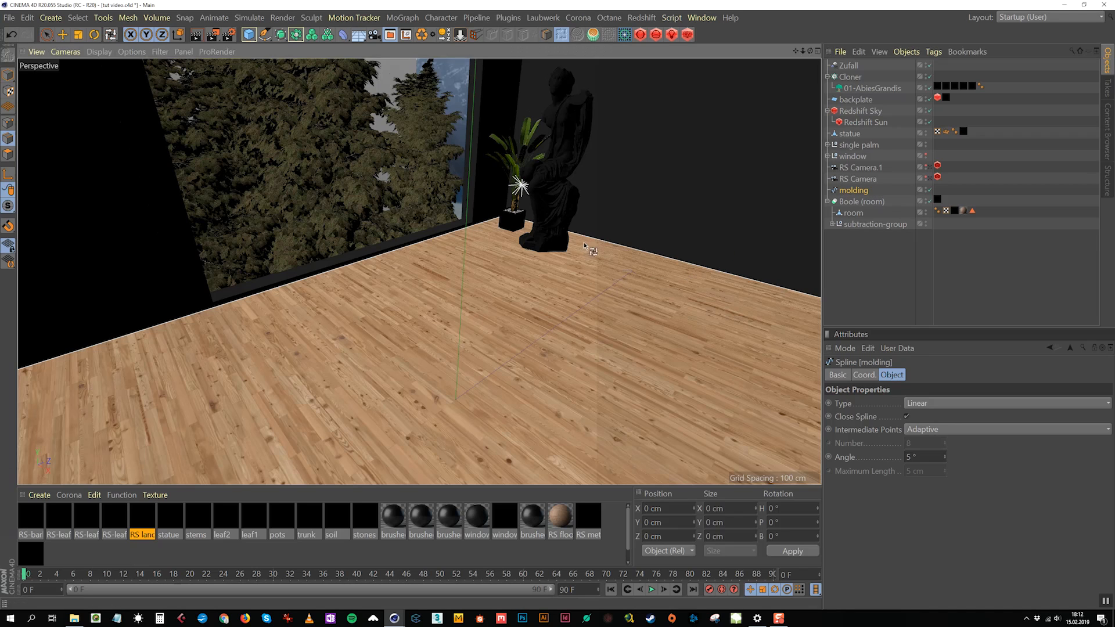
Step: Load Arch Profile 39 from the Spline Profiles 1.4 presets in the Content Browser into the scene
alt+drag(584, 242, 587, 243)
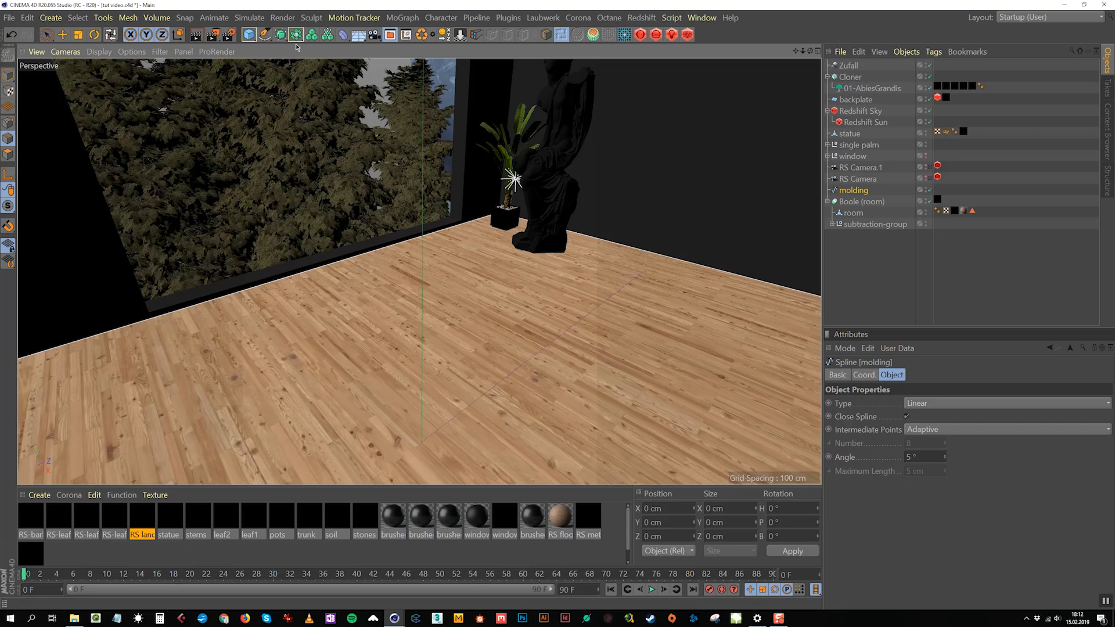
click(702, 18)
click(726, 74)
scroll(724, 234, down, 3)
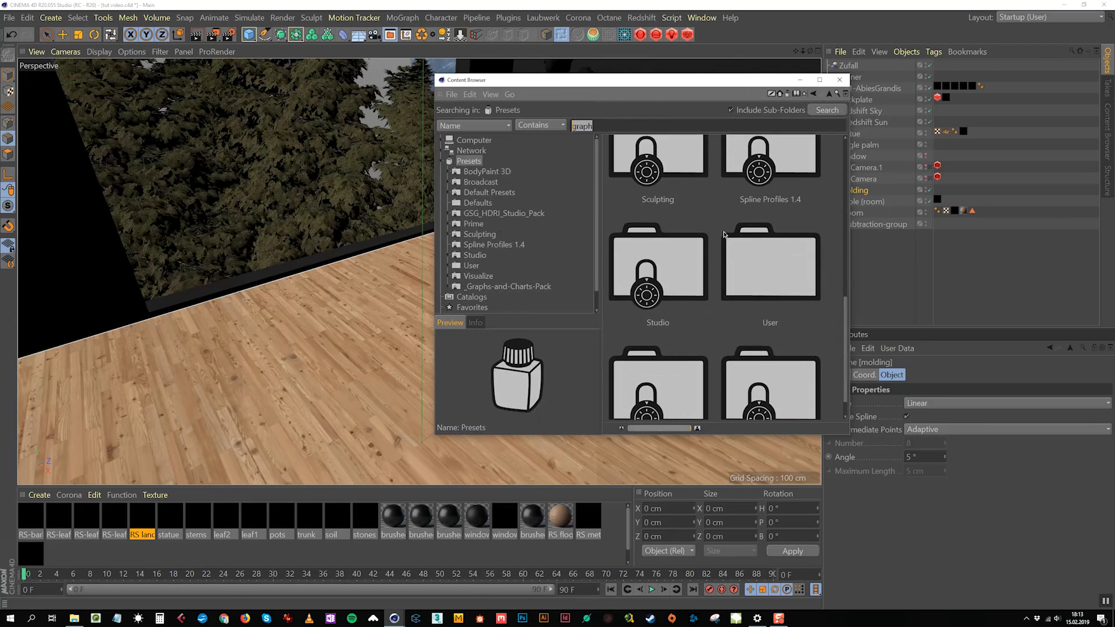
double_click(770, 163)
scroll(717, 312, down, 5)
drag(658, 334, 856, 207)
click(840, 80)
Step: Switch to model mode and move Arch Profile 39 along Z to about 134.6 cm inside the room
click(79, 35)
click(8, 75)
key(e)
alt+drag(409, 327, 625, 240)
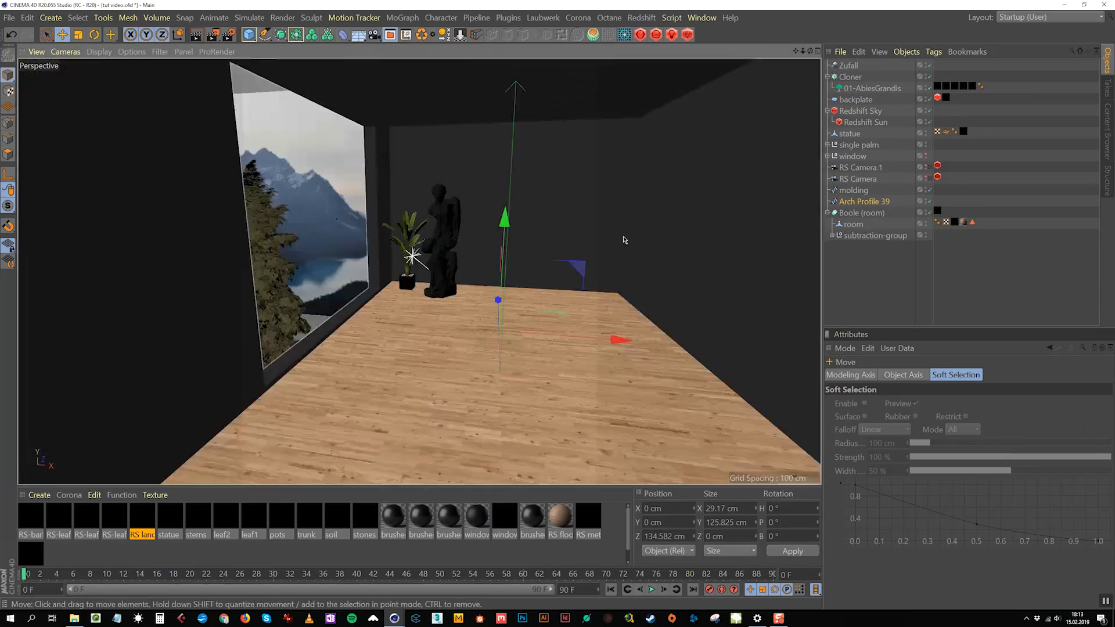
scroll(625, 239, up, 2)
Step: Create a Sweep object and place Arch Profile 39 above the molding spline as its children
click(296, 35)
drag(281, 35, 406, 62)
drag(859, 213, 850, 65)
drag(854, 213, 850, 66)
drag(856, 87, 855, 71)
Step: Scale Arch Profile 39 down to about 3.7 by 16 cm and rotate its heading 180° so the sweep forms a baseboard
click(79, 34)
drag(586, 273, 354, 308)
alt+drag(354, 308, 534, 325)
key(r)
key(e)
click(850, 66)
scroll(475, 238, up, 5)
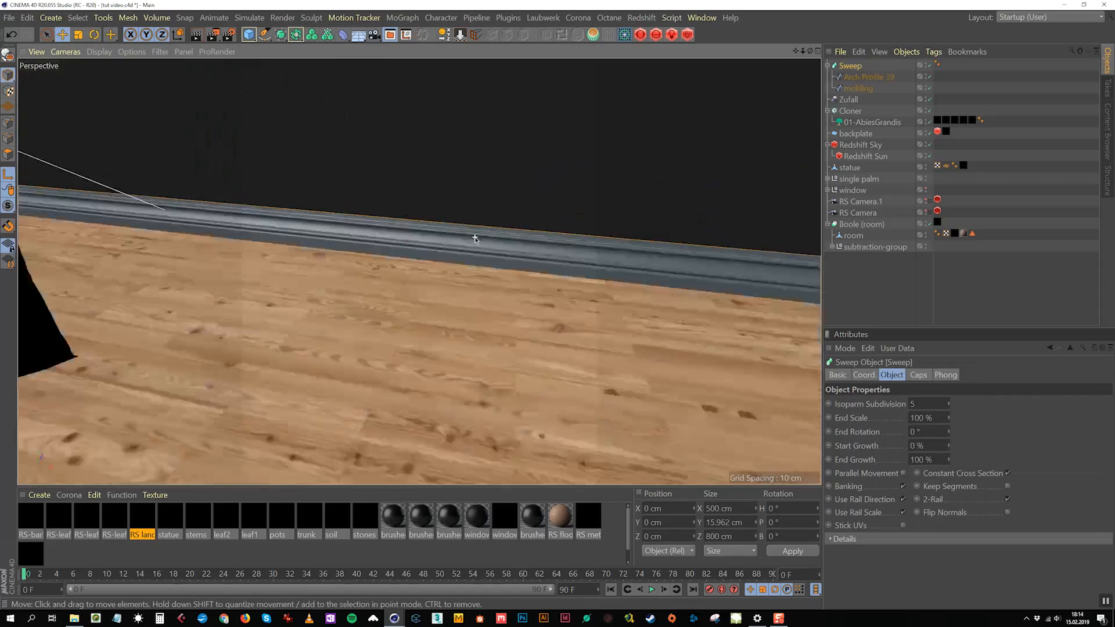
Step: Leave axis editing for the profile and apply the dark window material to the Sweep
scroll(476, 239, down, 5)
click(8, 174)
click(868, 77)
alt+middle_drag(581, 215, 359, 208)
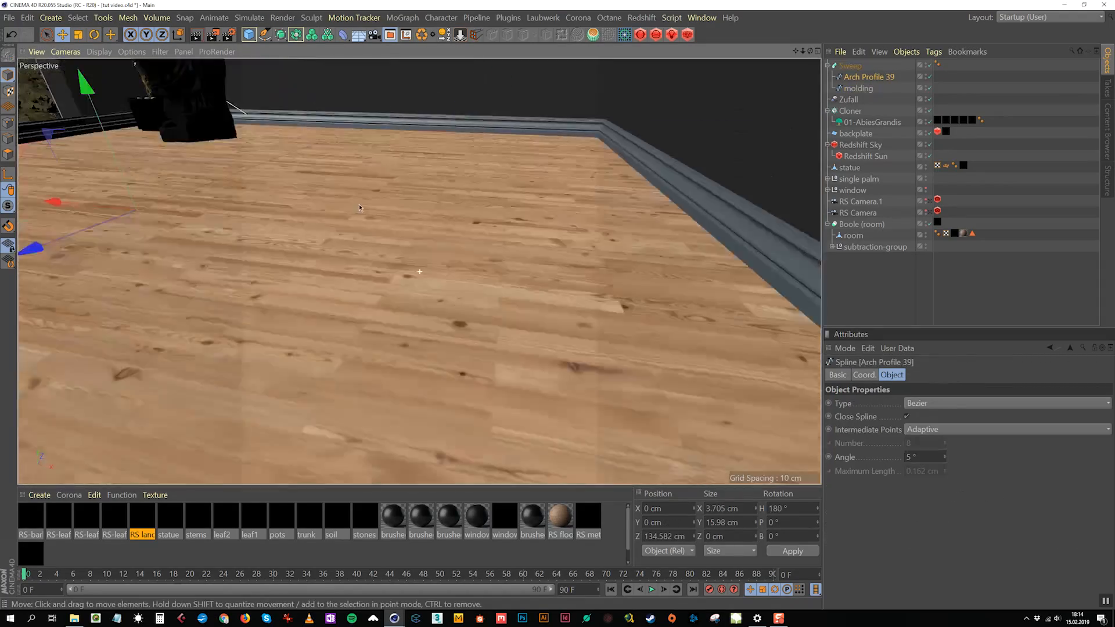
scroll(359, 208, down, 5)
drag(476, 516, 850, 66)
Step: Disable the Sweep and add points to the molding spline along the window side of the floor
click(869, 77)
click(929, 66)
click(859, 88)
alt+drag(371, 191, 453, 146)
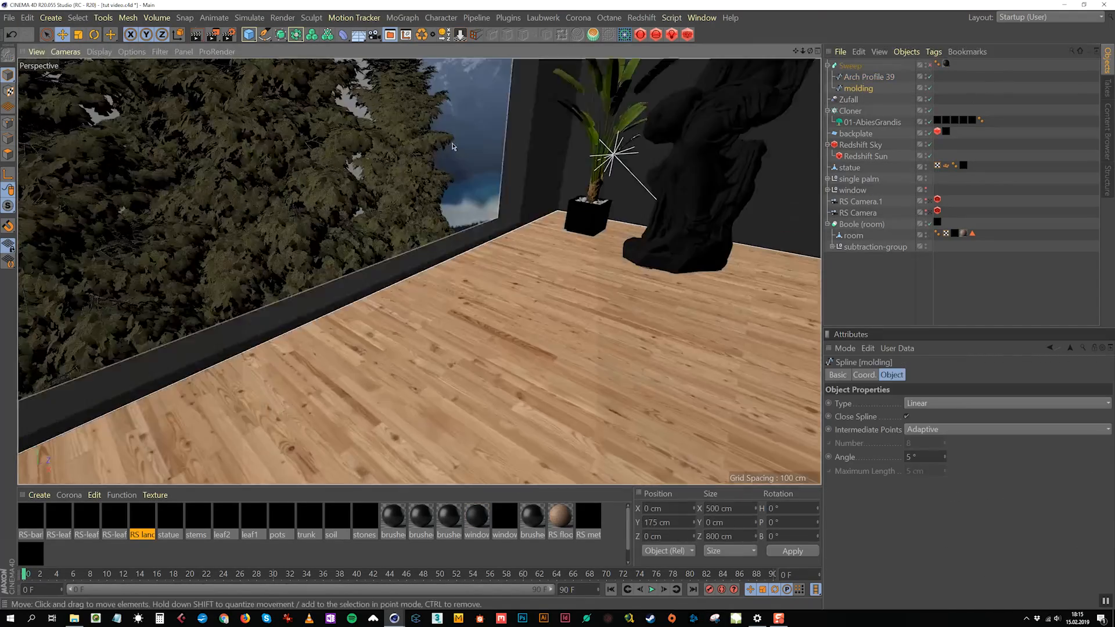
click(7, 123)
right_click(542, 232)
click(572, 404)
alt+drag(575, 238, 532, 231)
click(533, 231)
alt+middle_drag(169, 316, 363, 267)
click(294, 291)
Step: Open the molding spline across the window side and re-enable the Sweep
right_click(372, 270)
right_click(400, 258)
click(510, 347)
right_click(480, 325)
click(568, 386)
click(929, 66)
Step: Set the Sweep's start and end to Fillet Cap with 1 step and a 0.1 cm radius
click(888, 285)
alt+middle_drag(744, 186, 482, 241)
alt+drag(482, 241, 439, 260)
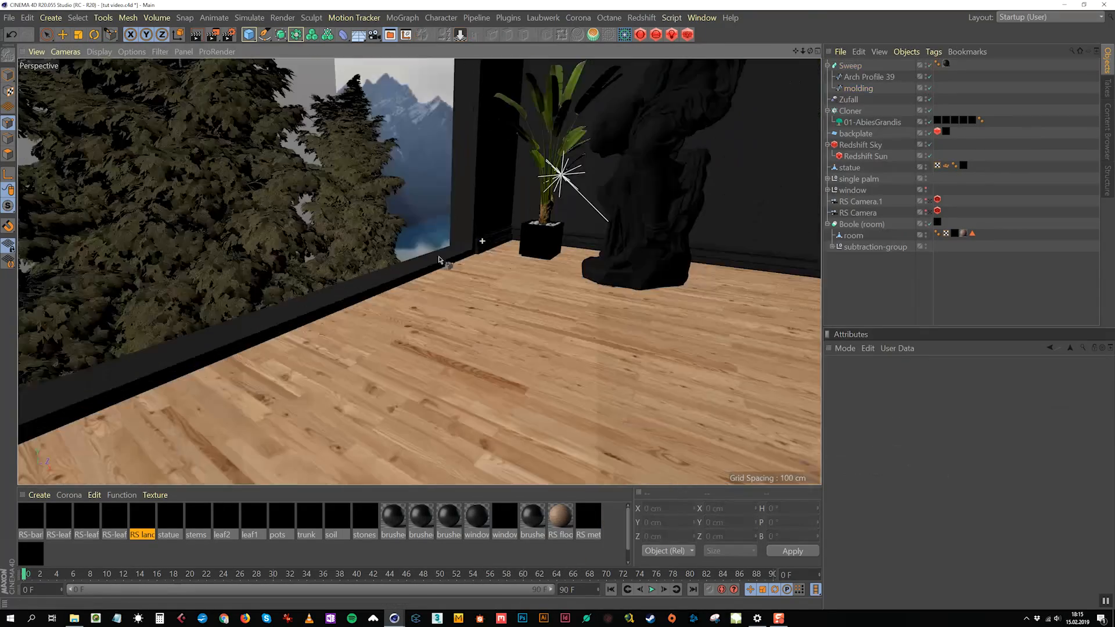
scroll(439, 260, up, 5)
click(505, 209)
click(918, 375)
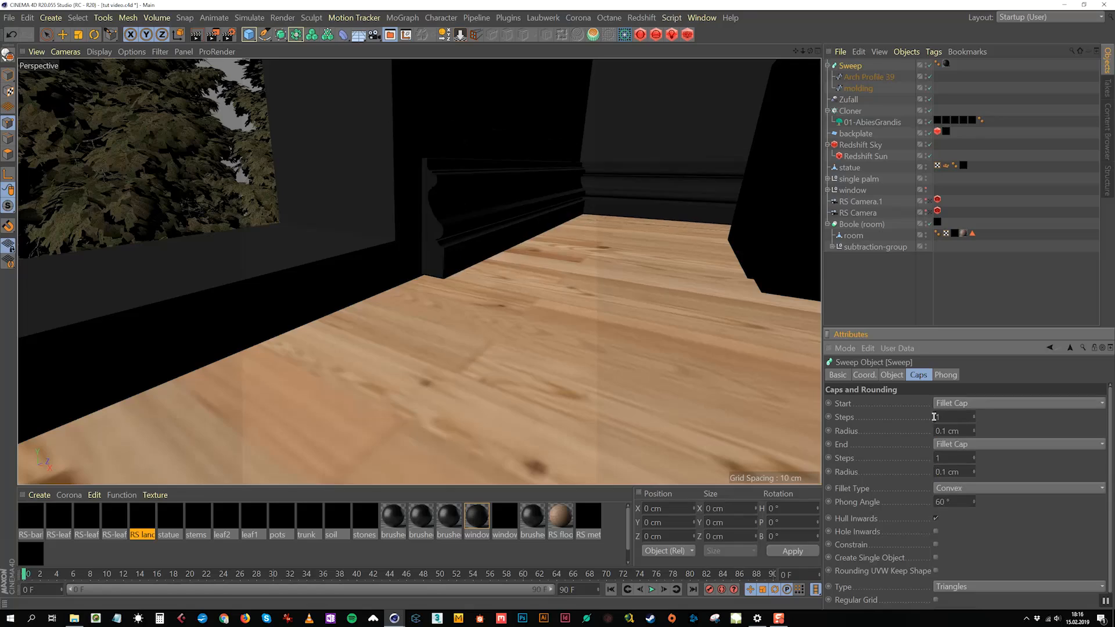
Step: Move the molding spline's end point beside the window along Z to about 306.5 cm
scroll(418, 192, up, 5)
alt+drag(490, 356, 360, 342)
scroll(406, 326, down, 4)
click(848, 99)
click(858, 88)
drag(604, 369, 560, 372)
Step: Toggle the window group's viewport visibility and move the molding spline's other end point to the opposite window edge
click(926, 188)
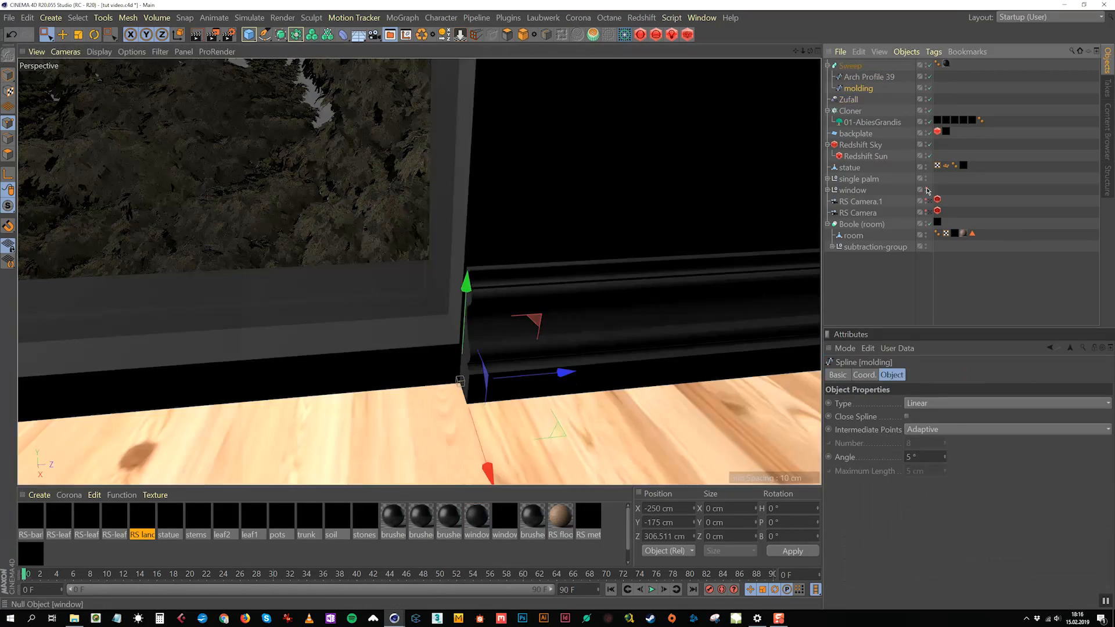
alt+middle_drag(453, 325, 806, 277)
click(417, 406)
drag(533, 441, 528, 439)
Step: Check Arch Profile 39's axis and coordinates and how both baseboard ends meet the window, leaving axis editing off
click(869, 77)
click(8, 75)
click(9, 174)
click(62, 35)
alt+drag(571, 387, 530, 402)
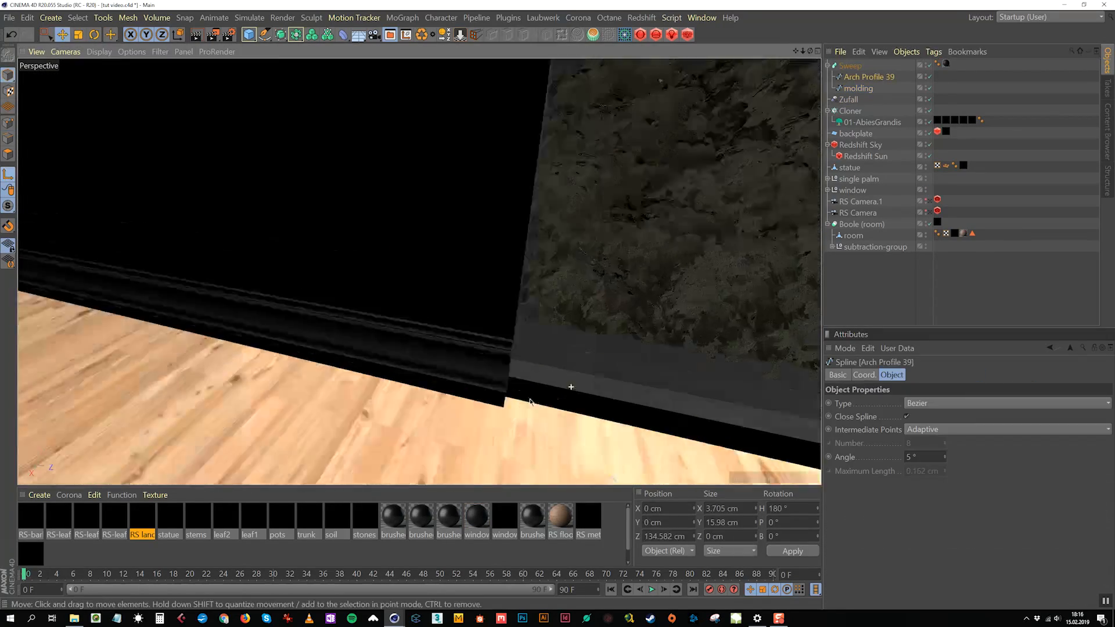
alt+drag(430, 279, 555, 294)
click(864, 374)
click(8, 174)
click(8, 123)
click(46, 35)
alt+drag(468, 270, 437, 273)
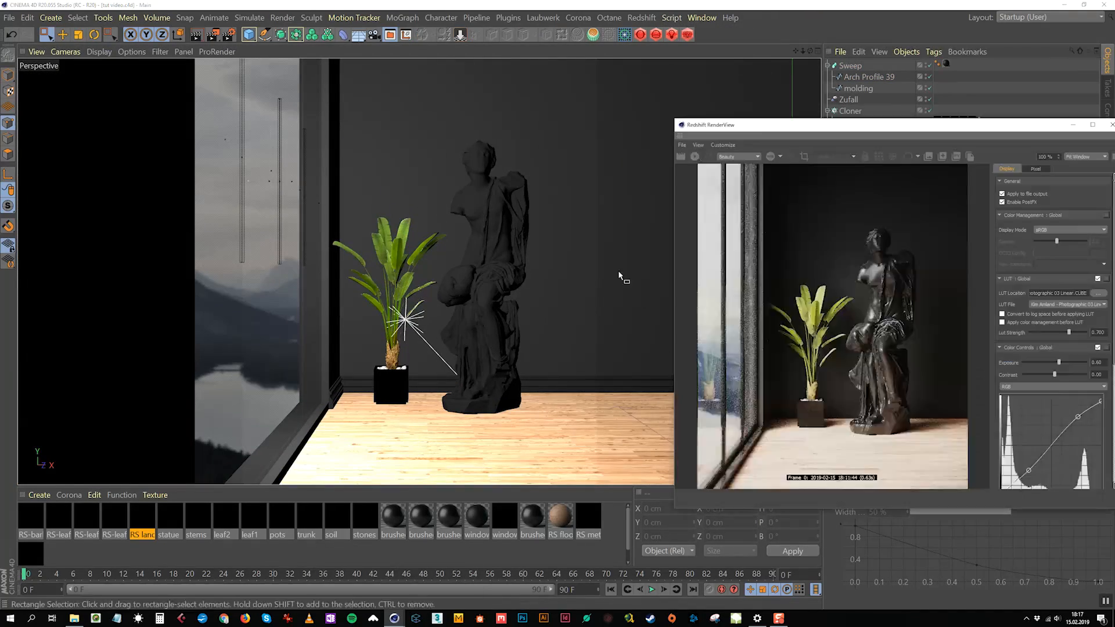
Step: Open the shader graph of the RS floor shader 2 material and arrange it beside the Redshift render view
drag(768, 126, 453, 73)
double_click(561, 516)
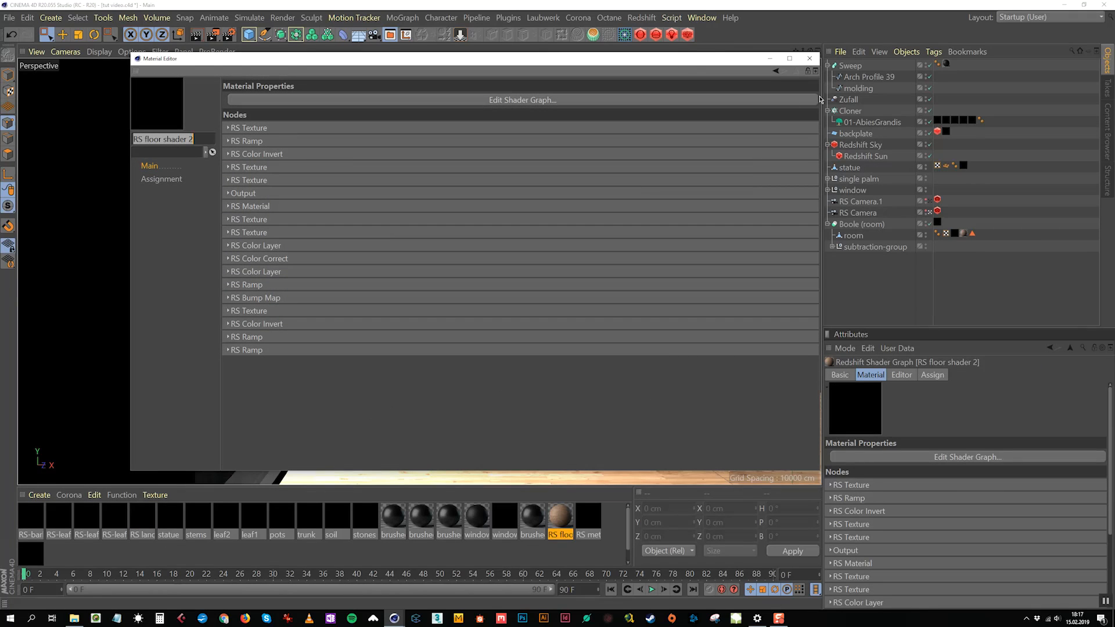
drag(730, 68, 495, 72)
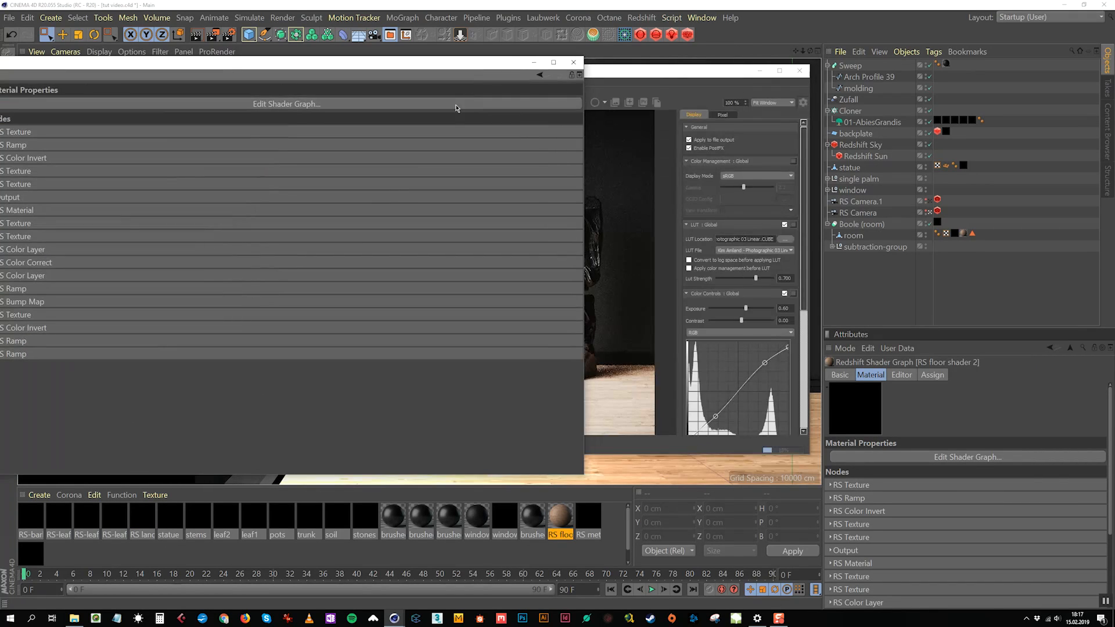
click(485, 103)
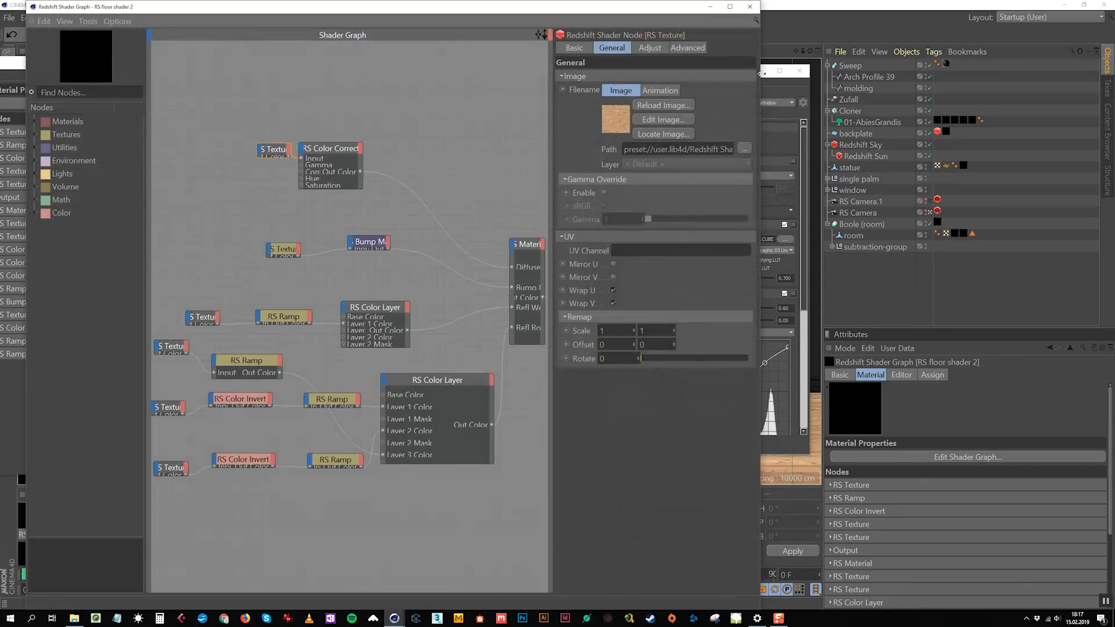
click(732, 71)
drag(733, 76, 1088, 85)
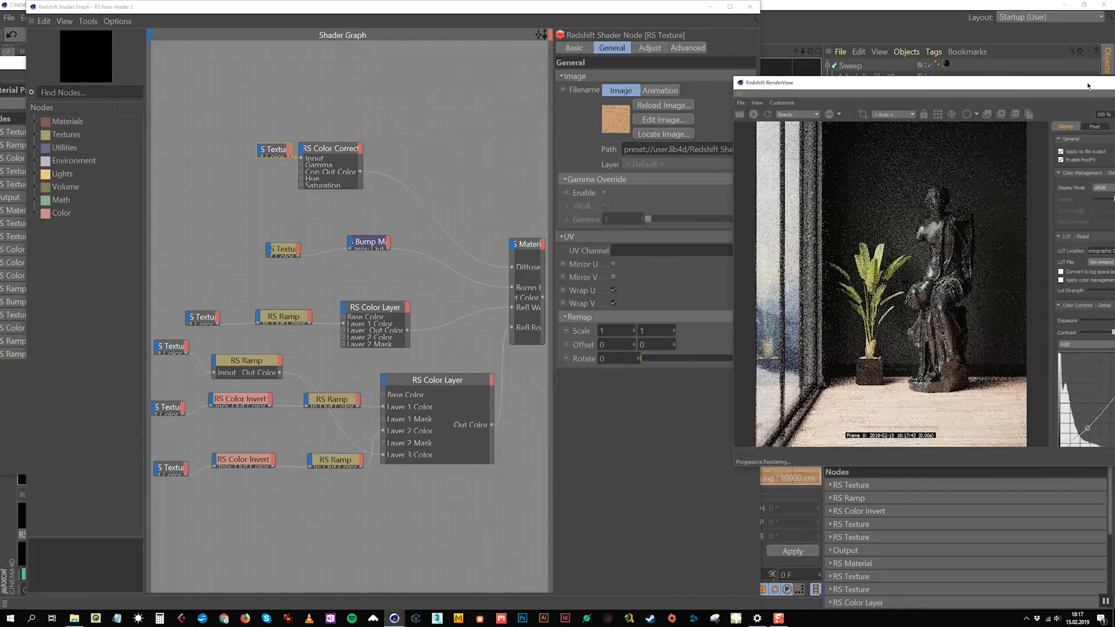
drag(761, 33, 516, 38)
drag(382, 7, 512, 10)
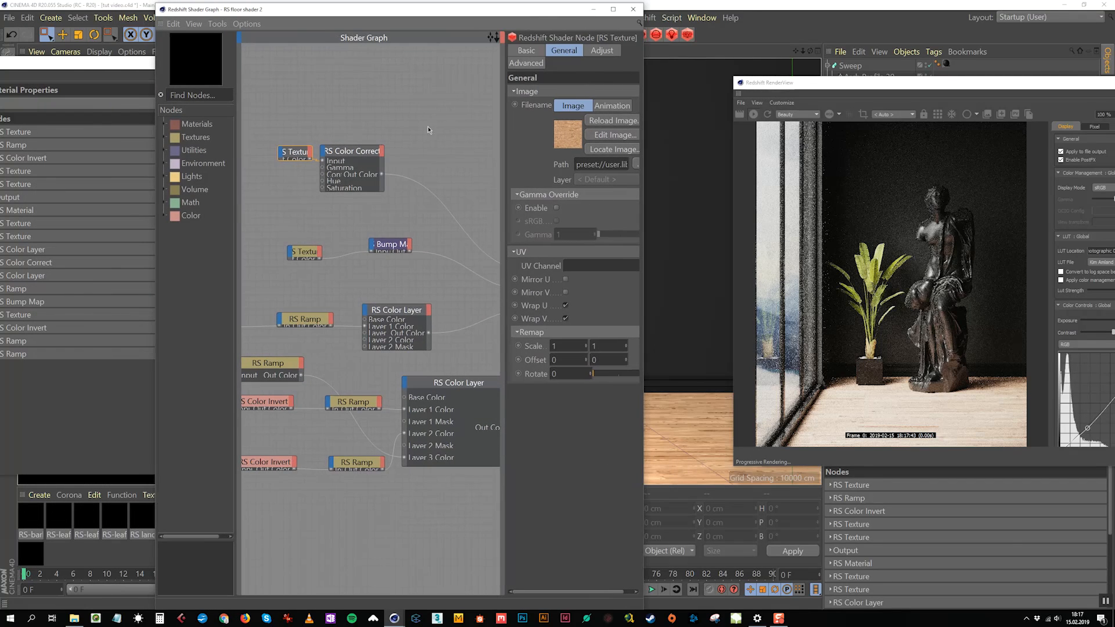
Step: Add a Color Layer node between the floor texture's Color Correct node and the material's diffuse input
click(435, 120)
mouse_move(427, 130)
alt+middle_down()
mouse_move(366, 129)
mouse_move(434, 146)
alt+middle_up()
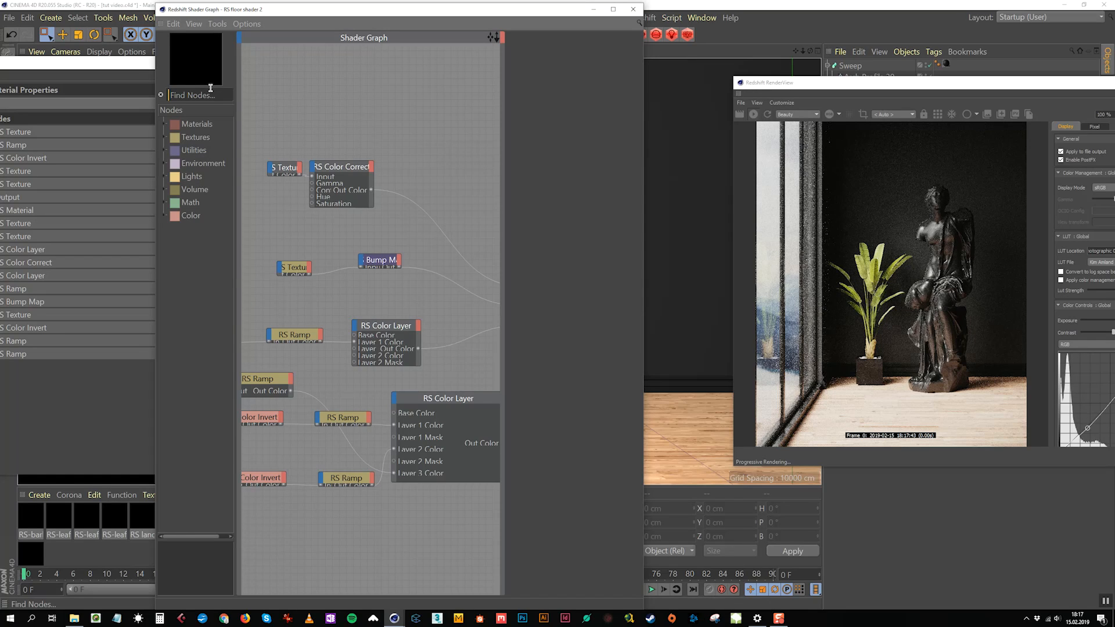
text(layer)
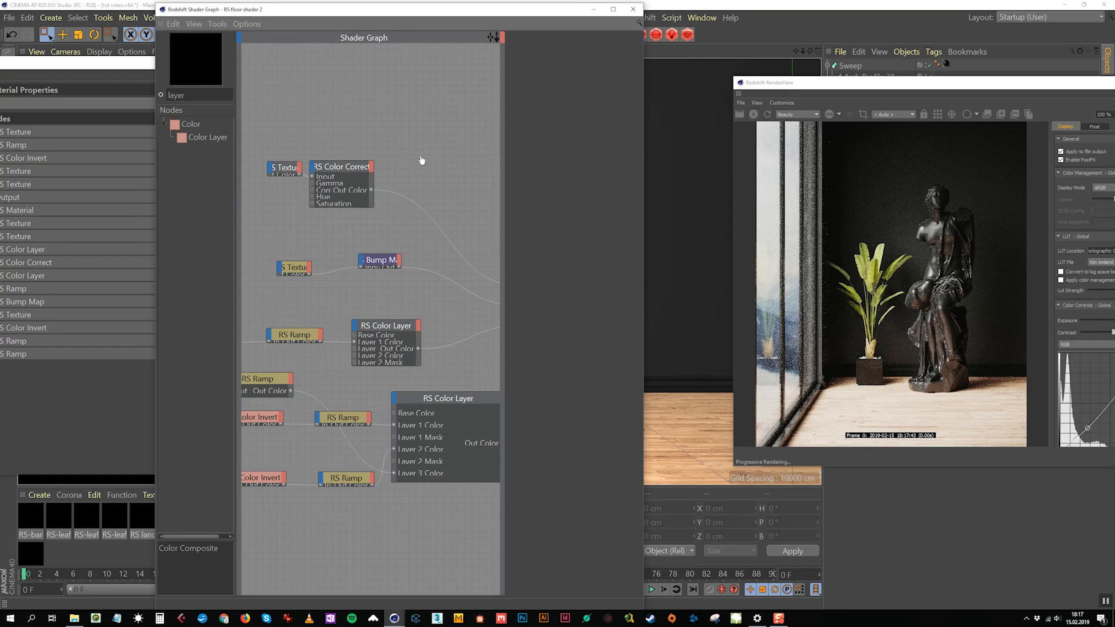
key(Return)
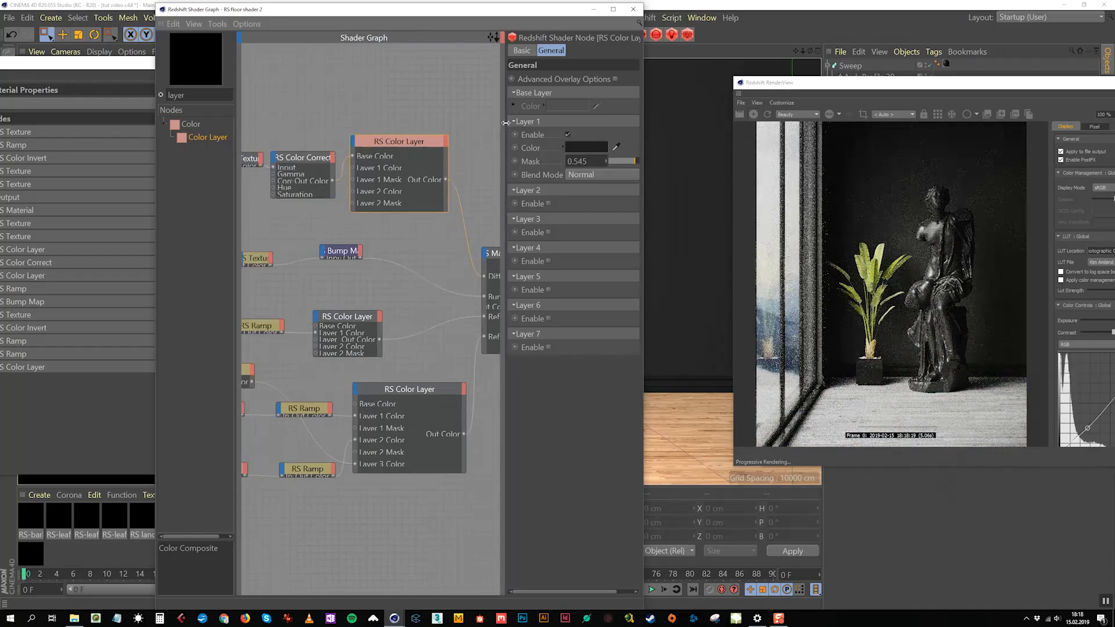
Step: Set the new Color Layer's Layer 1 mask to 0.7 and spread the Color Layer and Color Correct nodes apart
drag(587, 162, 515, 148)
text(0.7)
key(Return)
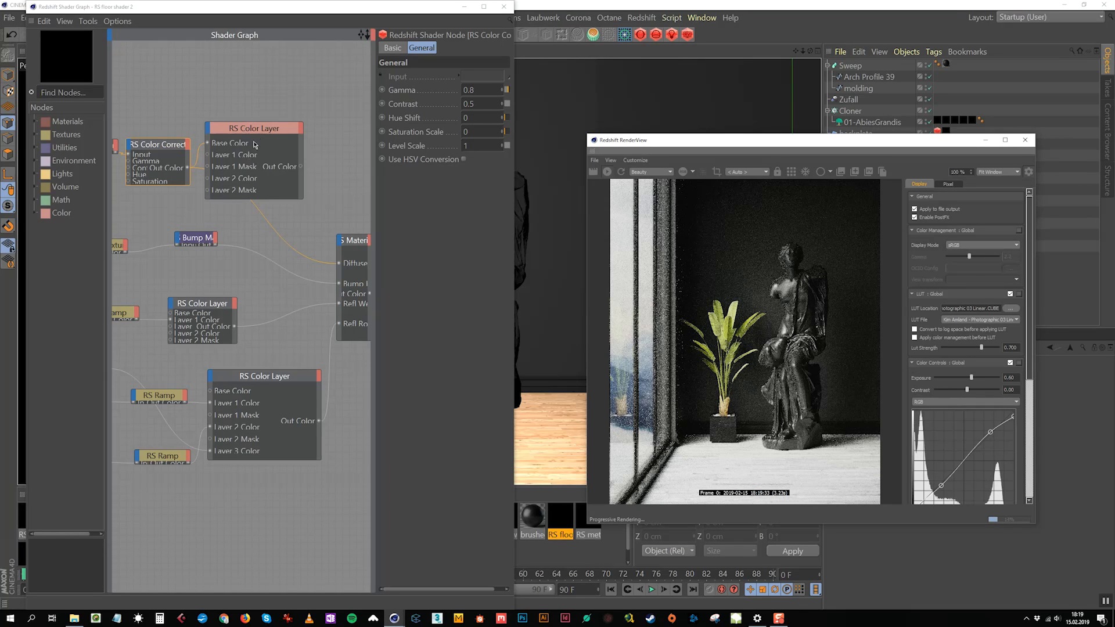
drag(262, 129, 325, 104)
drag(171, 139, 201, 153)
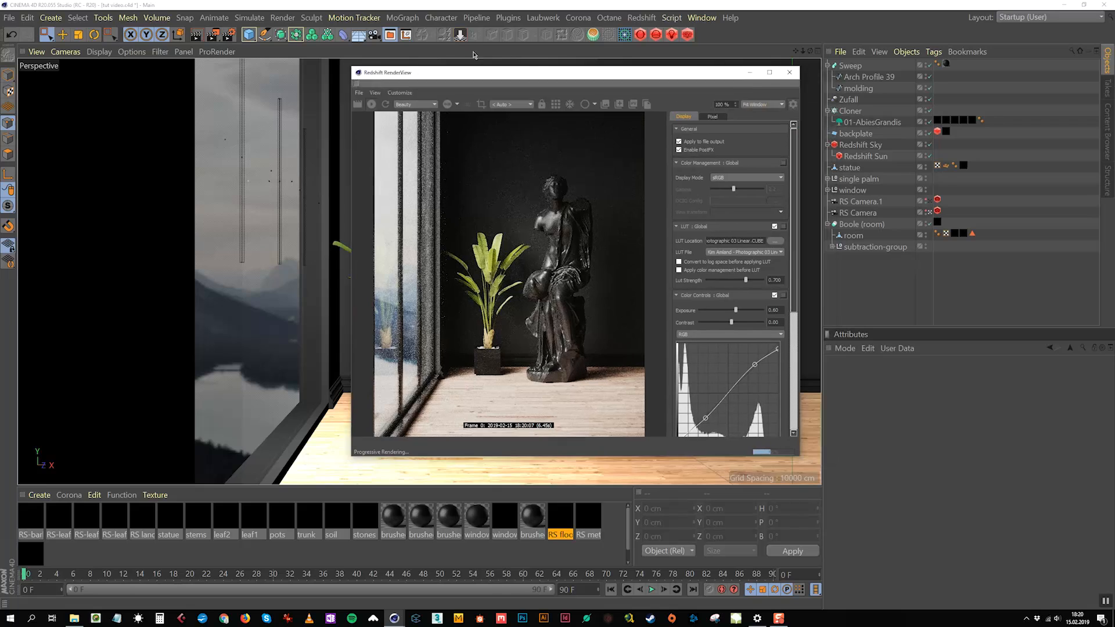
Step: Enlarge the Redshift render view and examine the palm and statue at original size
drag(510, 75, 429, 31)
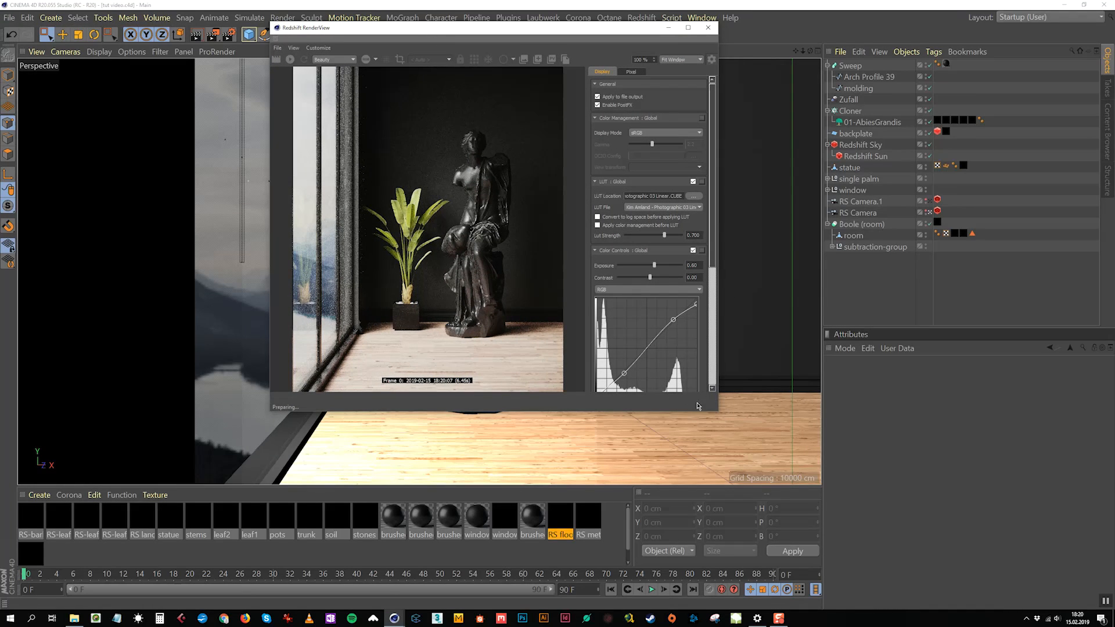
drag(718, 413, 1089, 594)
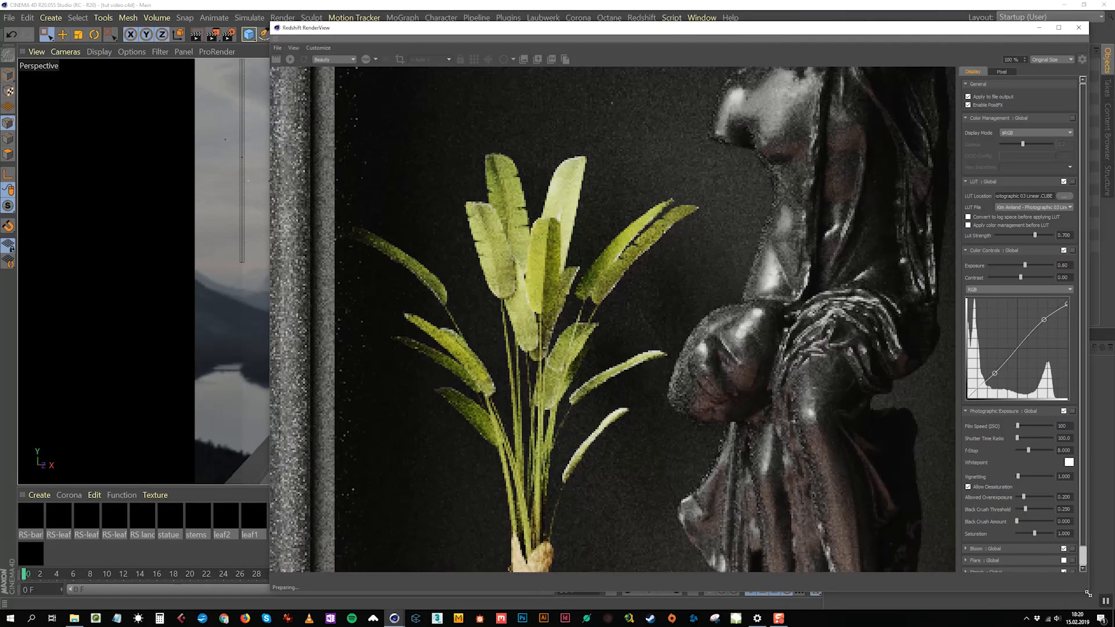
middle_drag(828, 428, 702, 505)
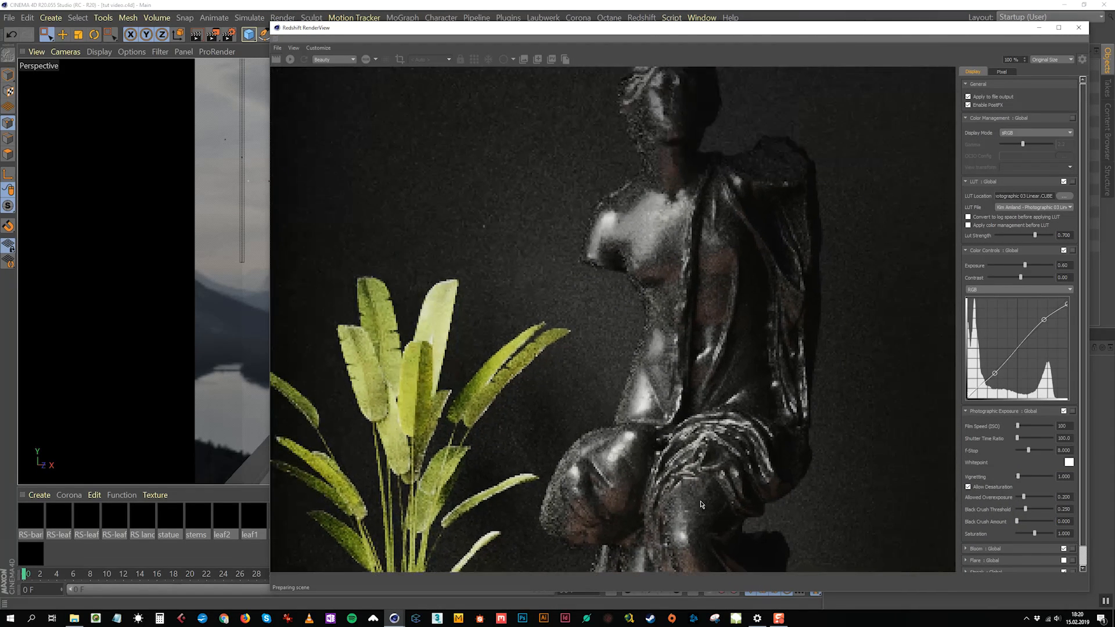
middle_drag(716, 331, 687, 394)
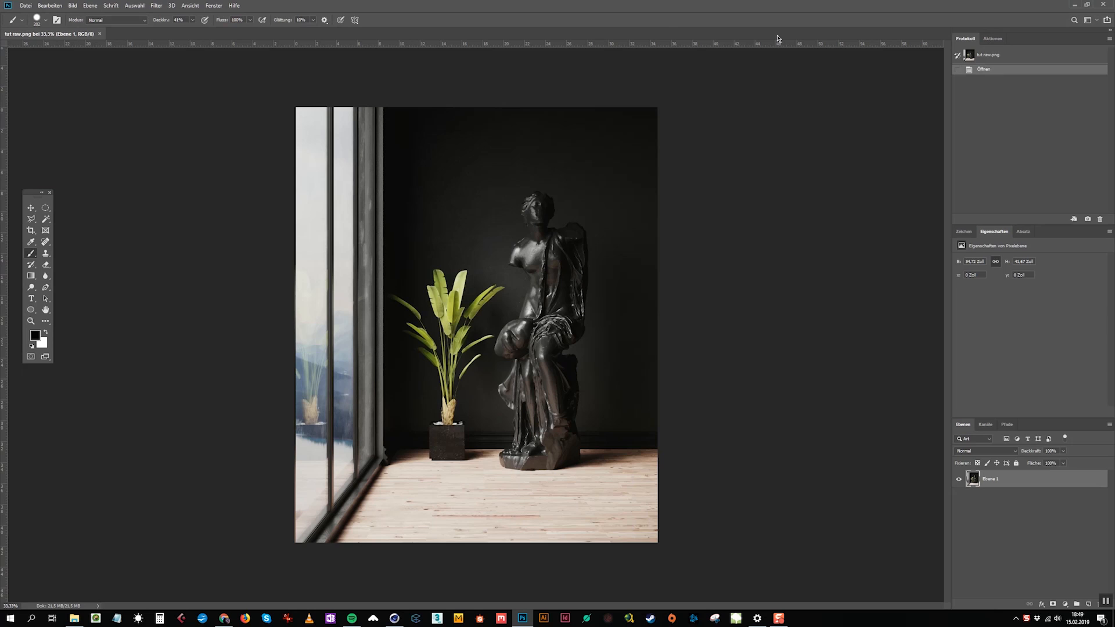
Step: Examine the rendered image tut raw.png in Photoshop up close, checking the statue, wall and other details
key(ctrl+plus)
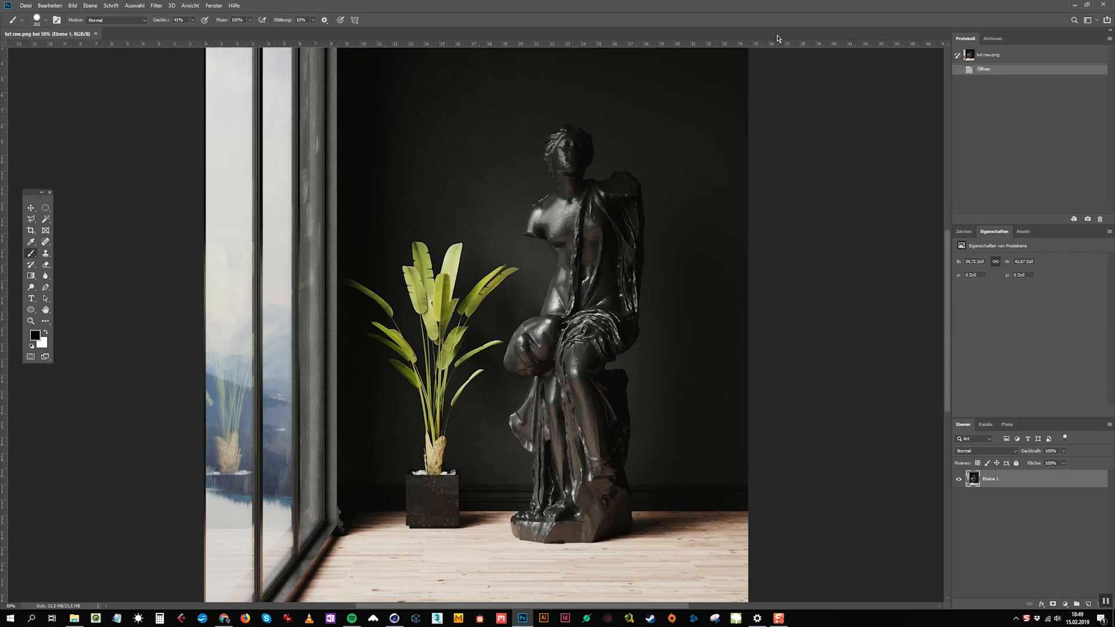
drag(554, 284, 474, 401)
key(ctrl+plus)
key(ctrl+plus)
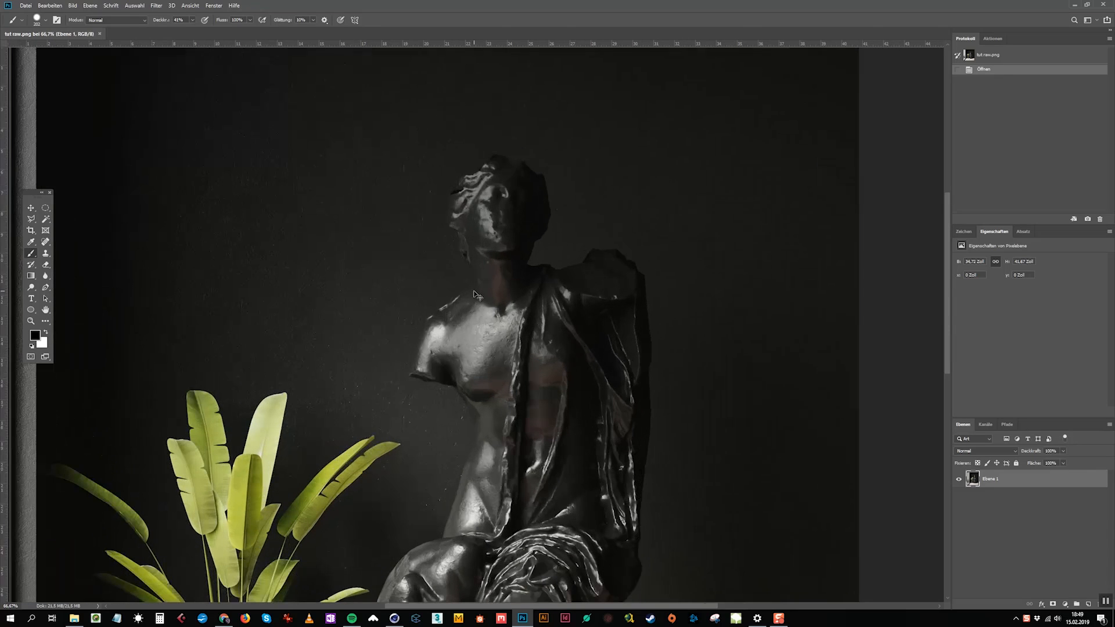
drag(405, 391, 572, 287)
drag(378, 432, 378, 260)
drag(744, 378, 497, 389)
drag(655, 368, 633, 438)
drag(557, 168, 662, 357)
drag(664, 419, 699, 503)
mouse_move(669, 419)
mouse_down()
mouse_move(634, 439)
mouse_move(595, 226)
mouse_move(591, 241)
mouse_up()
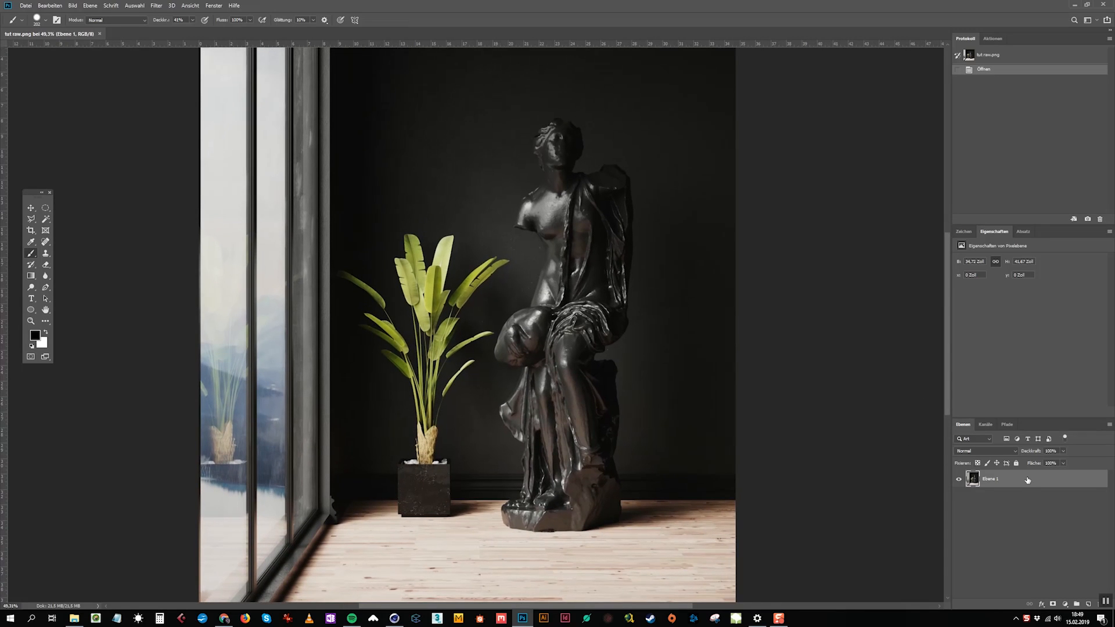
Step: Rename the image layer as raw and duplicate it within the same document
right_click(991, 481)
click(989, 481)
text(raw)
key(Return)
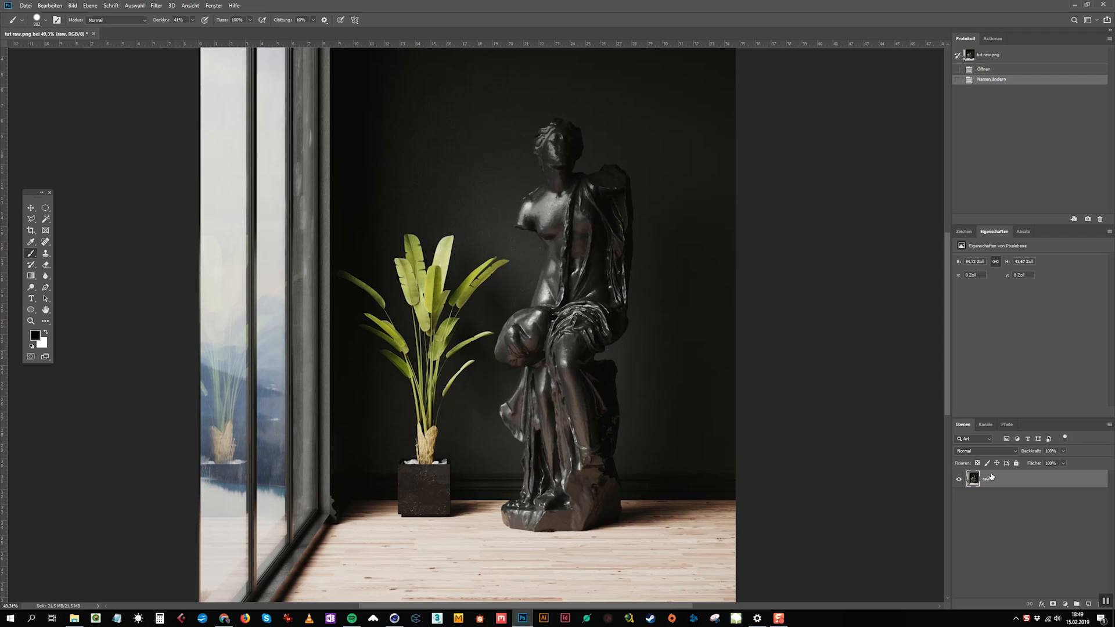
right_click(992, 480)
click(1022, 150)
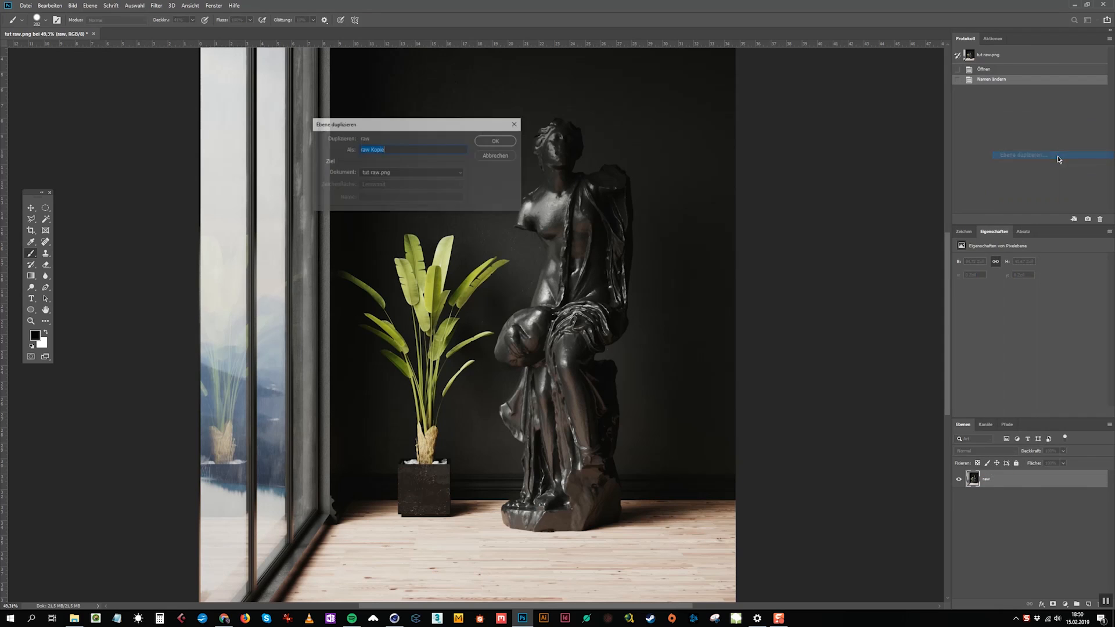
key(Return)
Step: Examine the palm's leaves and stems up close on the duplicated layer
alt+scroll(471, 160, up, 5)
drag(556, 319, 478, 172)
drag(464, 440, 453, 363)
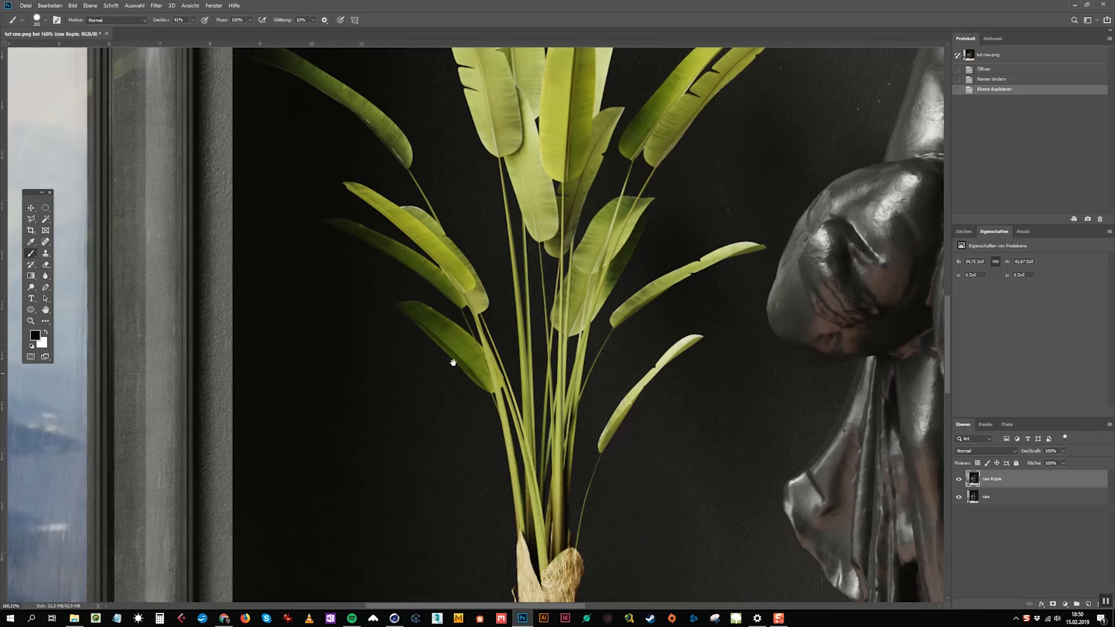
Step: Open the Neat Image noise reduction filter for the raw Kopie layer and bring up its noise filter settings
click(190, 6)
mouse_move(156, 5)
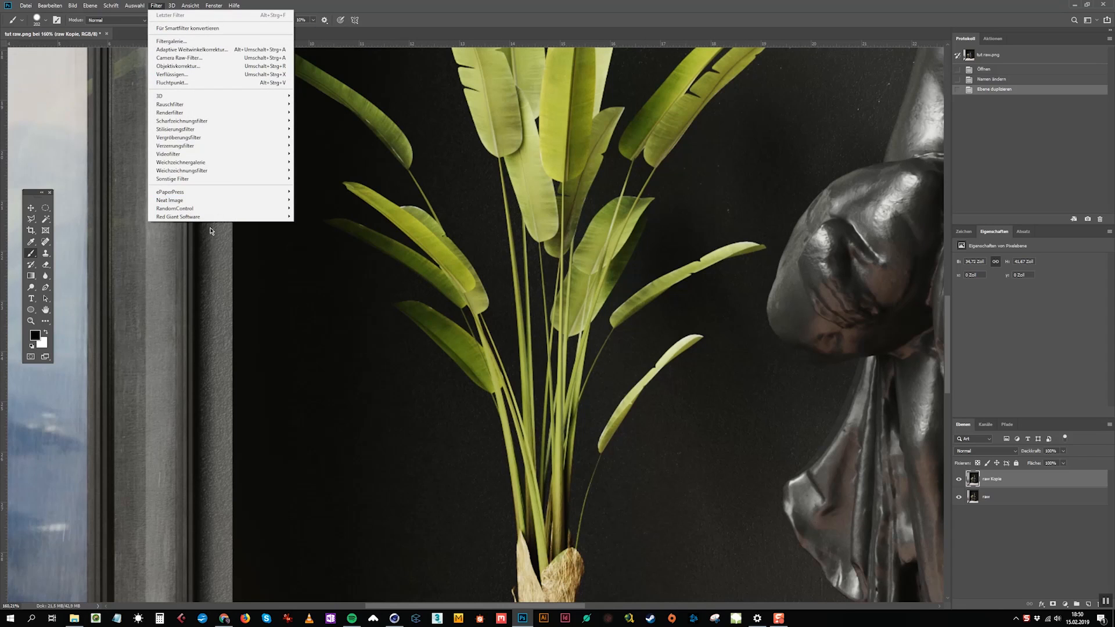
mouse_move(244, 200)
click(322, 201)
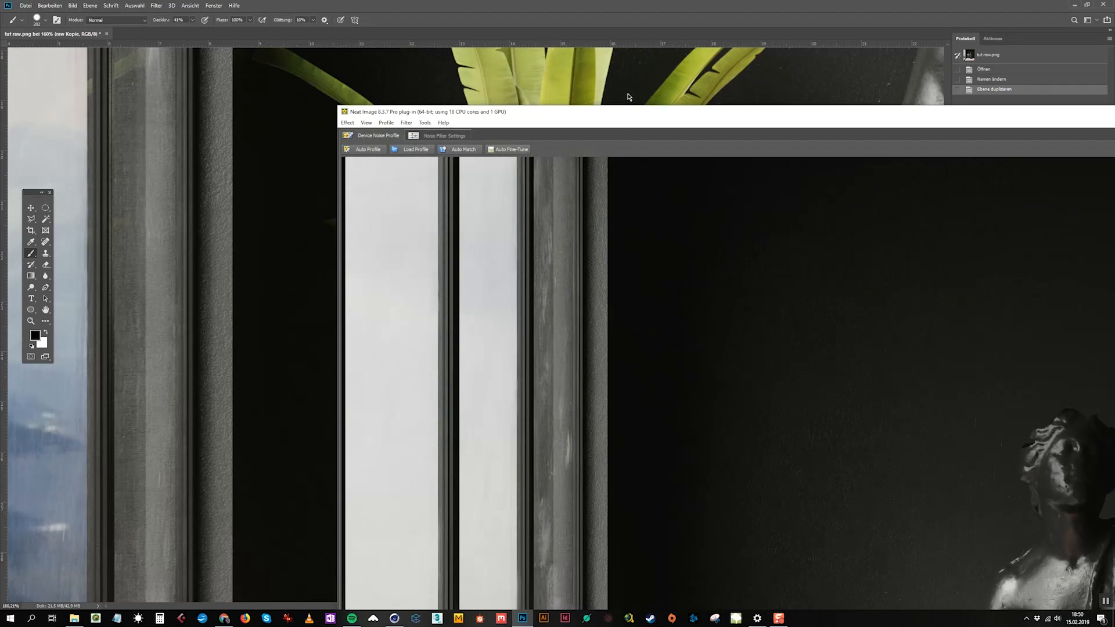
drag(601, 114, 346, 26)
click(173, 46)
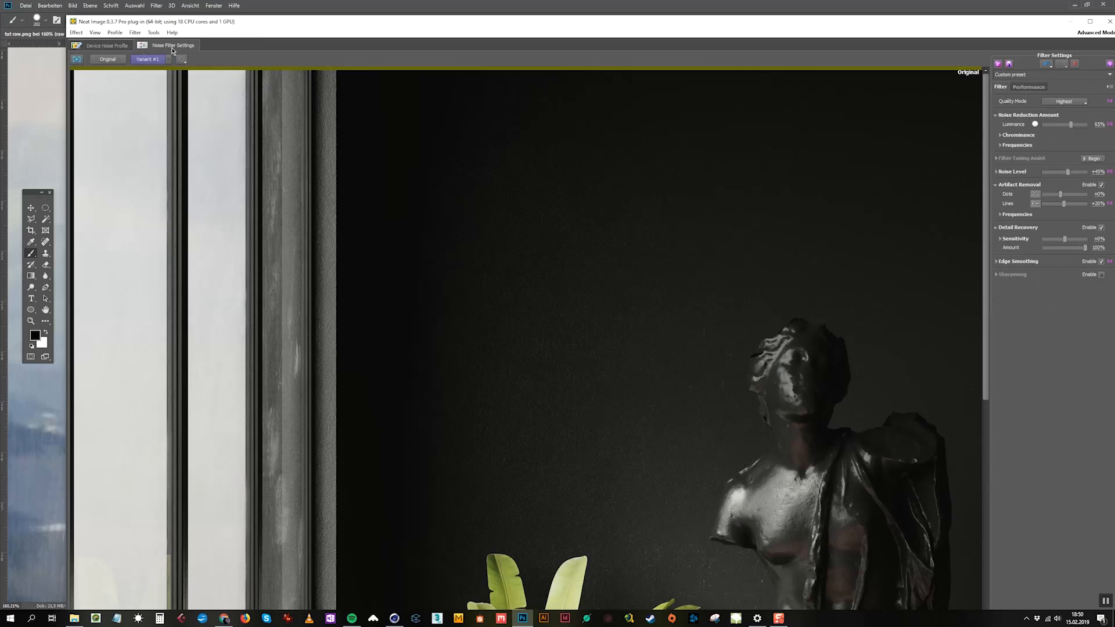
Step: Preview the noise reduction on a patch of the dark wall beside the statue
scroll(572, 397, up, 3)
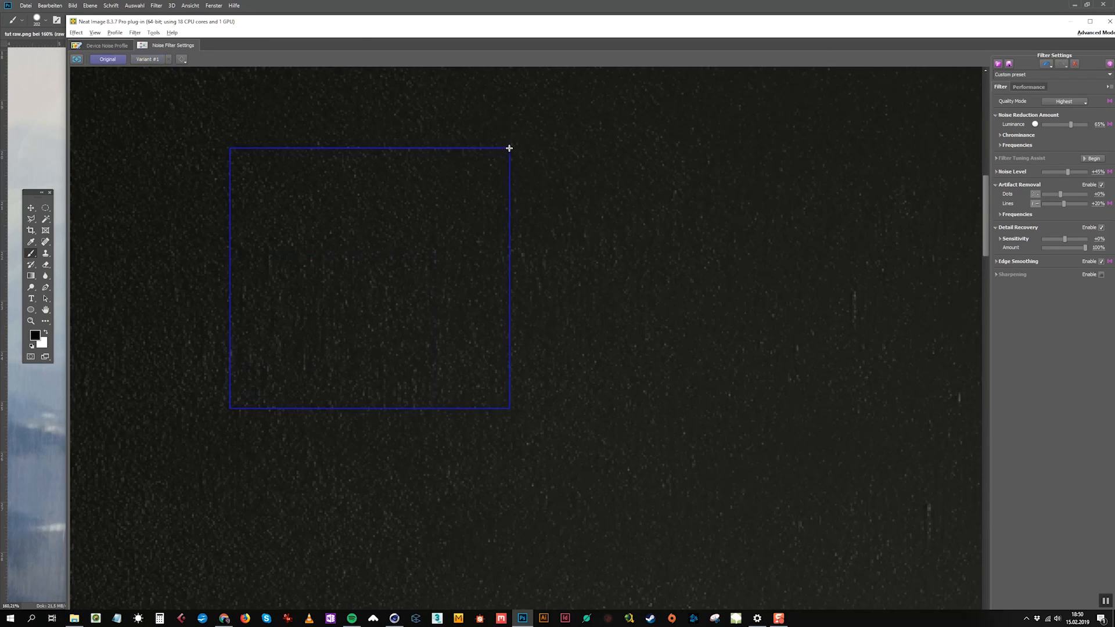
scroll(563, 332, down, 4)
drag(310, 298, 551, 525)
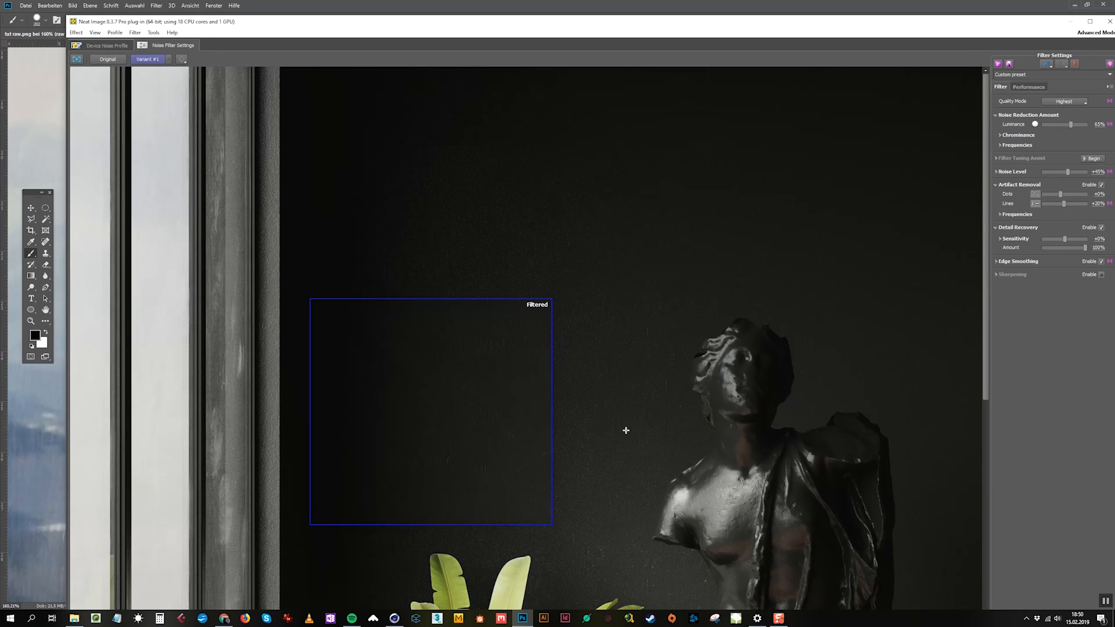
Step: Load the preset "Filter less noise and restore fine details" from the group for preventing loss of fine details and textures
drag(1015, 22, 944, 11)
click(1039, 64)
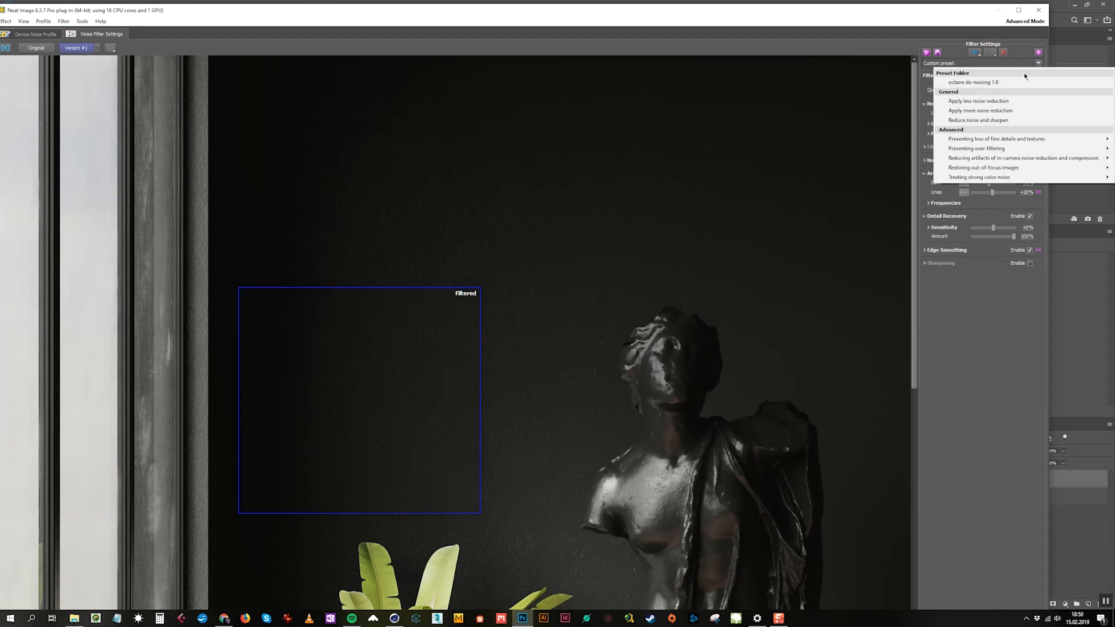
mouse_move(1010, 149)
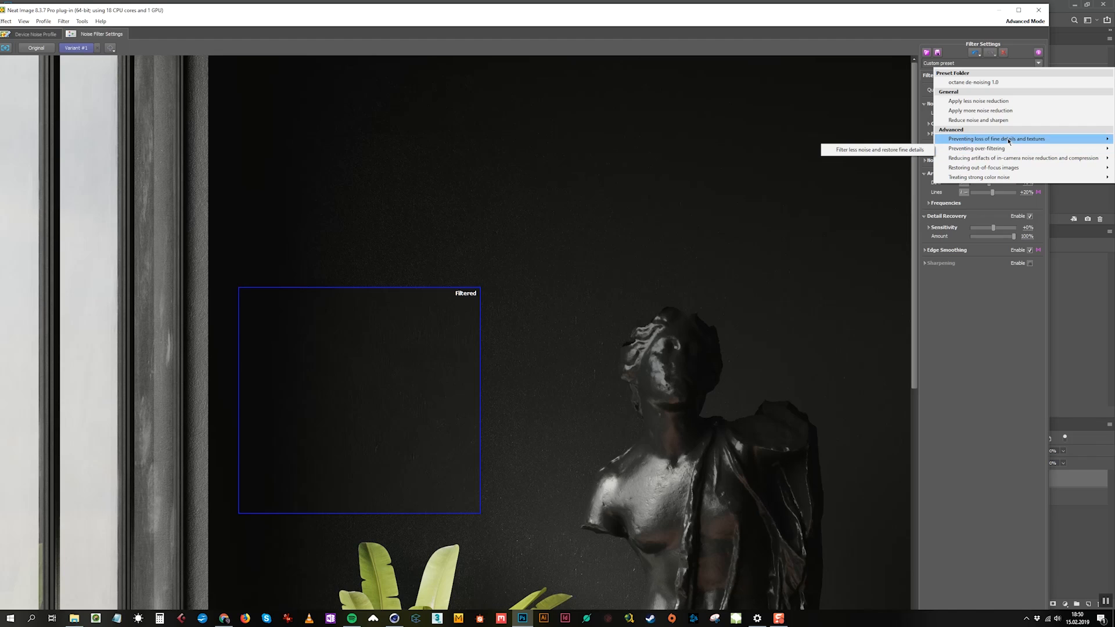
click(888, 140)
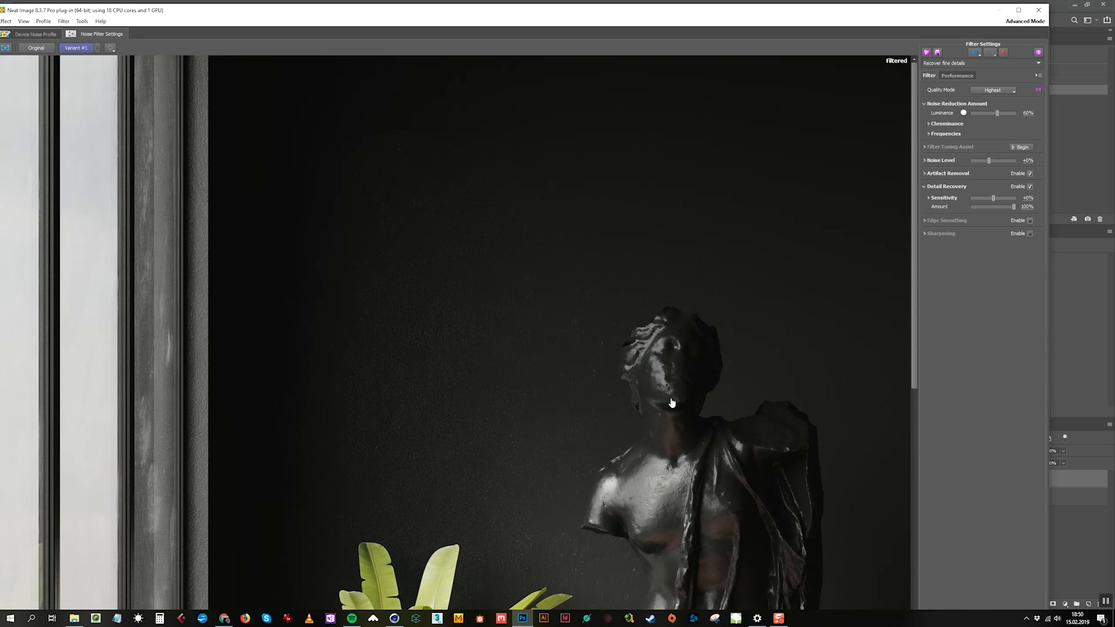
Step: Preview the filter on the statue's head and the window frame, and compare it with the original at close range
drag(501, 398, 783, 293)
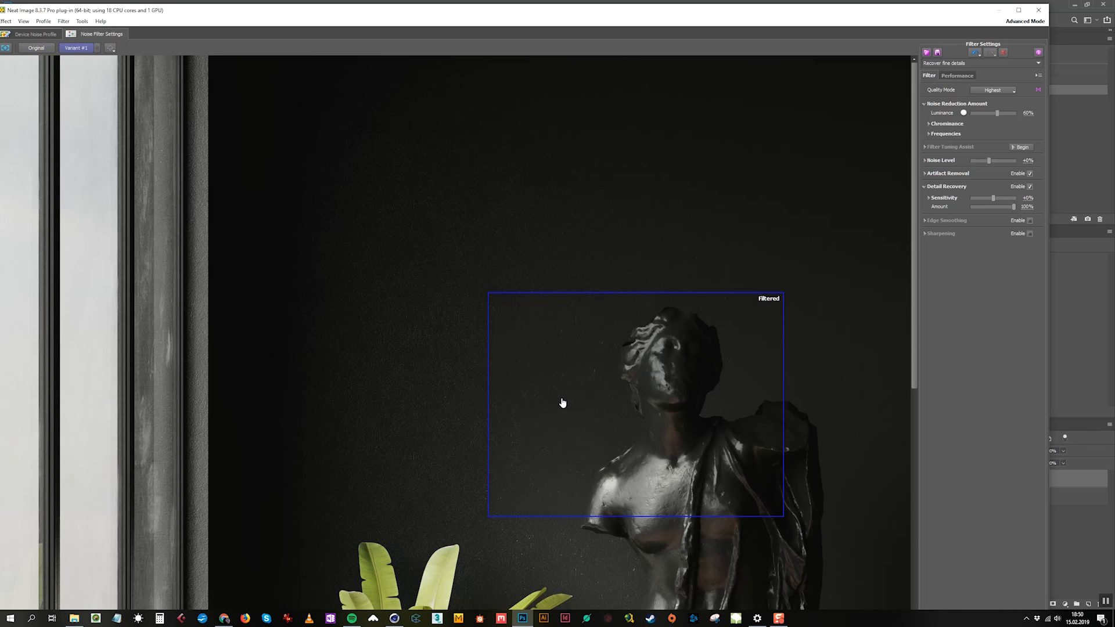
drag(94, 585, 289, 322)
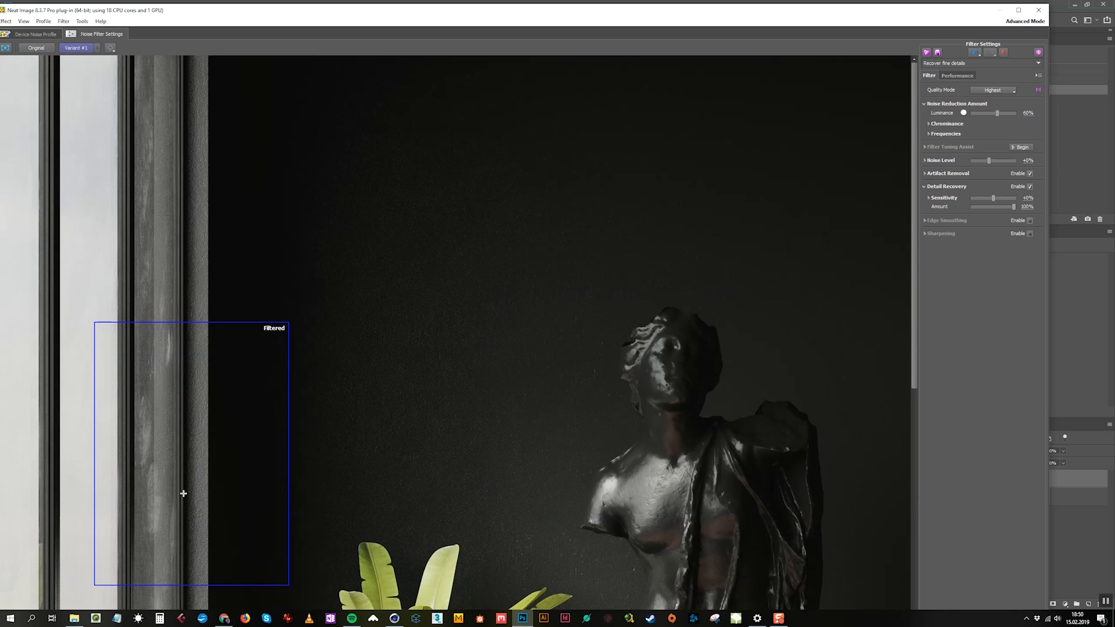
scroll(184, 494, up, 5)
scroll(374, 472, down, 2)
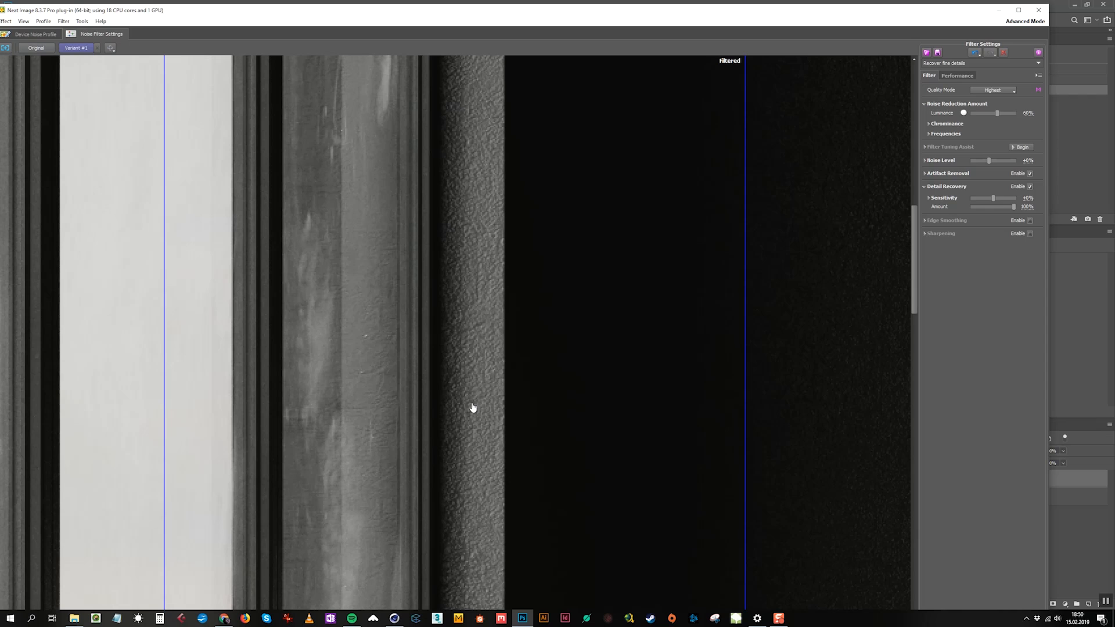
click(829, 294)
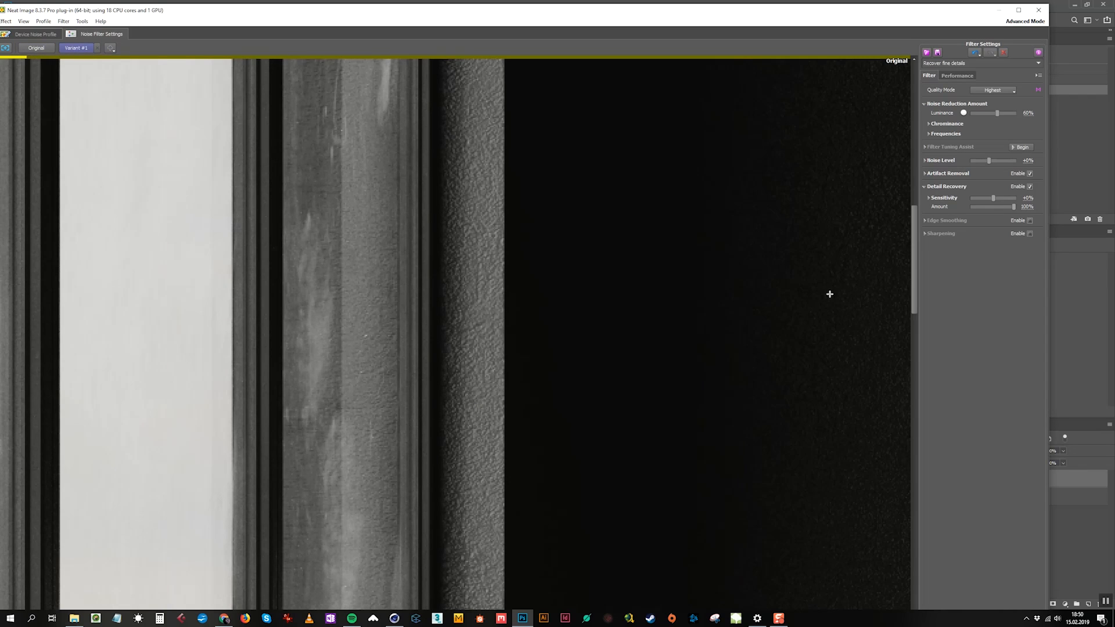
scroll(692, 373, down, 3)
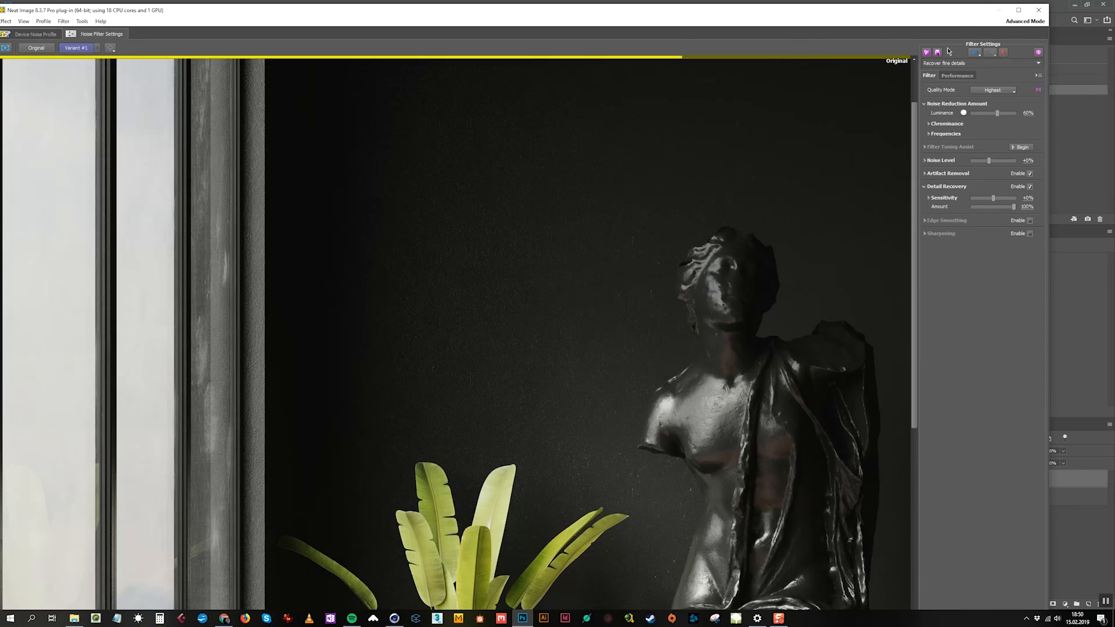
Step: Resize the Neat Image window to reach its controls and apply the noise reduction to the layer
drag(973, 11, 969, 285)
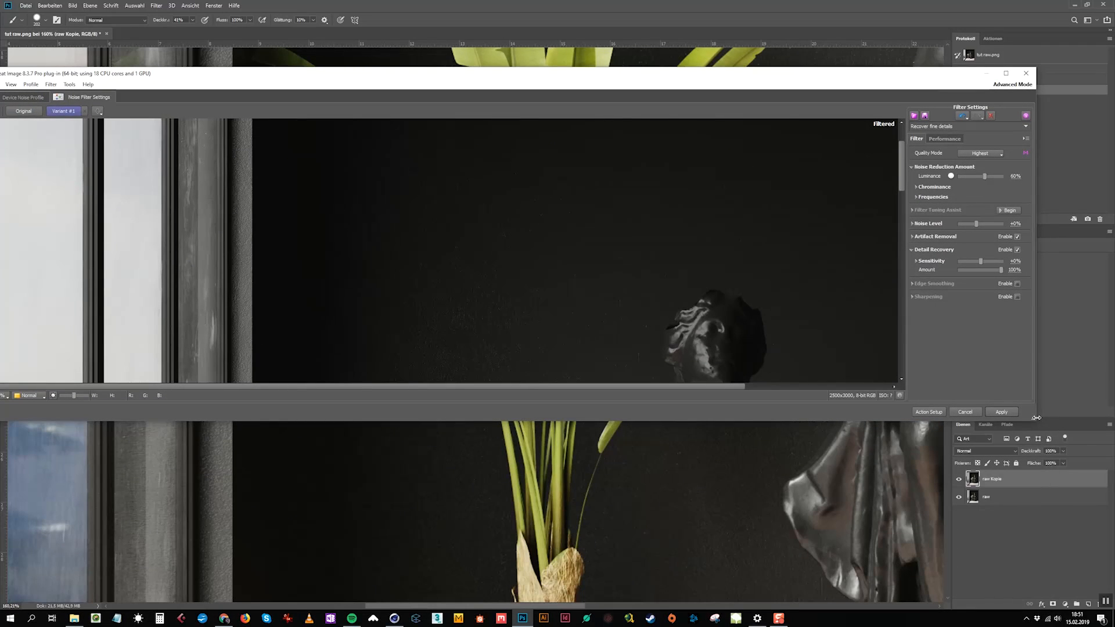
drag(1033, 418, 1049, 584)
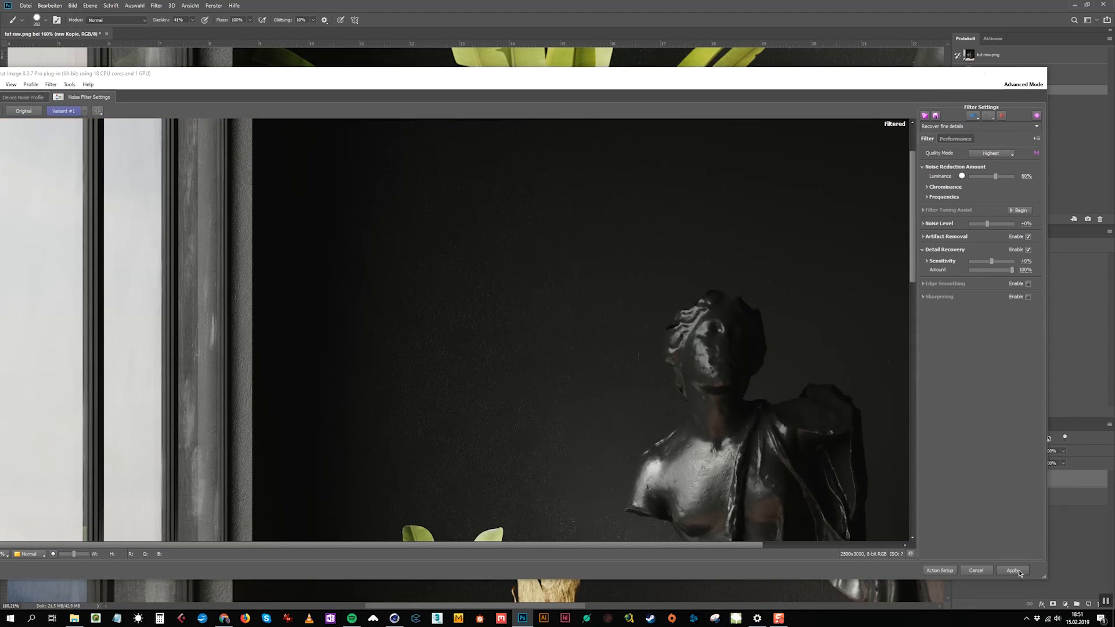
click(1019, 575)
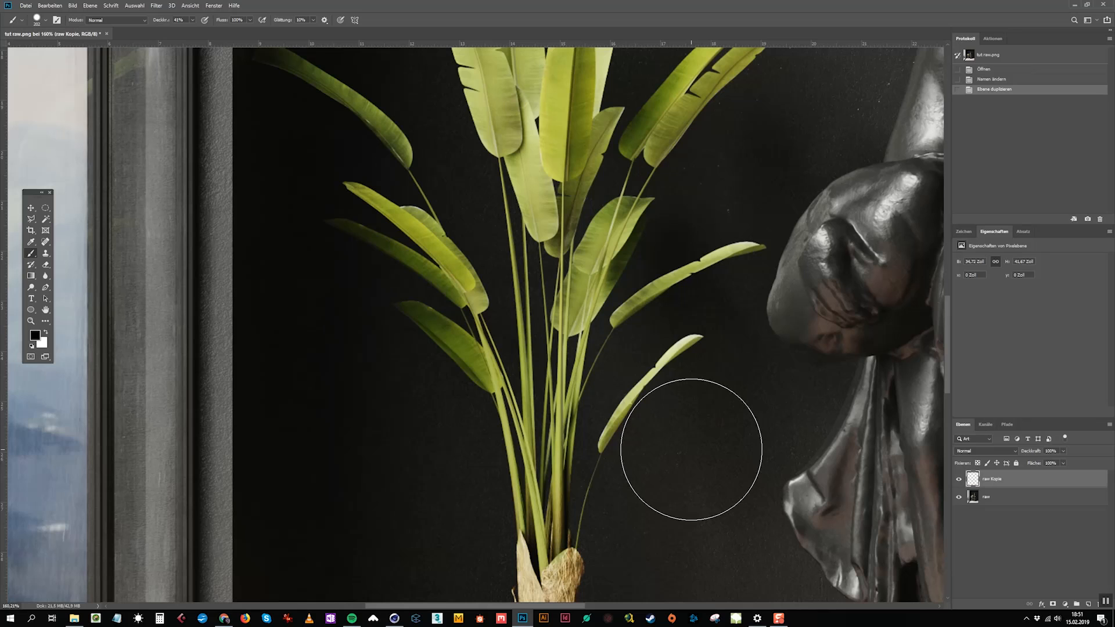
Step: Compare the filtered layer with the original around the statue and set the raw Kopie layer's opacity to 50%
drag(705, 466, 316, 506)
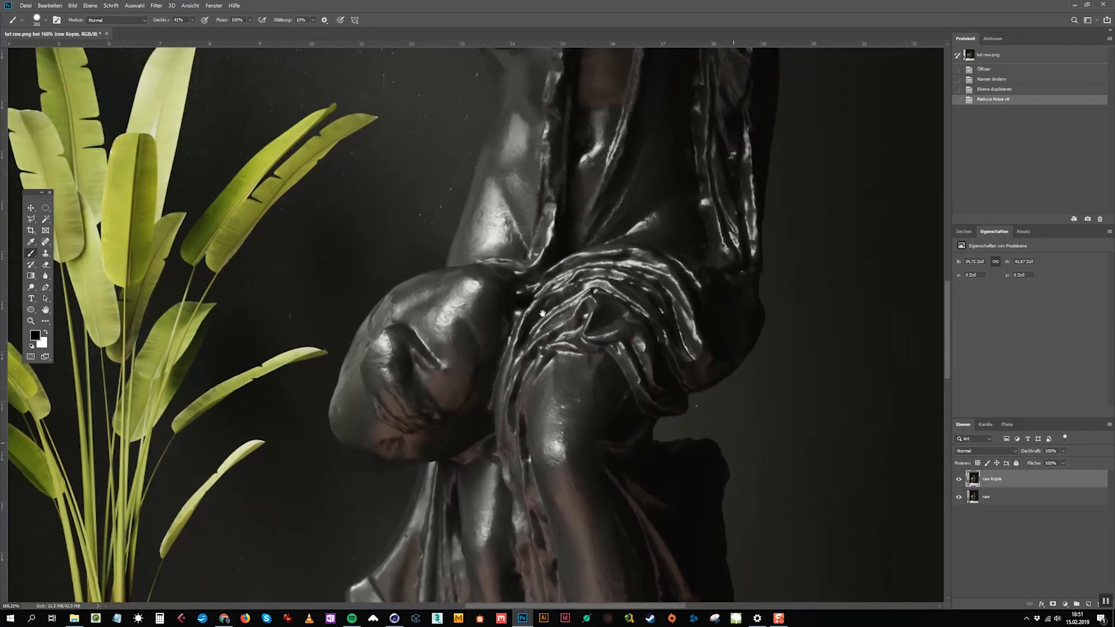
mouse_move(616, 335)
mouse_down()
mouse_move(428, 217)
mouse_move(468, 206)
mouse_up()
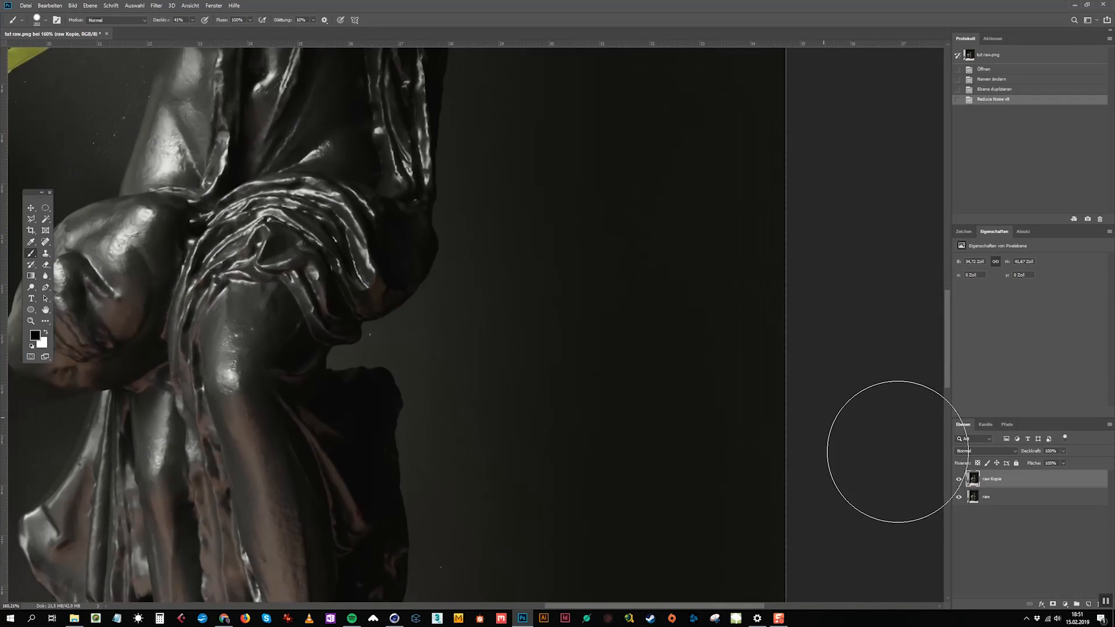
click(960, 479)
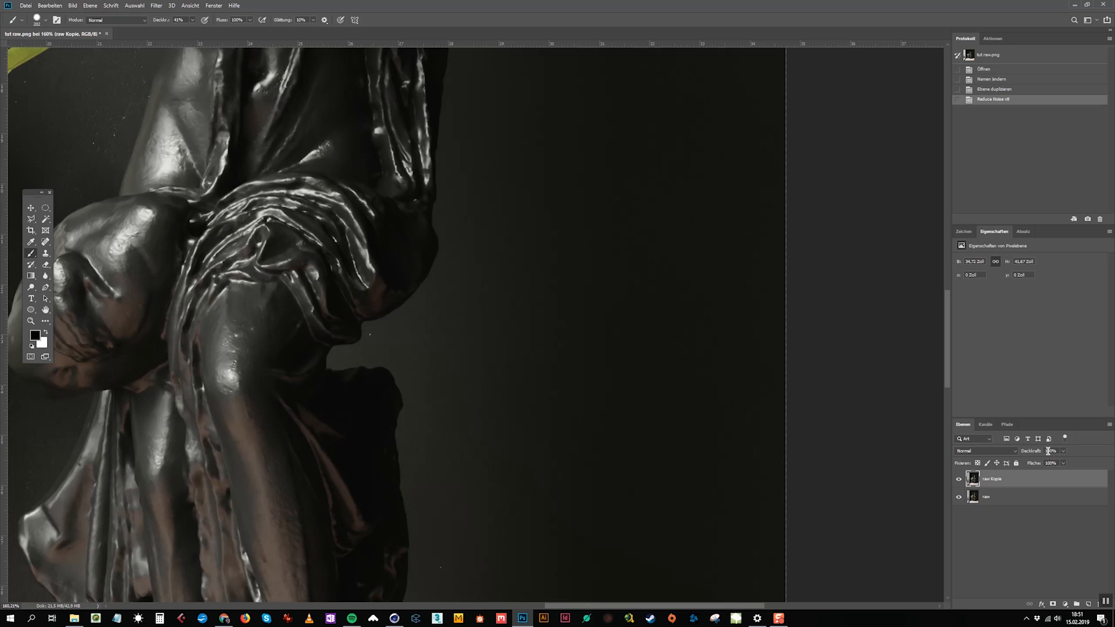
text(50)
key(Return)
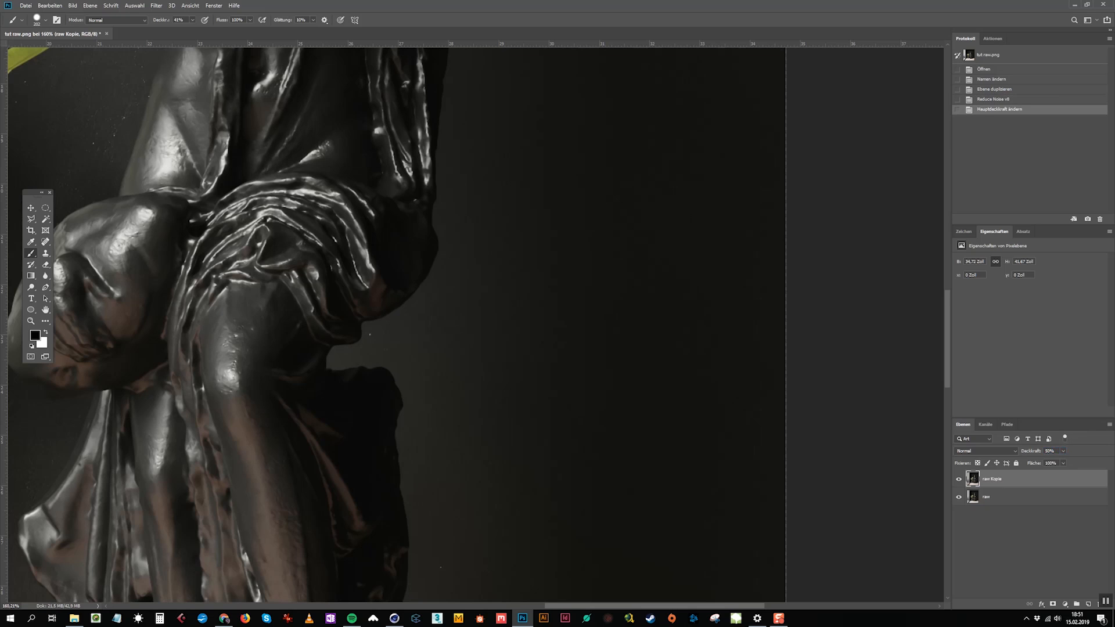
Step: Merge the raw Kopie and raw layers into one and rename the merged layer "denoised"
shift+click(1018, 496)
key(ctrl+e)
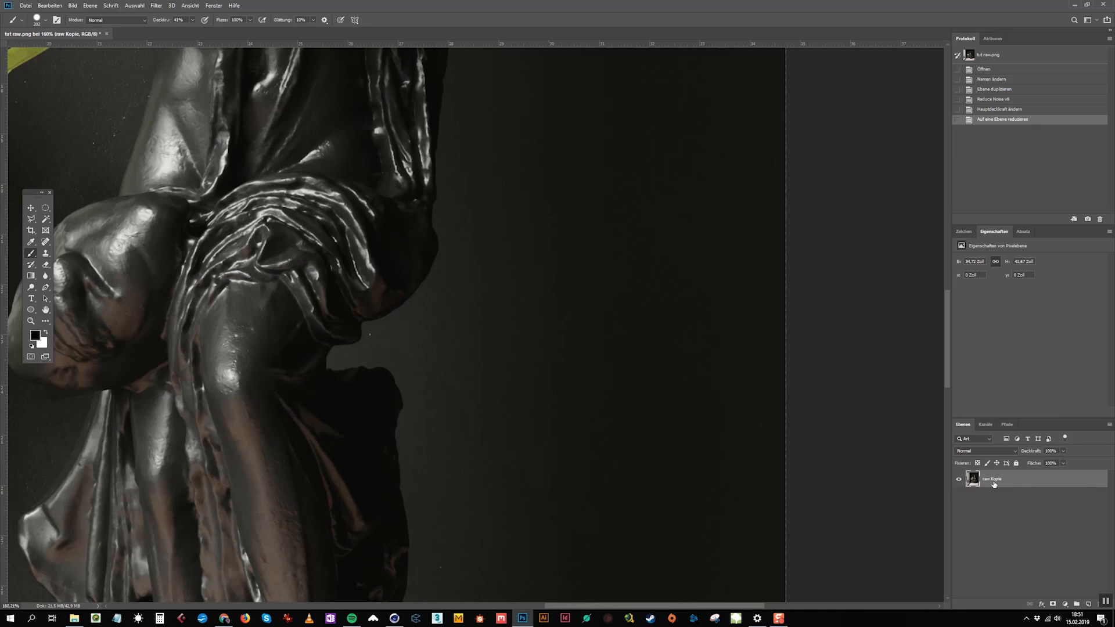
double_click(994, 480)
text(denoised)
key(Return)
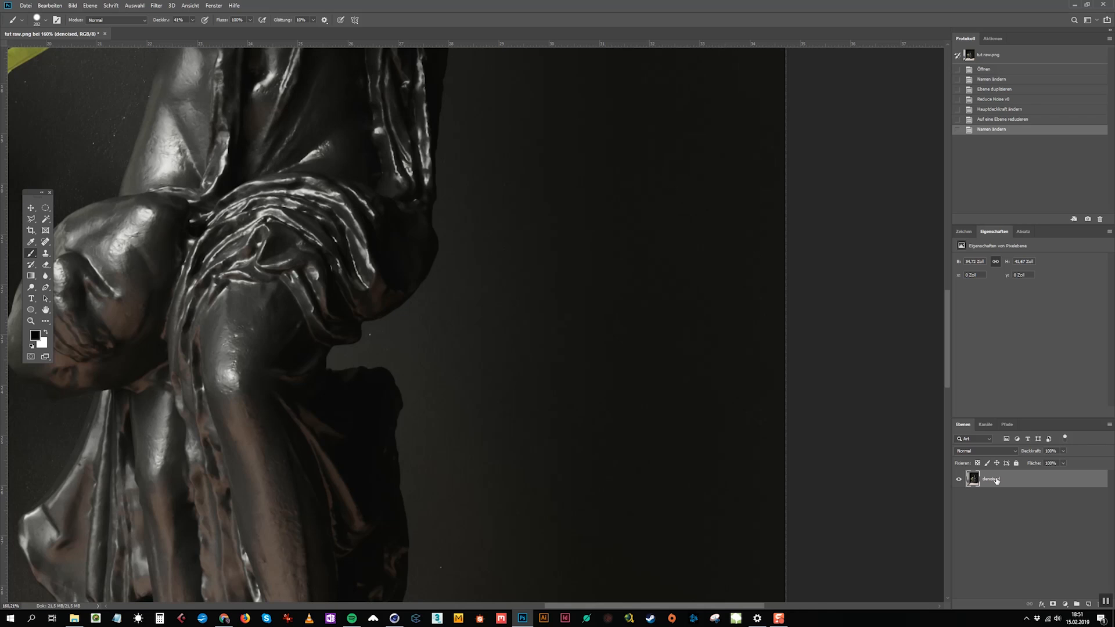
Step: Duplicate the denoised layer, keeping the default copy name
alt+right_drag(545, 346, 511, 358)
alt+scroll(511, 358, down, 8)
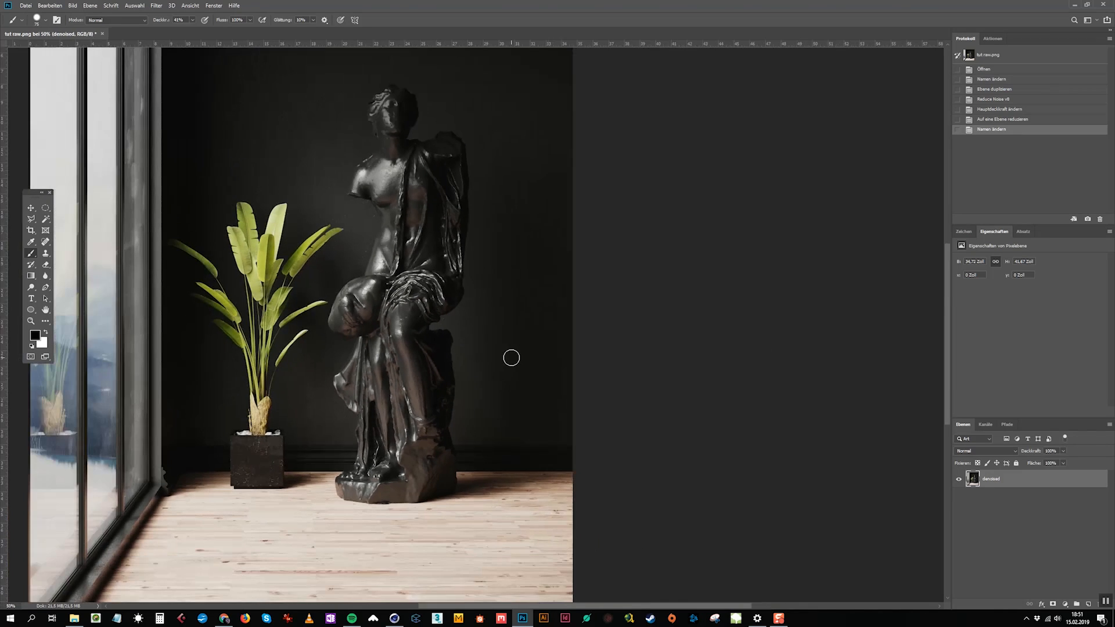
drag(395, 214, 464, 289)
right_click(1036, 491)
right_click(1013, 477)
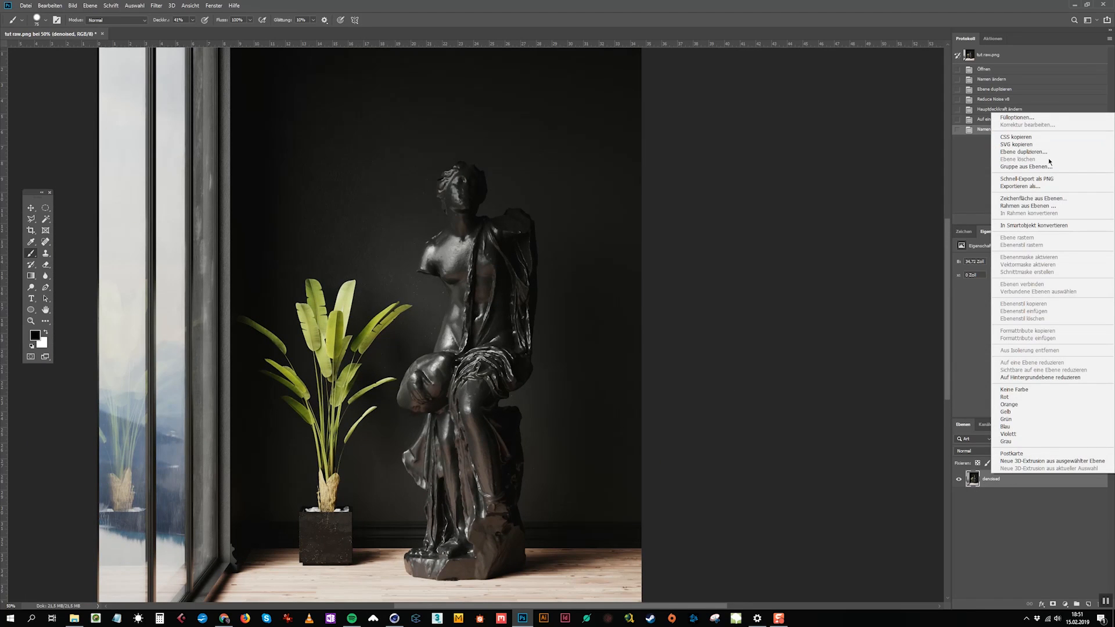
click(1023, 152)
key(Return)
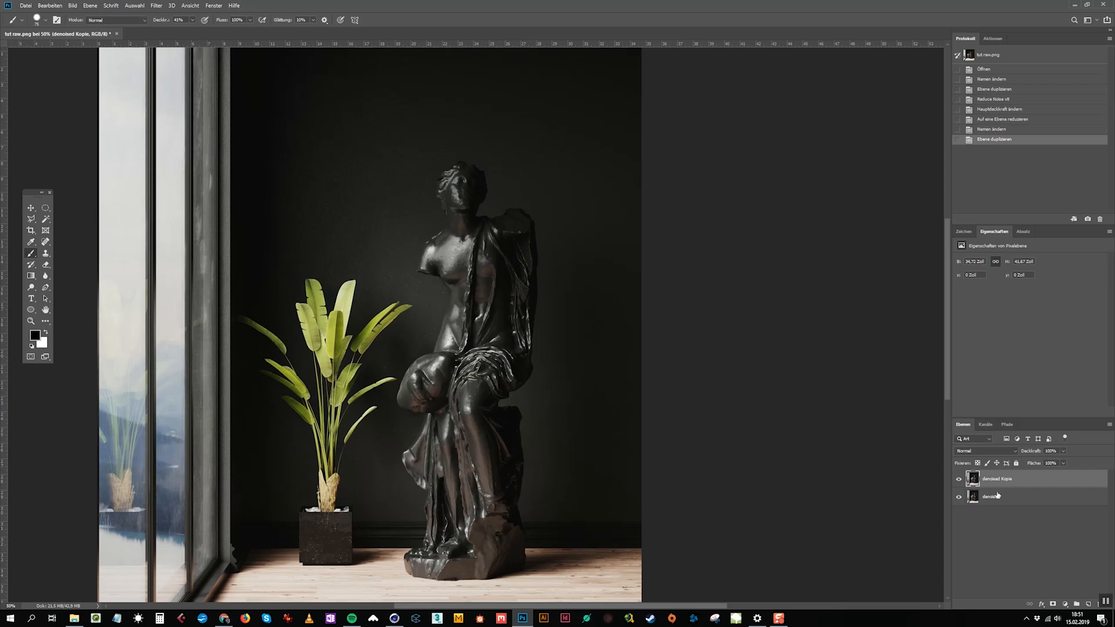
Step: Convert the denoised Kopie layer to a smart object
click(990, 501)
click(1003, 487)
click(45, 209)
drag(520, 360, 521, 354)
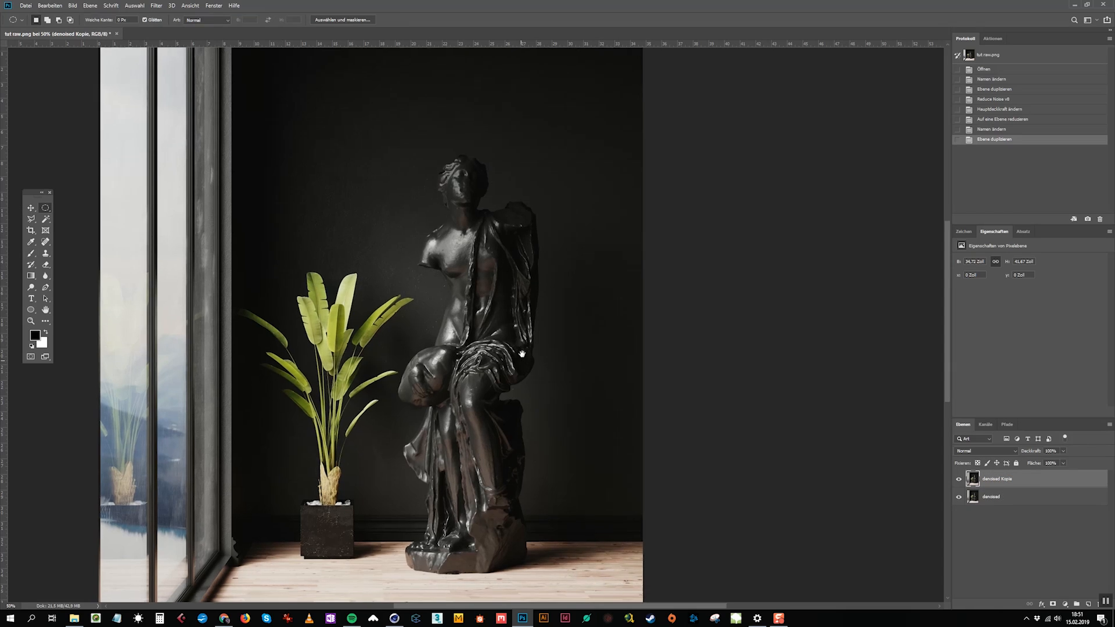
alt+scroll(521, 354, down, 1)
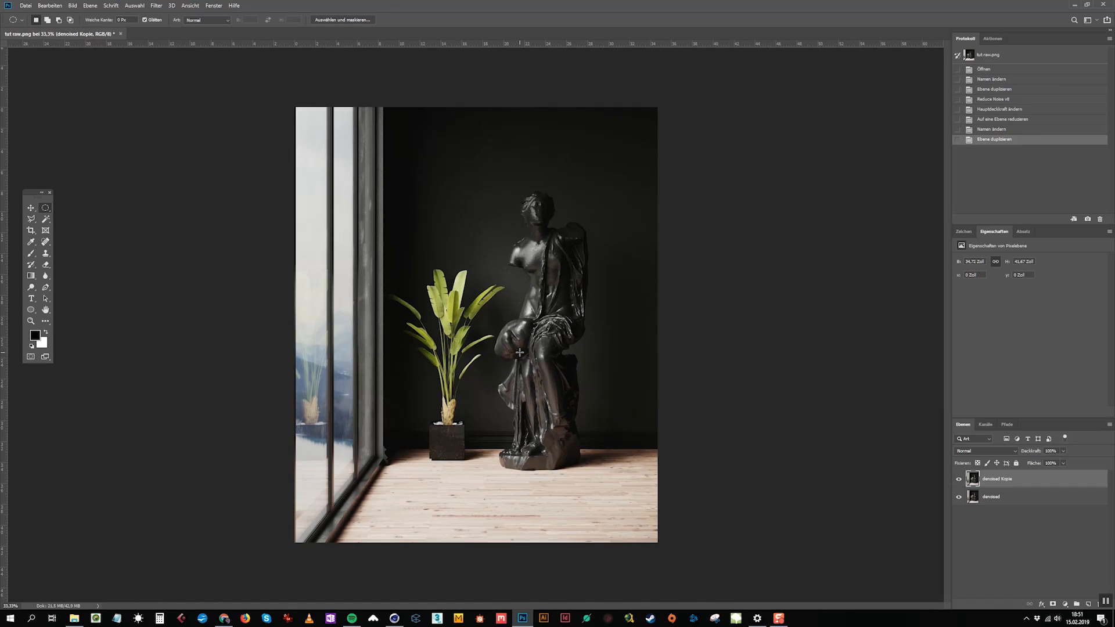
alt+scroll(519, 352, up, 1)
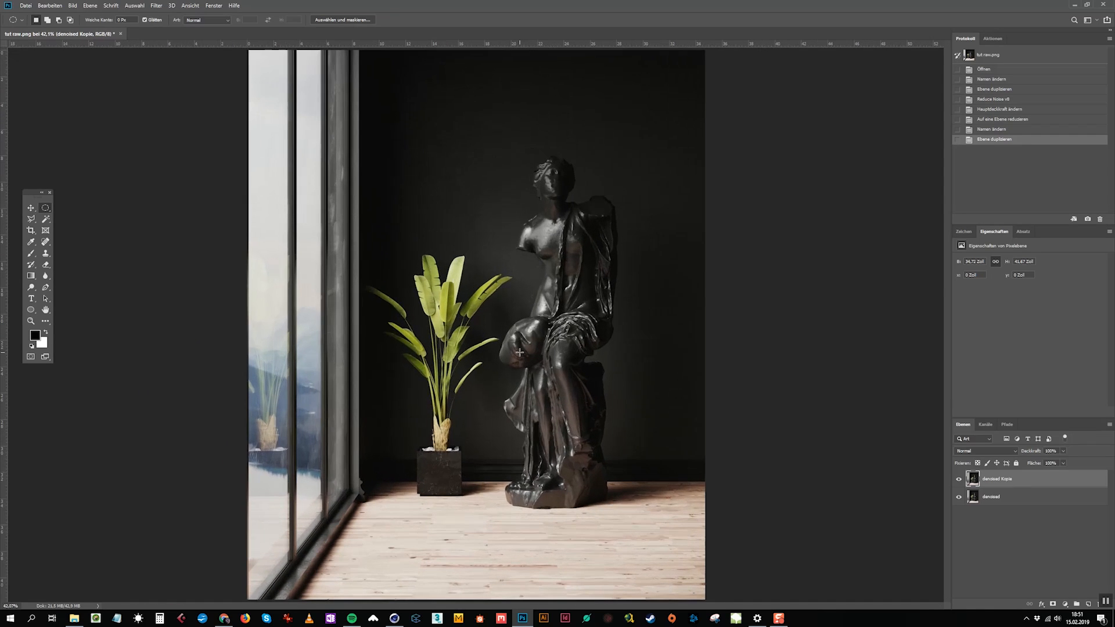
right_click(1028, 480)
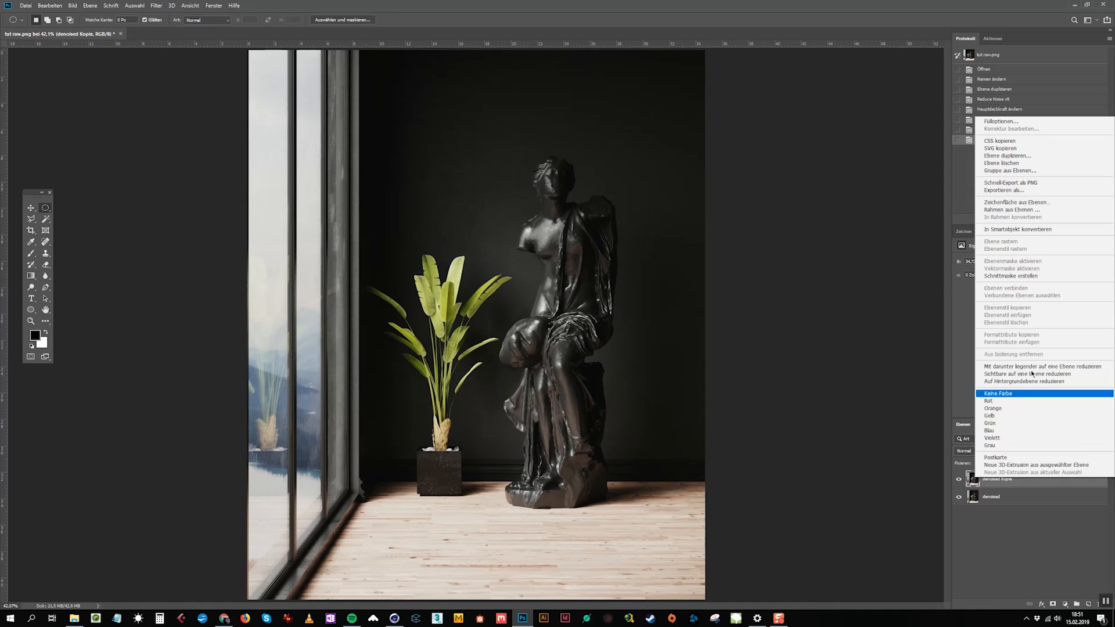
click(1061, 231)
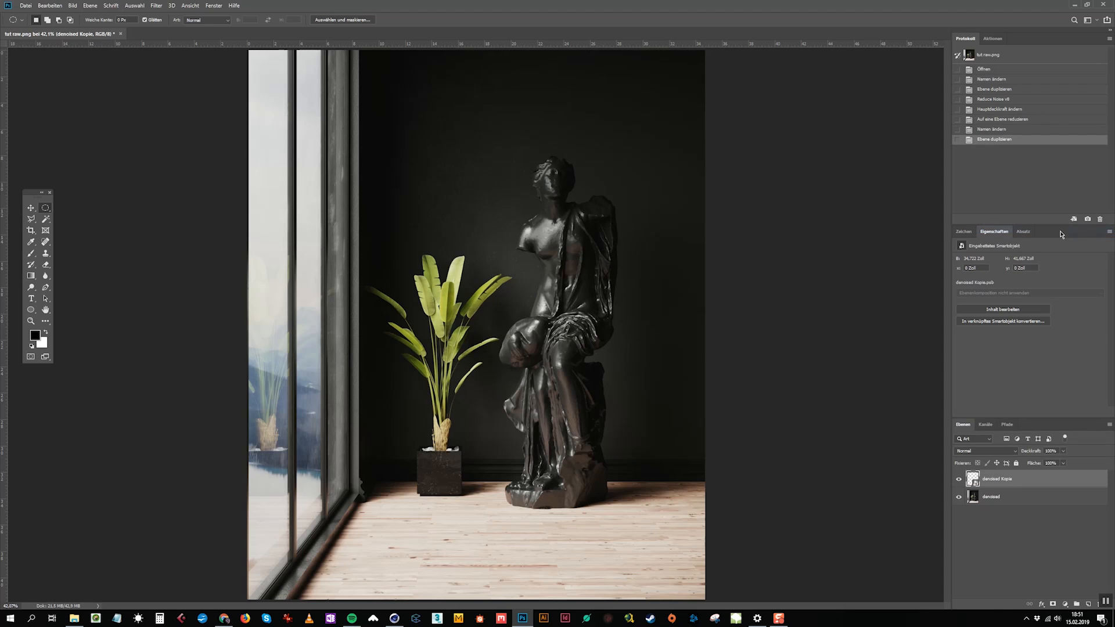
Step: Open the Camera Raw filter on the smart object, enlarge its window and set the exposure to +0.15
click(163, 6)
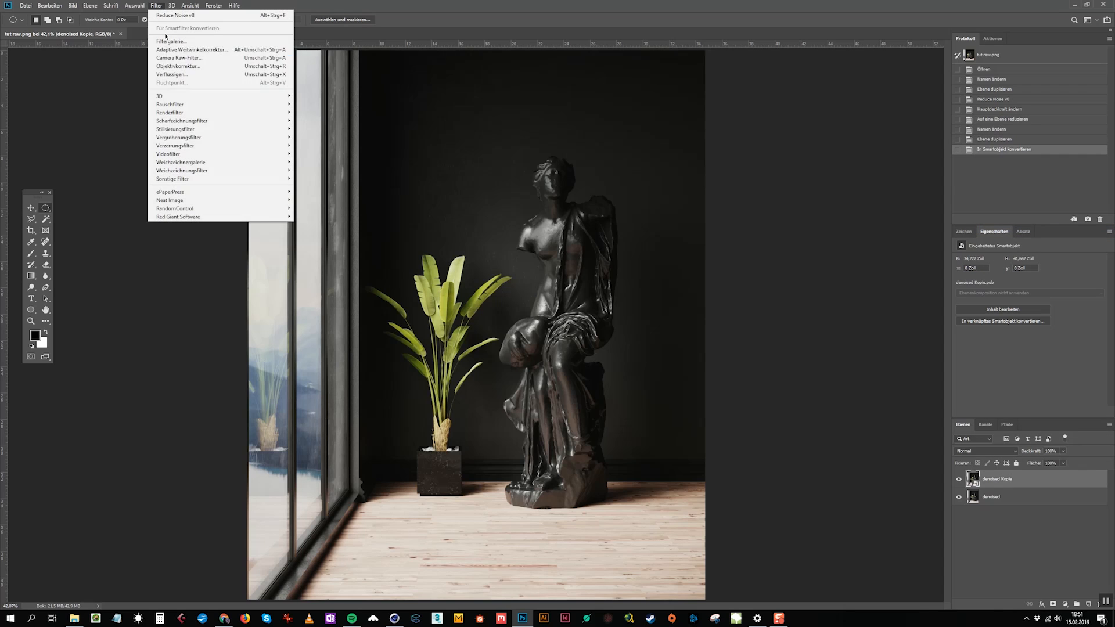
click(201, 59)
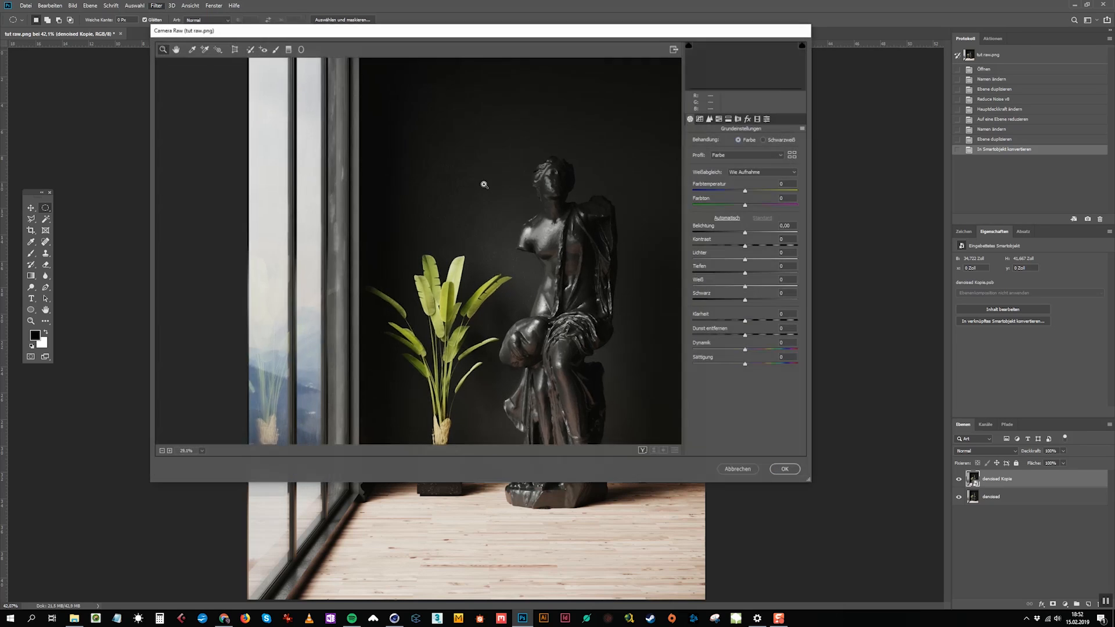
drag(807, 480, 924, 596)
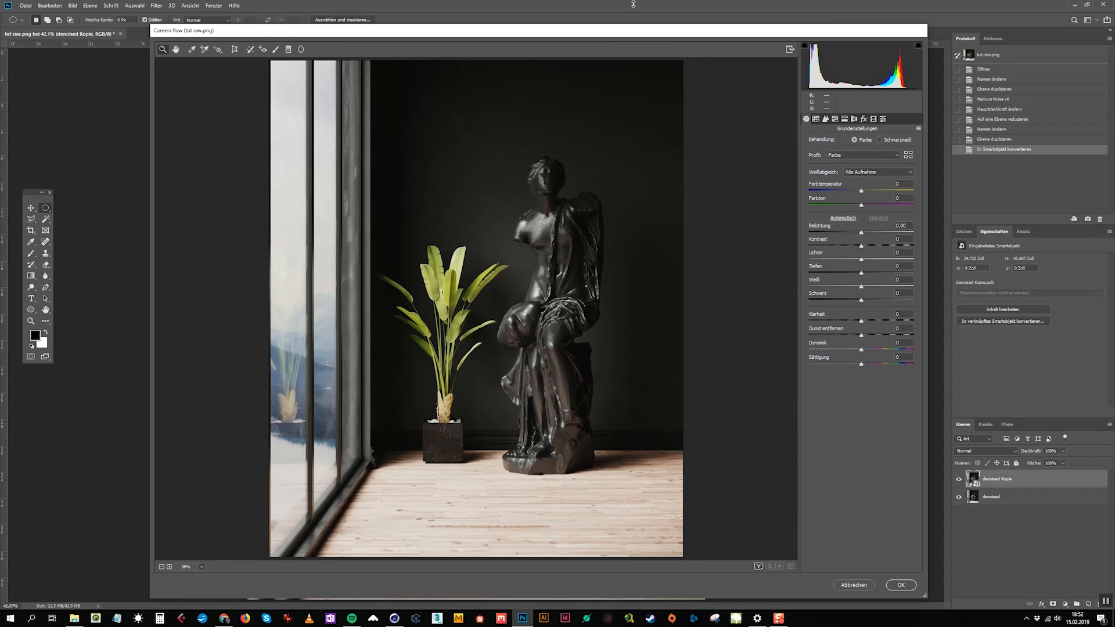
drag(634, 4, 633, 2)
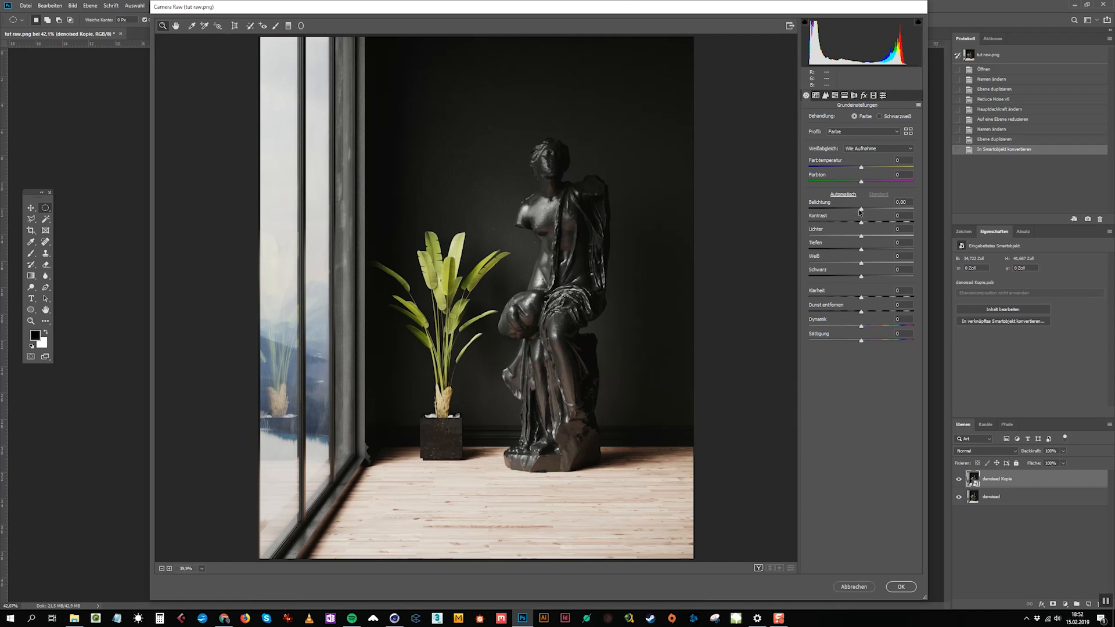
drag(861, 207, 864, 209)
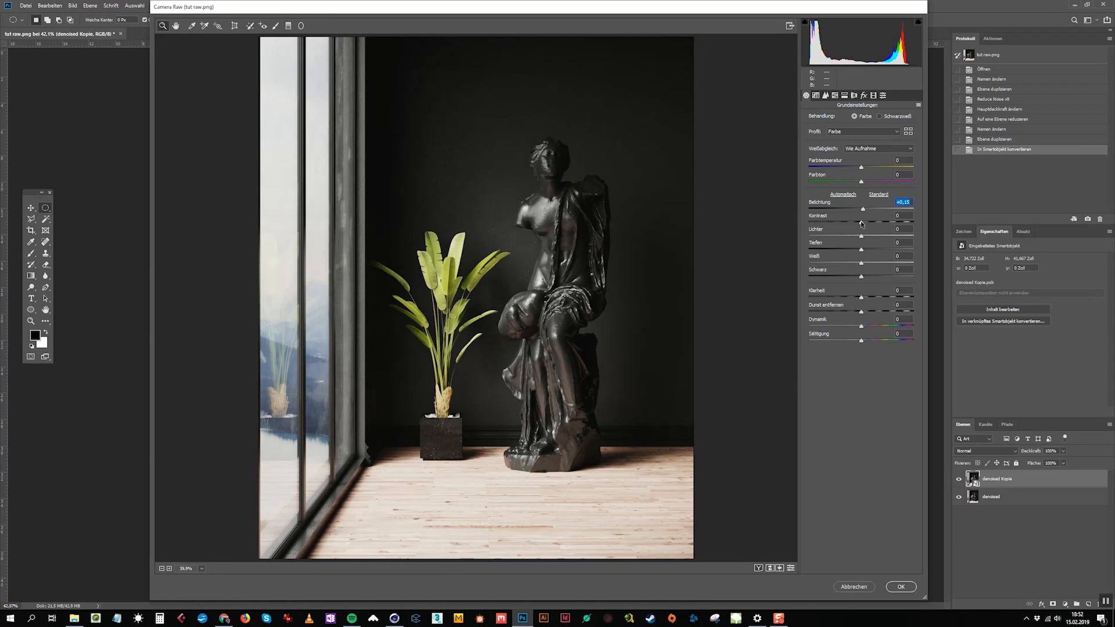
Step: Set the highlights to -39, the shadows to -19, the whites to +51 and the clarity to +50
drag(861, 237, 886, 267)
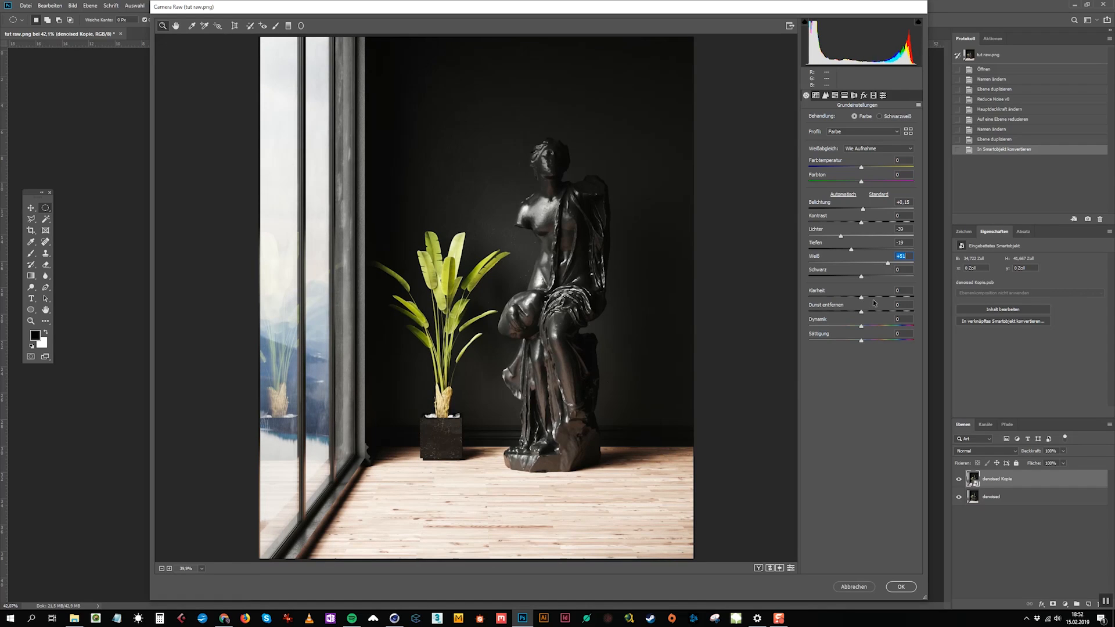
drag(862, 299, 886, 301)
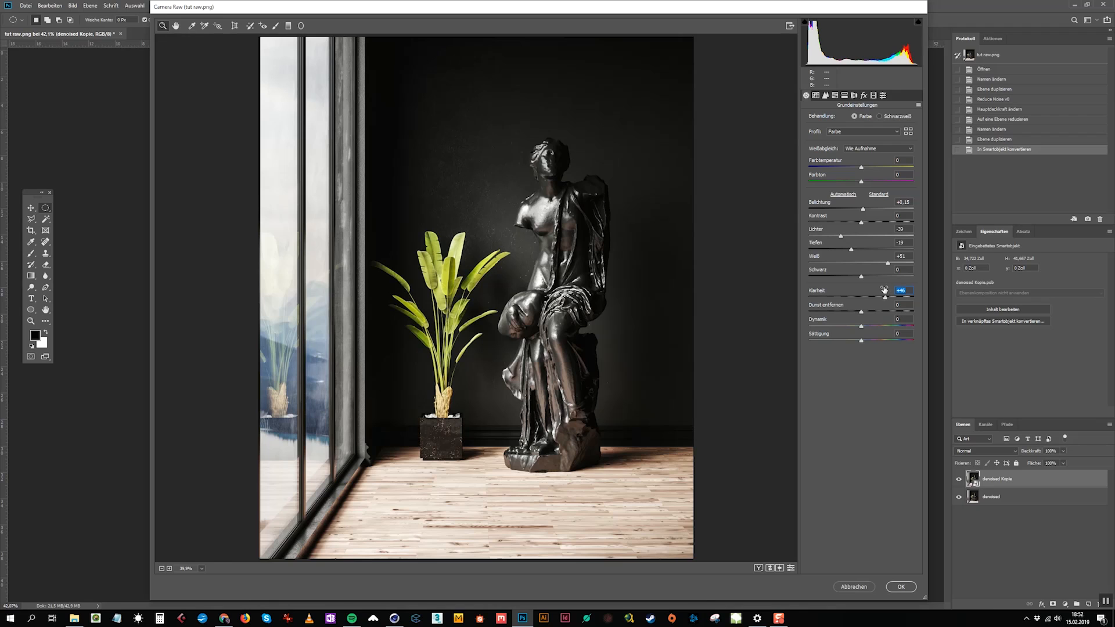
text(60)
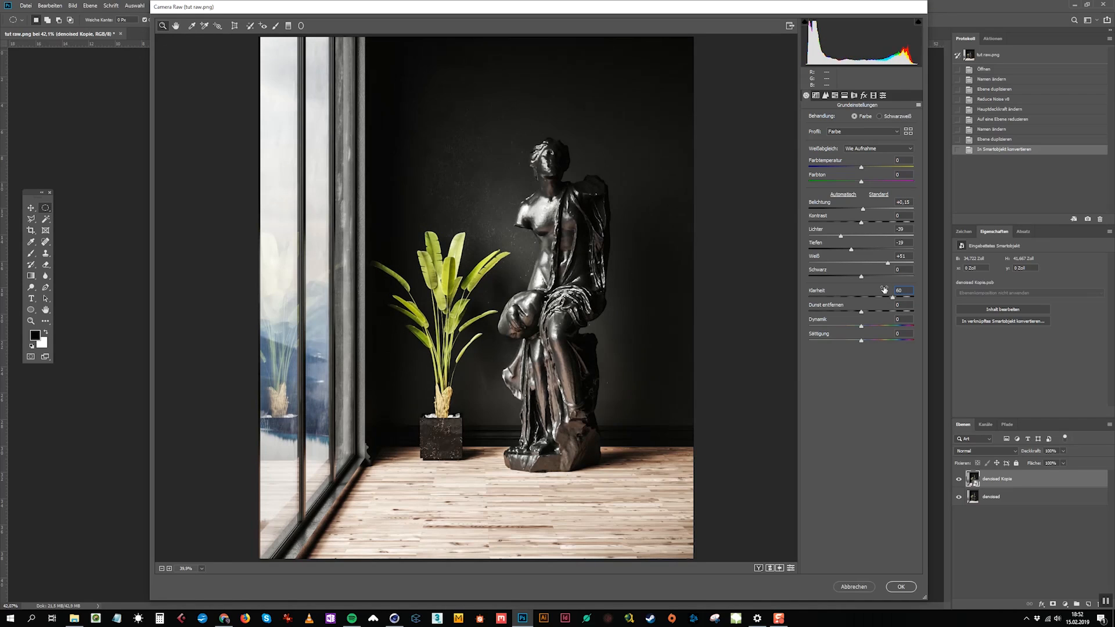
drag(901, 297, 893, 296)
text(50)
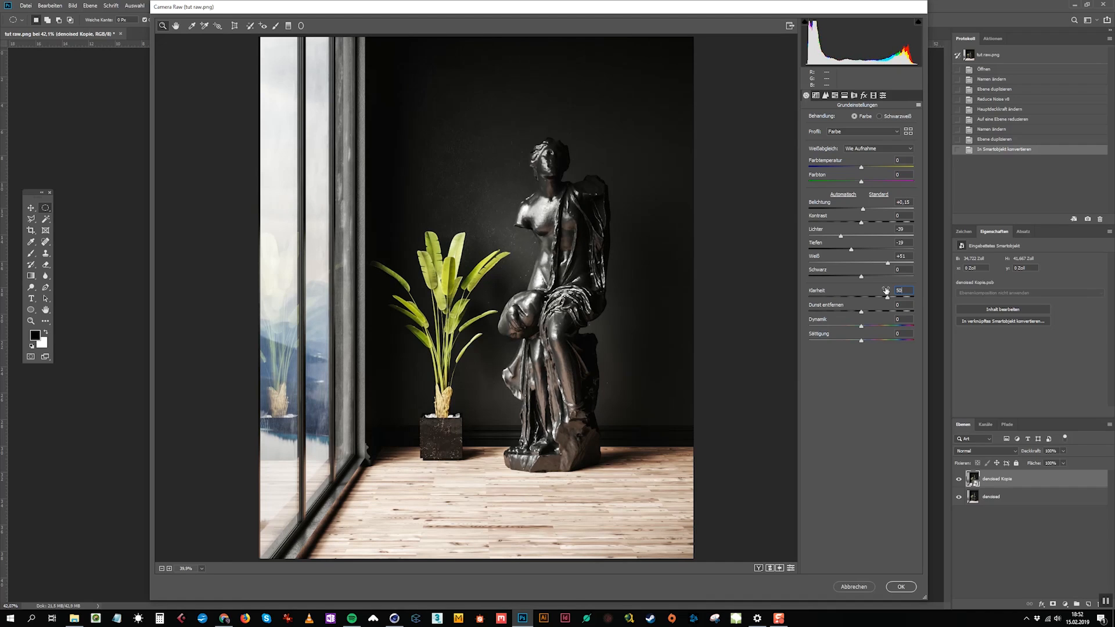
Step: Set the vibrance to -34 and the saturation to +21, apply the Camera Raw filter and compare the layer's before and after
click(844, 327)
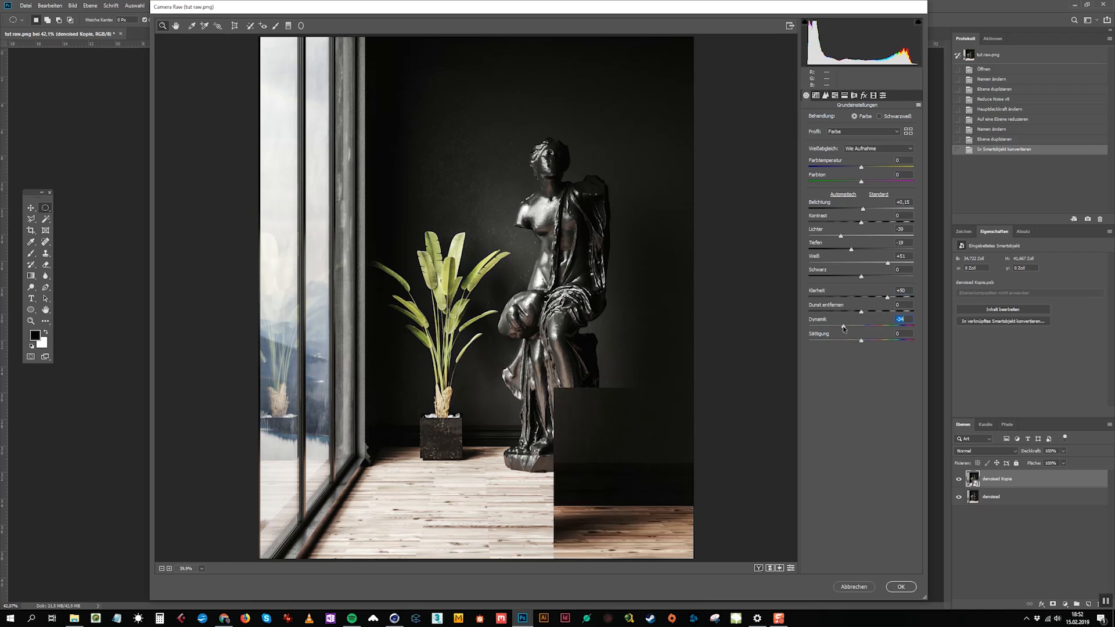
click(878, 341)
drag(876, 343, 871, 343)
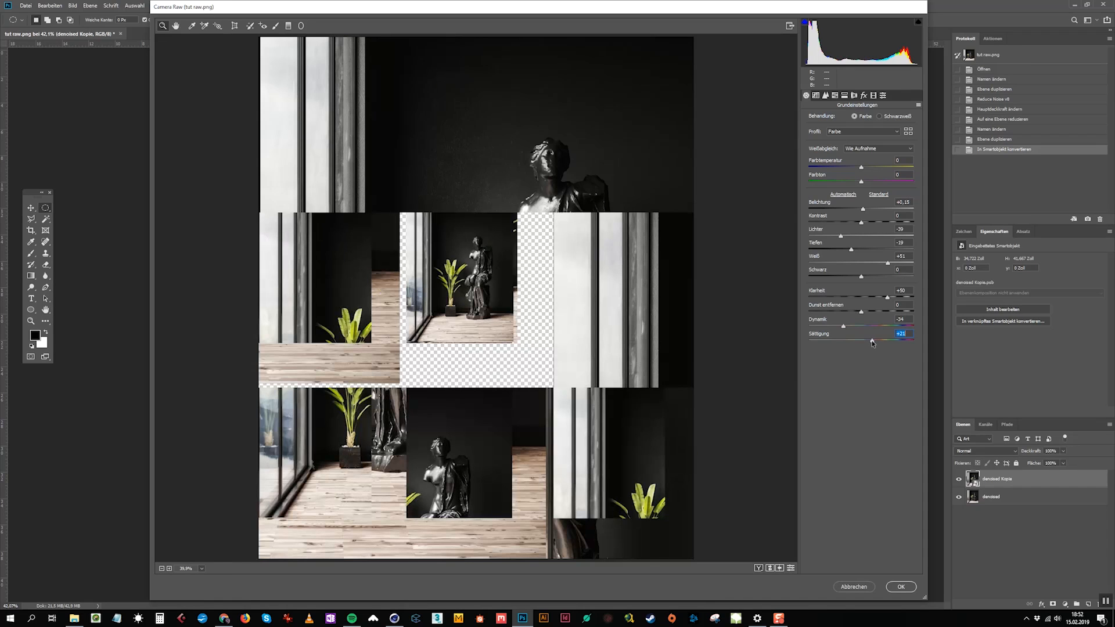
click(509, 209)
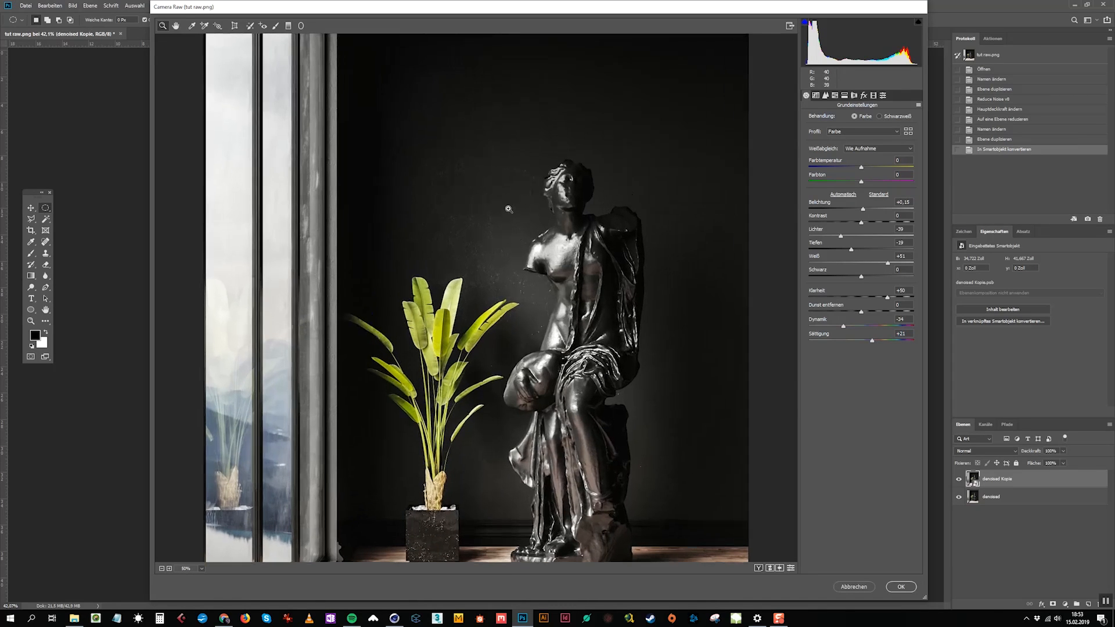
click(898, 587)
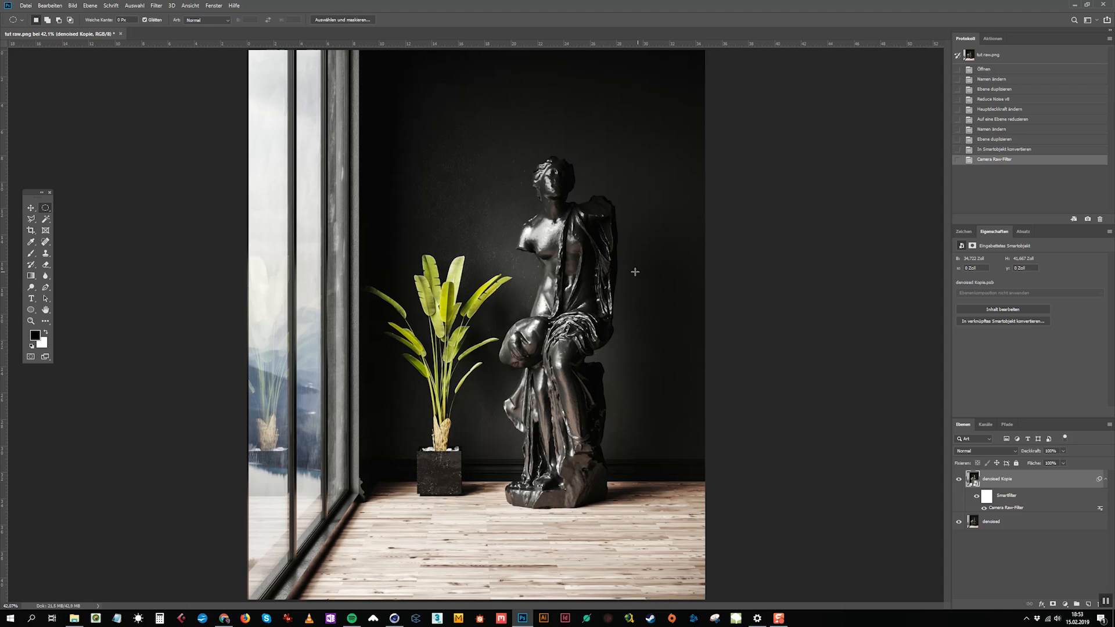
click(959, 480)
click(959, 480)
Step: Add a Color Lookup adjustment layer above denoised Kopie, try out several 3D LUTs and choose FoggyNight.3DL
key(ctrl+minus)
click(1065, 604)
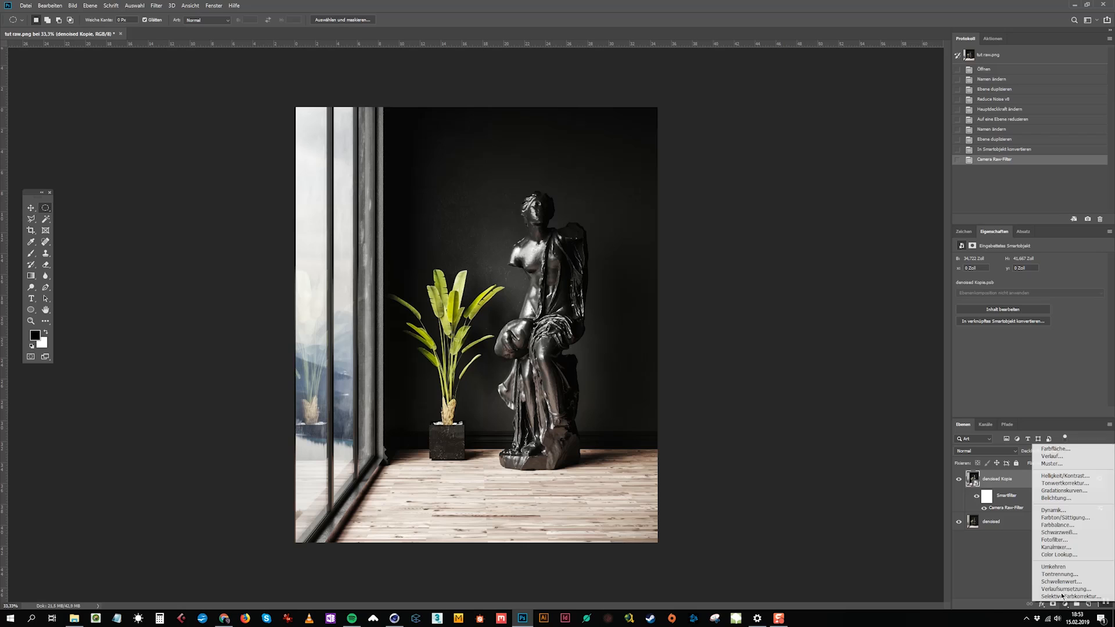
click(1058, 555)
click(1054, 262)
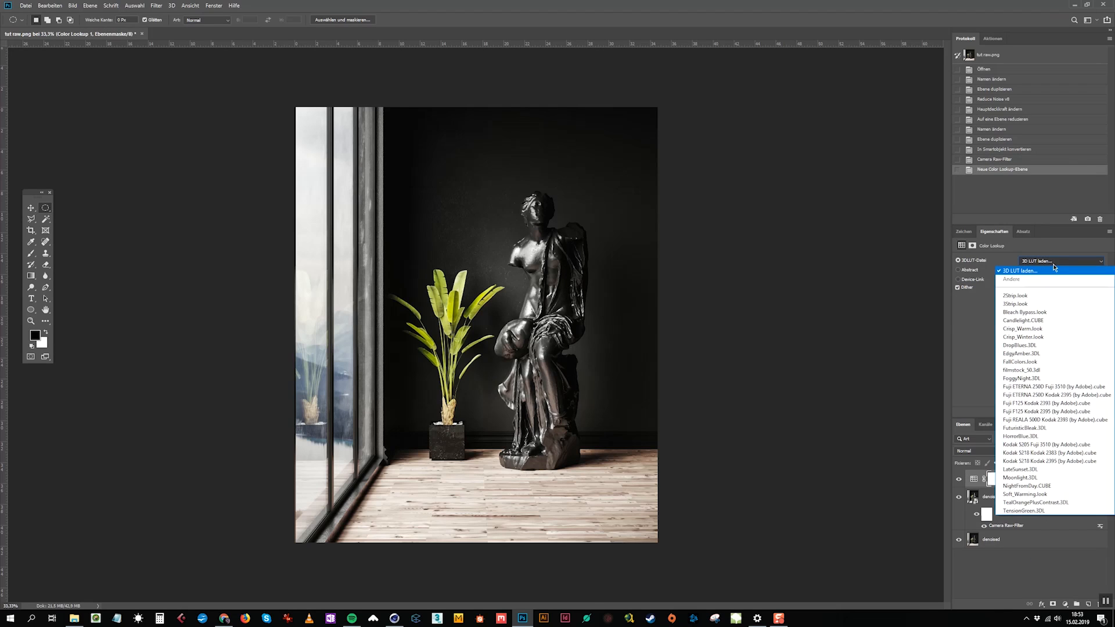
click(1040, 295)
key(Down)
key(Down)
key(Down)
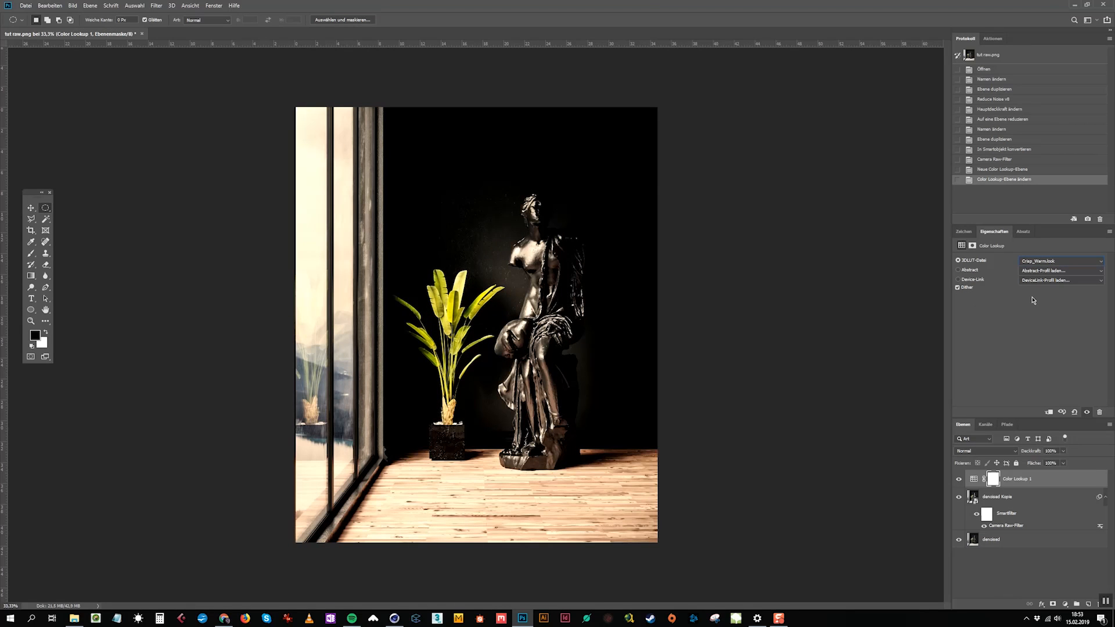
key(Down)
key(Down)
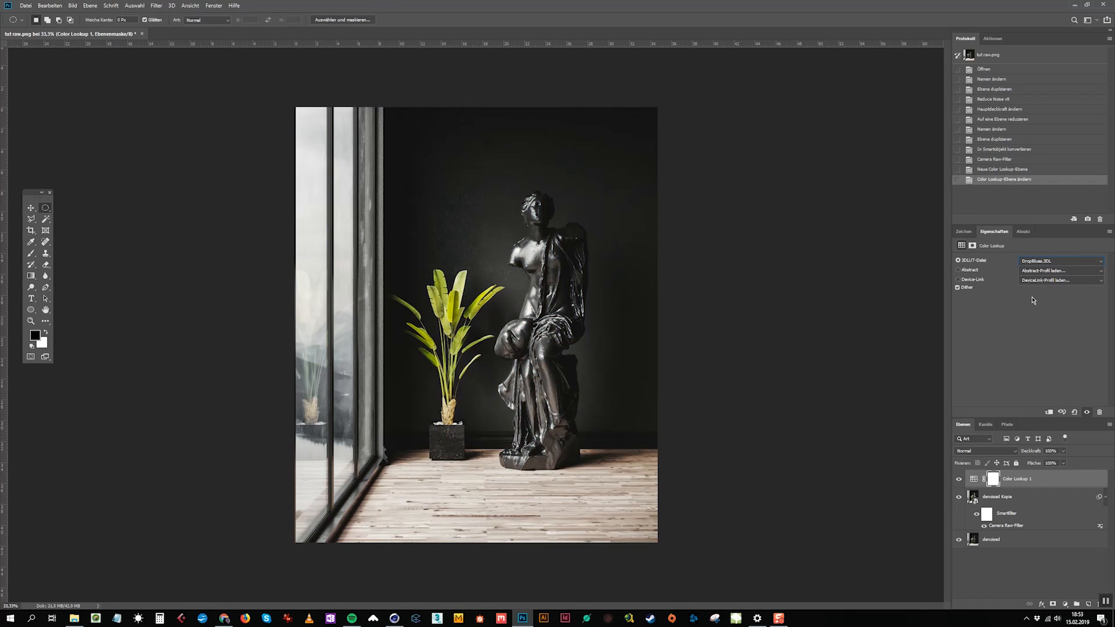
key(Down)
key(Down)
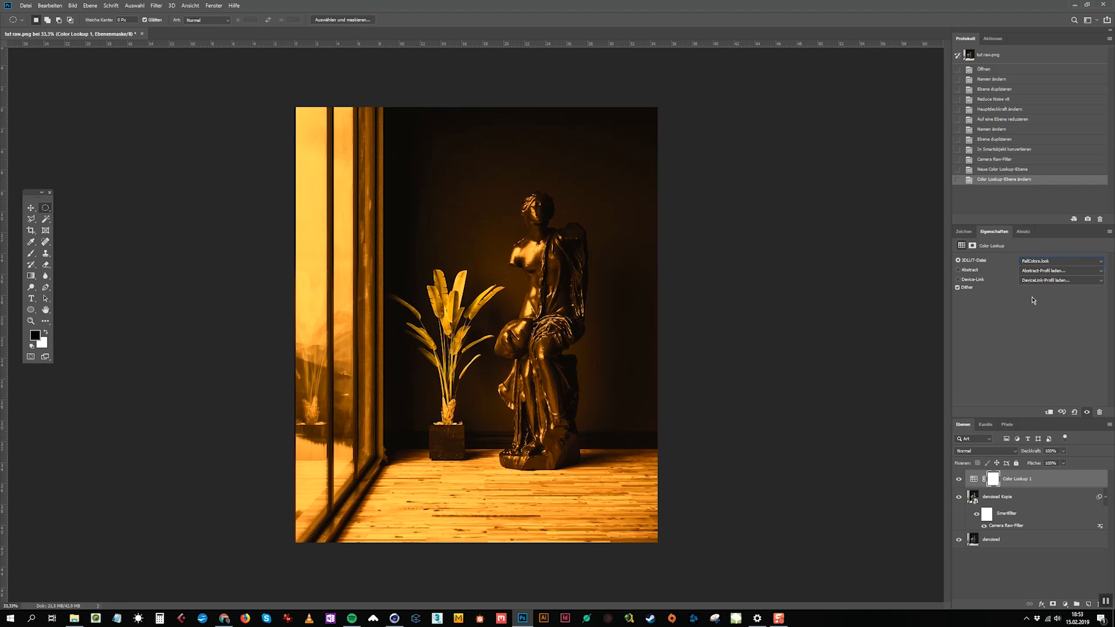
key(Down)
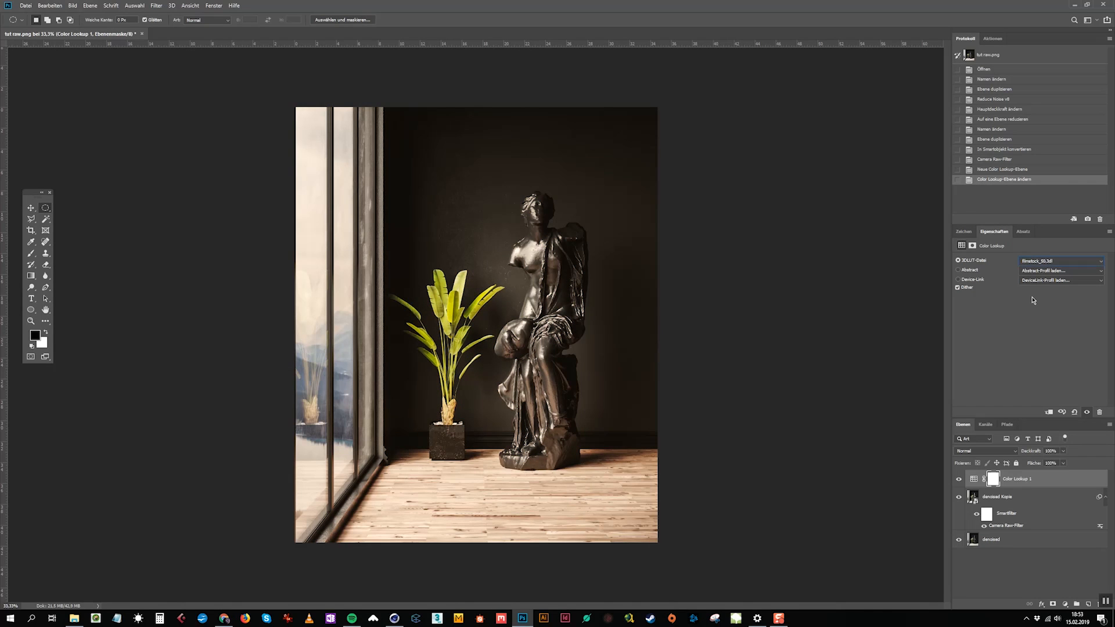
key(Down)
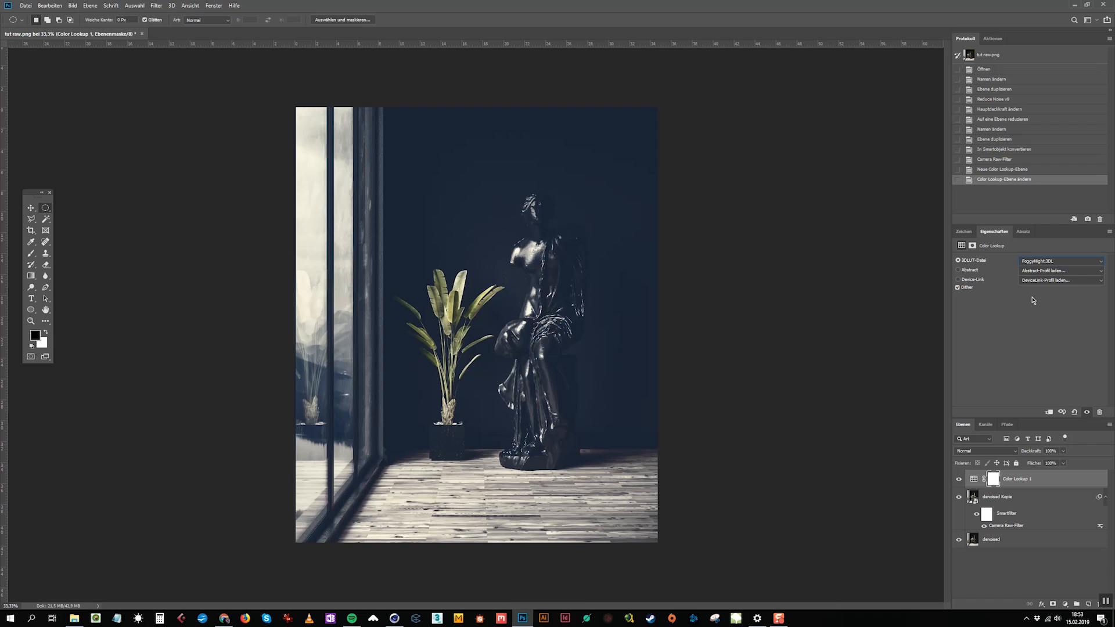
Step: Try the Color Lookup layer at 30% opacity and compare the image with and without it
click(1049, 451)
text(30)
key(Return)
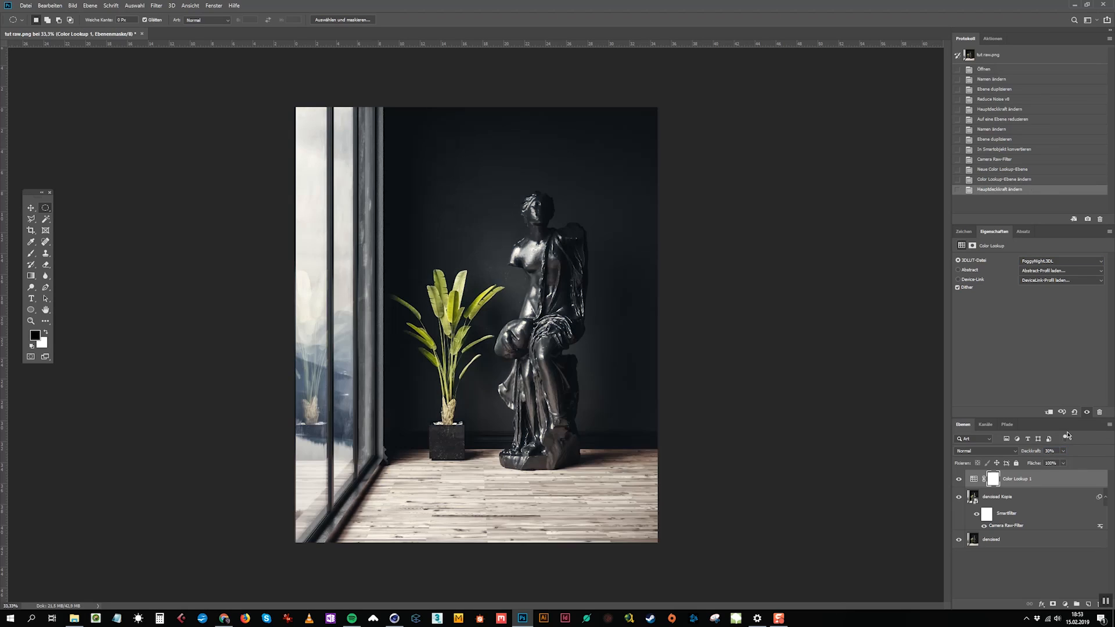
click(959, 480)
click(959, 480)
Step: Set the Color Lookup layer's opacity to 20% and compare the image with and without it
click(1057, 451)
text(20)
key(Return)
click(959, 480)
click(959, 480)
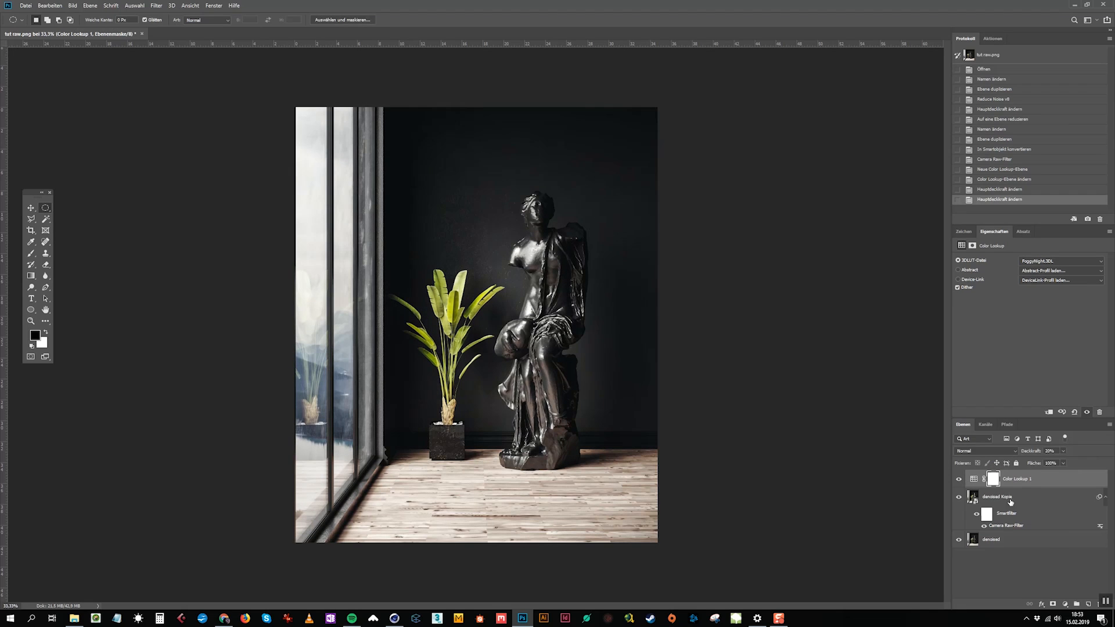
Step: Add a second Color Lookup adjustment layer, try out several 3D LUTs and choose Kodak 5218 Kodak 2383 (by Adobe)
click(1065, 604)
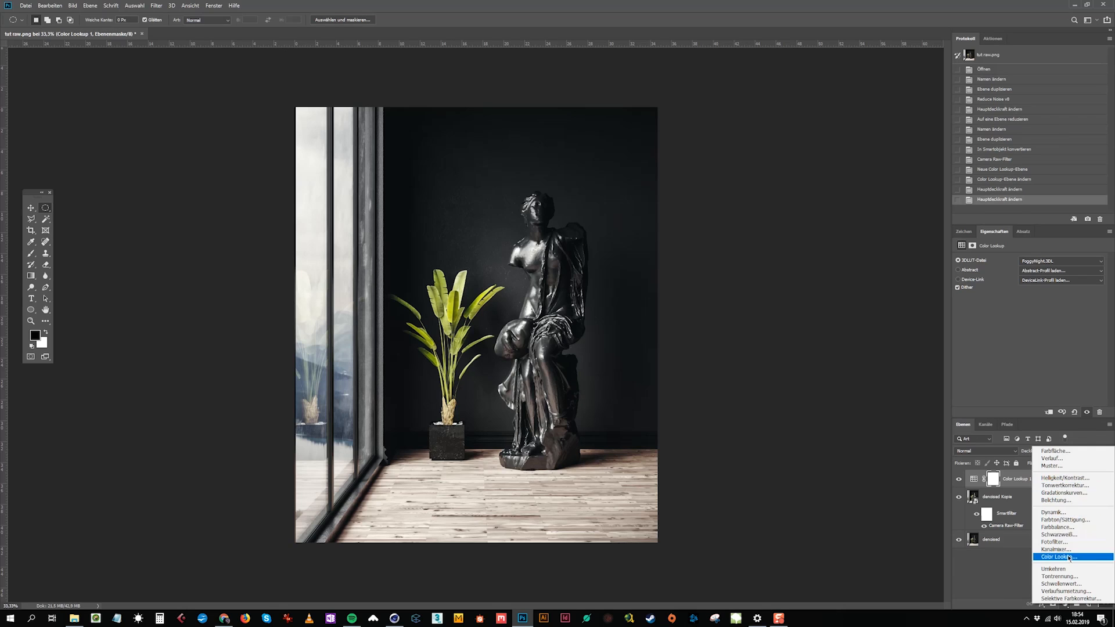
click(1058, 557)
click(1067, 262)
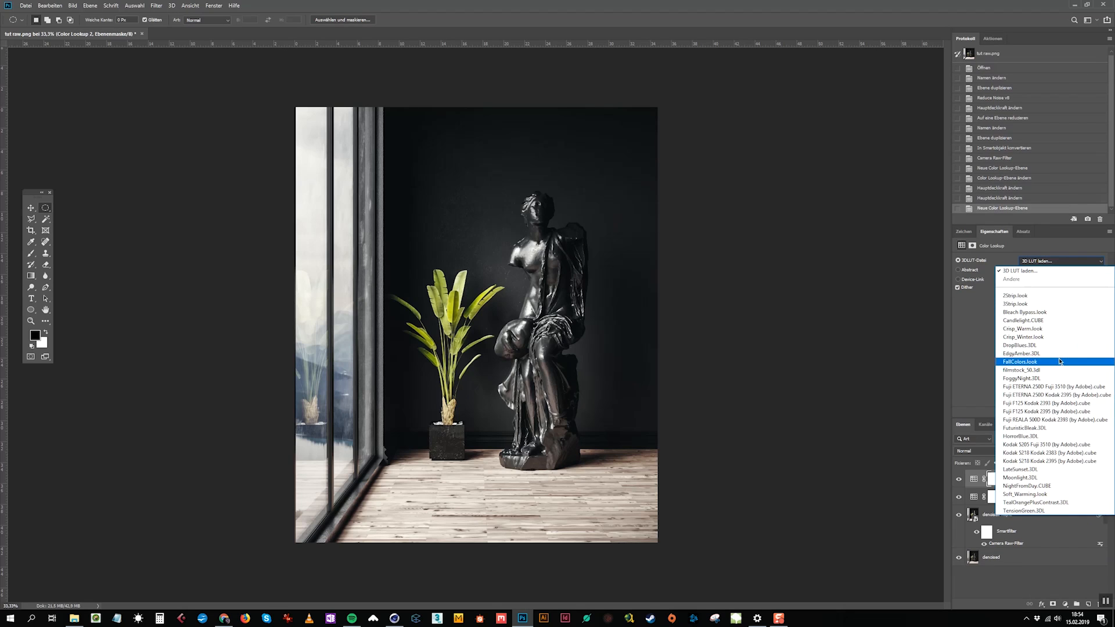
click(1058, 386)
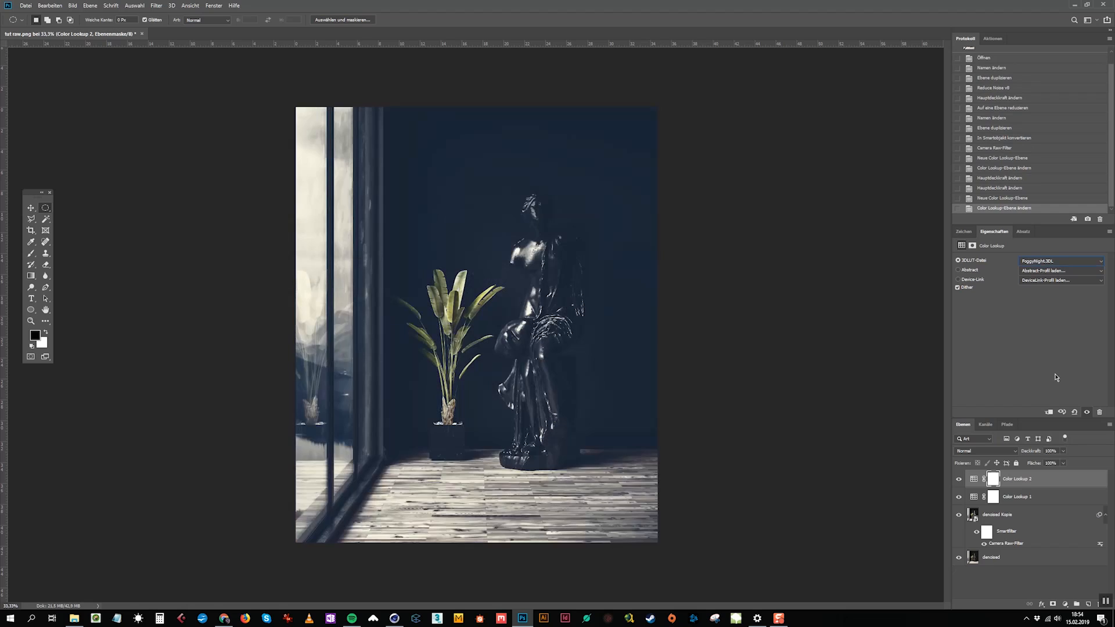
key(Down)
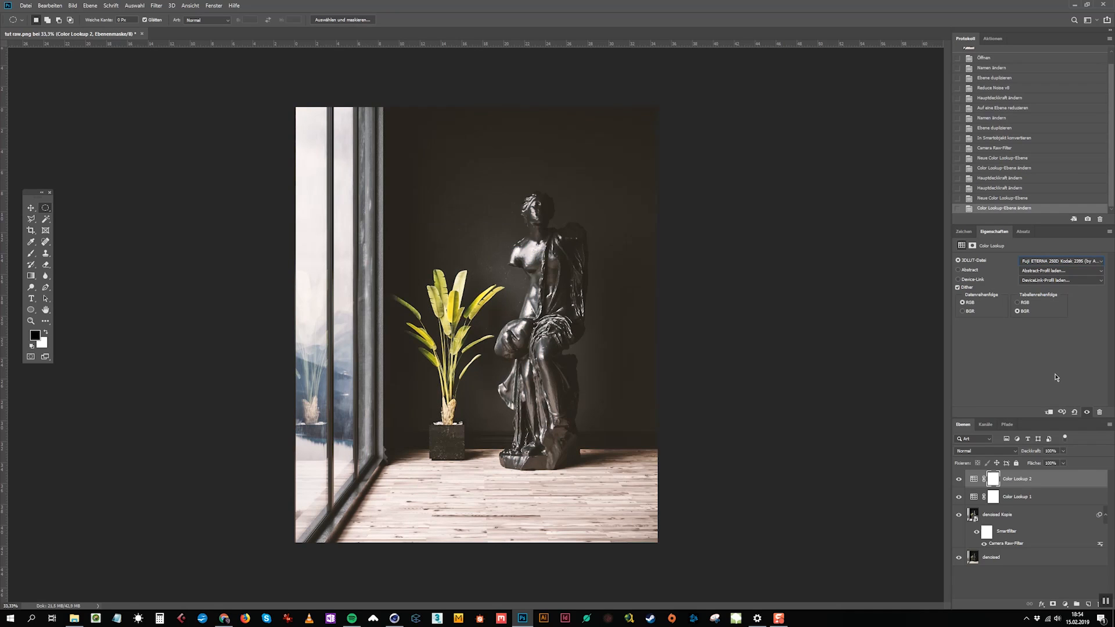
key(Down)
key(Down)
key(Down)
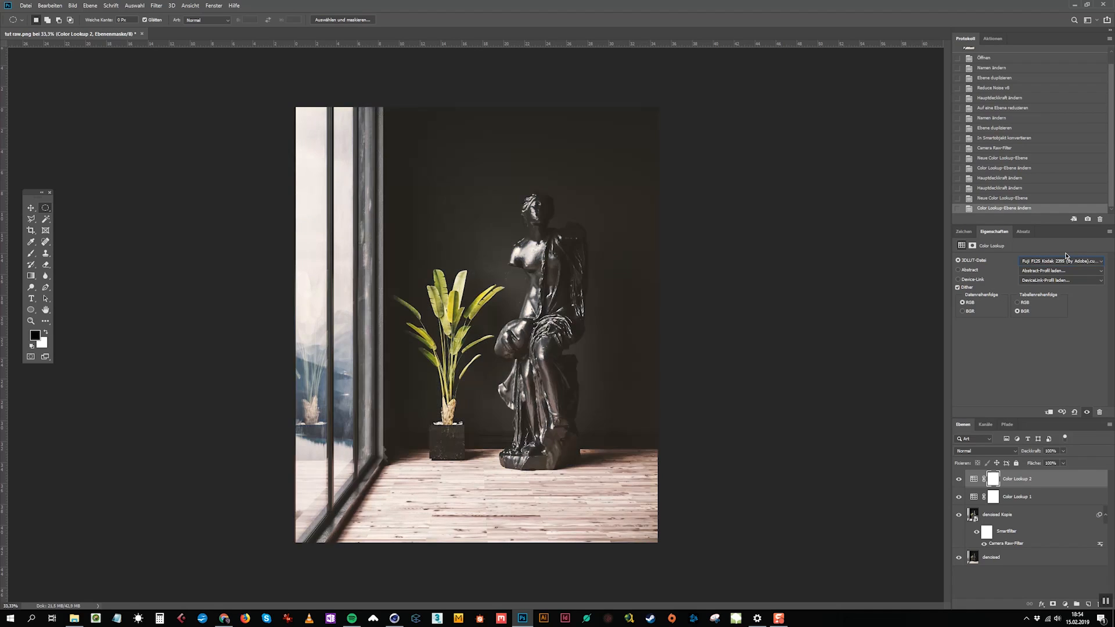
key(Down)
key(Down)
key(Down)
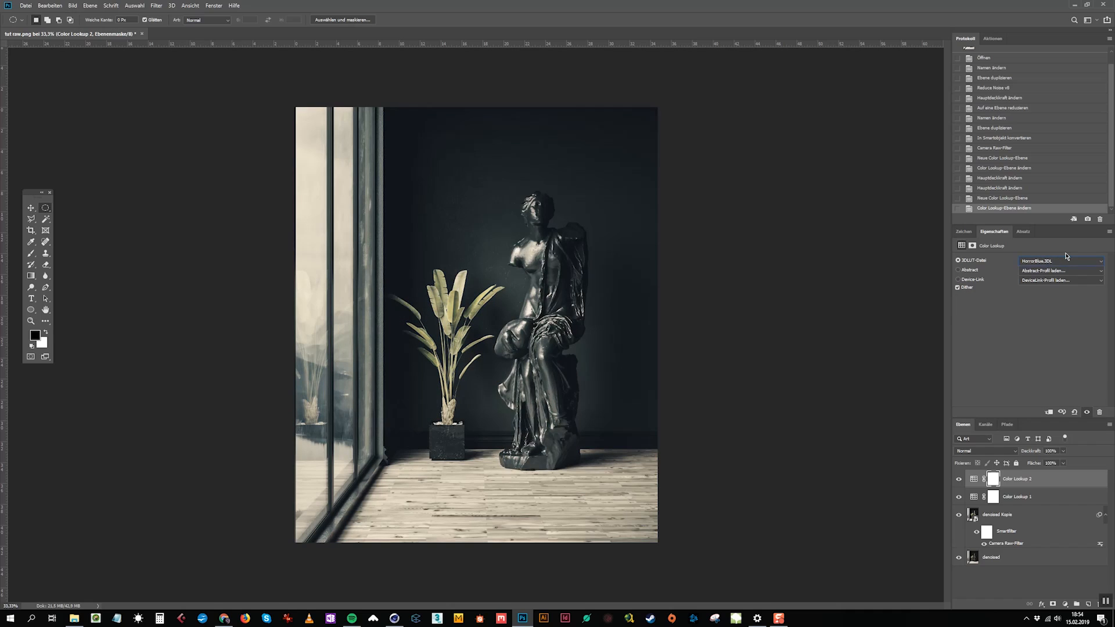
key(Down)
key(Up)
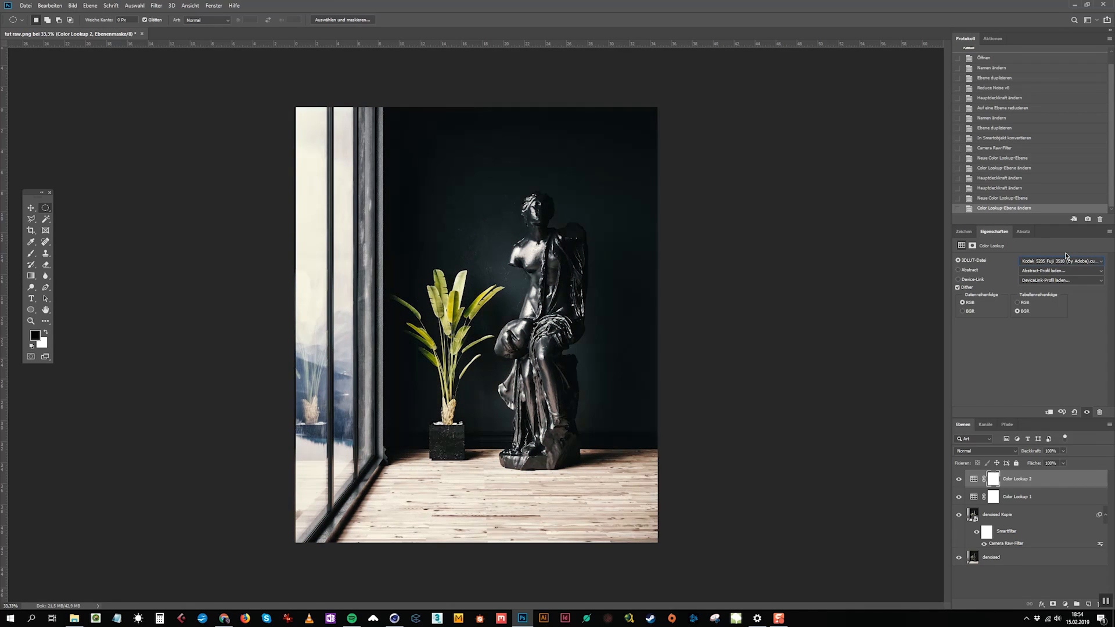
key(Down)
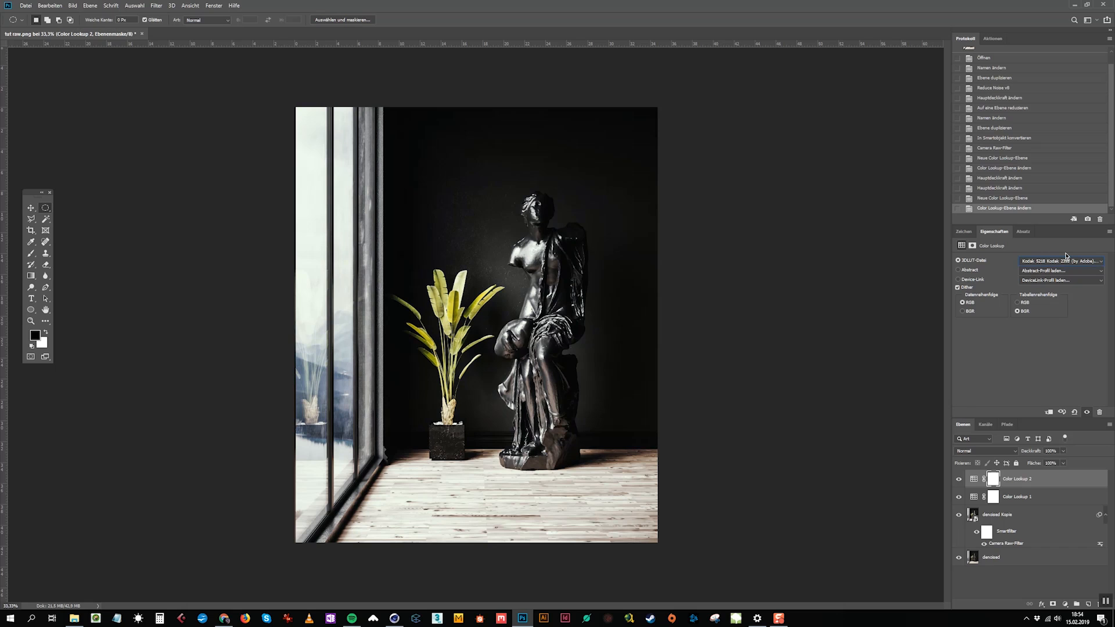
key(Up)
Step: Set the Color Lookup 2 layer's opacity to 60% and move Color Lookup 1 above it in the layer stack
click(958, 480)
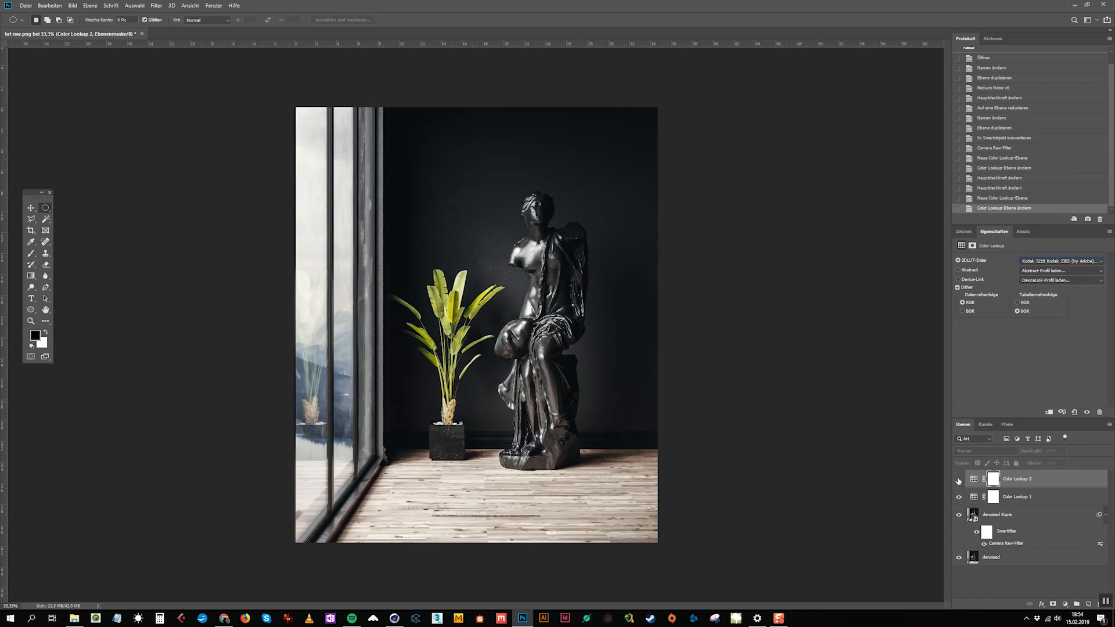
click(959, 480)
text(60)
key(Return)
drag(1043, 499, 1052, 473)
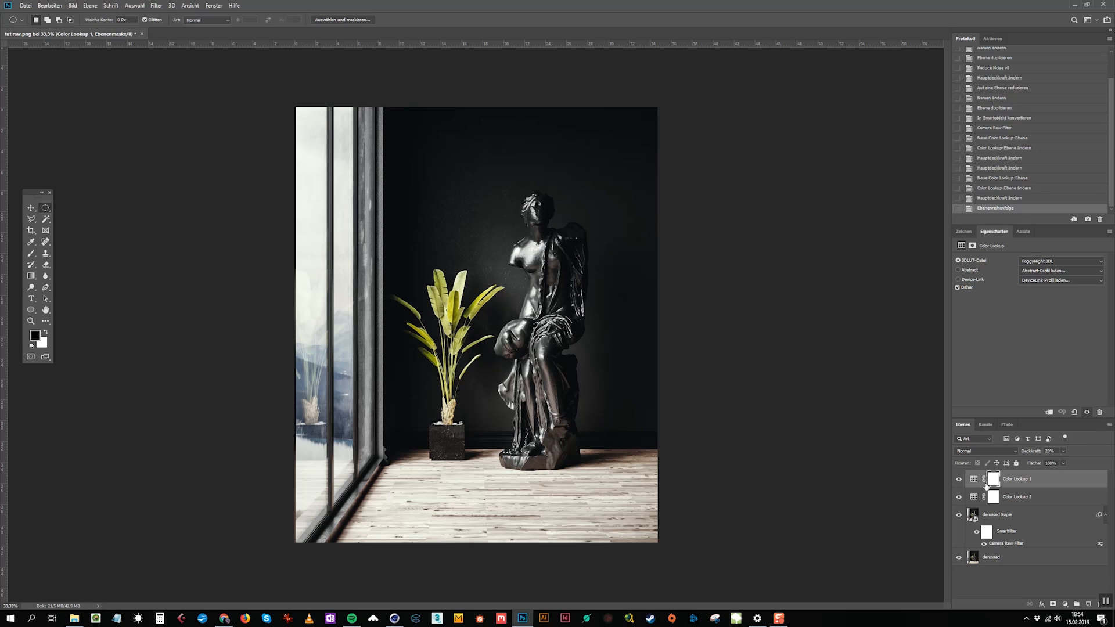
Step: Add a Curves adjustment layer with a gentle S-curve that darkens shadows and lifts highlights, and compare the image with adjustments hidden
click(1065, 604)
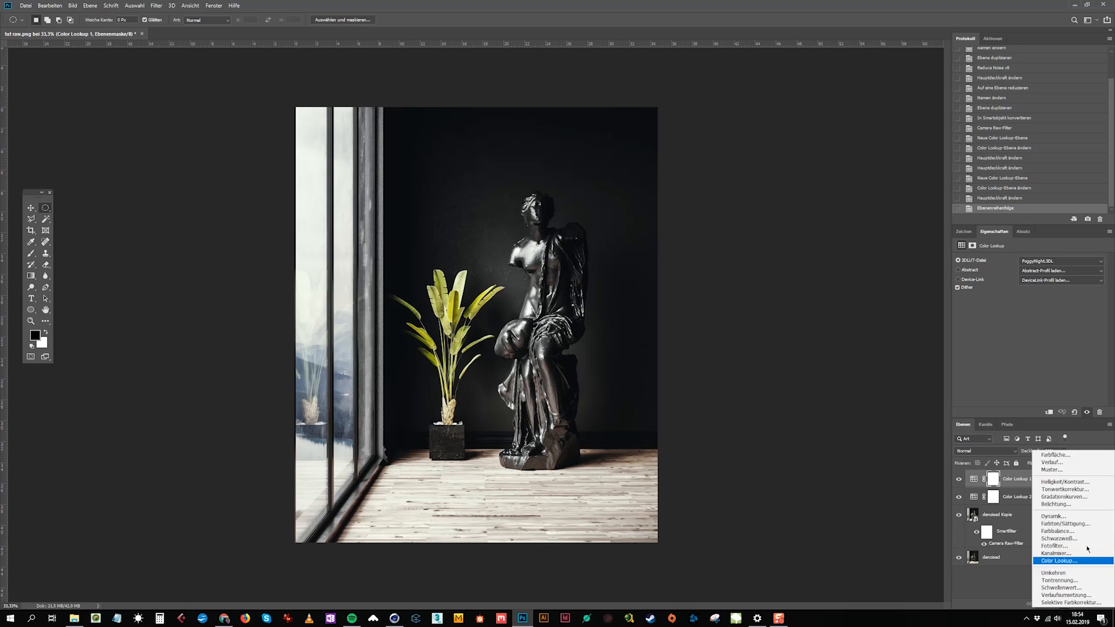
click(1074, 496)
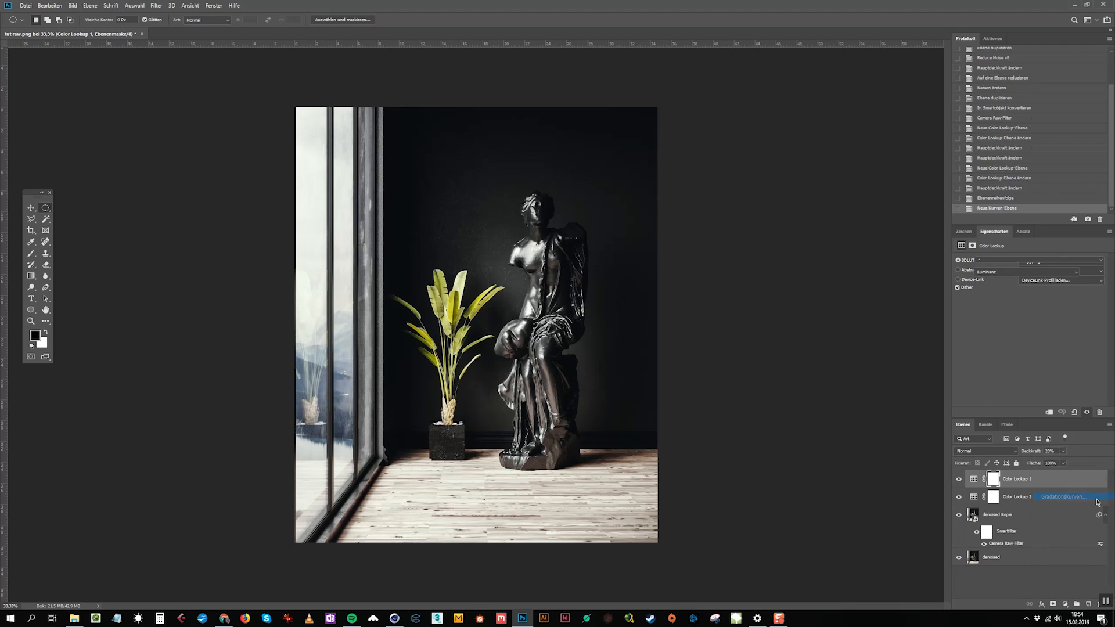
click(982, 390)
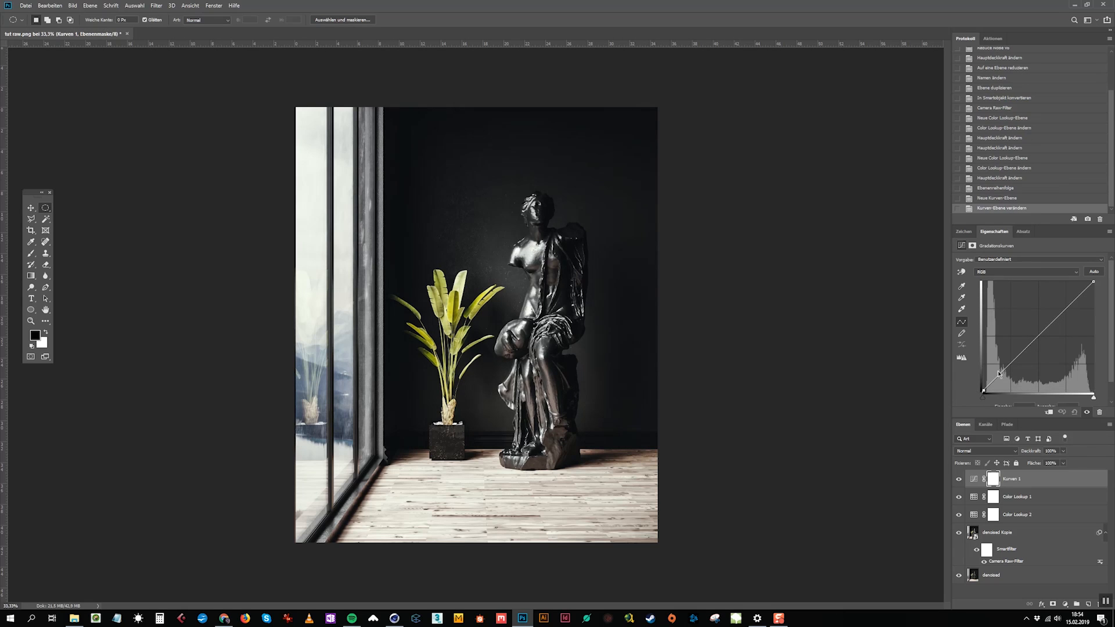
drag(1008, 365, 1011, 368)
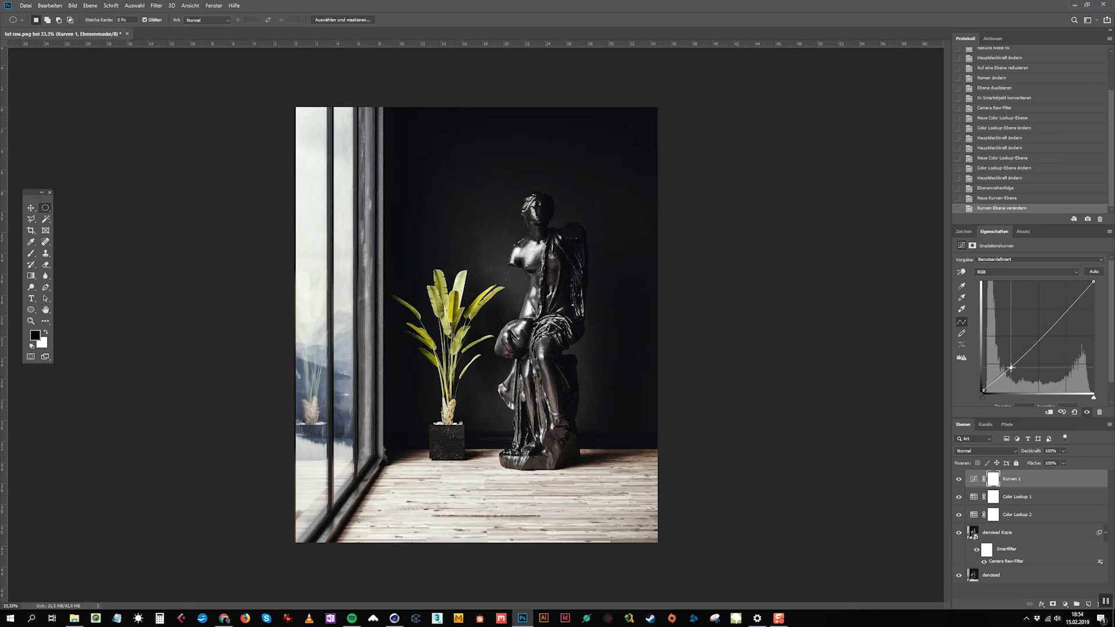
drag(1065, 310, 1099, 283)
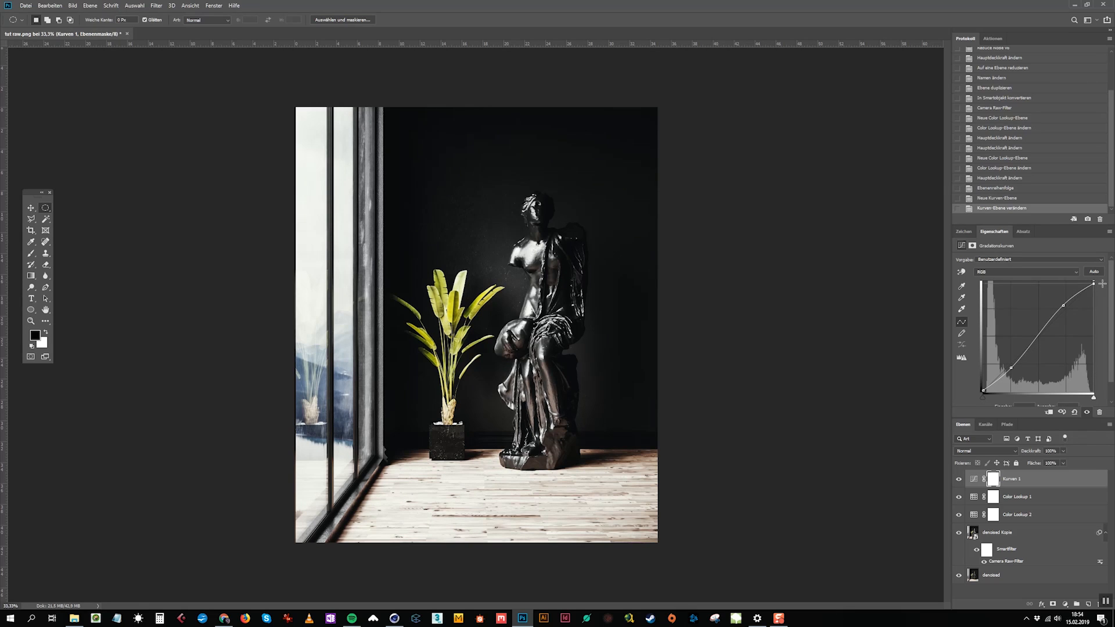
key(ctrl+0)
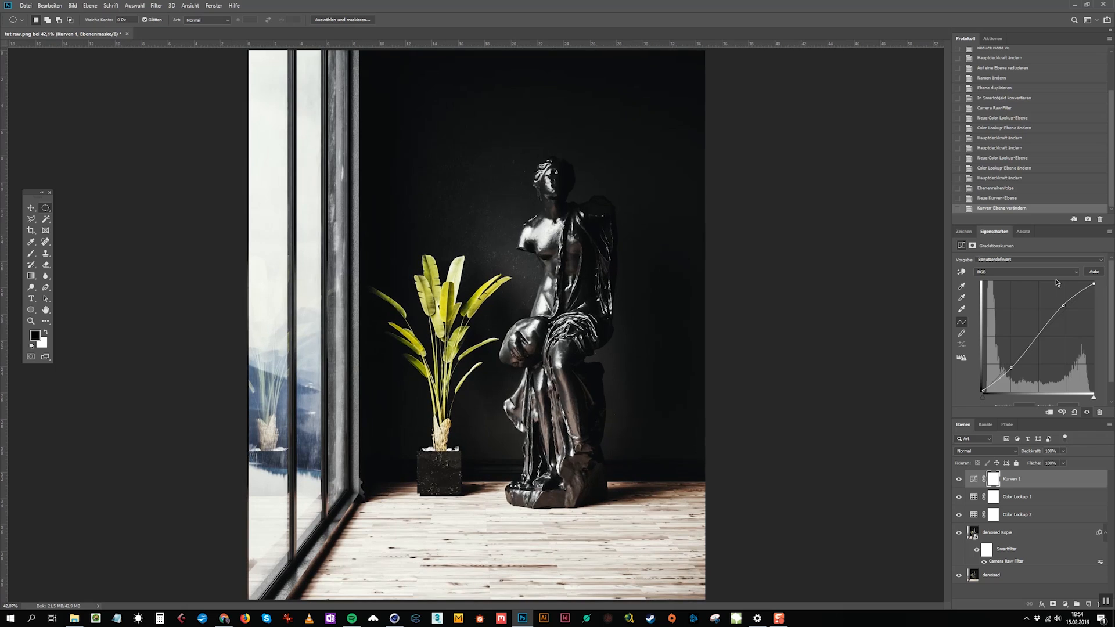
drag(959, 497, 964, 448)
click(958, 497)
click(958, 497)
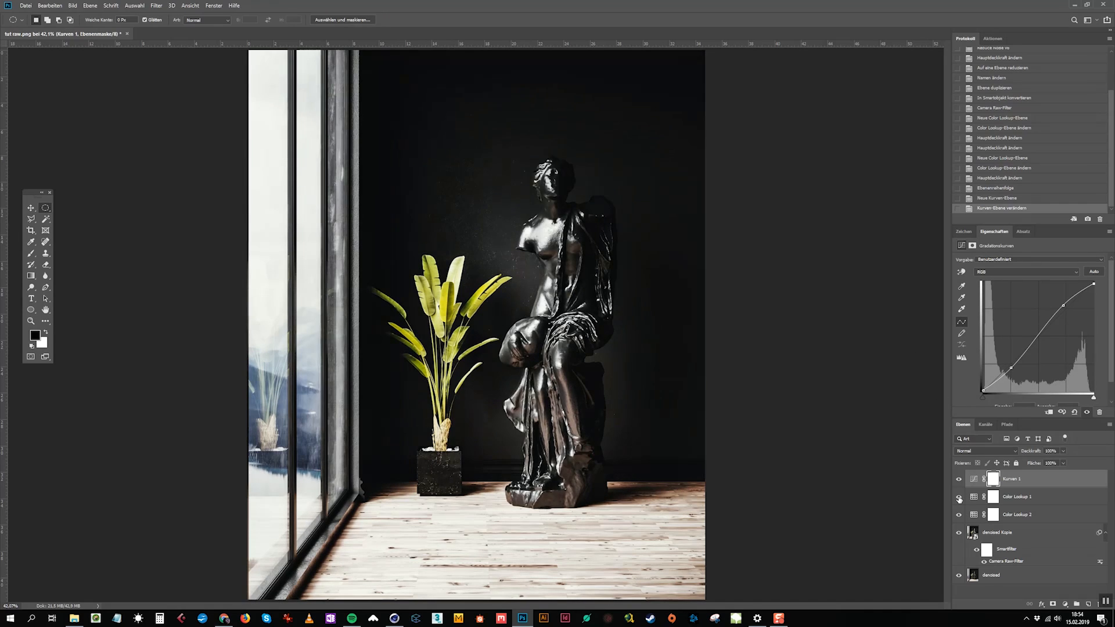
Step: Add a Color Balance (Farbbalance) adjustment layer above the Curves layer and shift its midtones slightly toward red
click(1066, 605)
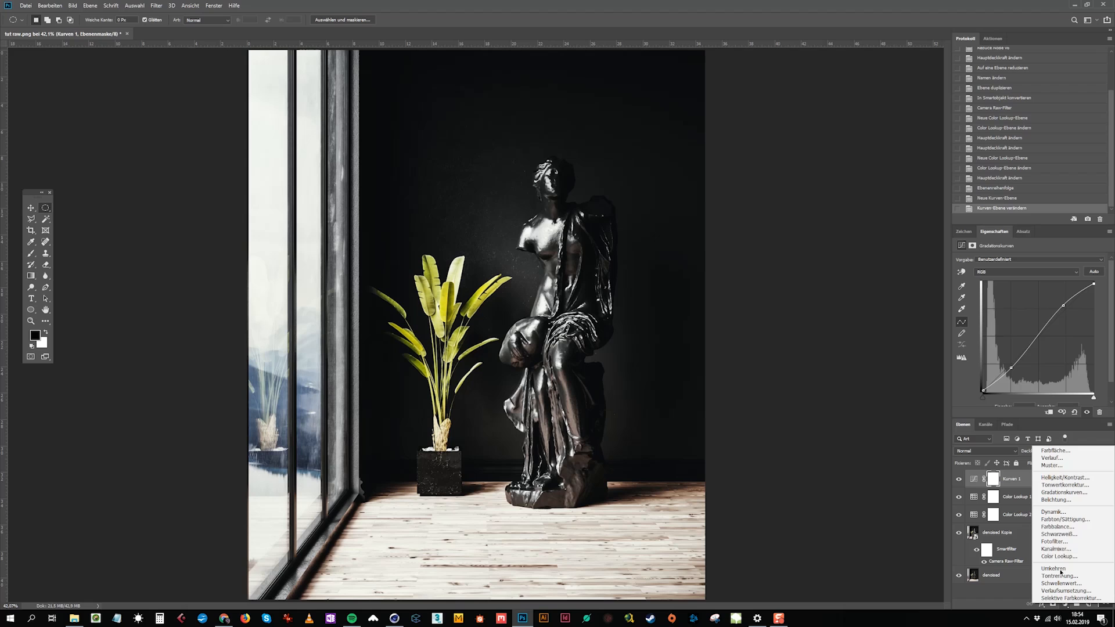
click(1066, 527)
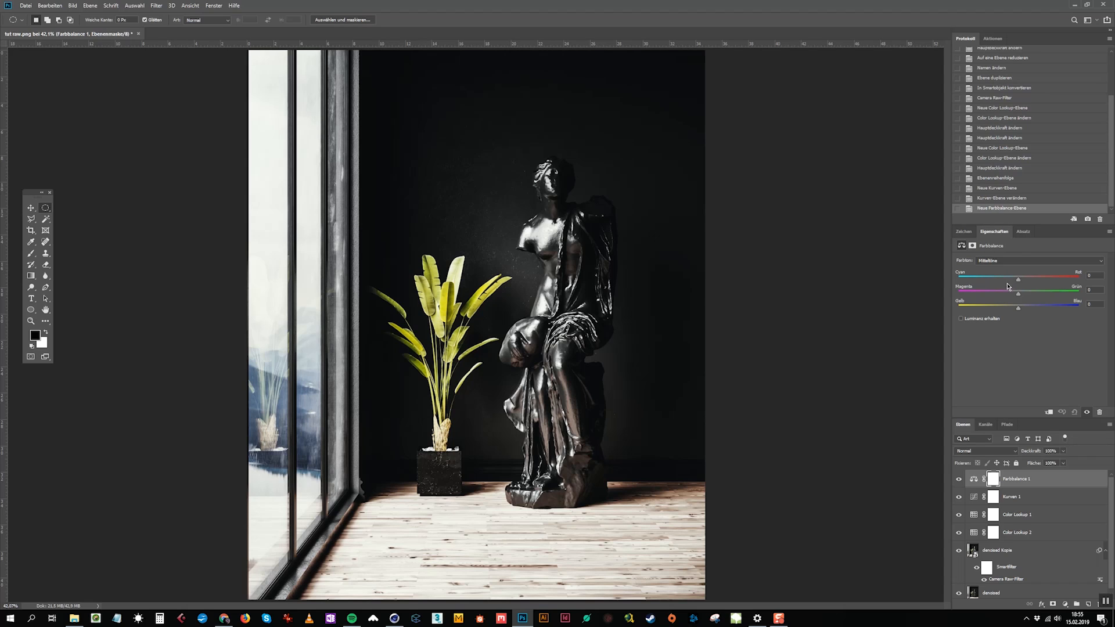
drag(1022, 283, 1022, 283)
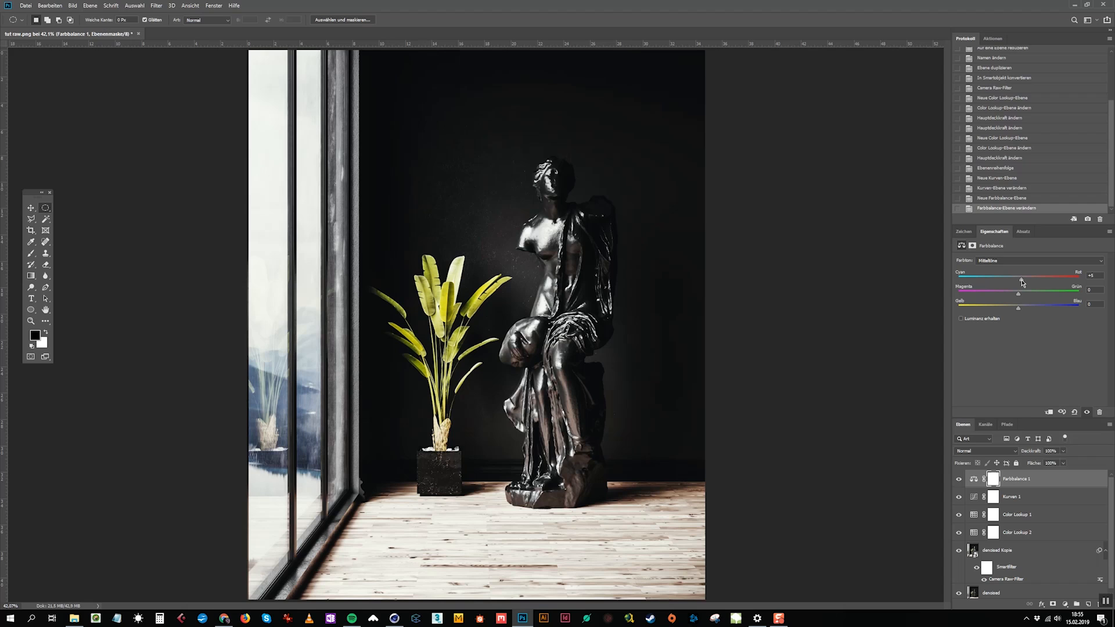
Step: In the Color Balance layer, shift the highlights slightly toward yellow and the shadows slightly toward blue
click(1023, 262)
click(1013, 283)
drag(1020, 312, 1012, 309)
drag(1018, 294, 1020, 296)
click(1005, 262)
click(1006, 268)
drag(1025, 311, 1016, 283)
drag(1029, 310, 1028, 309)
Step: Group the Color Balance, Curves and both Color Lookup layers and name the group "grading"
click(1042, 532)
shift+click(1027, 483)
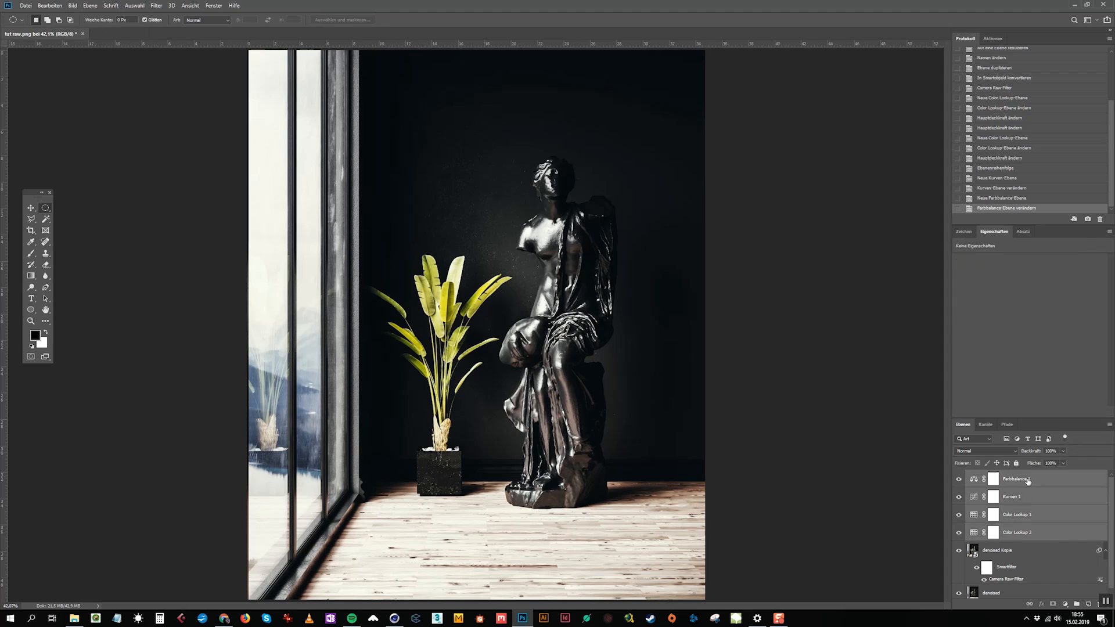
key(ctrl+g)
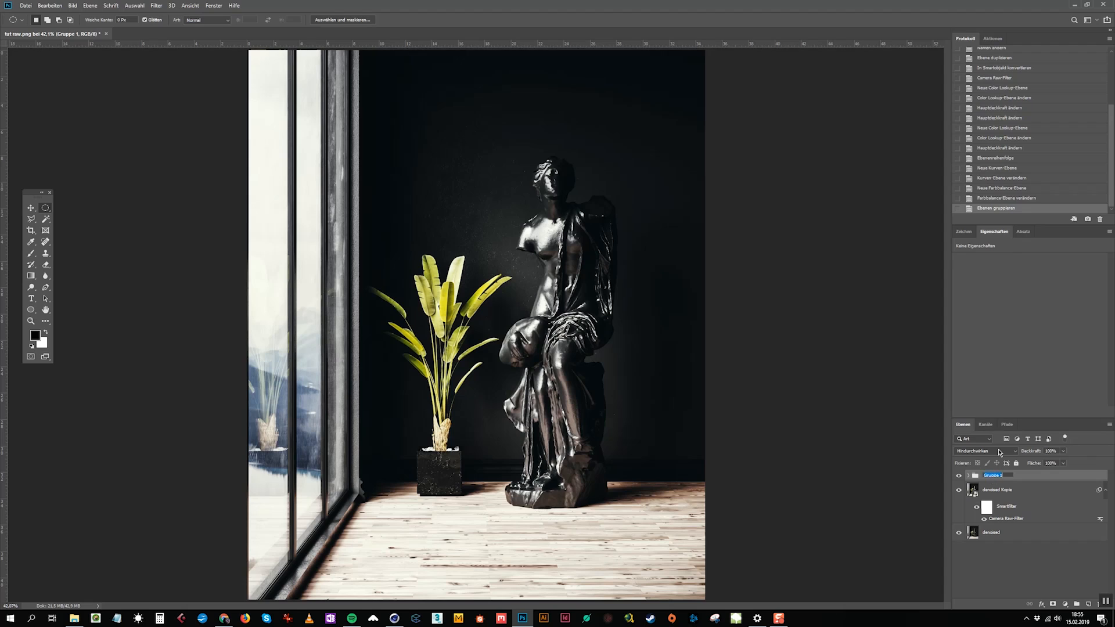
key(Return)
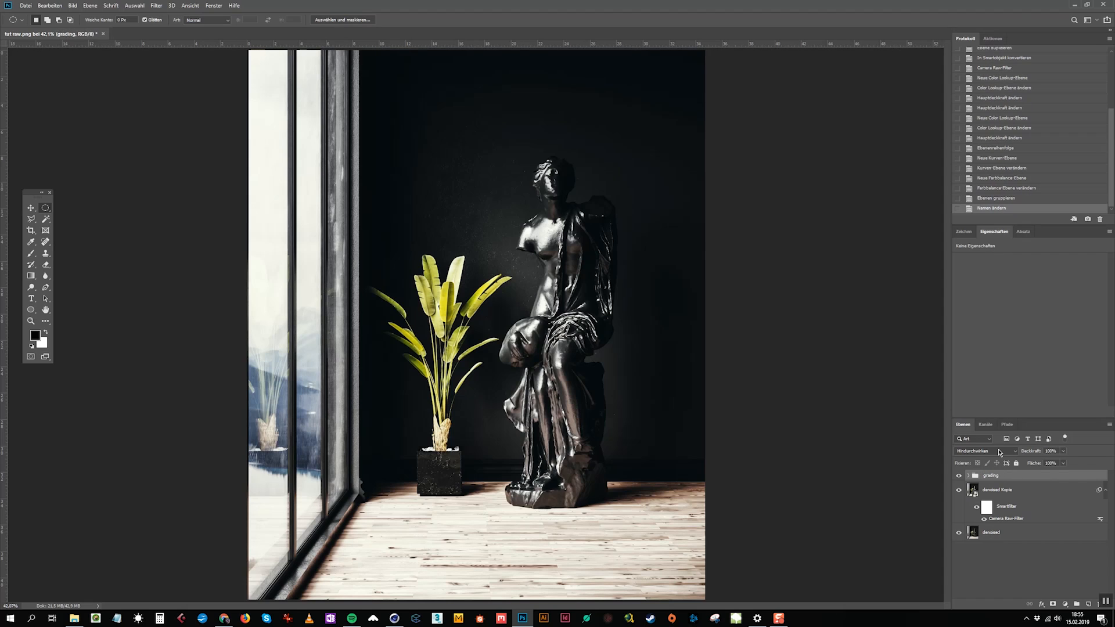
Step: Rename the denoised smart object copy to "camera raw" and collapse its smart filter list
double_click(997, 489)
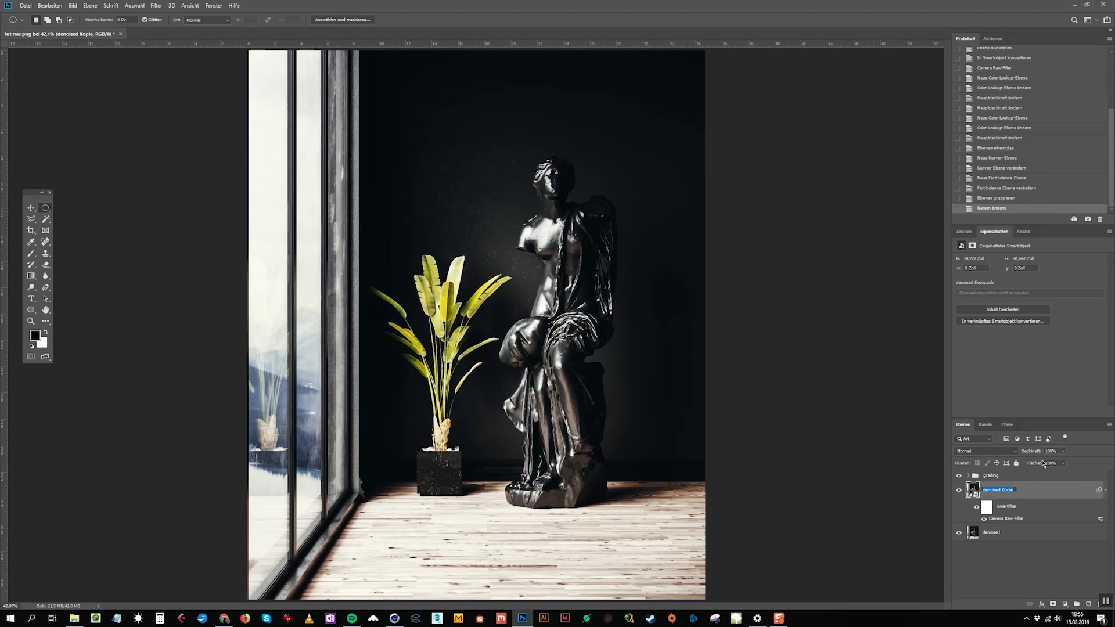
text(camera raw)
key(Return)
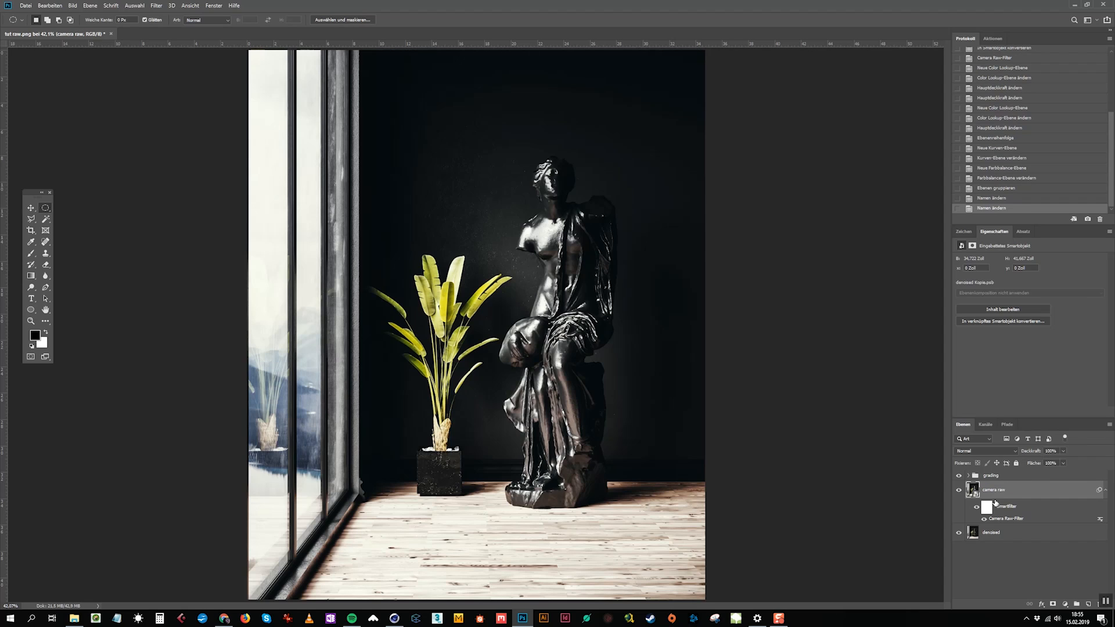
click(1105, 490)
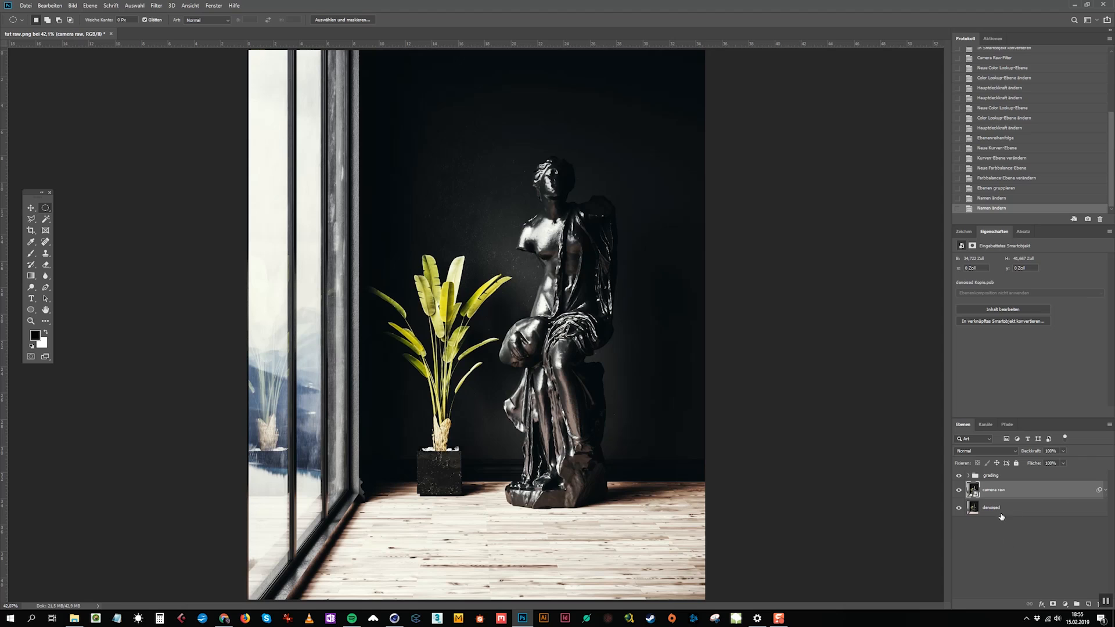
Step: Compare the image with and without the grading group, including at a reduced zoom level
click(960, 476)
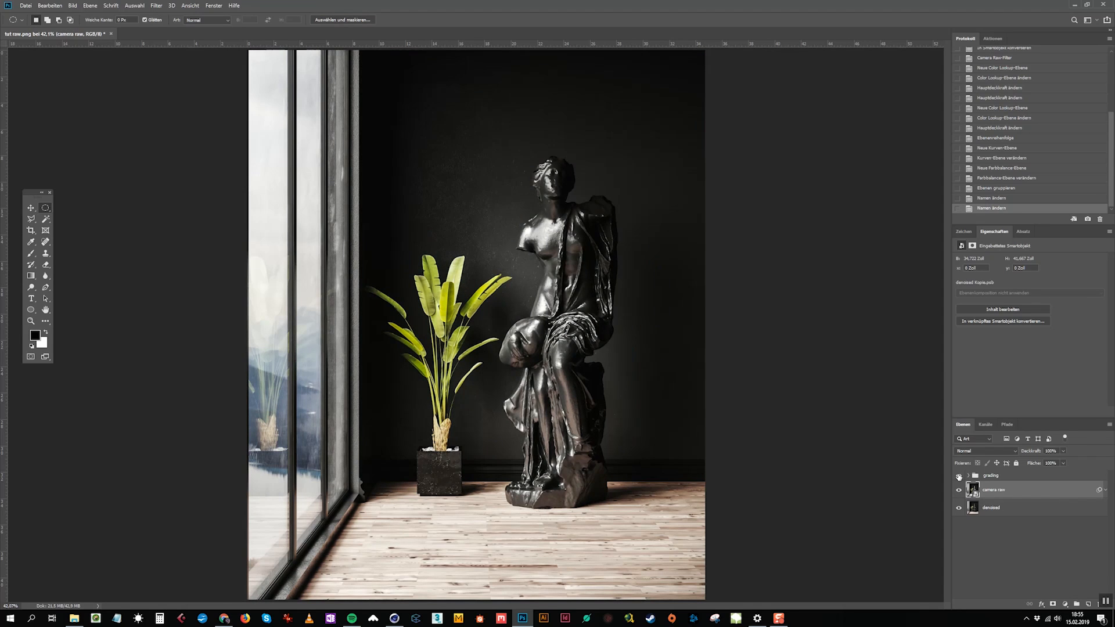
click(960, 476)
key(ctrl+minus)
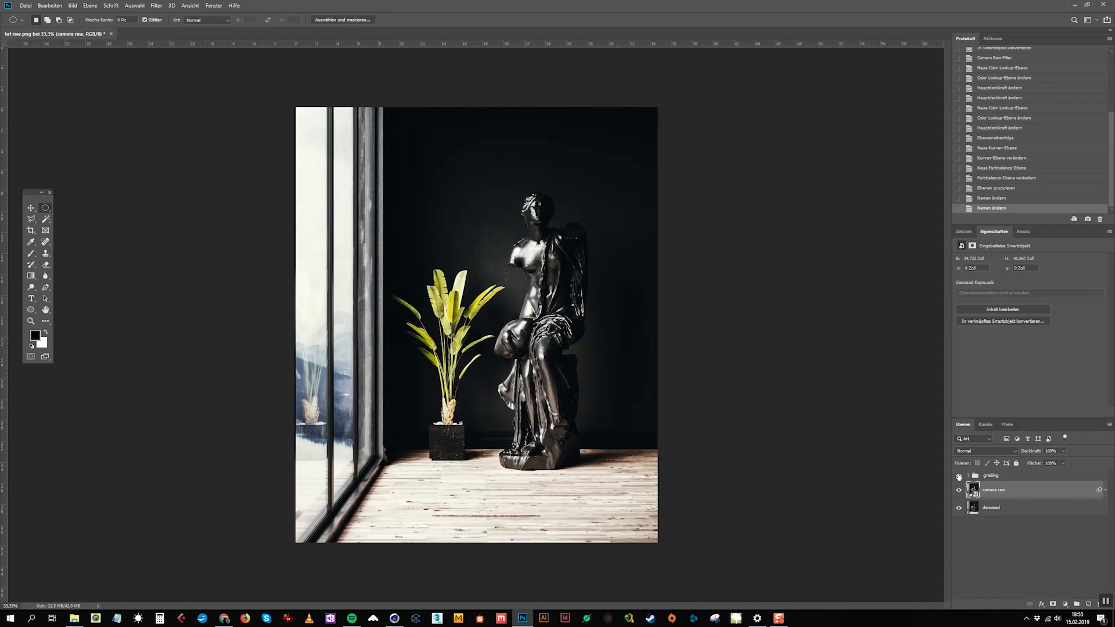
click(958, 477)
click(959, 476)
key(ctrl+plus)
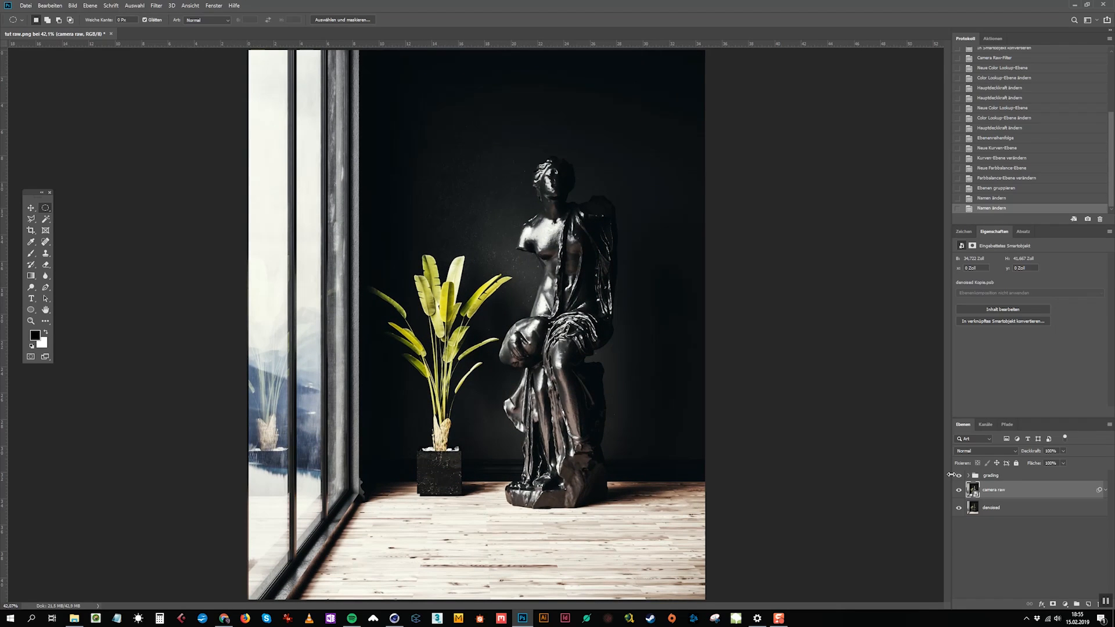
Step: Duplicate the camera raw layer and rasterize the copy
right_click(1025, 493)
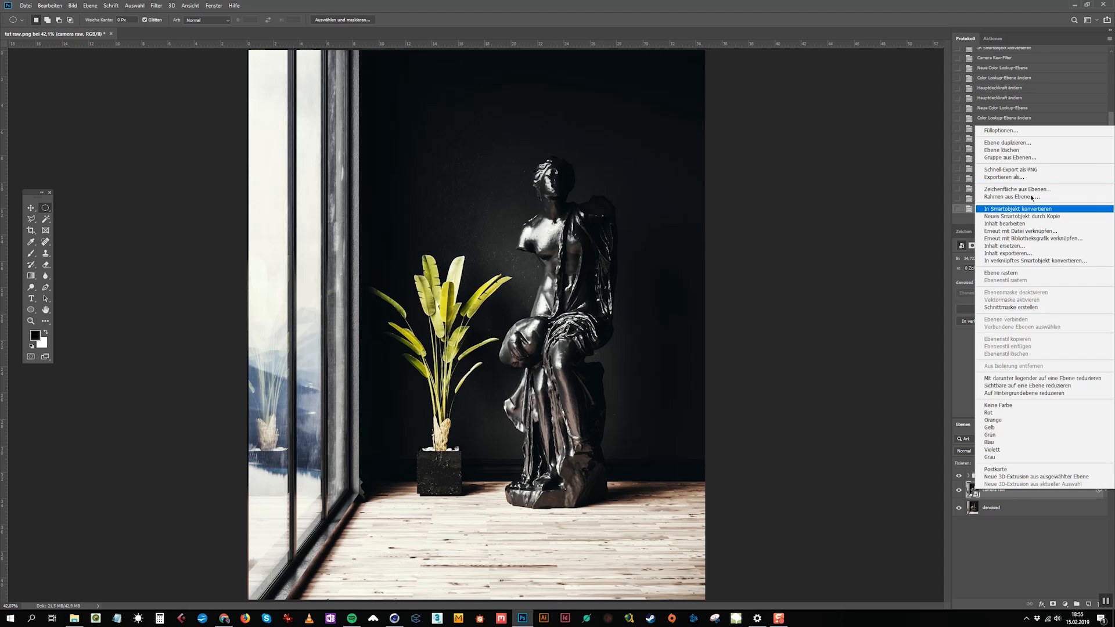
click(1035, 144)
key(Return)
click(999, 493)
right_click(999, 492)
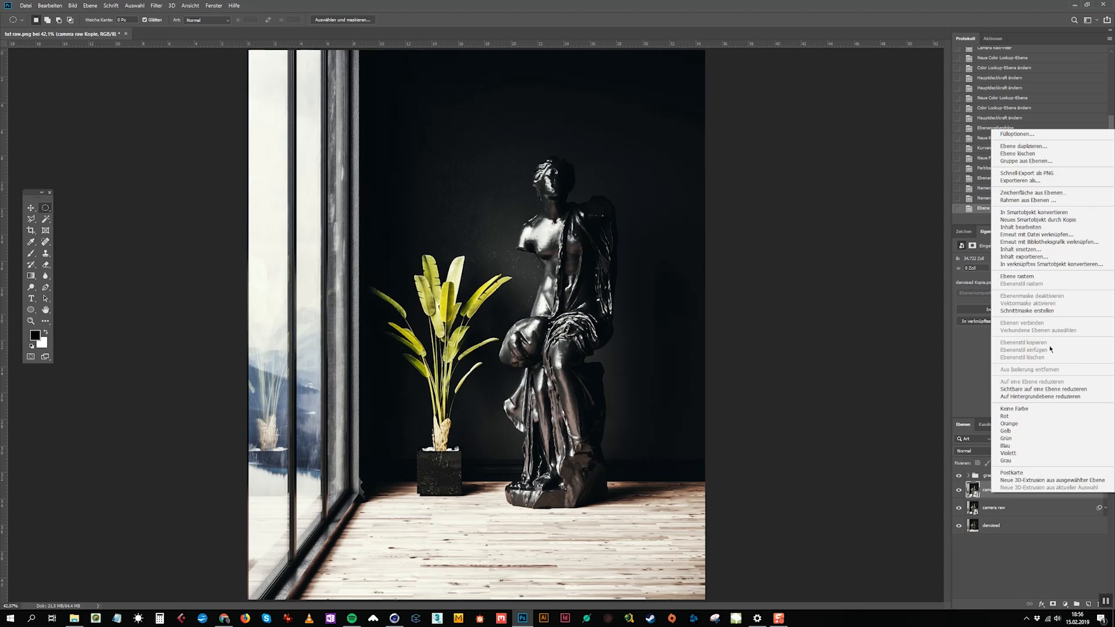
click(1043, 276)
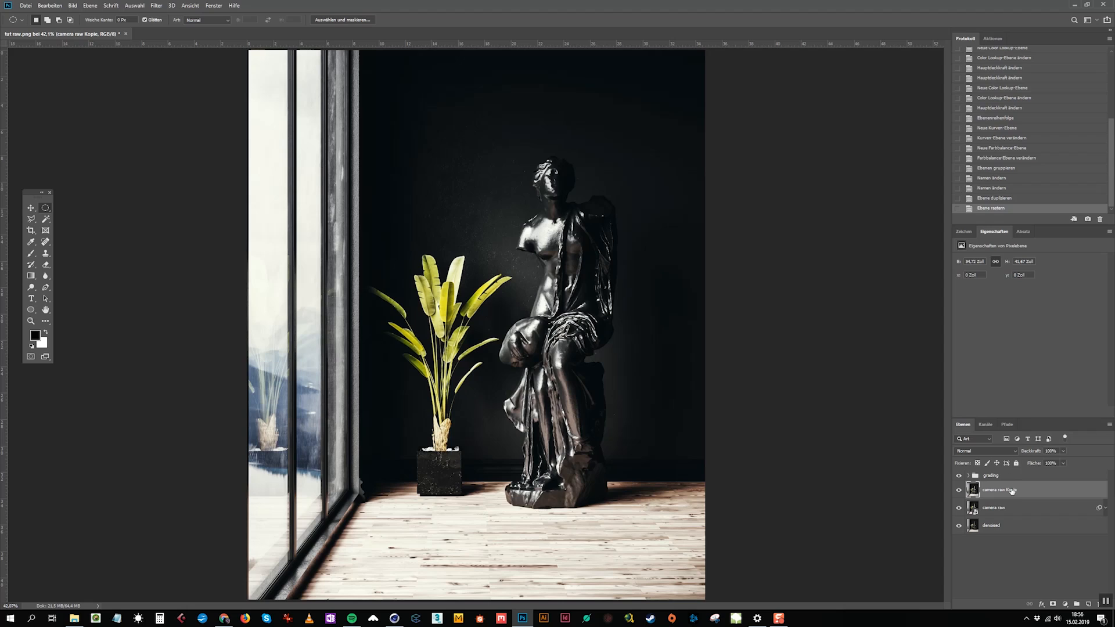
Step: Rename the rasterized copy to "sharpening", set its blend mode to Overlay (Ineinanderkopieren) and check its effect
double_click(1002, 489)
text(sharpening)
key(Return)
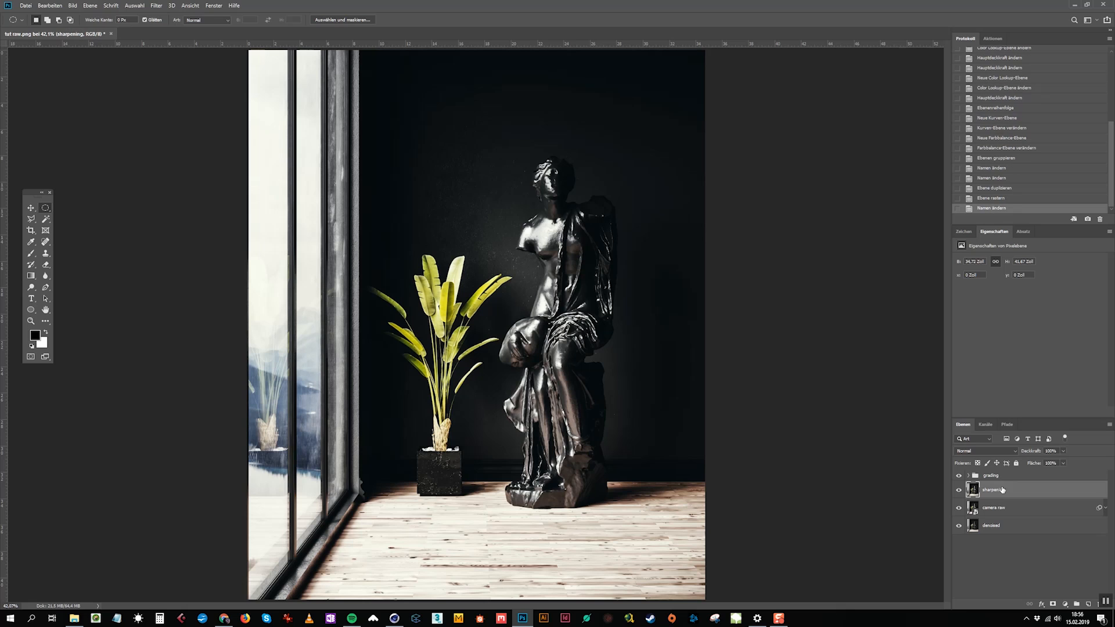
click(981, 451)
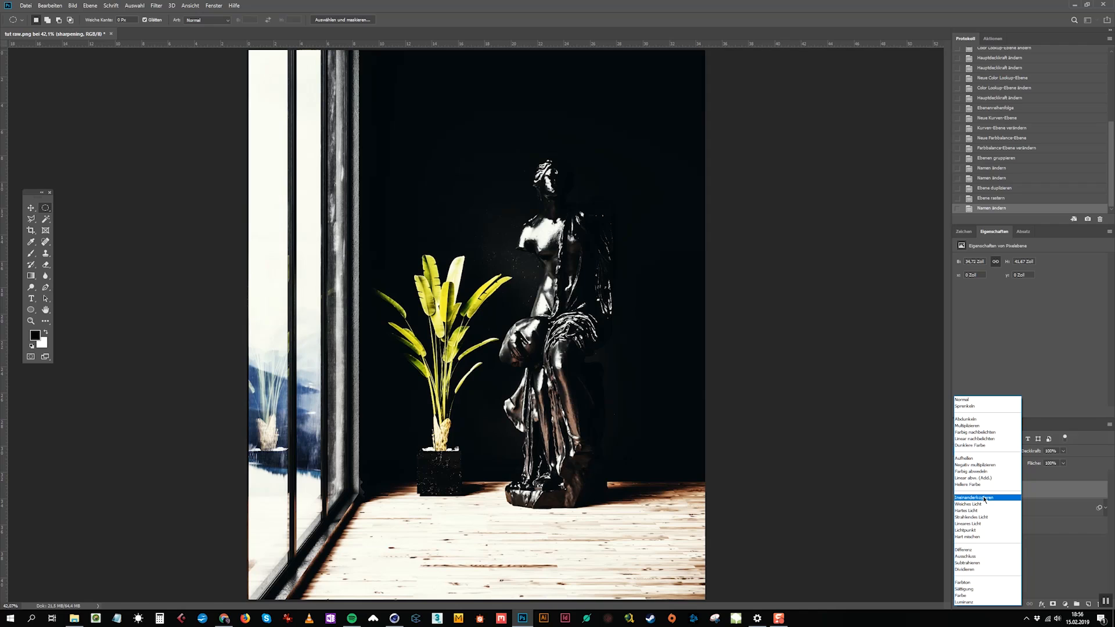
click(985, 497)
key(ctrl+comma)
key(ctrl+comma)
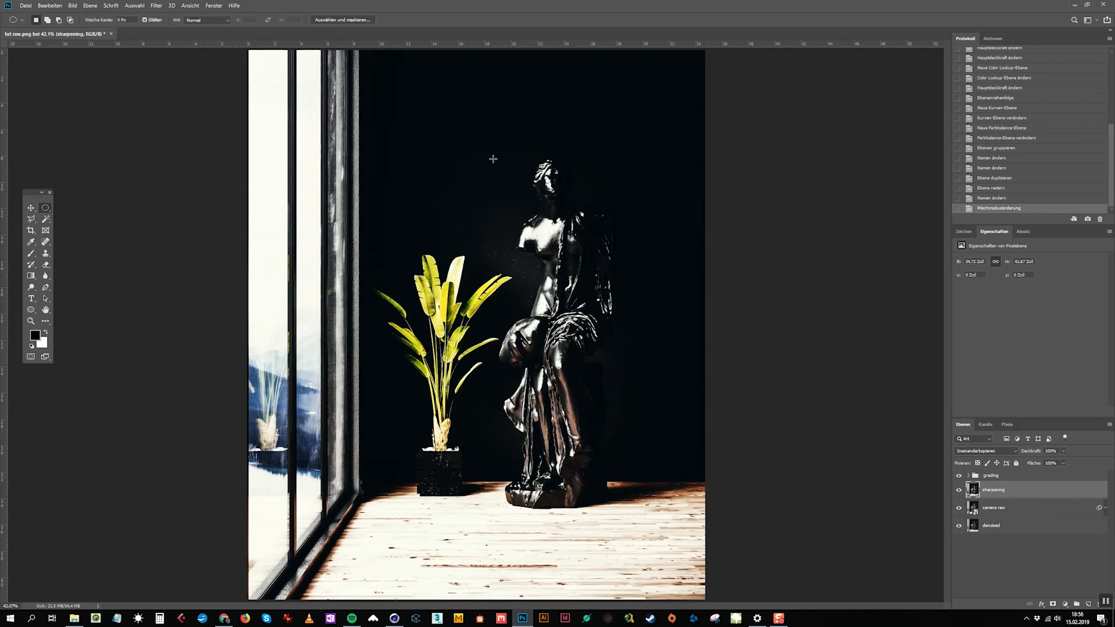
Step: Apply a High Pass filter (Hochpass) with a 30 pixel radius to the sharpening layer, comparing the preview first
click(158, 7)
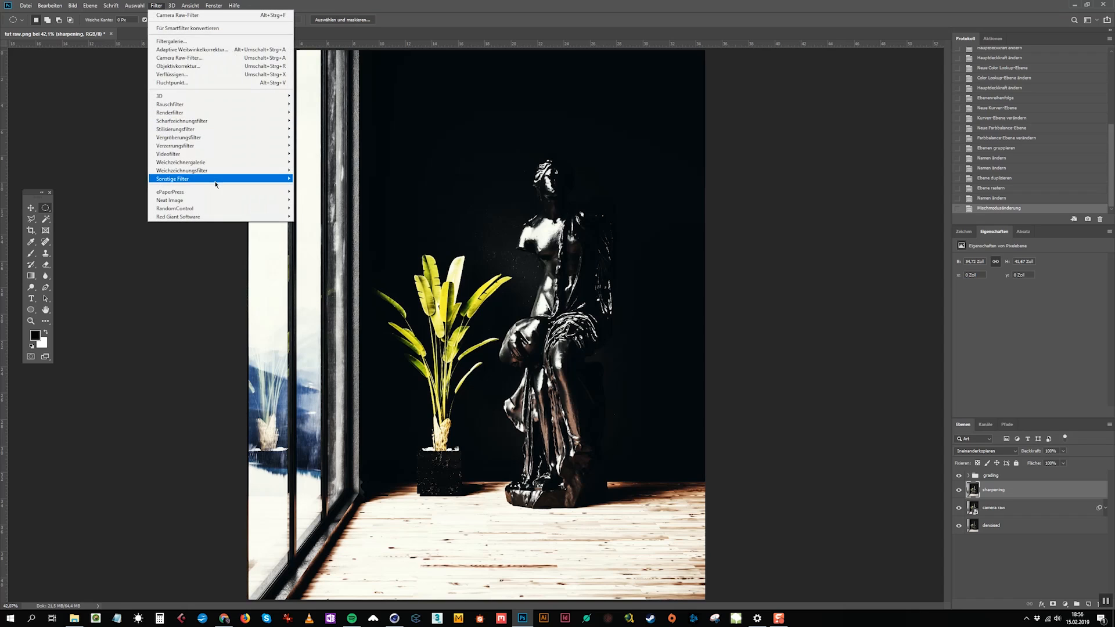
mouse_move(215, 184)
click(319, 204)
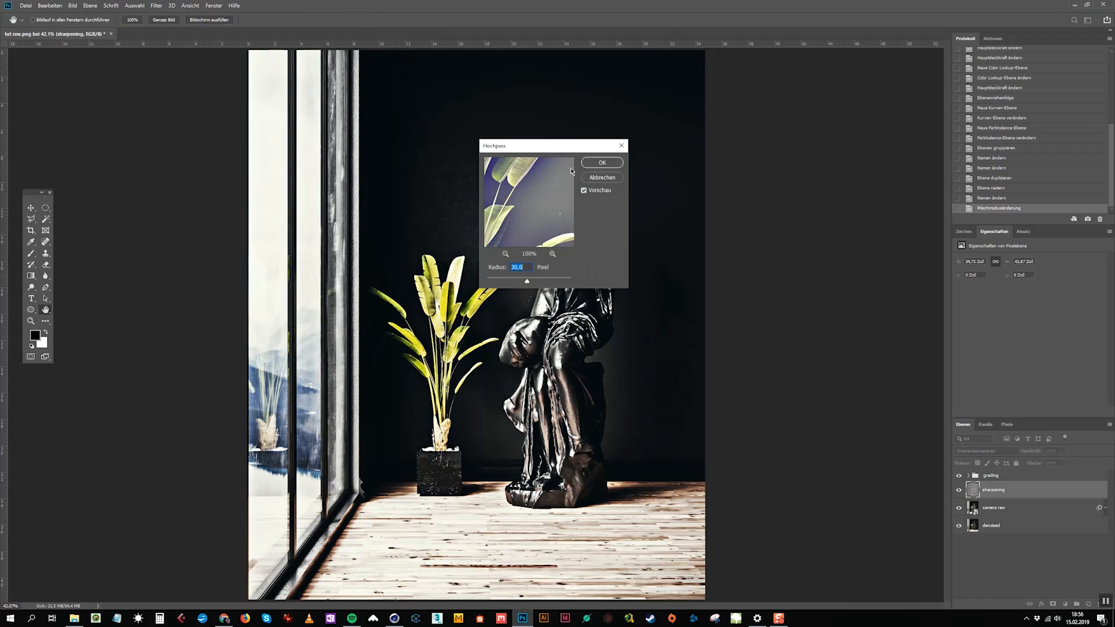
drag(567, 147, 811, 175)
click(843, 220)
click(828, 219)
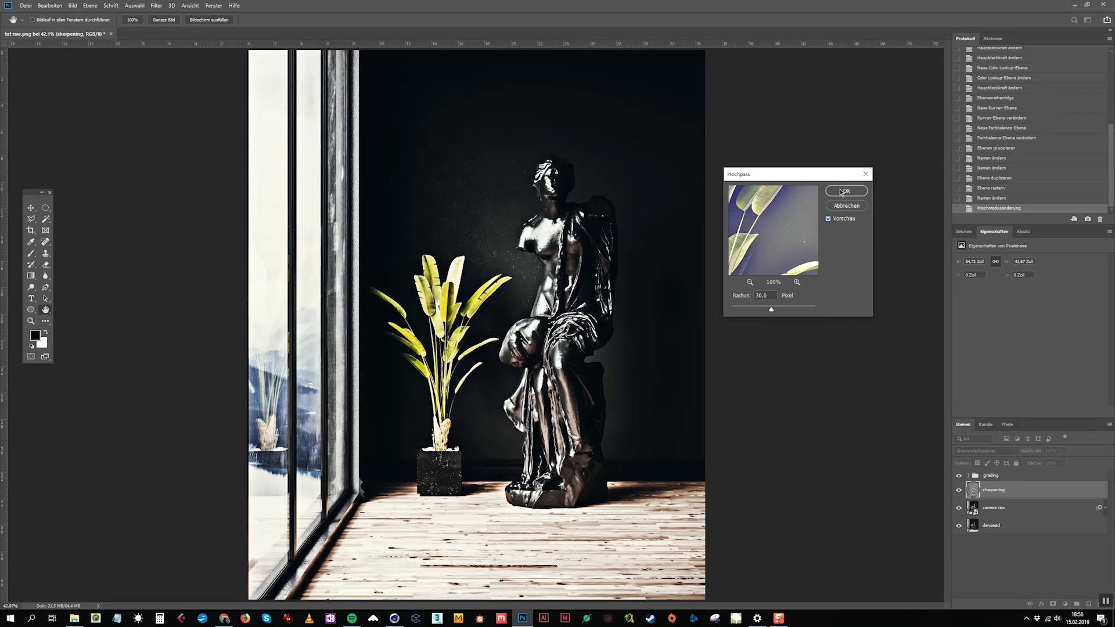
click(846, 191)
Step: Set the sharpening layer's blend mode to Soft Light (Weiches Licht) and its opacity to 50%, comparing its effect
click(988, 451)
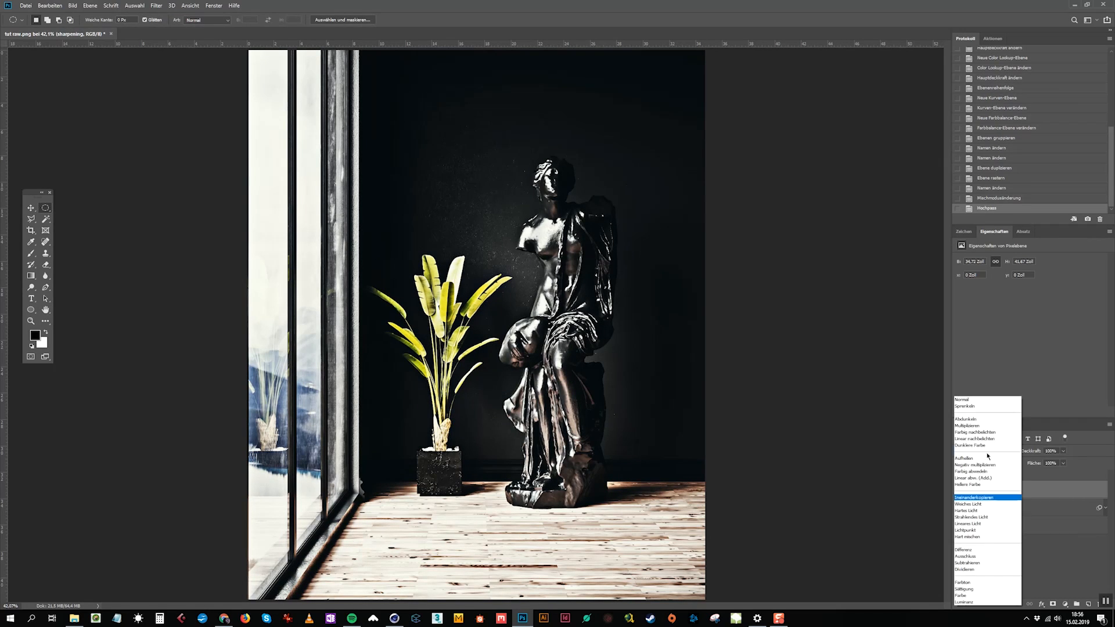
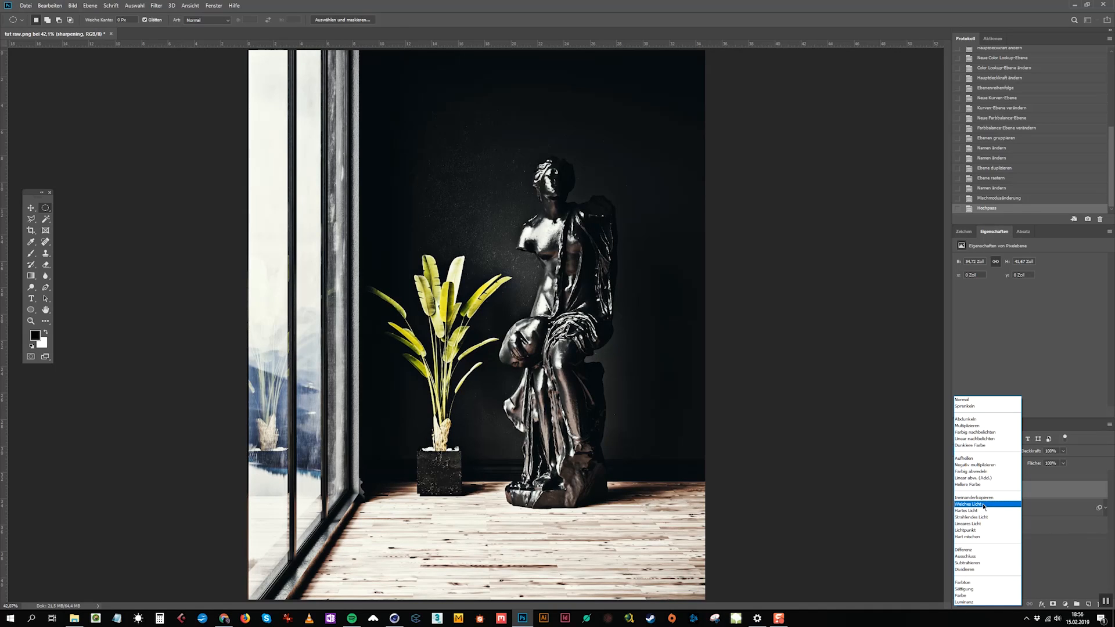
click(983, 505)
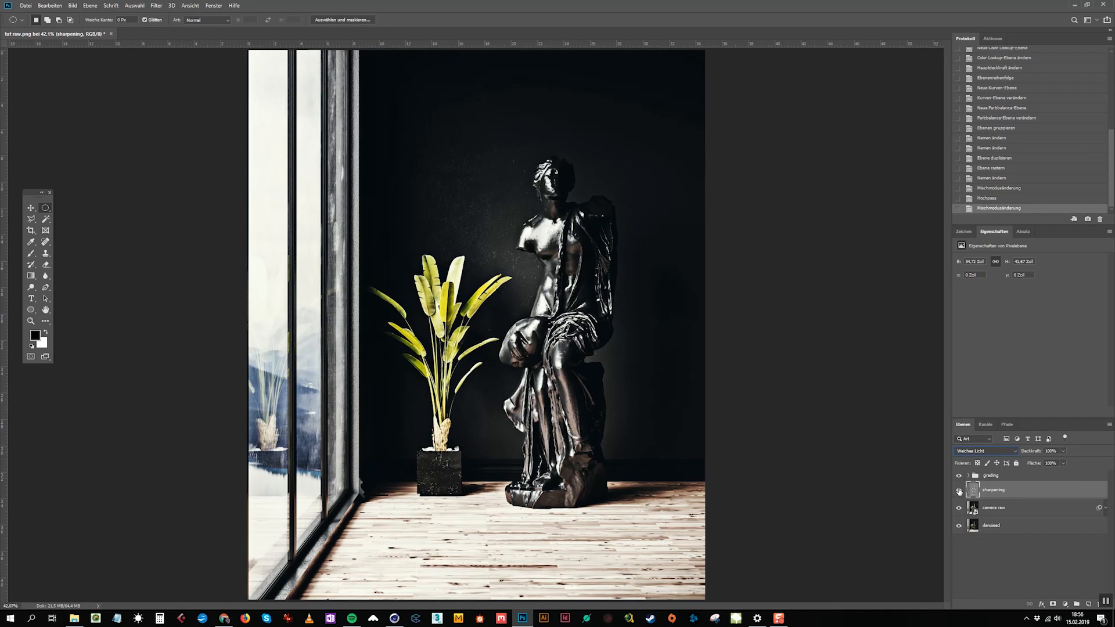
click(959, 491)
click(959, 492)
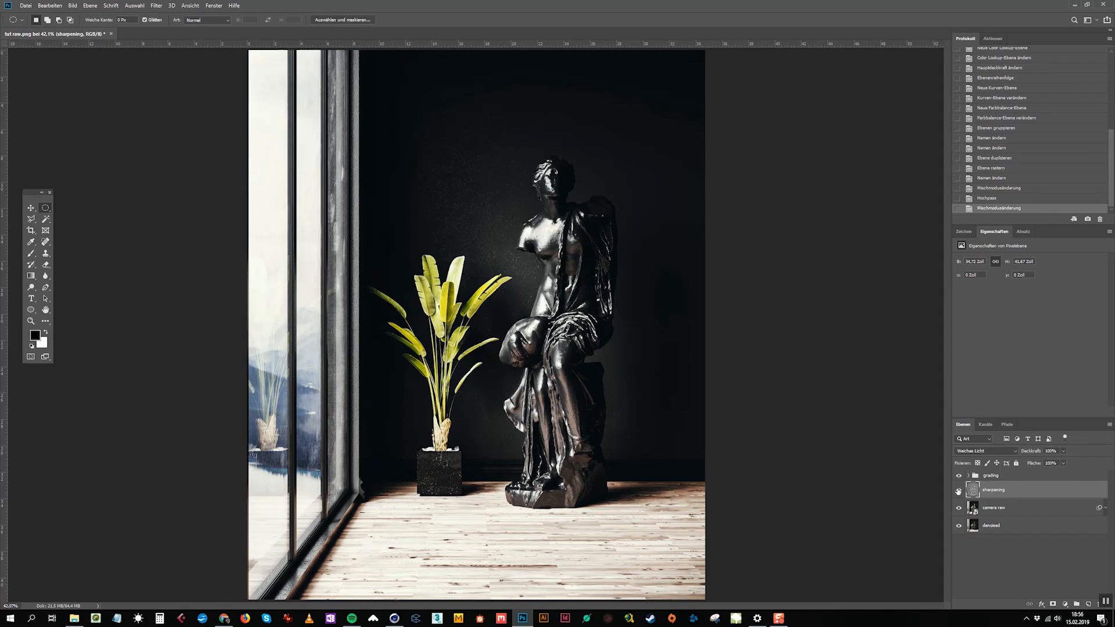
click(1050, 452)
text(50)
key(Return)
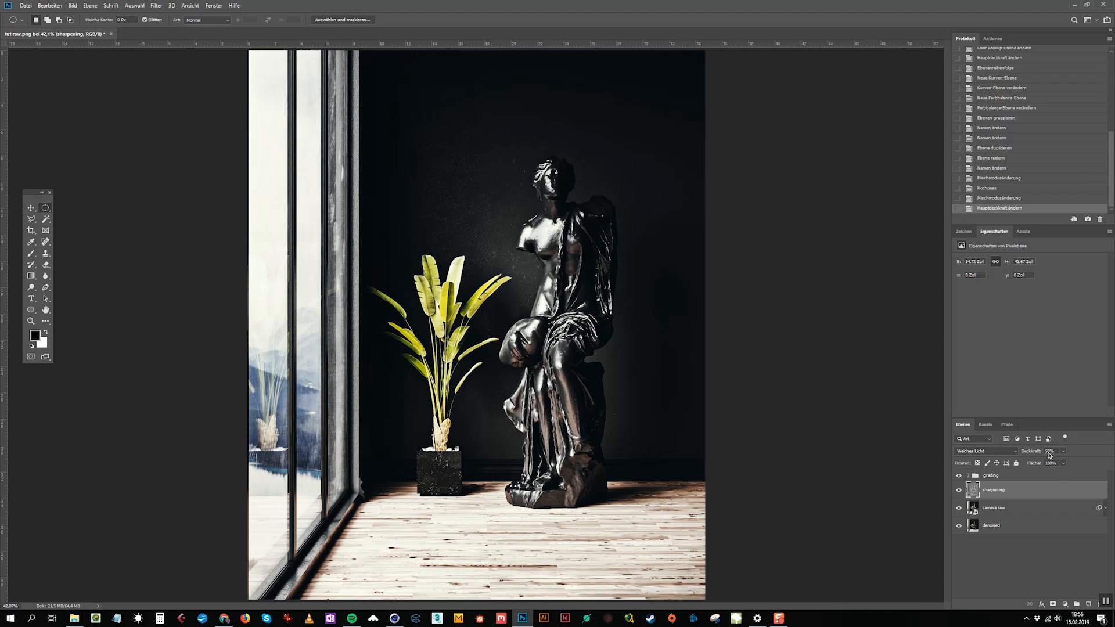
Step: Make a second duplicate of the camera raw layer beneath the sharpening layer and rasterize it
click(1015, 509)
right_click(1013, 509)
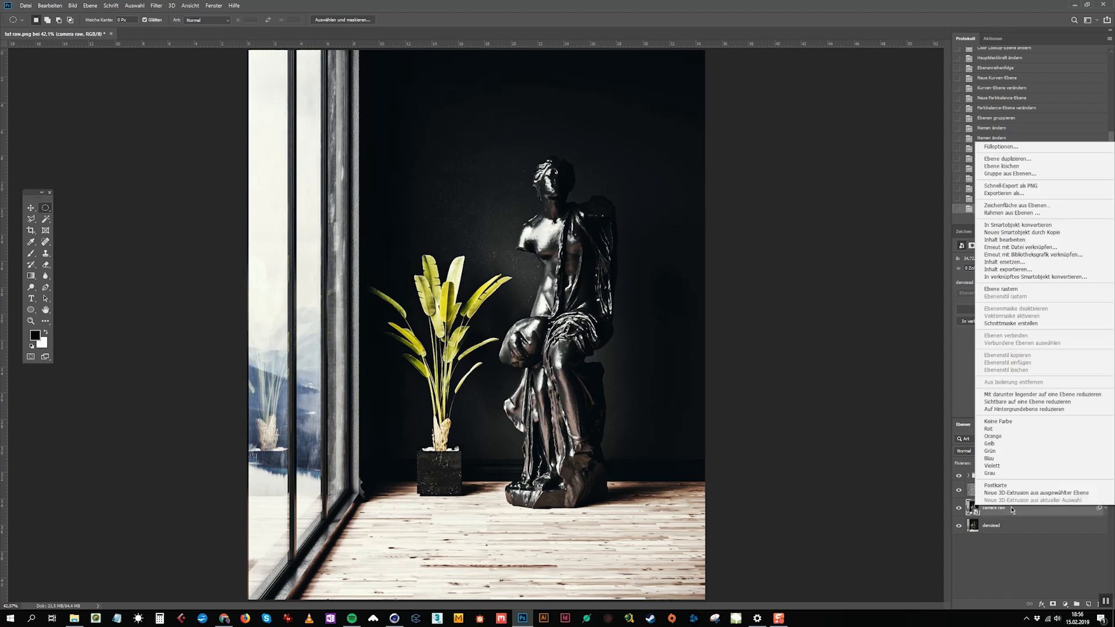
click(1017, 161)
key(Return)
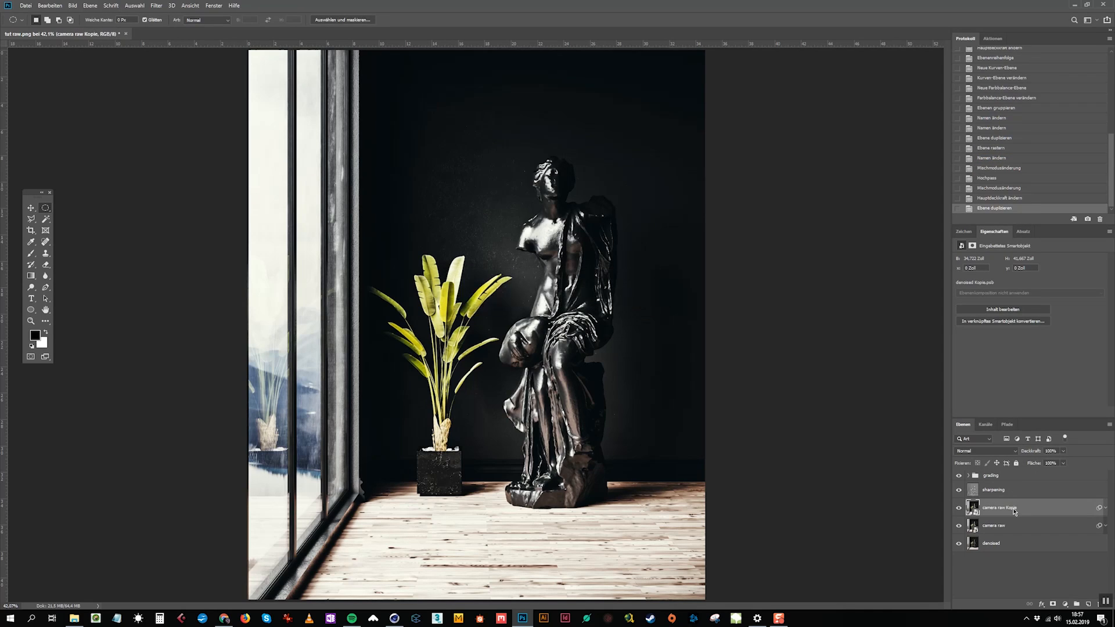
right_click(1014, 509)
click(1044, 294)
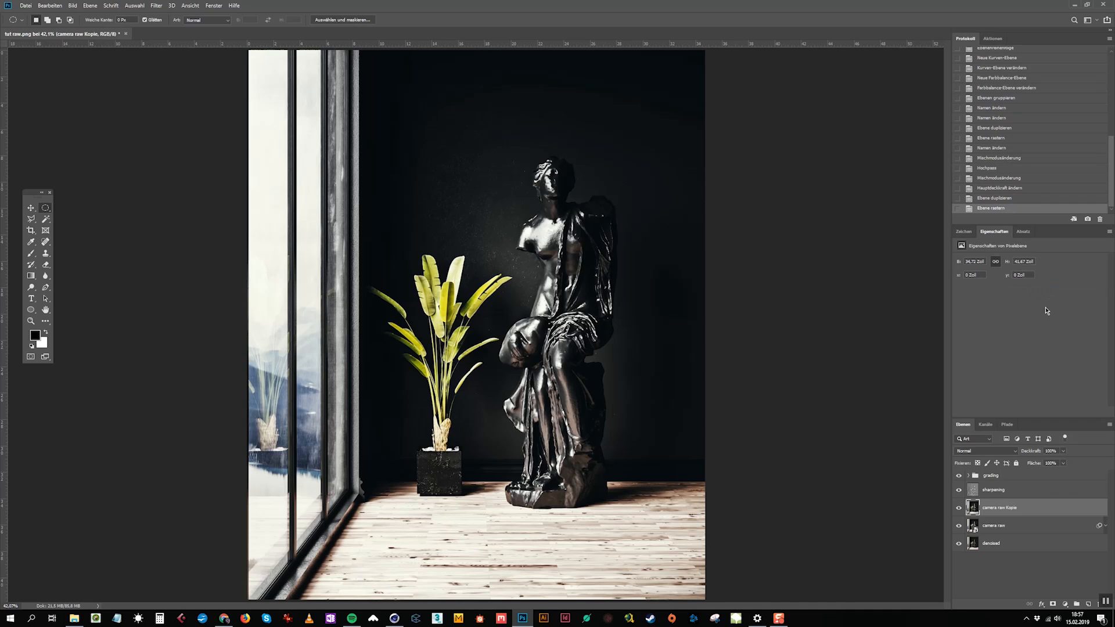
Step: Move the new rasterized copy above the sharpening layer and set its blend mode to Overlay (Ineinanderkopieren)
drag(1017, 510, 1010, 483)
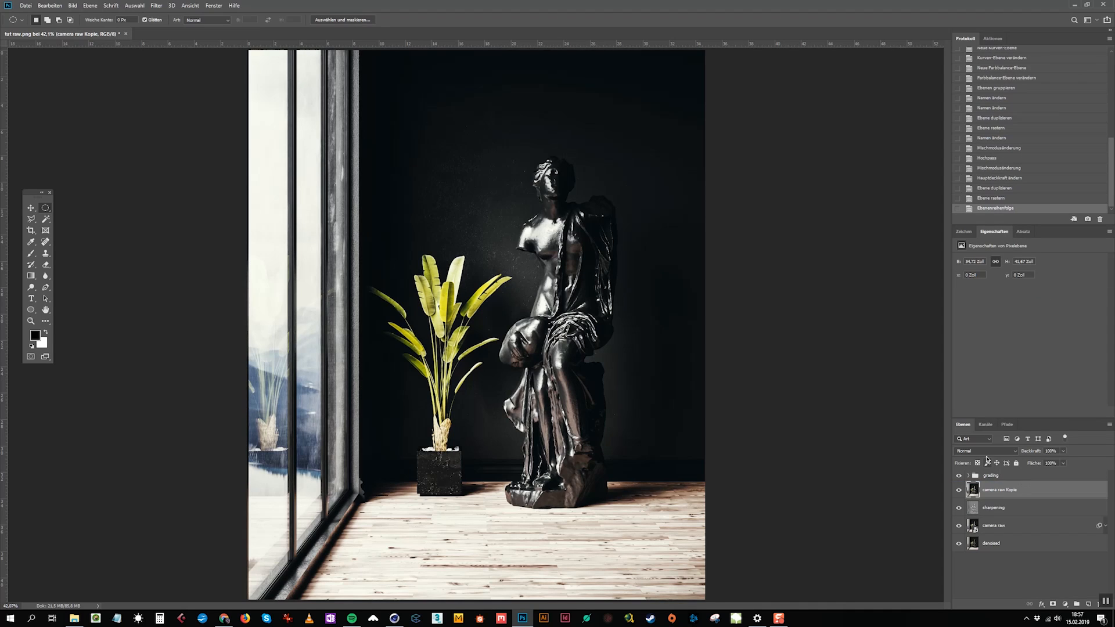
click(987, 452)
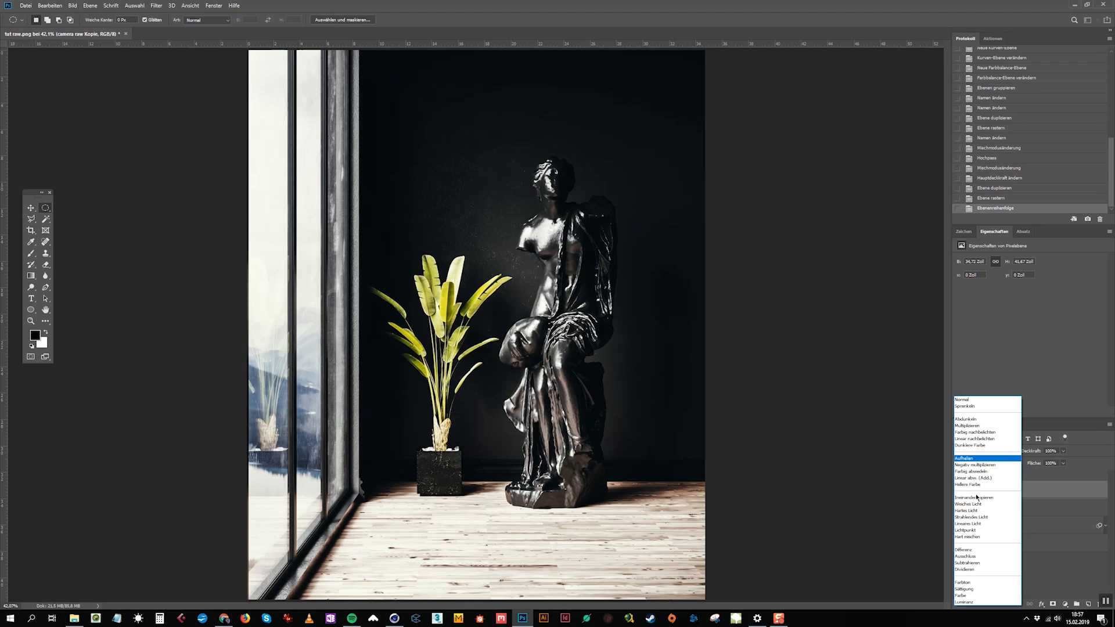
click(978, 497)
Step: Apply a High Pass filter (Hochpass) with a 1 pixel radius to the camera raw copy, previewing a 2 pixel radius first
click(157, 5)
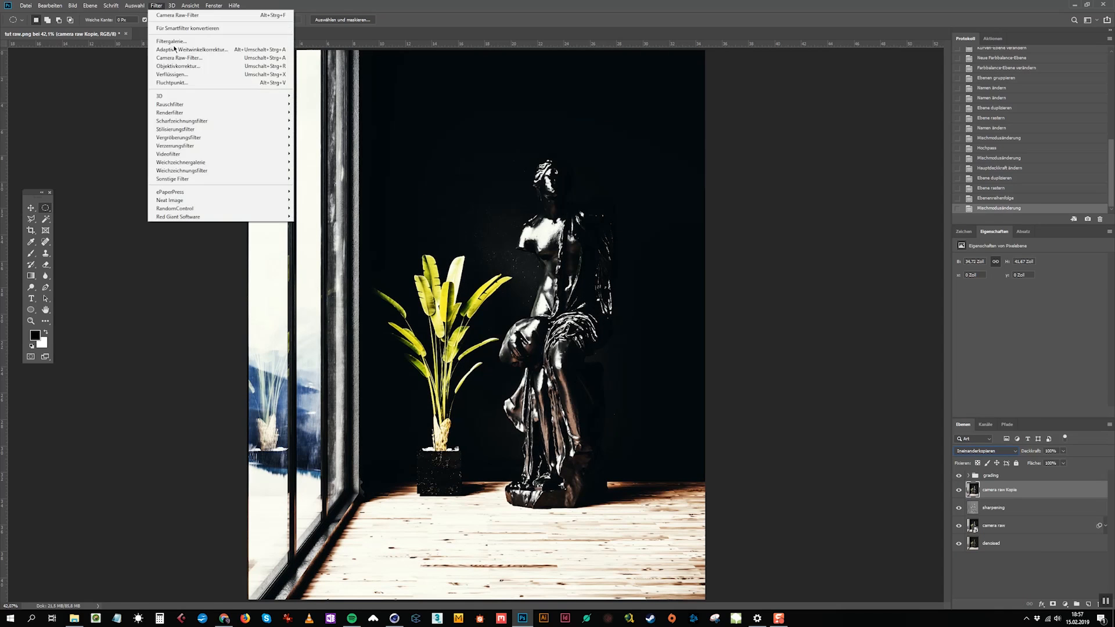
mouse_move(256, 179)
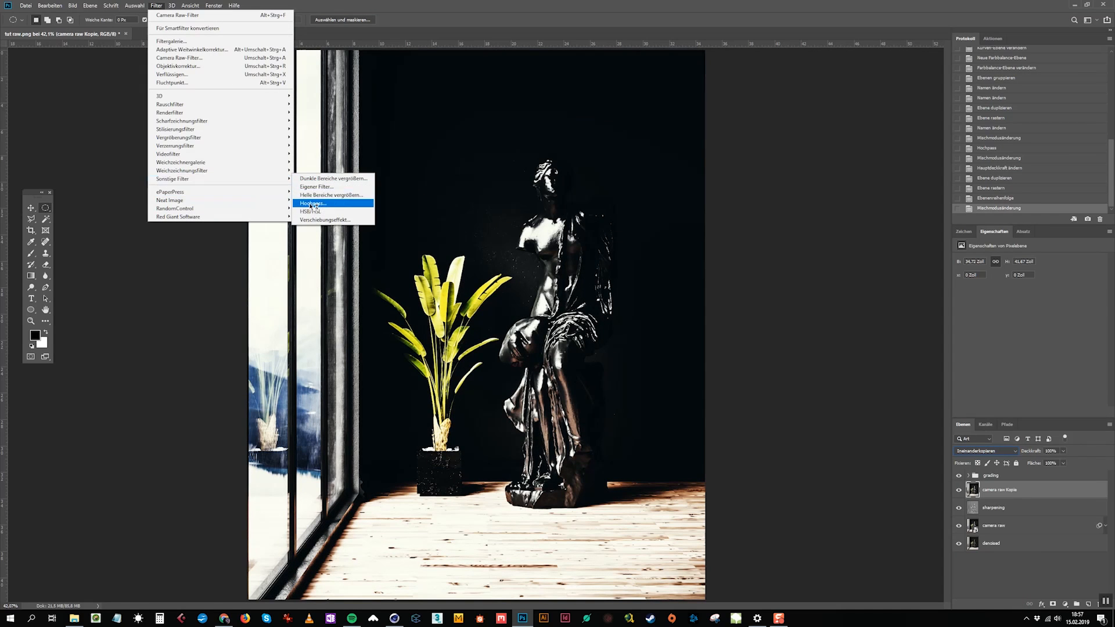
click(314, 204)
text(2)
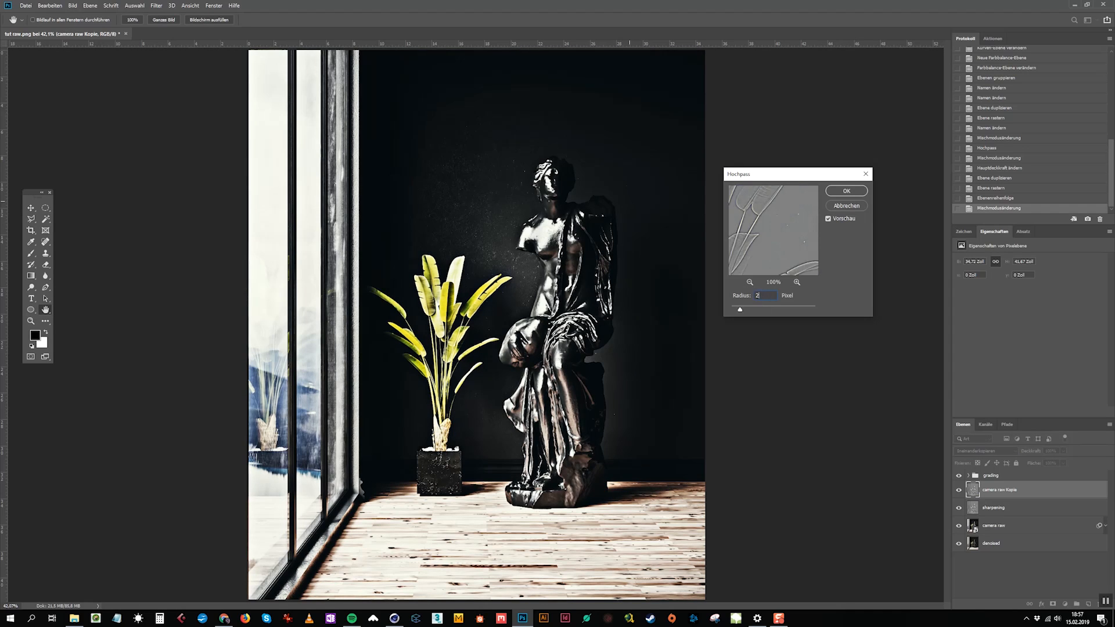
click(844, 220)
click(843, 219)
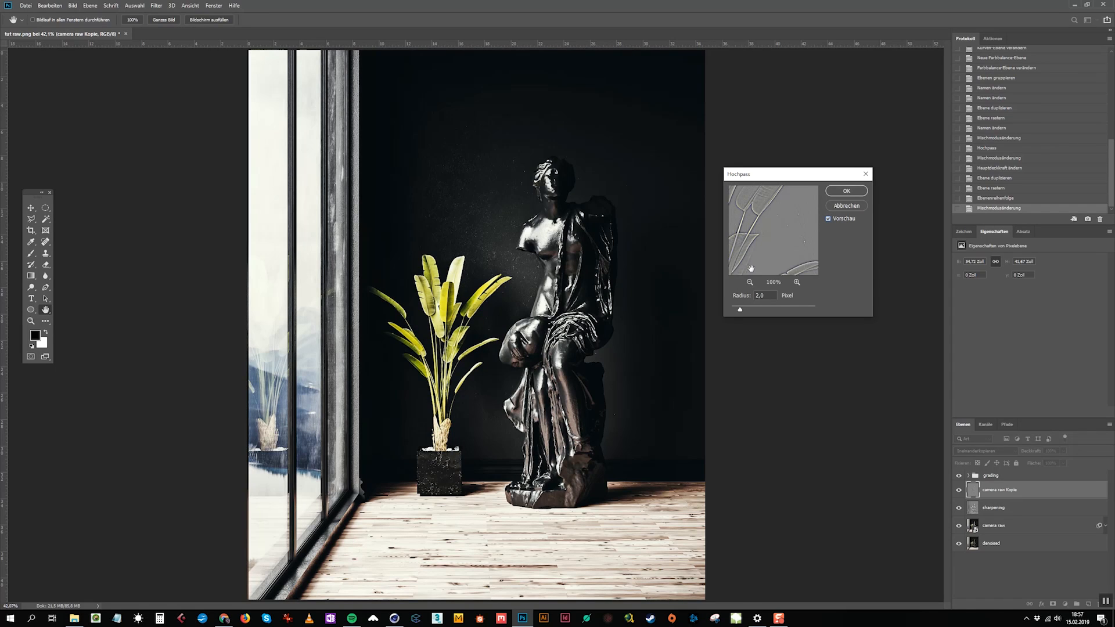
double_click(760, 296)
text(1)
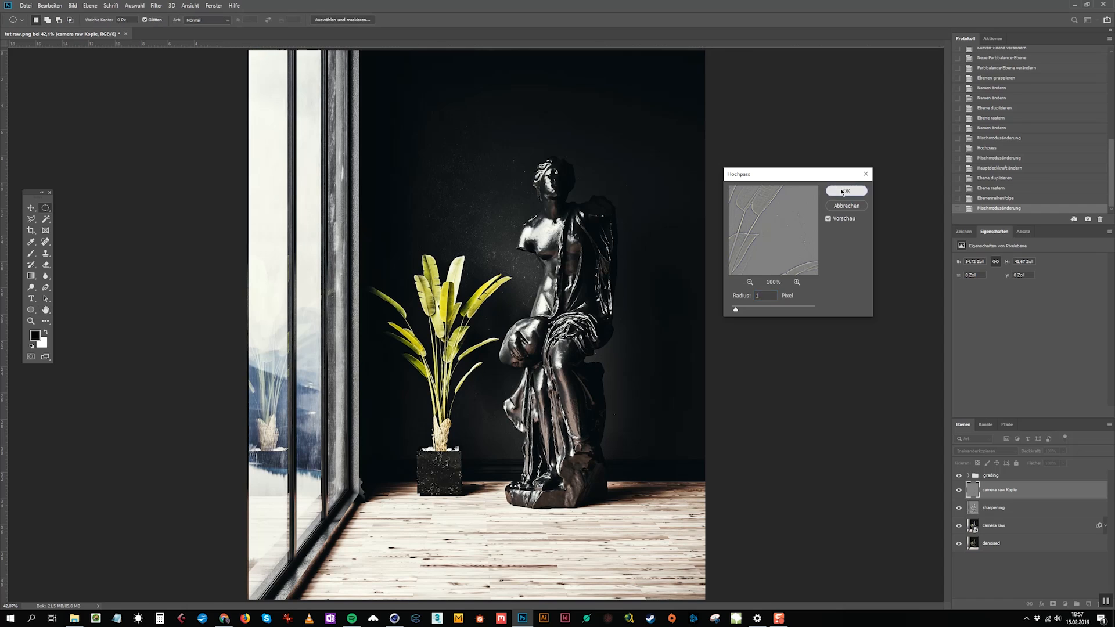
click(846, 190)
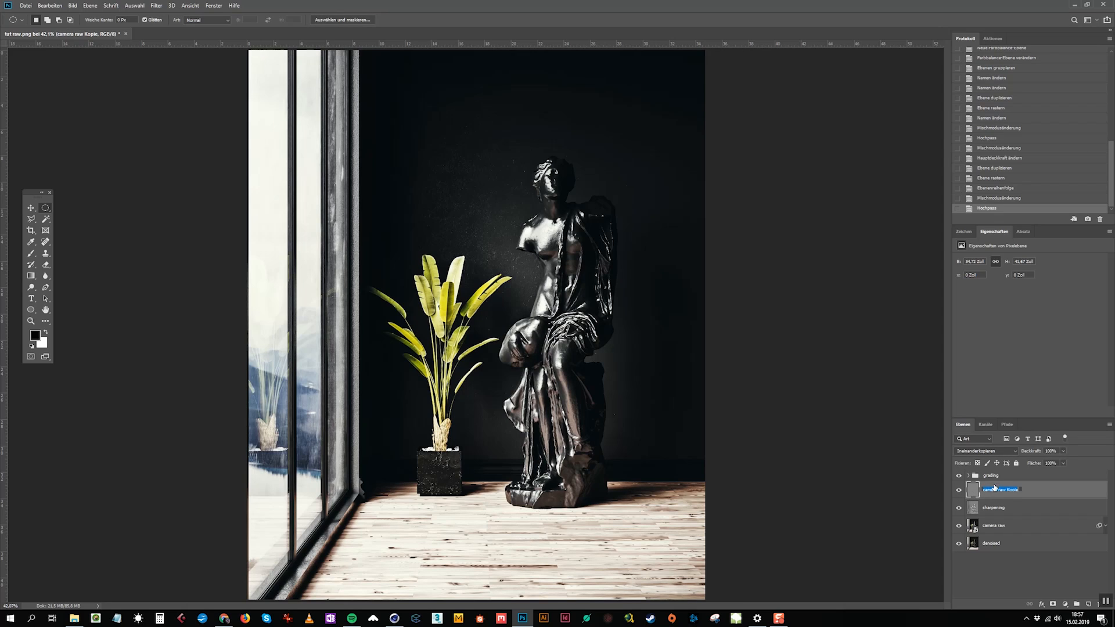
Step: Rename the filtered copy "sharpening 2" and group it with the other sharpening layer in a group named "sharpening"
text(sharpening 2)
key(Return)
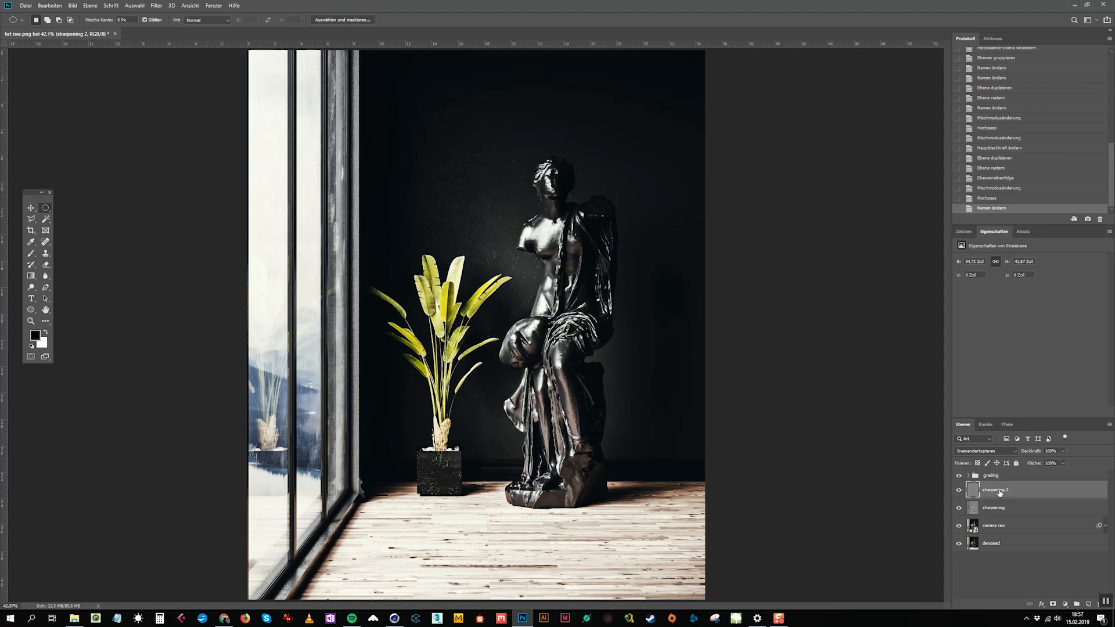
click(1003, 509)
shift+click(1010, 490)
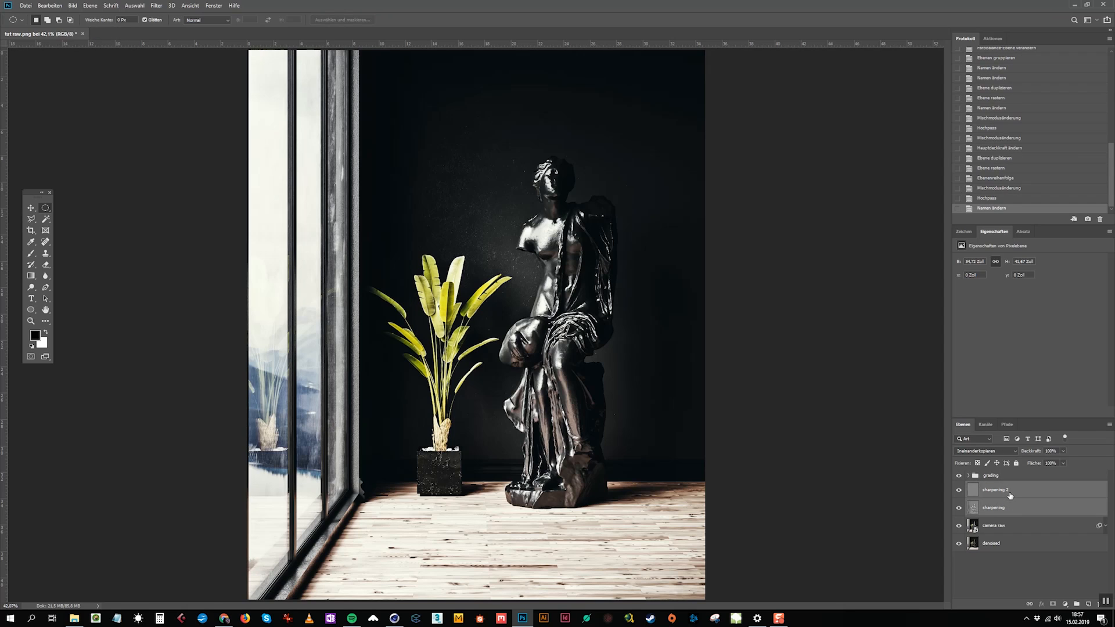
key(ctrl+g)
double_click(995, 488)
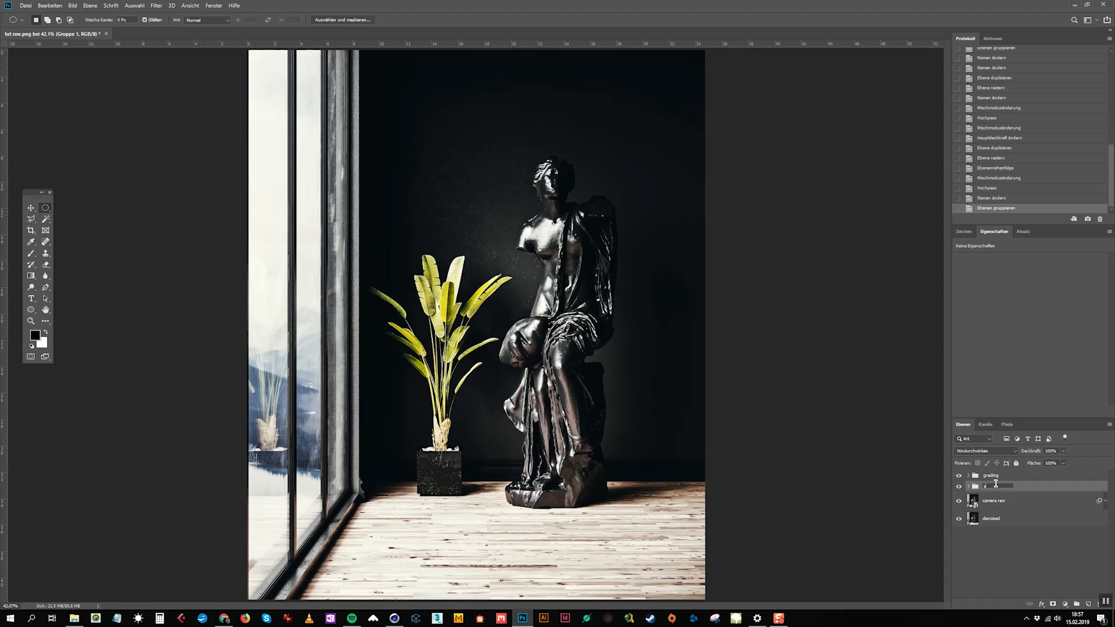
key(Return)
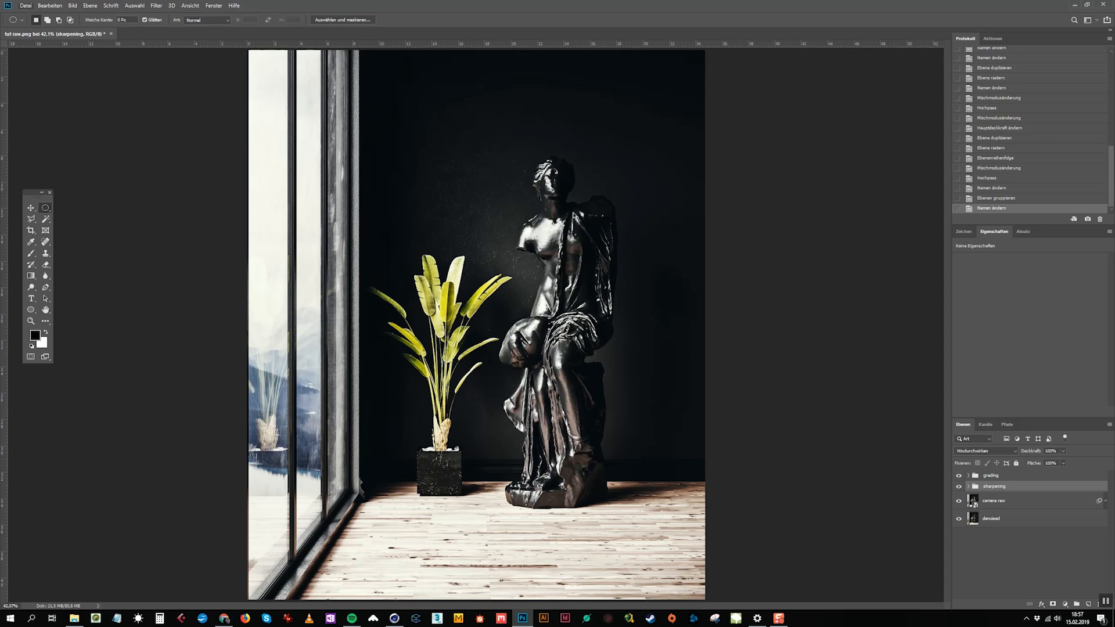
Step: Save the document on the desktop as the Photoshop file "tut post.psd"
key(ctrl+shift+s)
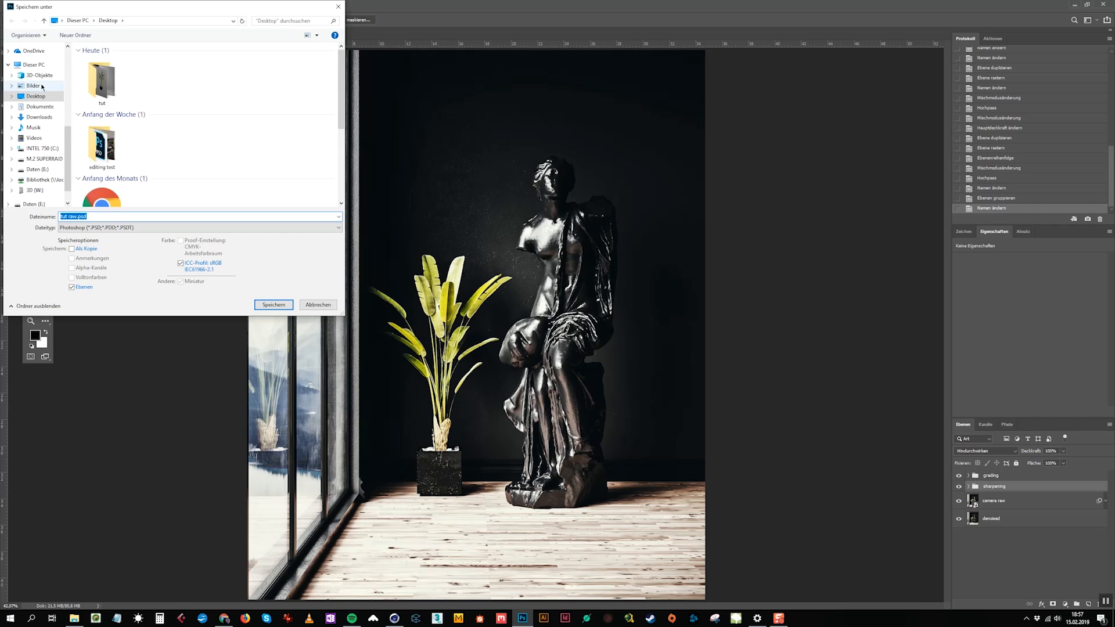
click(79, 216)
key(BackSpace)
key(BackSpace)
key(BackSpace)
text(post)
key(Return)
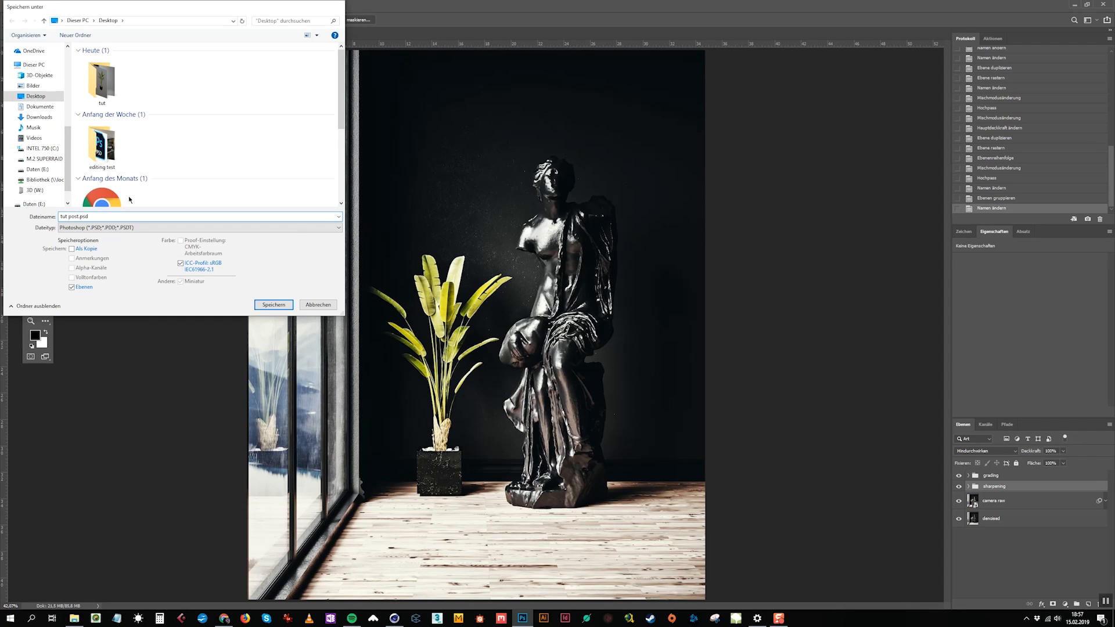
key(Return)
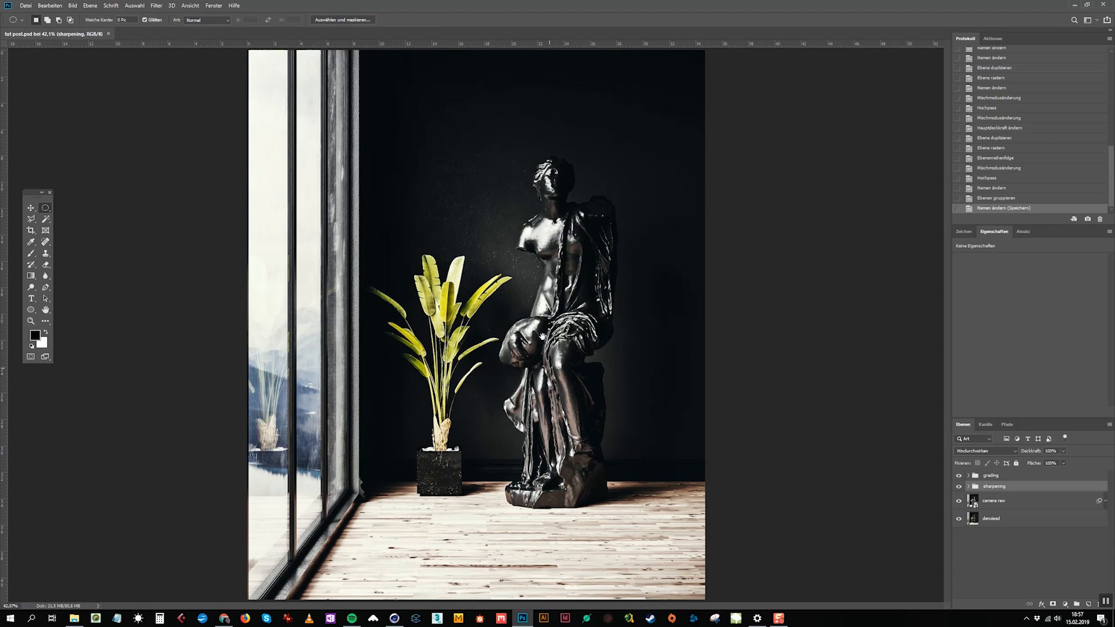
Step: Inspect the sharpened statue and plant in close-up, and compare the whole image without the grading, sharpening and camera raw edits
alt+scroll(616, 332, up, 4)
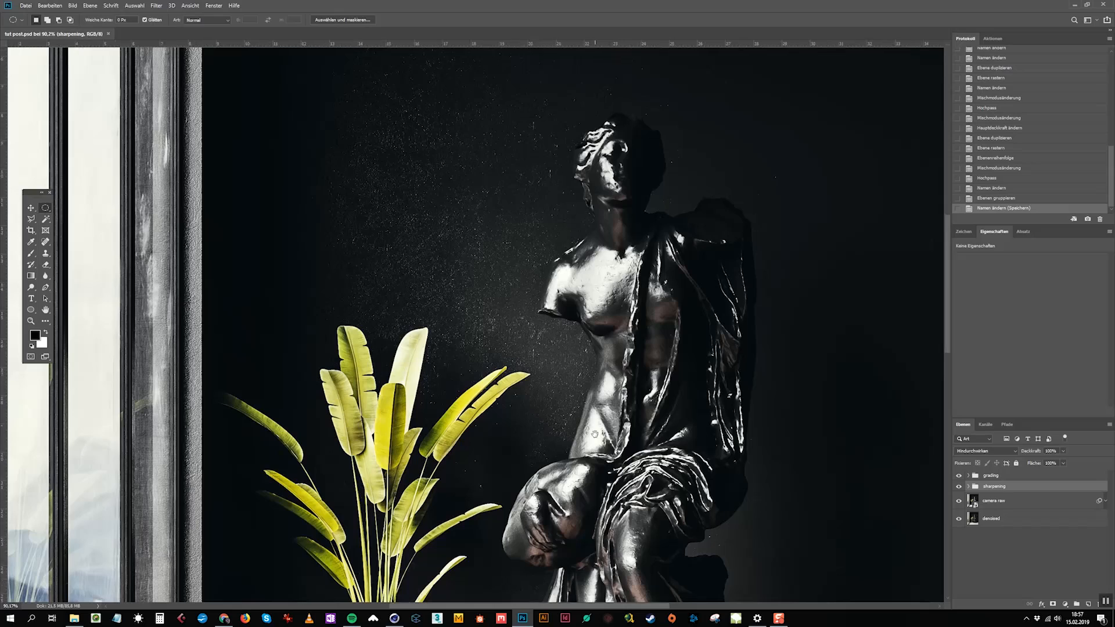
drag(602, 381, 602, 266)
drag(599, 406, 583, 277)
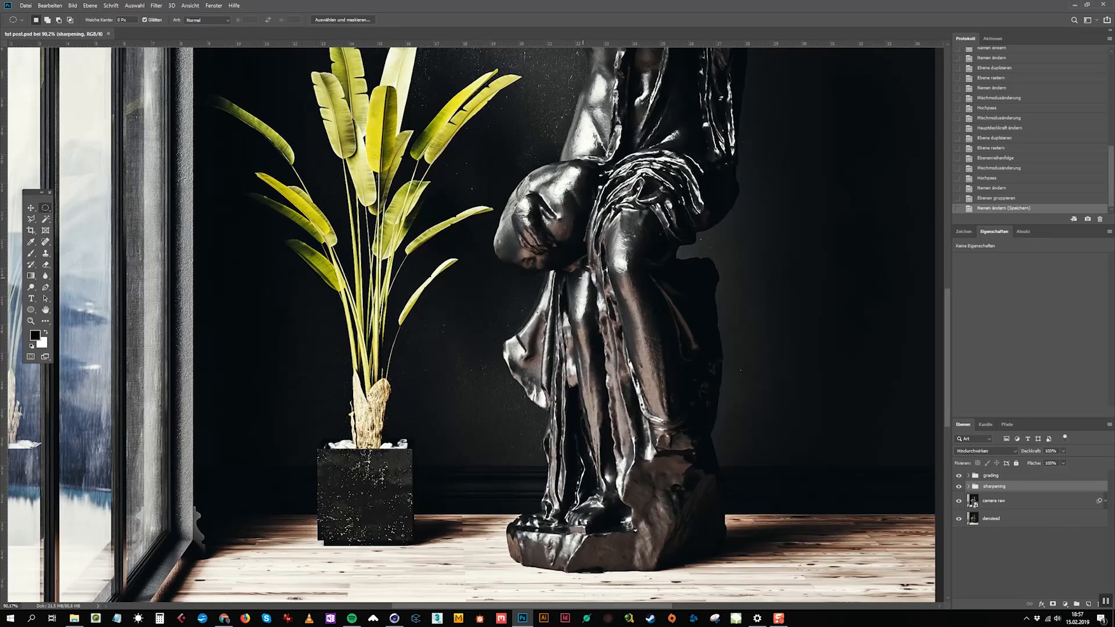
key(ctrl+0)
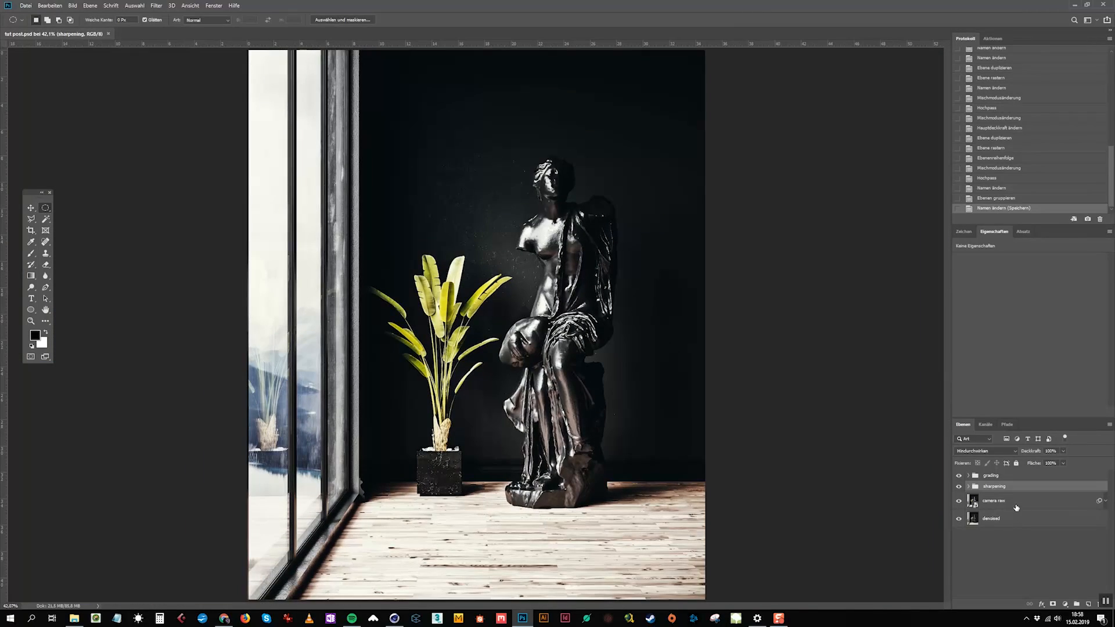
drag(959, 501, 959, 475)
Step: Add a new empty layer between the grading and sharpening groups and name it "ambient light rays"
click(1089, 604)
double_click(992, 491)
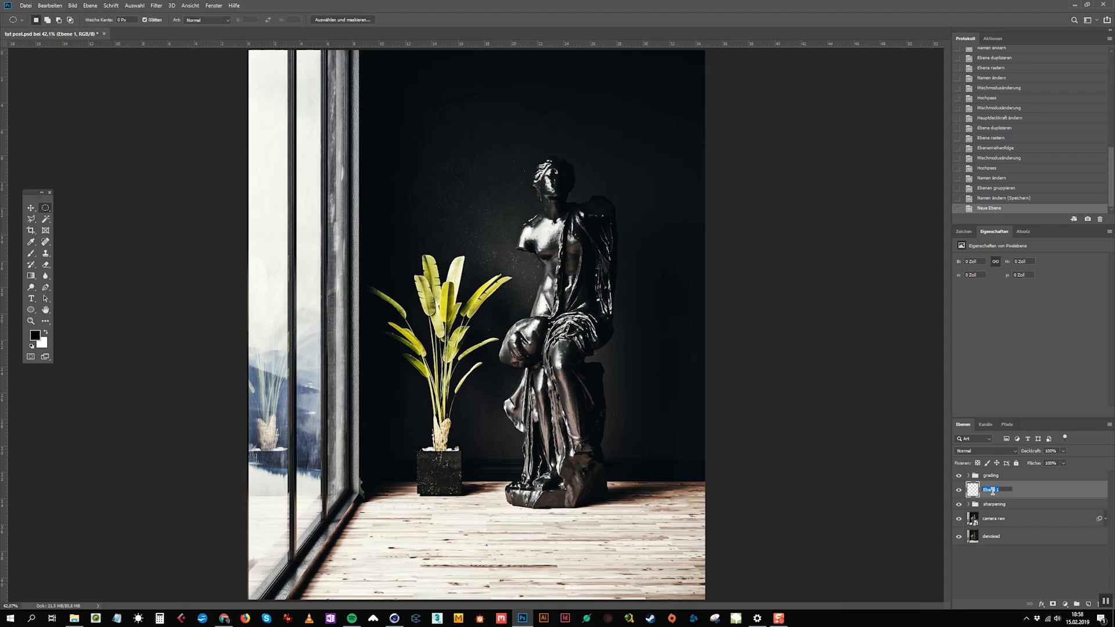
text(ambient)
text(ys)
key(Return)
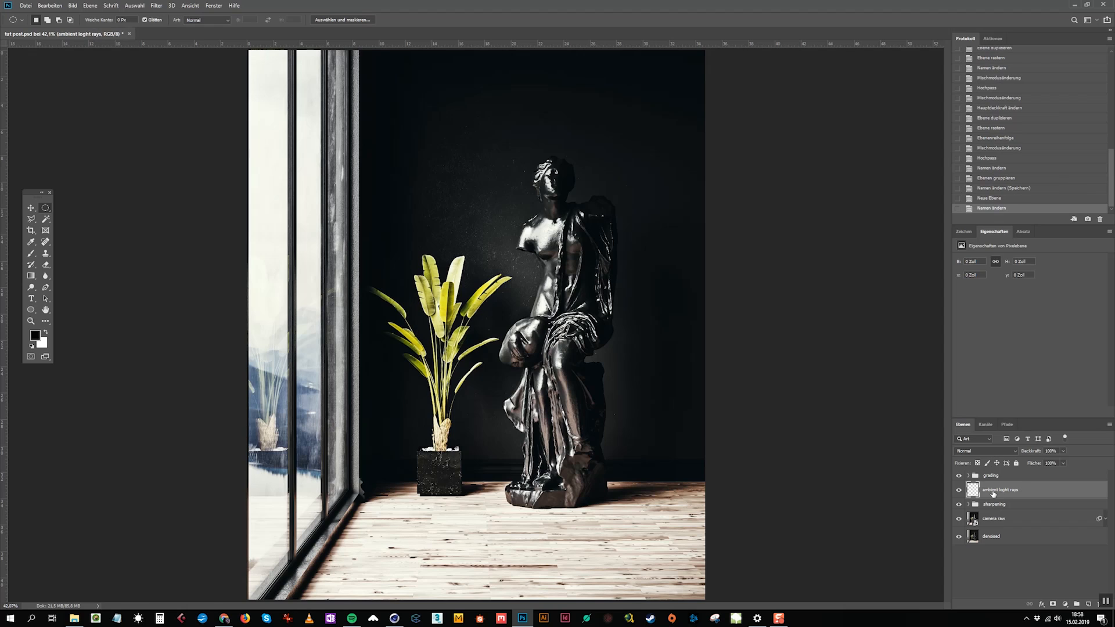
double_click(993, 491)
text(ambient licht rays)
key(Return)
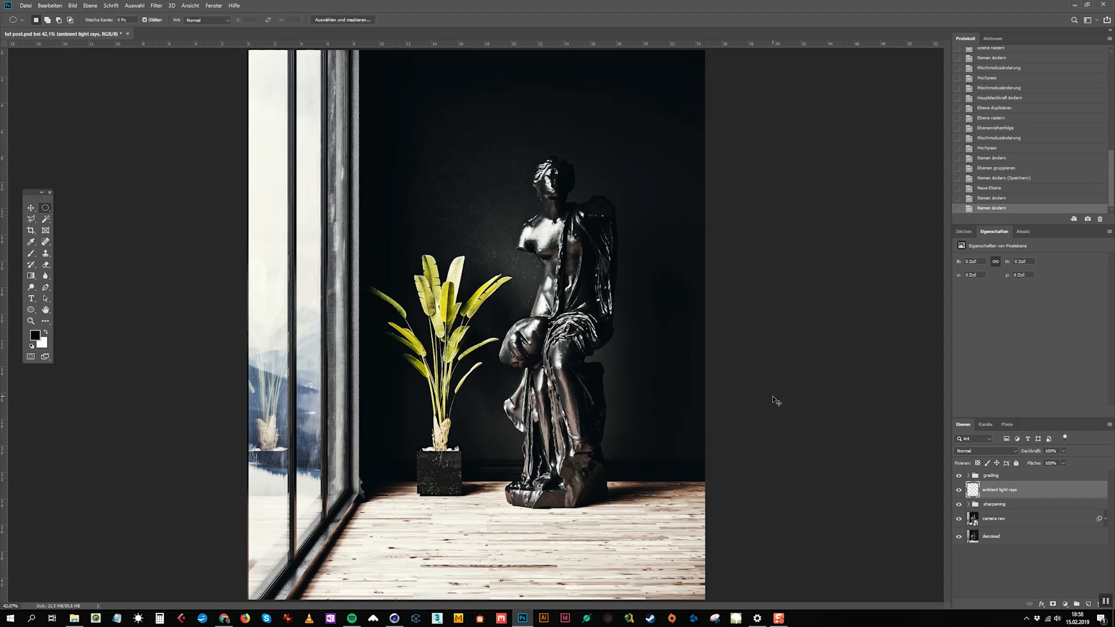
Step: Paint a straight vertical white ray down the image between plant and statue with a soft 401 px brush at 100% opacity
key(ctrl+minus)
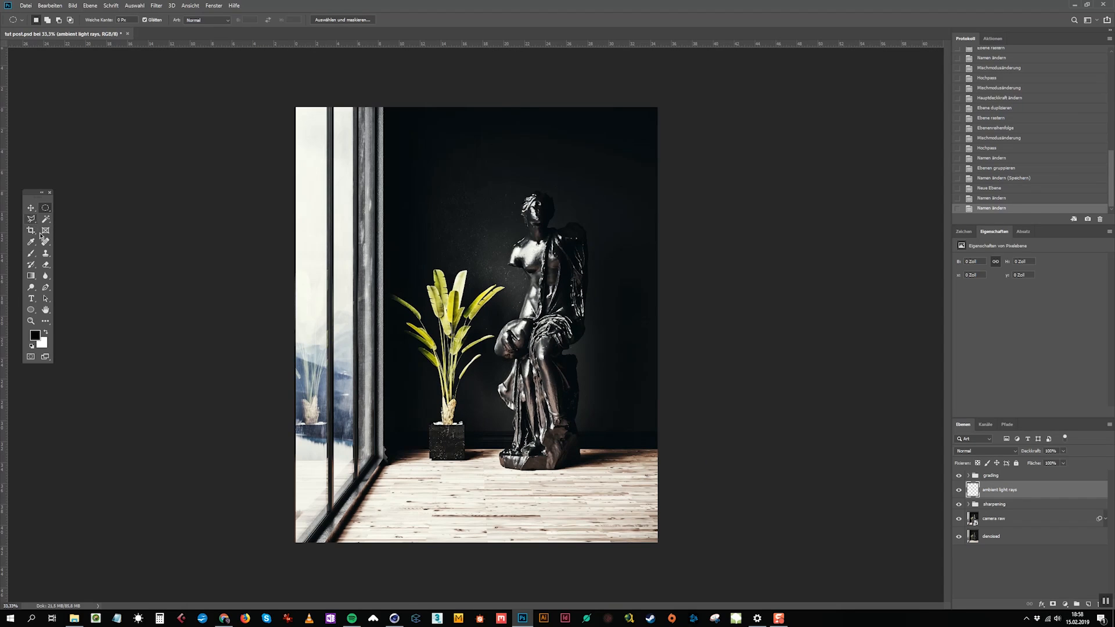
click(30, 254)
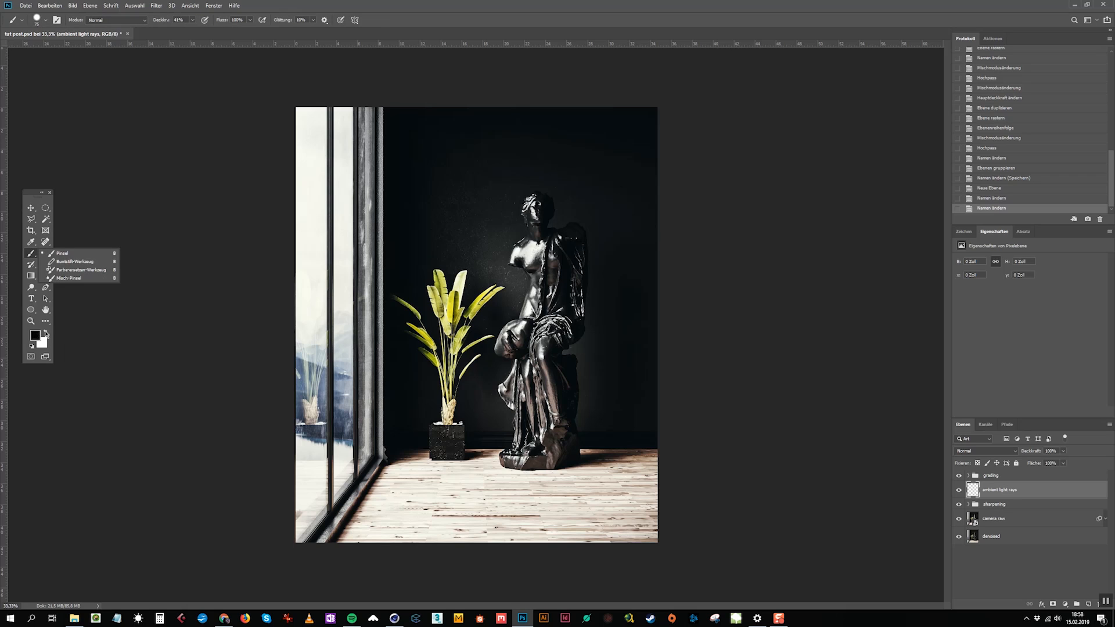
click(47, 333)
click(193, 20)
drag(207, 29, 242, 34)
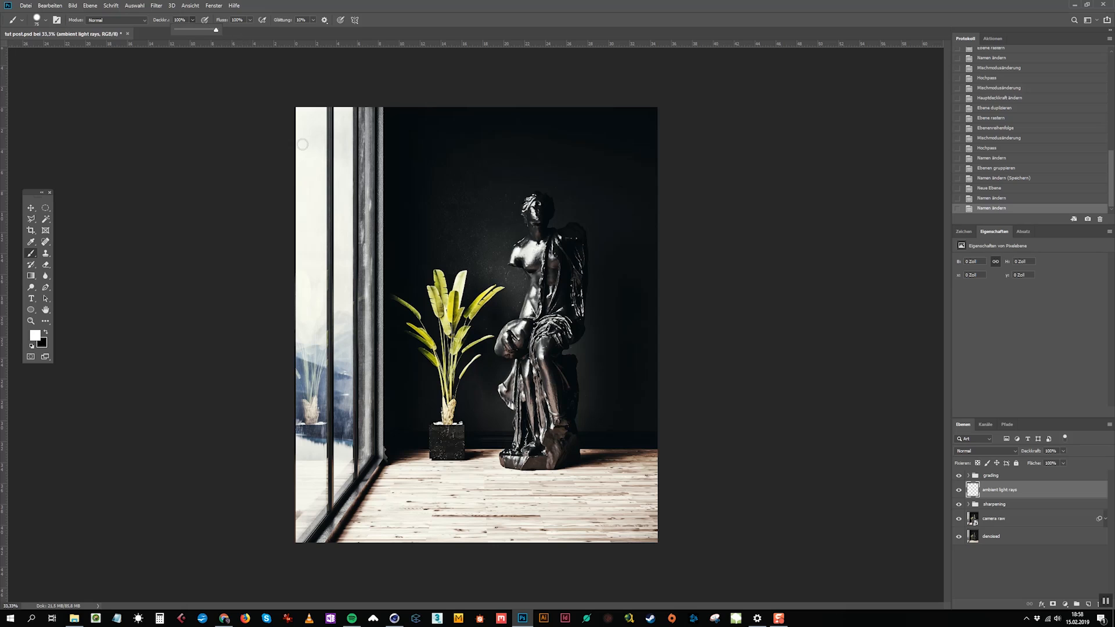
right_click(428, 214)
drag(479, 255, 513, 236)
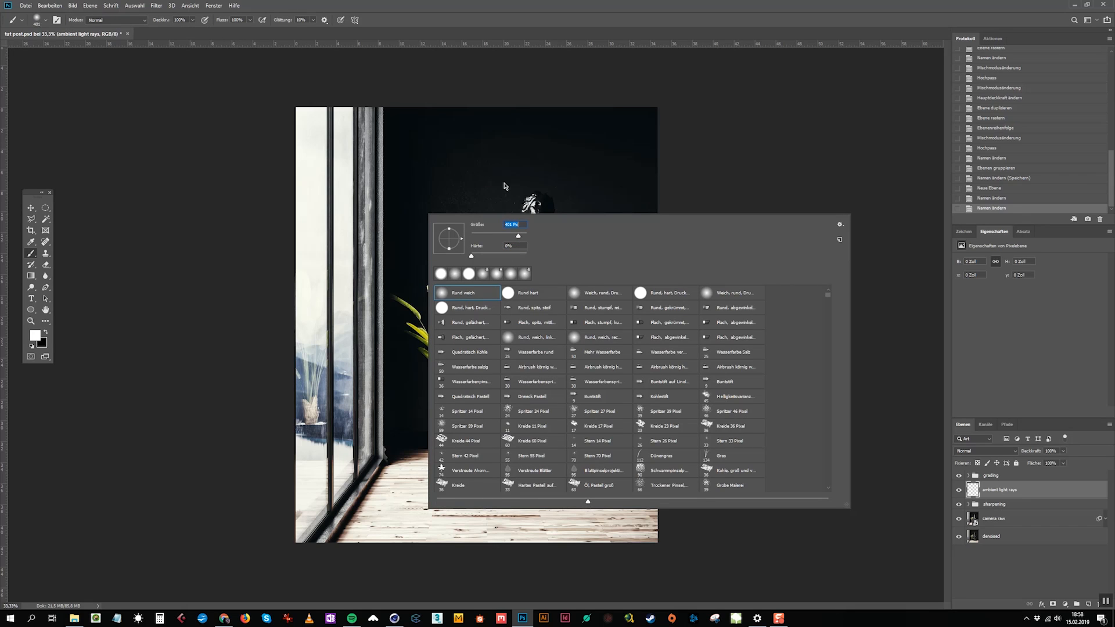
key(Return)
mouse_move(472, 108)
shift+mouse_down()
mouse_move(496, 224)
mouse_move(469, 550)
shift+mouse_up()
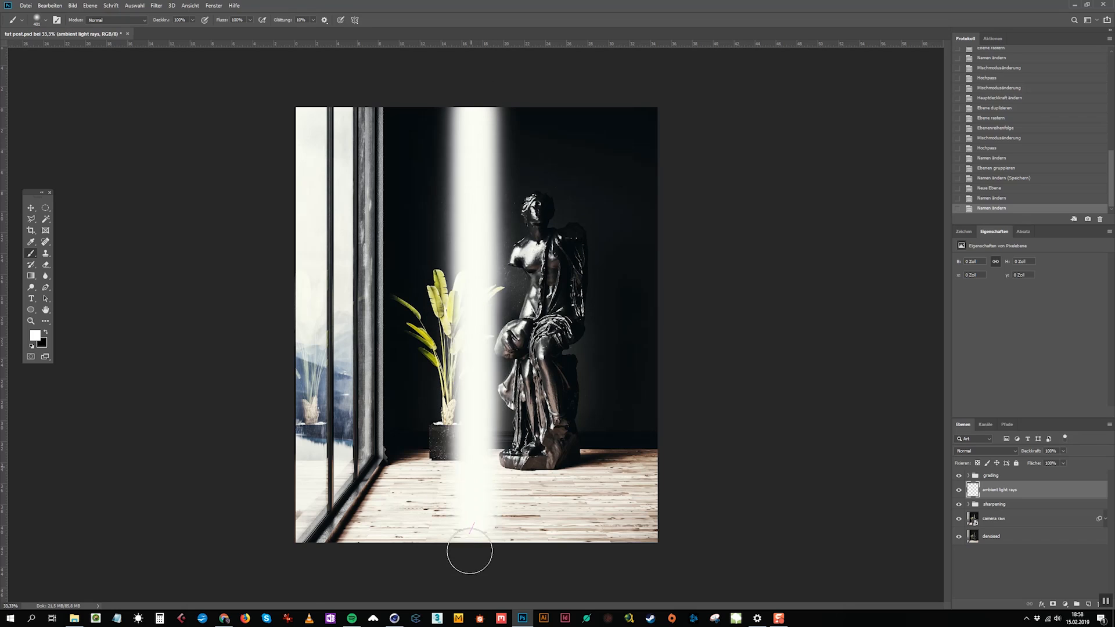
drag(390, 108, 403, 359)
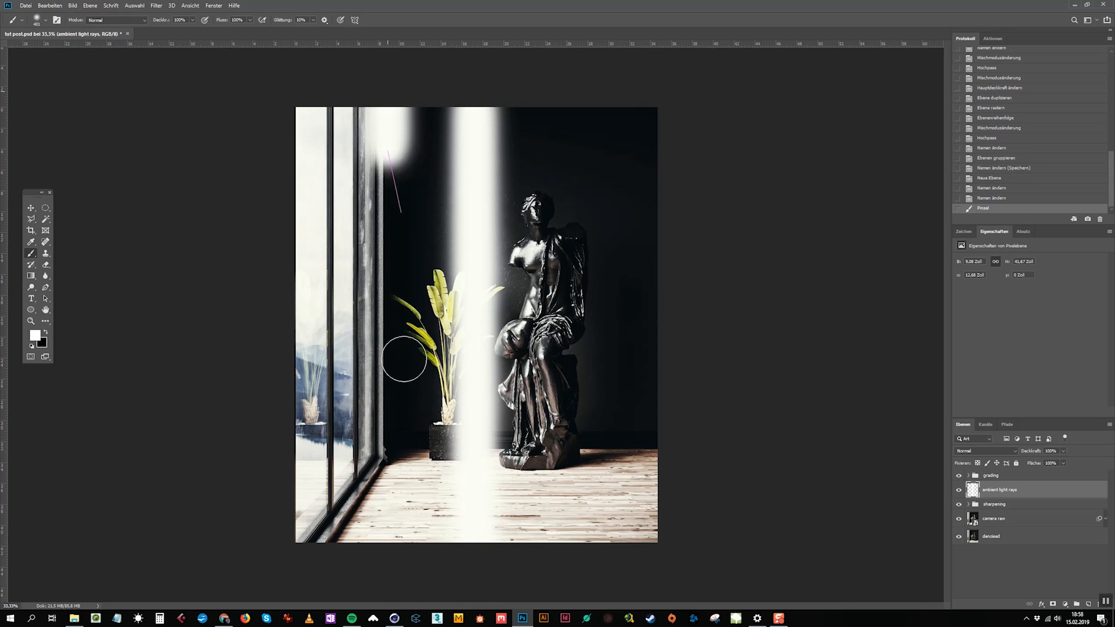
shift+click(399, 555)
right_click(619, 294)
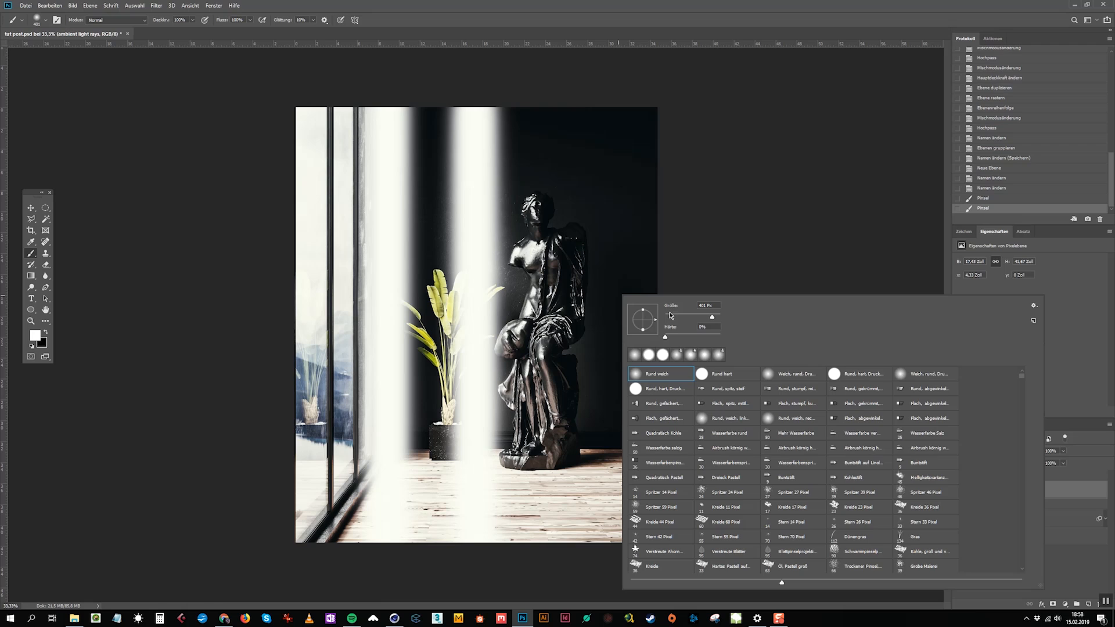
click(680, 14)
key(ctrl+z)
Step: Paint two narrower vertical white rays with a smaller soft brush, one beside the plant and a 165 px one over the statue
right_click(574, 150)
drag(665, 171, 658, 172)
shift+drag(415, 99, 427, 582)
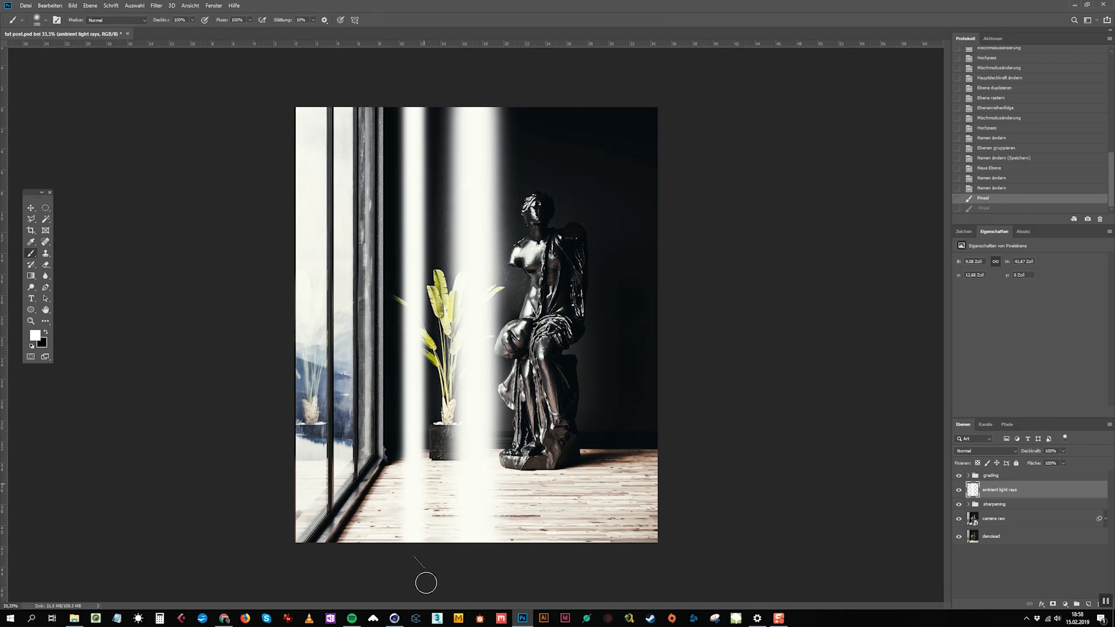
right_click(606, 250)
drag(691, 272, 689, 271)
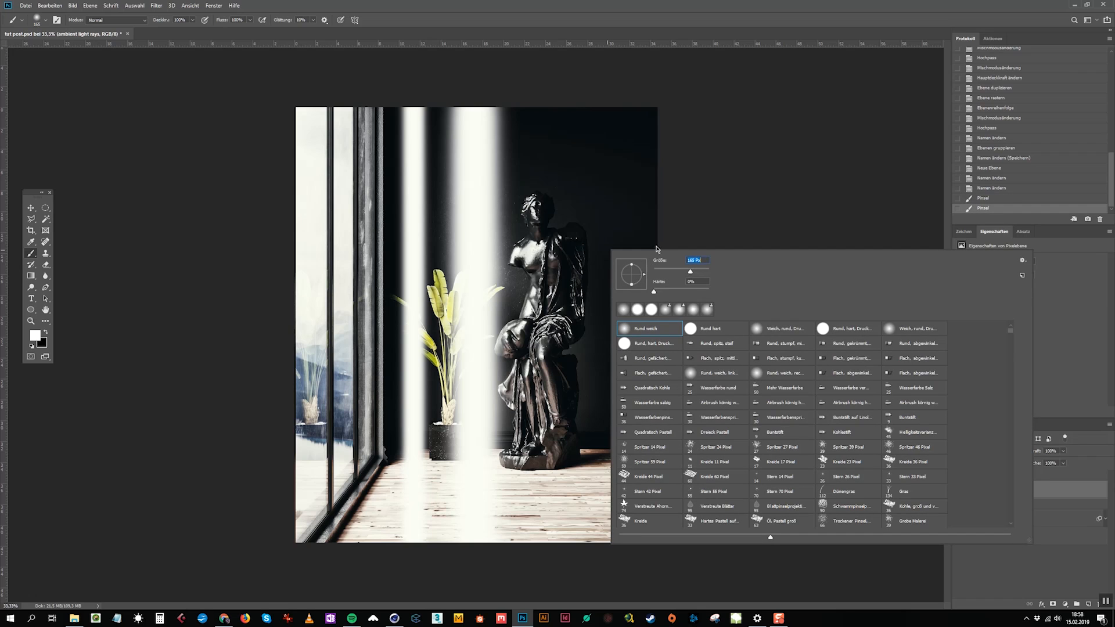
shift+drag(535, 100, 548, 577)
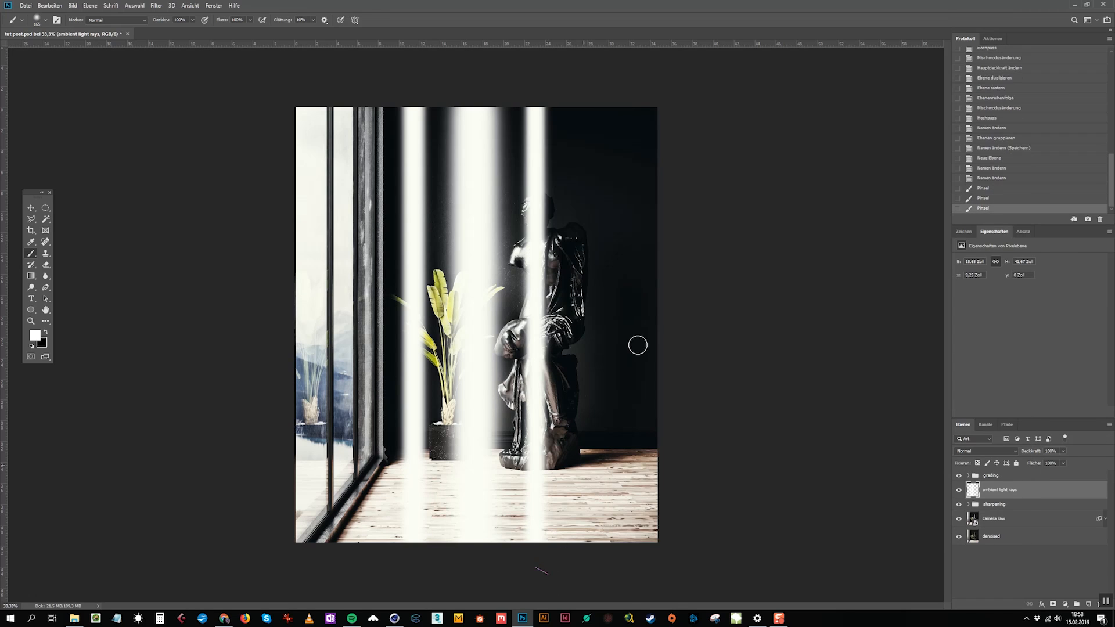
Step: Paint two wide vertical white rays, one 417 px wide beside the statue and one 495 px wide over the window frame
right_click(647, 302)
drag(729, 324, 735, 323)
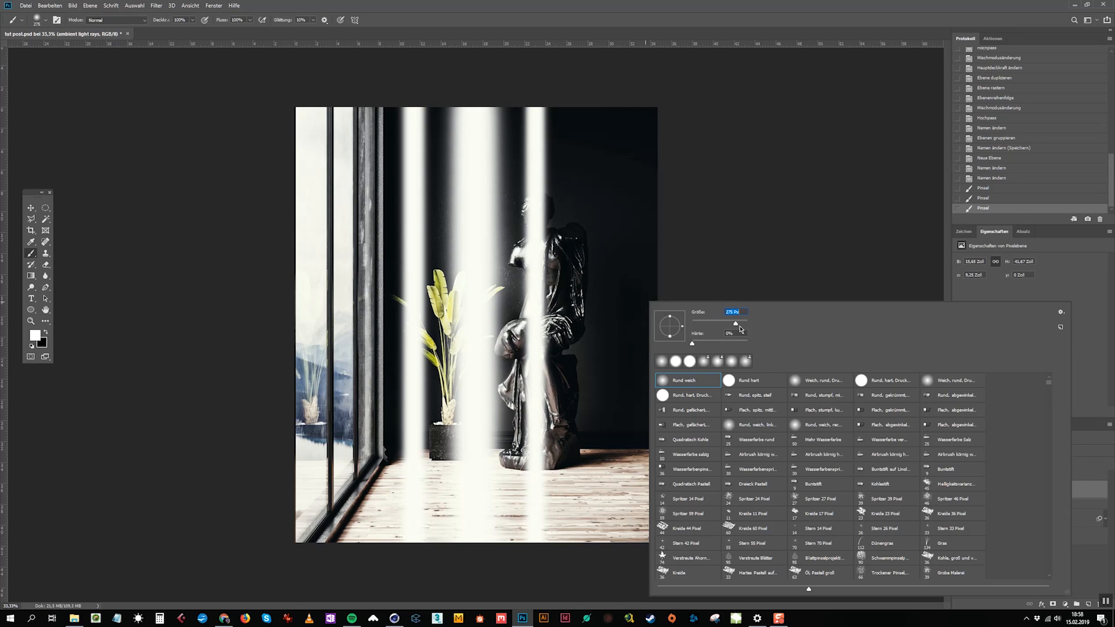
mouse_move(610, 87)
mouse_down()
mouse_move(612, 343)
mouse_move(592, 600)
mouse_up()
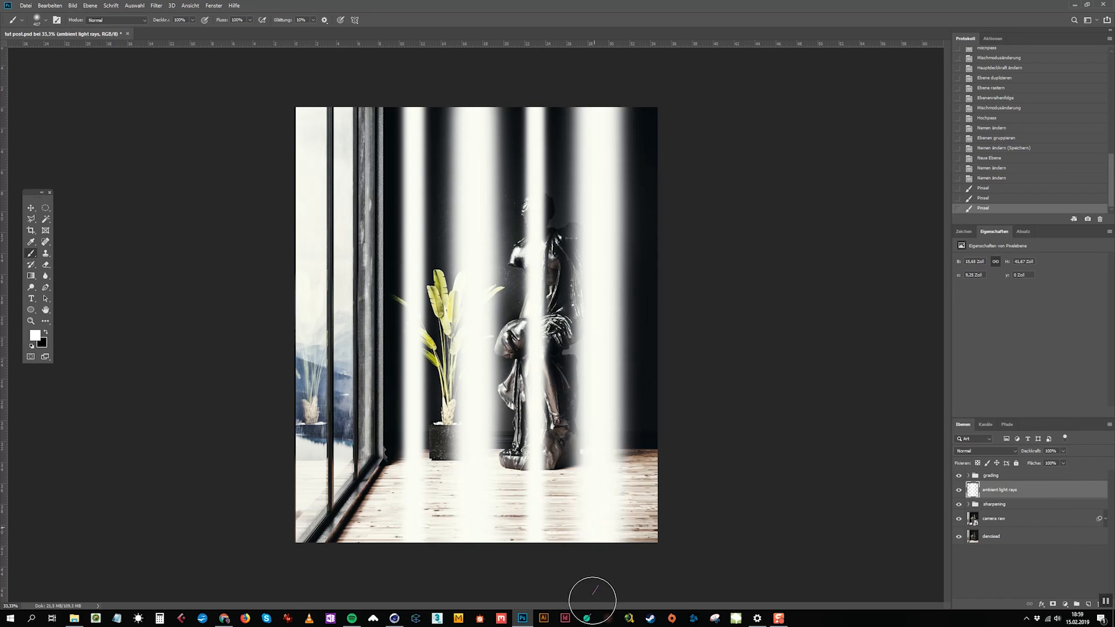
right_click(597, 191)
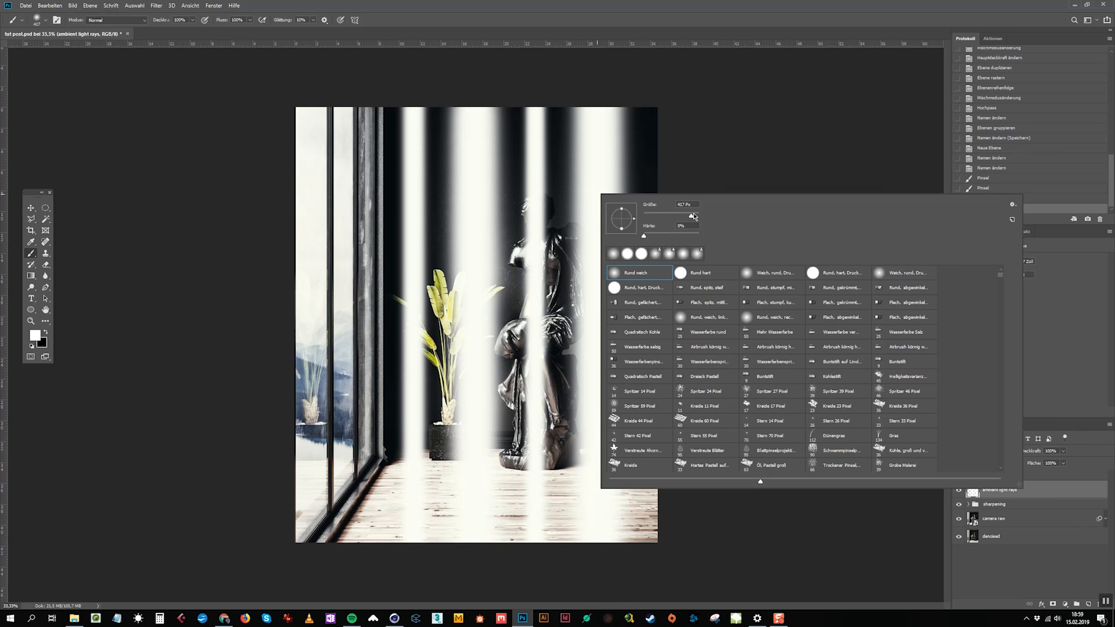
drag(692, 218, 694, 216)
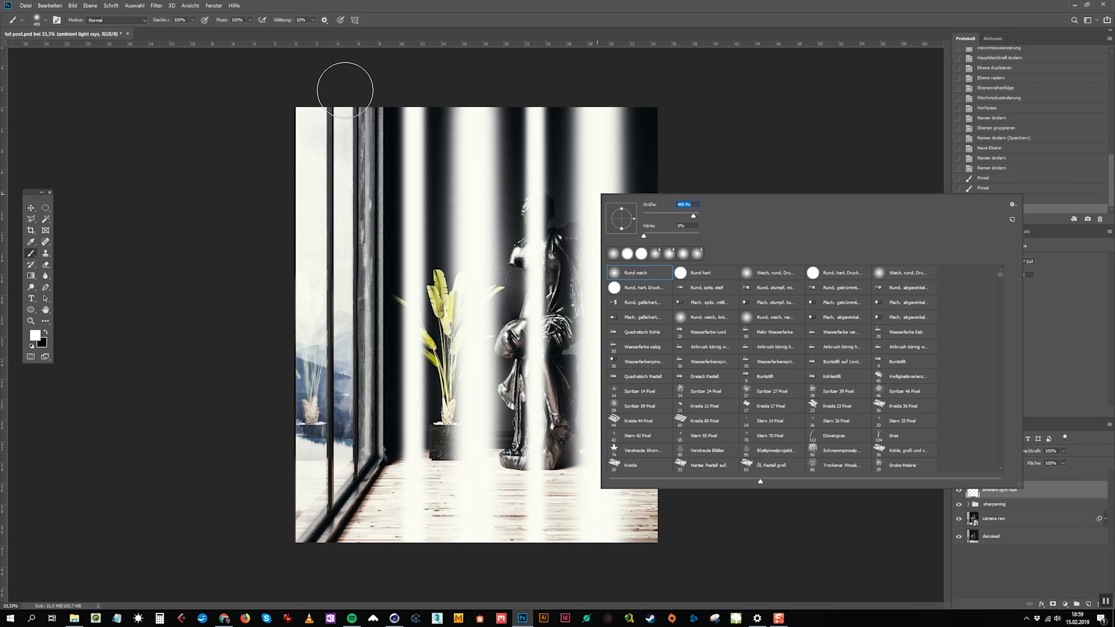
mouse_move(366, 92)
mouse_down()
mouse_move(349, 511)
mouse_move(323, 610)
mouse_up()
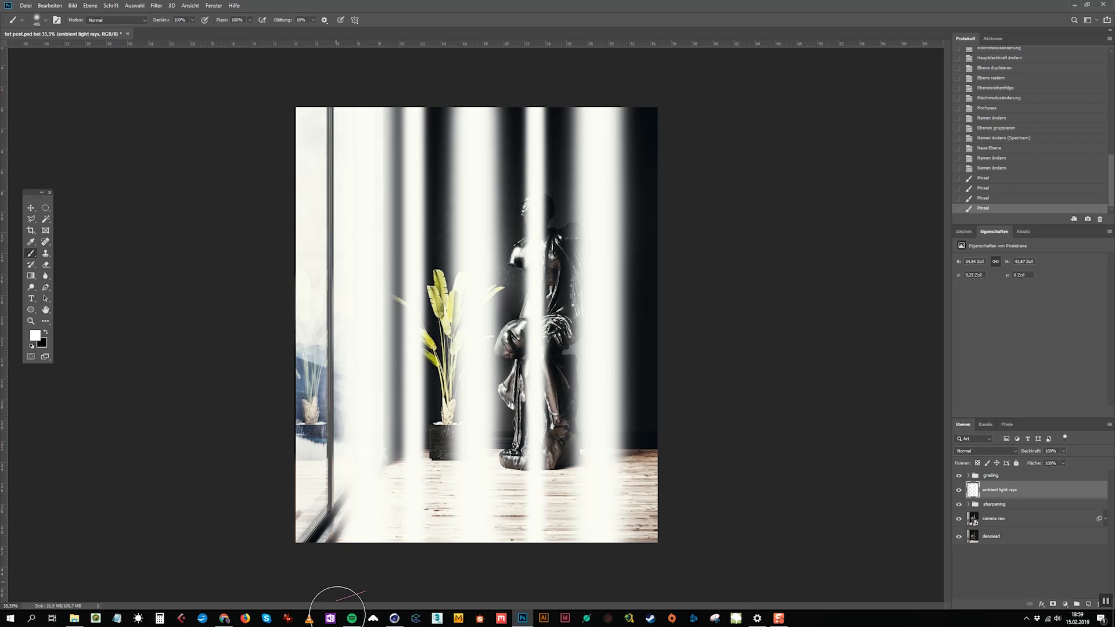
Step: Transform the painted rays: rotate them about -42° into diagonals, enlarge them to about 112% width and 142% height, and reposition them over the room
click(31, 208)
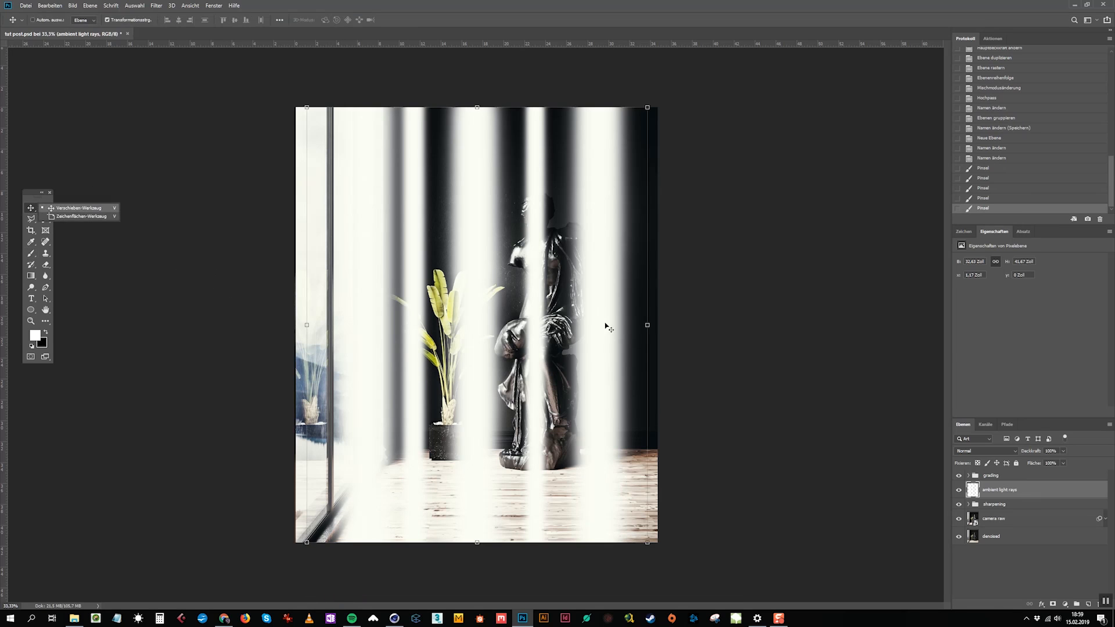
click(655, 107)
drag(632, 95, 466, 92)
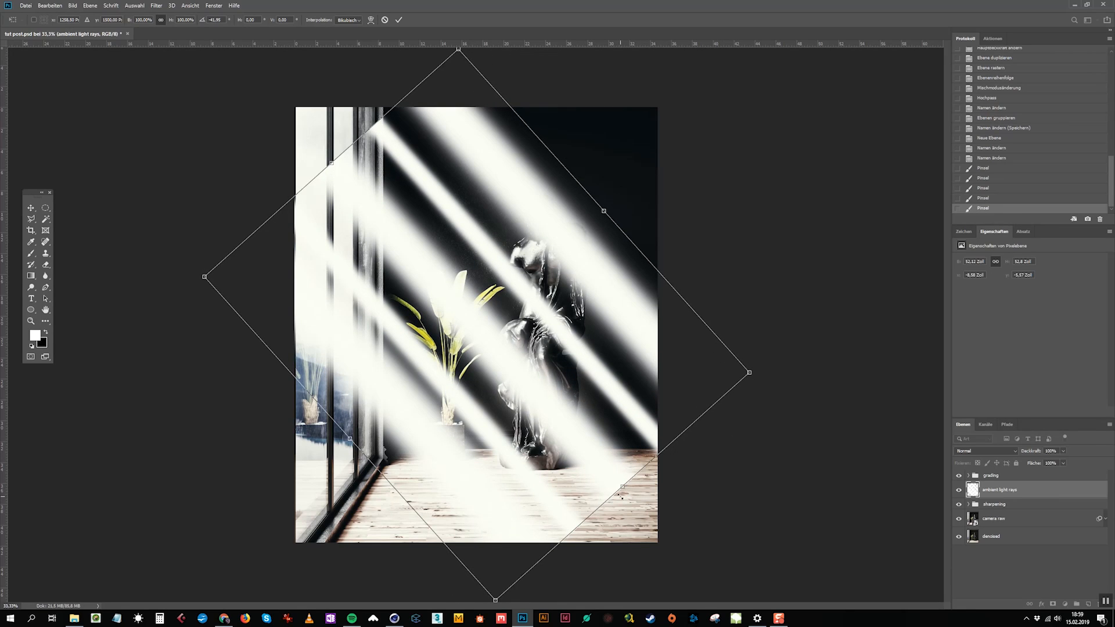
drag(624, 486, 694, 566)
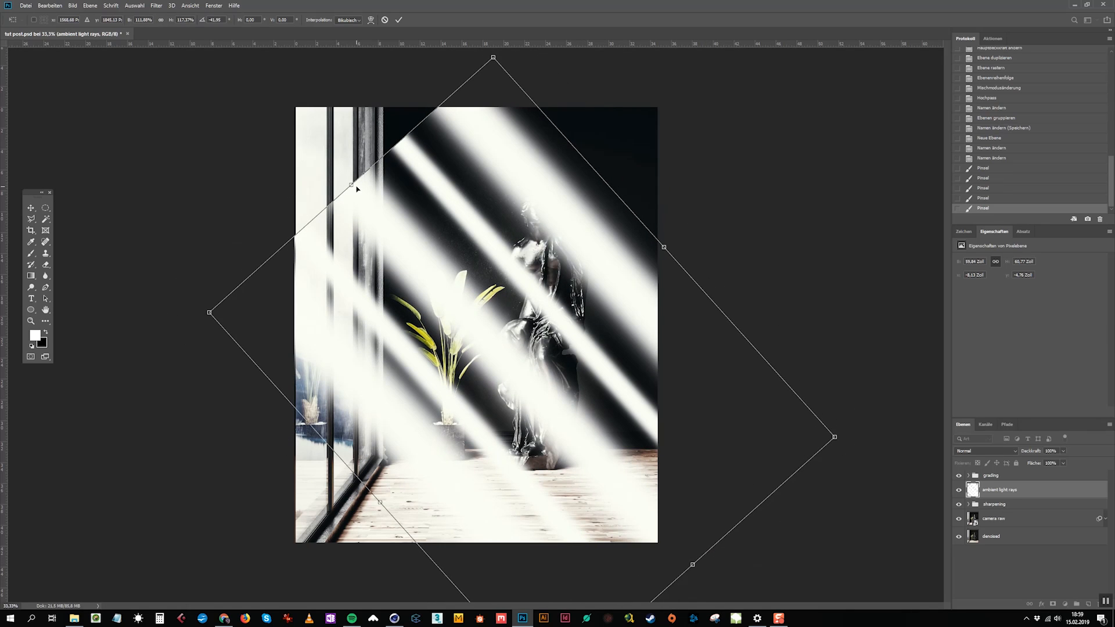
drag(354, 186, 354, 235)
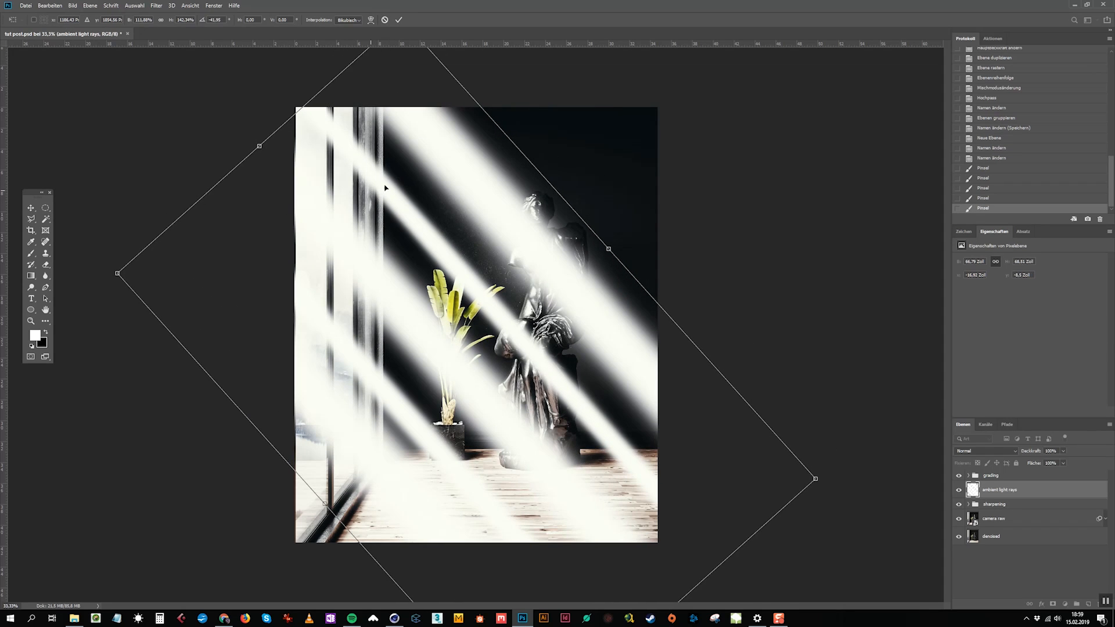
key(Return)
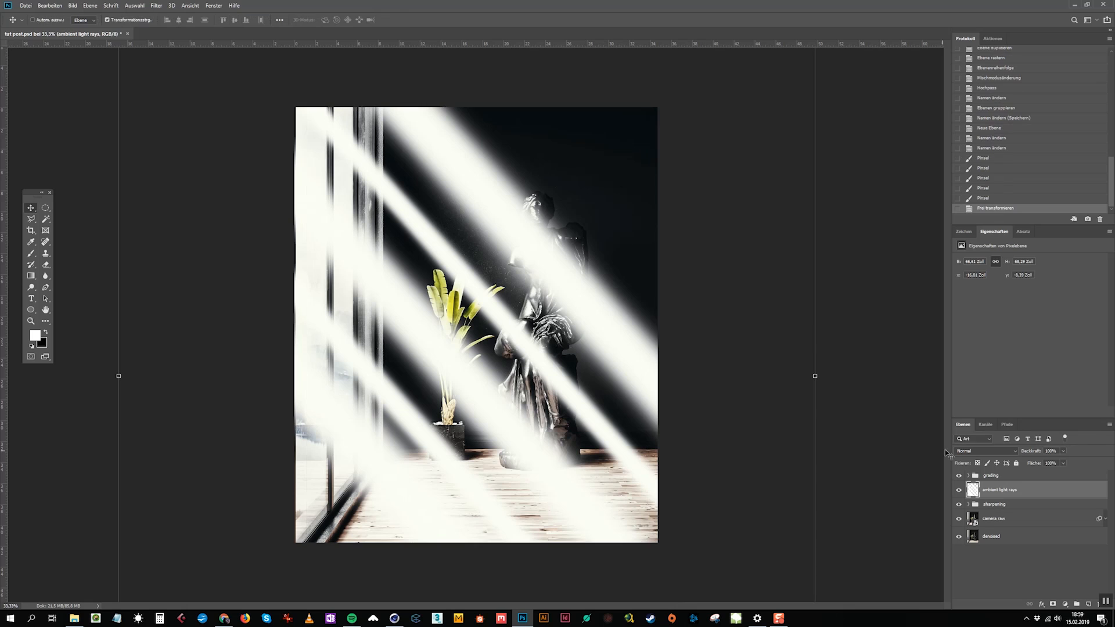
Step: Set the ambient light rays layer to Soft Light (Weiches Licht) and lower its opacity to 21%
click(964, 452)
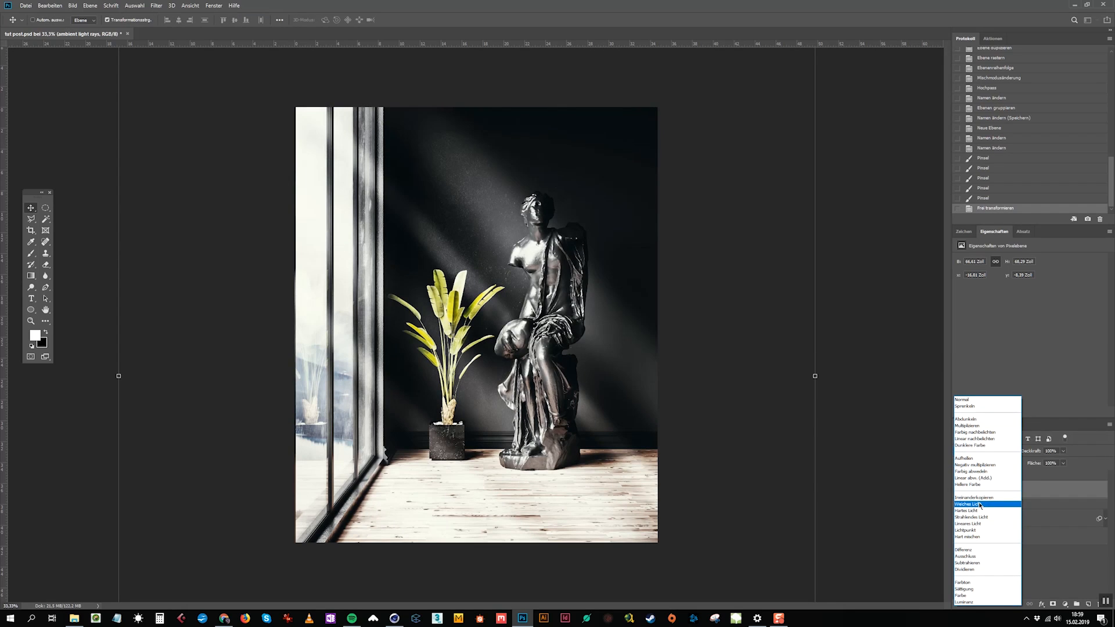
click(980, 504)
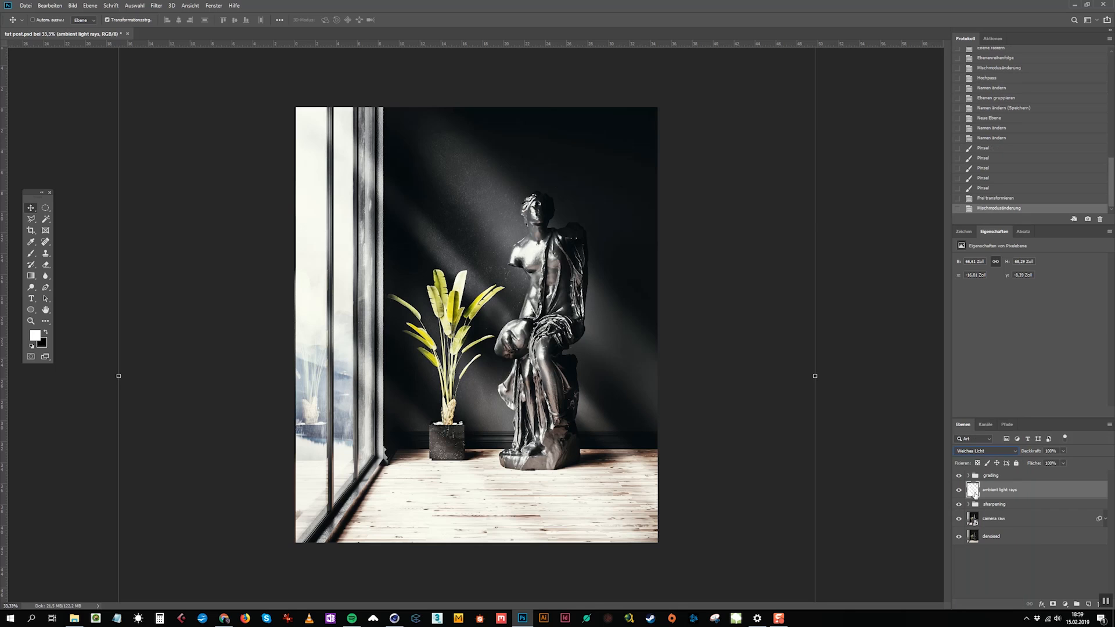
click(1064, 452)
drag(1062, 461, 1033, 463)
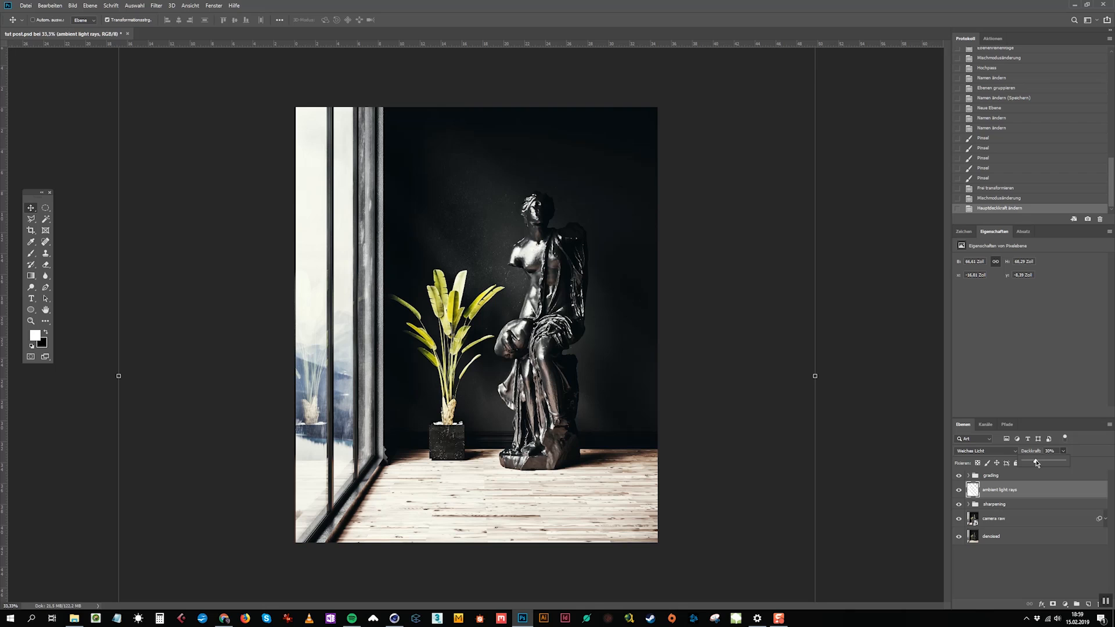
drag(1036, 463, 1033, 463)
Step: Duplicate the ambient light rays layer, set the copy to Normal blending at 5% opacity, and compare the image with and without it
right_click(1027, 490)
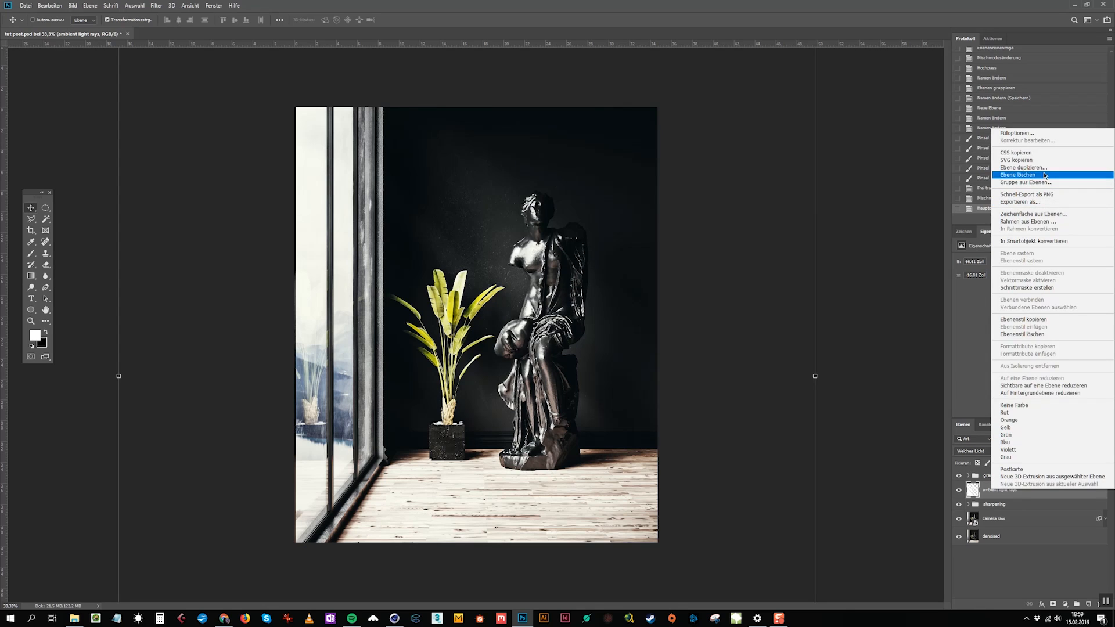
click(1025, 167)
key(Return)
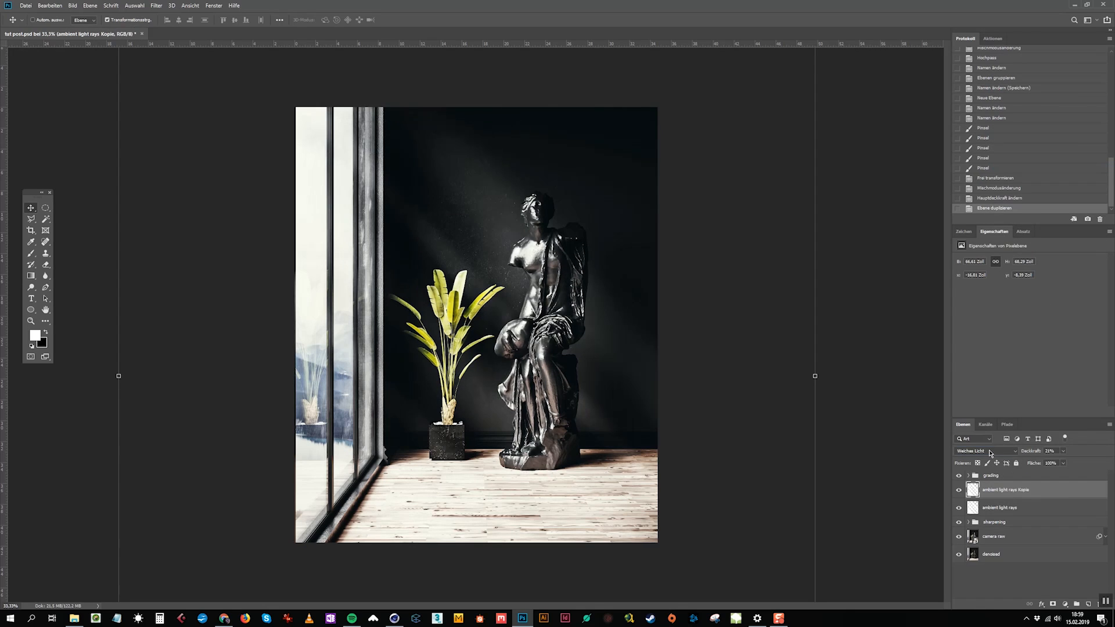
click(991, 453)
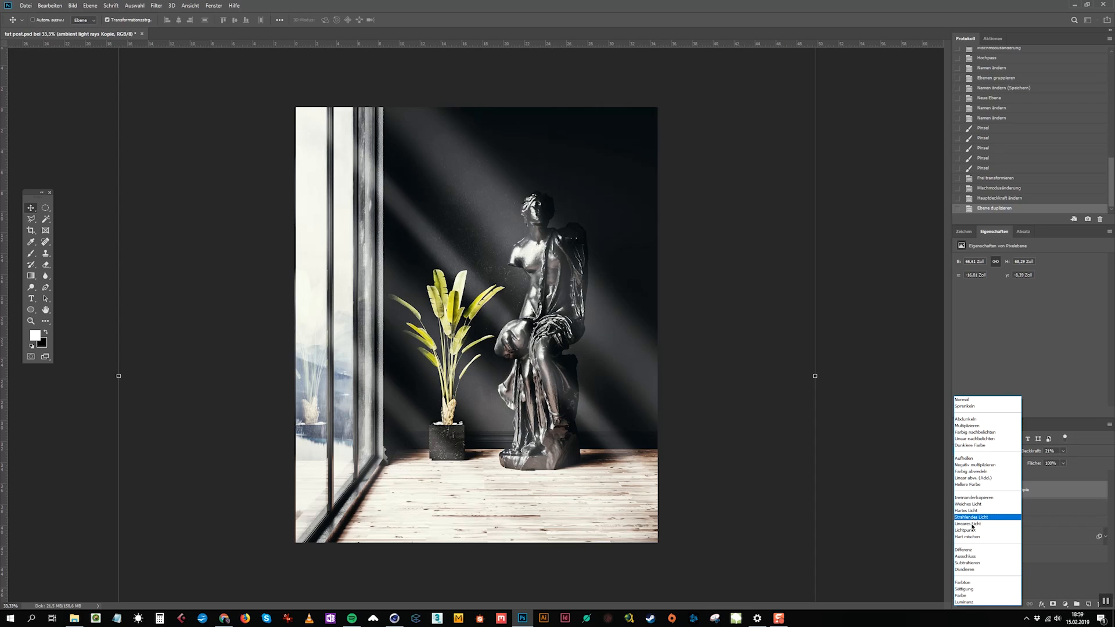
click(974, 401)
click(1064, 453)
drag(1063, 462, 1044, 463)
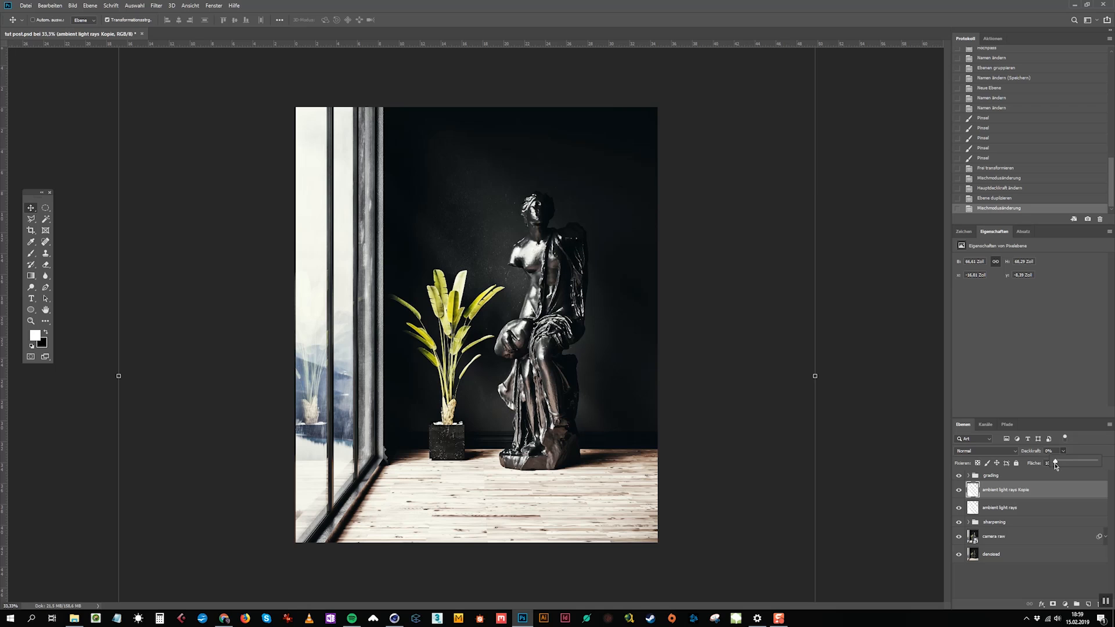
drag(1058, 464, 1059, 464)
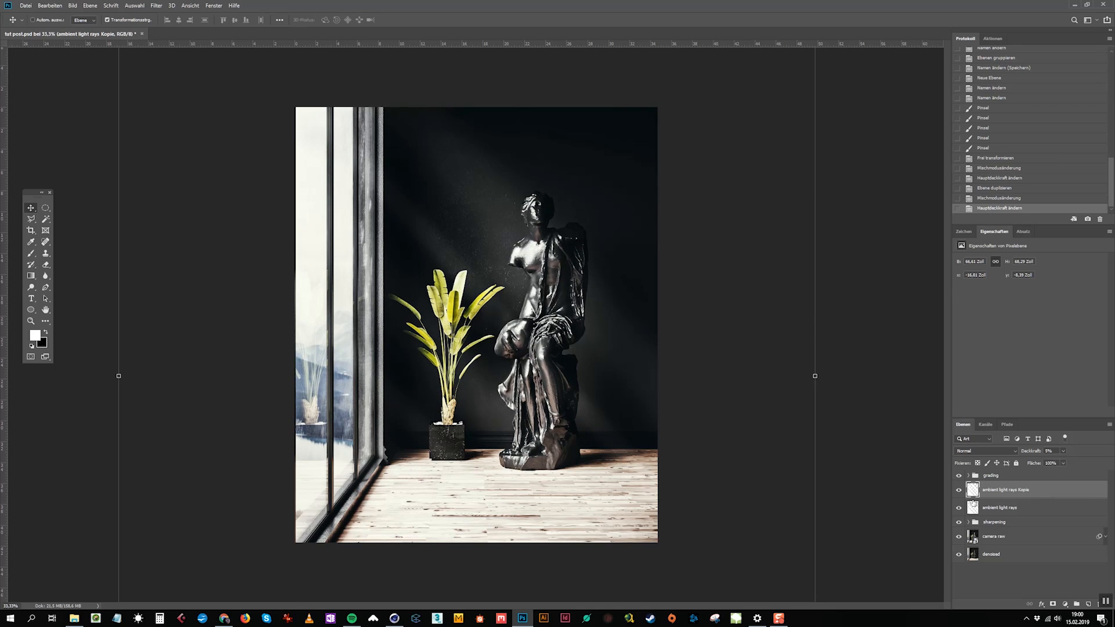
click(958, 491)
click(958, 491)
Step: Move the Soft Light ambient light rays layer above its copy and set its opacity to 10%
click(997, 508)
drag(996, 501, 997, 485)
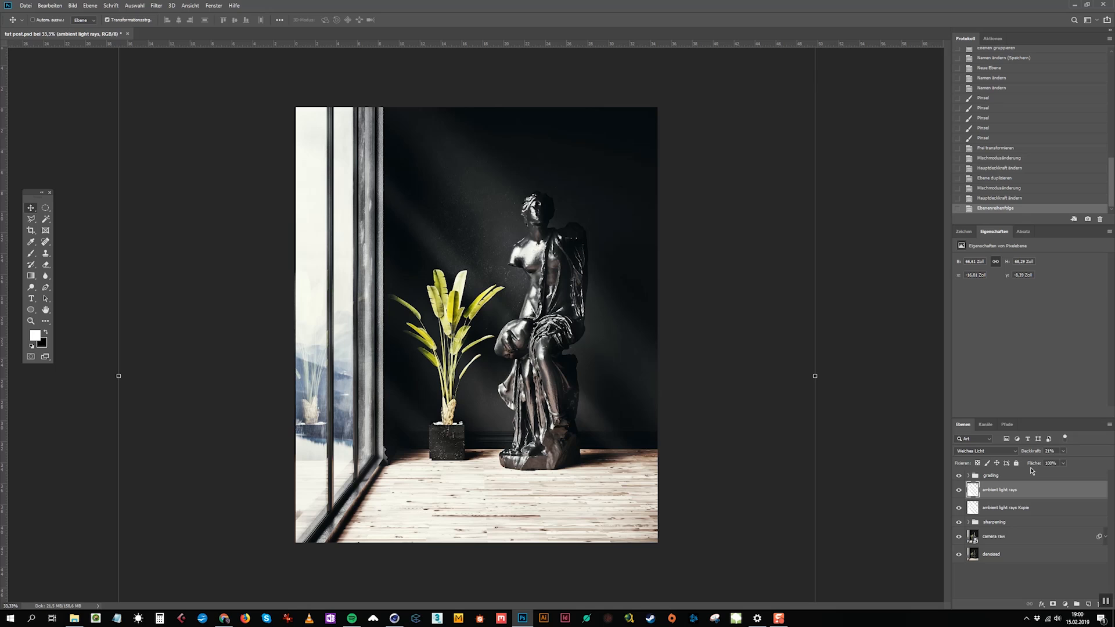
click(959, 490)
click(958, 490)
click(1023, 451)
text(10)
key(Return)
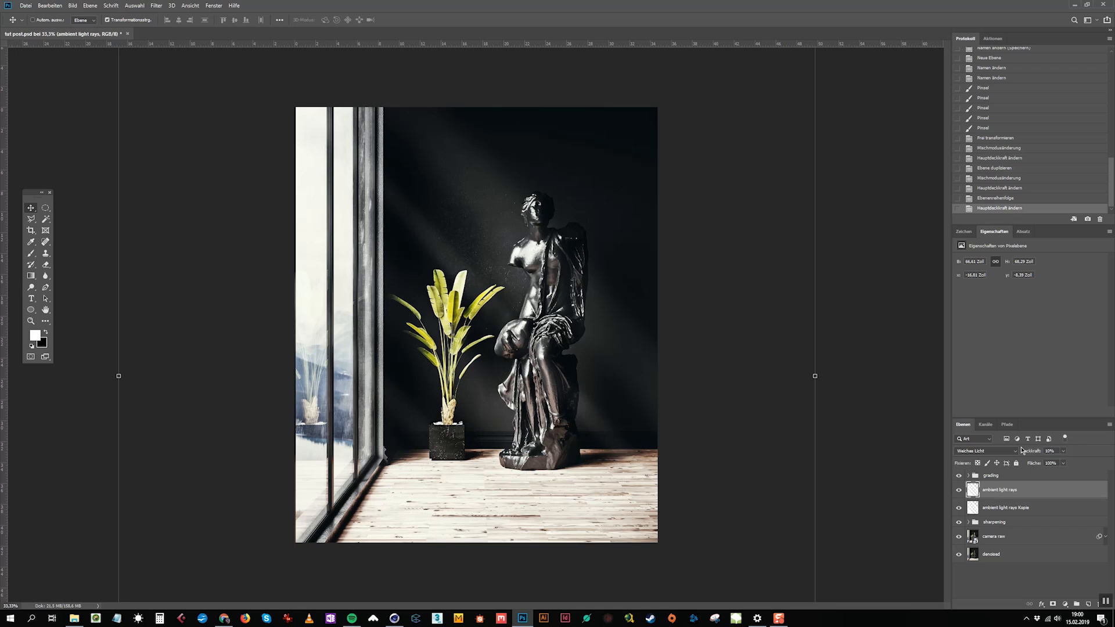
Step: Set the ambient light rays copy's opacity to 3% and check the ray layers' effect by toggling visibility
click(1020, 514)
text(3)
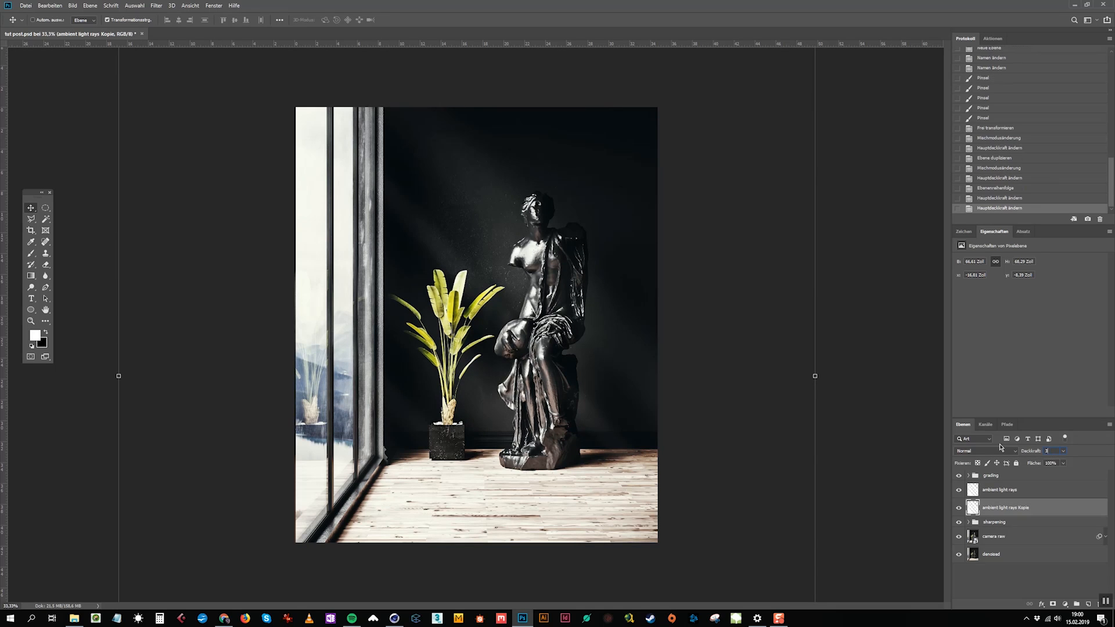
click(958, 510)
click(959, 510)
click(960, 493)
Step: Compare the image without the camera raw layer, add a layer mask to that layer, and activate the Brush tool
click(958, 536)
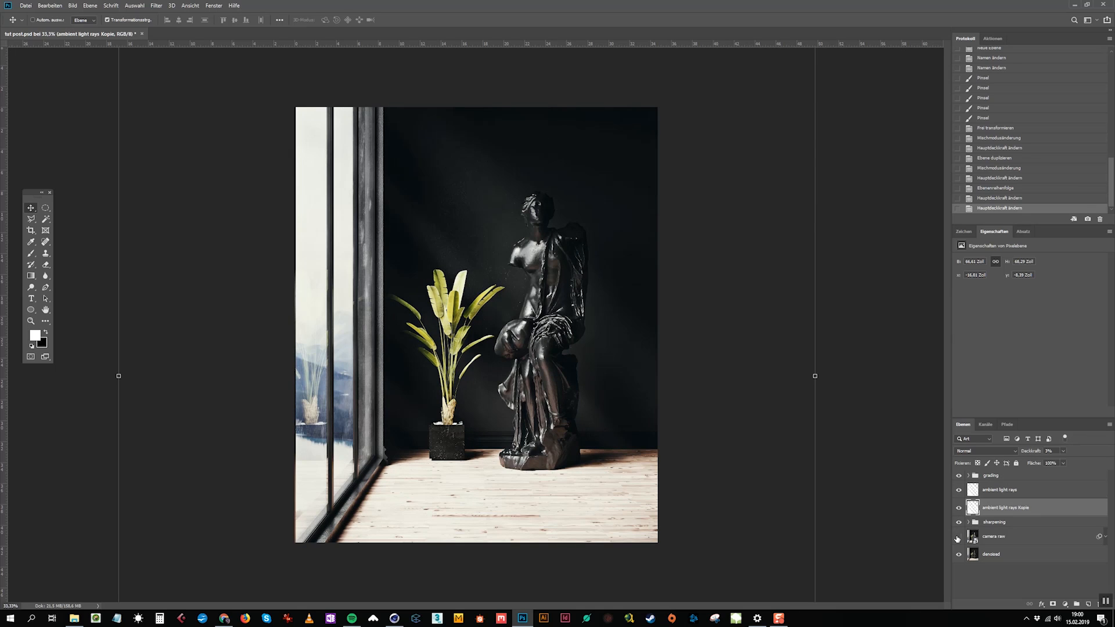
click(958, 537)
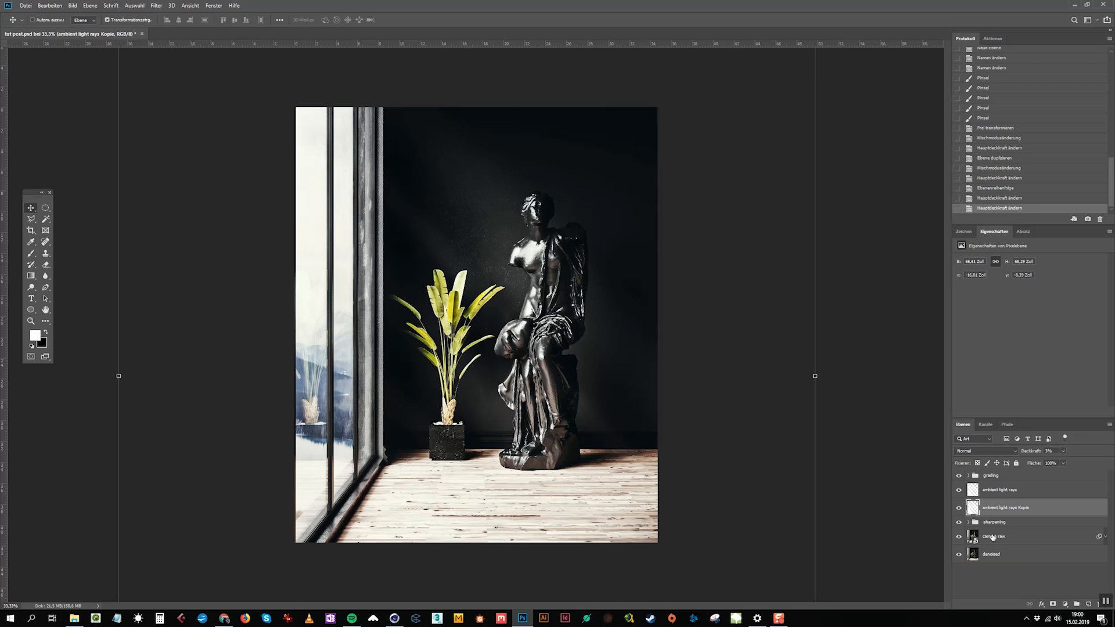
click(991, 538)
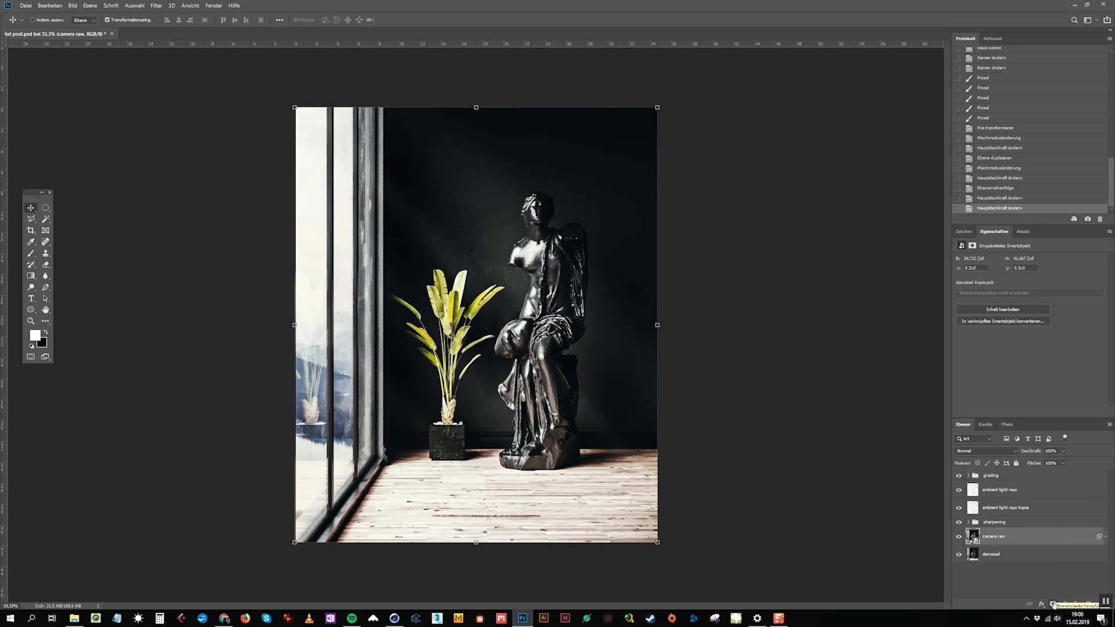
click(1052, 604)
click(31, 254)
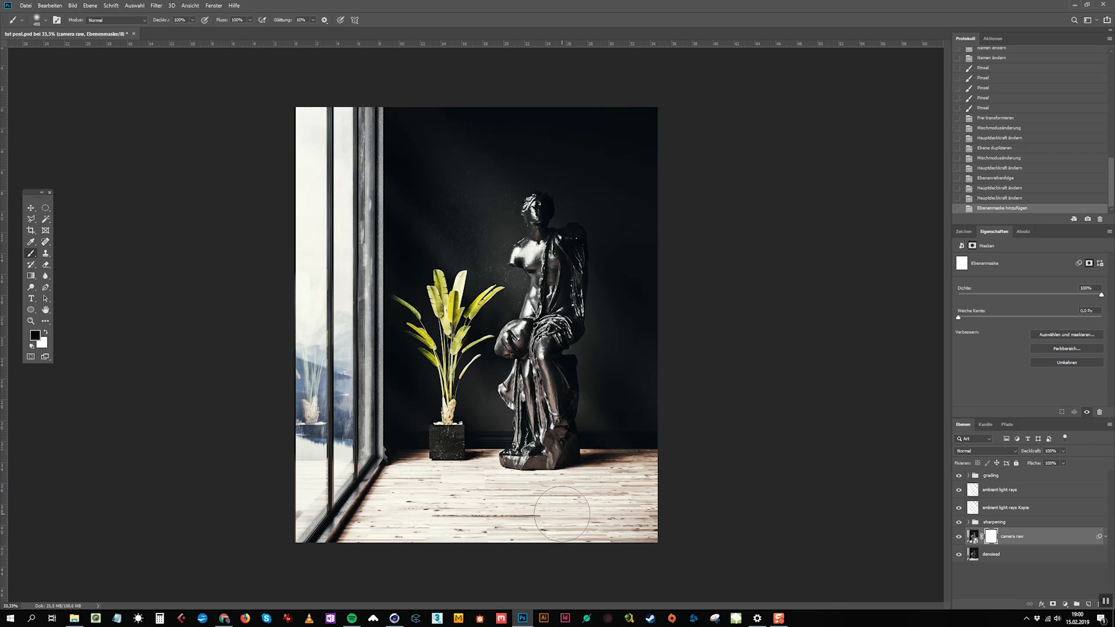
Step: Undo a full-strength test stroke over the floor on the mask and reduce the brush opacity
drag(632, 528, 546, 524)
key(ctrl+z)
click(192, 20)
drag(181, 29, 173, 29)
right_click(604, 492)
click(813, 6)
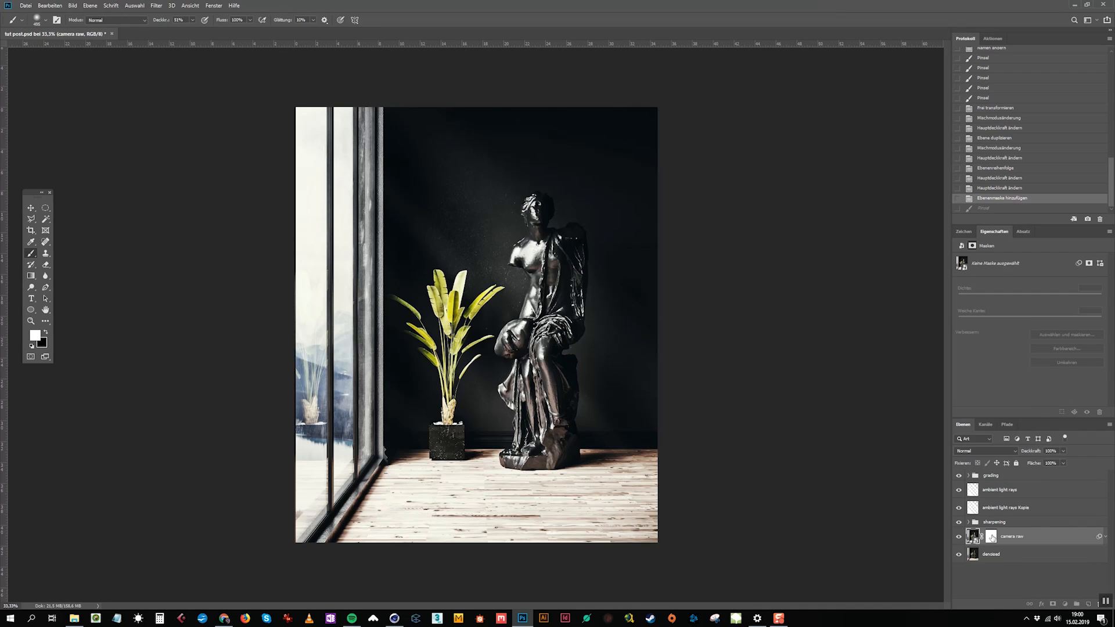
Step: Paint black on the camera raw layer's mask over the wooden floor to soften the effect there, and compare before and after
click(992, 537)
drag(424, 537, 375, 530)
mouse_move(459, 508)
mouse_down()
mouse_move(540, 511)
mouse_move(668, 490)
mouse_move(607, 469)
mouse_move(607, 489)
mouse_move(681, 510)
mouse_up()
mouse_move(509, 554)
mouse_down()
mouse_move(645, 529)
mouse_move(504, 526)
mouse_up()
drag(577, 545, 430, 512)
mouse_move(374, 541)
mouse_down()
mouse_move(662, 505)
mouse_move(480, 530)
mouse_up()
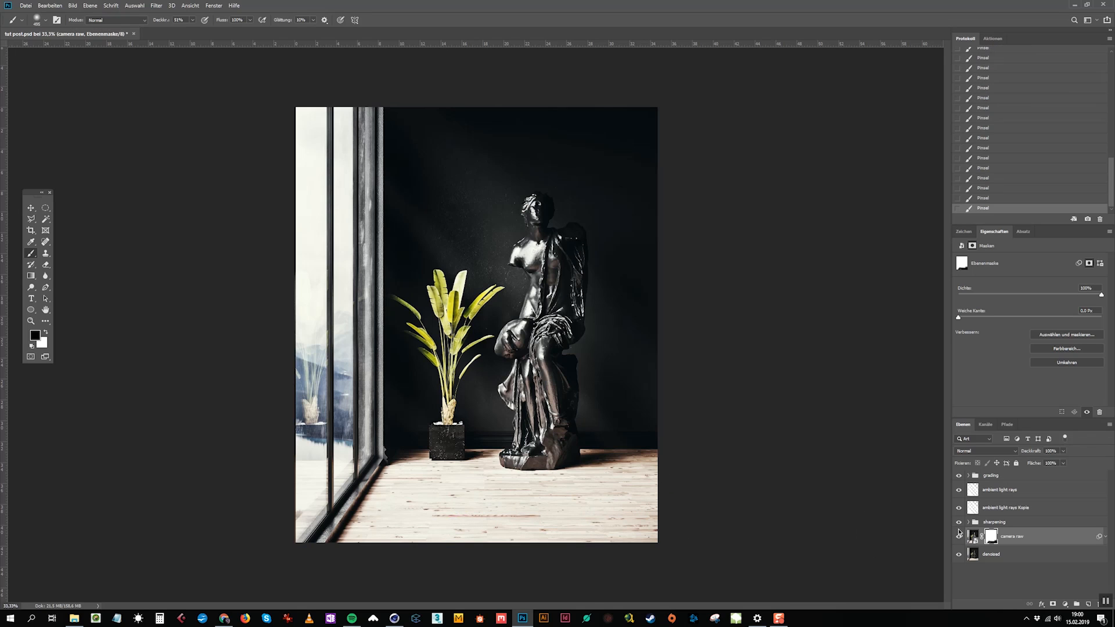
click(958, 539)
click(958, 539)
Step: Add a Curves adjustment above the ambient light rays, darken it by lowering the midtones and white point, and name it "-"
click(1023, 492)
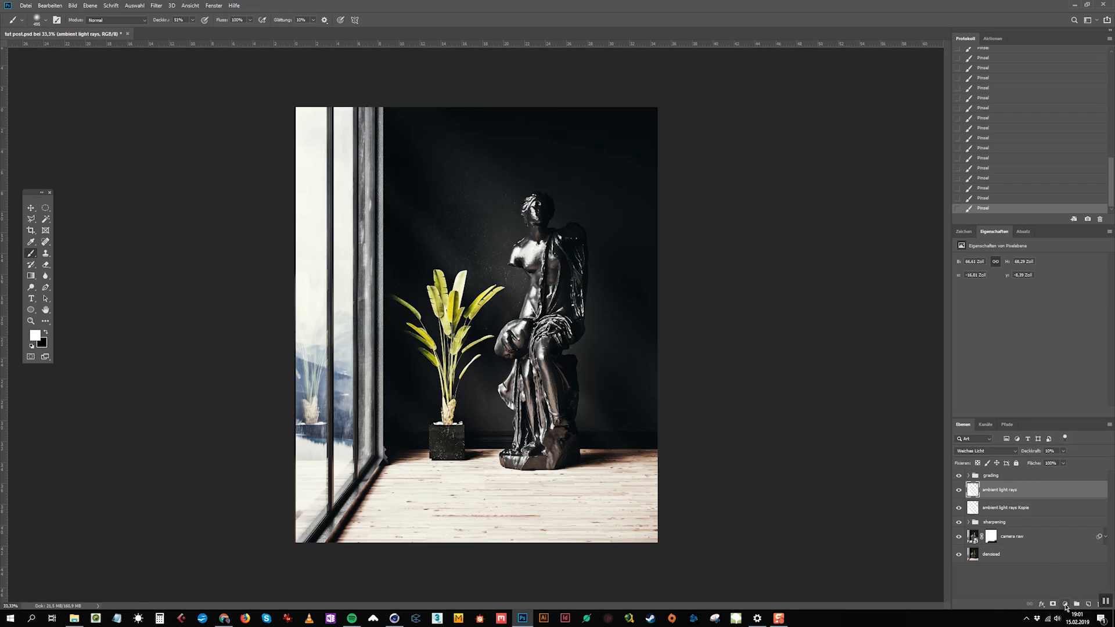
click(1065, 604)
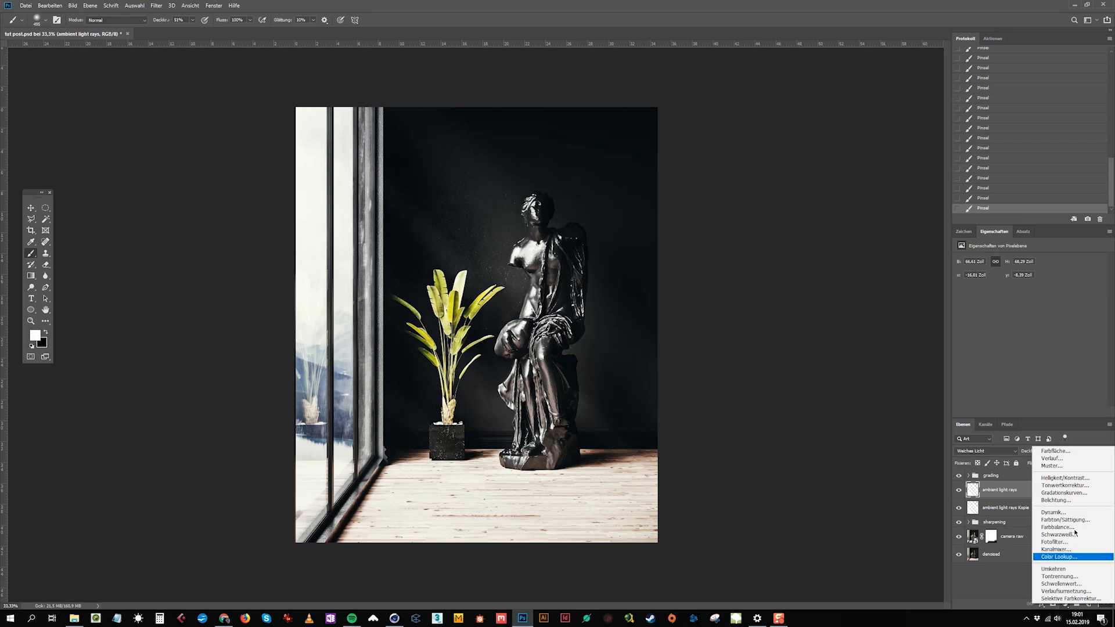
click(1084, 493)
drag(1036, 338, 1037, 358)
drag(1094, 282, 1102, 308)
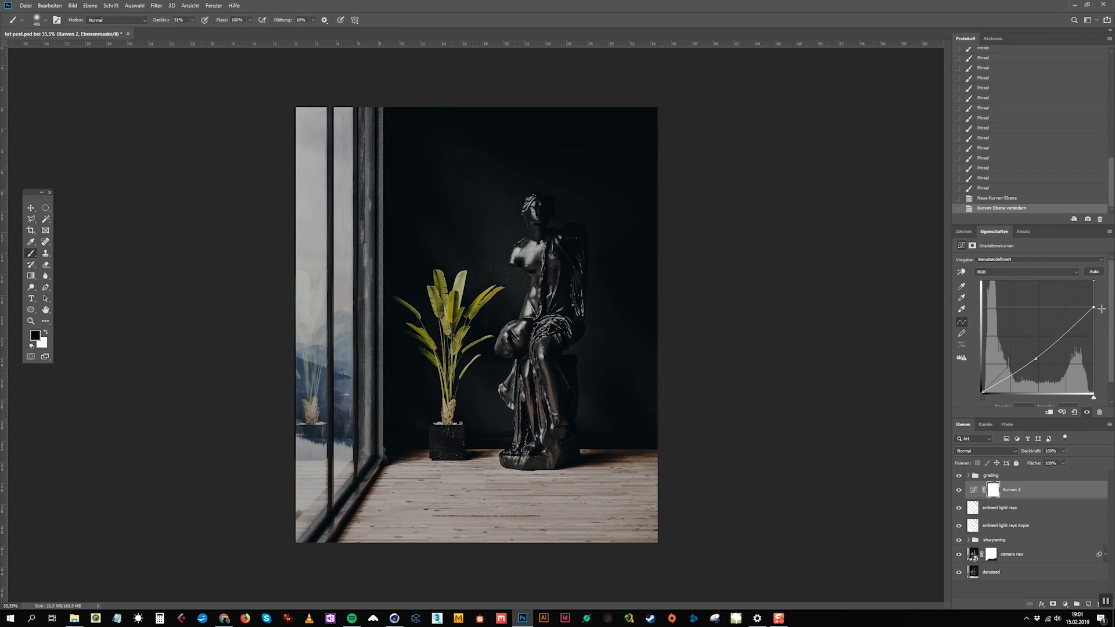
drag(1038, 362, 1037, 364)
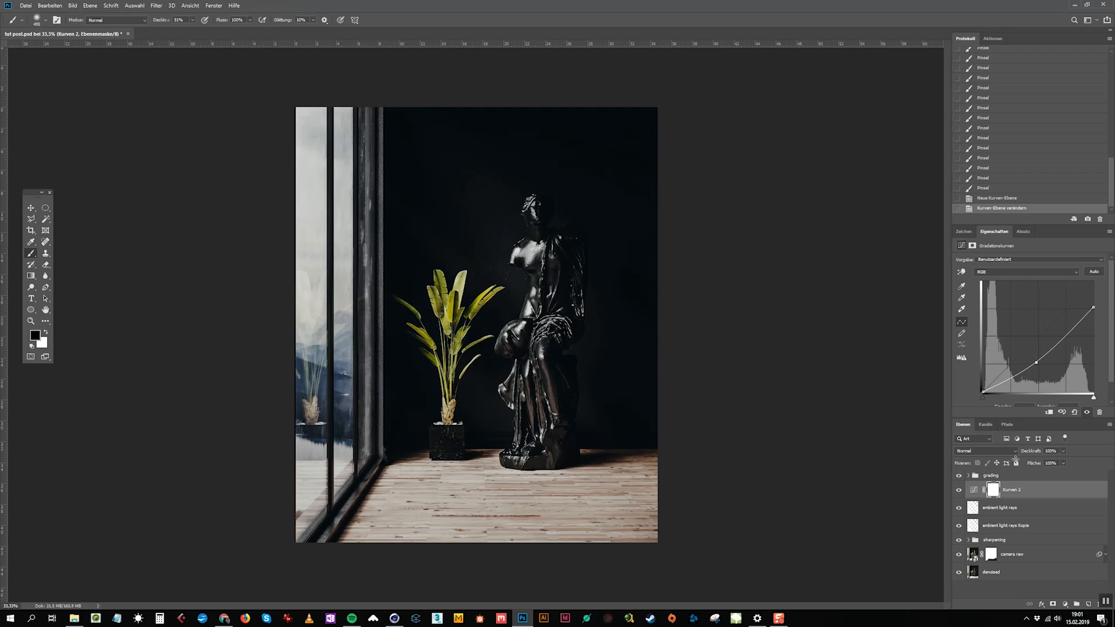
text(-)
key(Return)
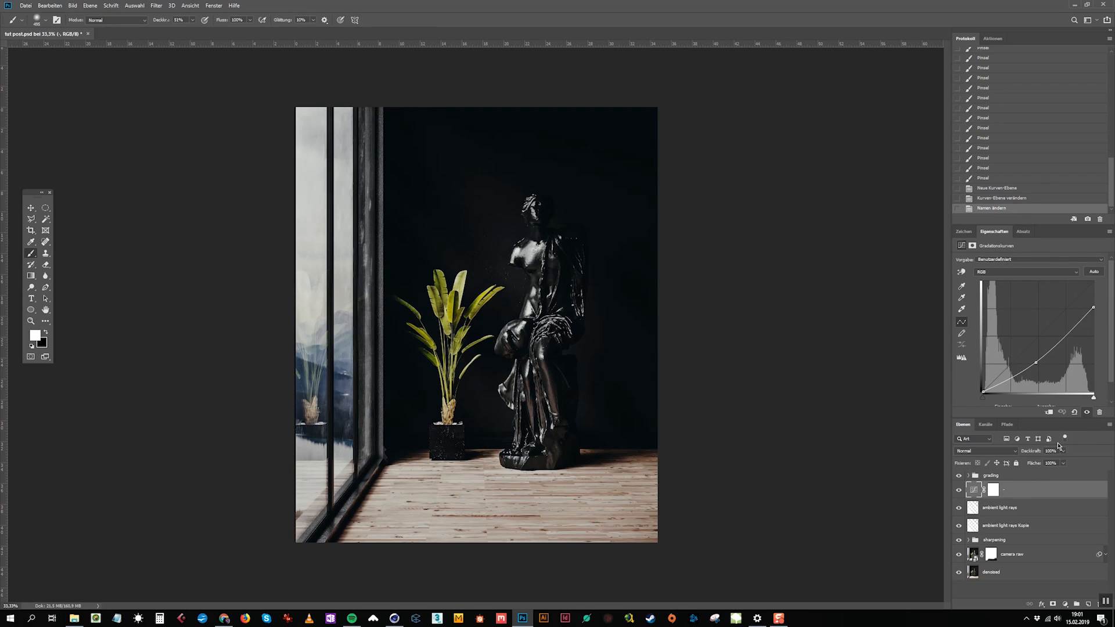
Step: Fill the darkening Curves layer's entire mask with black and clear the selection
click(993, 490)
key(ctrl+a)
key(x)
key(x)
key(Delete)
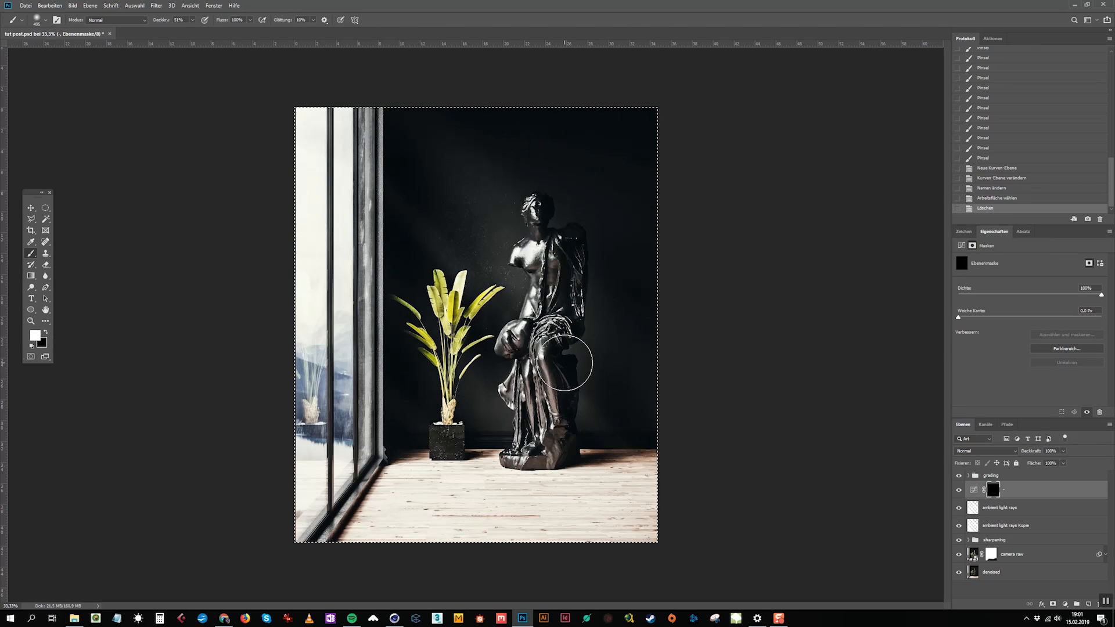
key(ctrl+d)
Step: Enlarge the soft round brush greatly and paint white on the Curves mask along the image's lower, right and upper edges as a vignette
right_click(597, 317)
drag(690, 342, 691, 342)
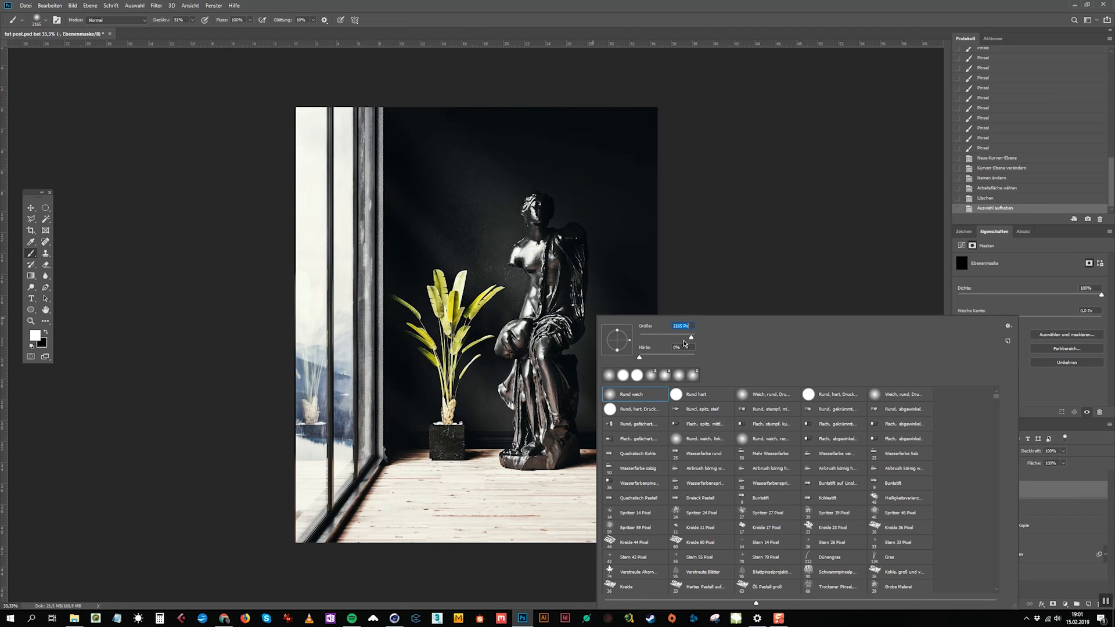
drag(691, 342, 691, 341)
click(402, 585)
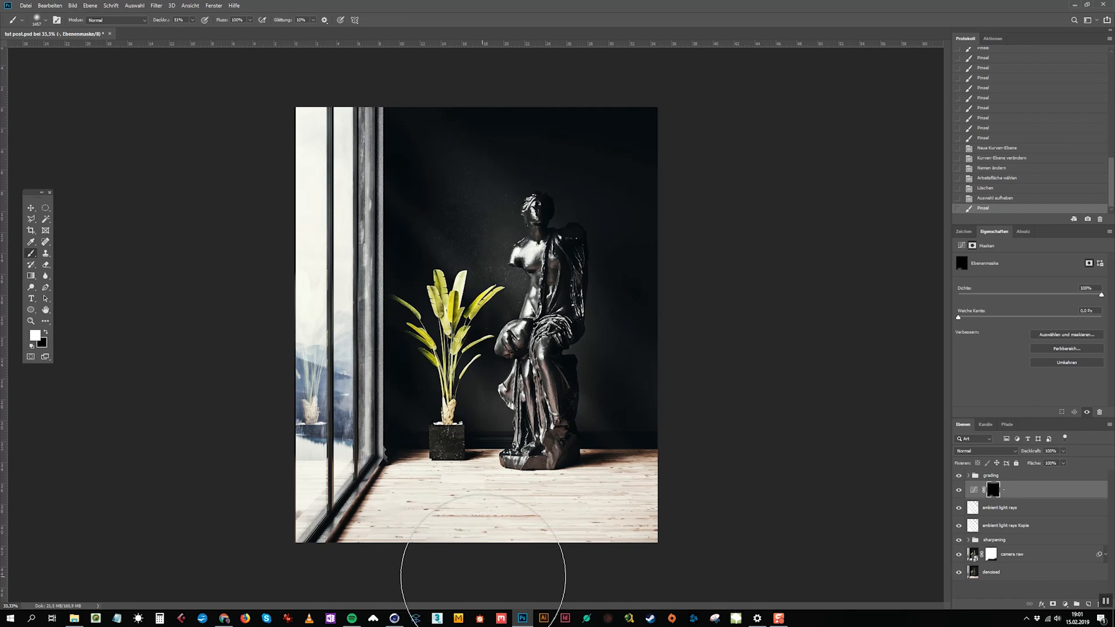
click(487, 583)
mouse_move(598, 574)
mouse_down()
mouse_move(619, 560)
mouse_move(675, 560)
mouse_up()
click(700, 529)
click(703, 509)
click(633, 558)
click(526, 580)
click(493, 617)
click(538, 617)
click(699, 371)
click(688, 232)
click(673, 136)
click(557, 102)
click(473, 99)
click(644, 179)
click(651, 197)
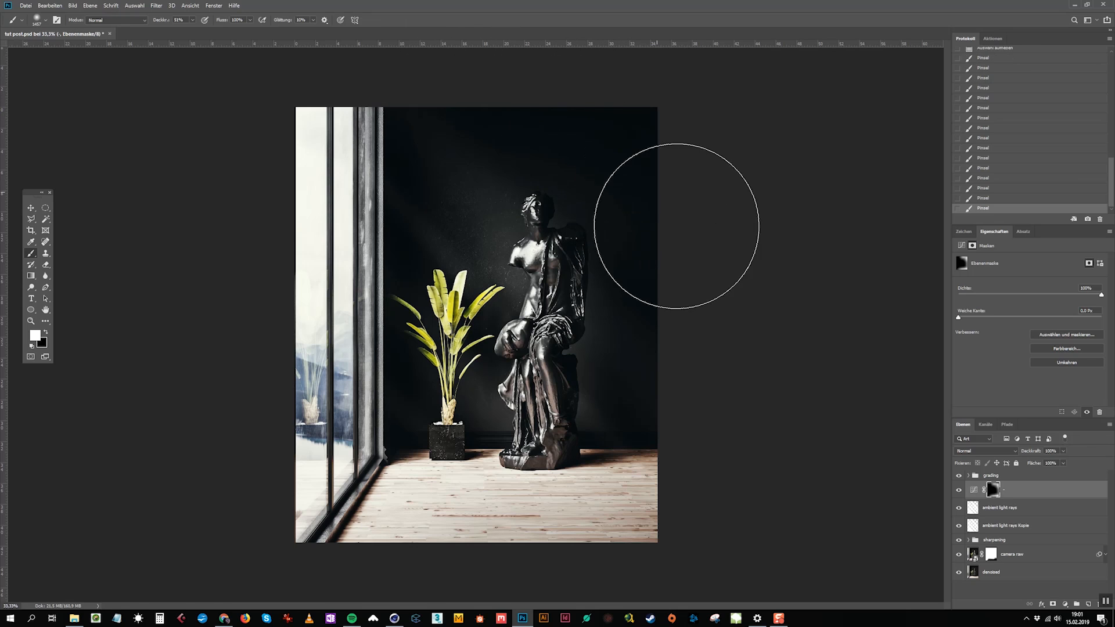
click(669, 301)
click(647, 494)
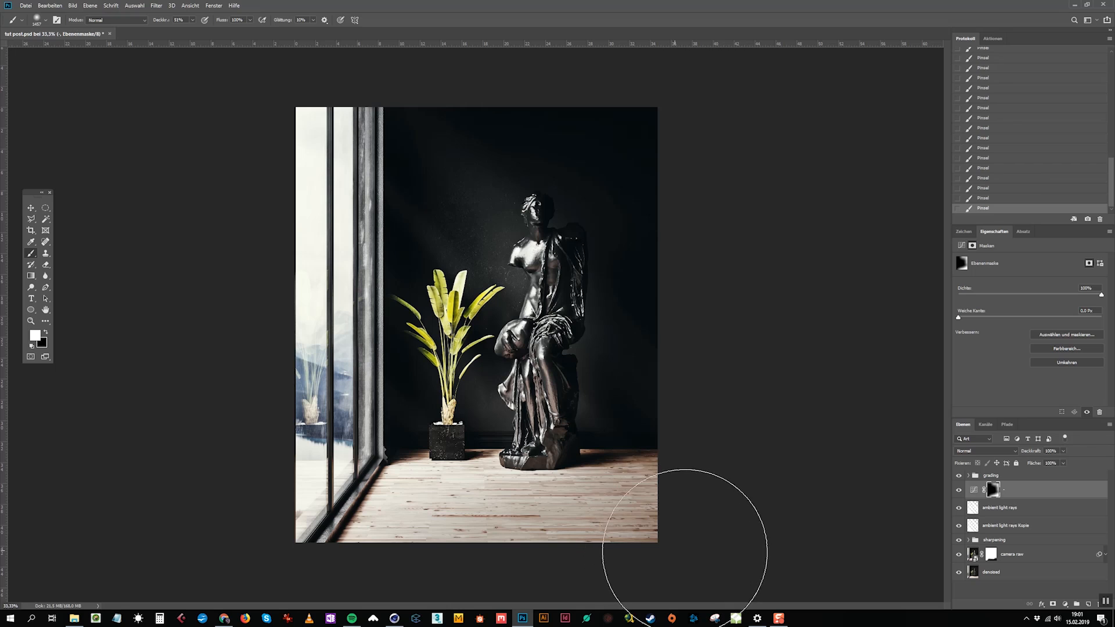
Step: Refine the vignette's Curves adjustment by lowering the white point further and readjusting the midtone point slightly below the diagonal
click(974, 489)
click(984, 390)
drag(982, 388, 983, 392)
drag(1035, 363, 1036, 359)
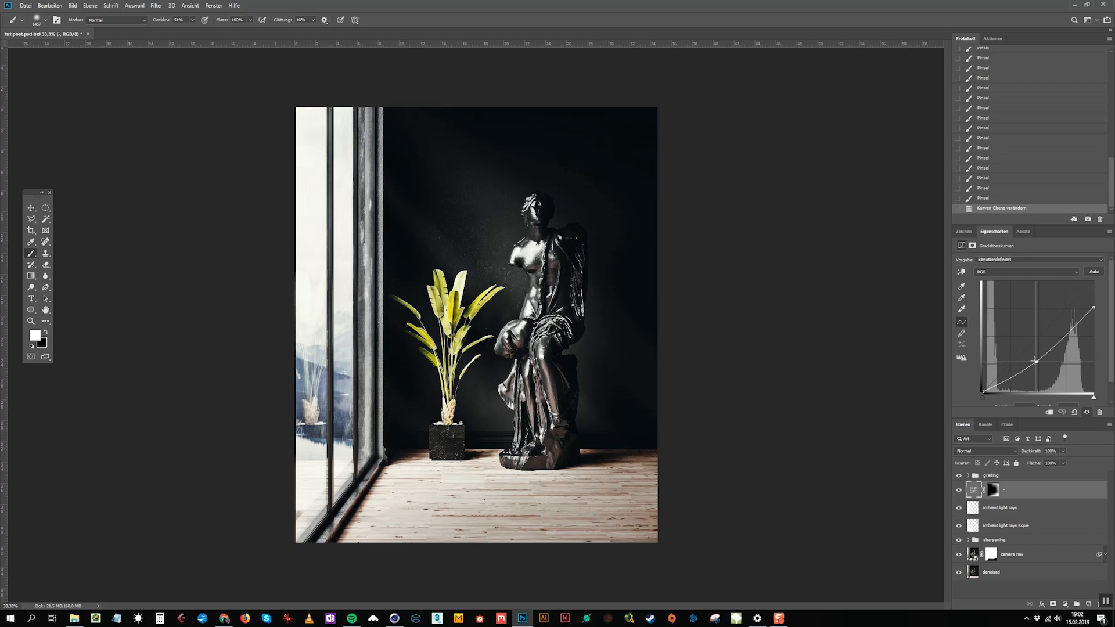
drag(1097, 319, 1099, 322)
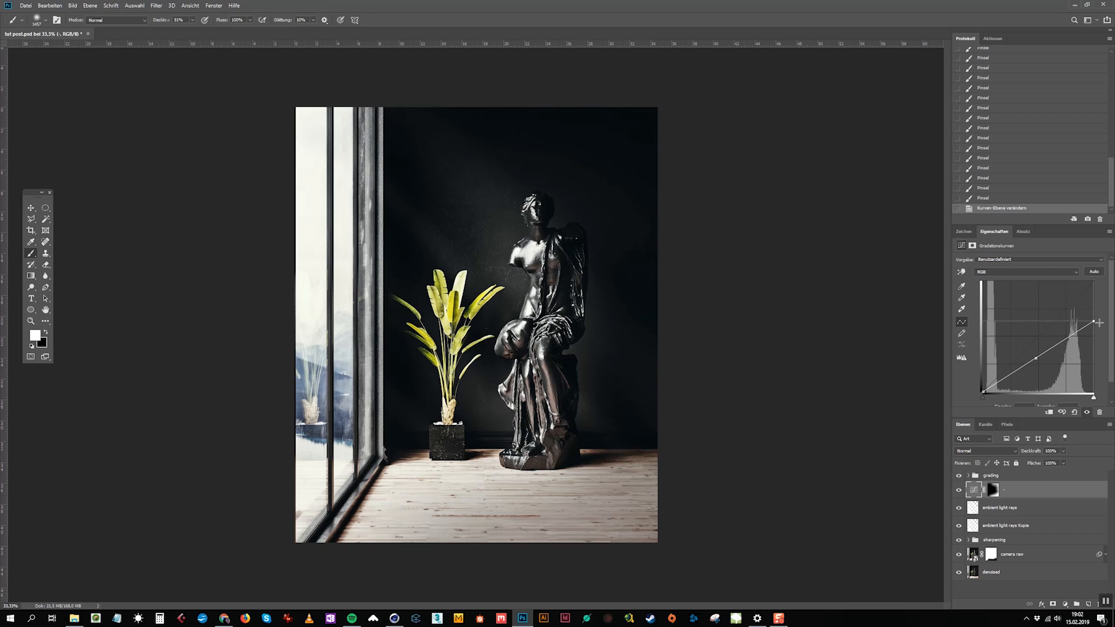
drag(1039, 358, 1051, 413)
drag(1036, 356, 1040, 362)
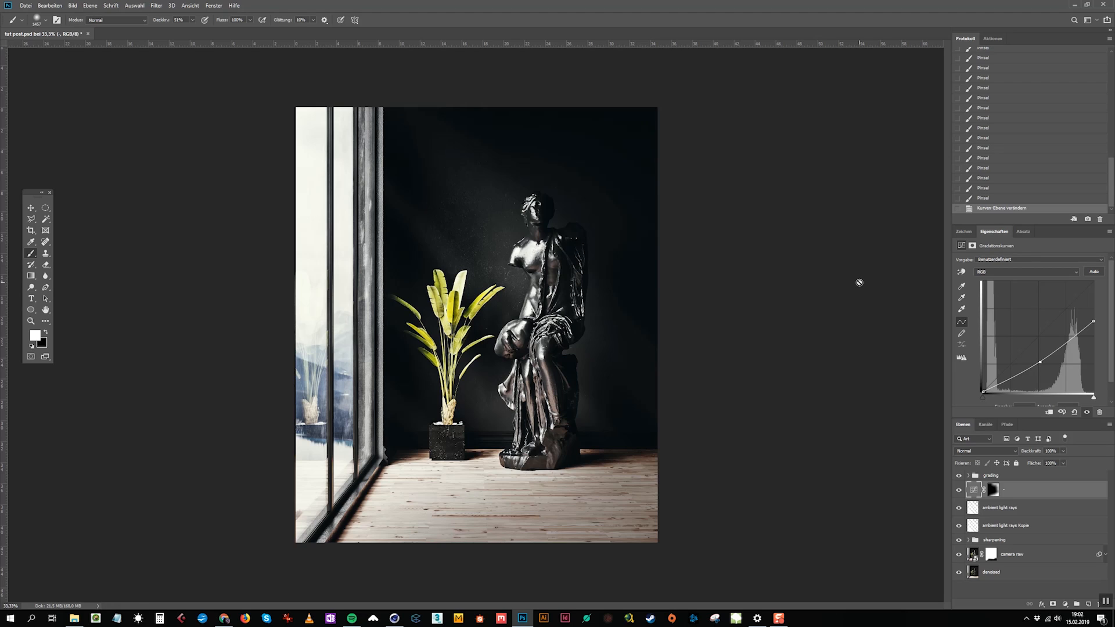
Step: Target the "-" Curves mask and prepare a much smaller soft round brush at 27% opacity for detail work around the plant
click(991, 491)
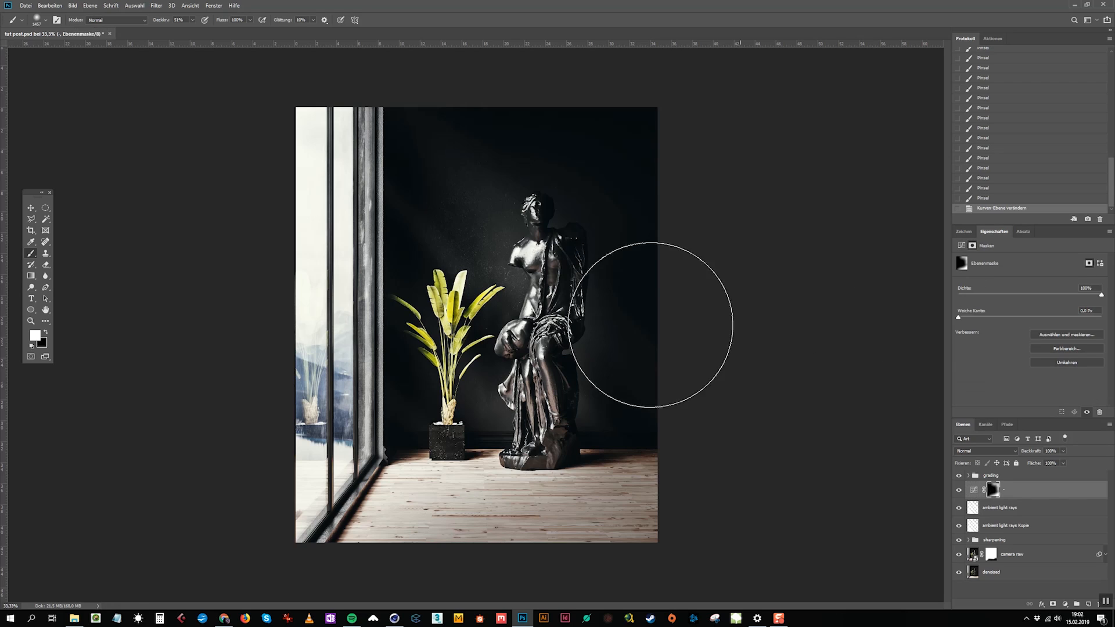
ctrl+drag(476, 321, 390, 281)
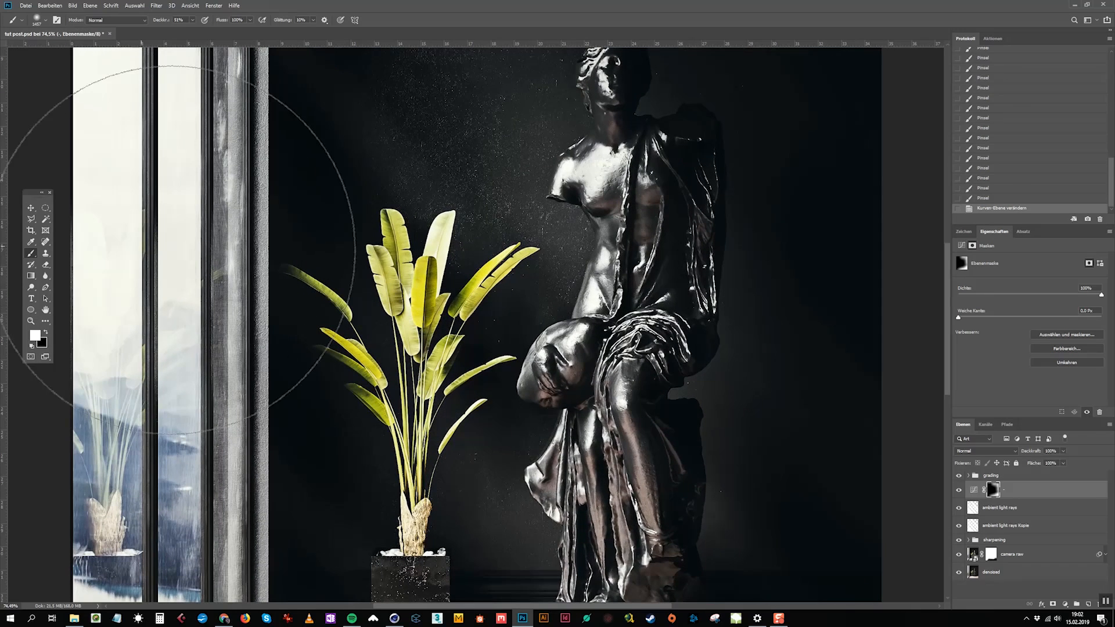
right_click(435, 271)
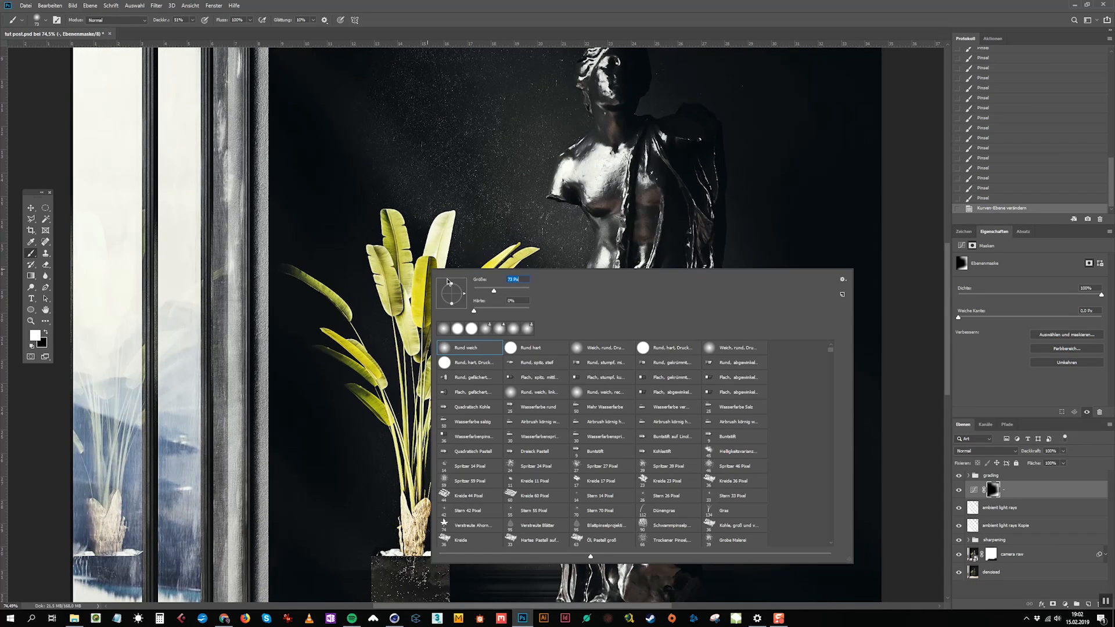
key(Return)
click(193, 20)
drag(185, 32, 183, 30)
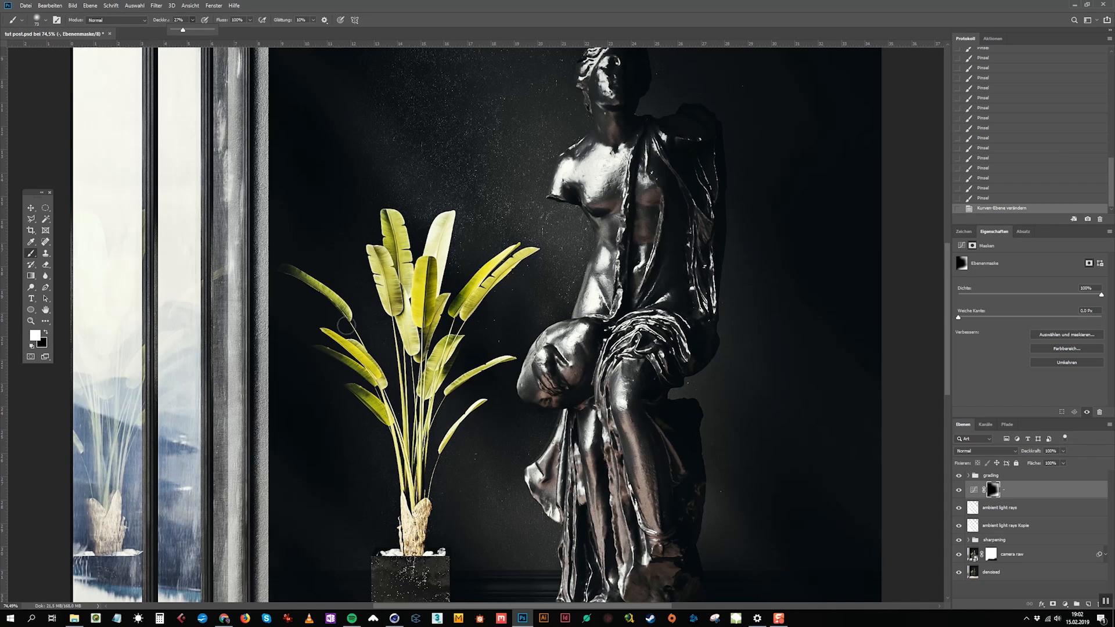
Step: Paint white on the "-" Curves mask over the plant's outer leaves on the window side to darken them
click(303, 278)
click(312, 283)
click(319, 290)
click(321, 291)
click(365, 373)
click(355, 369)
click(348, 366)
click(344, 363)
click(339, 361)
click(337, 360)
click(368, 405)
click(350, 383)
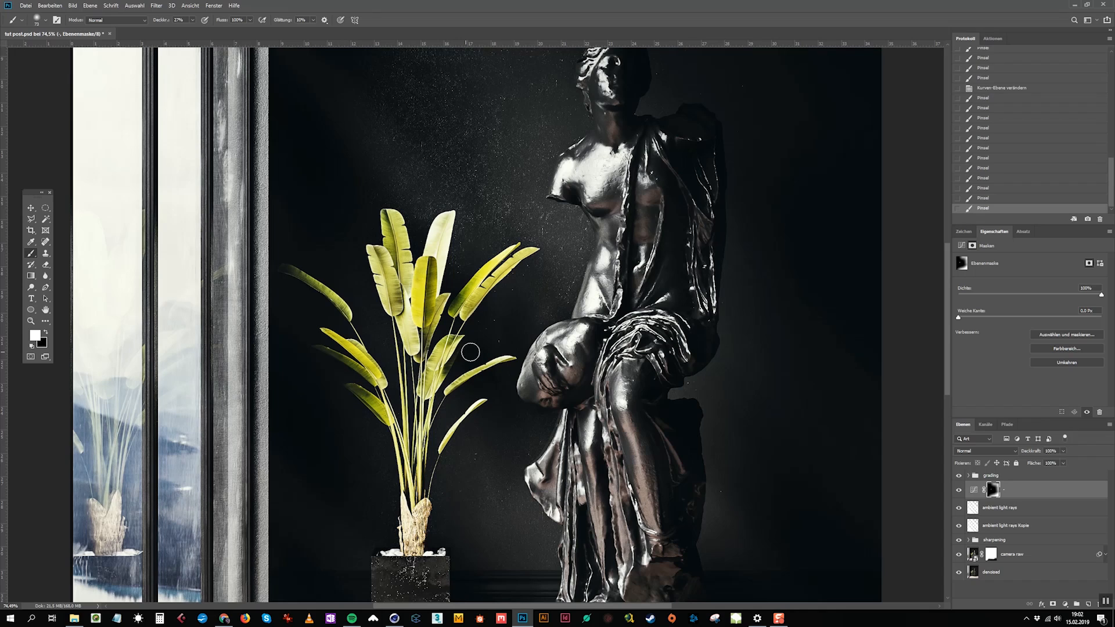
Step: Darken the base of the plant's trunk, the white stones and the pot's upper edge on the "-" mask, adjusting the soft brush size
click(418, 543)
click(421, 538)
click(422, 526)
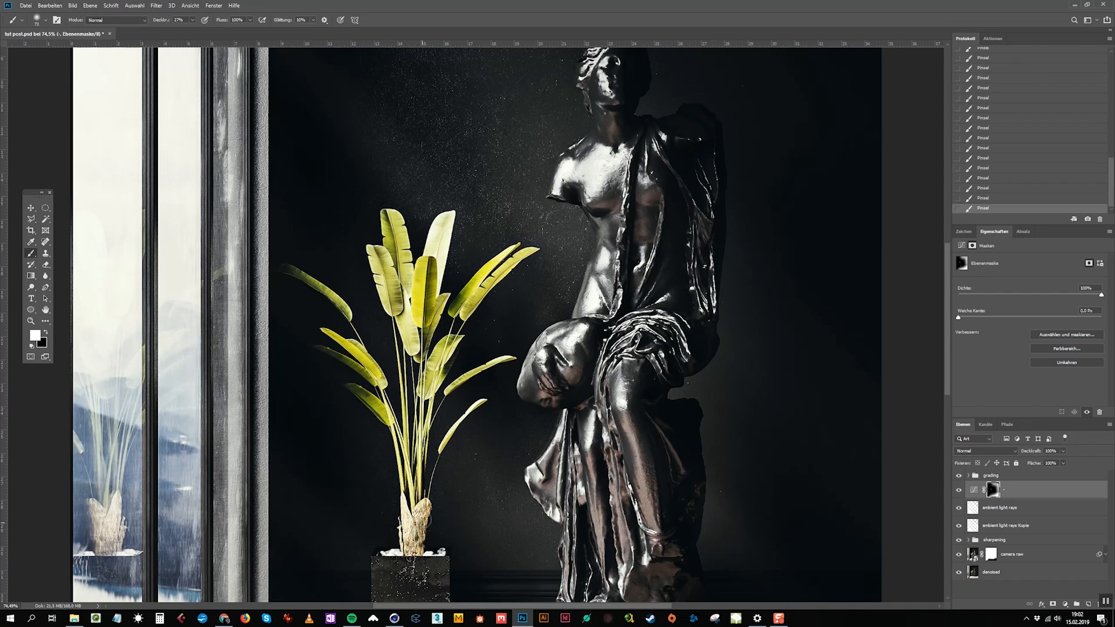
scroll(433, 523, down, 3)
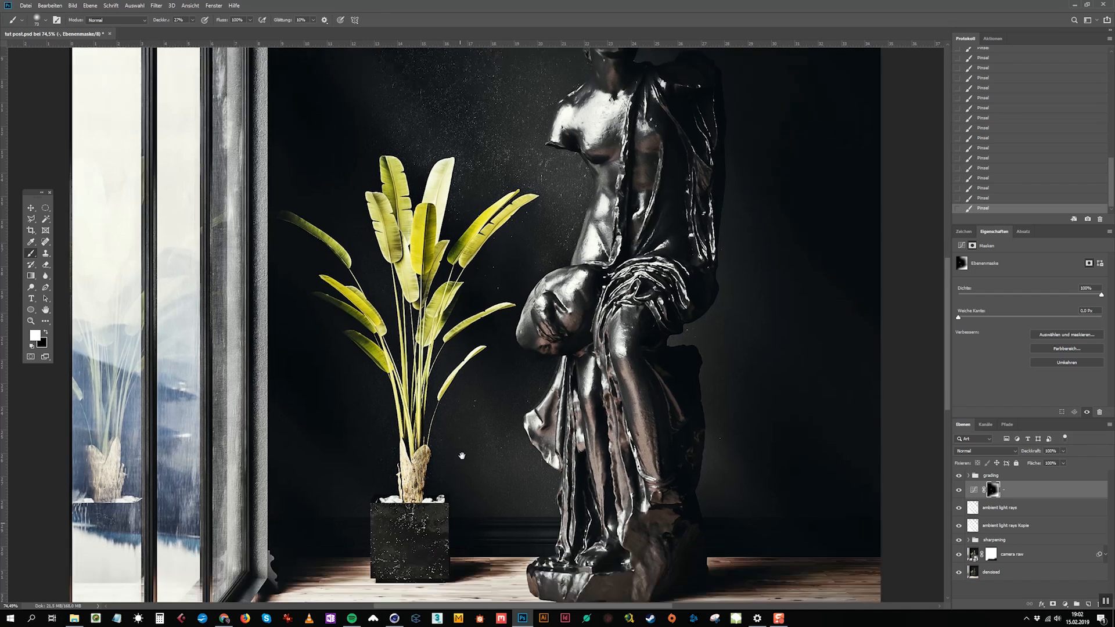
right_click(464, 430)
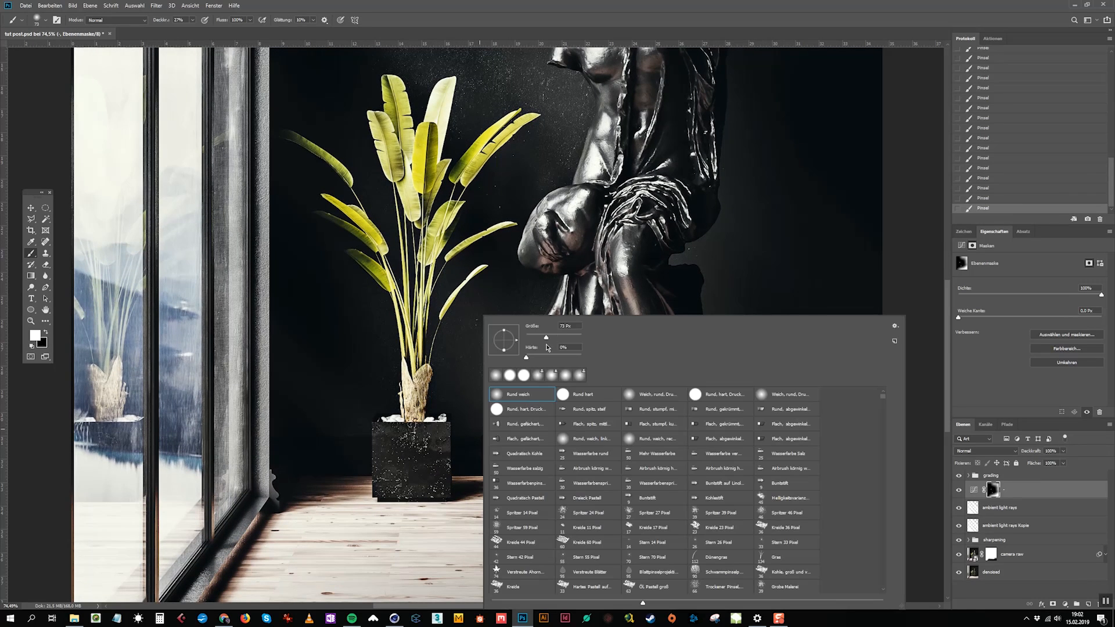
click(447, 433)
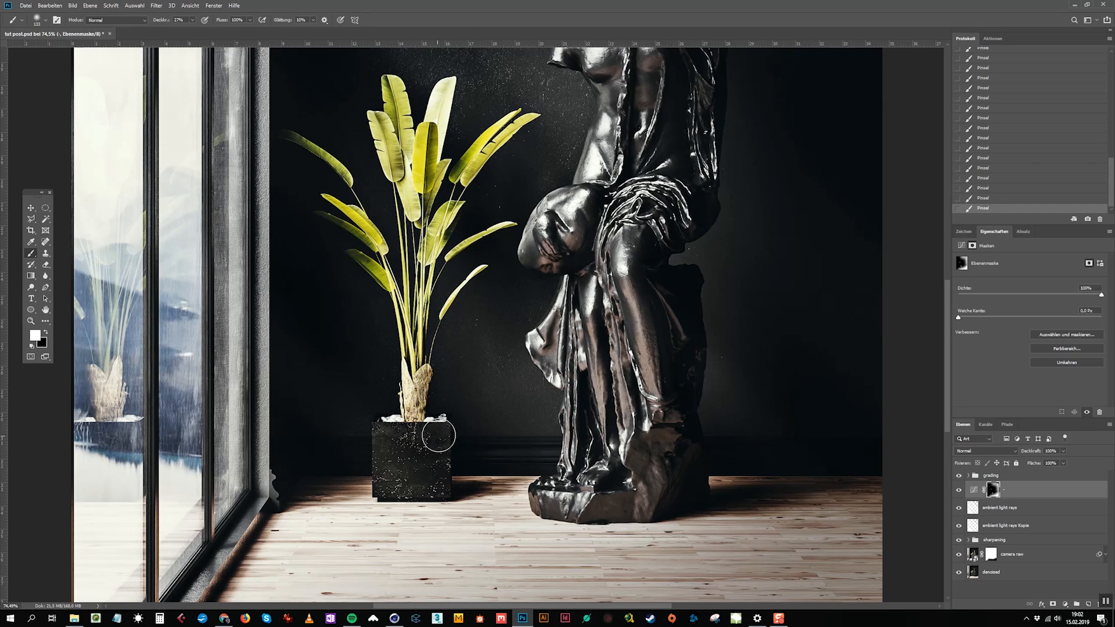
right_click(515, 293)
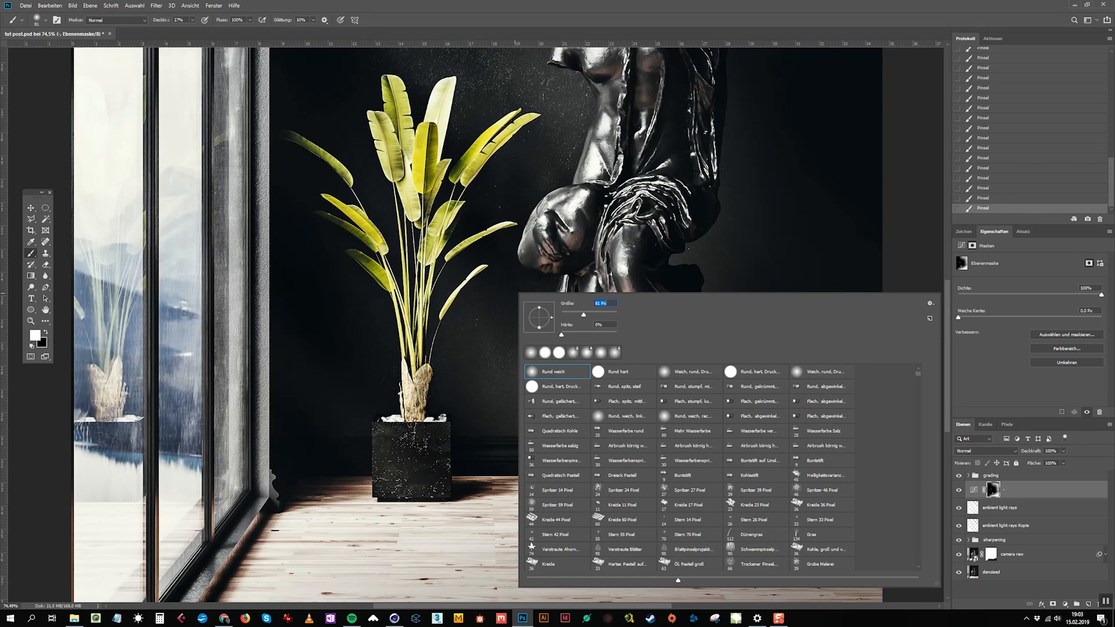
key(Return)
mouse_move(429, 371)
mouse_down()
mouse_move(426, 410)
mouse_move(442, 418)
mouse_up()
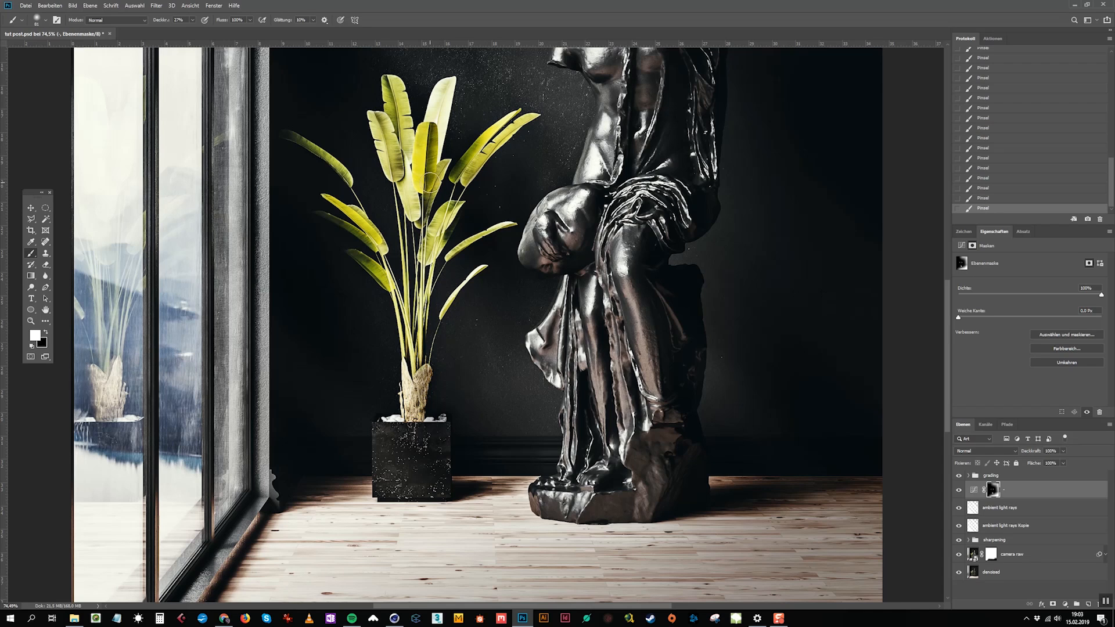
Step: Resize the soft brush and paint white on the "-" mask over the plant's upper central leaves
right_click(471, 151)
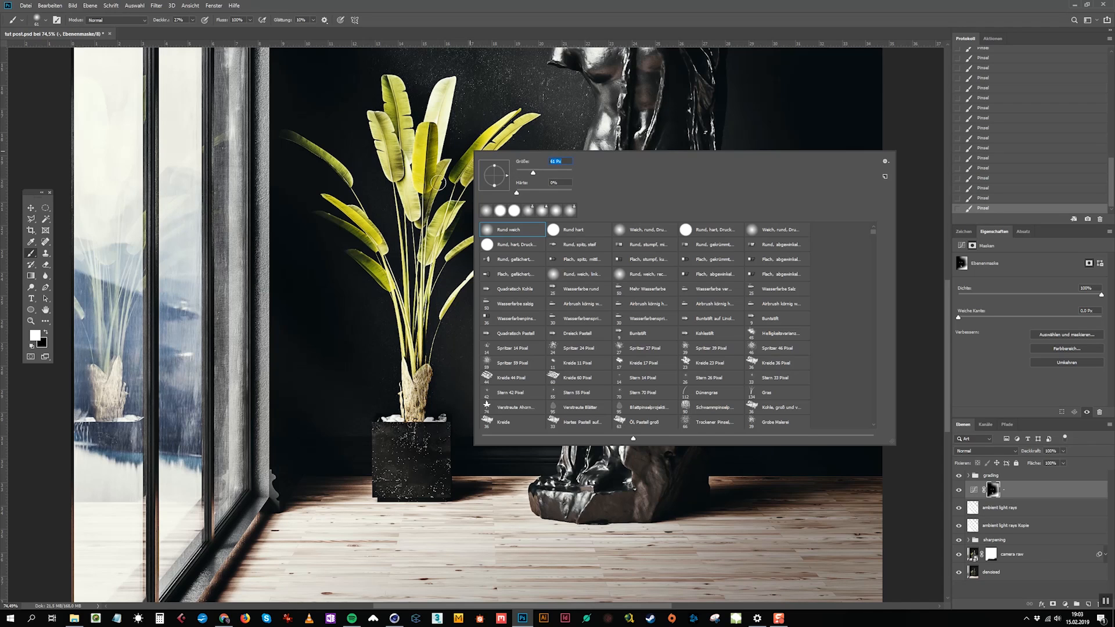
key(Return)
mouse_move(399, 174)
mouse_down()
mouse_move(389, 129)
mouse_move(414, 147)
mouse_up()
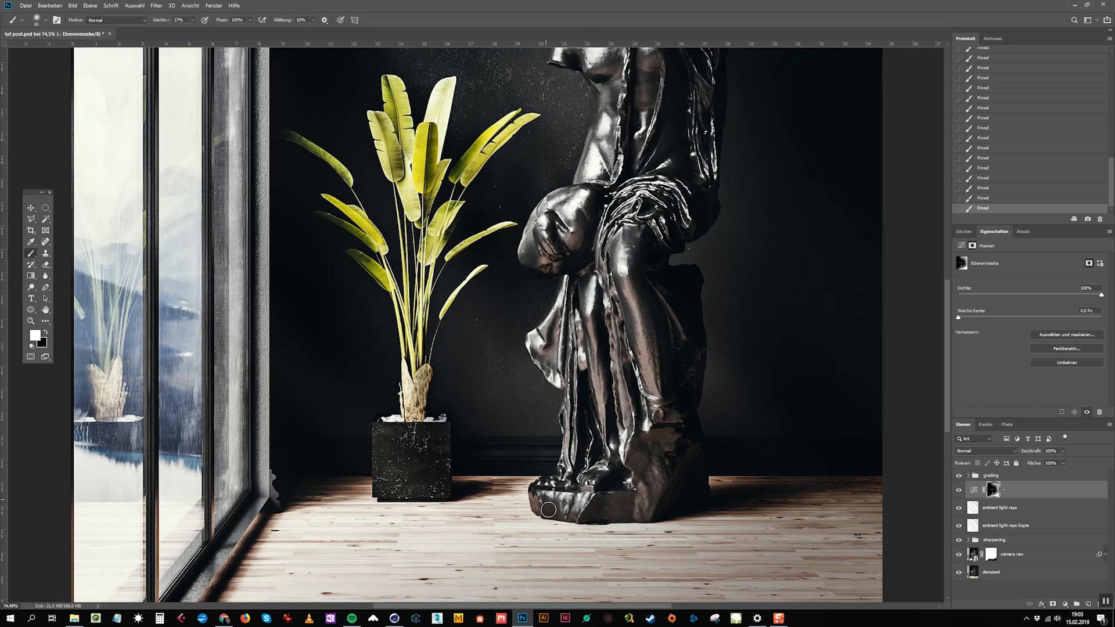
Step: Examine the statue and plant, comparing the image with and without the "-" Curves layer
drag(668, 285, 625, 410)
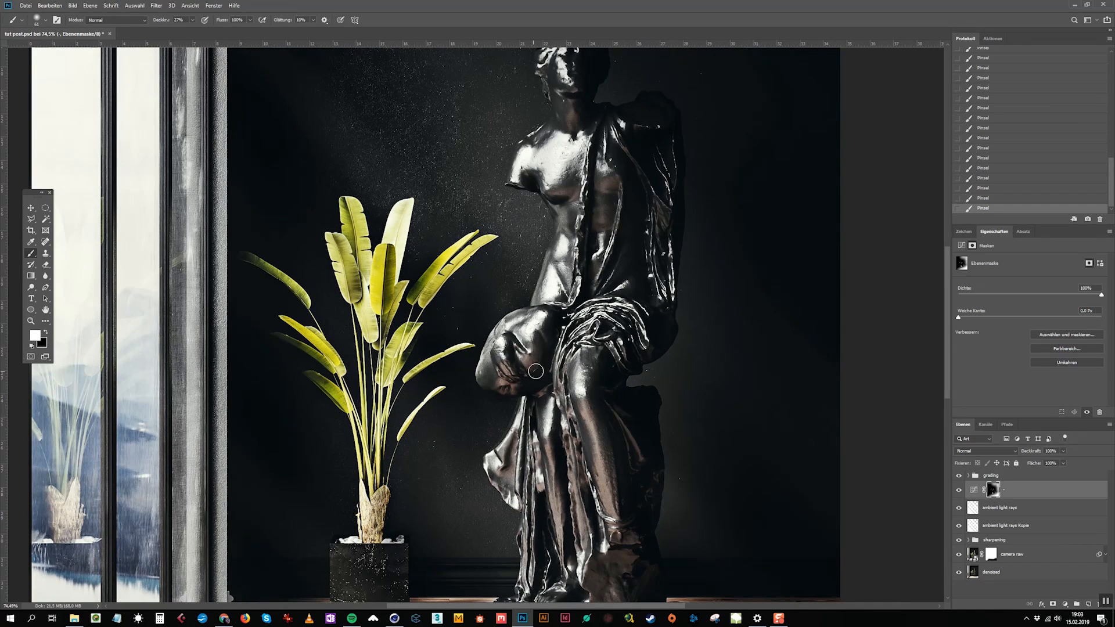
drag(608, 197, 512, 305)
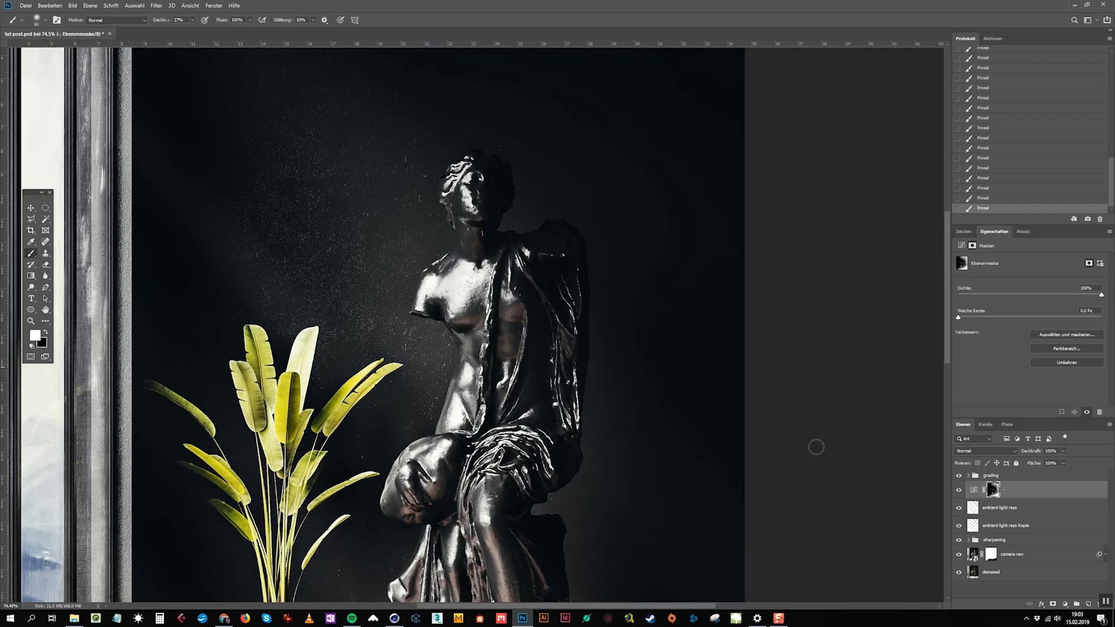
scroll(755, 453, down, 5)
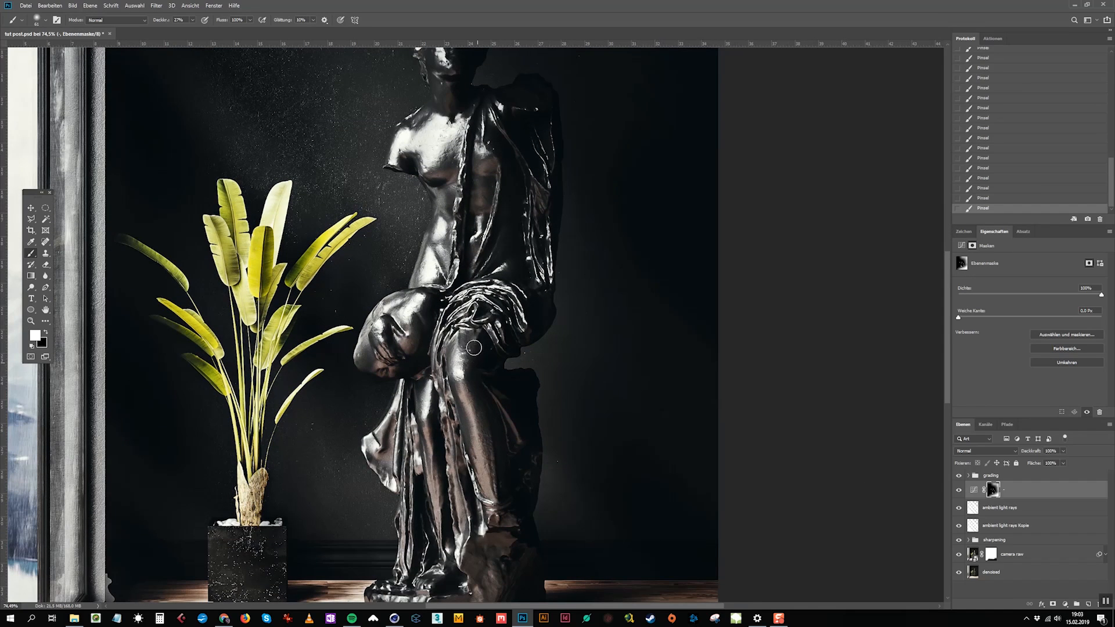
click(960, 490)
click(960, 490)
click(958, 491)
click(959, 491)
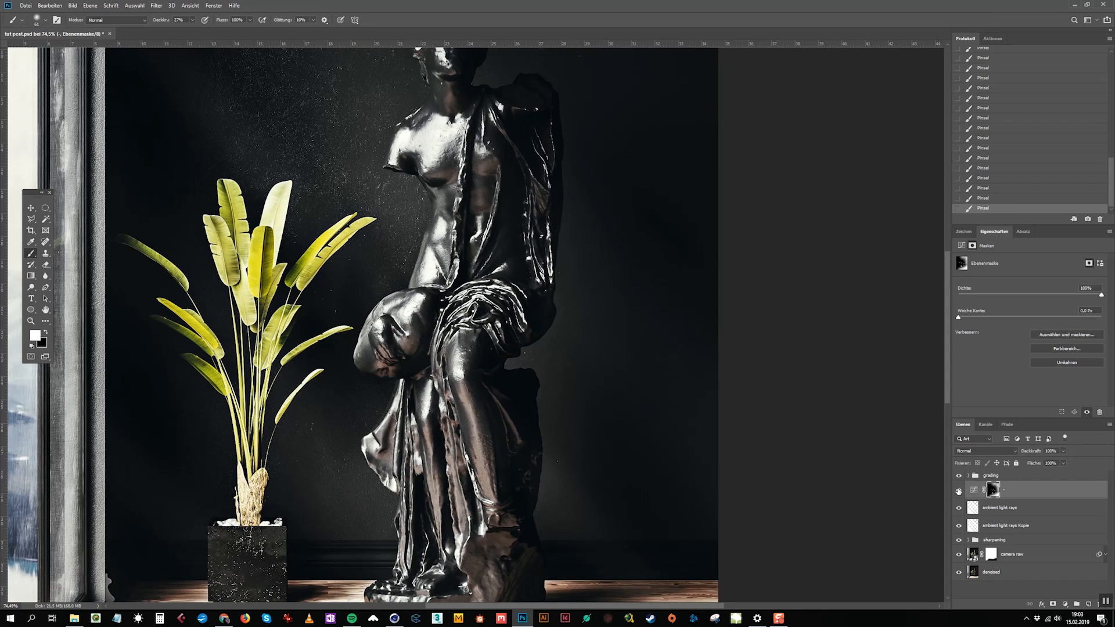
Step: Add a Curves adjustment above the "-" layer that raises the midtones and black point and slightly lowers the white point
click(1066, 605)
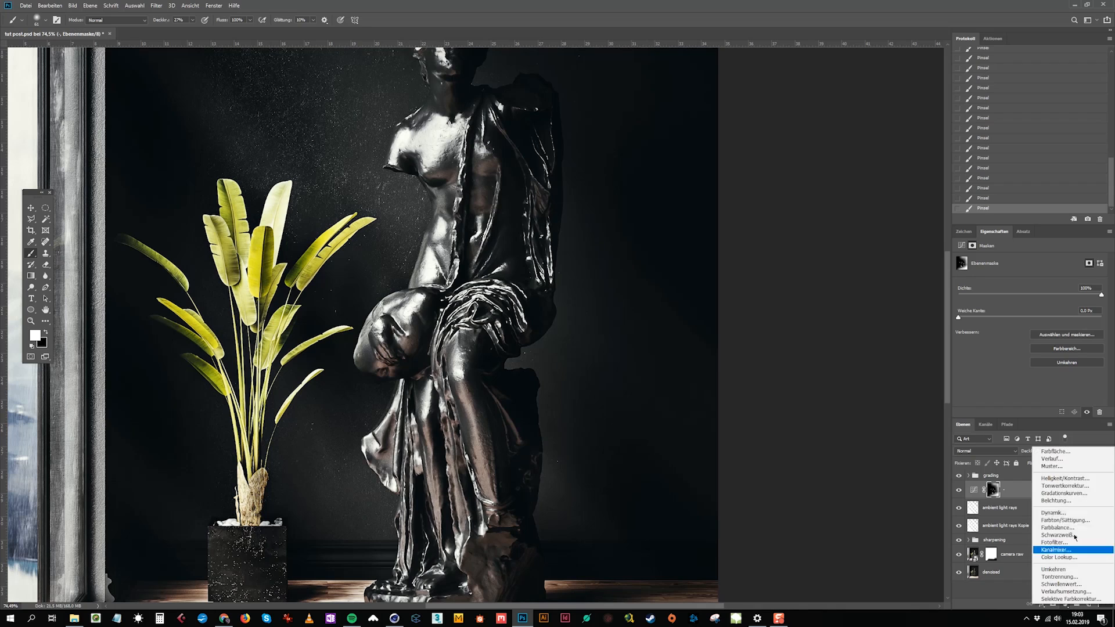
click(1077, 498)
drag(1039, 336, 1029, 320)
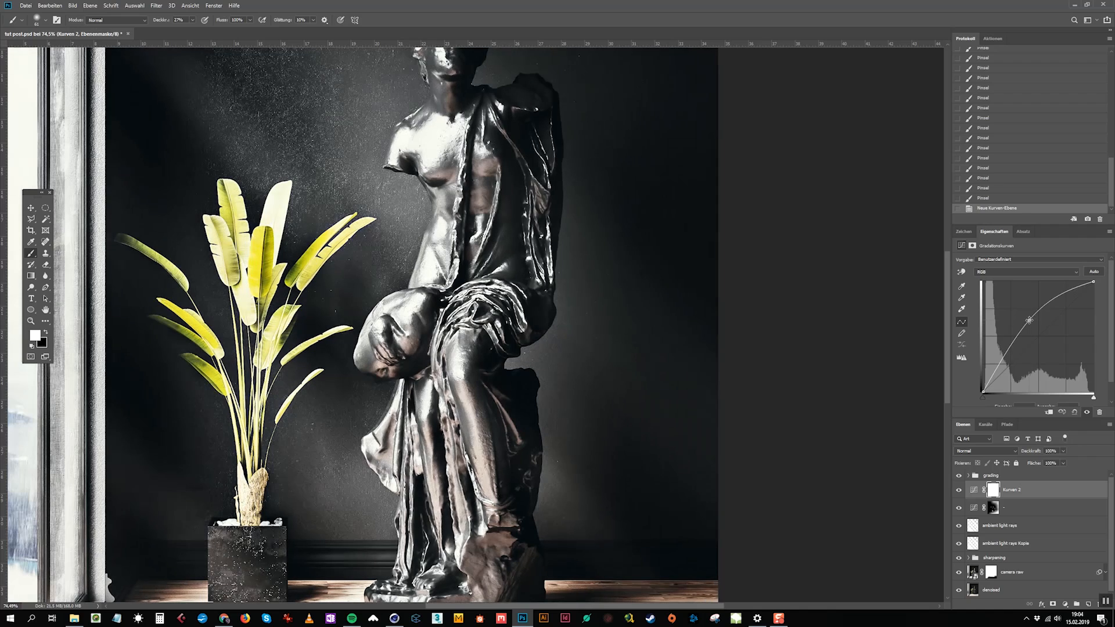
drag(1091, 283, 1093, 288)
drag(982, 393, 982, 383)
drag(1028, 321, 1033, 318)
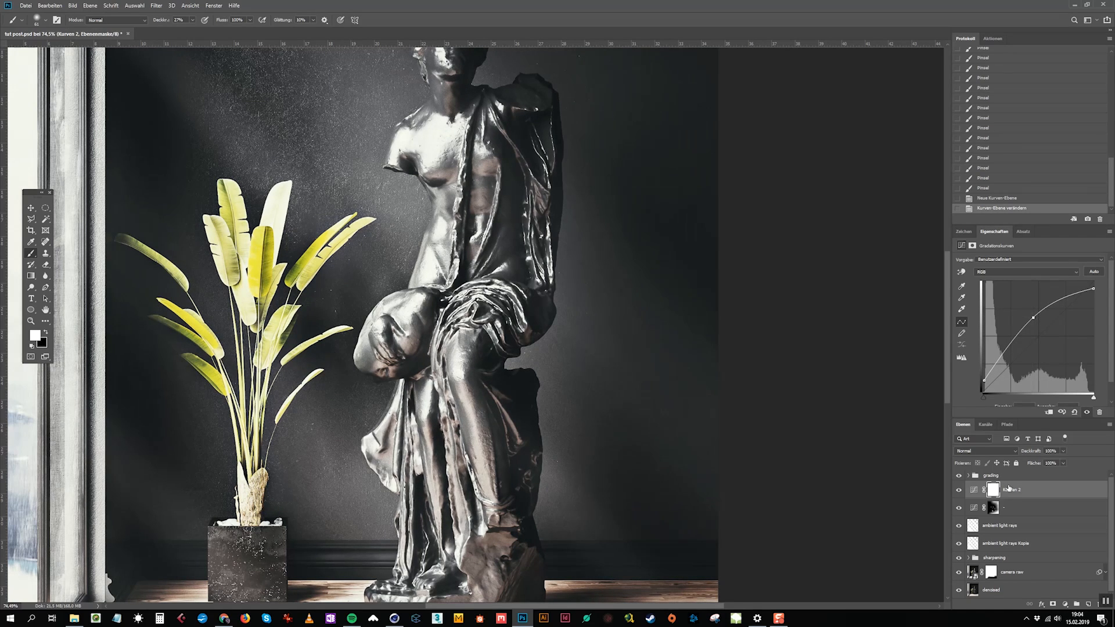
Step: Name the brightening Curves layer "+", fill its entire mask with black and clear the selection
double_click(1011, 489)
key(Return)
click(997, 489)
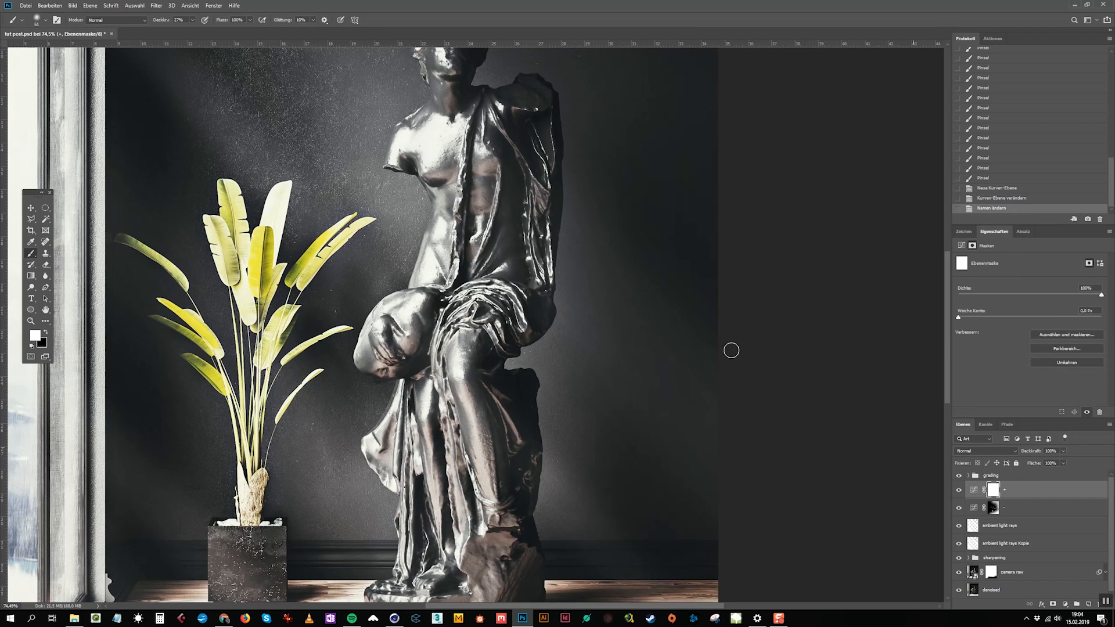
key(Delete)
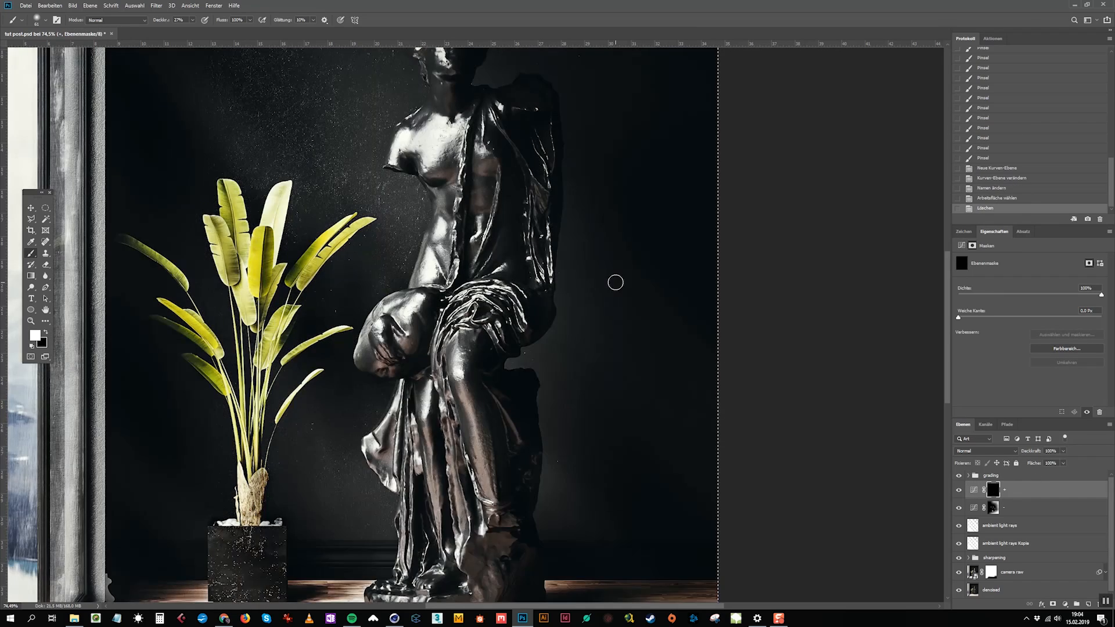
key(ctrl+d)
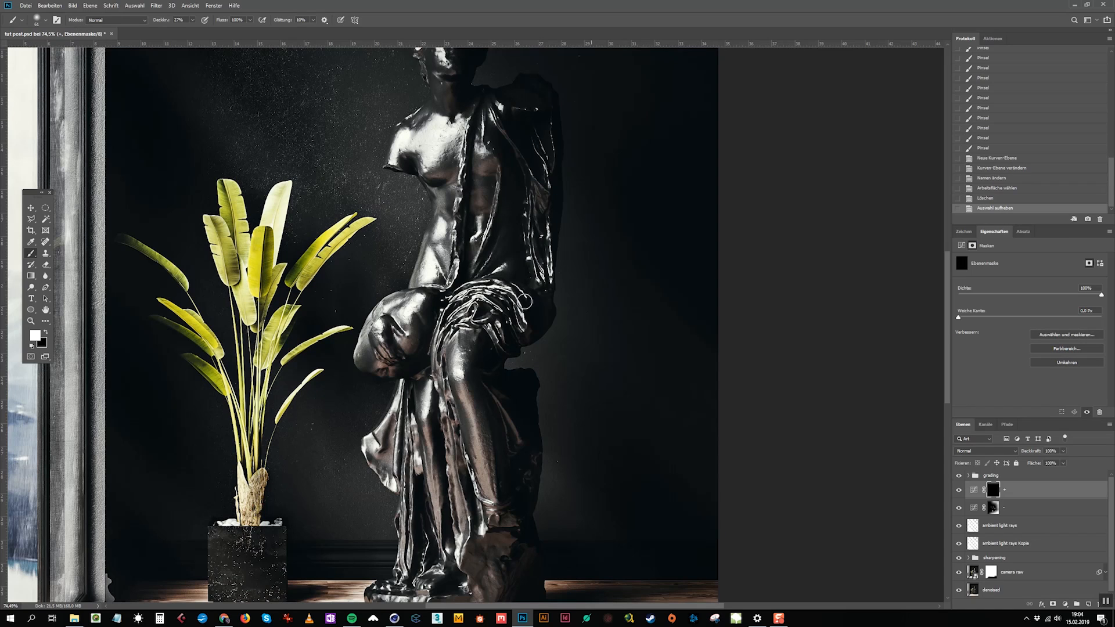
Step: Enlarge the soft round brush slightly and compare the image with the "+" Curves layer off and on
alt+scroll(475, 313, down, 1)
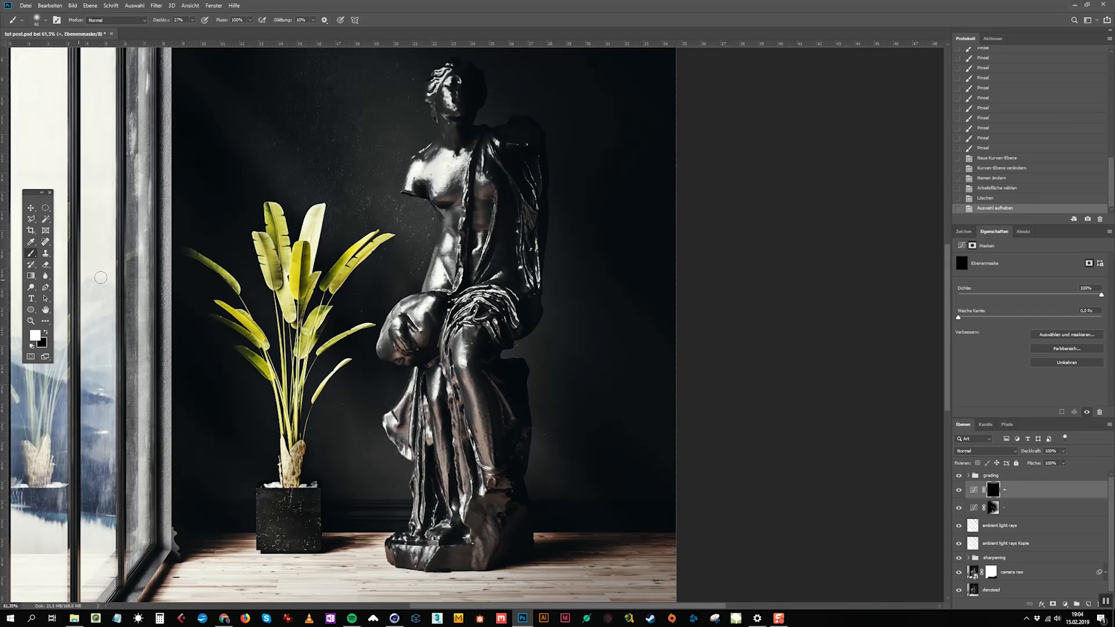
right_click(366, 276)
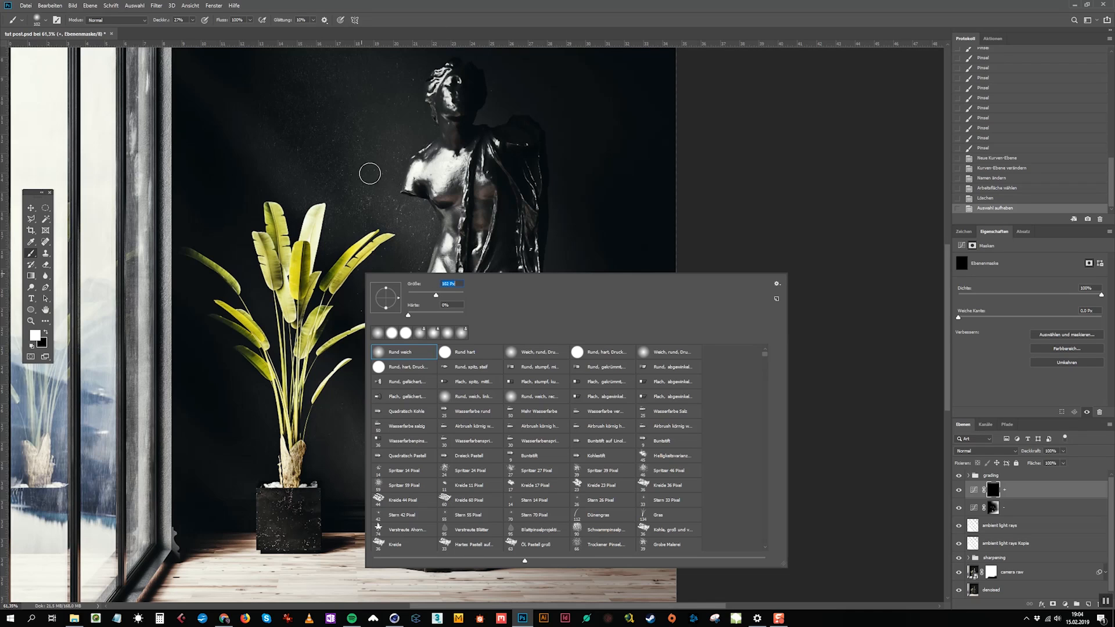
key(Return)
click(958, 491)
click(958, 491)
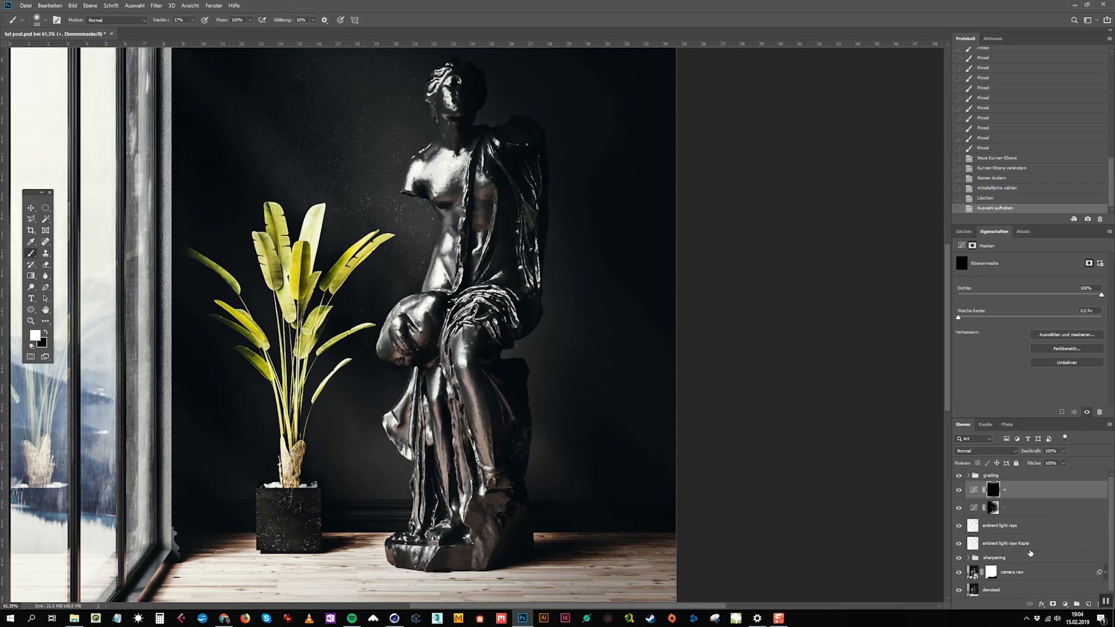
click(1028, 530)
click(1065, 604)
click(1071, 502)
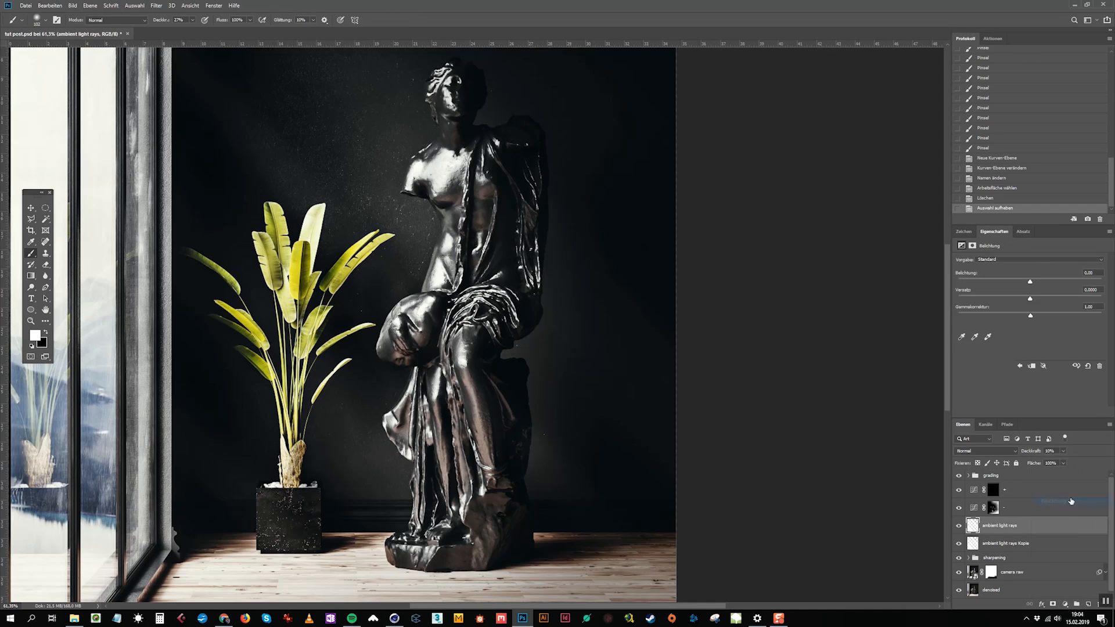
click(1071, 498)
key(ctrl+z)
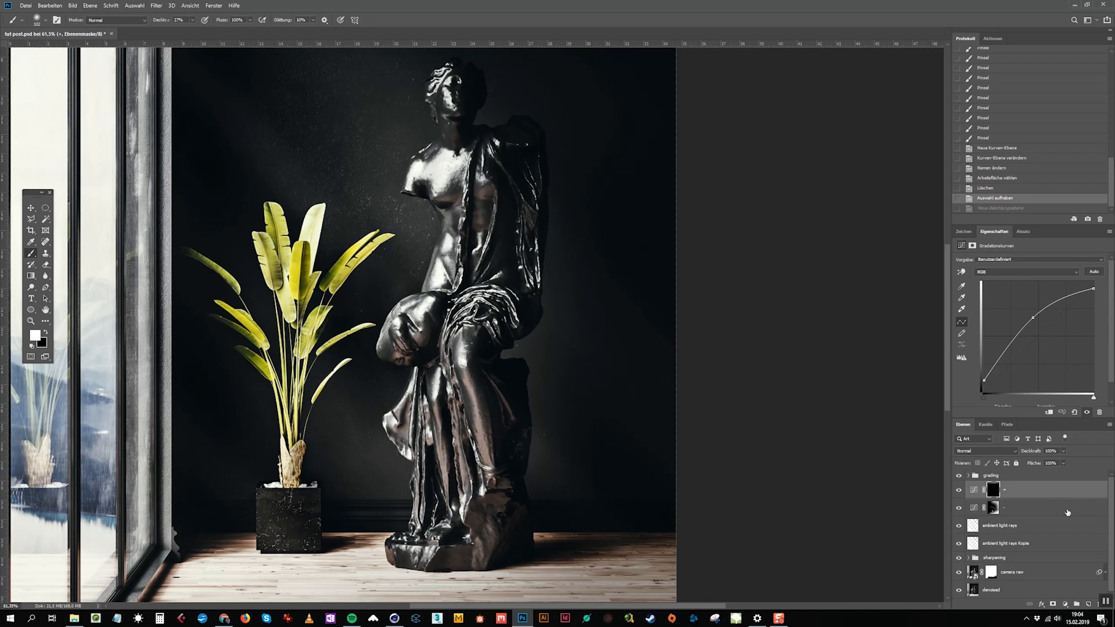
Step: Add a Curves adjustment directly above the "ambient light rays" layer and pull its midtones slightly below the diagonal
click(1027, 532)
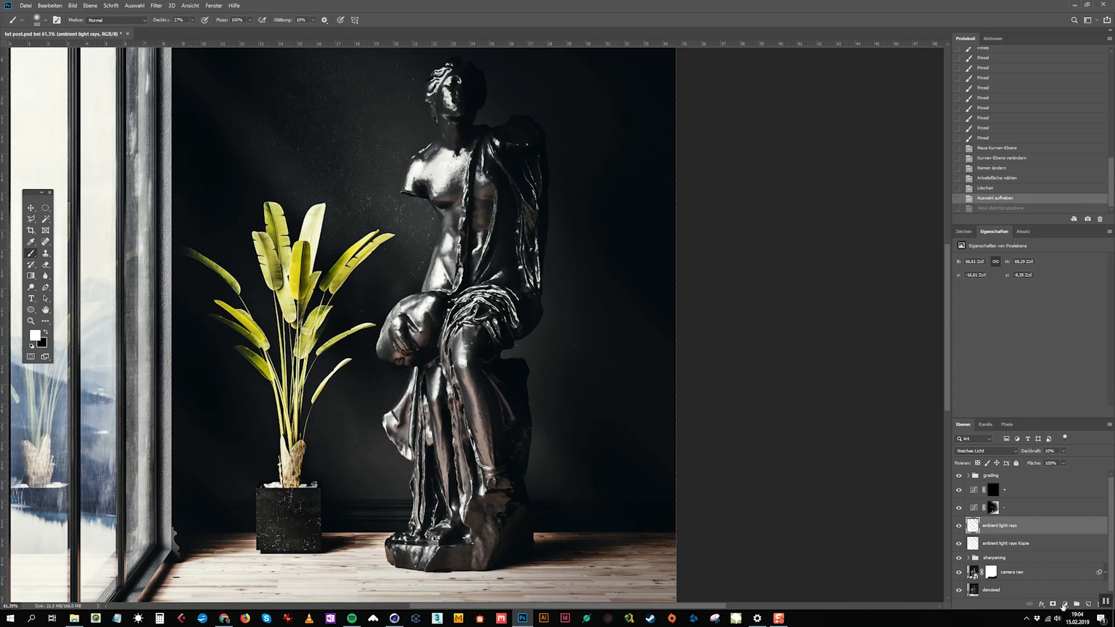
click(1065, 604)
click(1064, 493)
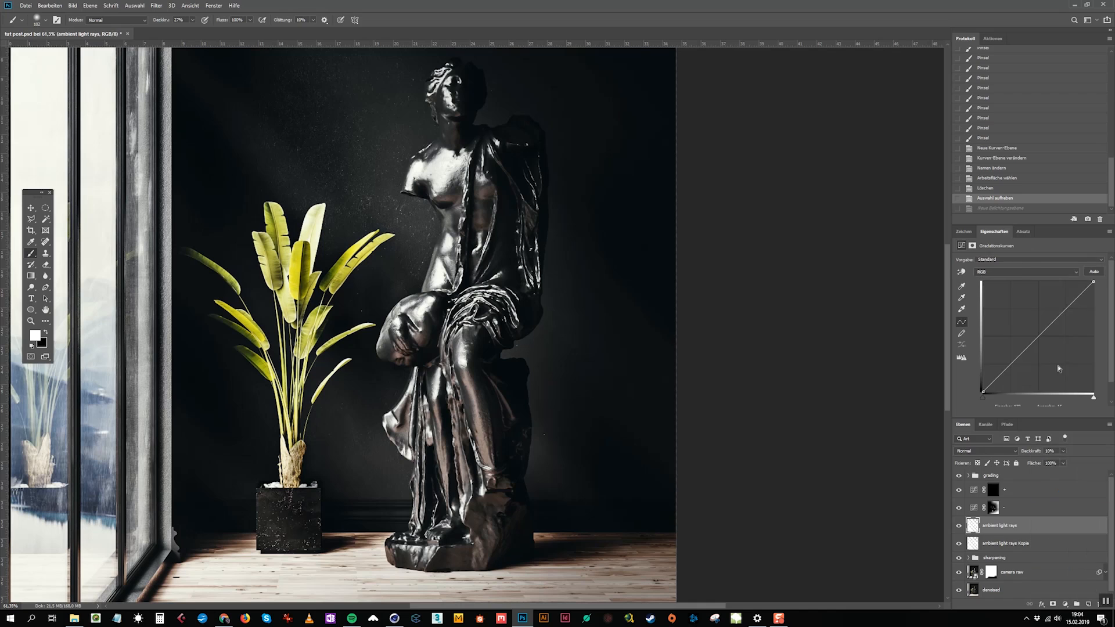
drag(1036, 346, 1037, 344)
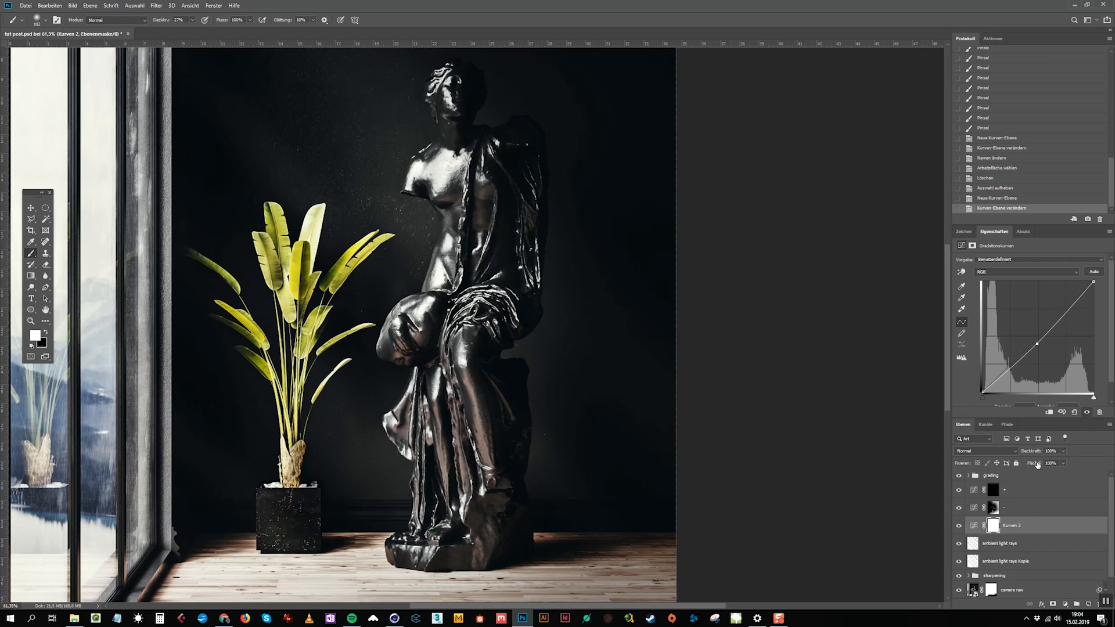
Step: Paint white over the plant pot's front face on the "+" Curves layer's mask to brighten it
click(994, 491)
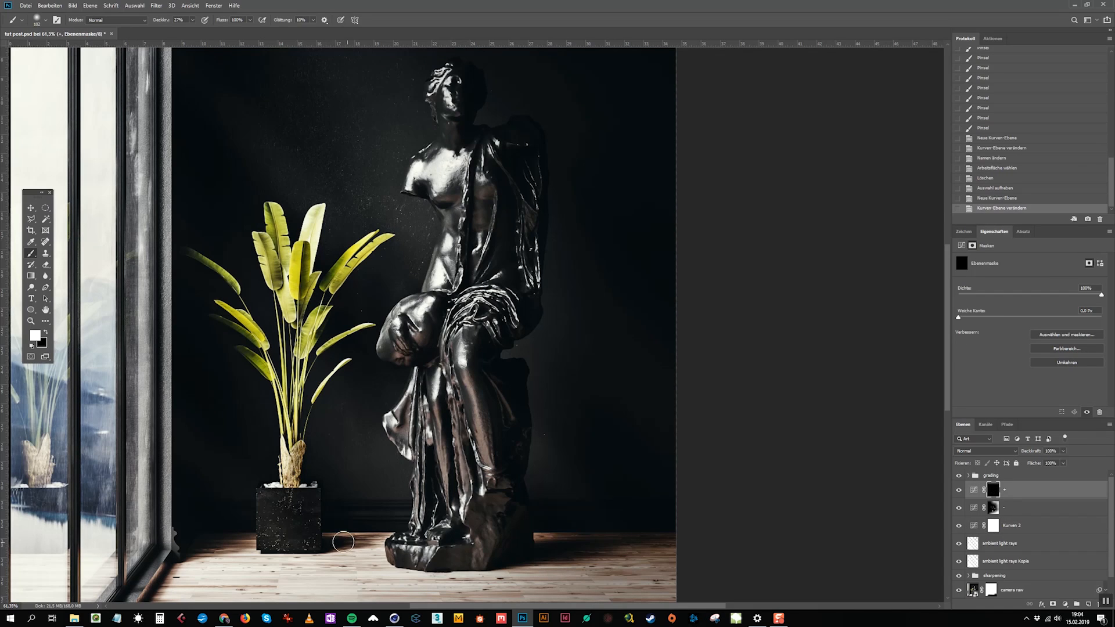
alt+scroll(296, 537, up, 5)
click(217, 440)
click(225, 439)
click(229, 444)
click(230, 460)
click(231, 478)
click(234, 494)
click(236, 510)
click(259, 472)
click(262, 443)
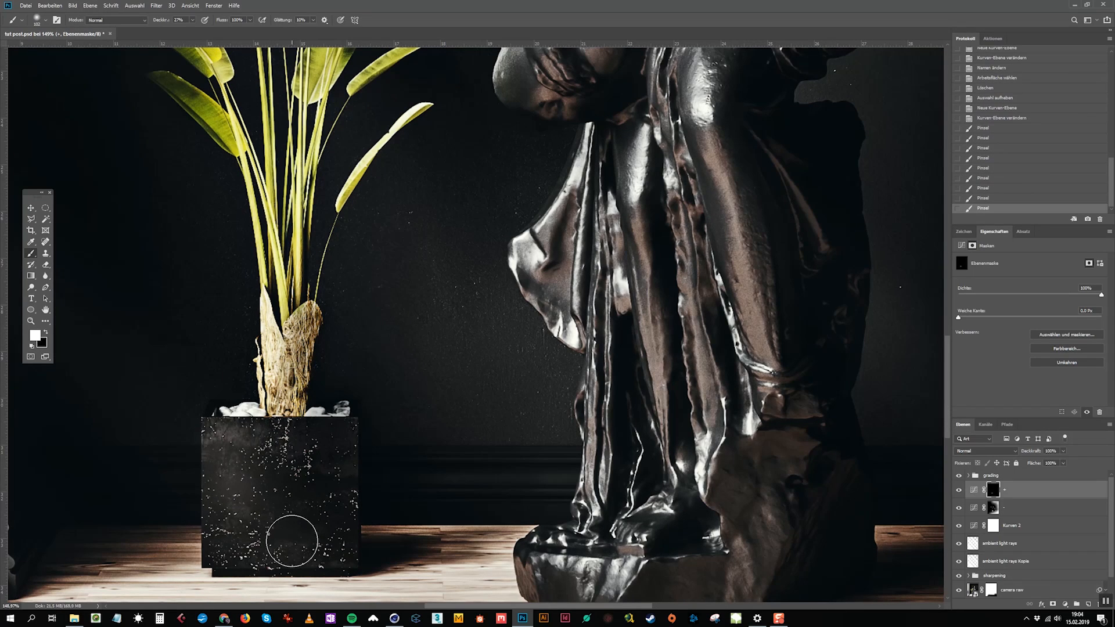
click(281, 450)
drag(253, 436, 235, 435)
click(232, 437)
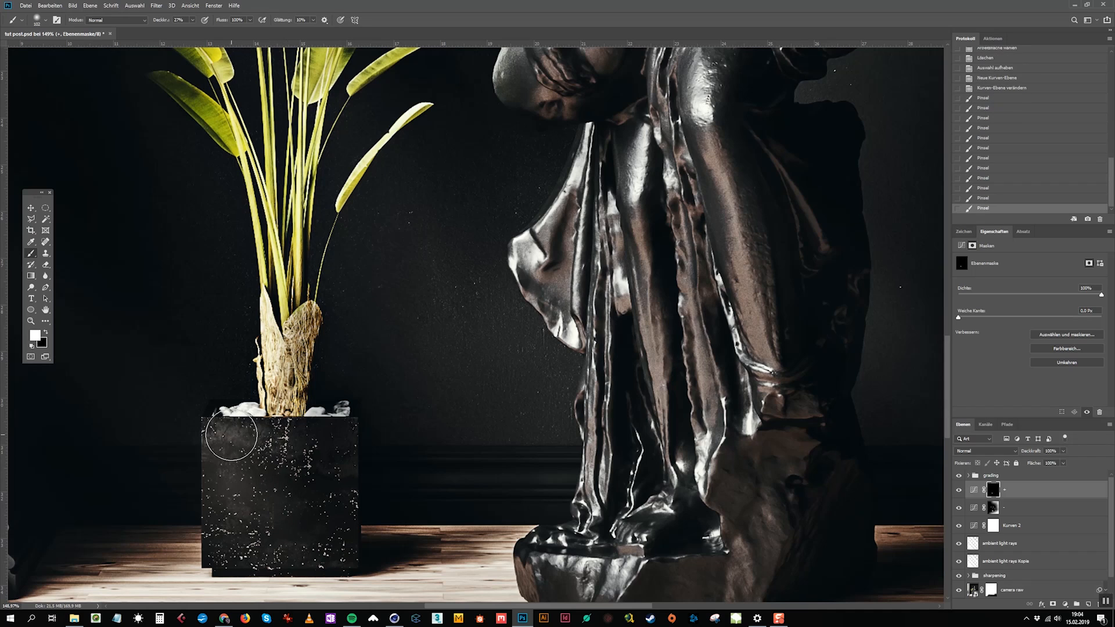
click(268, 483)
click(260, 497)
click(244, 528)
click(235, 546)
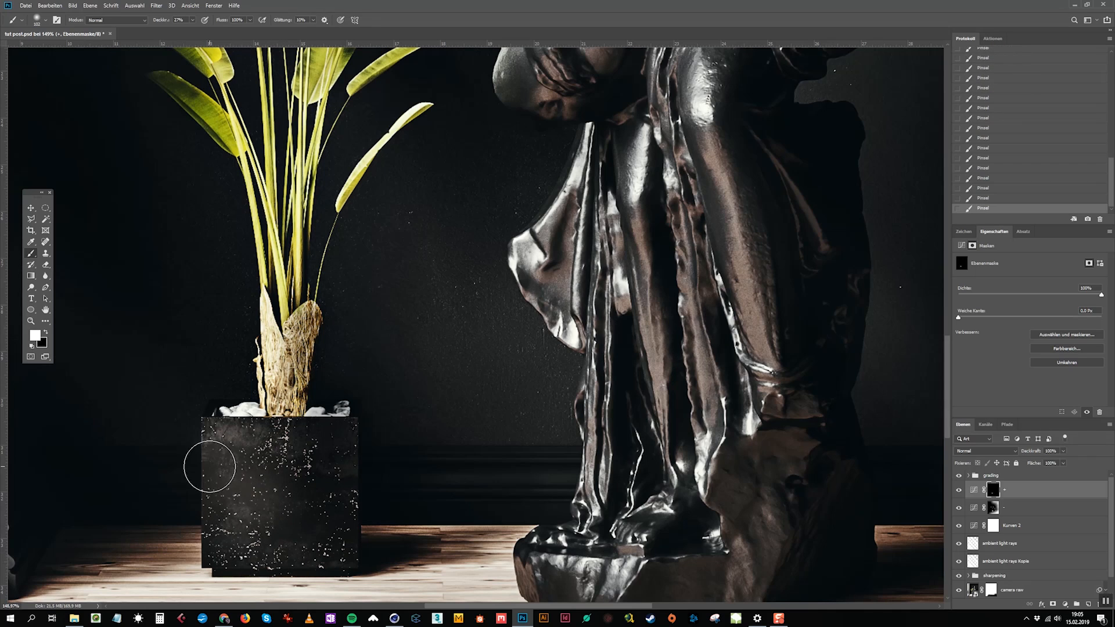
Step: Outline the front face of the plant pot with the Polygonal Lasso
click(31, 219)
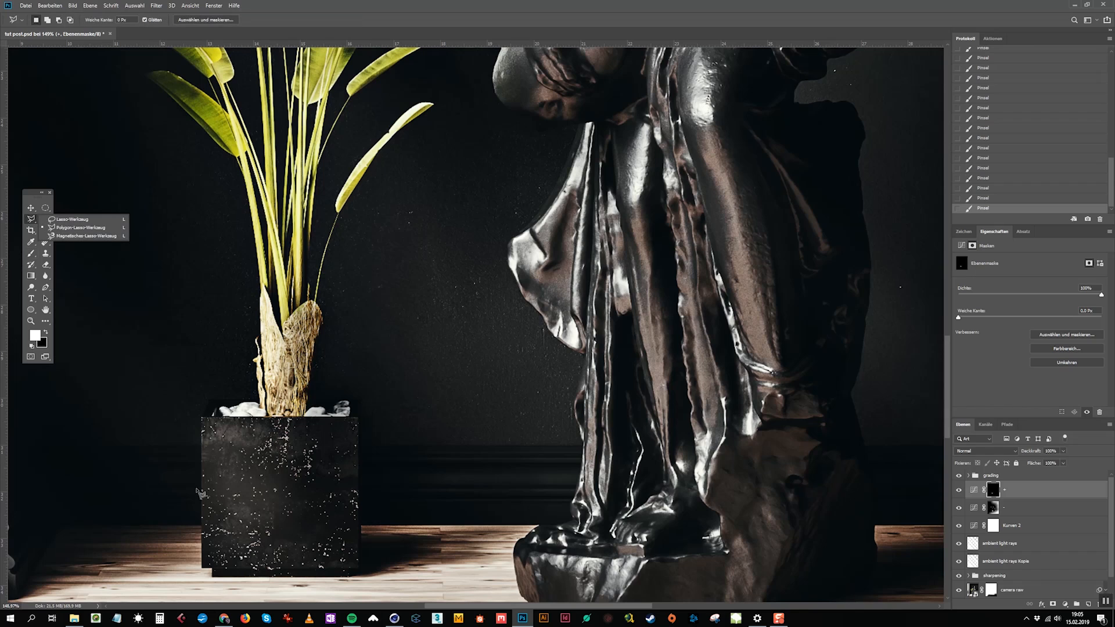
click(202, 571)
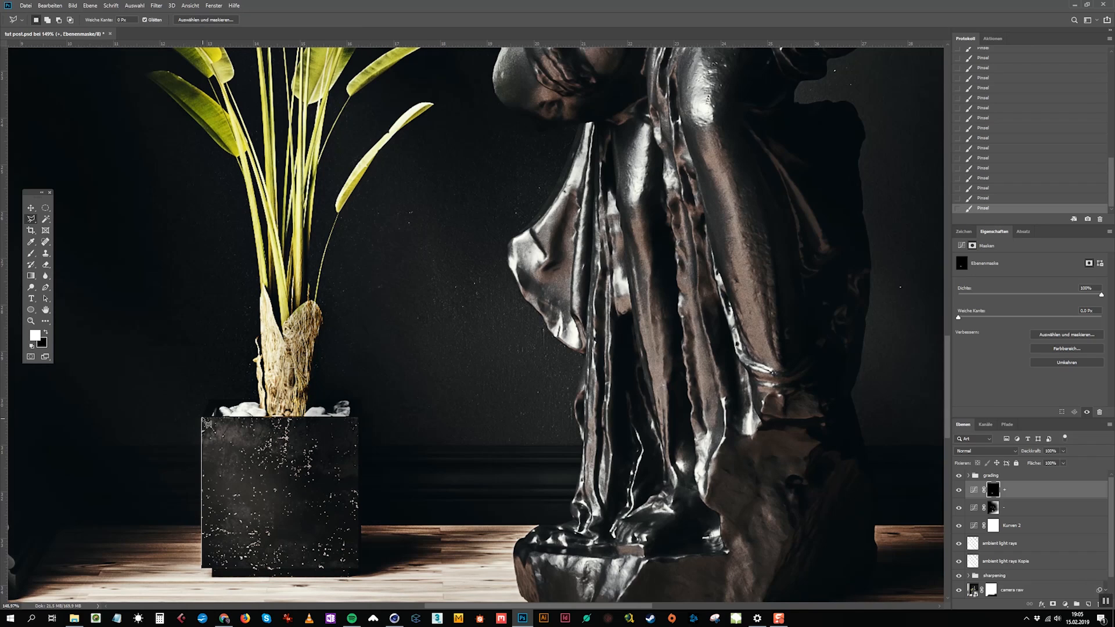
click(203, 418)
click(359, 567)
double_click(202, 567)
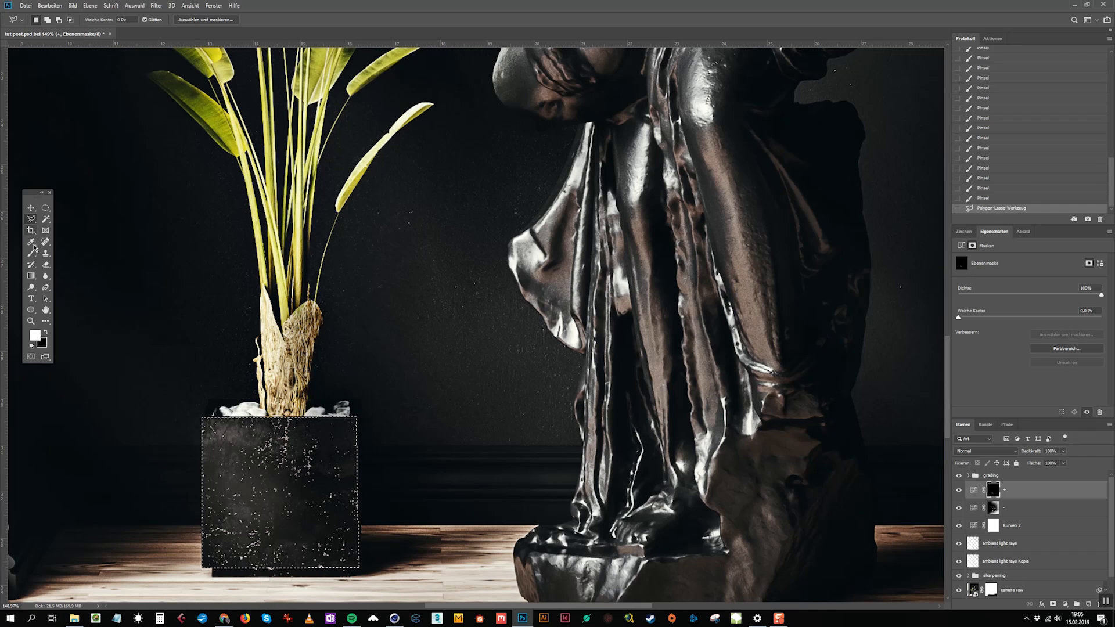
Step: Brush more white onto the "+" mask inside the pot selection, mainly on its upper-left part, and deselect
click(32, 253)
click(212, 453)
click(230, 434)
click(249, 422)
click(216, 476)
click(230, 492)
click(267, 486)
click(316, 441)
click(262, 536)
click(219, 444)
click(227, 424)
click(207, 453)
click(225, 493)
click(273, 433)
click(294, 467)
key(ctrl+d)
alt+scroll(395, 417, down, 3)
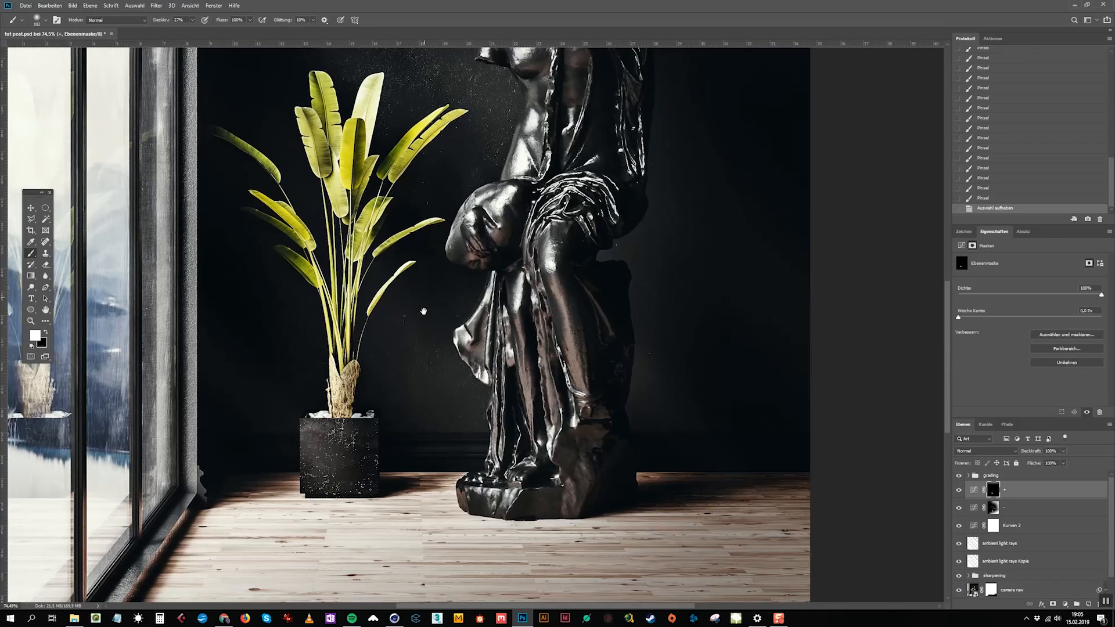
Step: Start a Shadows/Highlights correction on the "camera raw" layer with 10% amount and 13% tone for the shadows
scroll(424, 312, up, 3)
scroll(482, 360, up, 3)
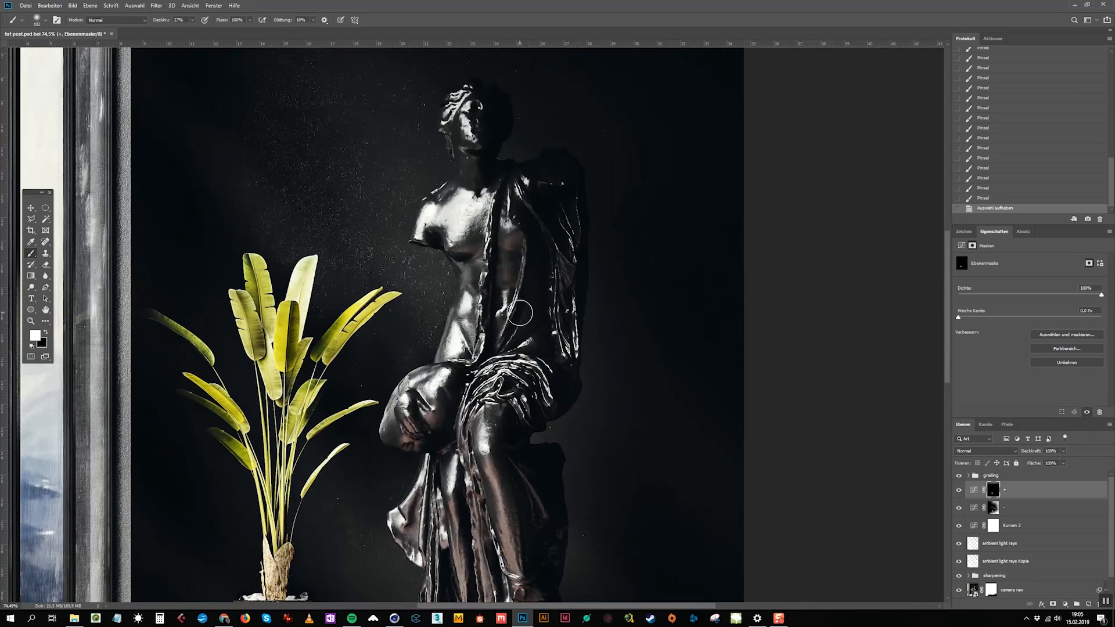
alt+scroll(500, 246, up, 2)
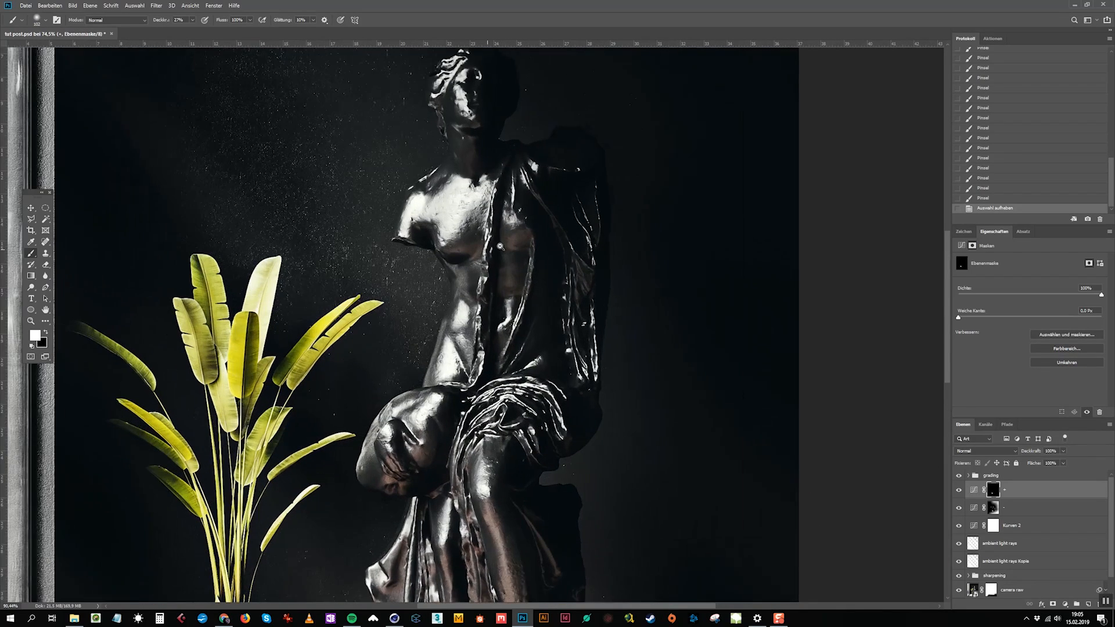
alt+scroll(500, 247, up, 1)
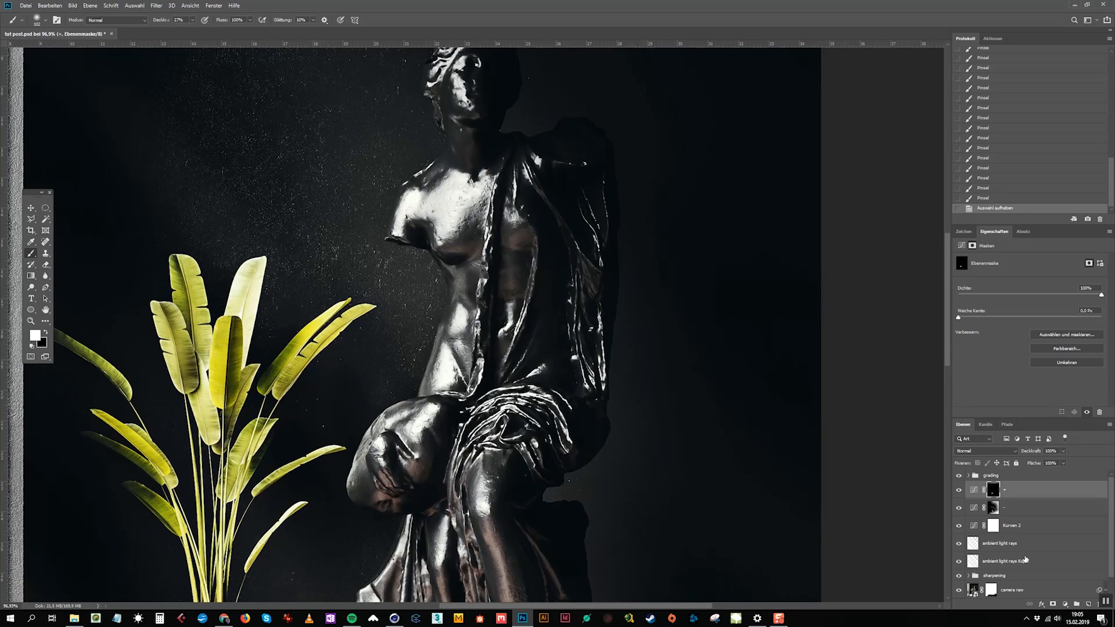
scroll(1026, 559, down, 1)
click(976, 573)
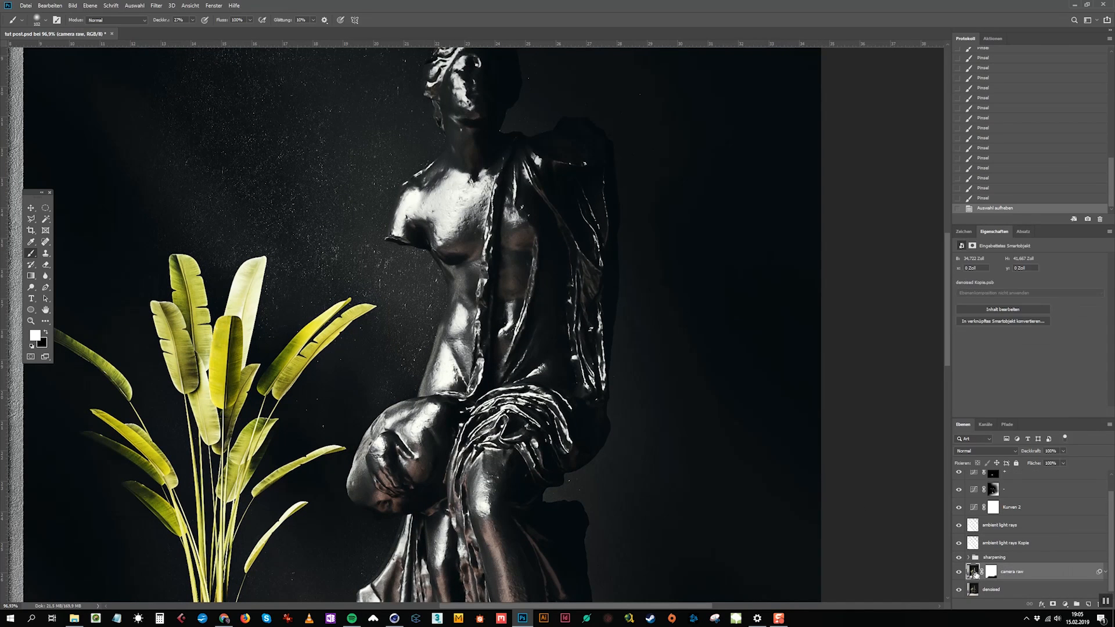
alt+scroll(532, 323, down, 4)
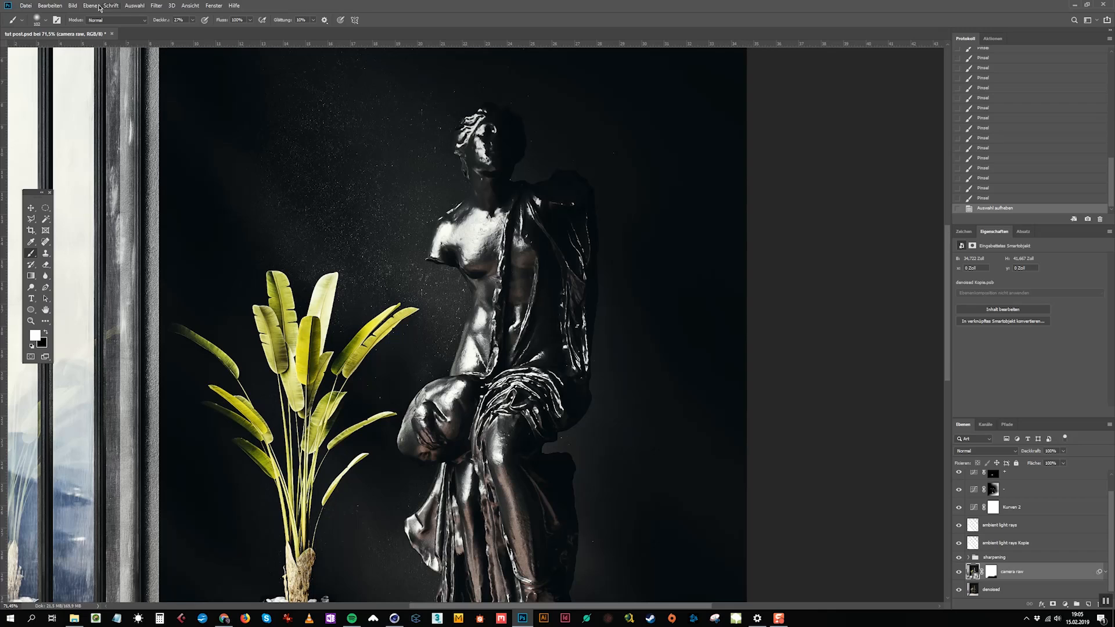
click(73, 6)
mouse_move(139, 29)
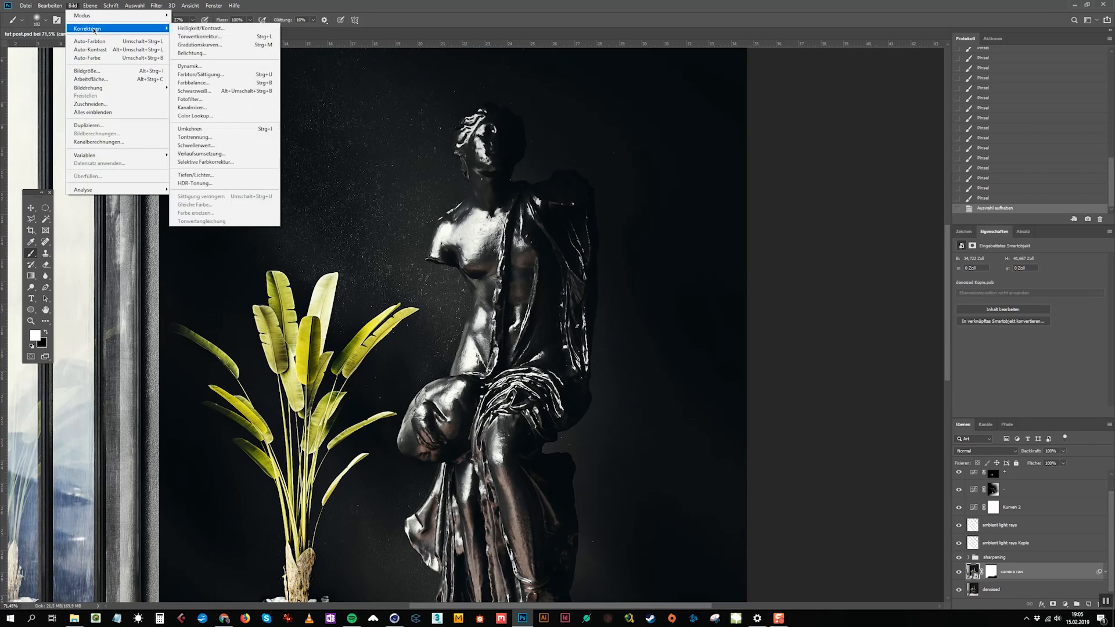
click(227, 175)
drag(558, 124, 682, 193)
click(799, 231)
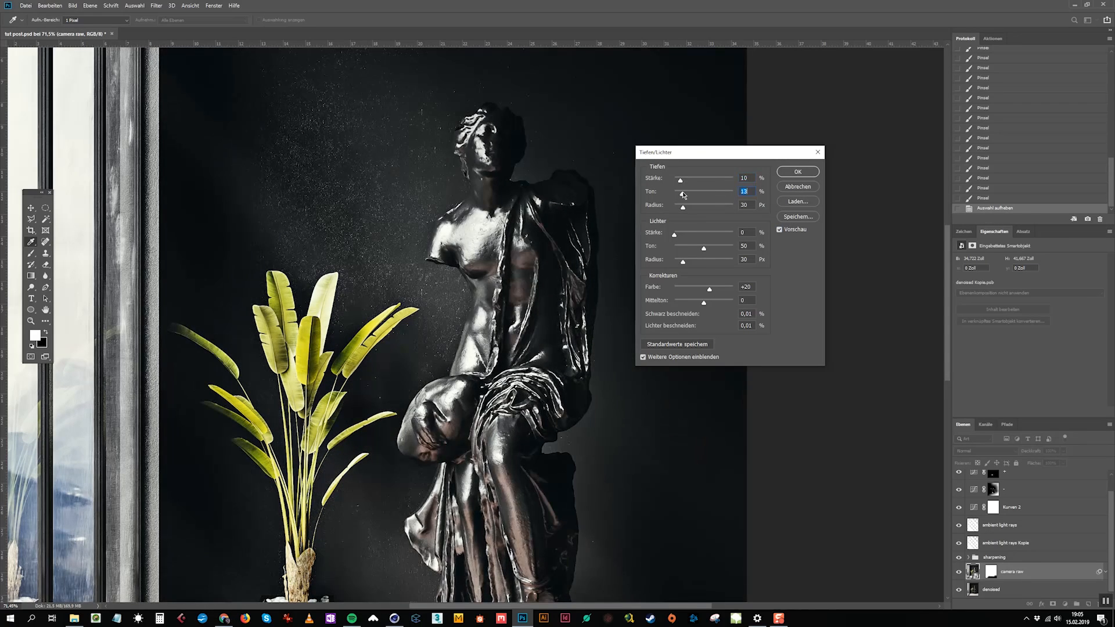
Step: Set the shadows radius to 43 px and the highlights to 45% amount, 27% tone and 24 px radius
click(683, 234)
drag(704, 239, 682, 263)
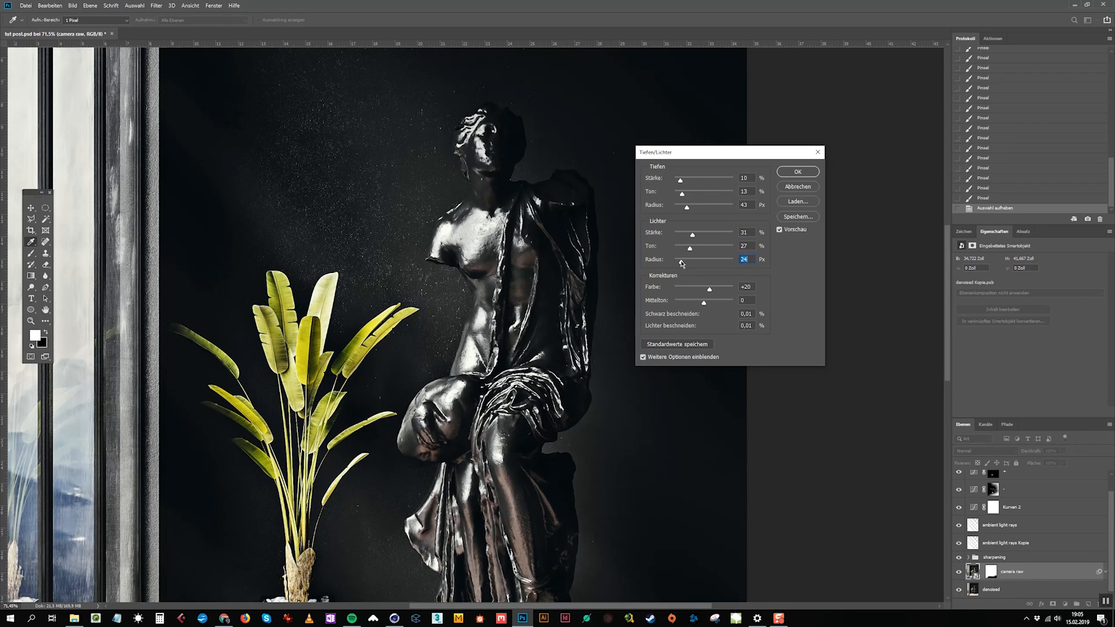
click(804, 231)
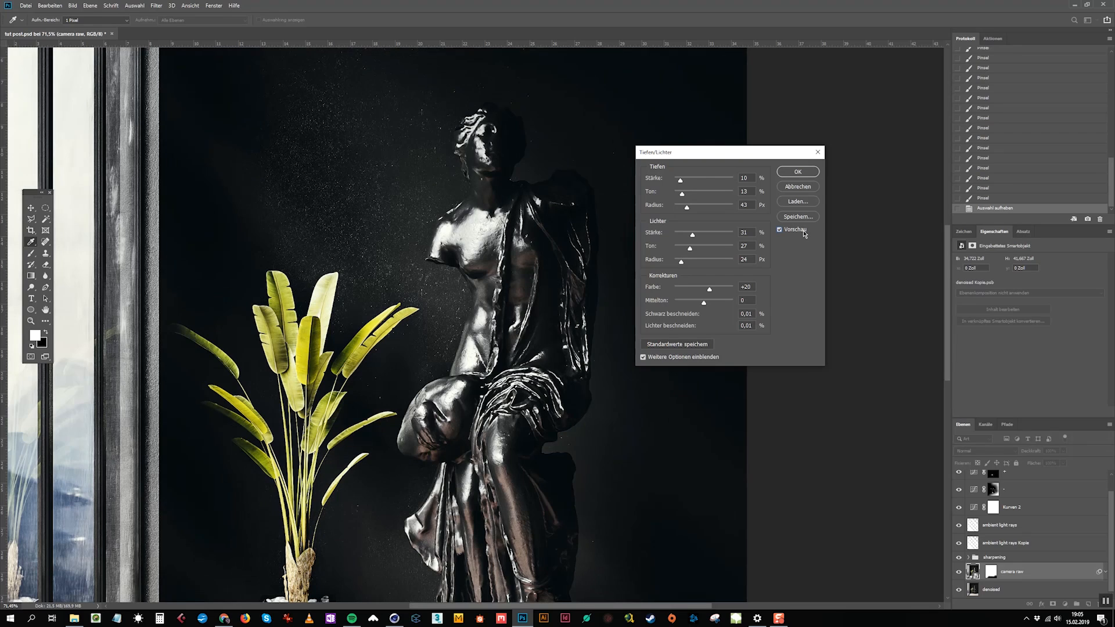
click(804, 231)
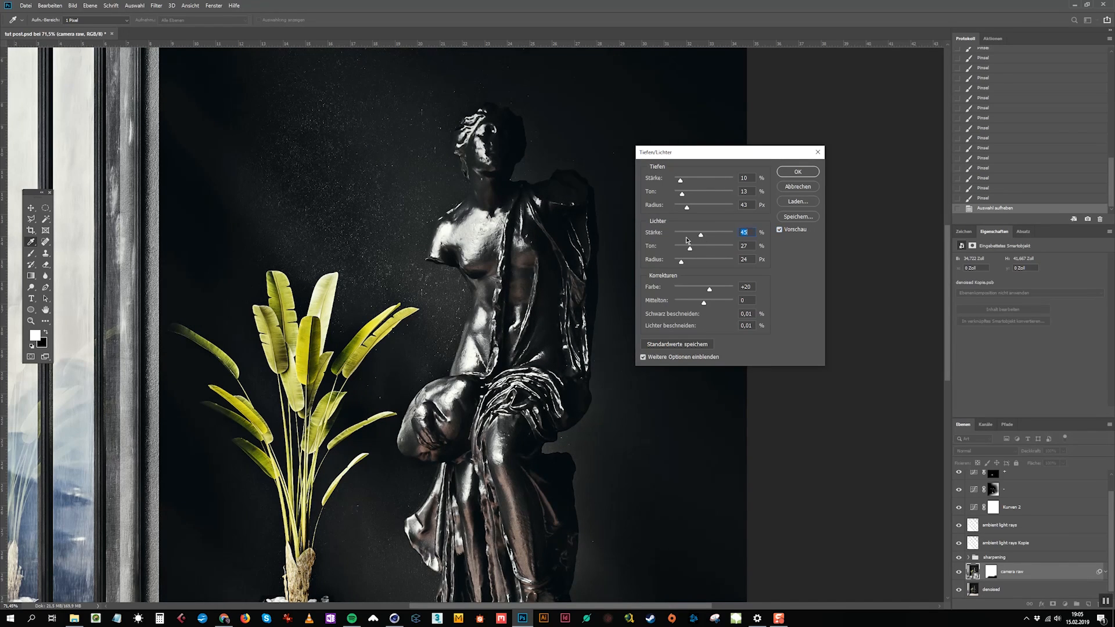
Step: Compare the statue and the whole image with the Shadows/Highlights preview off and on, and apply the correction
alt+scroll(476, 232, up, 5)
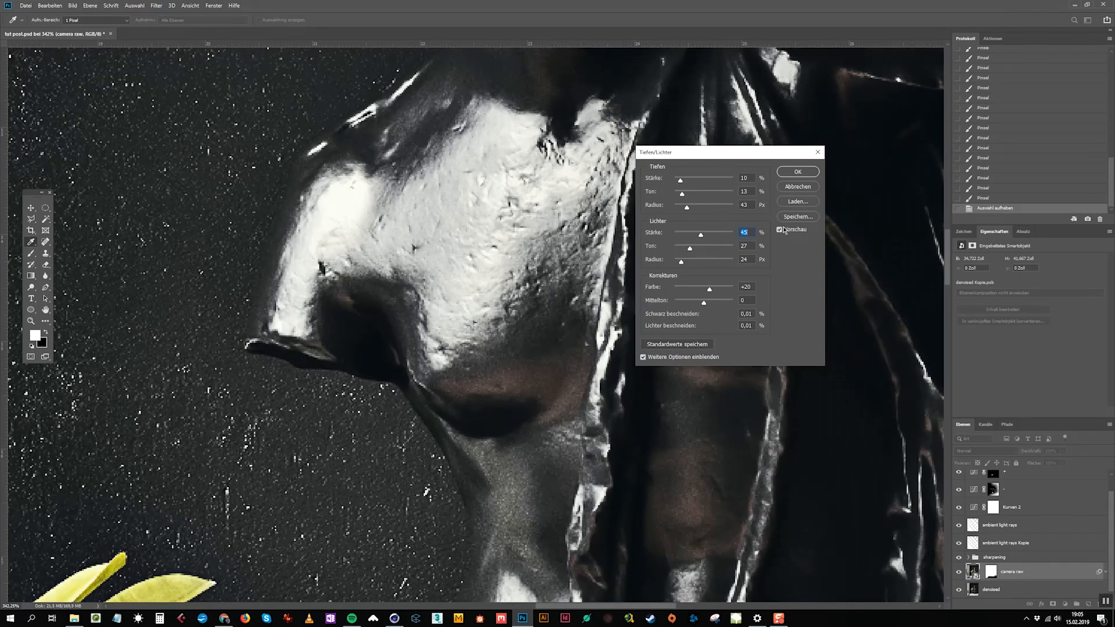
click(796, 232)
click(795, 232)
alt+scroll(396, 283, down, 8)
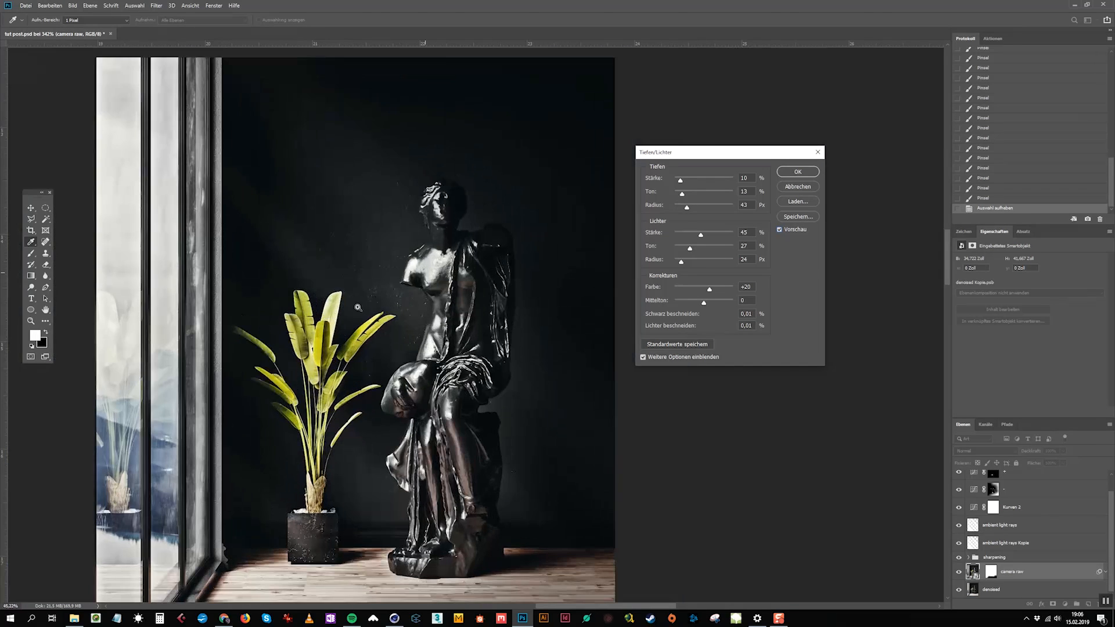
click(796, 231)
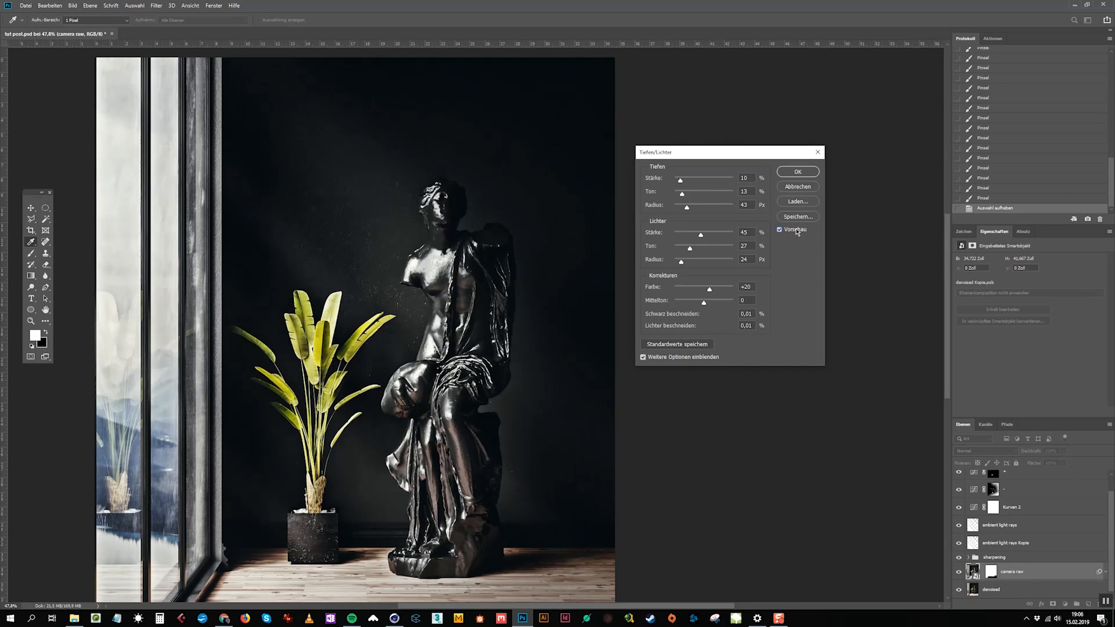
click(796, 230)
click(797, 230)
click(796, 171)
scroll(1014, 503, up, 1)
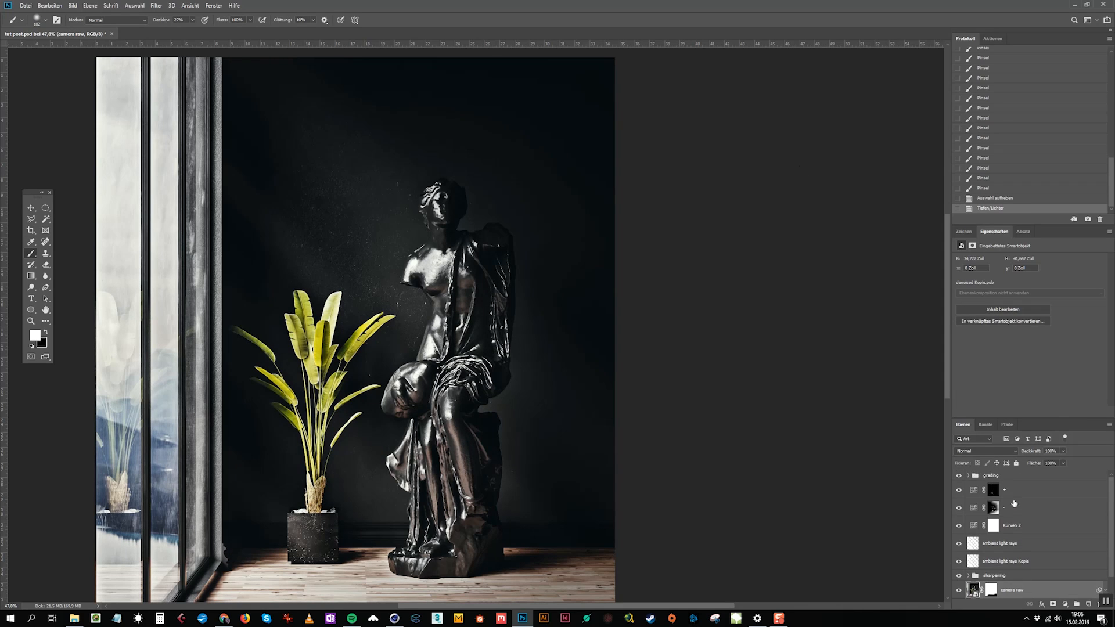
Step: Brighten the statue's chest, neck and face on the "+" layer's mask using a smaller soft round brush
click(993, 489)
alt+scroll(418, 271, up, 4)
click(417, 272)
right_click(487, 230)
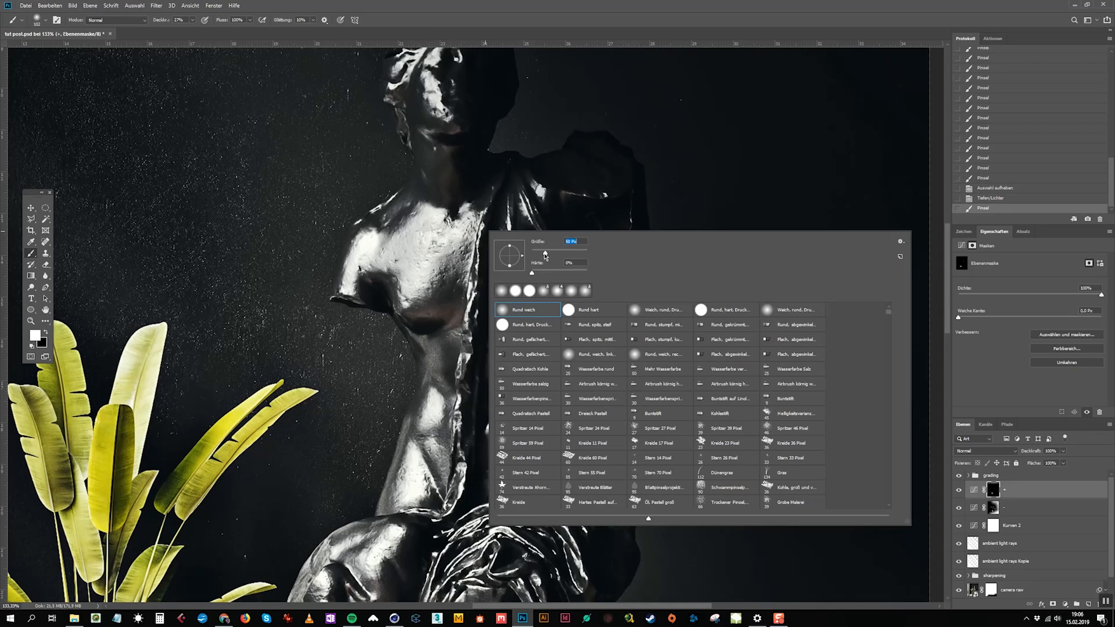
click(412, 280)
click(412, 273)
click(413, 263)
click(417, 251)
click(420, 244)
click(424, 230)
click(429, 212)
click(434, 183)
click(443, 180)
click(444, 177)
click(443, 174)
click(440, 166)
click(436, 155)
click(438, 144)
drag(438, 144, 443, 193)
click(435, 152)
click(430, 141)
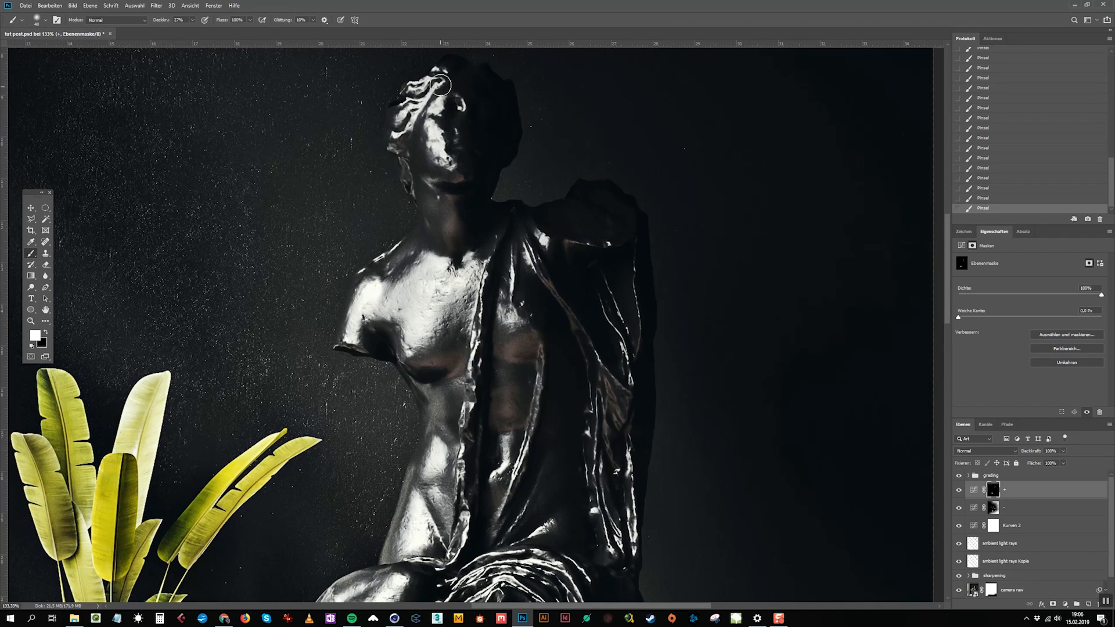
Step: Enlarge the soft brush and brighten the statue's shoulder, chest and torso on the "+" mask
right_click(455, 118)
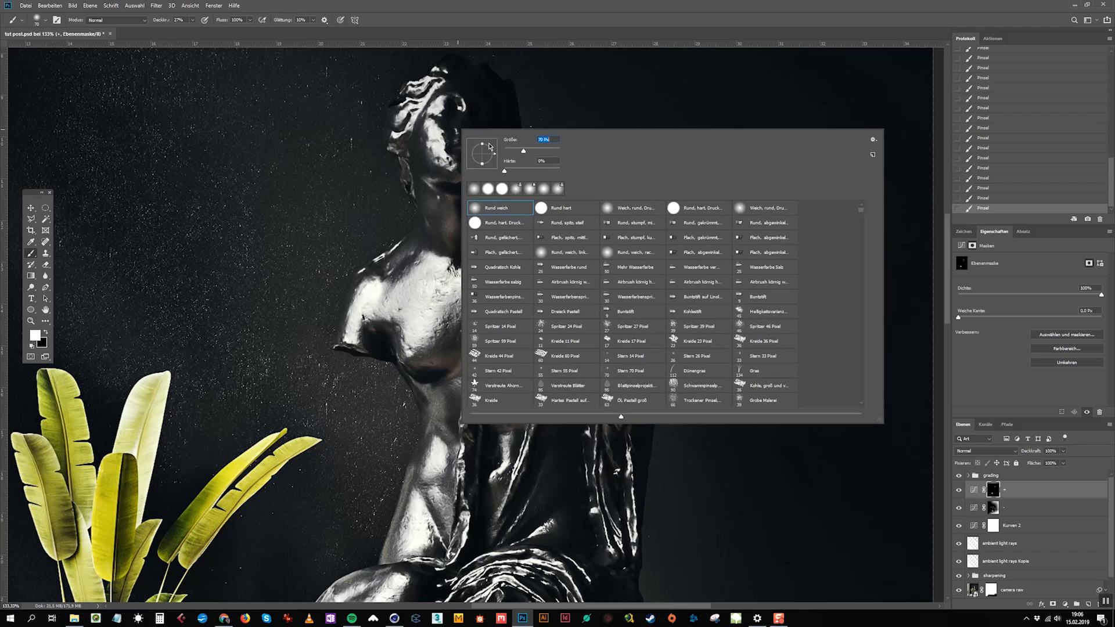
key(Return)
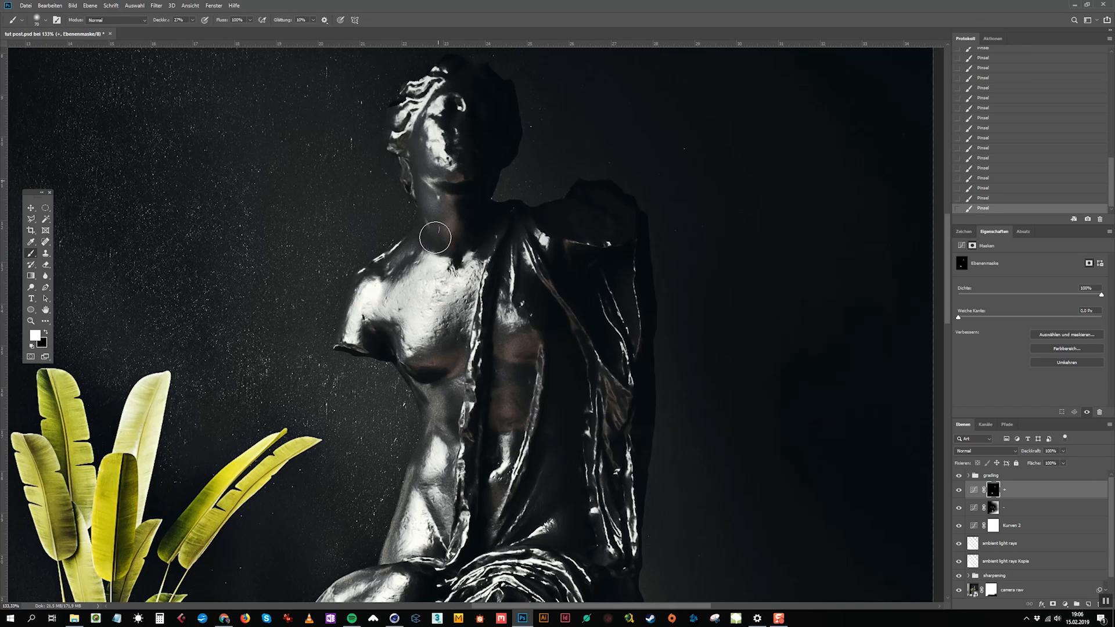
drag(394, 287, 421, 255)
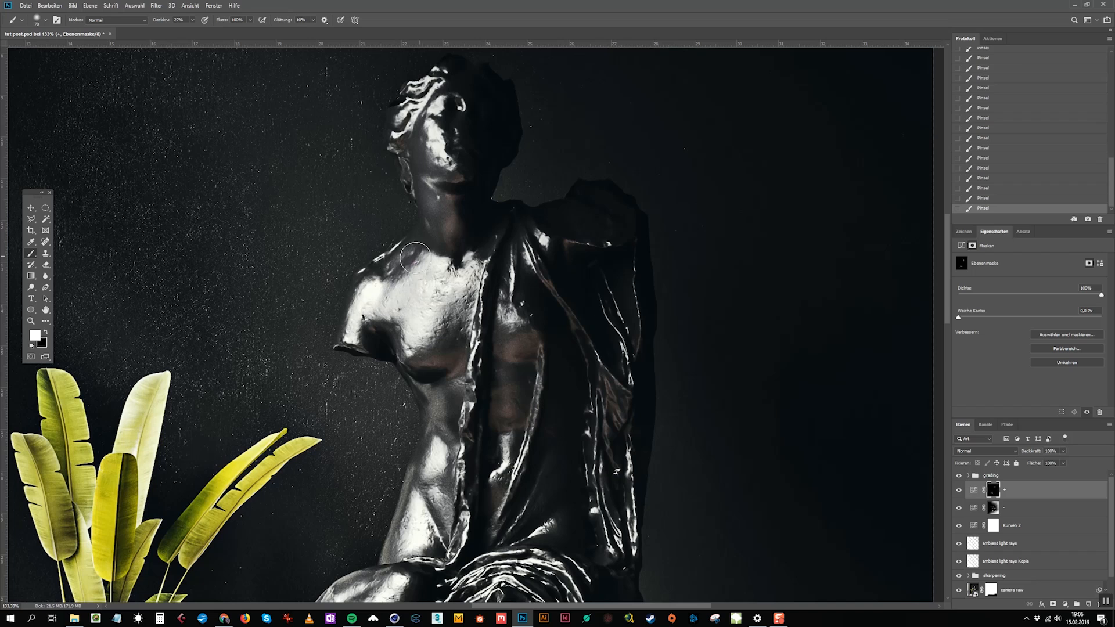
mouse_move(381, 286)
mouse_down()
mouse_move(357, 296)
mouse_move(424, 363)
mouse_move(442, 333)
mouse_move(447, 368)
mouse_move(413, 347)
mouse_up()
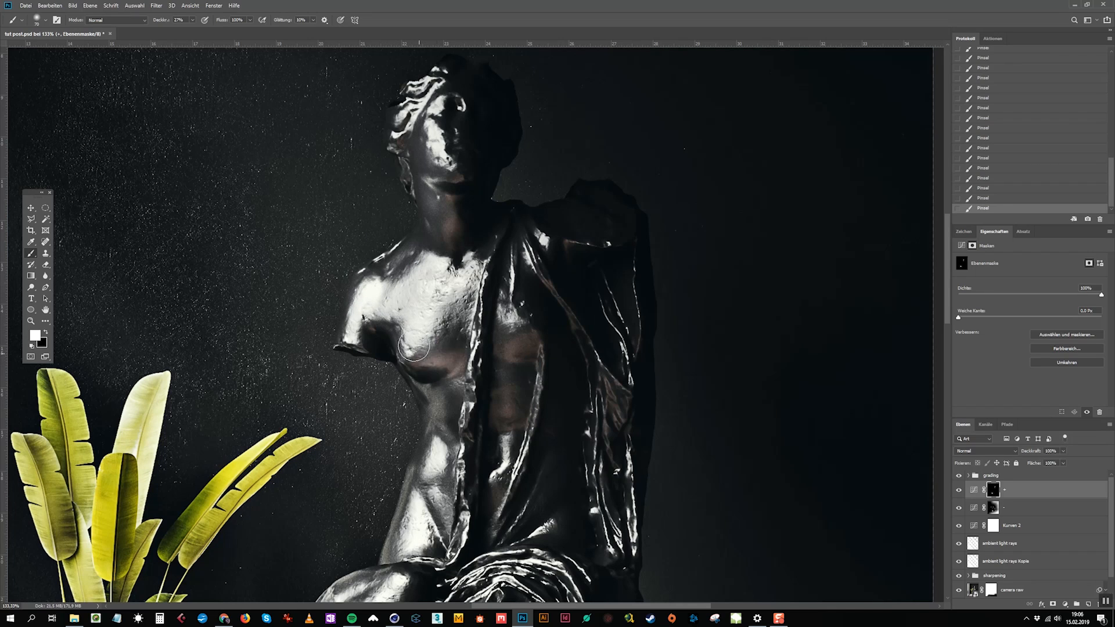
drag(452, 387, 456, 317)
drag(451, 319, 445, 389)
mouse_move(446, 446)
mouse_down()
mouse_move(439, 426)
mouse_move(429, 434)
mouse_move(451, 319)
mouse_up()
mouse_move(435, 391)
mouse_down()
mouse_move(398, 371)
mouse_move(337, 460)
mouse_move(354, 439)
mouse_up()
mouse_move(460, 454)
mouse_down()
mouse_move(462, 315)
mouse_move(516, 313)
mouse_move(506, 424)
mouse_move(529, 451)
mouse_move(531, 493)
mouse_move(506, 380)
mouse_up()
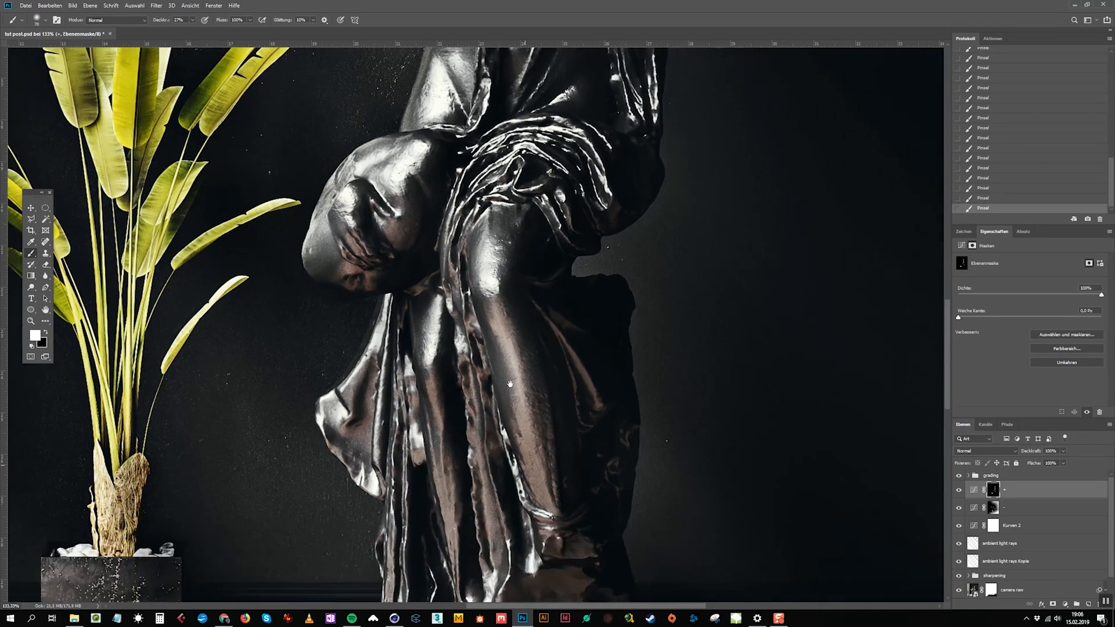
Step: Revert the last three brush strokes, reduce the brush size and brighten the statue's shin and lower drapery folds
click(983, 187)
click(983, 177)
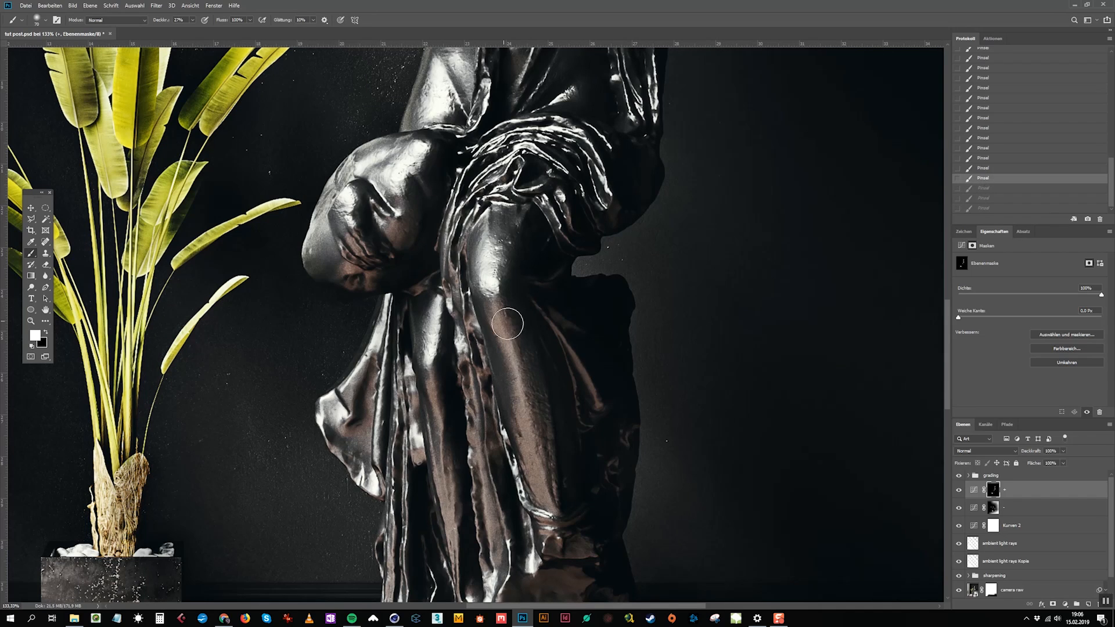
right_click(506, 324)
mouse_move(499, 315)
mouse_down()
mouse_move(507, 341)
mouse_move(503, 325)
mouse_up()
mouse_move(503, 325)
mouse_down()
mouse_move(546, 500)
mouse_move(539, 465)
mouse_move(541, 475)
mouse_up()
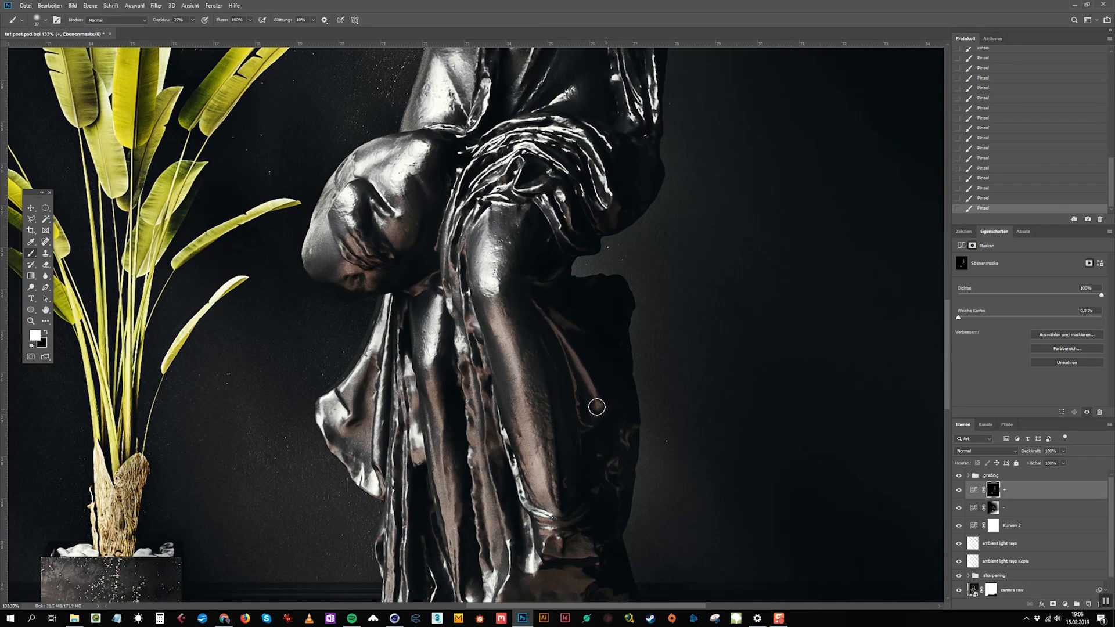
drag(597, 401, 570, 370)
drag(341, 403, 377, 322)
drag(359, 442, 366, 437)
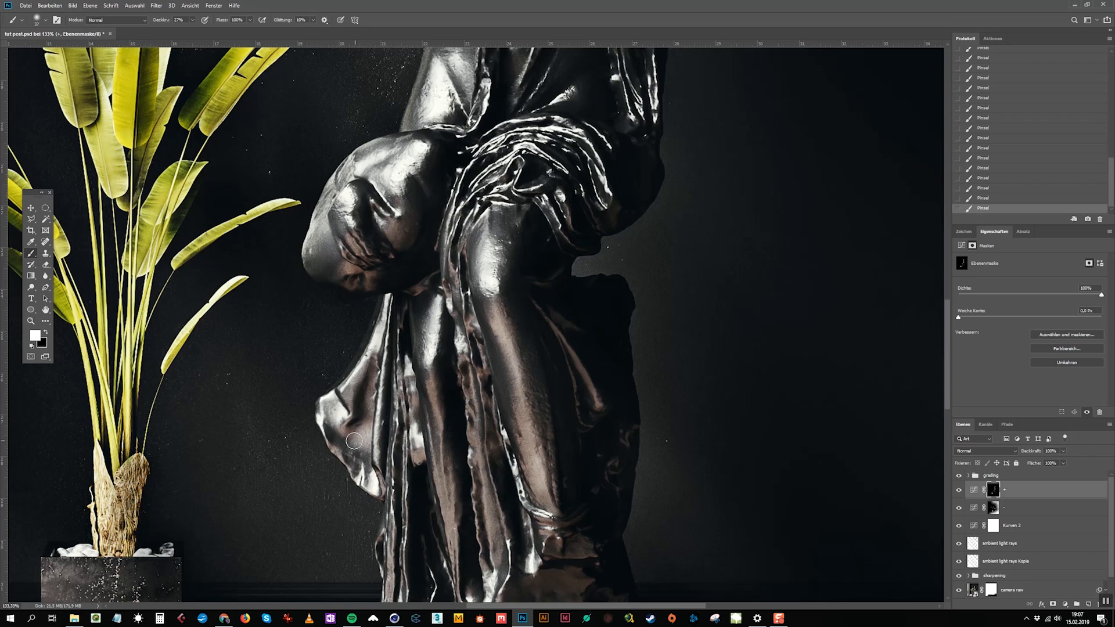
mouse_move(443, 427)
mouse_down()
mouse_move(431, 386)
mouse_move(446, 380)
mouse_move(443, 404)
mouse_move(440, 383)
mouse_move(454, 411)
mouse_move(442, 363)
mouse_move(457, 469)
mouse_move(497, 523)
mouse_move(567, 469)
mouse_up()
Step: Brighten the statue's rocky base on the "+" mask and check the whole image
scroll(446, 379, down, 3)
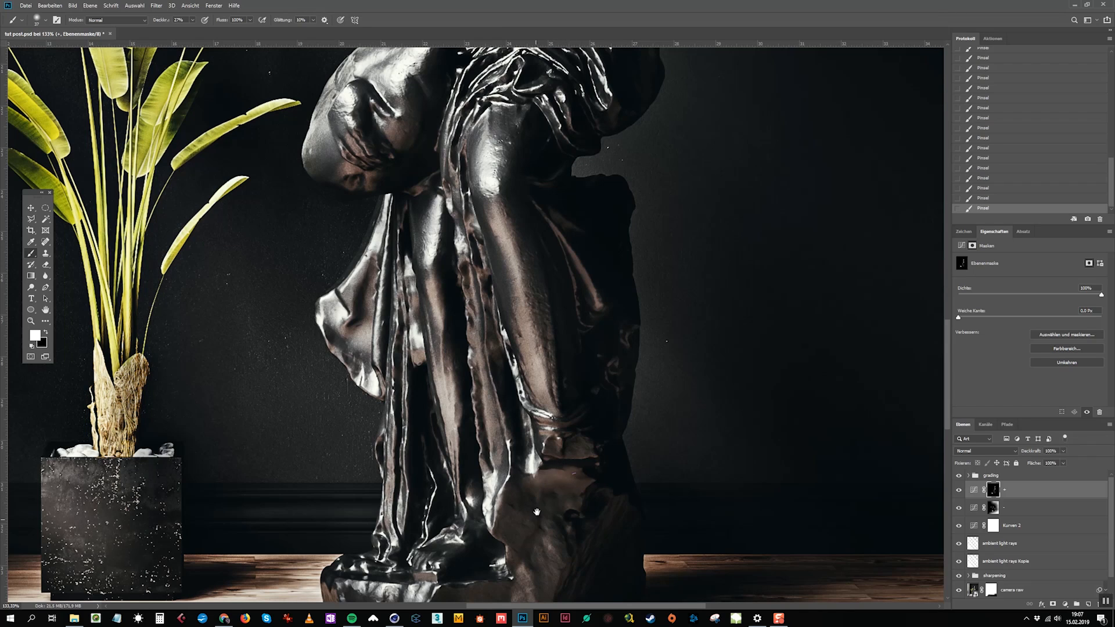
drag(535, 509, 546, 348)
mouse_move(542, 427)
mouse_down()
mouse_move(535, 414)
mouse_move(536, 459)
mouse_move(537, 425)
mouse_move(441, 433)
mouse_move(427, 453)
mouse_move(403, 436)
mouse_up()
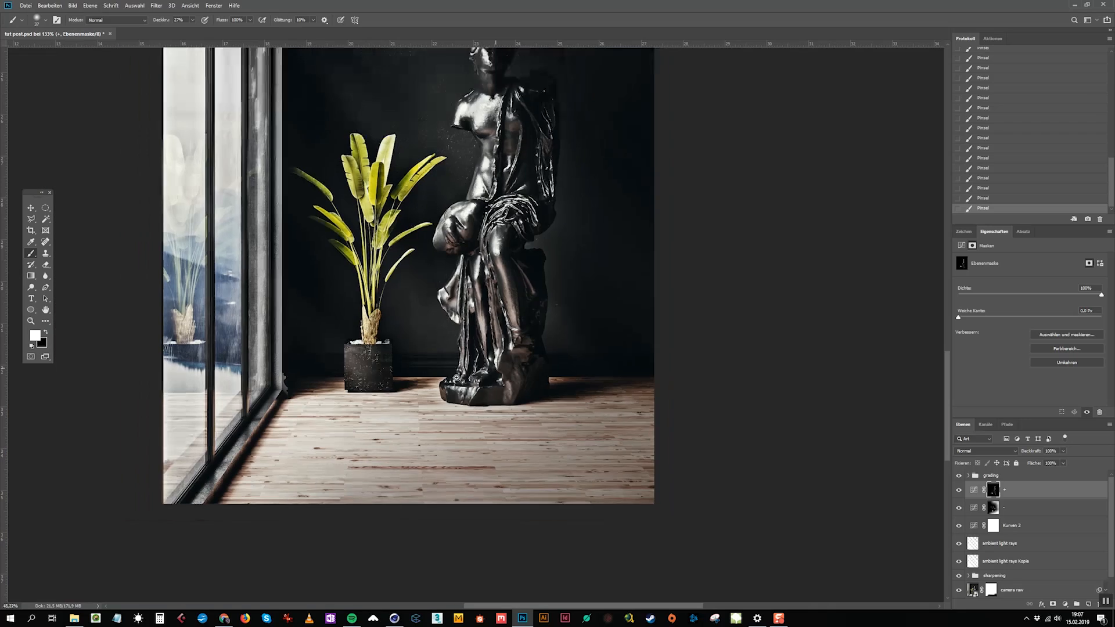
alt+scroll(482, 363, down, 4)
drag(543, 317, 540, 434)
alt+scroll(540, 433, down, 1)
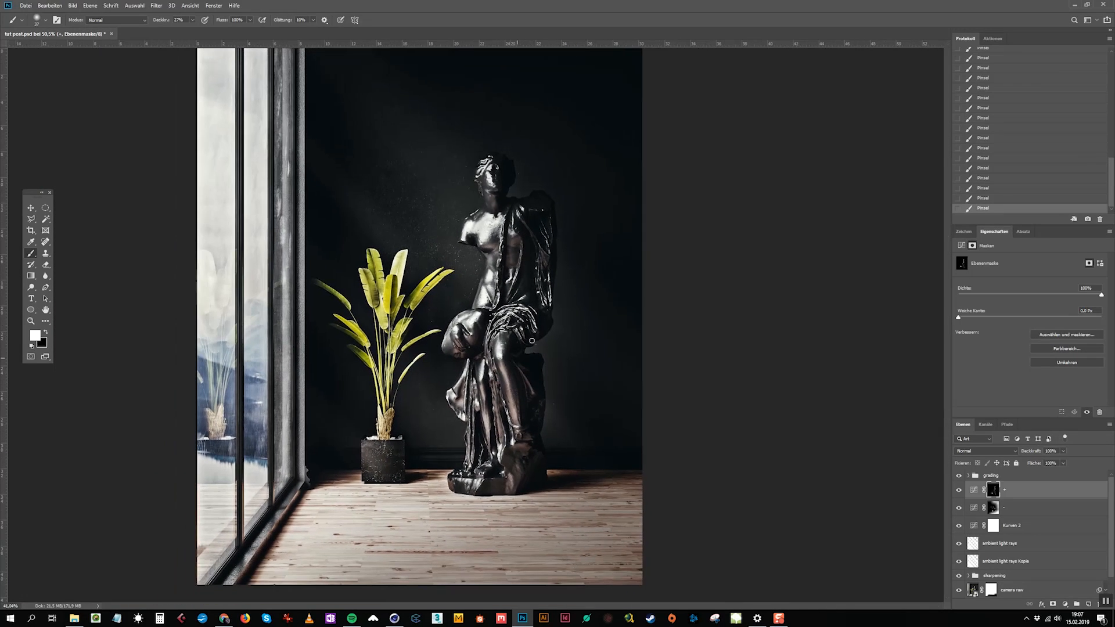
Step: Compare the image with and without the "+" layer, and examine the plant's leaves and statue up close
click(958, 493)
click(958, 493)
click(957, 493)
click(958, 493)
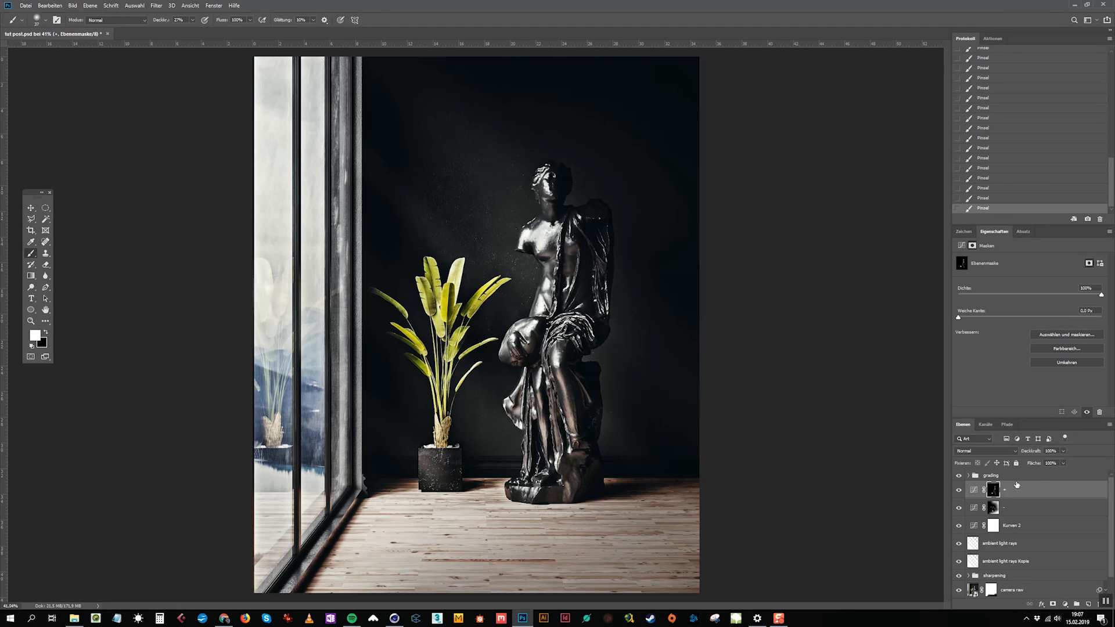
alt+scroll(427, 276, up, 5)
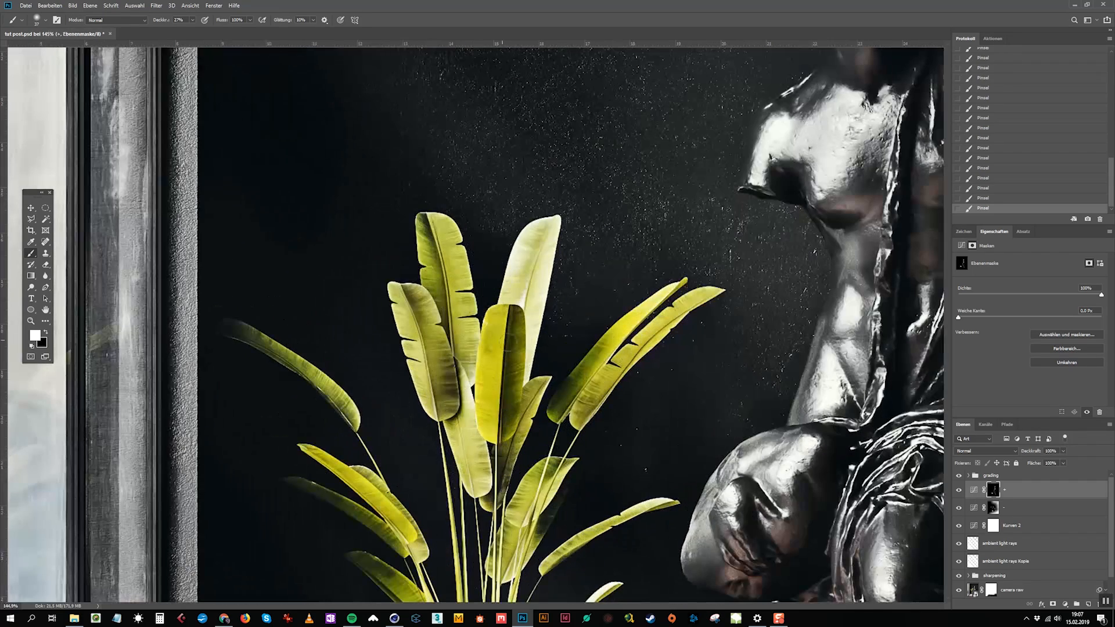
right_click(540, 308)
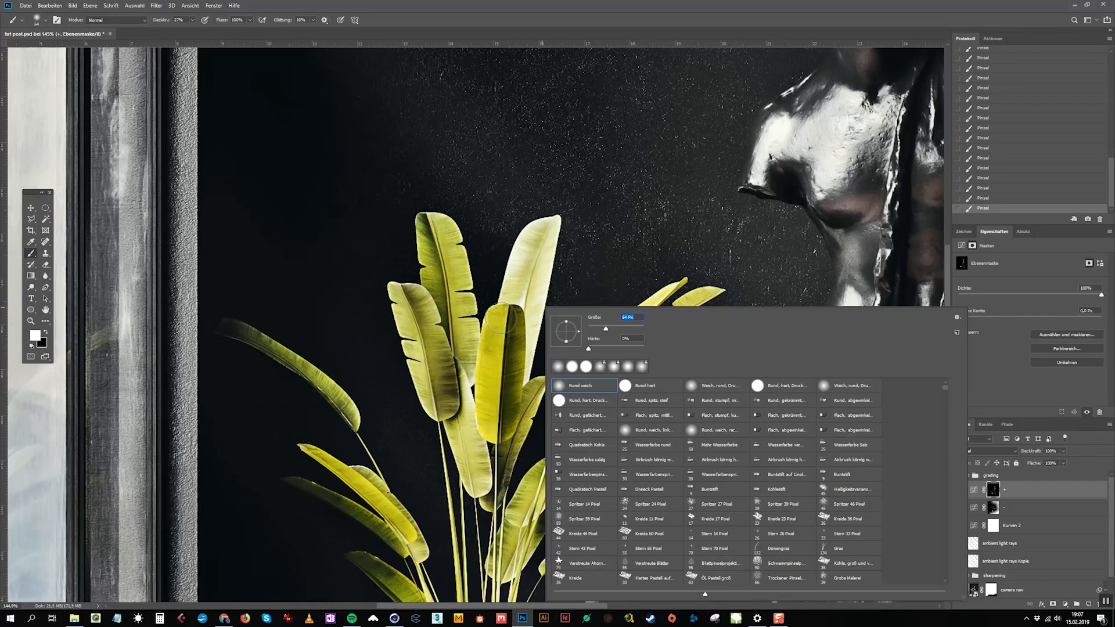
key(Return)
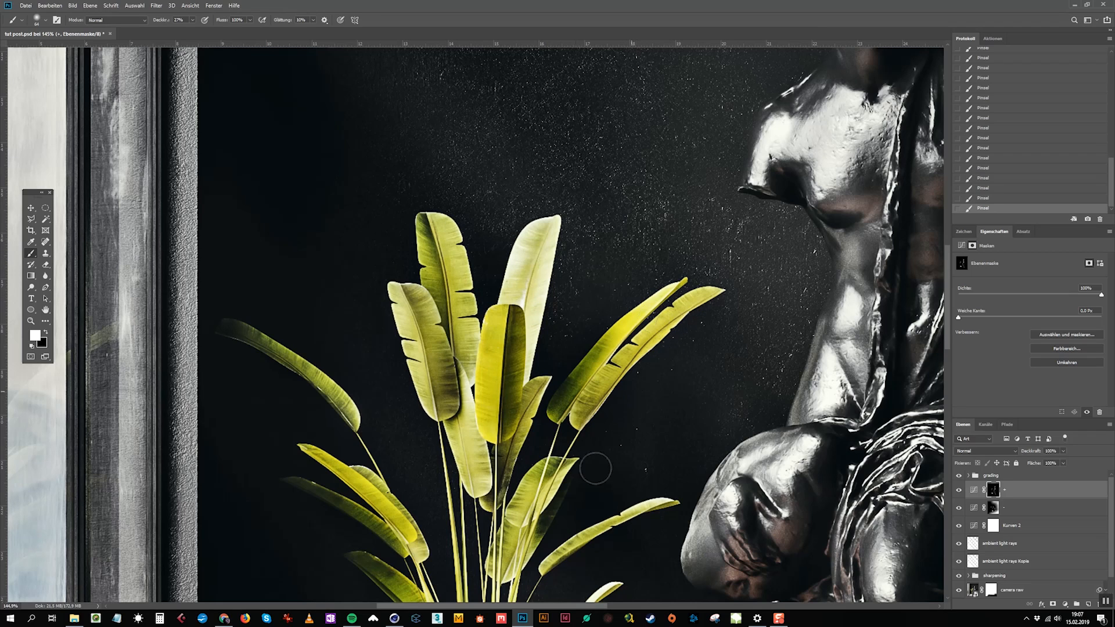
drag(530, 490, 532, 336)
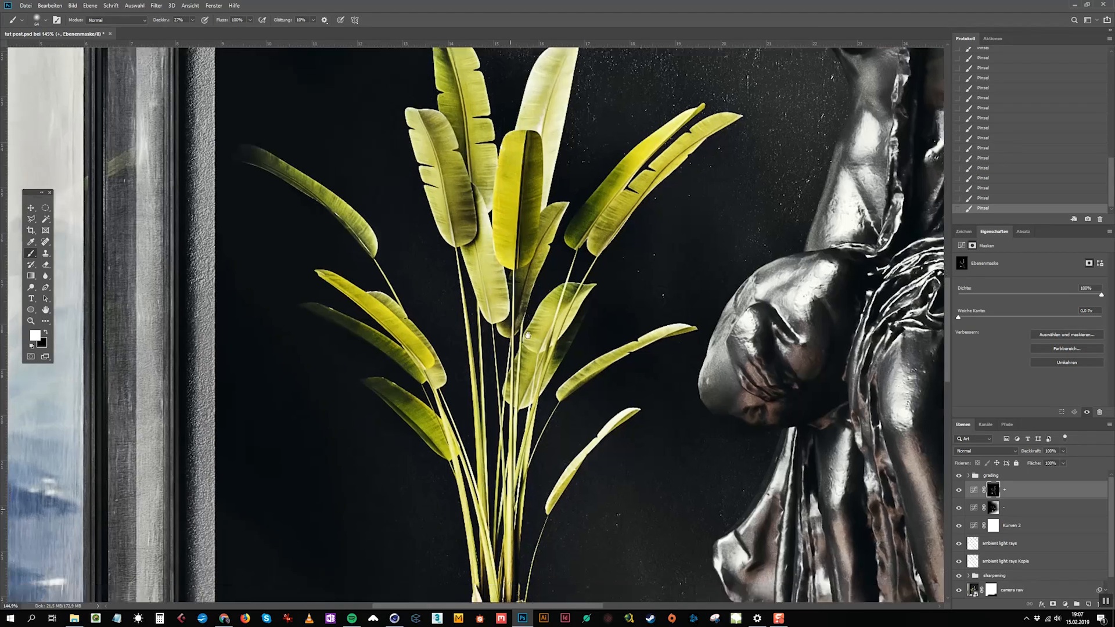
alt+scroll(555, 329, down, 5)
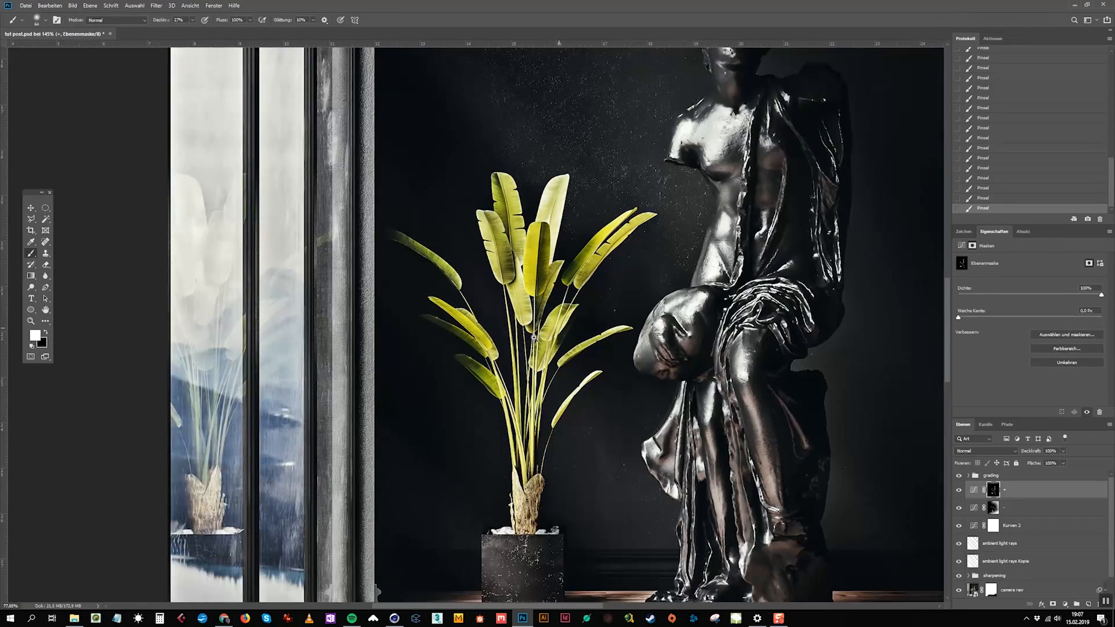
alt+scroll(591, 349, down, 4)
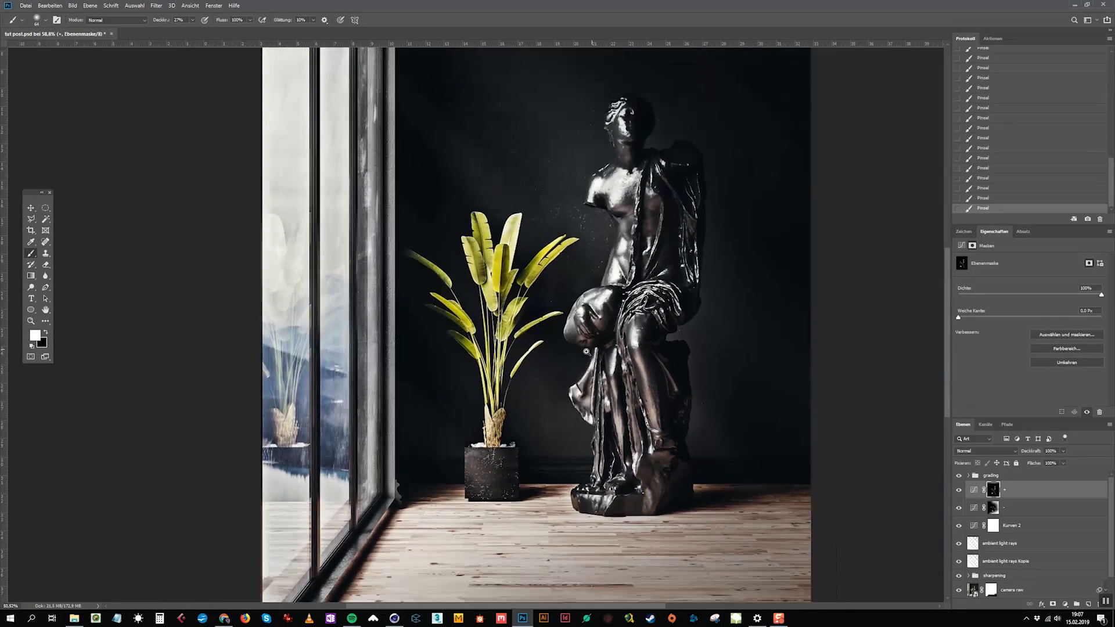
Step: Select the bright sky in the window on the "camera raw" layer with a Color Range sample and increased tolerance
scroll(1019, 578, down, 1)
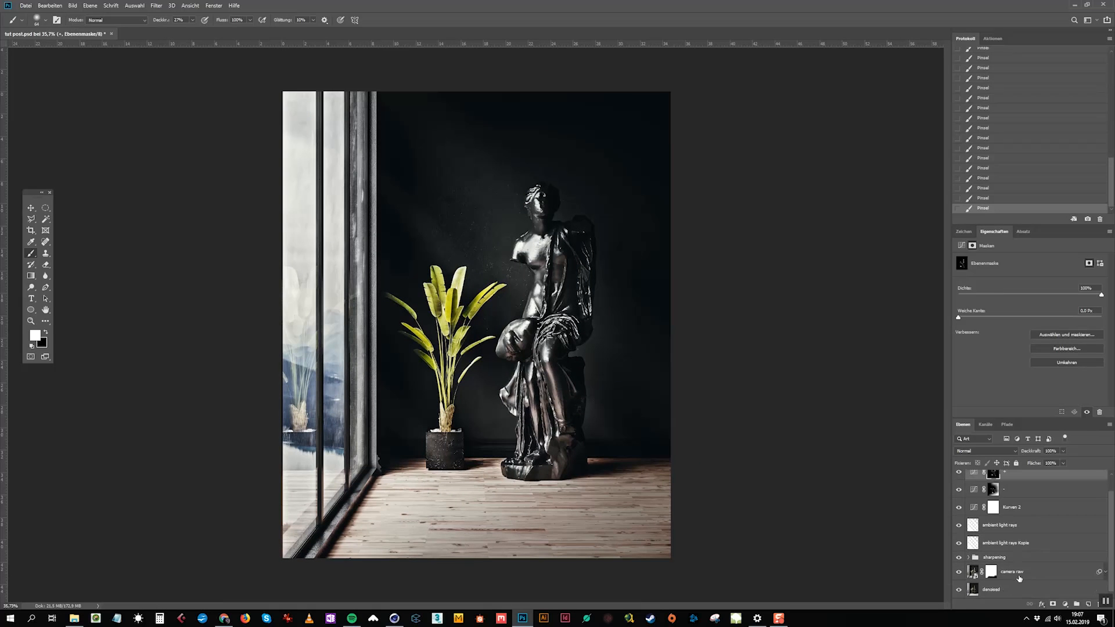
click(972, 573)
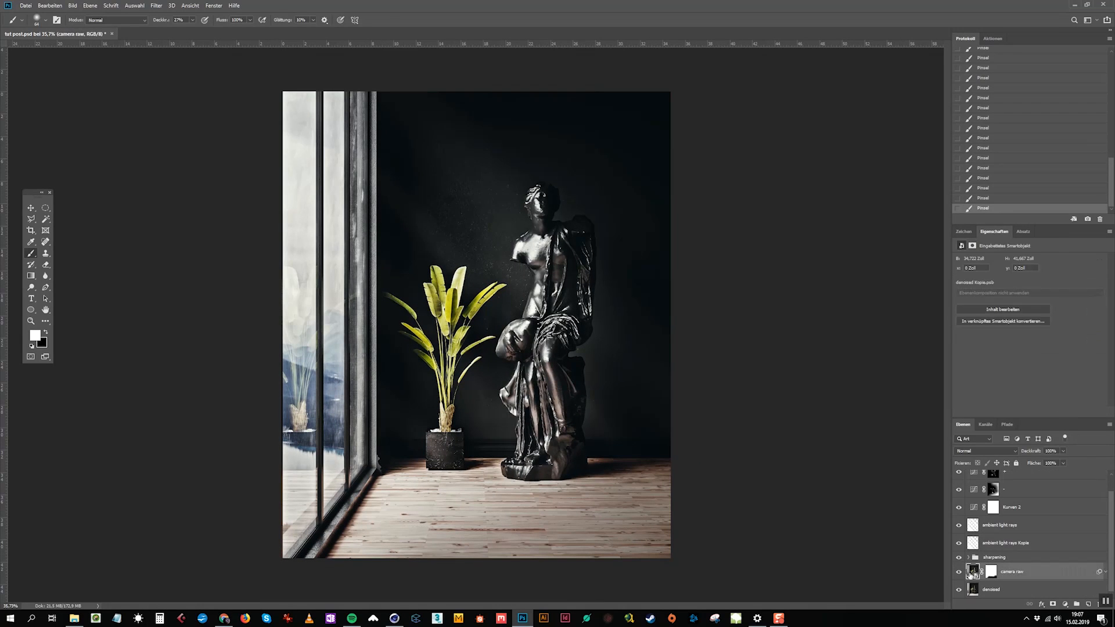
click(134, 6)
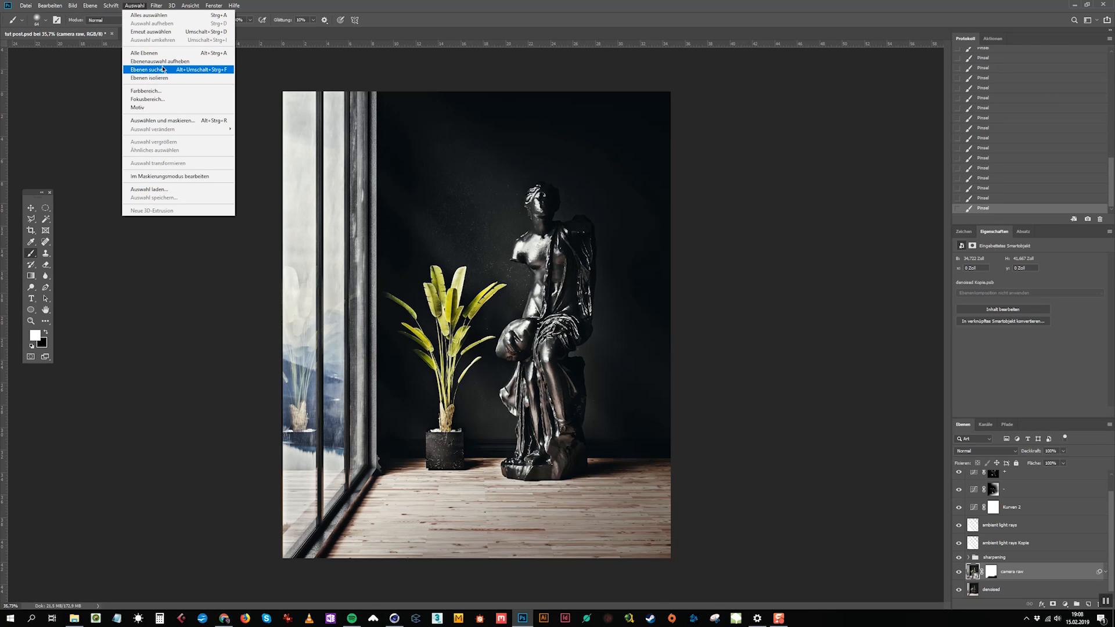
click(174, 91)
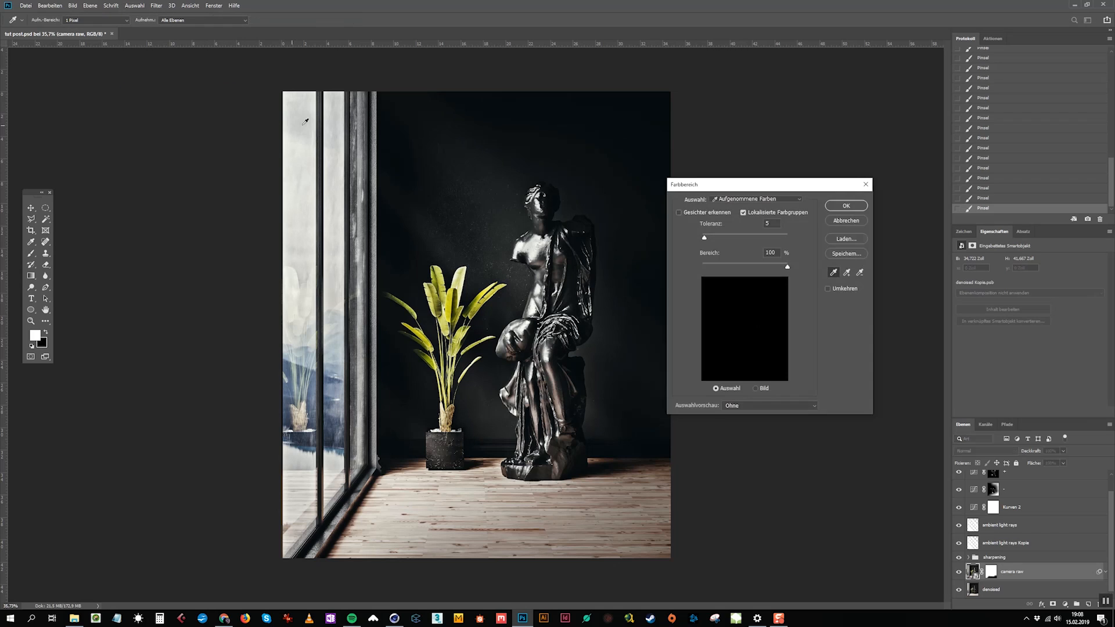
click(334, 102)
drag(716, 239, 753, 268)
click(845, 208)
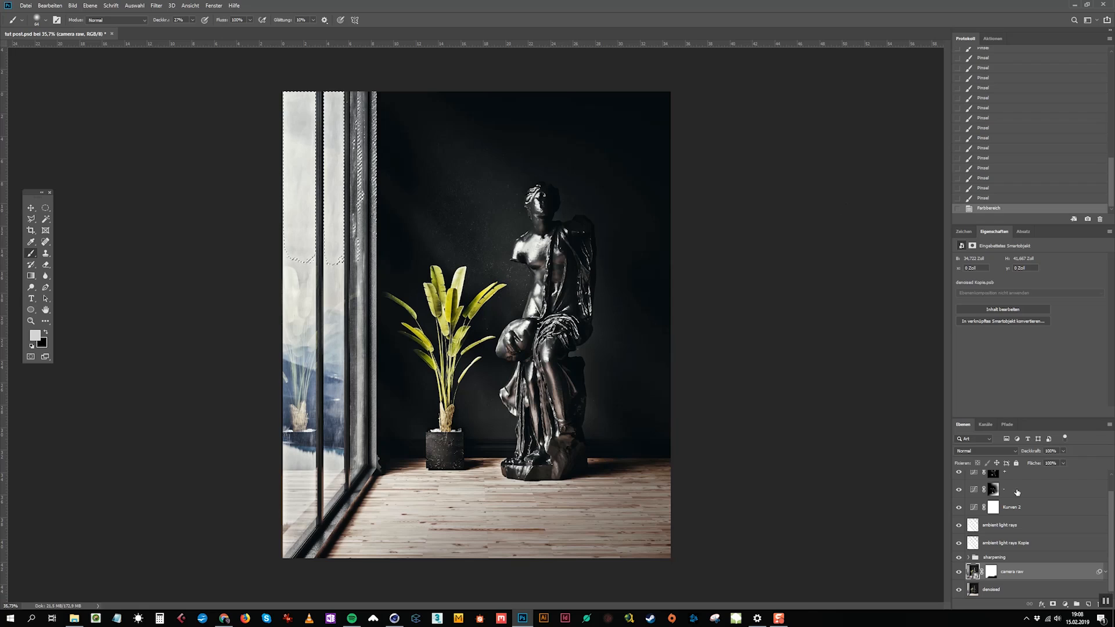
Step: Add a new layer above "ambient light rays" and rename it "bloom"
click(1089, 604)
drag(1007, 575, 1008, 523)
double_click(992, 526)
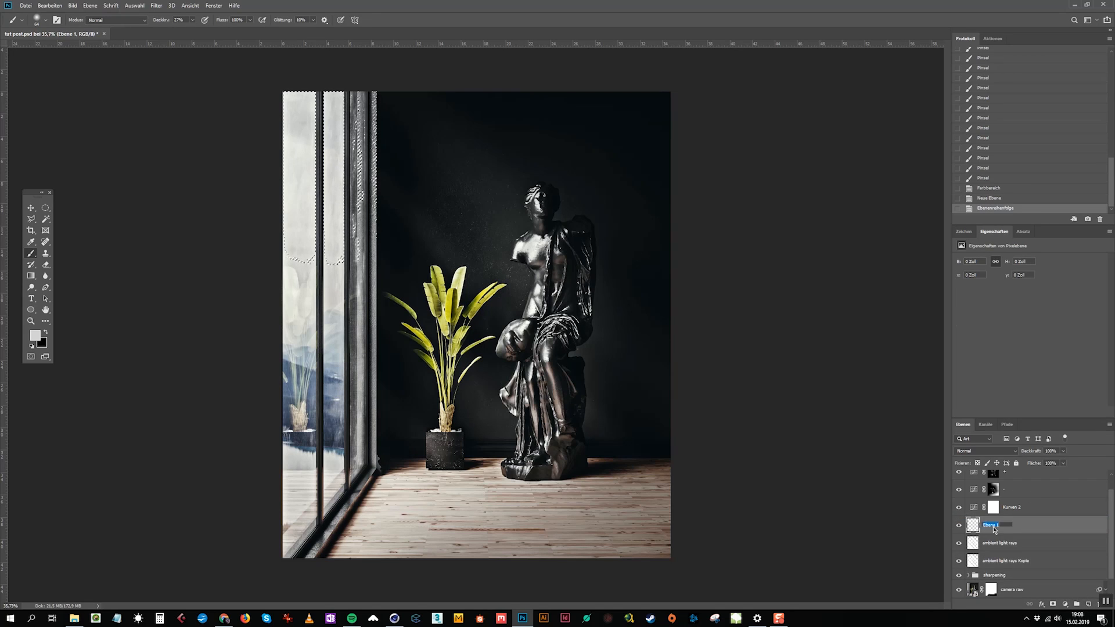
text(b)
key(Return)
Step: Fill the selected window area on the "bloom" layer with white at 100% opacity in Normal mode, and deselect
key(i)
key(shift+BackSpace)
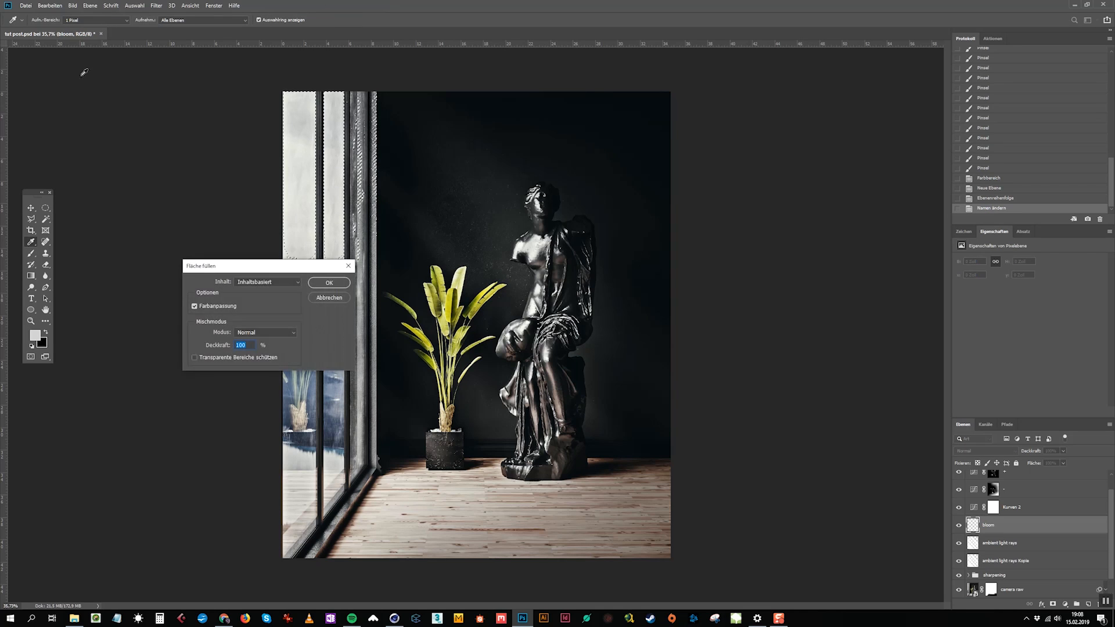
click(263, 284)
click(249, 358)
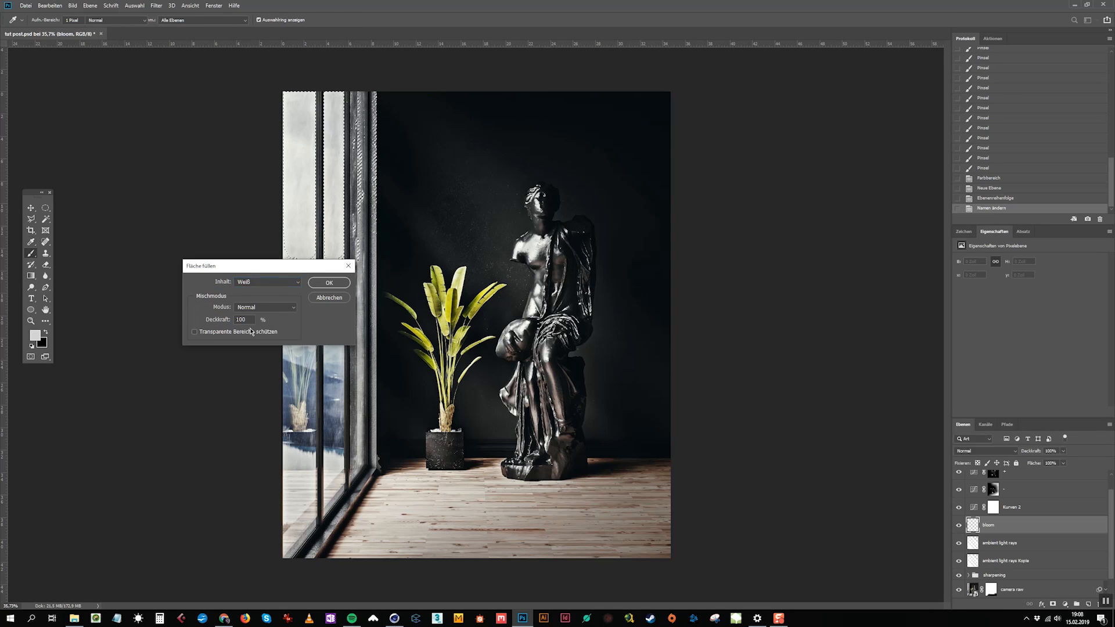
key(Return)
key(b)
key(ctrl+d)
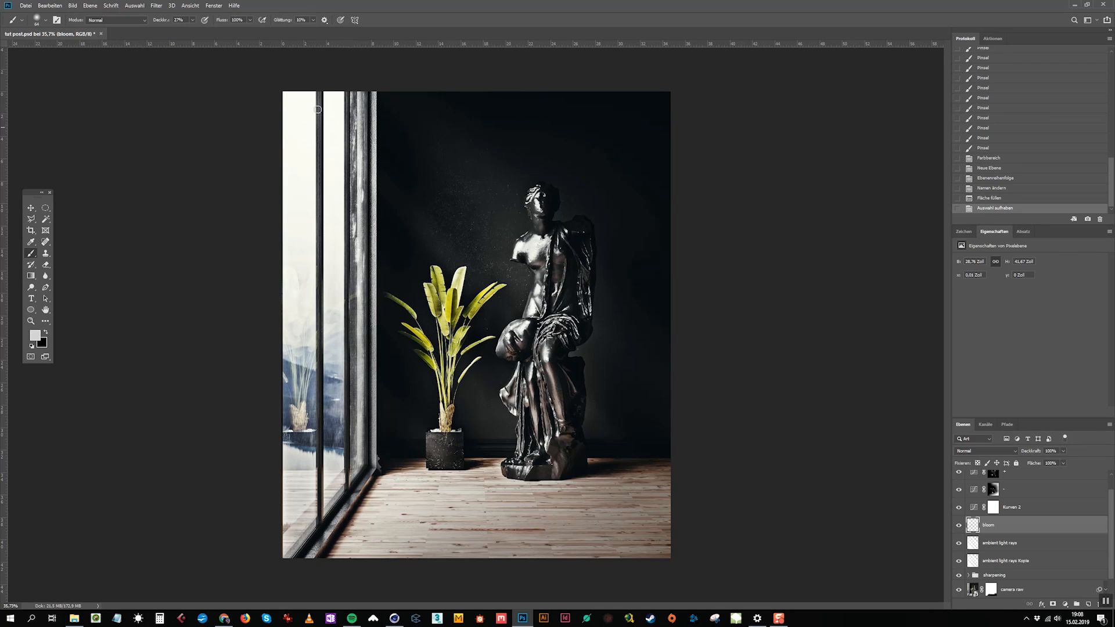
Step: Compare the image with and without the "bloom" layer and apply a Gaussian Blur of about 24.8 pixels to it
click(156, 6)
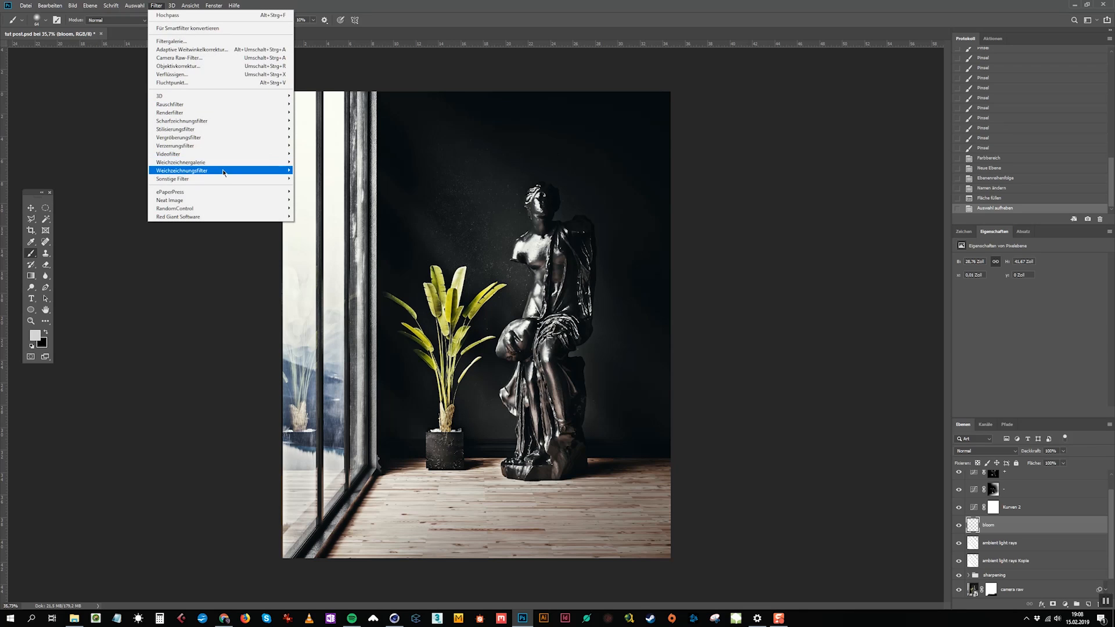
mouse_move(224, 172)
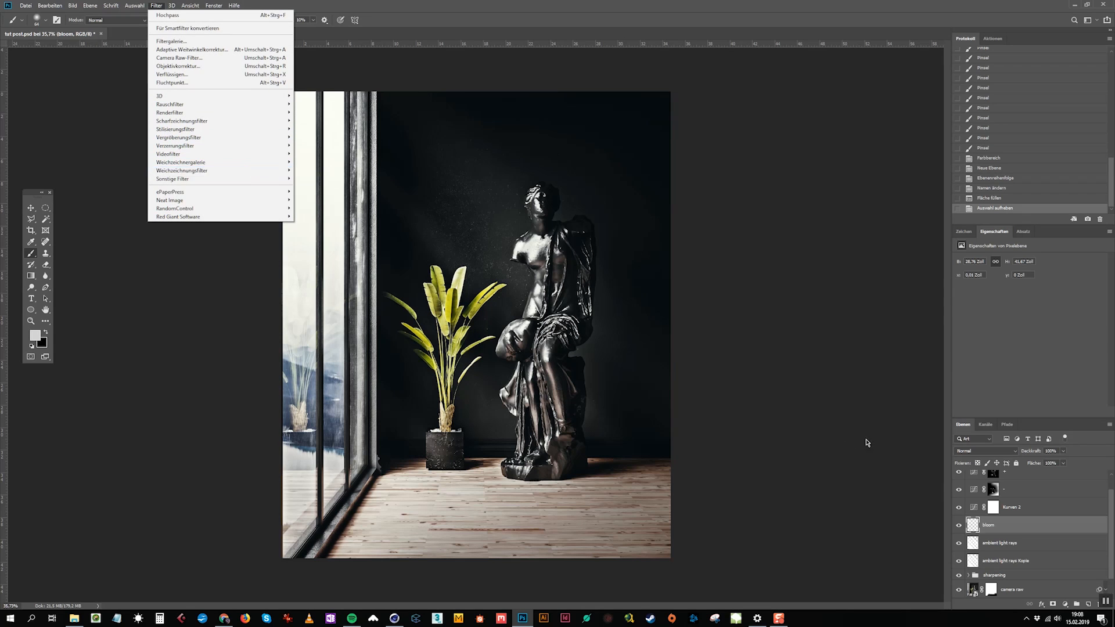
click(967, 529)
click(960, 526)
click(960, 526)
click(156, 6)
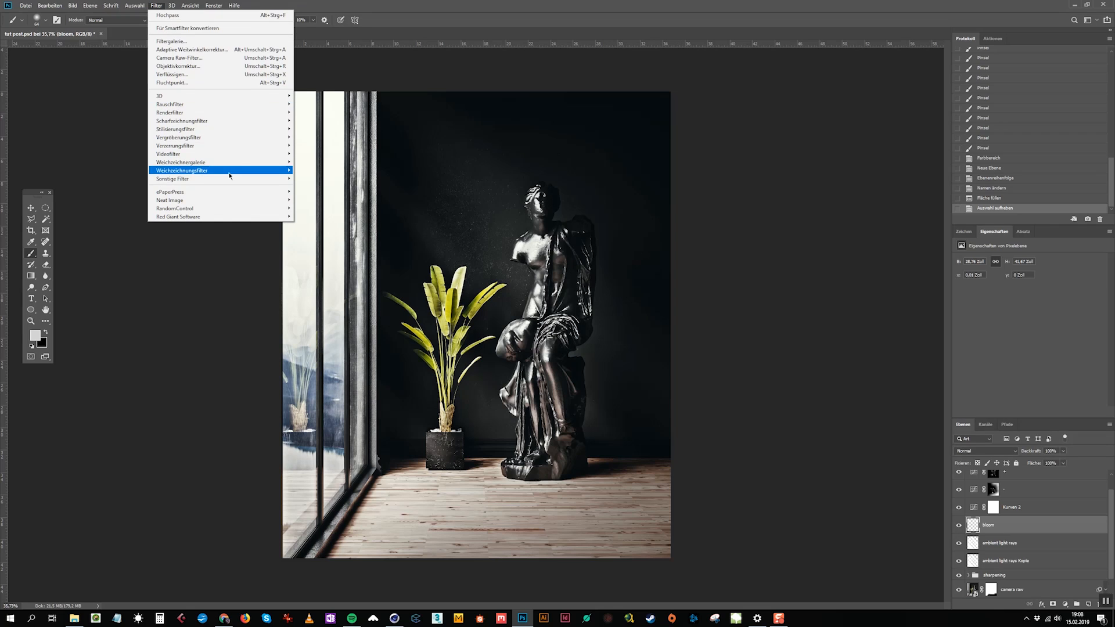
click(326, 203)
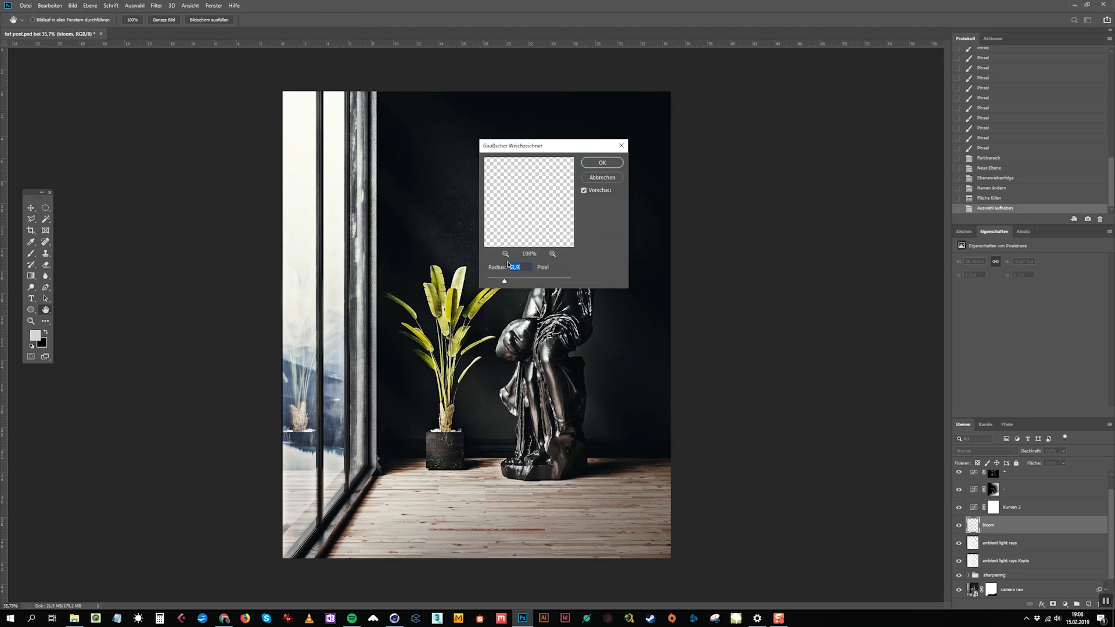
mouse_move(527, 283)
mouse_down()
mouse_move(550, 282)
mouse_move(526, 283)
mouse_up()
click(598, 192)
click(597, 192)
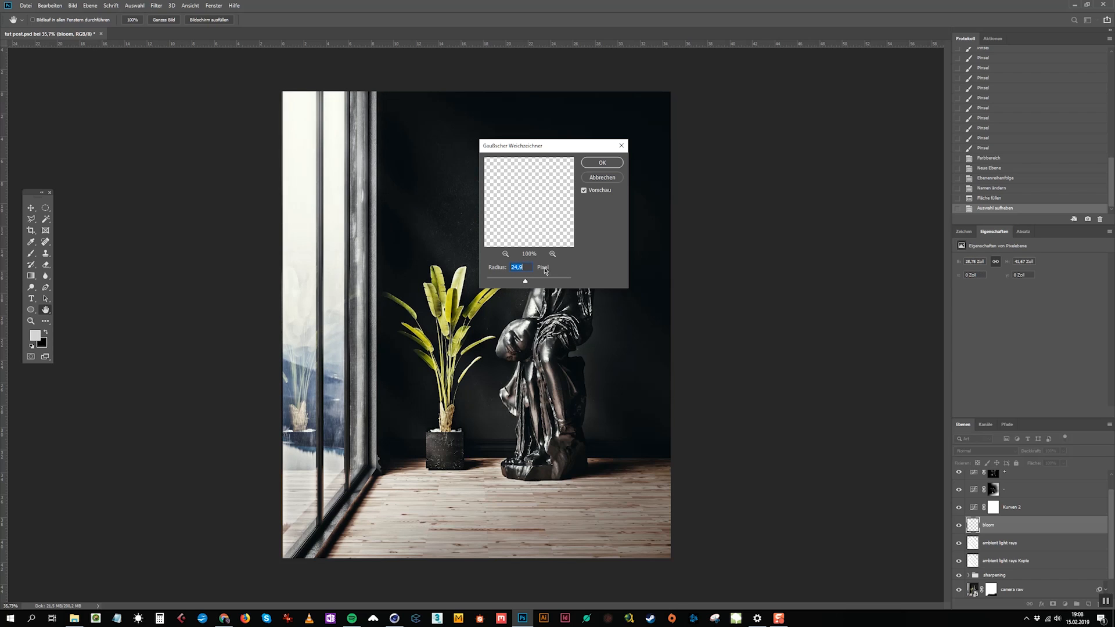
click(603, 191)
click(607, 191)
click(602, 164)
Step: Set the "bloom" layer's opacity to 70% and check the whole image
key(b)
click(1063, 451)
mouse_move(1065, 463)
mouse_down()
mouse_move(1009, 463)
mouse_move(1053, 458)
mouse_up()
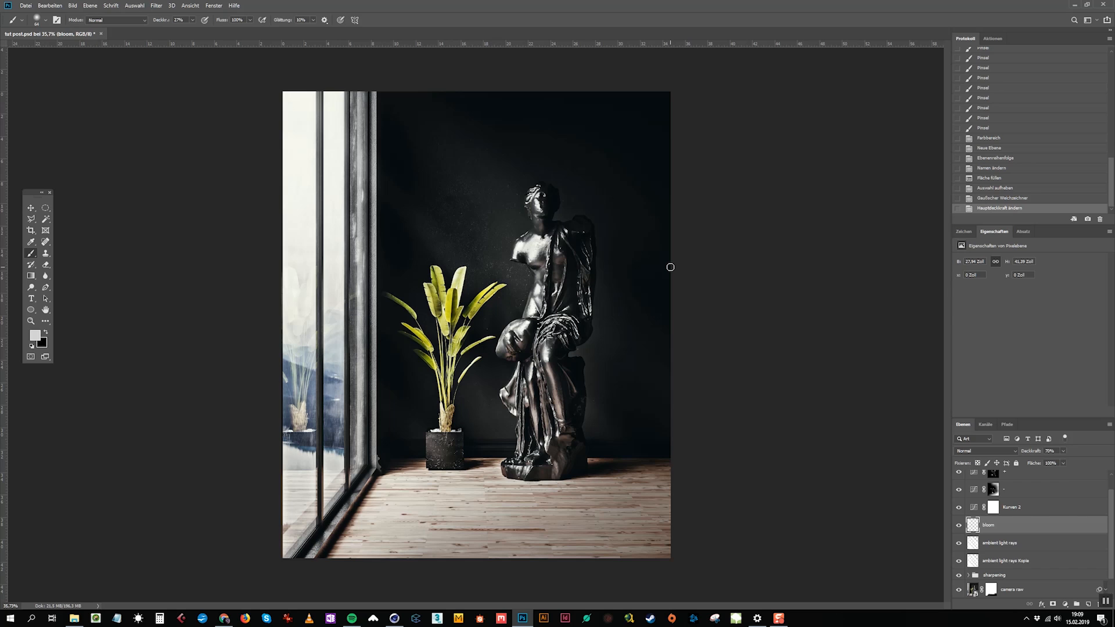
ctrl+drag(574, 339, 572, 340)
Step: Expand the "grading" group and add a Selective Color adjustment layer above "Color Lookup 1"
scroll(1048, 538, up, 1)
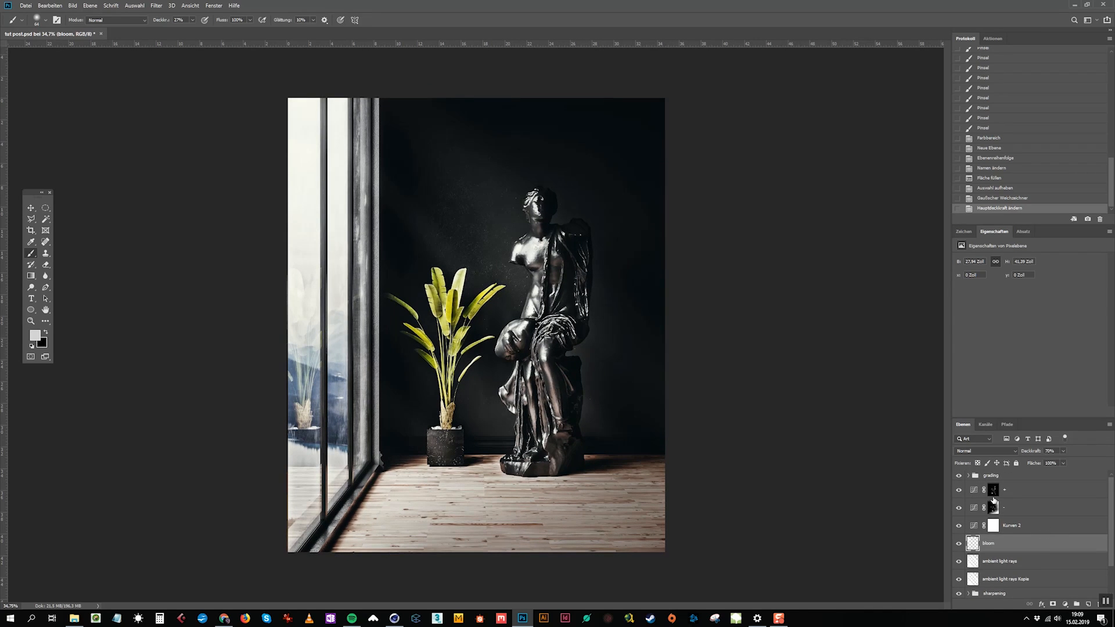
click(974, 479)
click(968, 476)
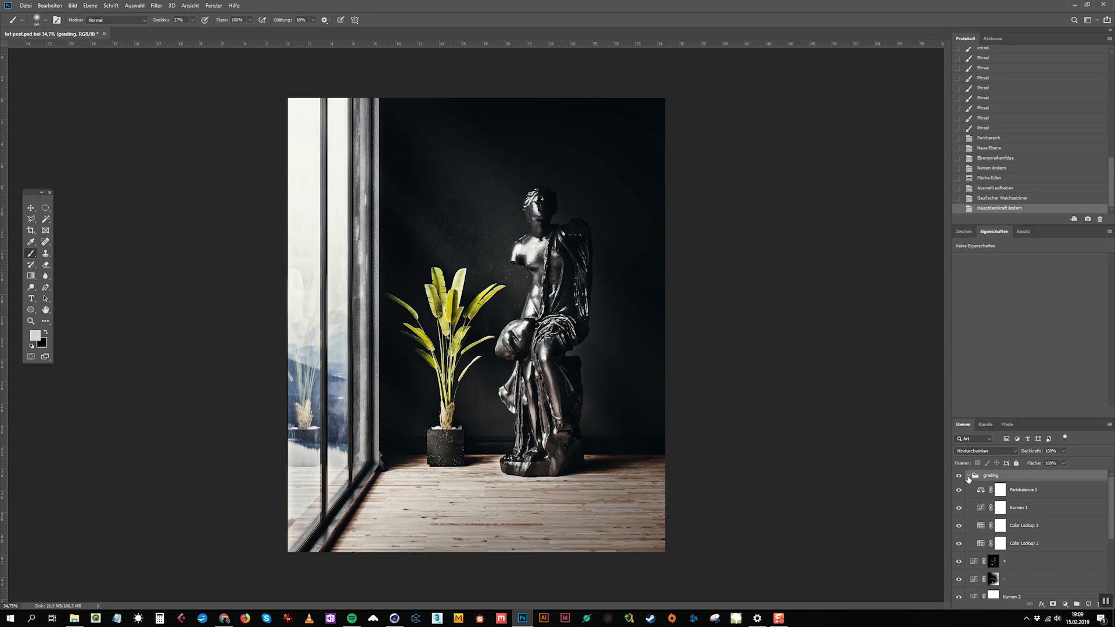
click(1031, 562)
click(1034, 544)
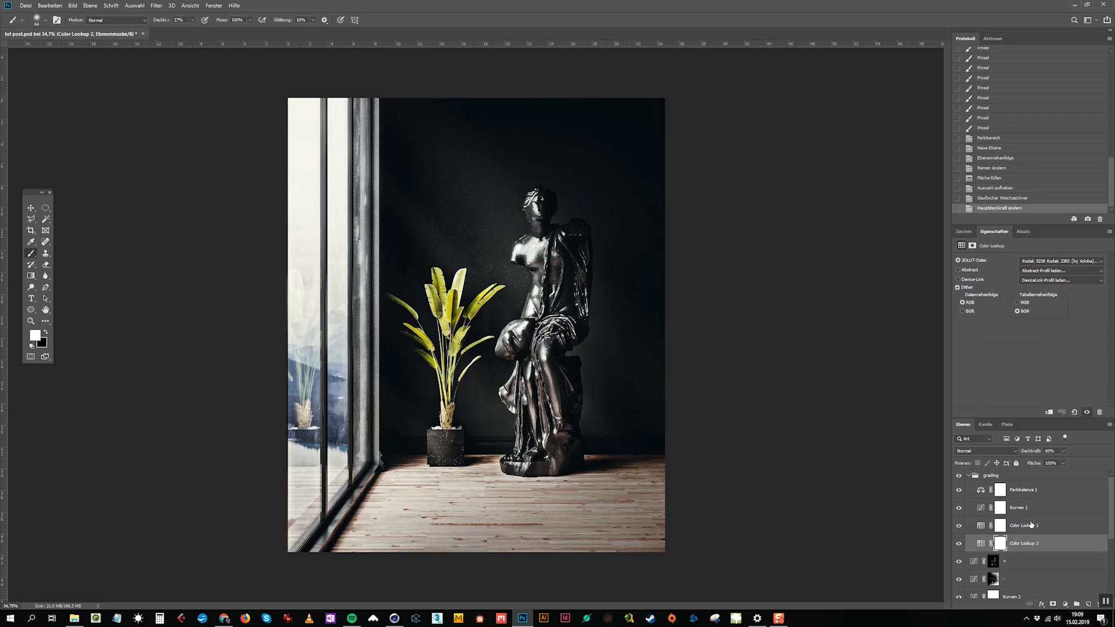
click(1032, 525)
click(1066, 604)
click(1066, 598)
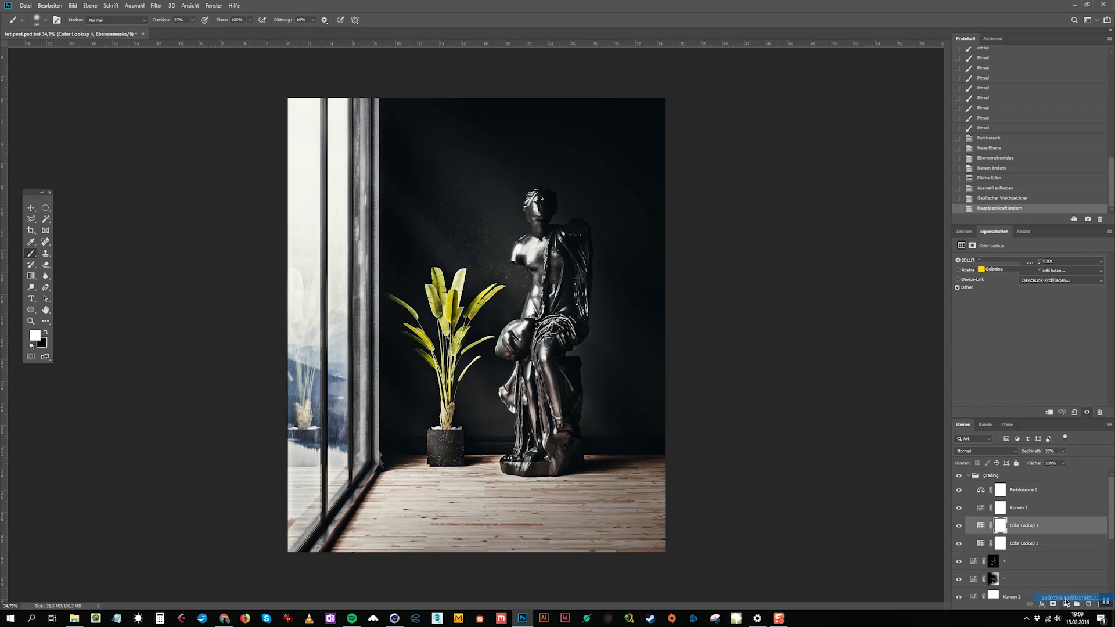
Step: In the Selective Color layer's Reds, set magenta to -45% and adjust the yellow and black amounts
click(1006, 270)
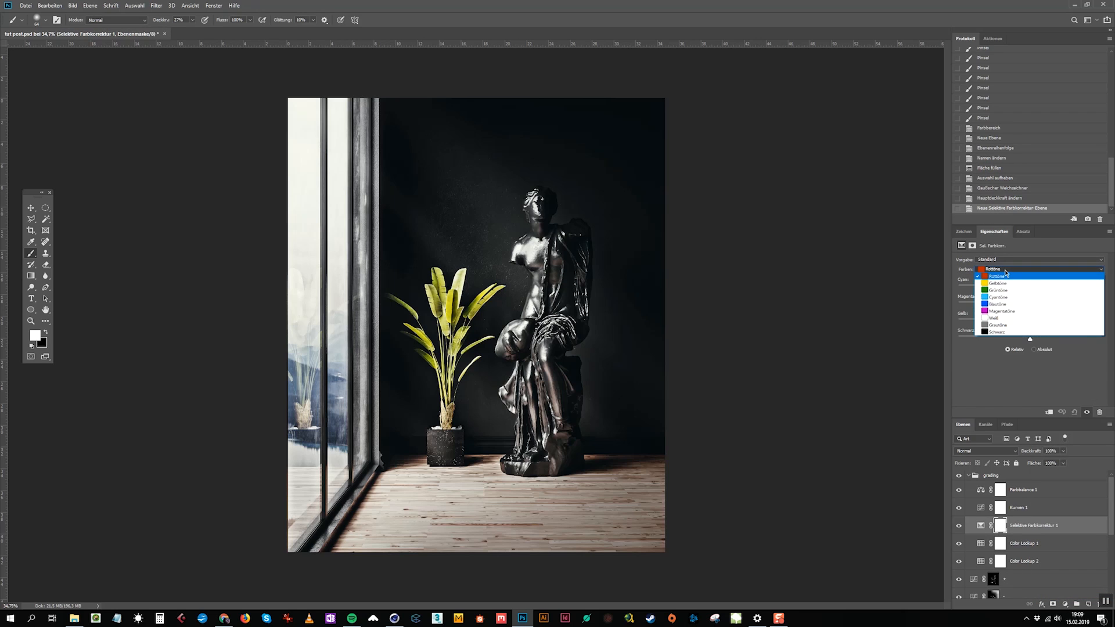
click(1008, 276)
click(1006, 305)
drag(1008, 308, 1022, 314)
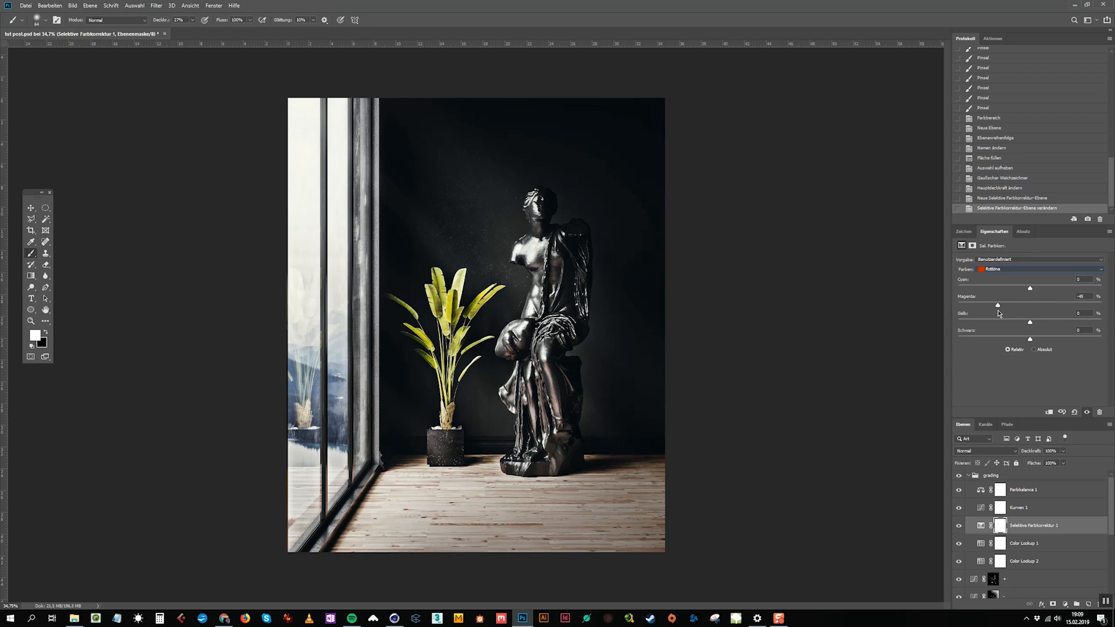
drag(1029, 324, 1066, 340)
click(1016, 329)
drag(996, 345, 1043, 349)
Step: In the Selective Color layer's Yellows, set cyan to -32%, magenta to -23%, yellow to +32% and black to +29%
click(1013, 270)
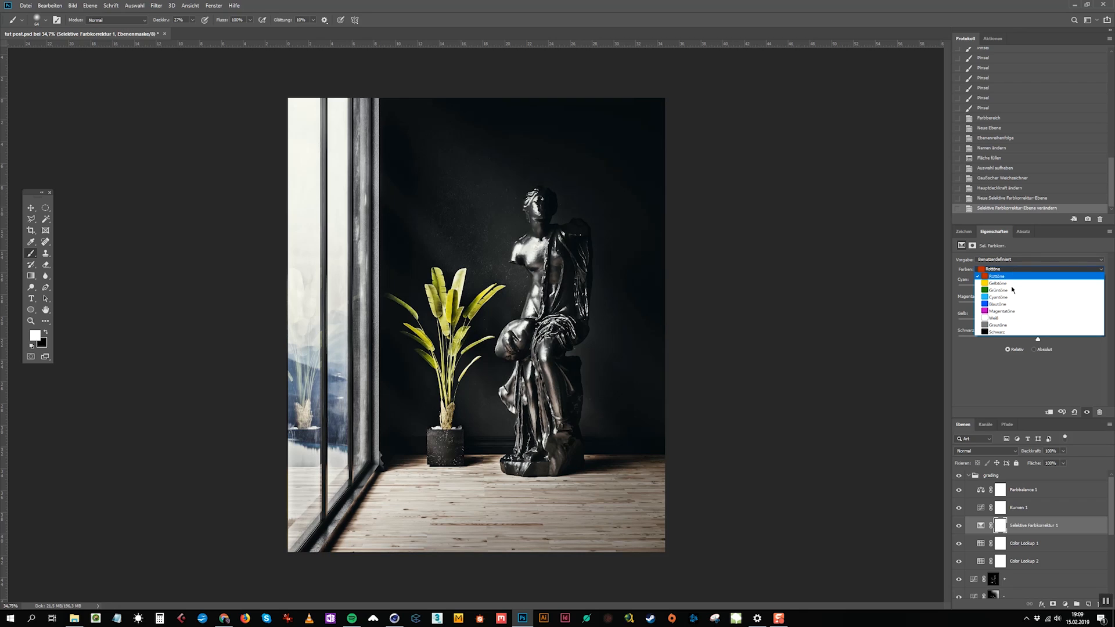
click(1008, 283)
mouse_move(1016, 306)
mouse_down()
mouse_move(1048, 306)
mouse_move(981, 311)
mouse_move(1054, 313)
mouse_move(1031, 319)
mouse_up()
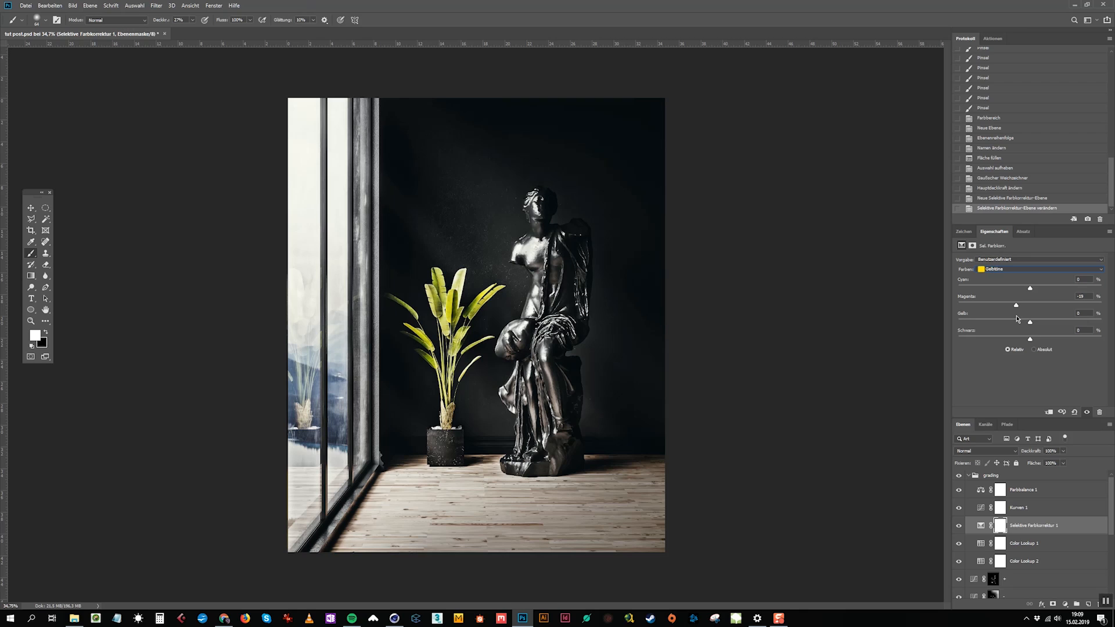
click(1050, 322)
drag(1050, 324, 1002, 296)
mouse_move(1029, 340)
mouse_down()
mouse_move(1019, 339)
mouse_move(1069, 340)
mouse_move(1051, 343)
mouse_up()
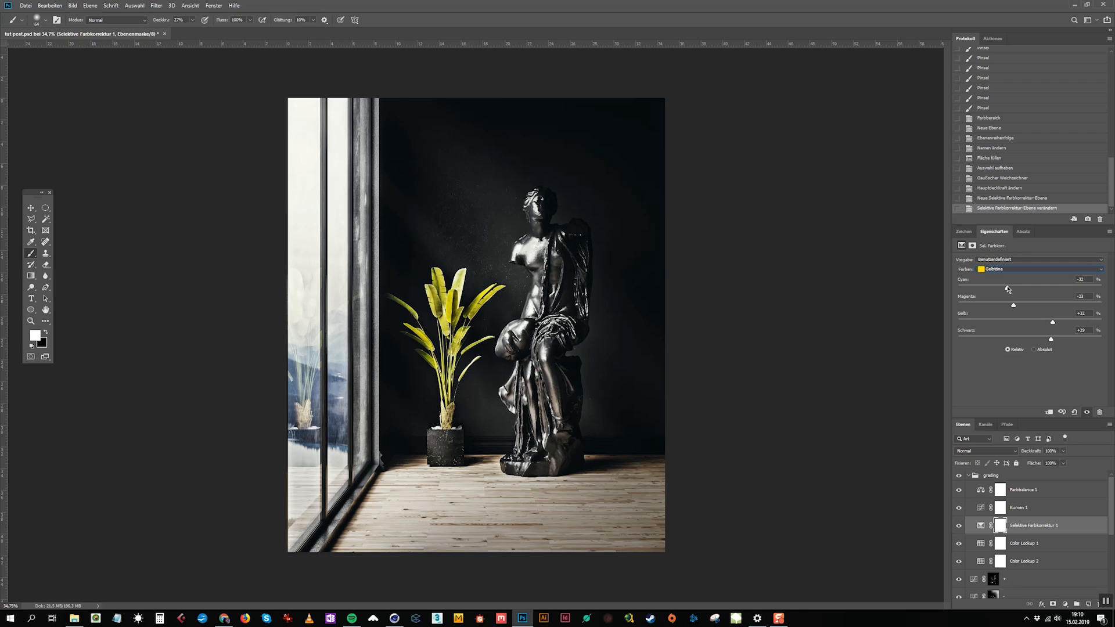
Step: Revise the Yellows to magenta -62%, yellow -31% and black +37%, and compare the image with and without the Selective Color layer
click(986, 305)
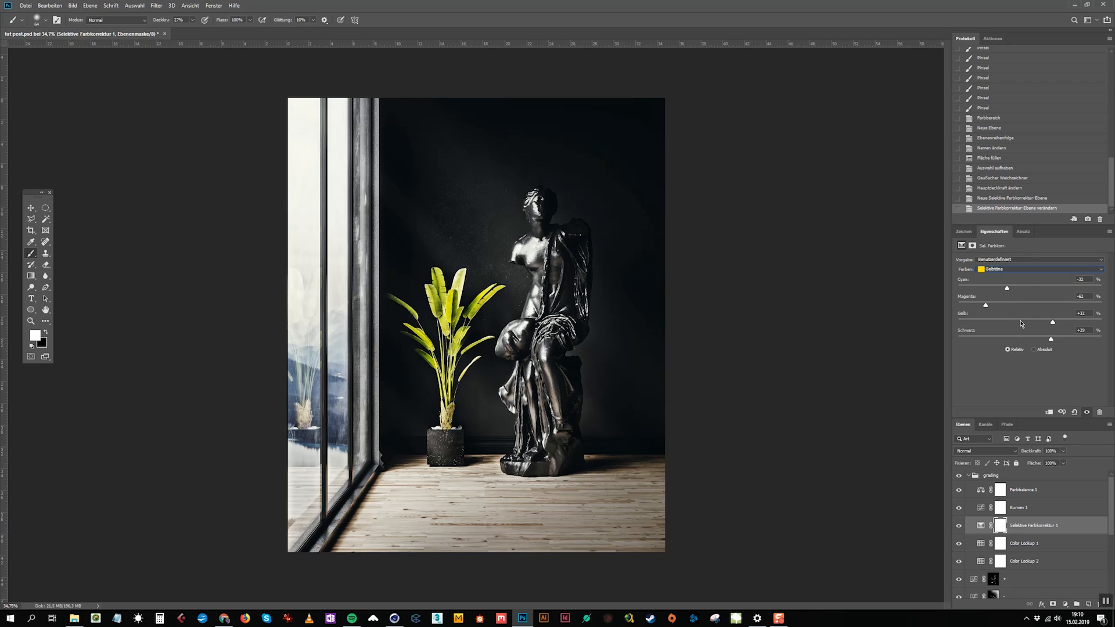
drag(1021, 323, 1008, 324)
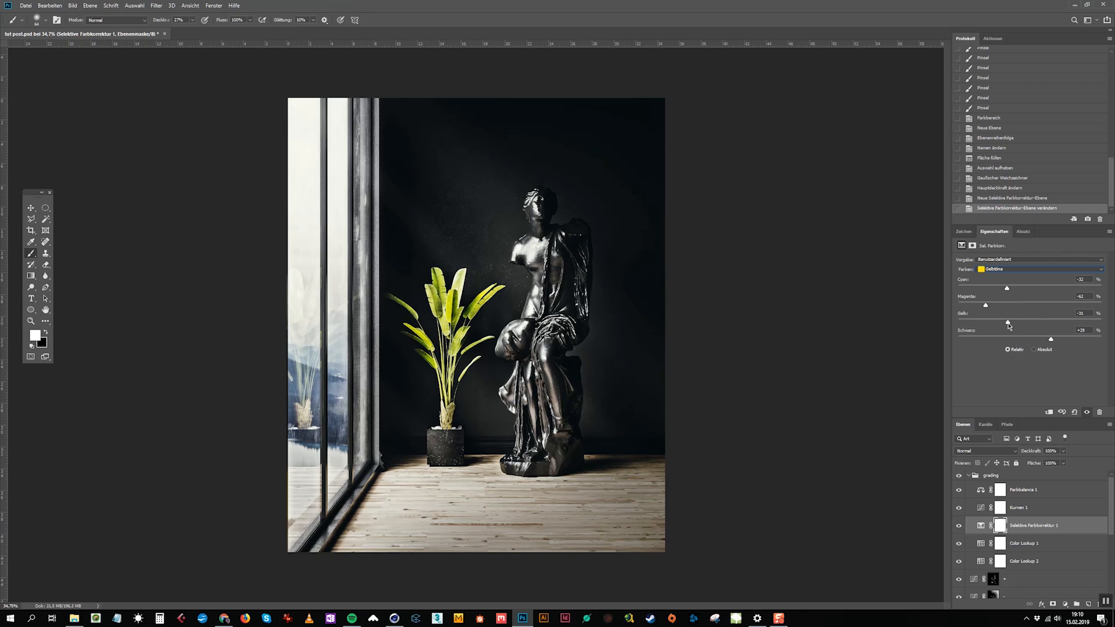
click(1061, 341)
click(1057, 346)
click(959, 527)
click(959, 527)
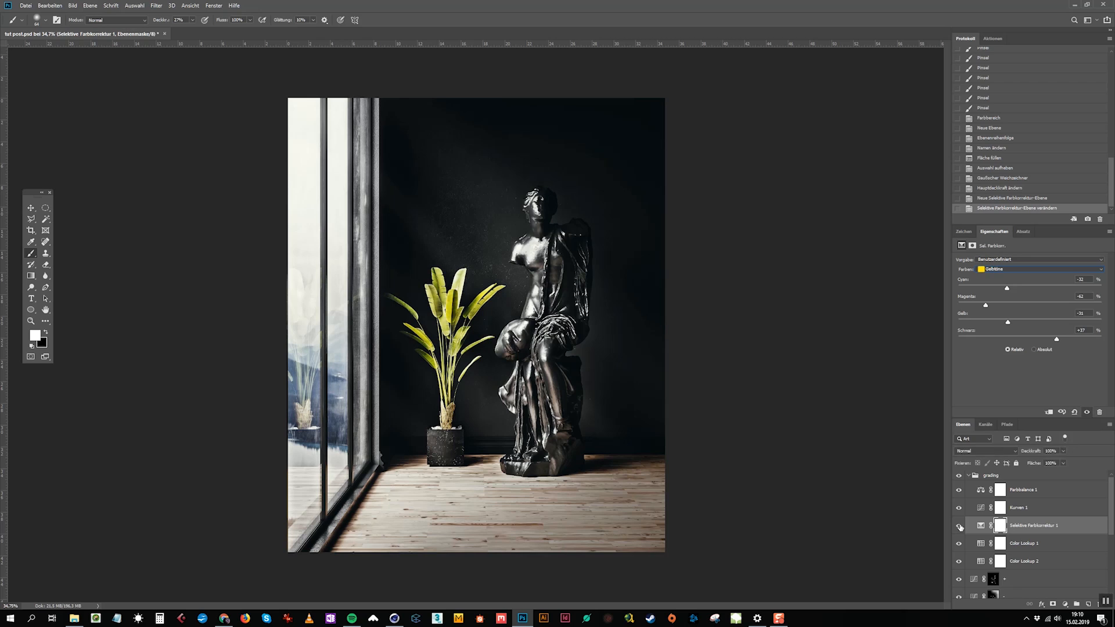
click(959, 527)
click(959, 527)
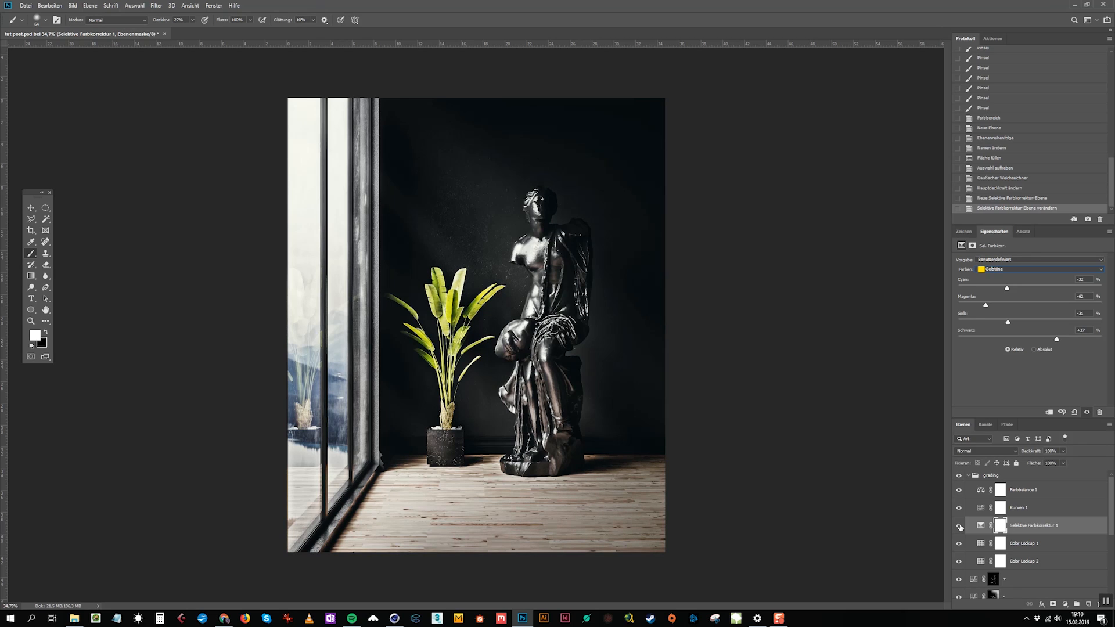
Step: In the Selective Color layer's Greens, set cyan to -54%, magenta to -63%, yellow to -42% and black to -22%
click(993, 270)
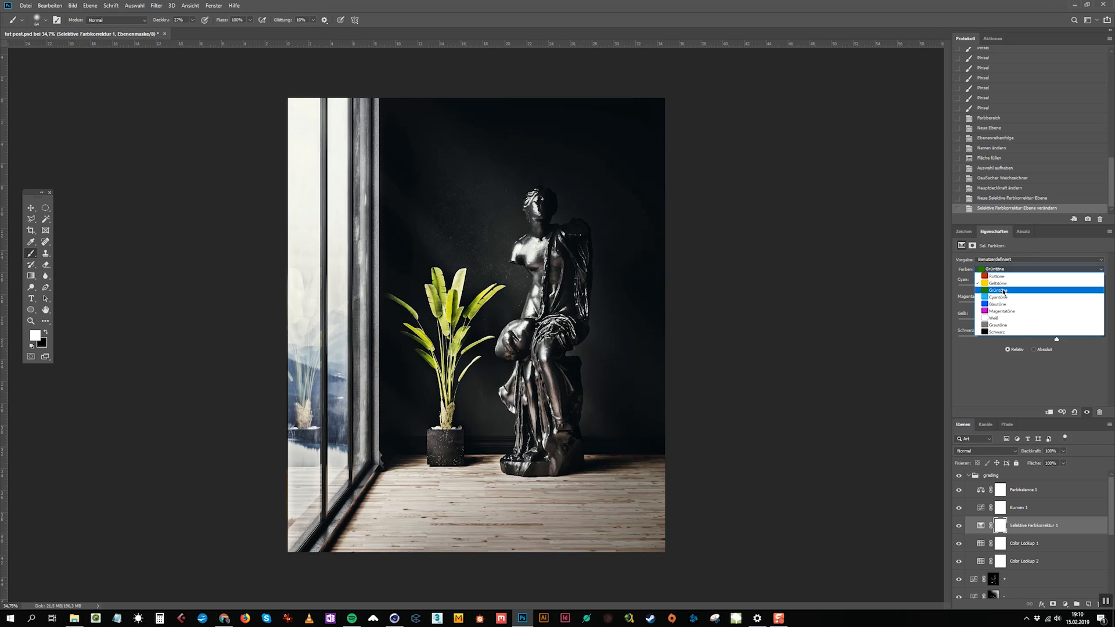
click(1002, 292)
drag(1013, 345, 1038, 346)
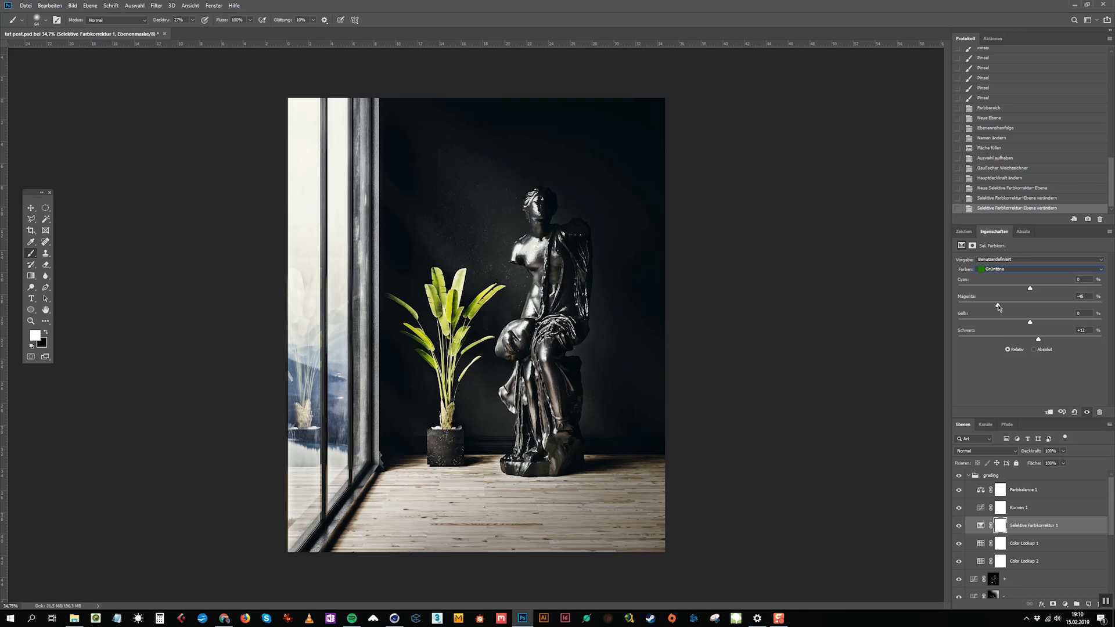
drag(1031, 288, 991, 291)
click(1025, 343)
drag(1024, 343, 1014, 346)
Step: Compare the image with and without the Selective Color layer and reduce that layer's opacity to about 52%
click(959, 525)
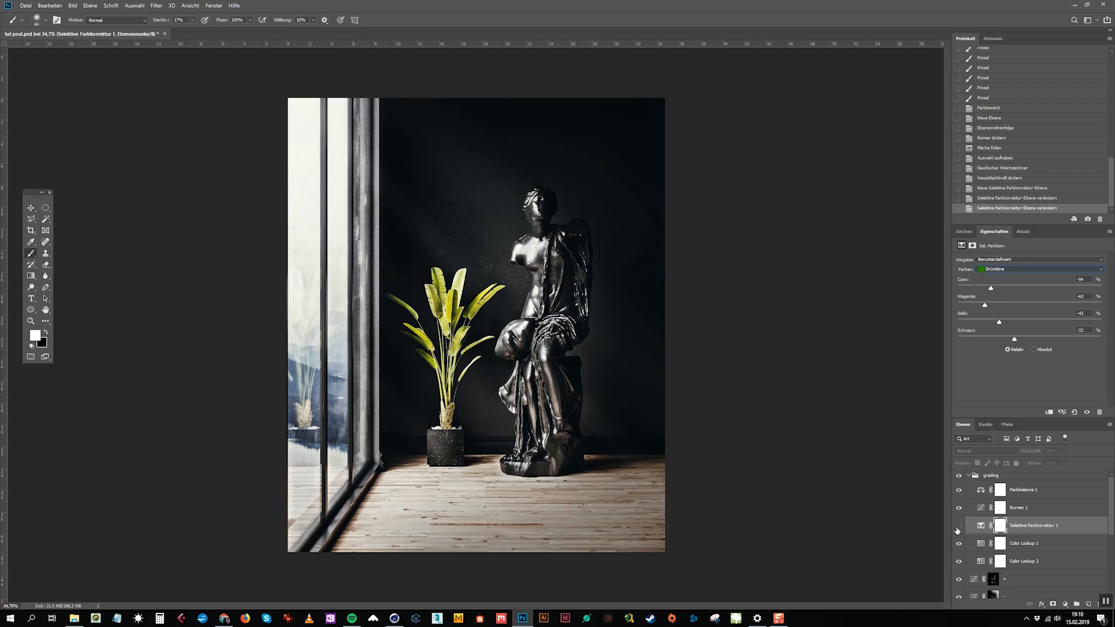
click(959, 527)
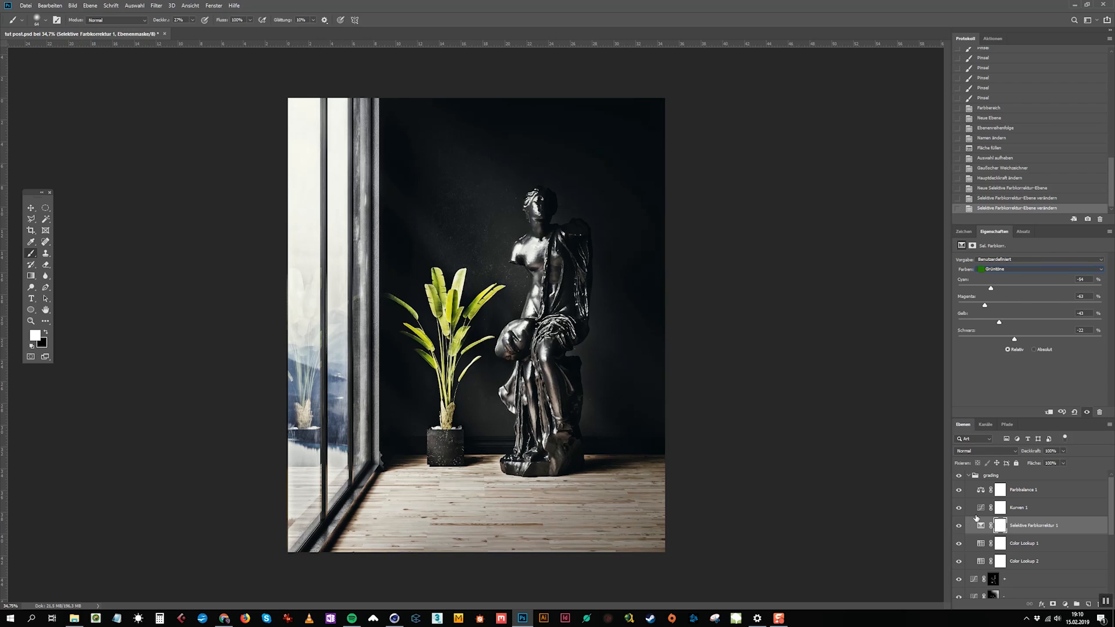
drag(1063, 451, 1030, 463)
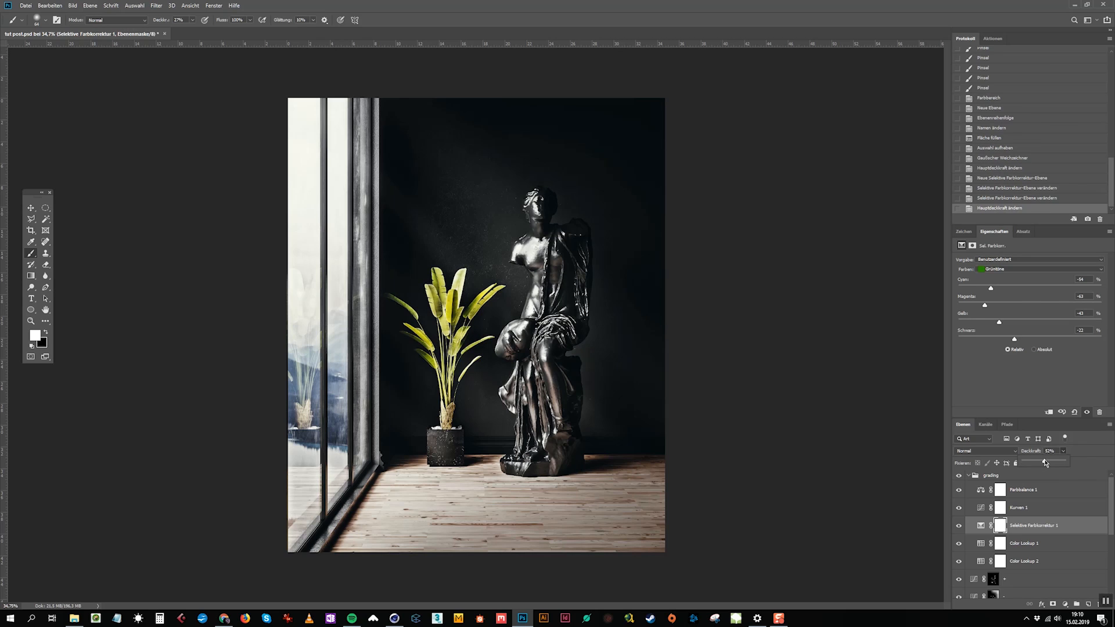
click(1025, 451)
Step: Add a Hue/Saturation adjustment layer above the Selective Color layer, set its saturation to -15, and save the document
click(1053, 601)
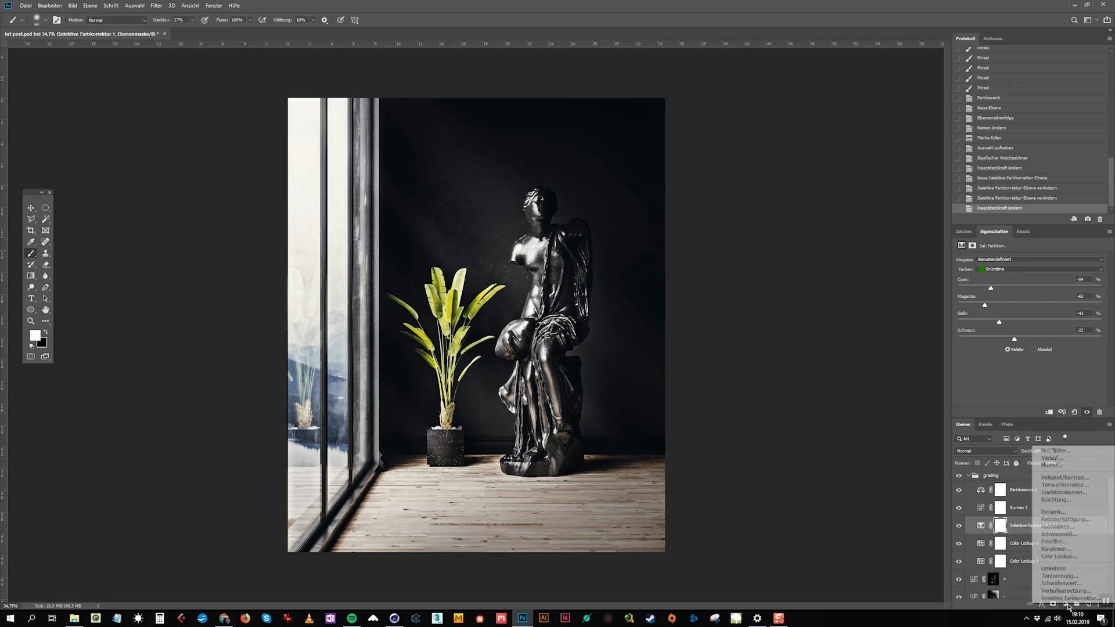
click(1074, 520)
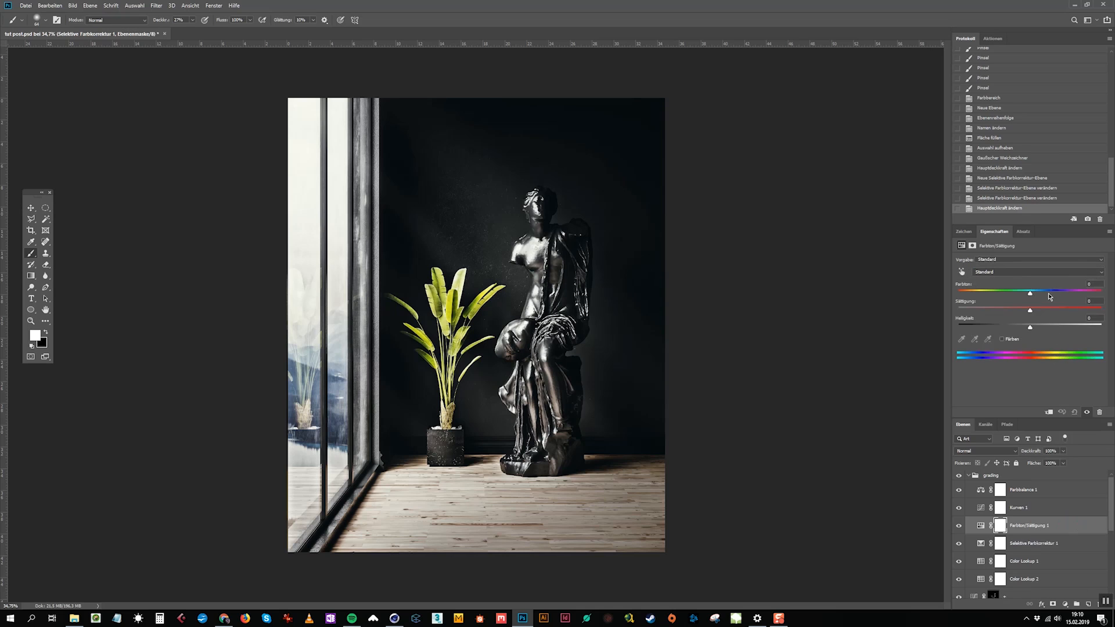
drag(1029, 309, 1014, 312)
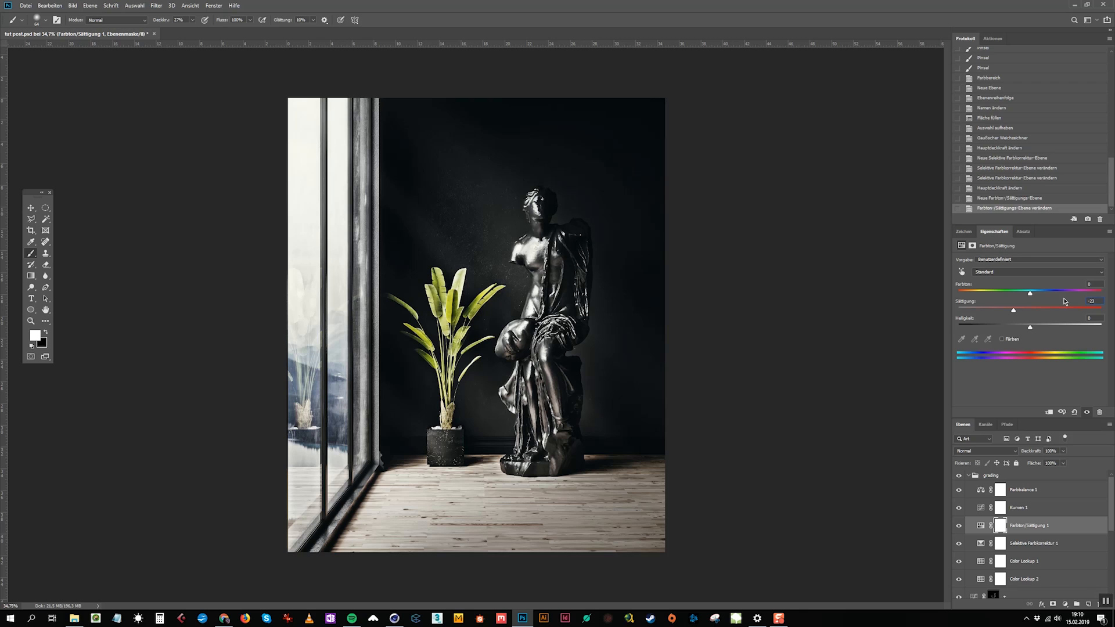
text(-3)
key(ctrl+plus)
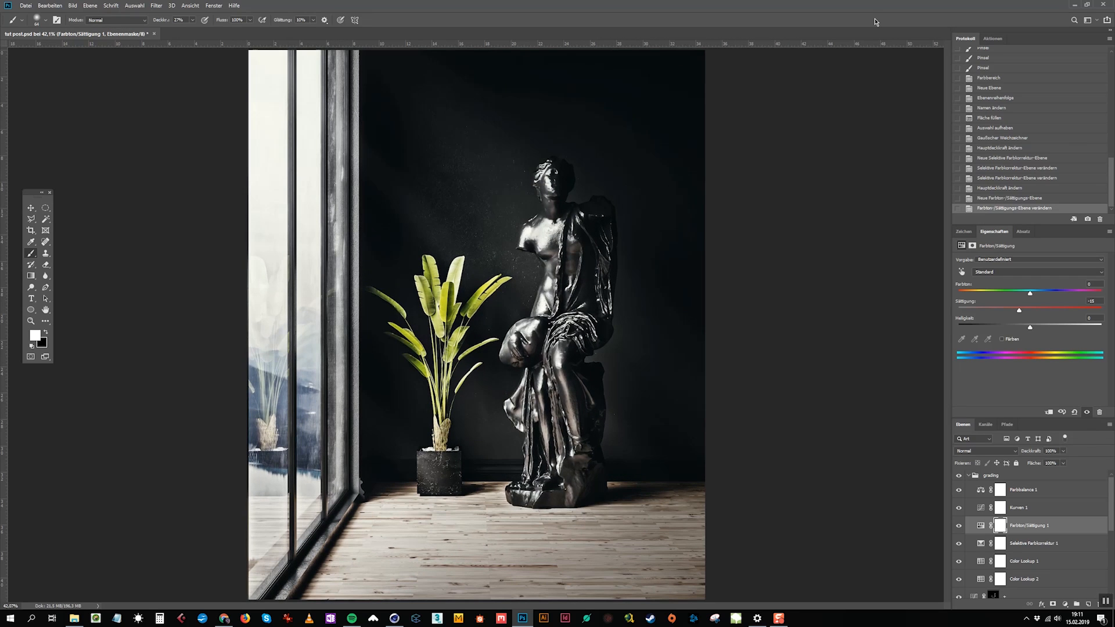
key(ctrl+s)
Step: Select the "bloom" layer and set the soft round brush size to 95 px for working on the statue
scroll(1037, 536, down, 2)
scroll(1037, 535, down, 1)
click(987, 565)
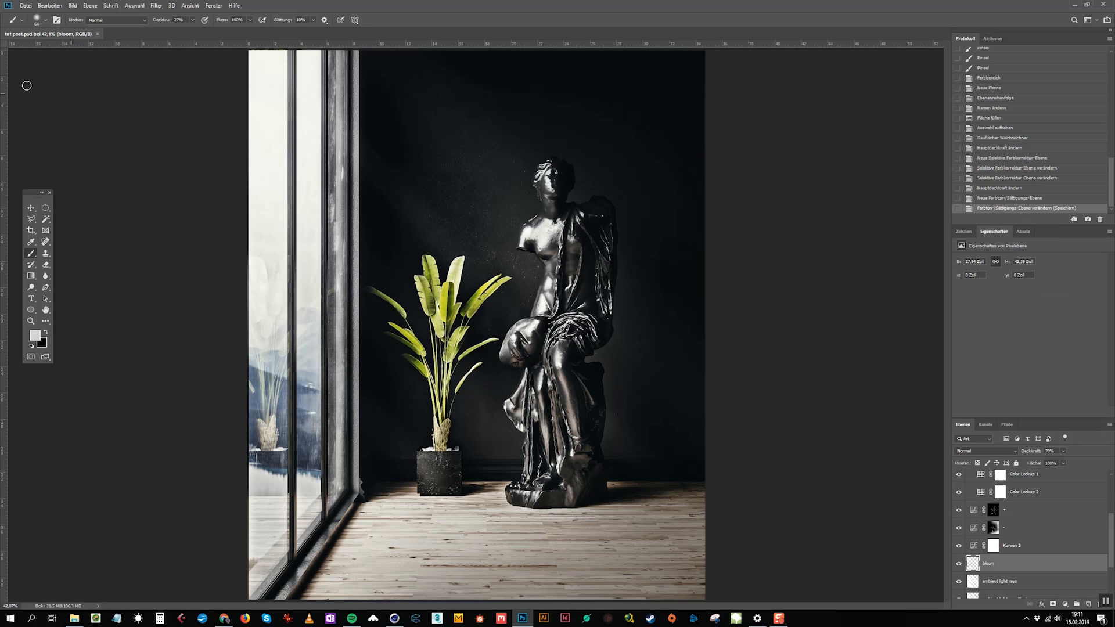
alt+scroll(572, 222, up, 3)
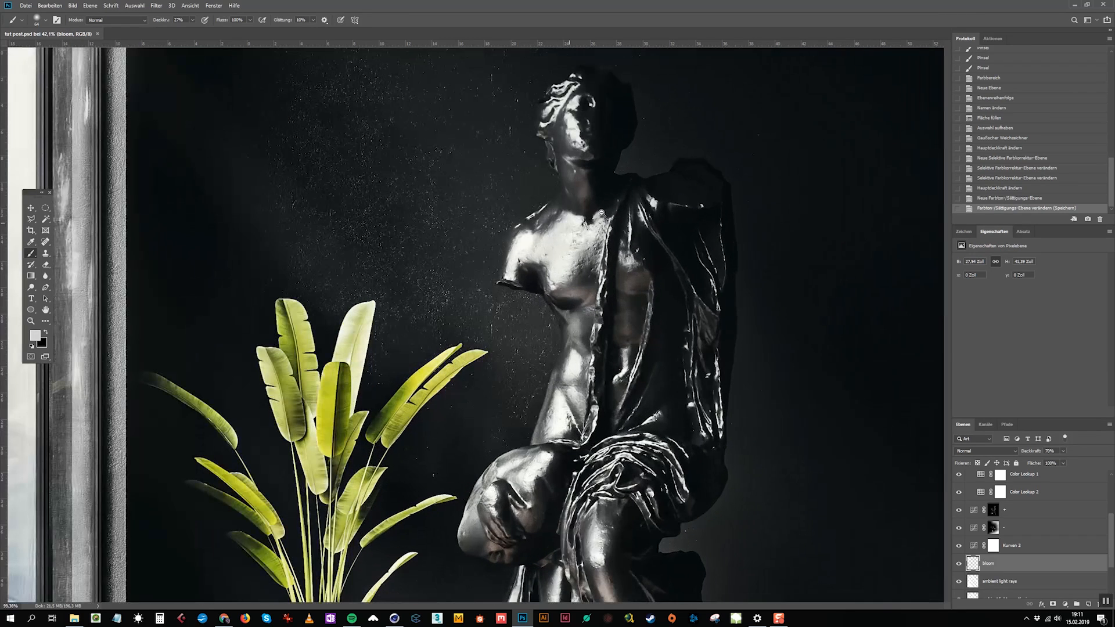
right_click(601, 212)
drag(700, 195, 710, 195)
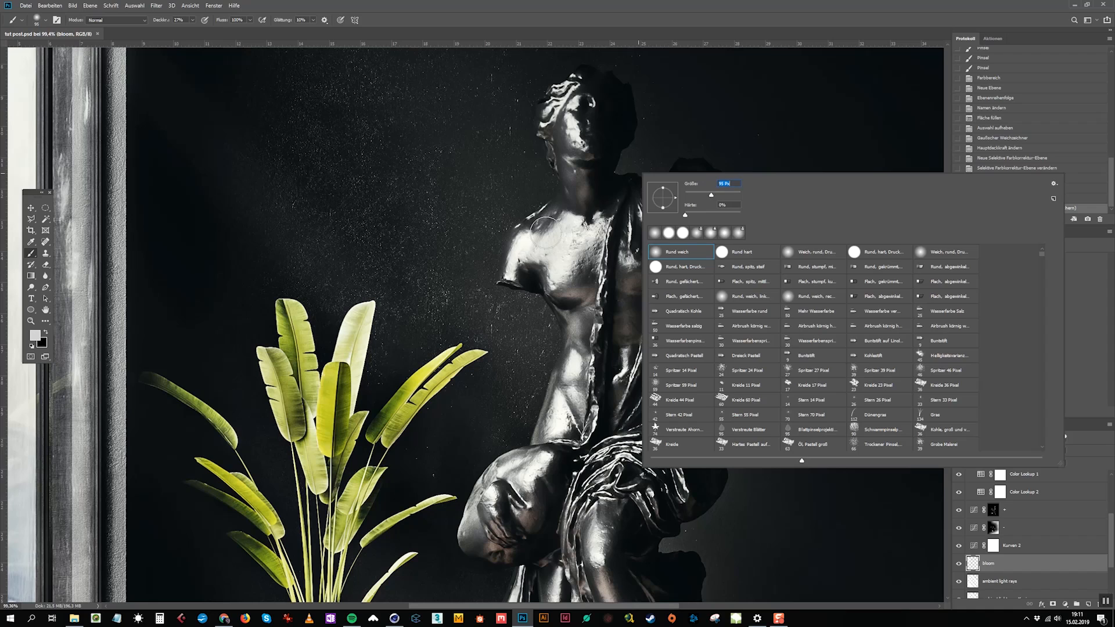
key(Return)
Step: Paint soft light dabs over the highlights on the statue's shoulder, chest, bent knee and thigh
click(523, 237)
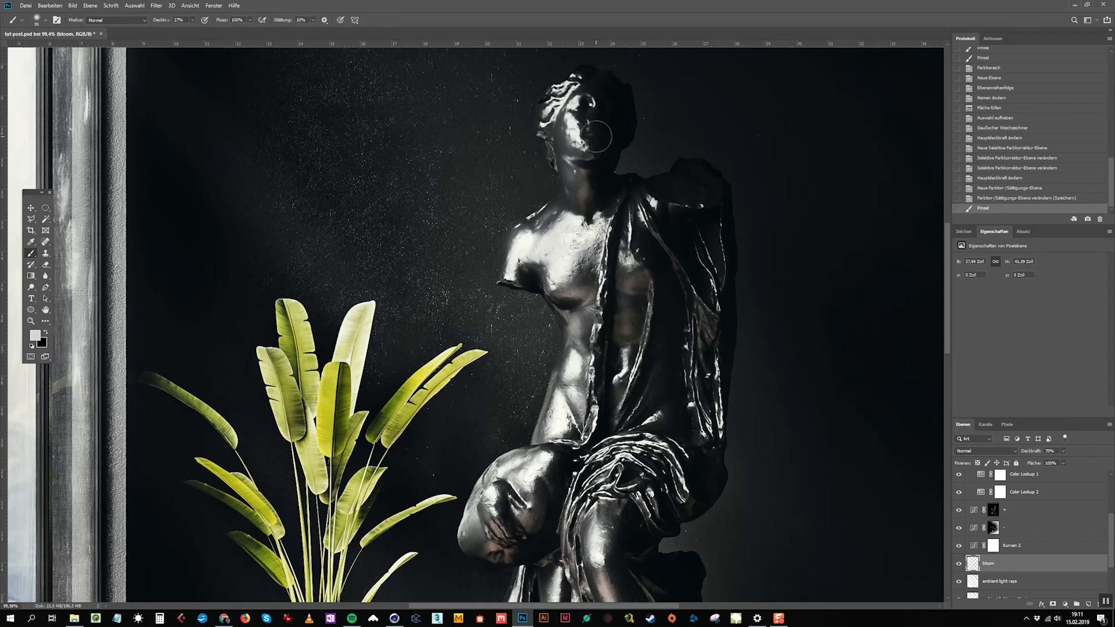
click(569, 216)
click(574, 221)
click(574, 218)
click(572, 210)
click(576, 212)
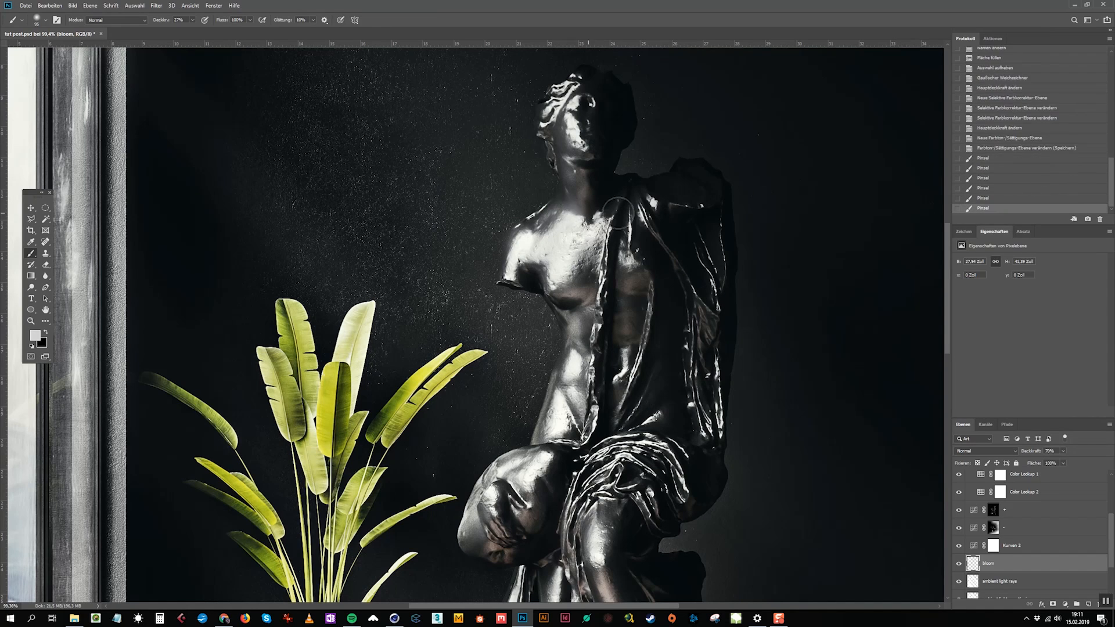
click(544, 458)
click(543, 458)
click(543, 460)
click(543, 459)
click(617, 520)
click(584, 549)
click(604, 555)
click(610, 543)
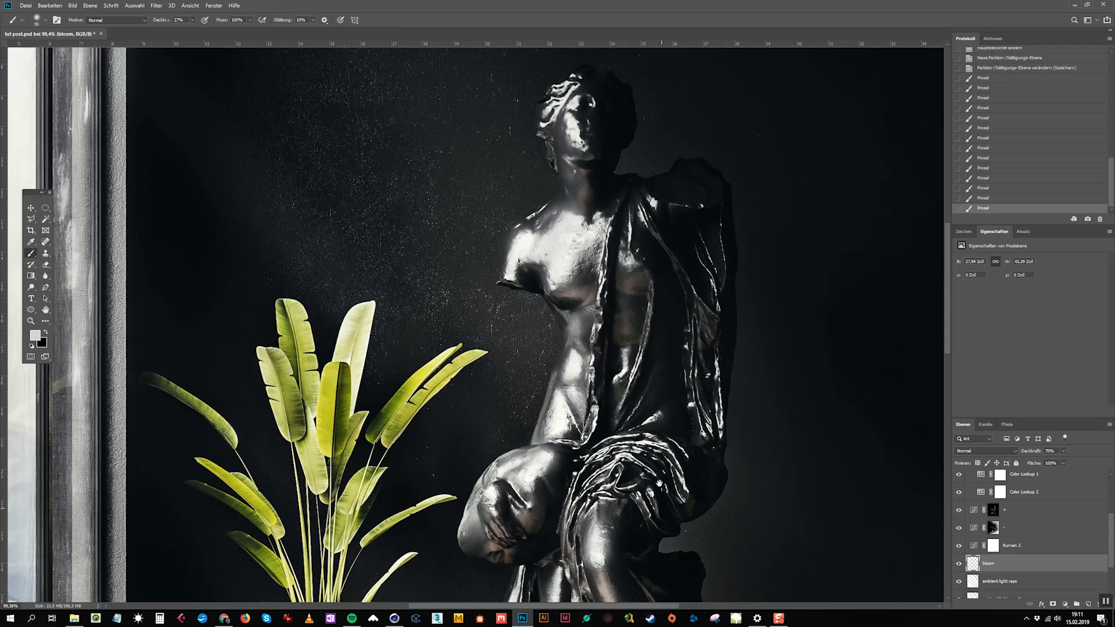
Step: Reduce the brush to 55 px and add soft light to the highlight on the statue's lower drapery
drag(659, 483, 689, 208)
right_click(575, 326)
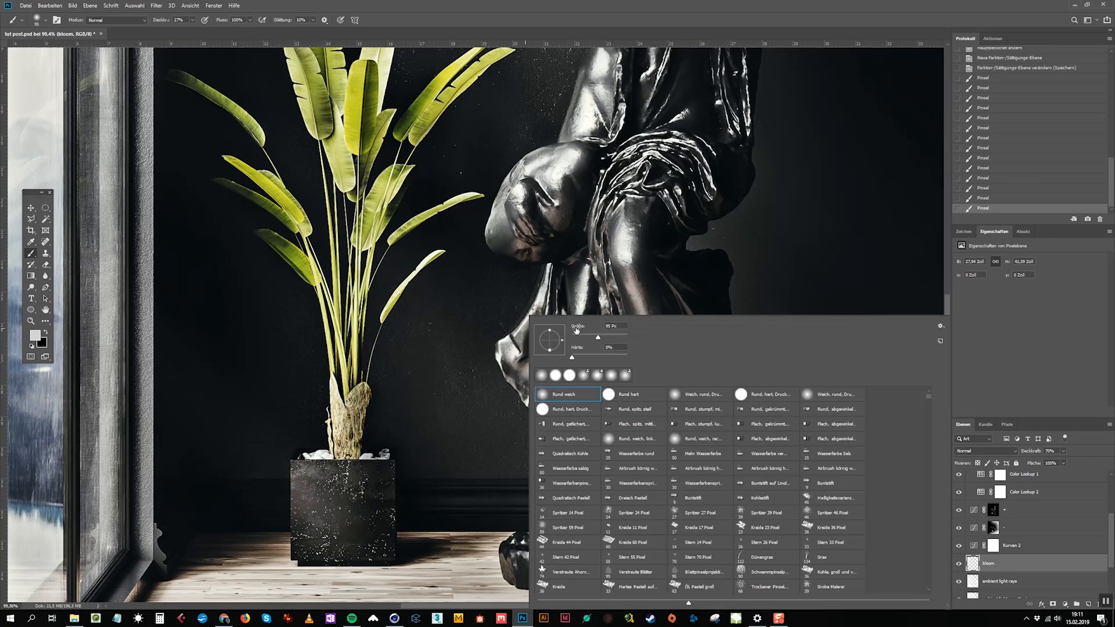
drag(597, 338, 588, 339)
click(510, 338)
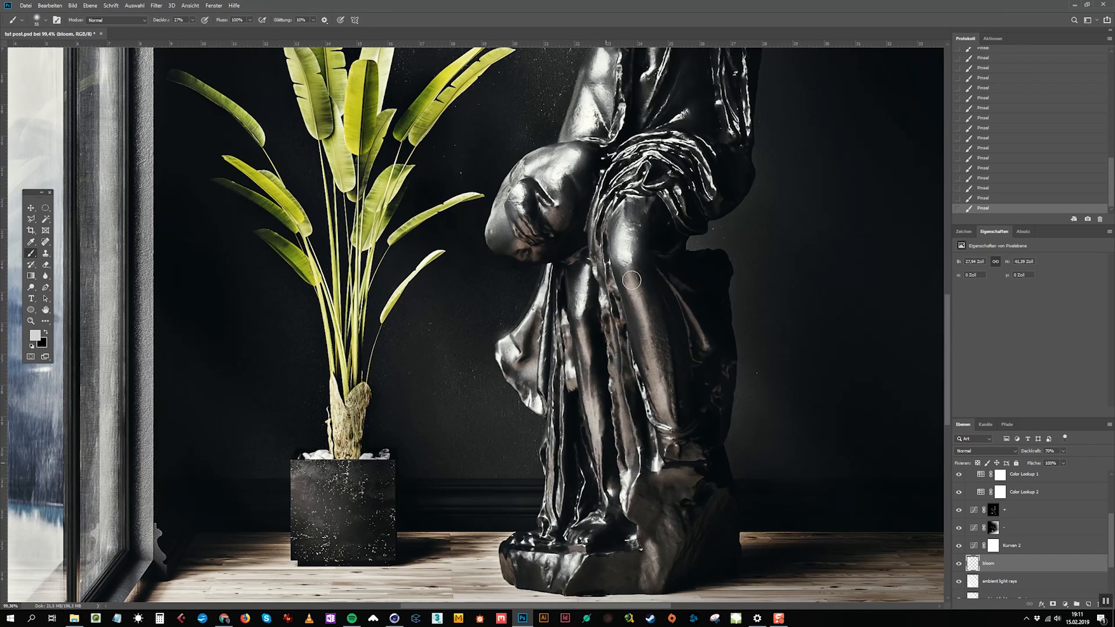
Step: Examine the painted bloom on the statue both up close and in the full image
drag(685, 131, 604, 405)
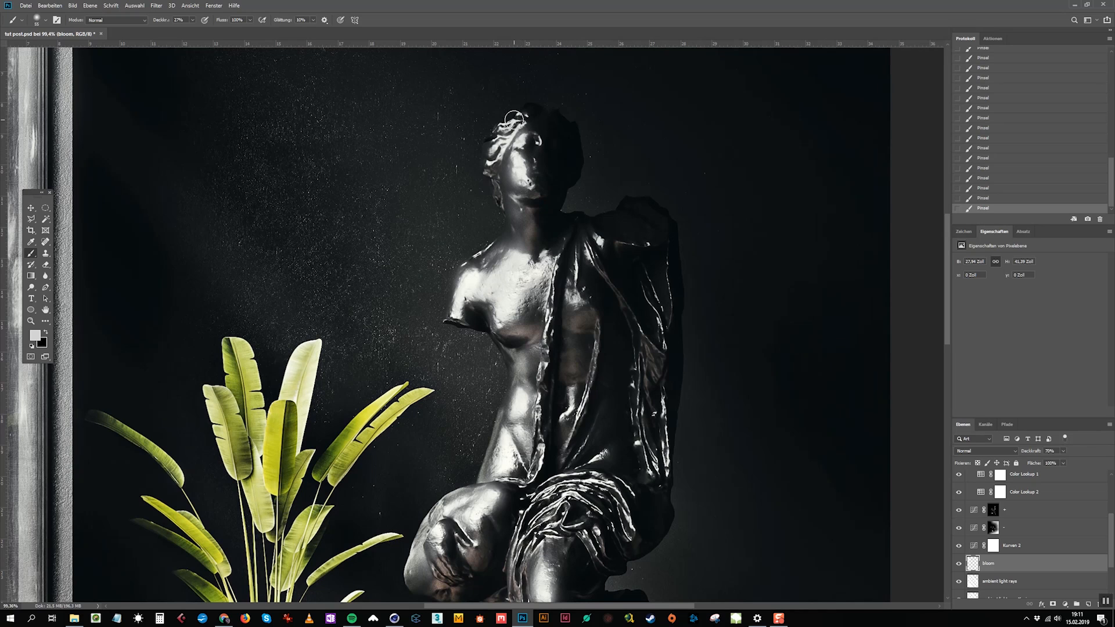
alt+scroll(588, 273, down, 3)
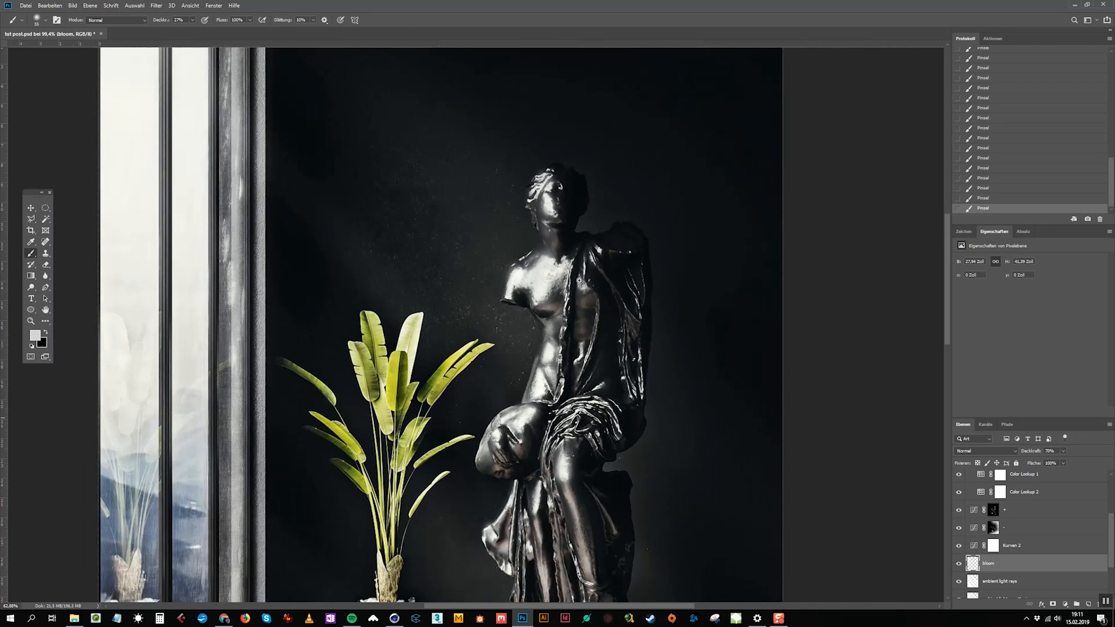
alt+scroll(579, 280, down, 4)
alt+scroll(585, 289, up, 6)
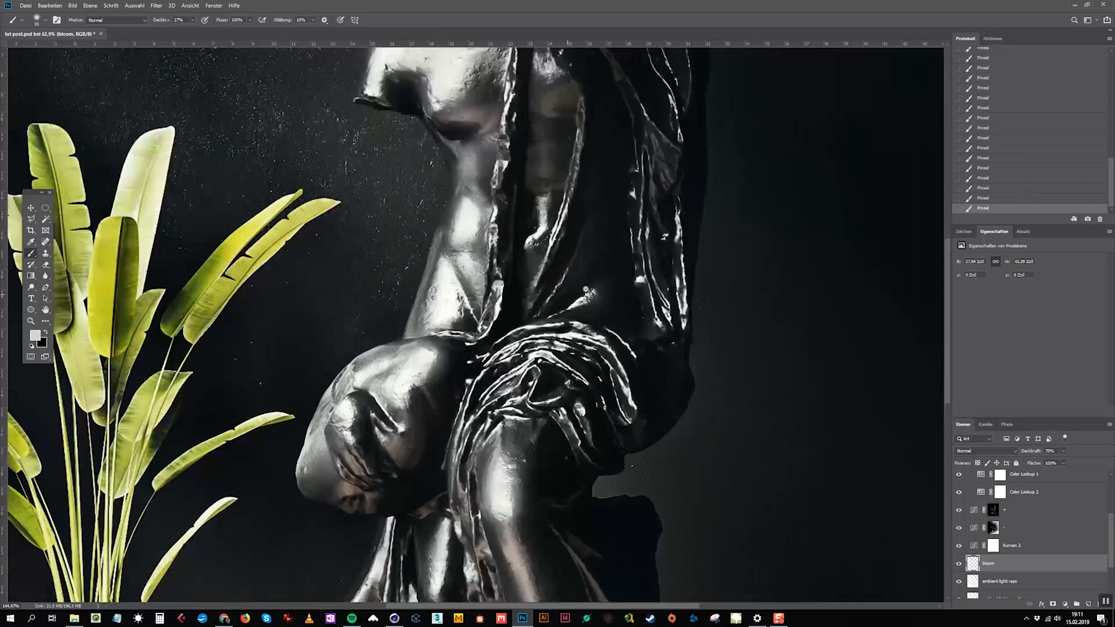
alt+scroll(586, 289, down, 8)
scroll(518, 281, right, 2)
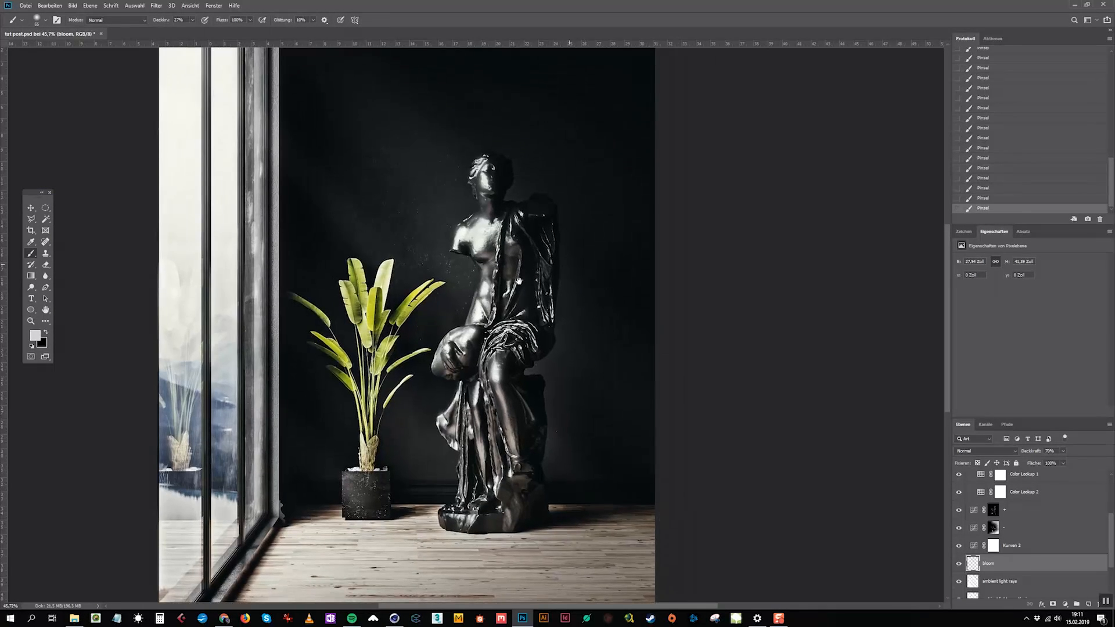
alt+scroll(519, 281, down, 2)
scroll(565, 232, left, 1)
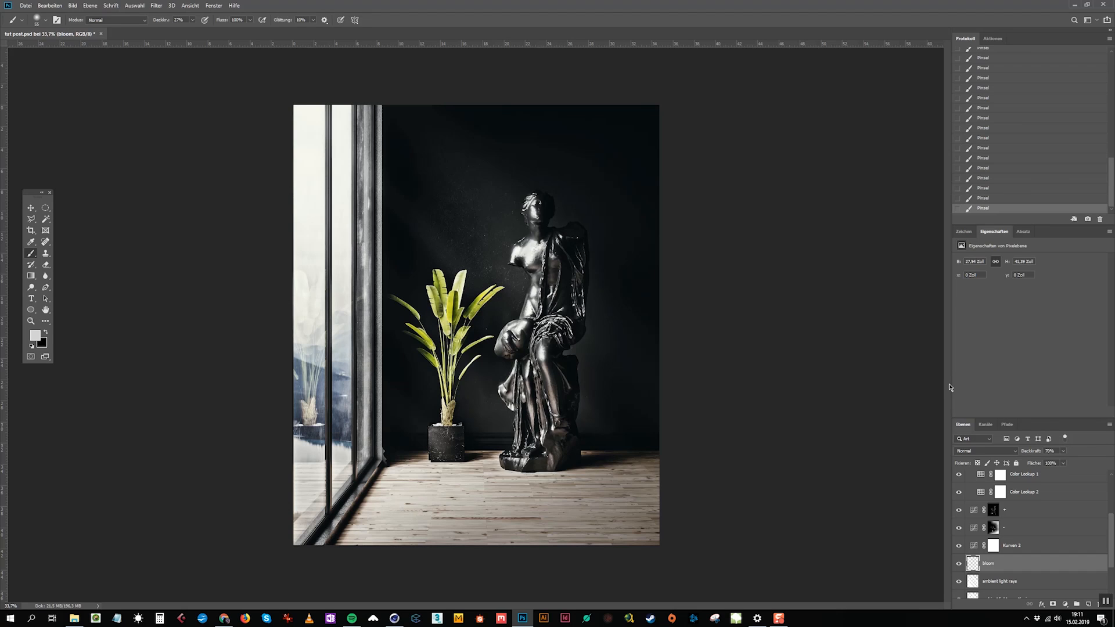
Step: Create a new layer above "bloom", make black the foreground colour, and set the brush to 29% opacity and 1811 px
click(1088, 604)
click(45, 333)
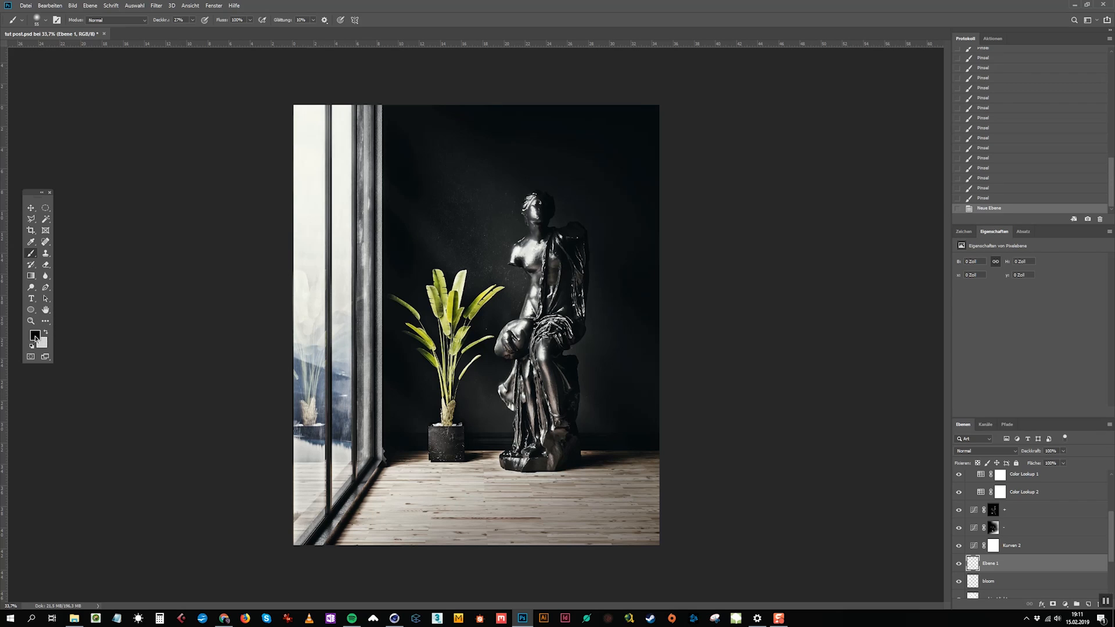
click(34, 336)
click(1045, 230)
mouse_move(194, 22)
mouse_down()
mouse_move(214, 35)
mouse_move(202, 36)
mouse_up()
right_click(501, 163)
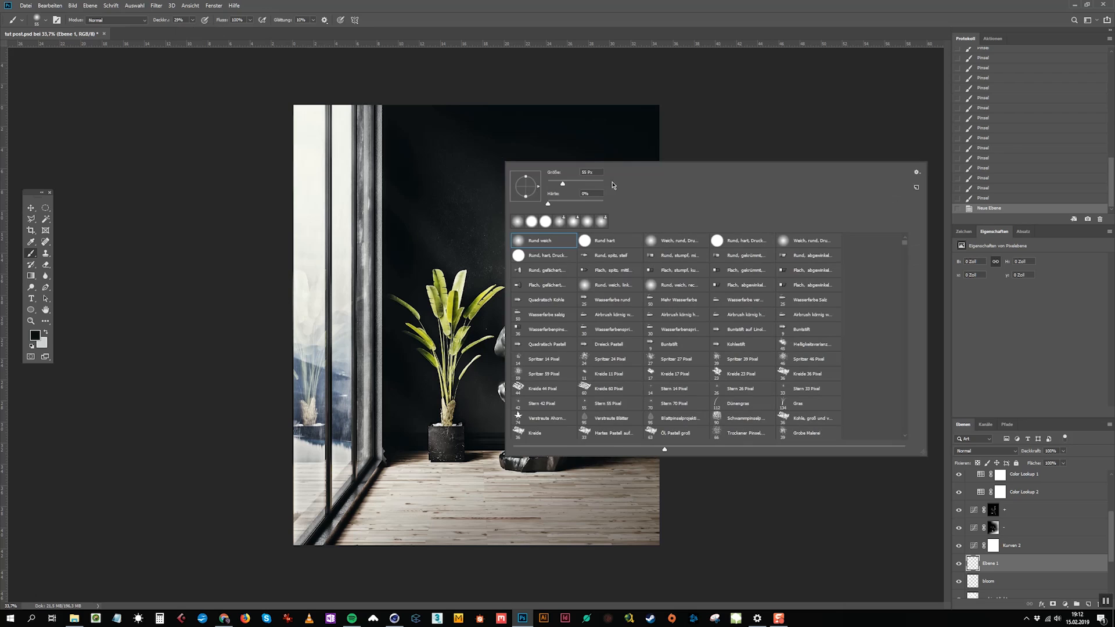
drag(596, 184, 601, 185)
drag(598, 187, 600, 186)
Step: Paint a black vignette with soft dabs along the image's bottom, right and top edges, undoing the last dab above the window
click(607, 61)
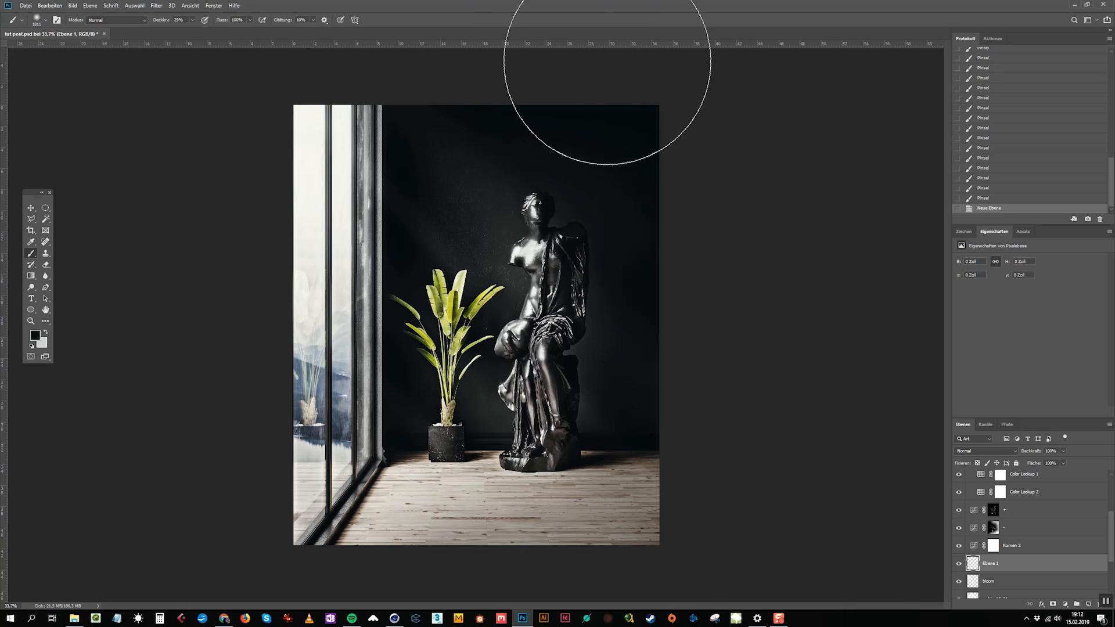
click(498, 616)
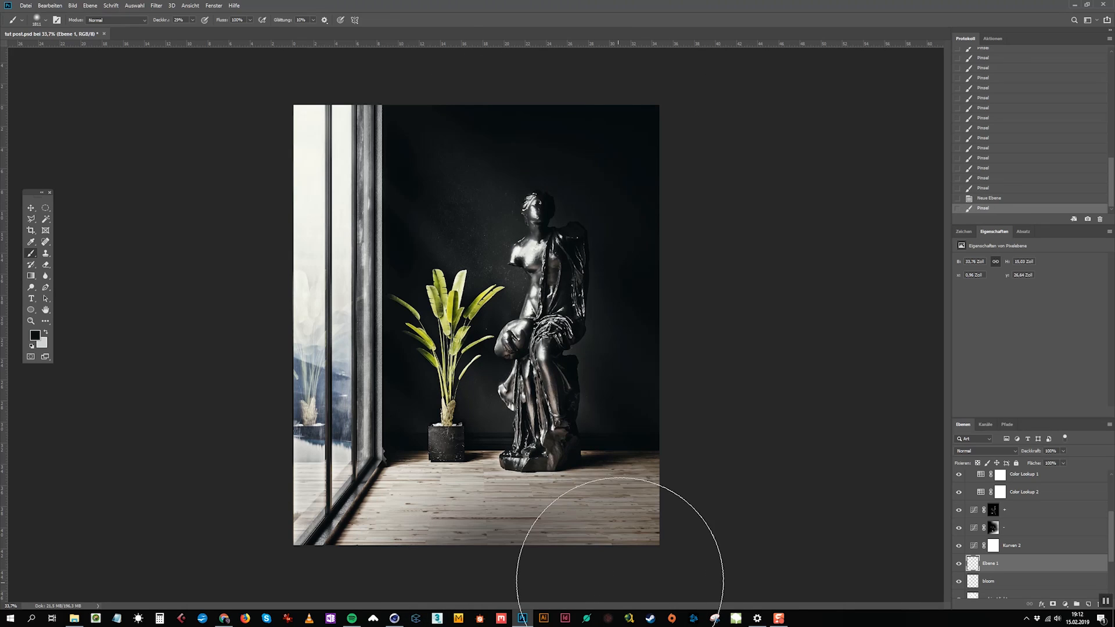
click(691, 549)
click(754, 473)
click(759, 415)
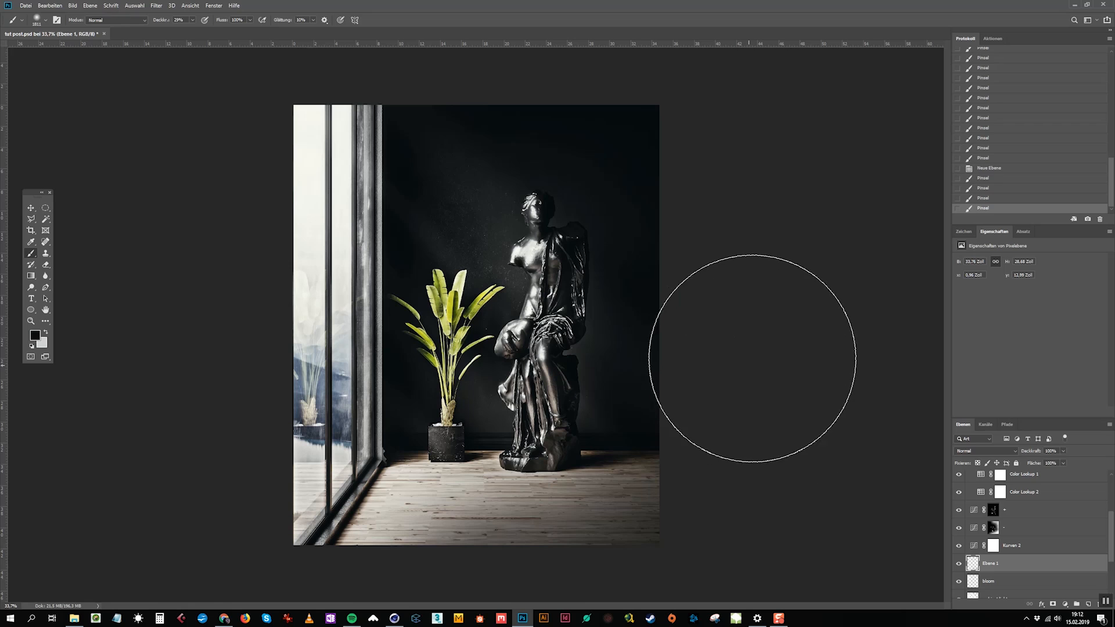
click(697, 334)
click(673, 311)
click(672, 306)
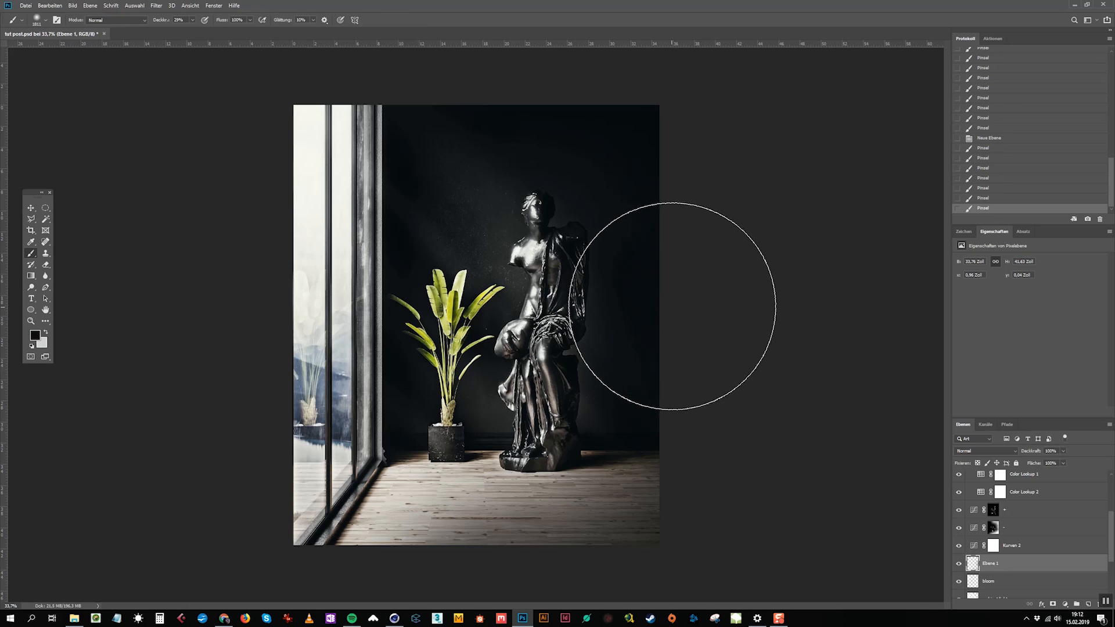
click(633, 157)
click(585, 120)
click(482, 68)
click(378, 61)
key(ctrl+z)
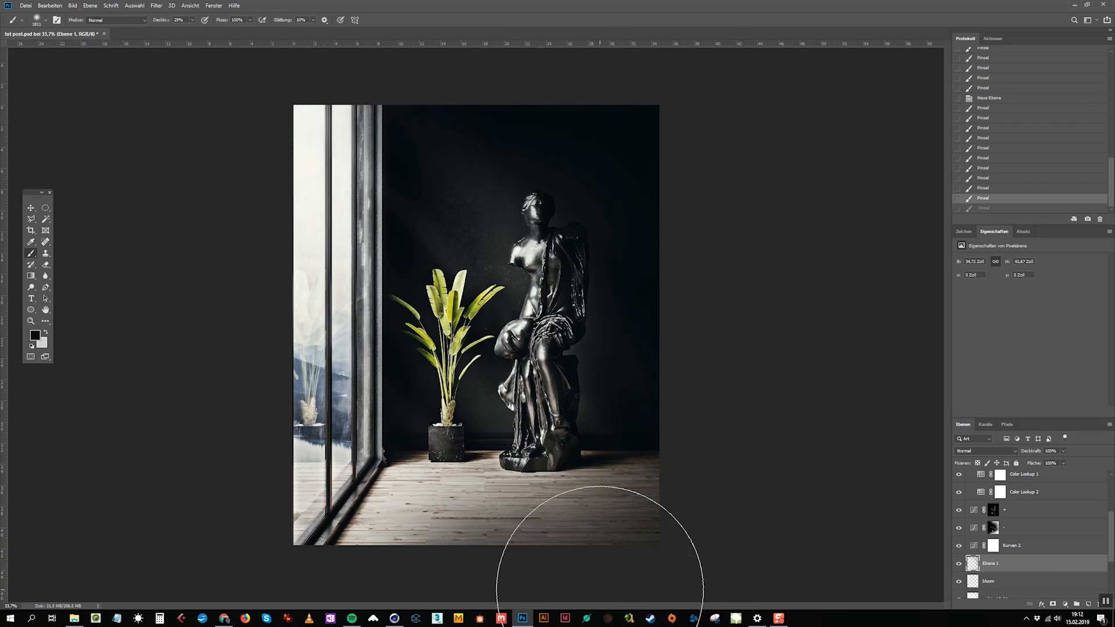
Step: Darken the vignette further with broad black strokes along the lower-right floor and the image's right edge
drag(587, 585, 697, 546)
key(ctrl+z)
key(ctrl+shift+z)
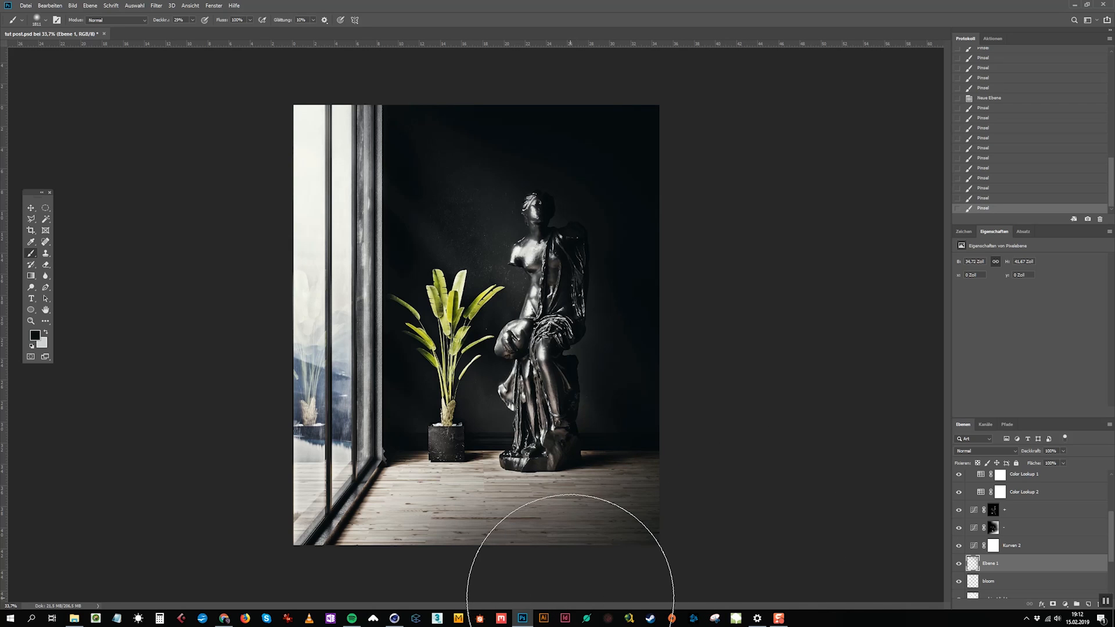
drag(570, 597, 863, 539)
mouse_move(814, 500)
mouse_down()
mouse_move(740, 448)
mouse_move(814, 356)
mouse_up()
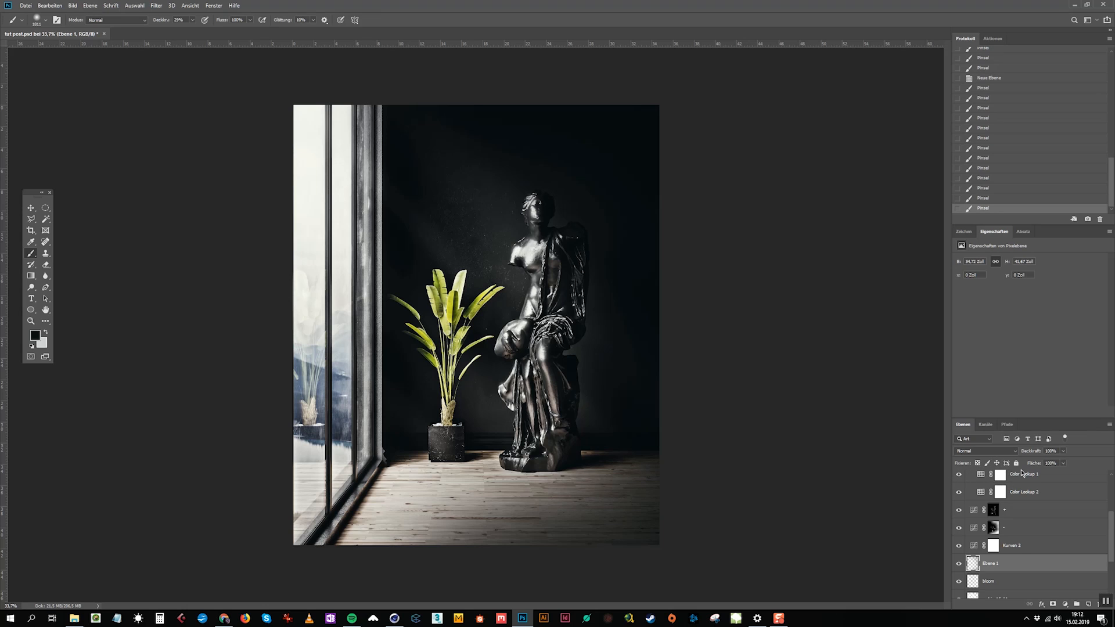
Step: Try the Overlay blend mode on the vignette layer, compare with the layer hidden, and return the mode to Normal
click(996, 452)
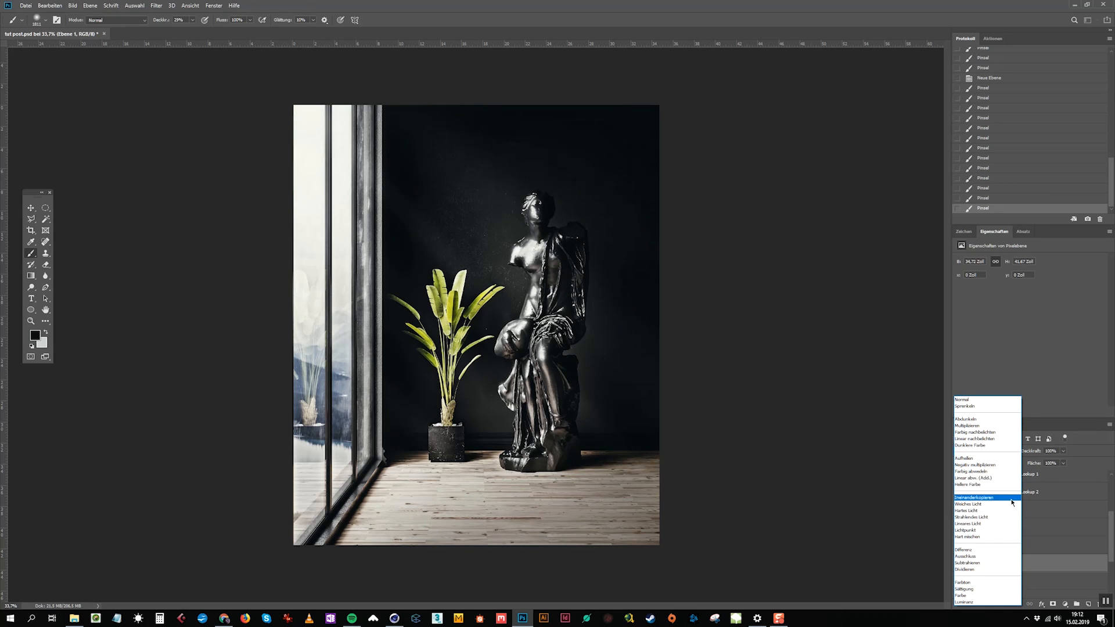
click(1012, 503)
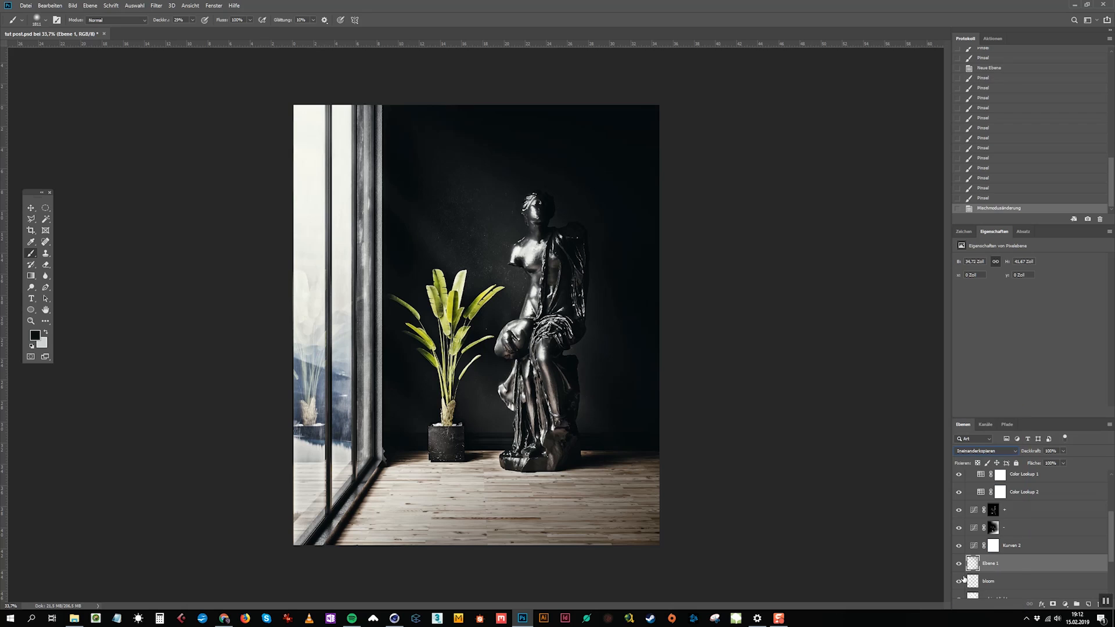
click(959, 564)
click(959, 564)
click(960, 563)
click(979, 452)
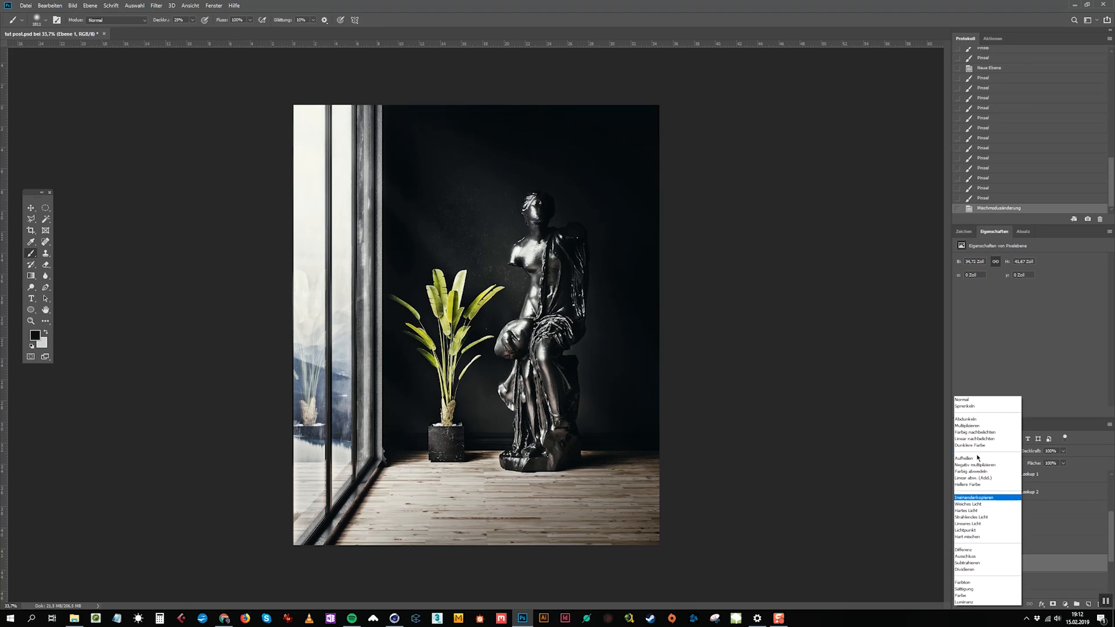
click(974, 400)
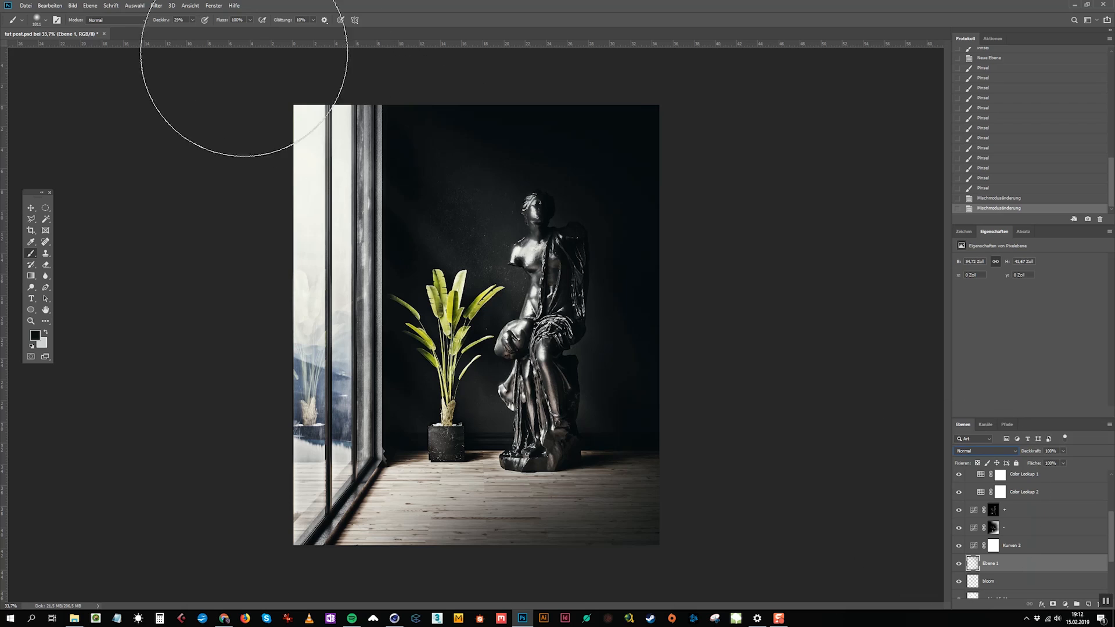
Step: Colorize the vignette layer "Ebene 1" with Hue/Saturation at hue 35, saturation 81 and lightness +2
click(73, 5)
mouse_move(92, 29)
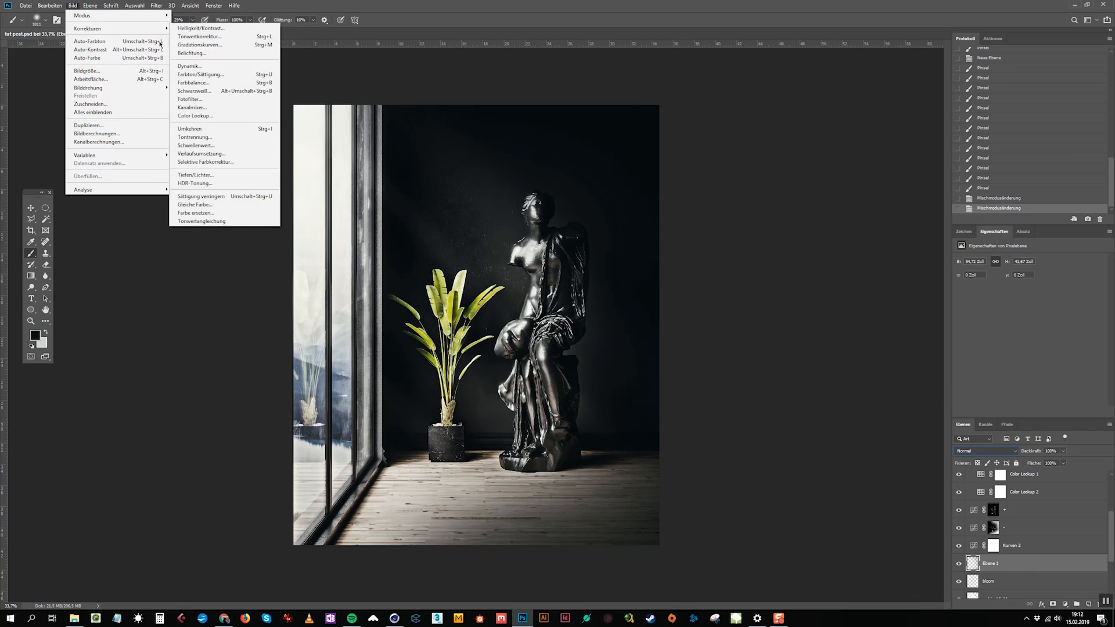
click(197, 73)
click(616, 253)
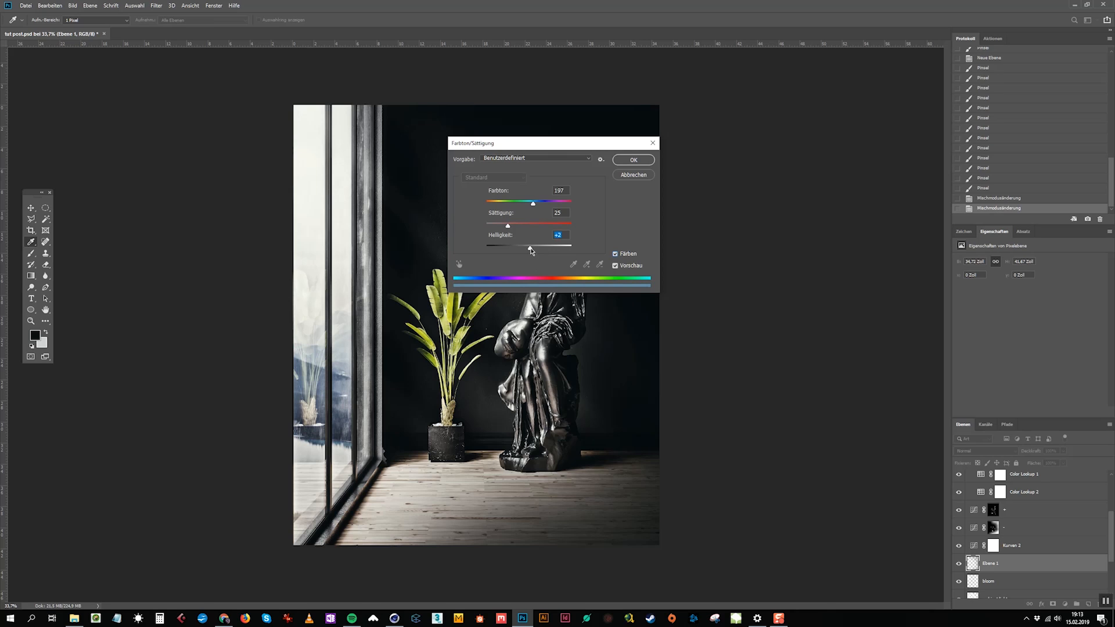
drag(529, 225, 495, 205)
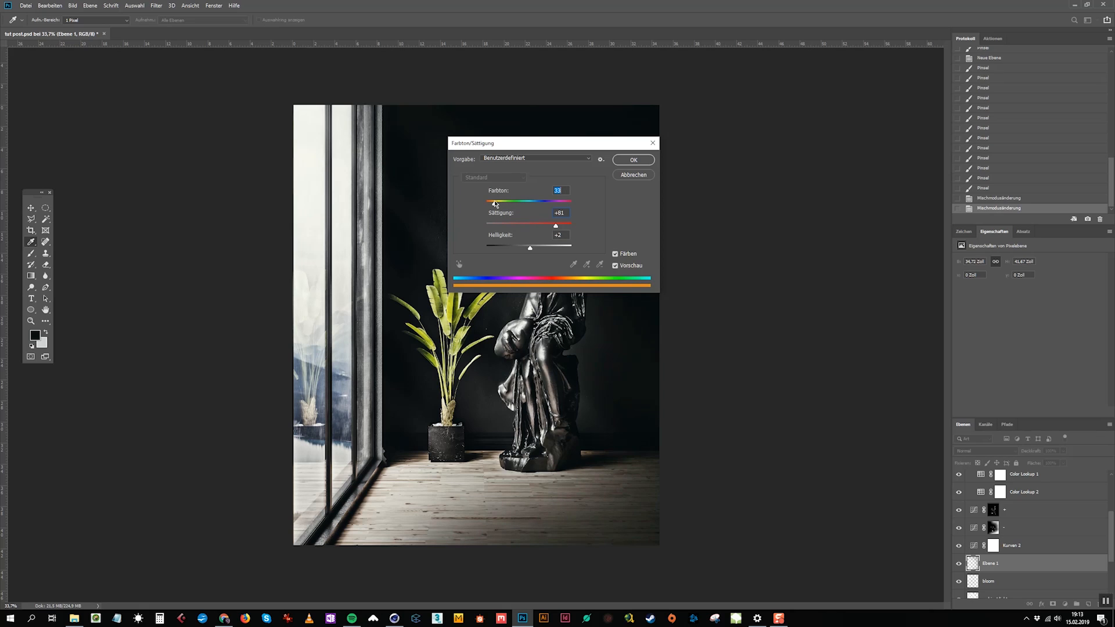
click(615, 266)
drag(603, 145, 834, 149)
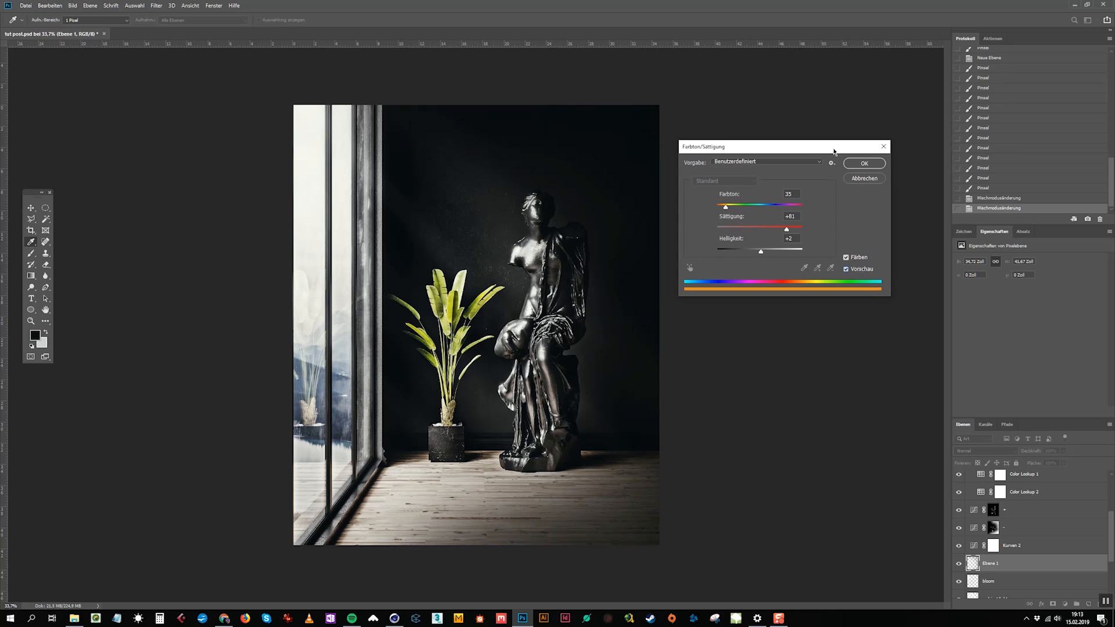
click(876, 166)
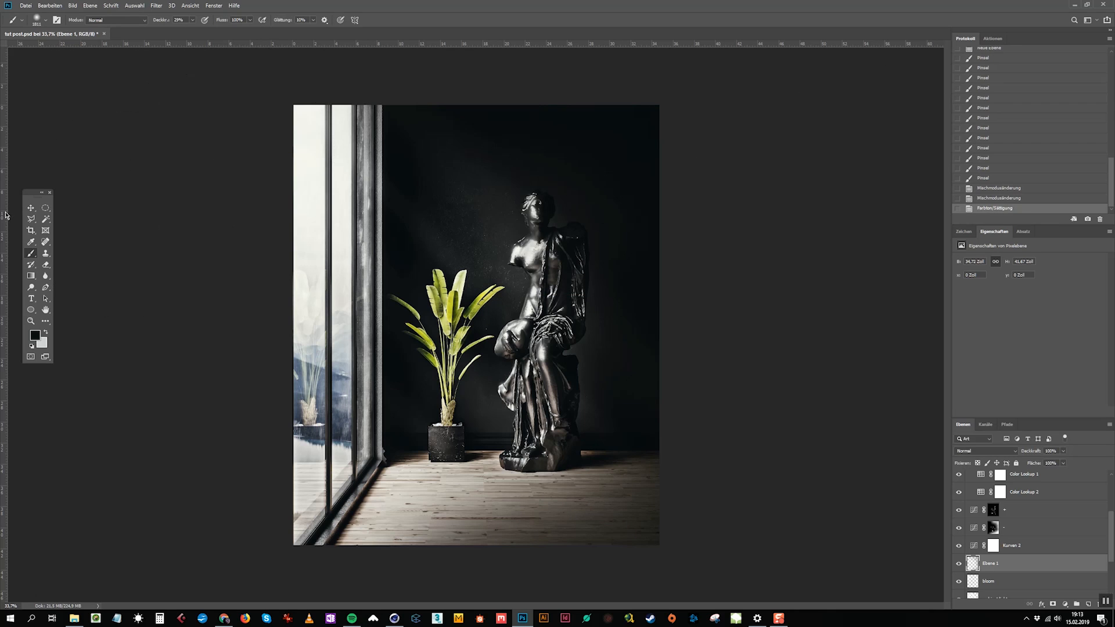
Step: Activate the elliptical selection tool, enlarge the image in the window and save the document
click(45, 208)
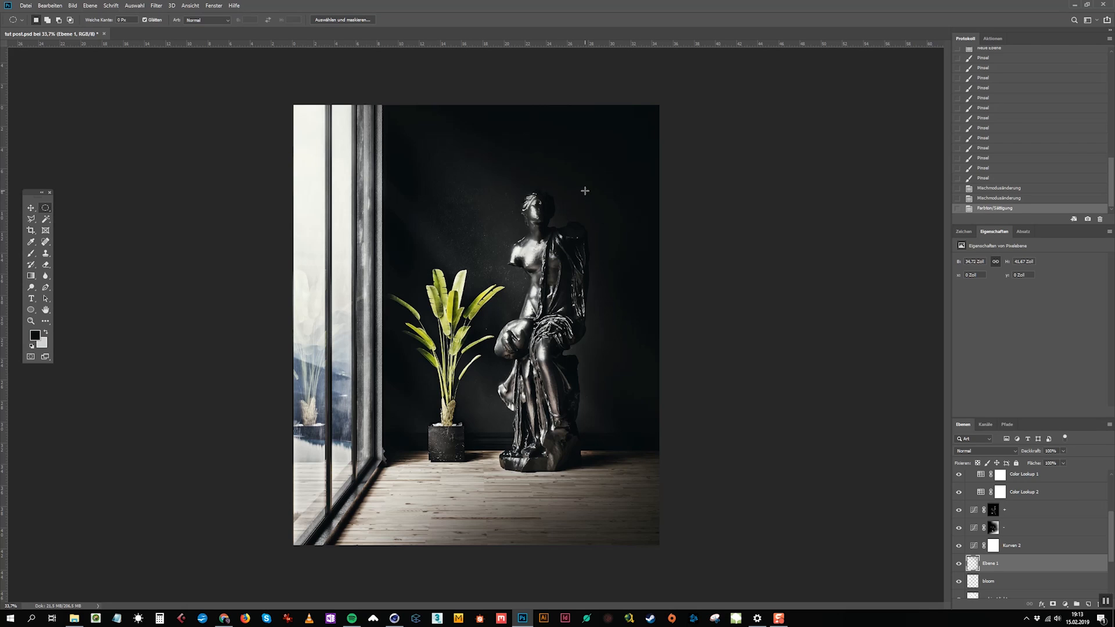
alt+drag(347, 251, 357, 248)
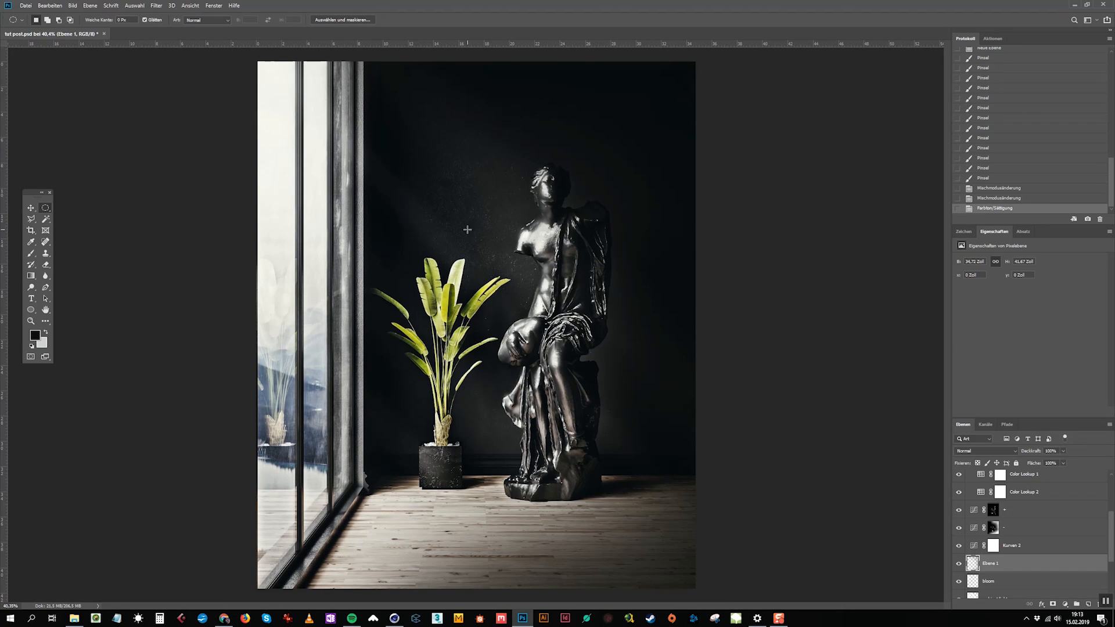
key(ctrl+s)
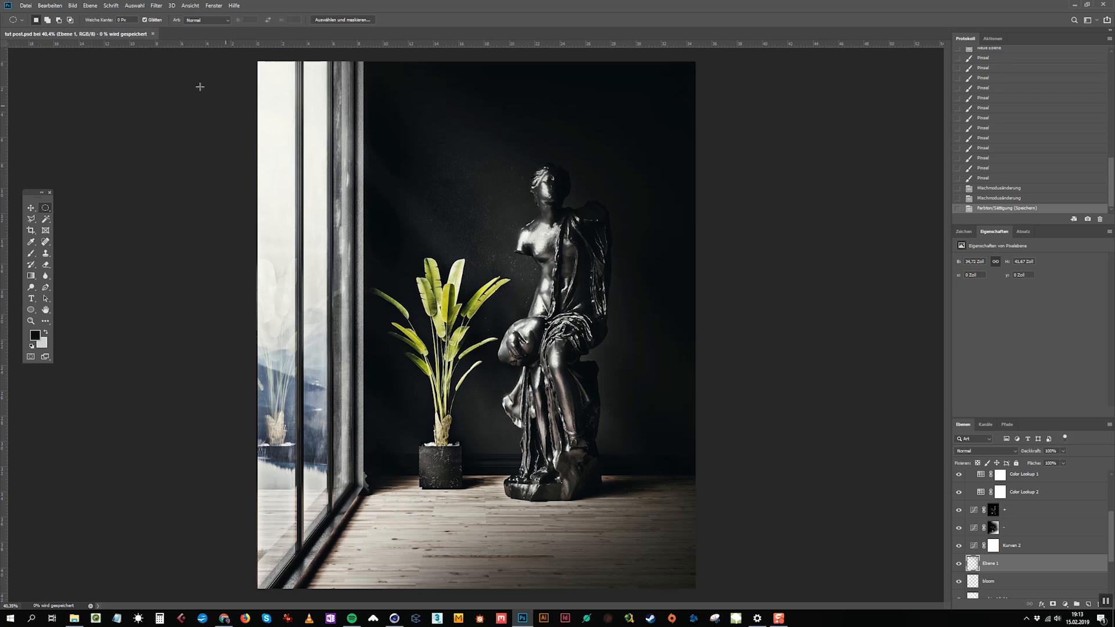
Step: Flatten the image, turn the background into a layer named "final", and select the whole canvas for copying
click(90, 5)
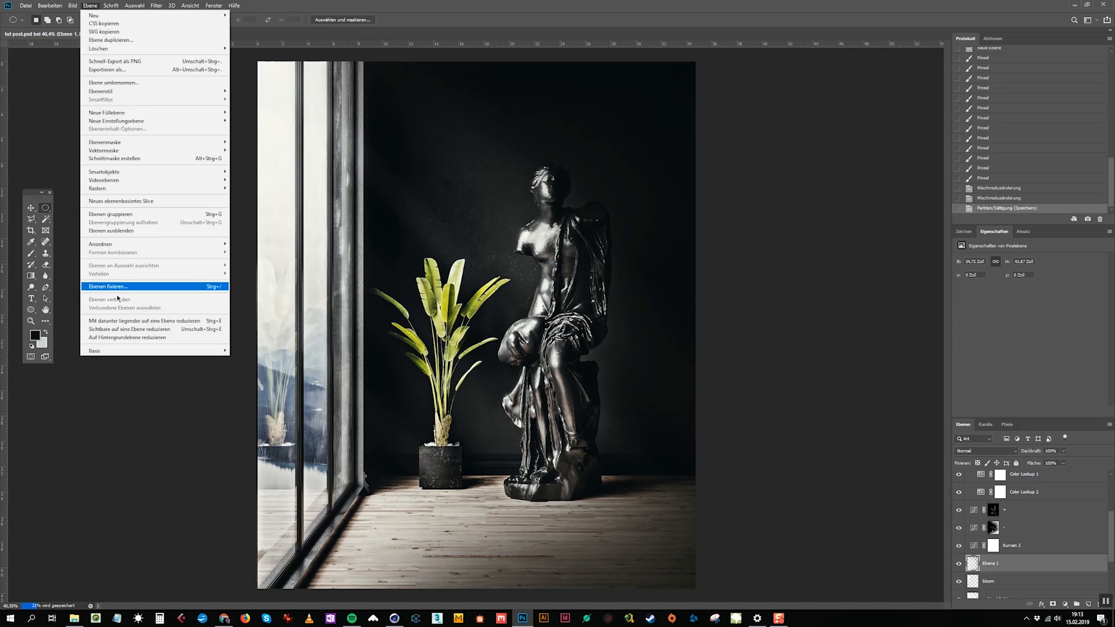
click(115, 338)
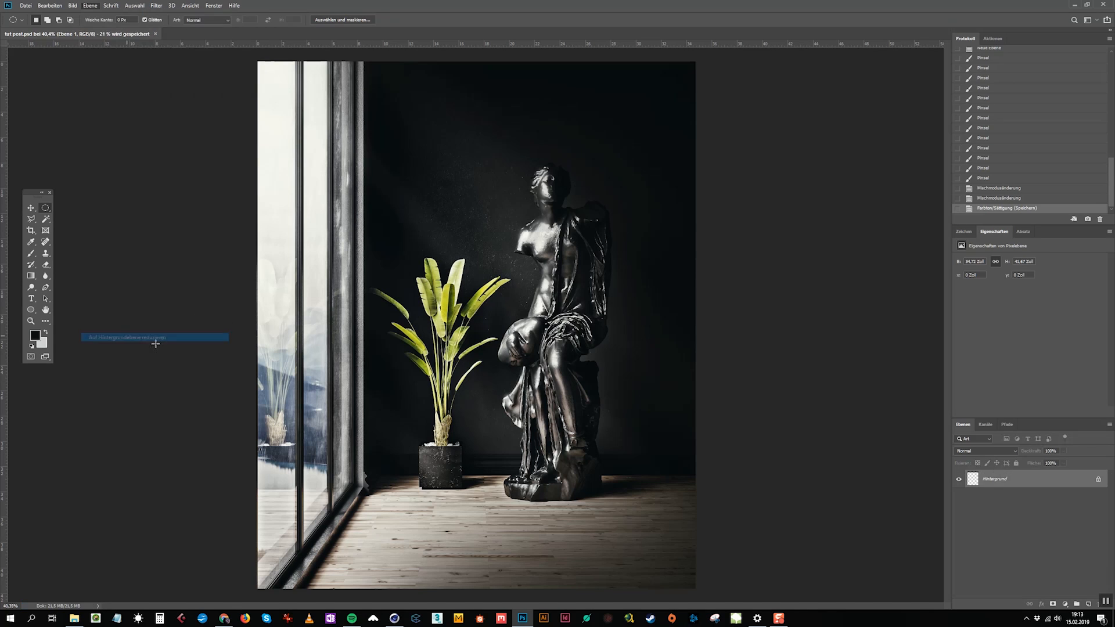
double_click(996, 479)
text(fin)
key(Return)
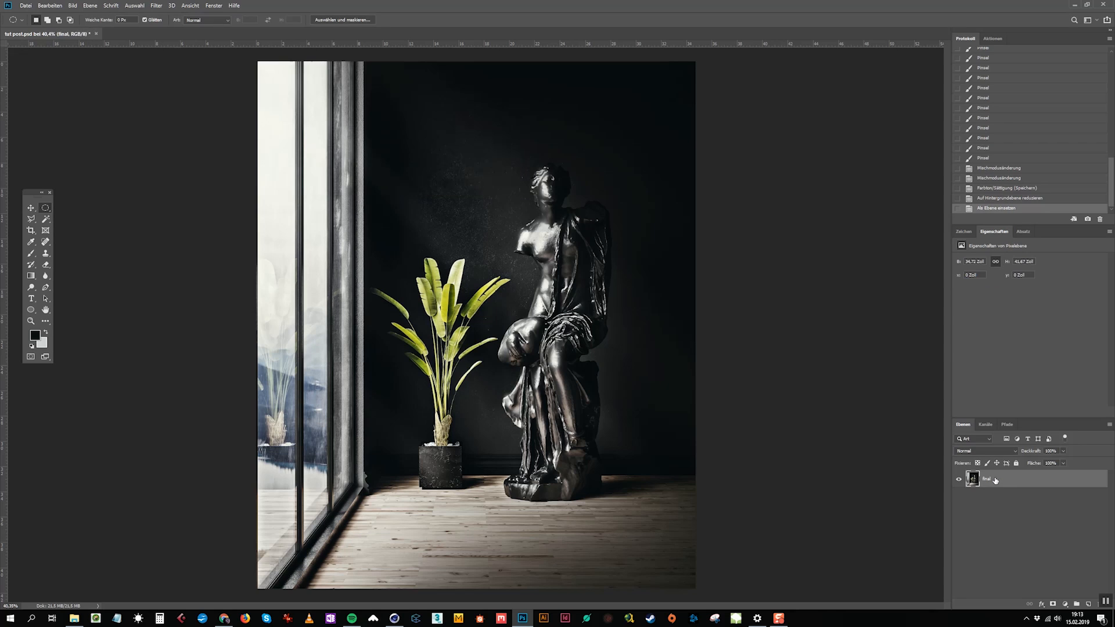
key(ctrl+a)
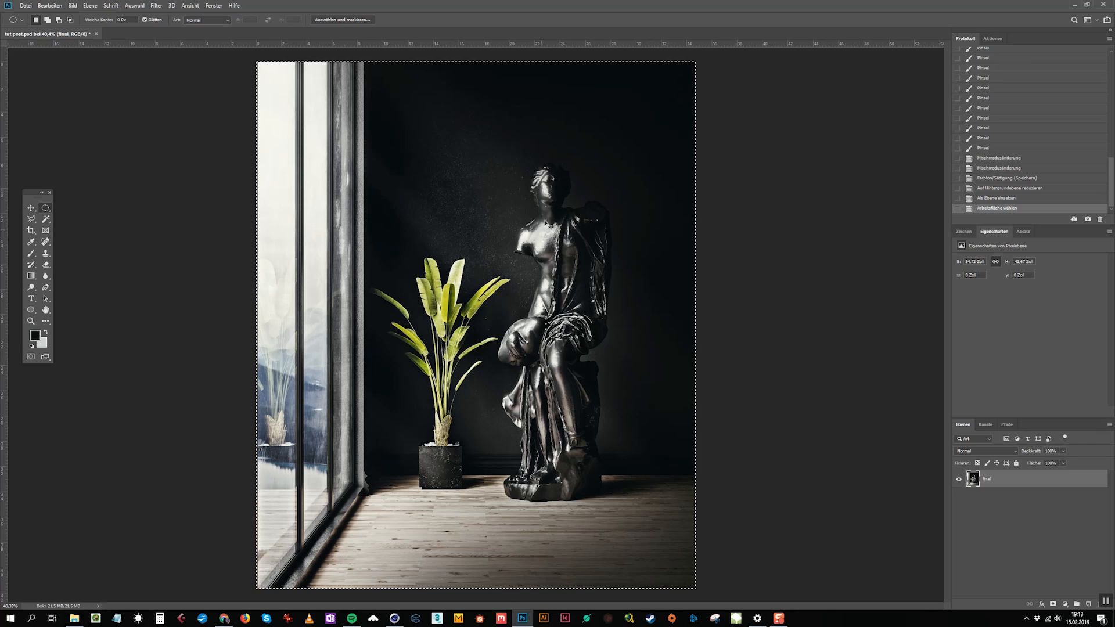
Step: Revert the history to the state before flattening and paste the copied image above the "grading" group as "final"
click(1001, 190)
click(1004, 178)
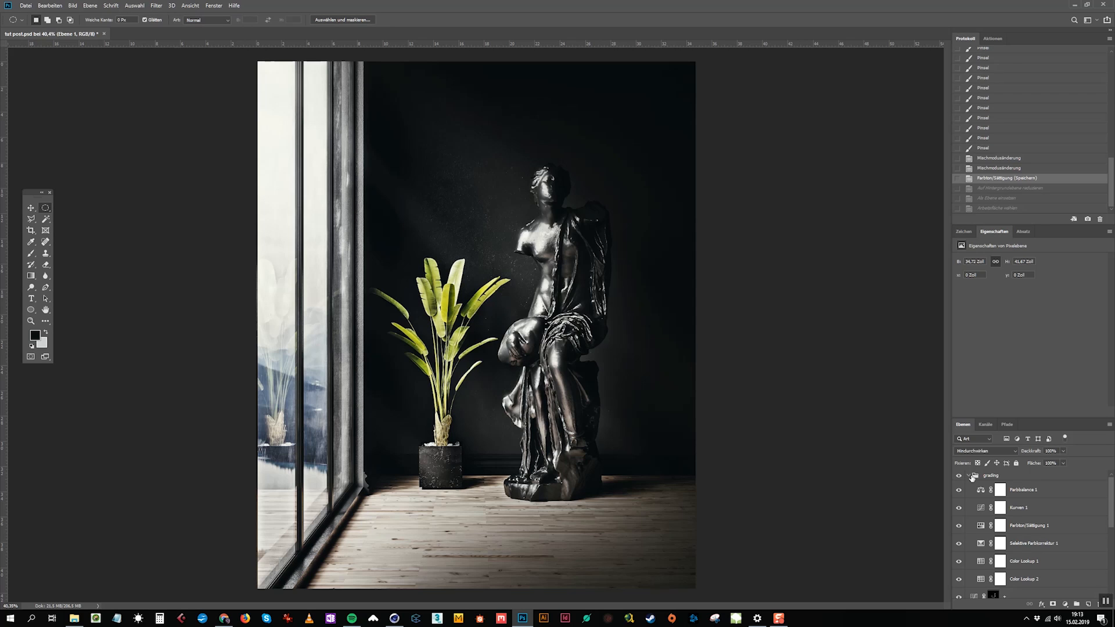
click(973, 477)
click(969, 476)
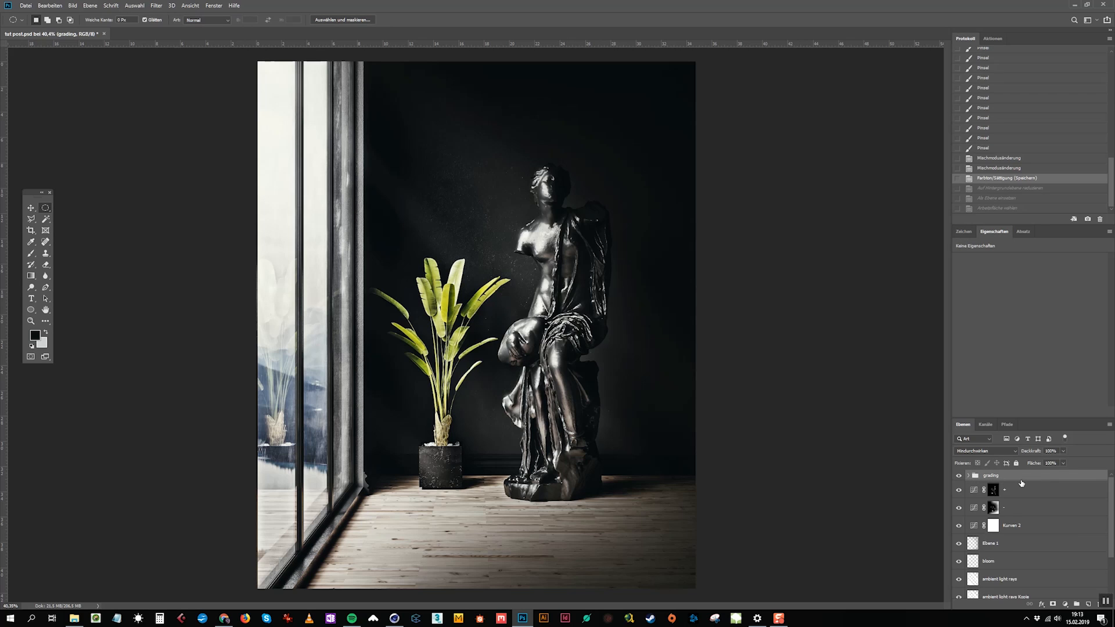
key(ctrl+v)
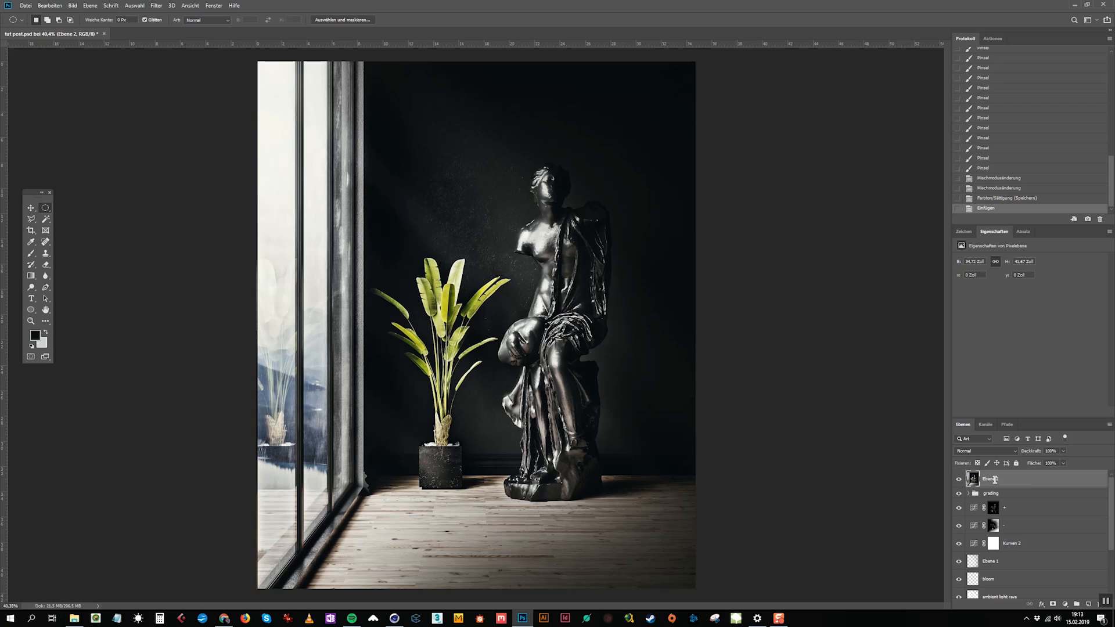
key(Return)
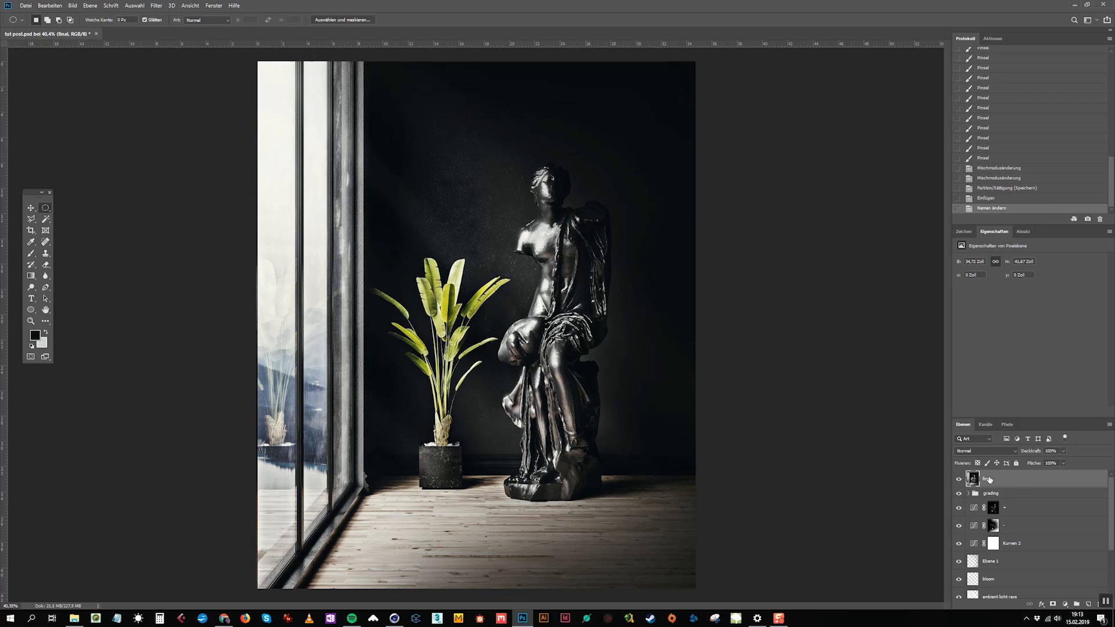
Step: Move the "+", "-" and "Kurven 2" curves layers into the "grading" group and collapse it
click(1007, 508)
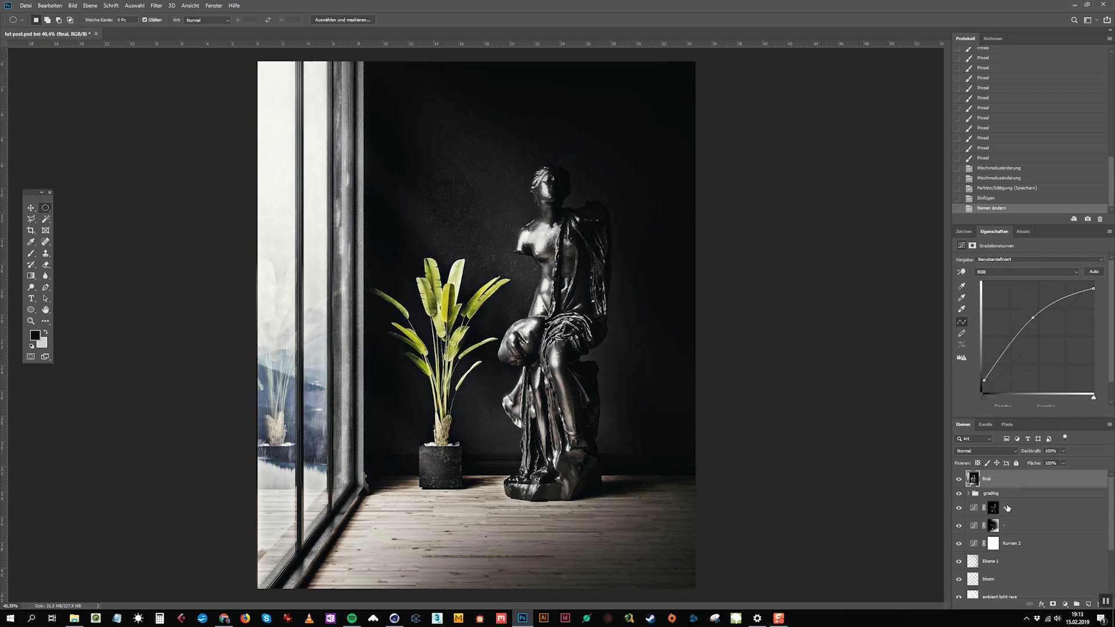
click(1031, 545)
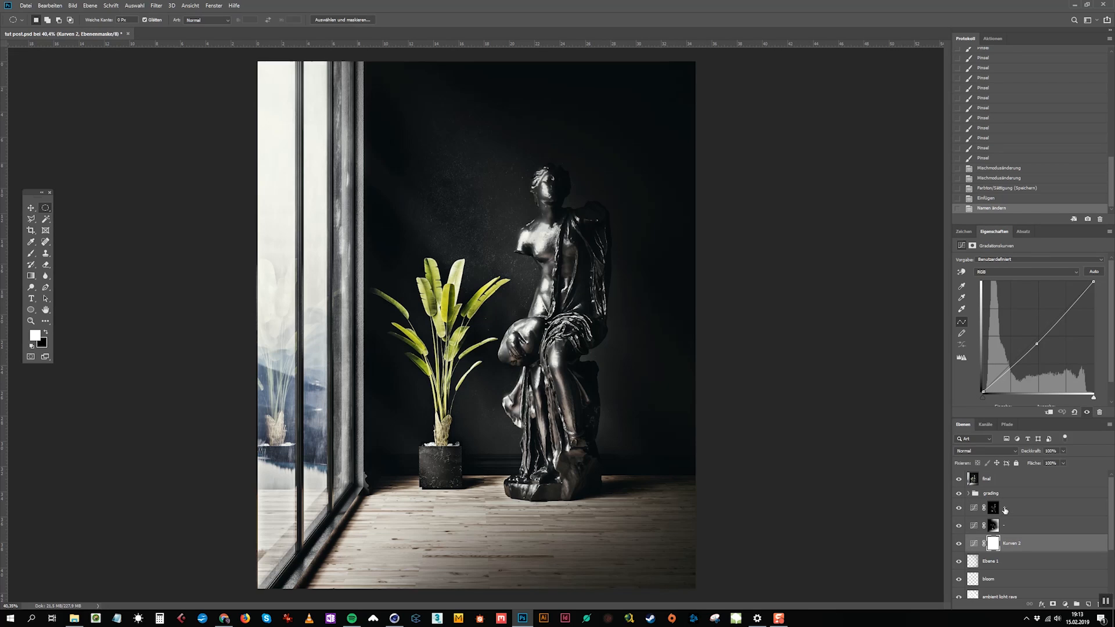
click(1016, 508)
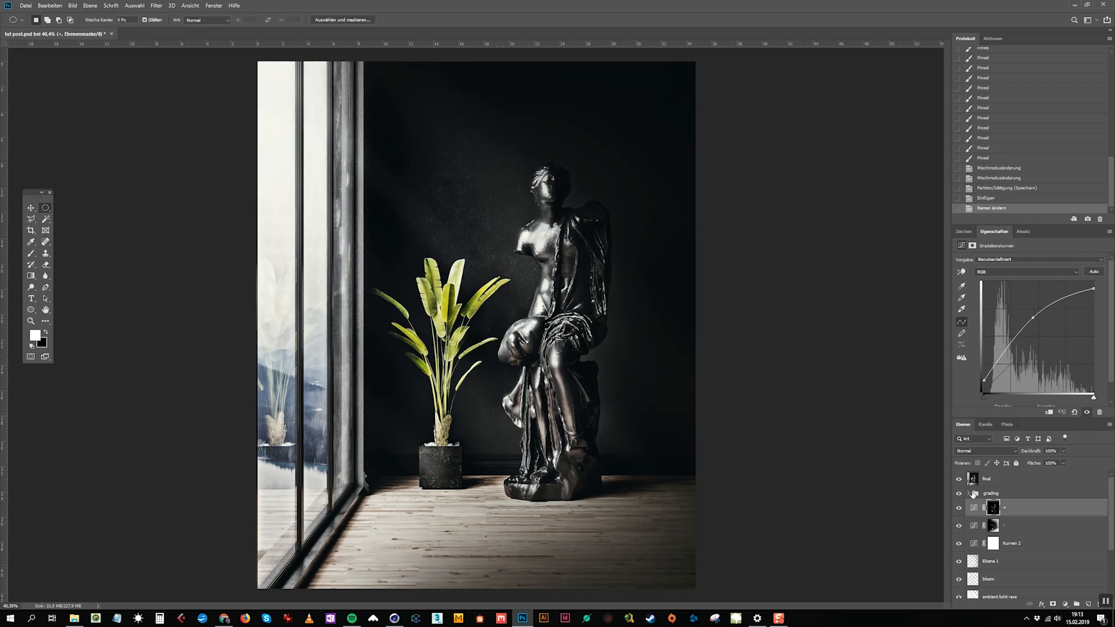
click(968, 493)
scroll(1029, 524, down, 3)
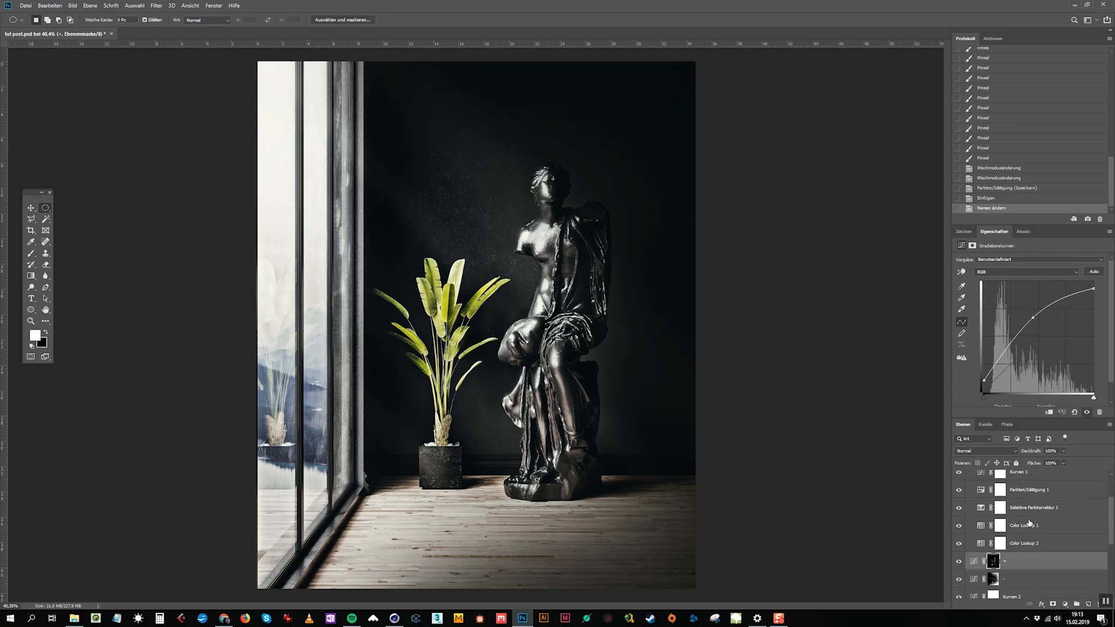
shift+click(1013, 526)
drag(1020, 525, 1018, 515)
scroll(1025, 526, up, 3)
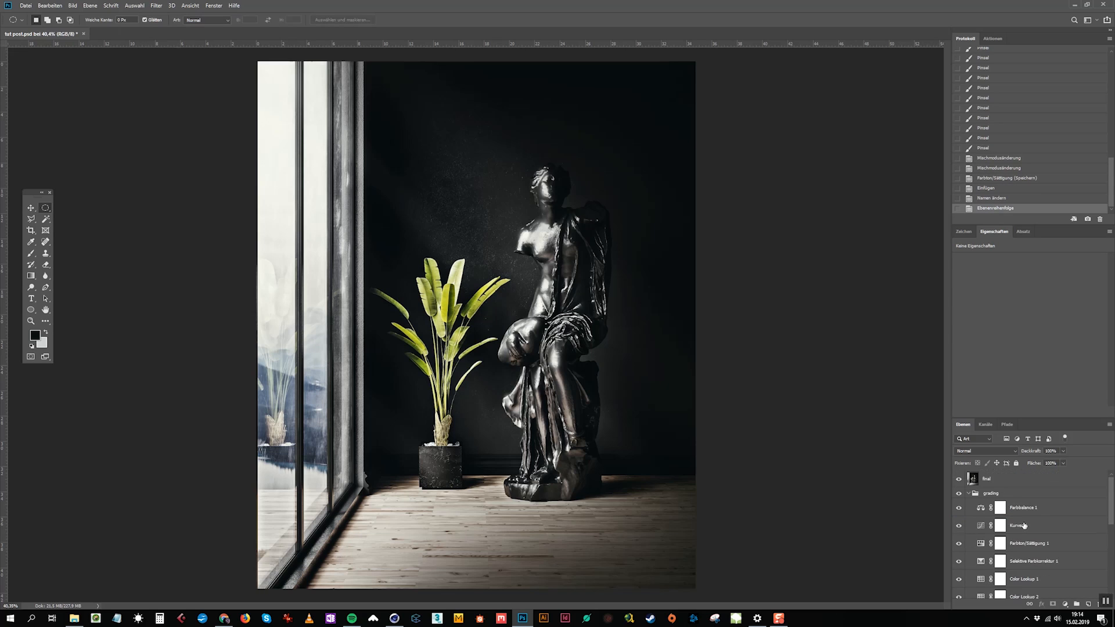
click(970, 494)
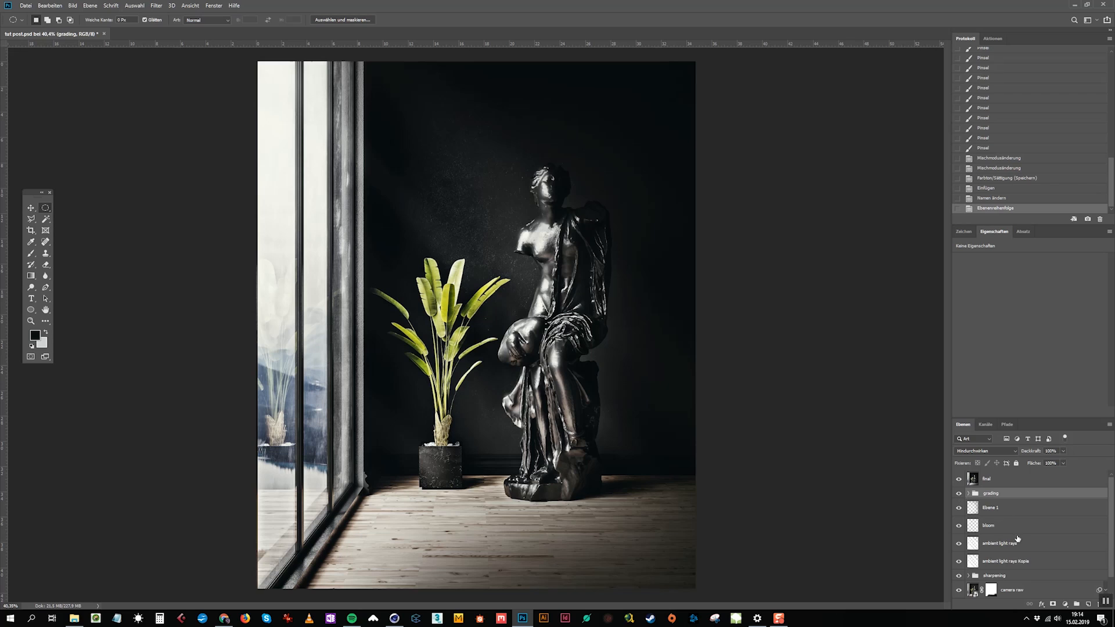
Step: Group "Ebene 1", "bloom" and both ambient light rays layers into a group named "fx"
click(1010, 564)
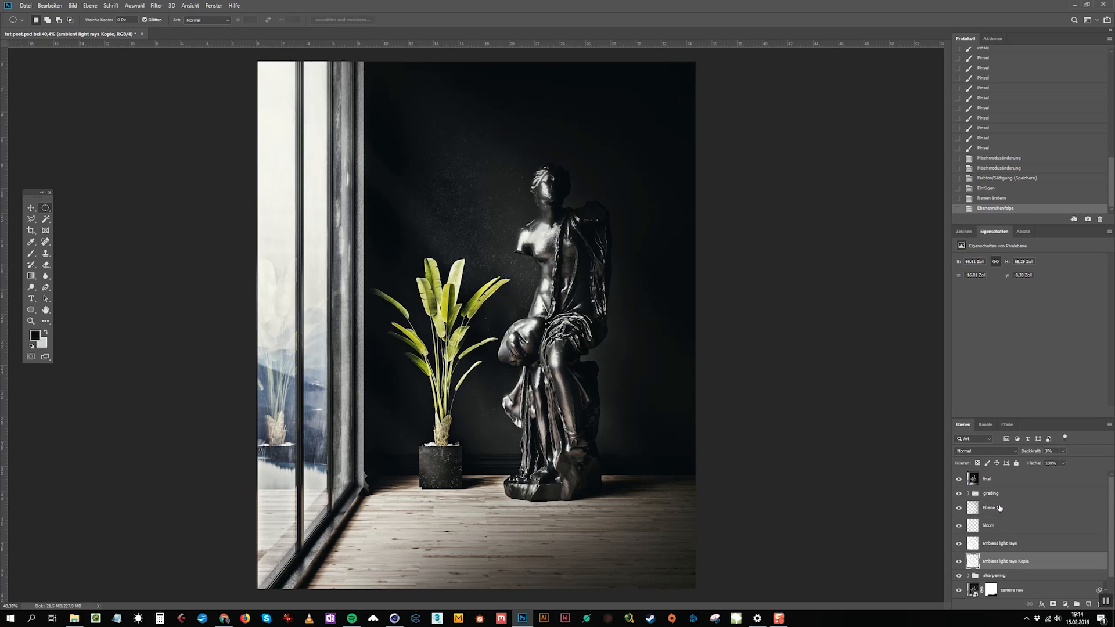
shift+click(996, 508)
key(ctrl+g)
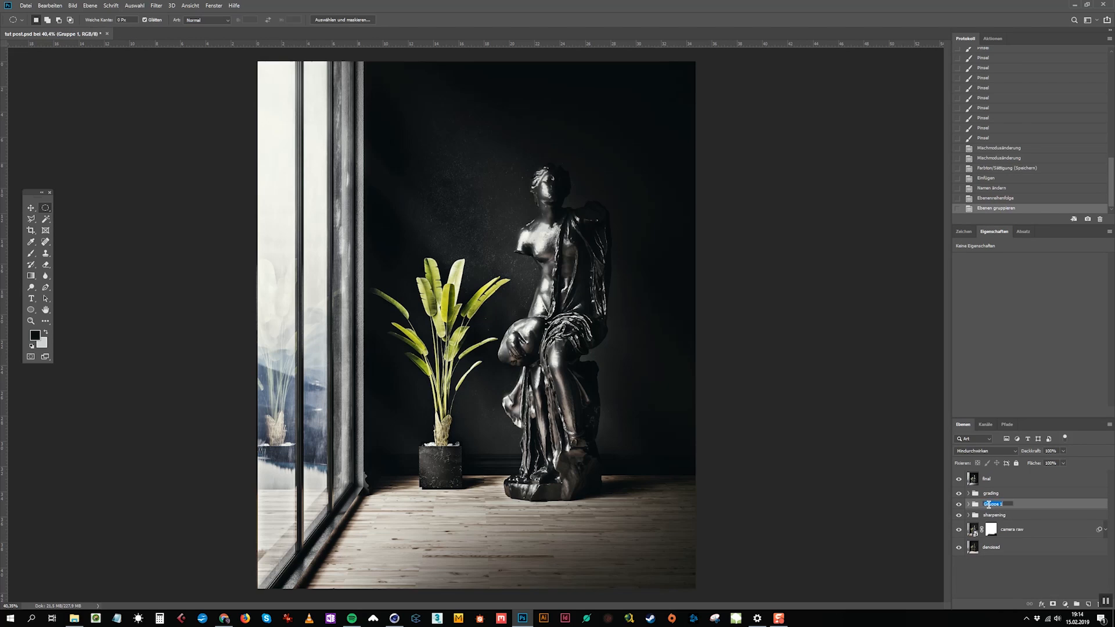
key(Return)
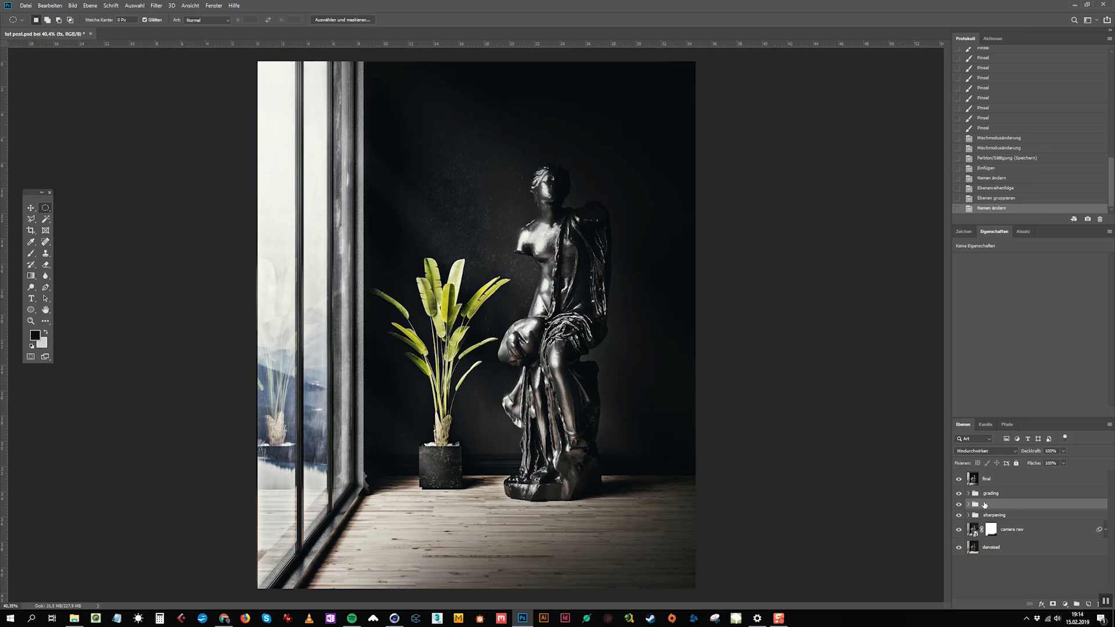
Step: Group the "camera raw" and "denoised" layers and name the group "render"
click(986, 494)
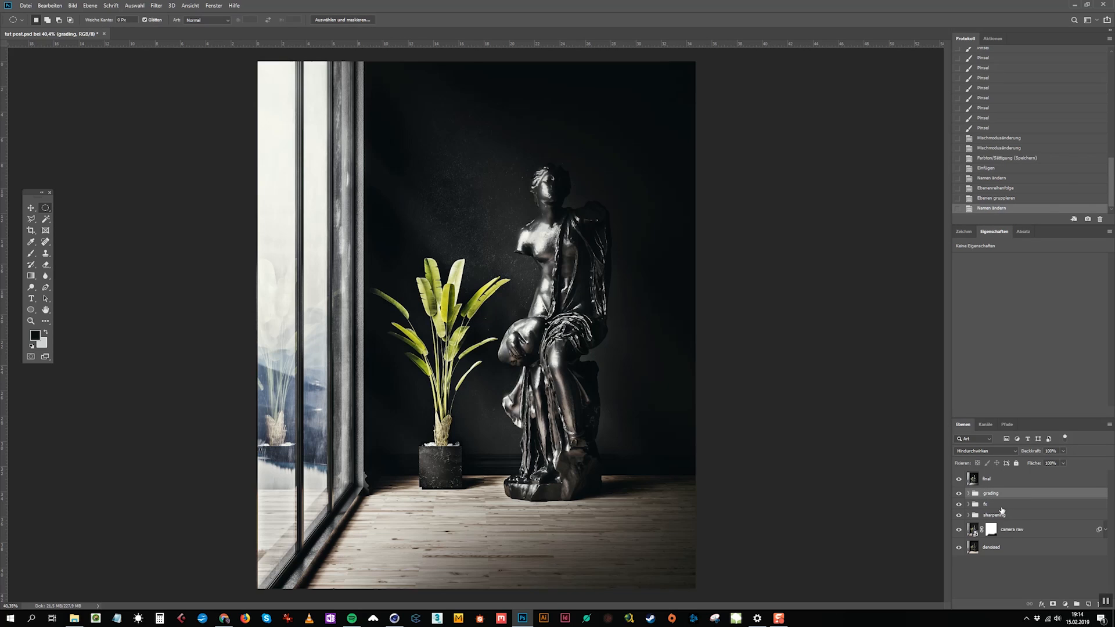
click(1031, 547)
shift+click(1038, 531)
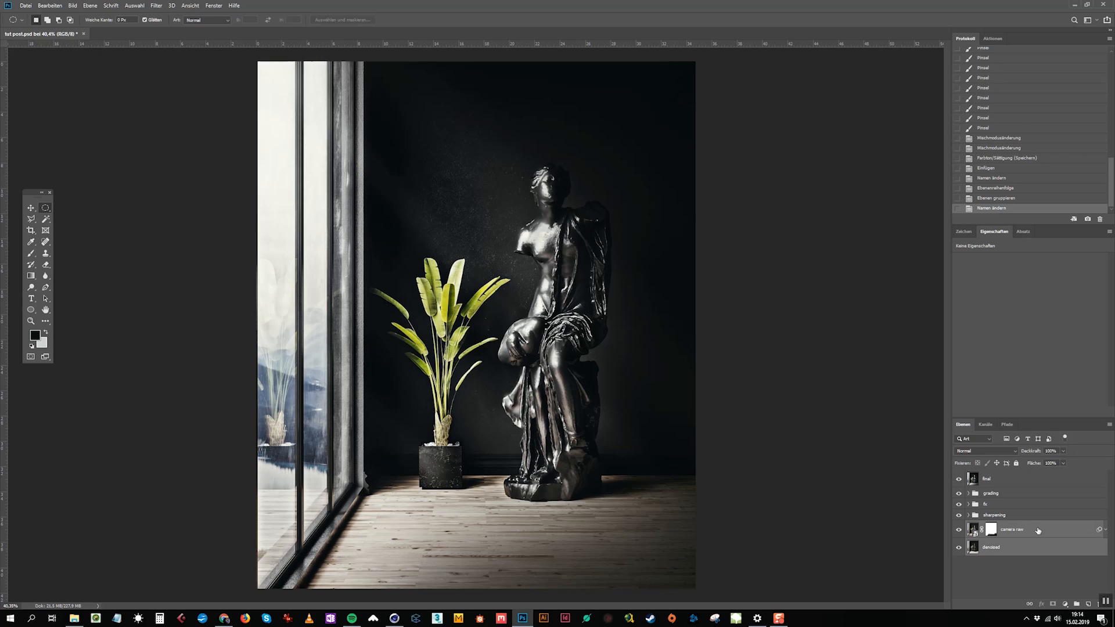
key(ctrl+g)
double_click(987, 525)
text(render)
key(Return)
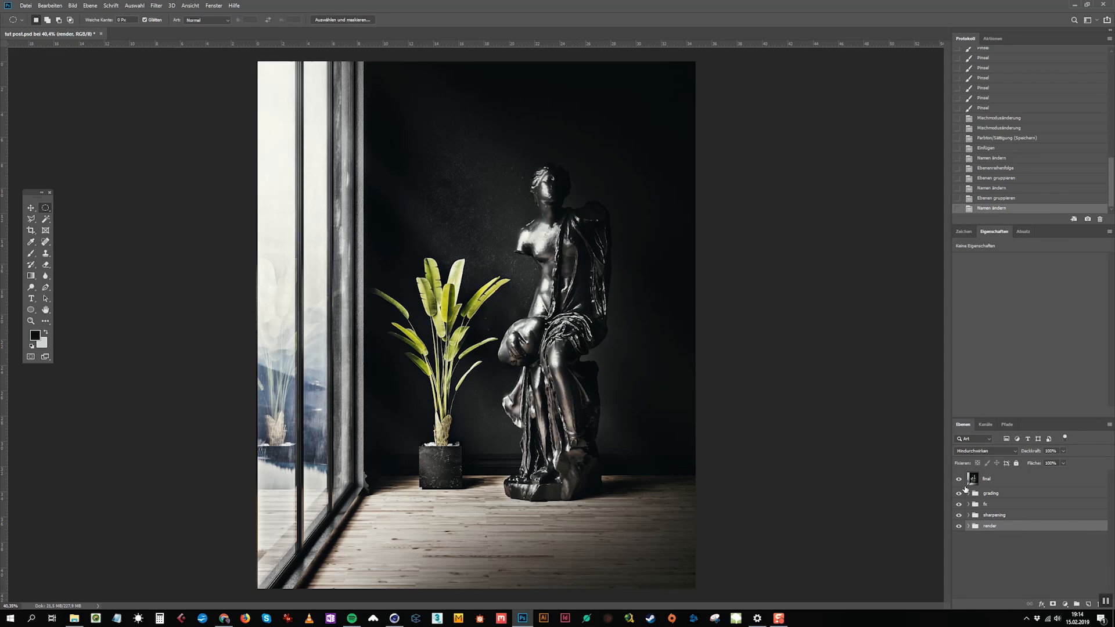
Step: Select the "final" layer, bring the speckled wall beside the statue into view, and activate the Clone Stamp tool
click(959, 479)
click(966, 482)
ctrl+drag(487, 216, 522, 213)
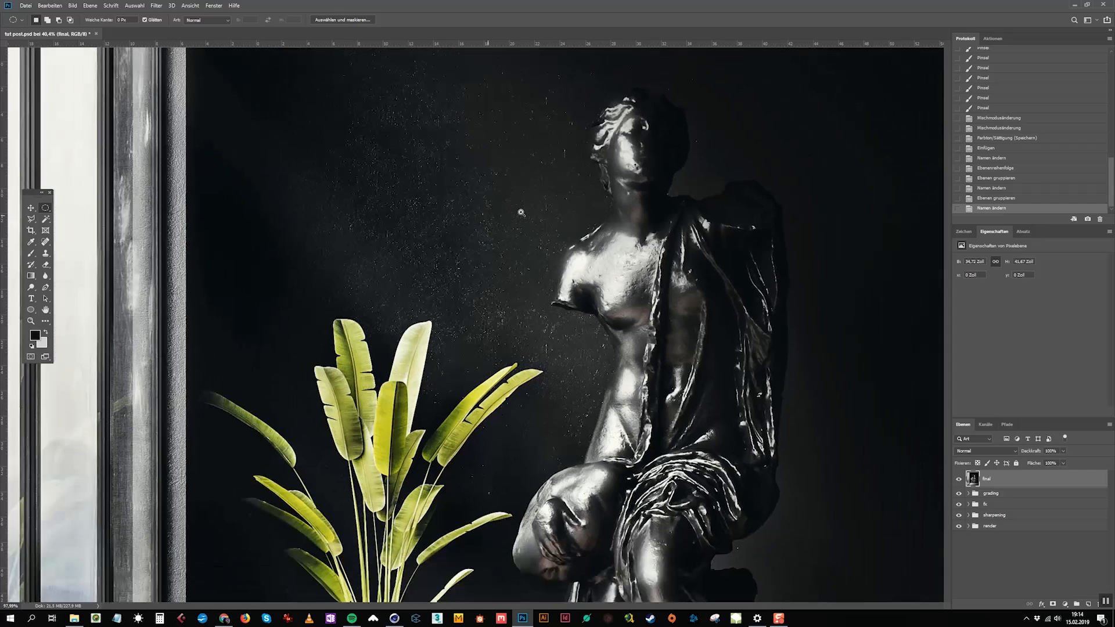
drag(578, 337, 546, 199)
click(32, 243)
right_click(32, 243)
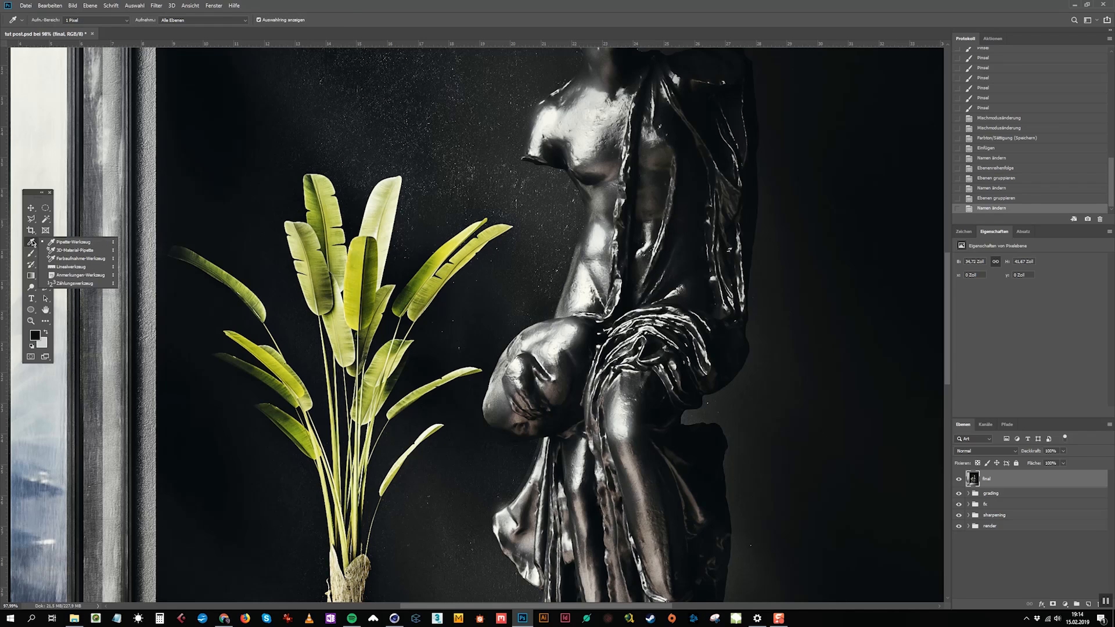
click(46, 243)
right_click(47, 243)
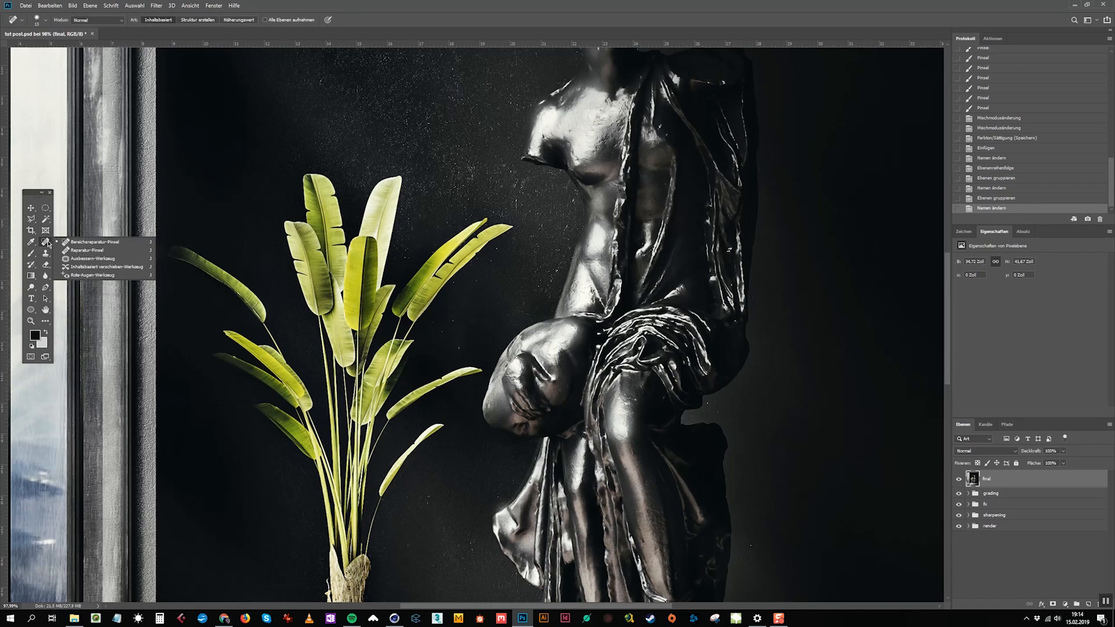
click(45, 254)
right_click(46, 254)
Step: Set the Clone Stamp to Darken (Abdunkeln) mode with 53% opacity
click(120, 23)
click(124, 20)
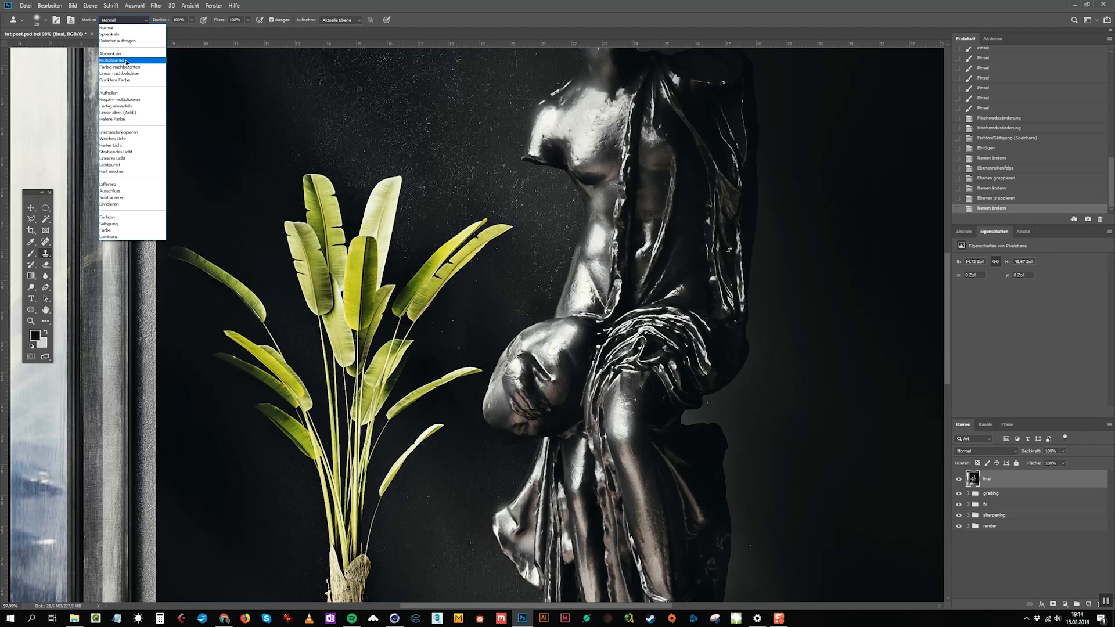
click(116, 54)
click(192, 21)
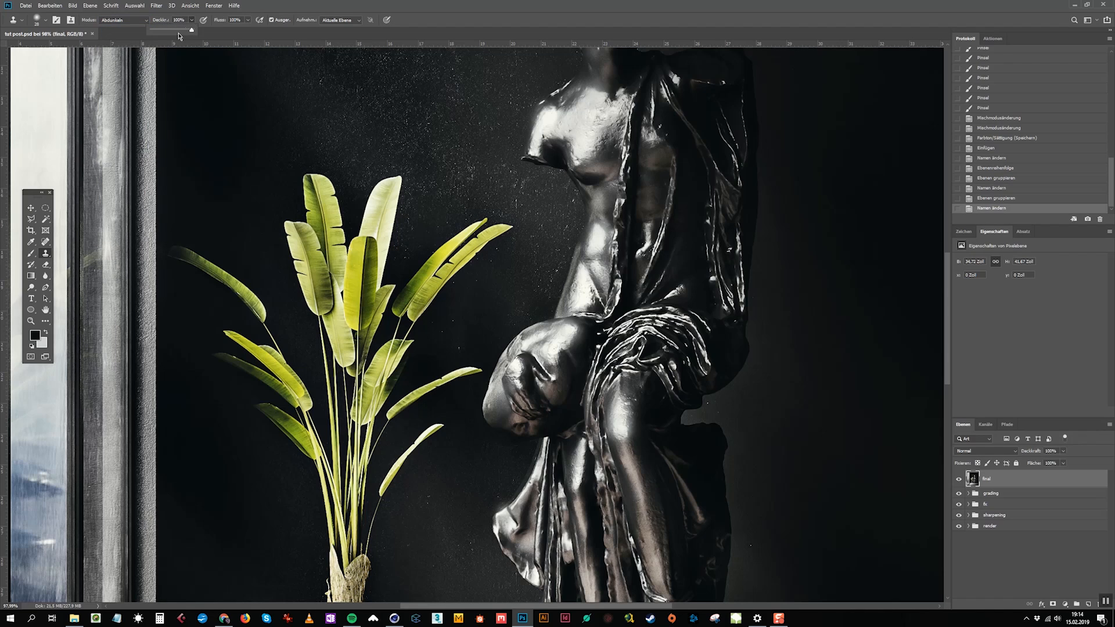
click(173, 30)
Step: Test a 243 px Clone Stamp brush on the speckled wall beside the statue and revert the test strokes
right_click(493, 153)
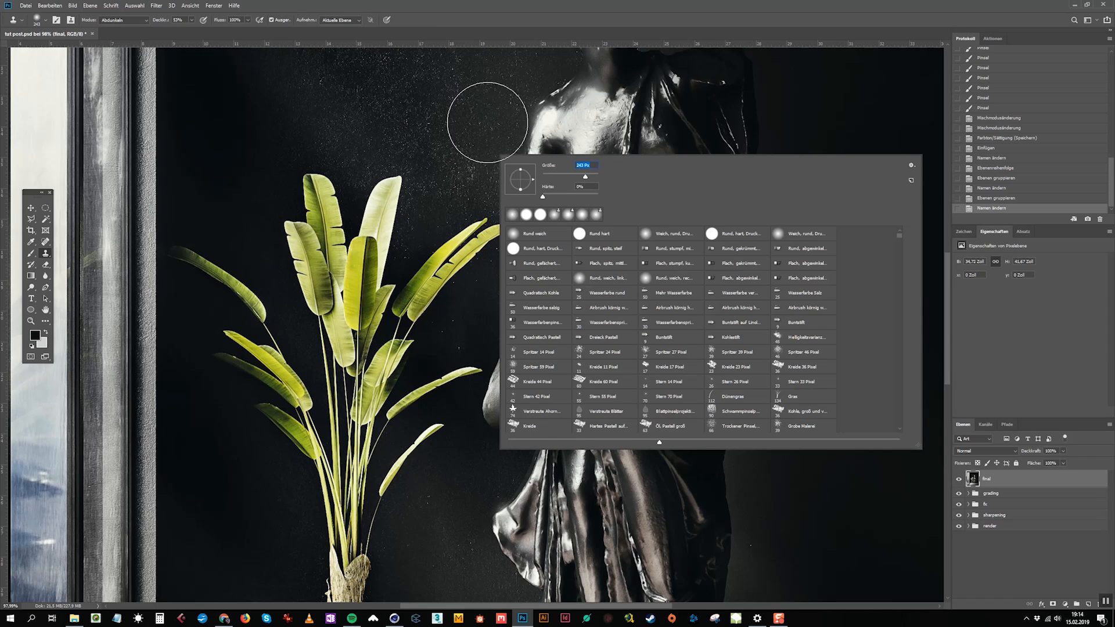
click(438, 129)
click(445, 145)
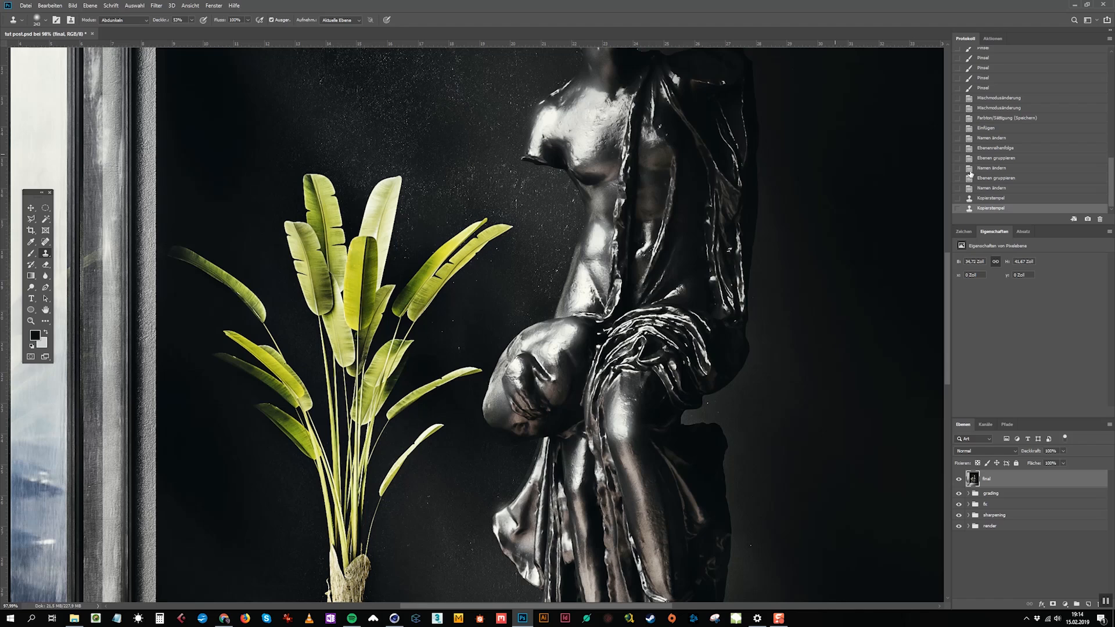
click(1004, 189)
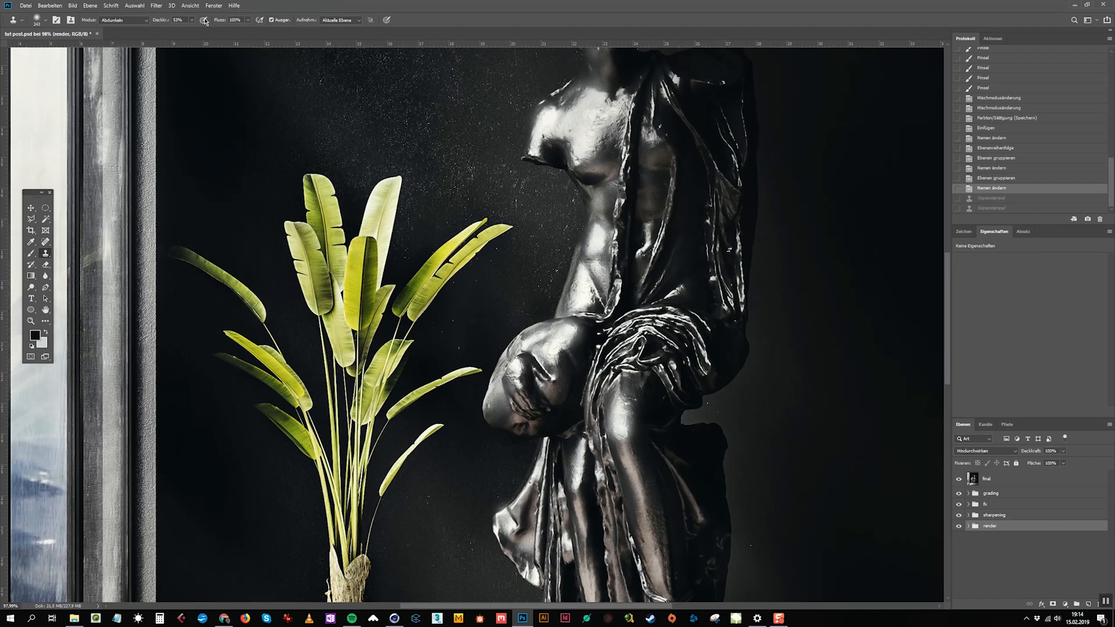
Step: Lower the Clone Stamp opacity to 36% and reselect the "final" layer with the wall beside the statue's head in view
click(192, 20)
drag(571, 130, 576, 270)
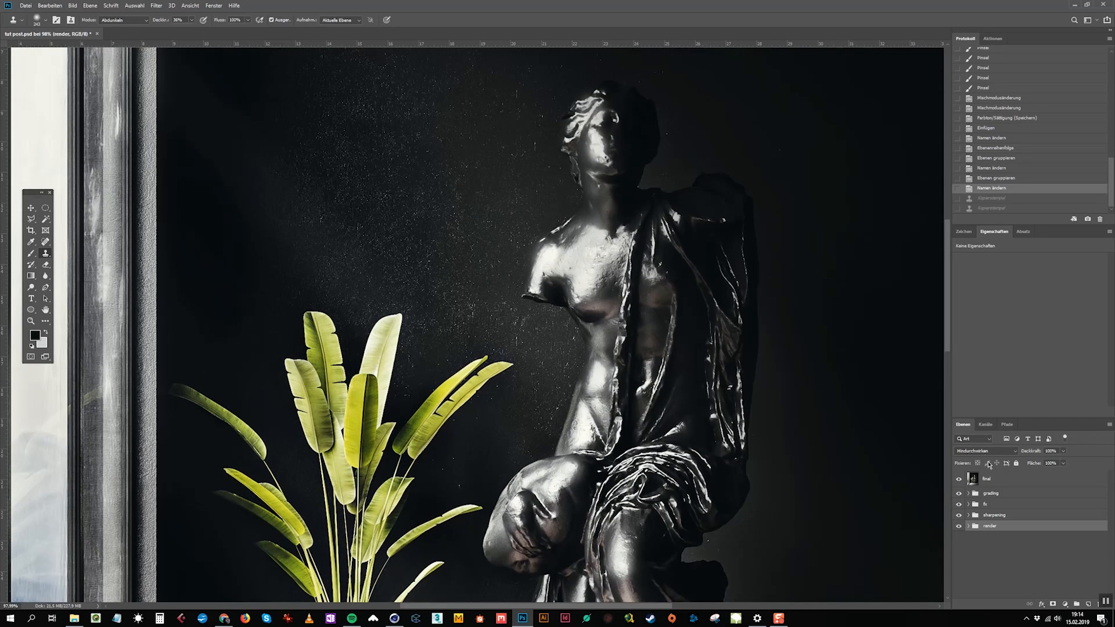
click(987, 479)
Step: Clone clean wall texture over the light speckles on the dark wall between the plant and the statue's upper body
alt+click(439, 178)
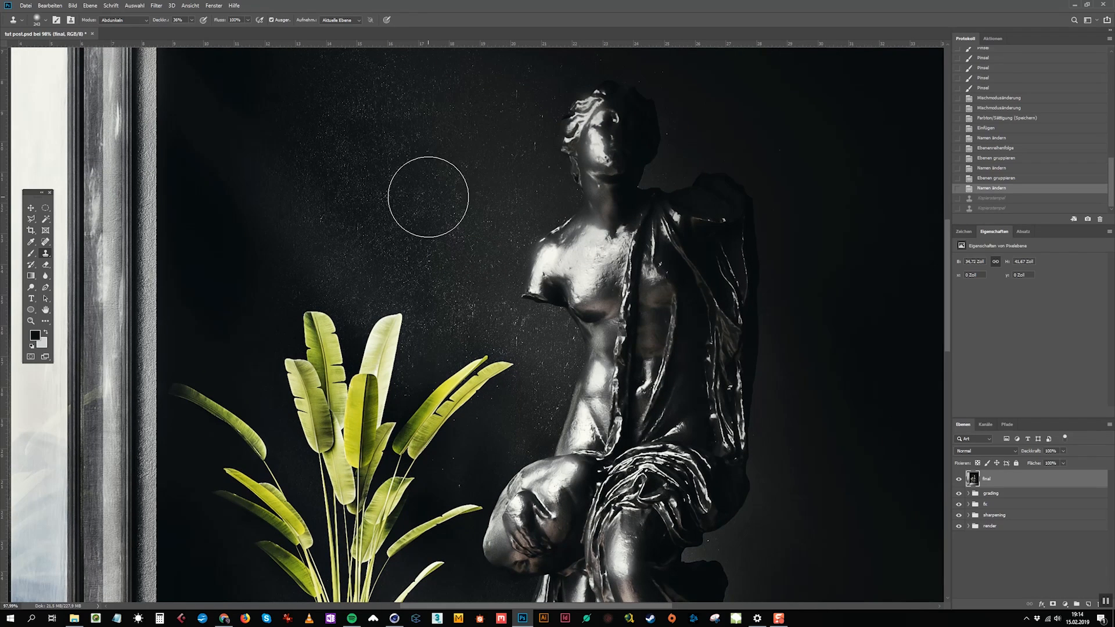
click(428, 198)
alt+click(455, 251)
click(456, 263)
alt+click(471, 221)
click(473, 211)
drag(474, 210, 462, 309)
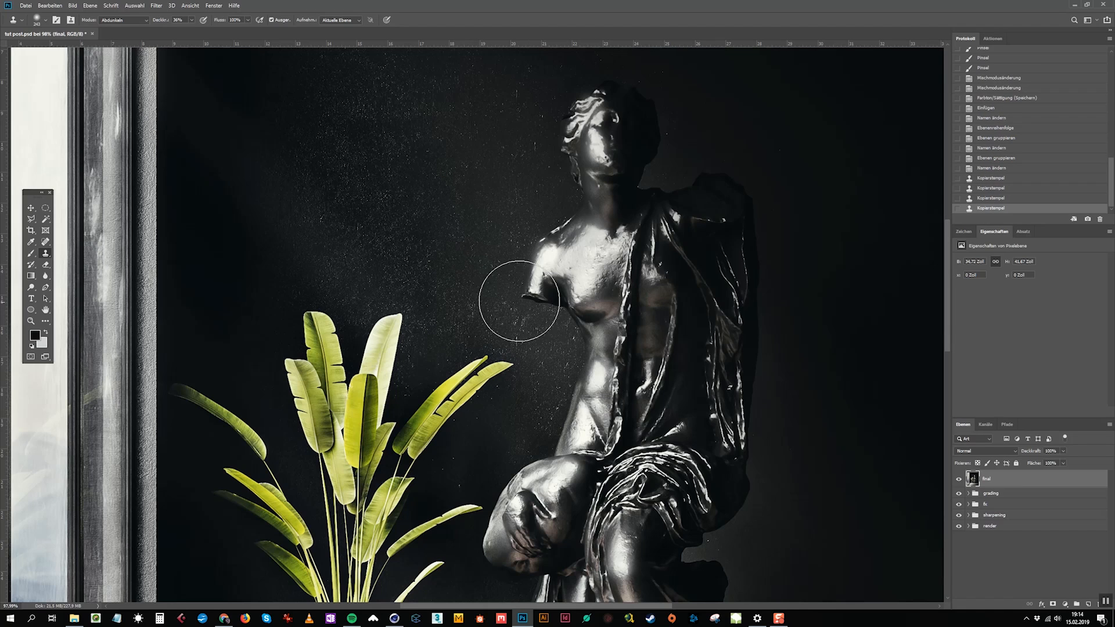
Step: With a smaller brush, clone away the speckles on the wall between the plant's outer leaves and the statue's raised knee
right_click(605, 336)
alt+click(466, 488)
click(458, 487)
click(468, 471)
click(456, 461)
click(447, 471)
click(451, 466)
alt+click(456, 447)
click(479, 419)
click(482, 413)
click(490, 403)
click(498, 406)
click(500, 391)
click(503, 401)
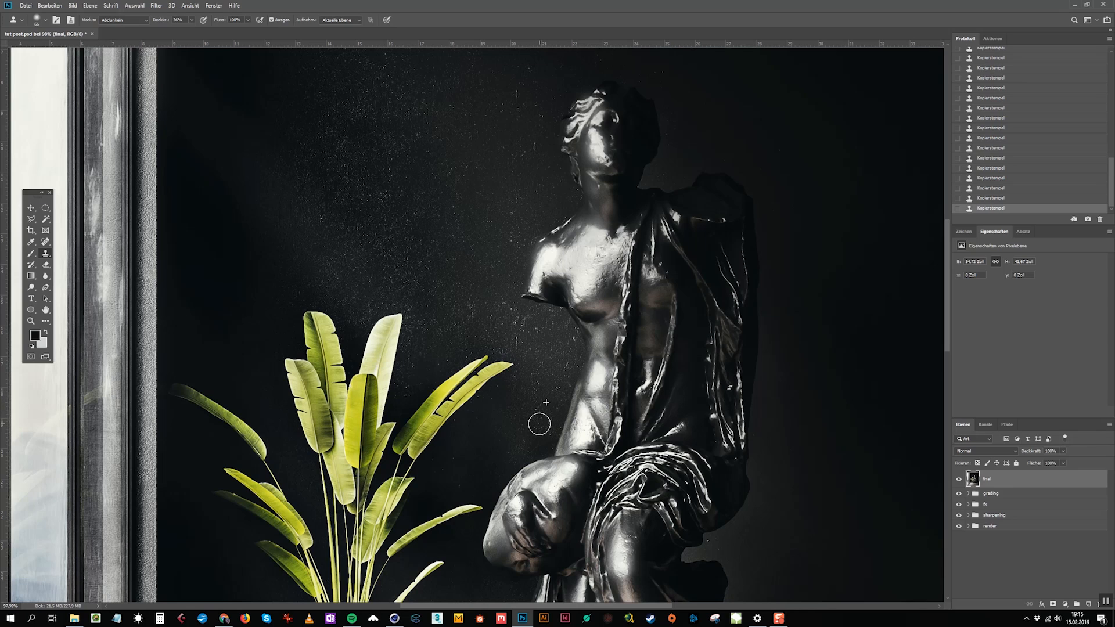
Step: Retouch the remaining wall speckles beside the statue's waist, below the arm stump, with freshly sampled wall texture
alt+click(560, 351)
click(567, 342)
alt+click(546, 346)
click(513, 339)
Step: Reduce the Clone Stamp brush to 29 px and retouch the wall specks between the plant's leaves
right_click(482, 321)
click(524, 340)
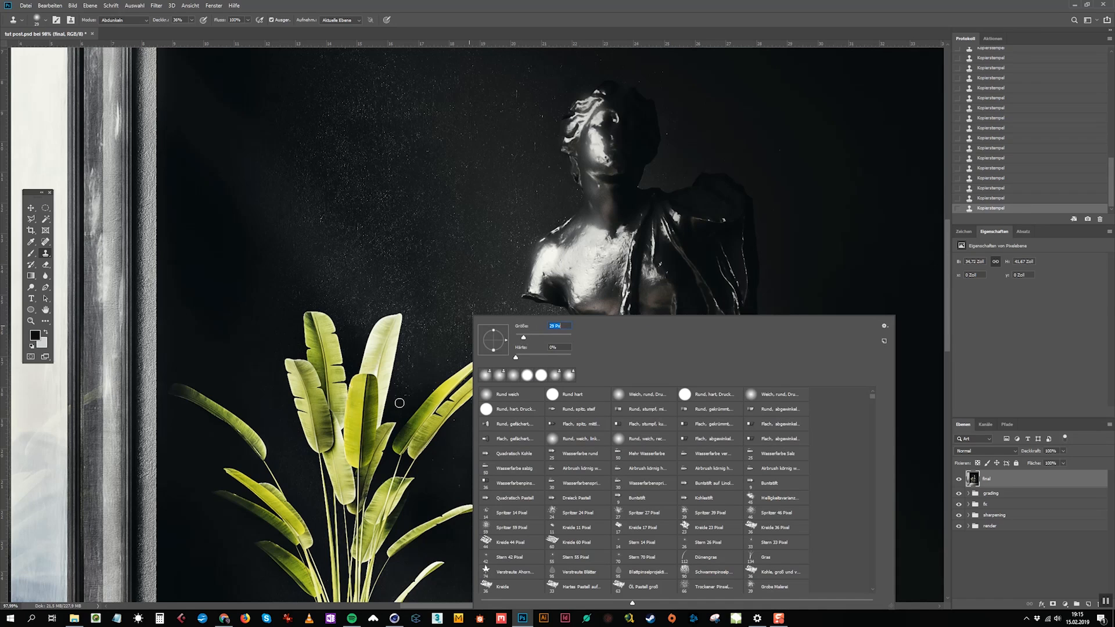
click(406, 393)
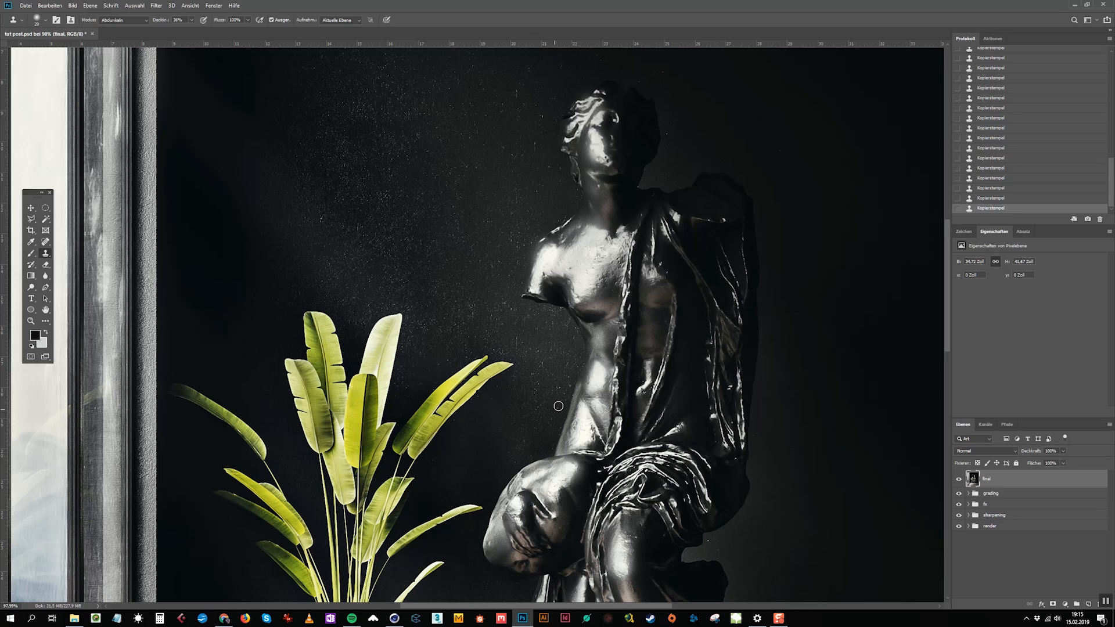
Step: Clone dark pot texture over the white speckles across the front of the plant pot
scroll(558, 393, down, 3)
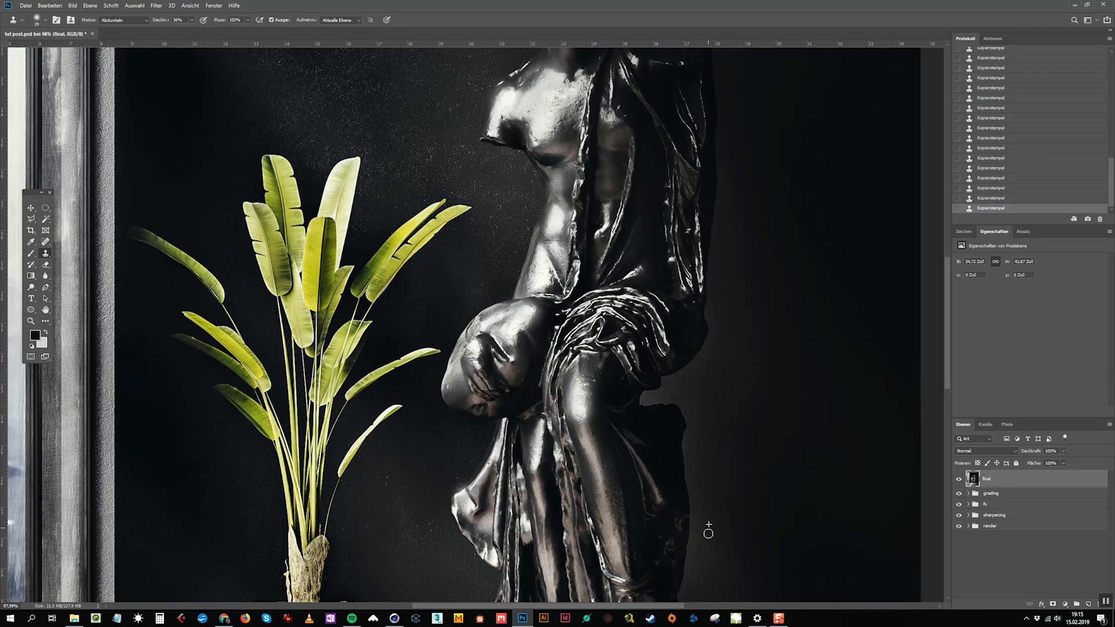
drag(724, 525, 749, 356)
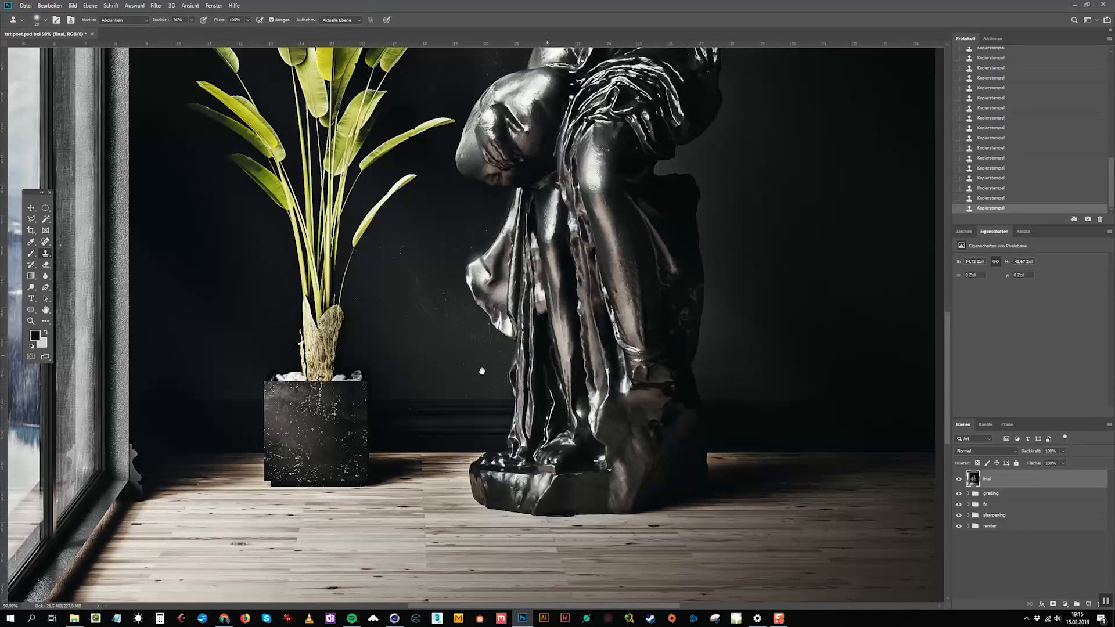
alt+scroll(329, 430, up, 3)
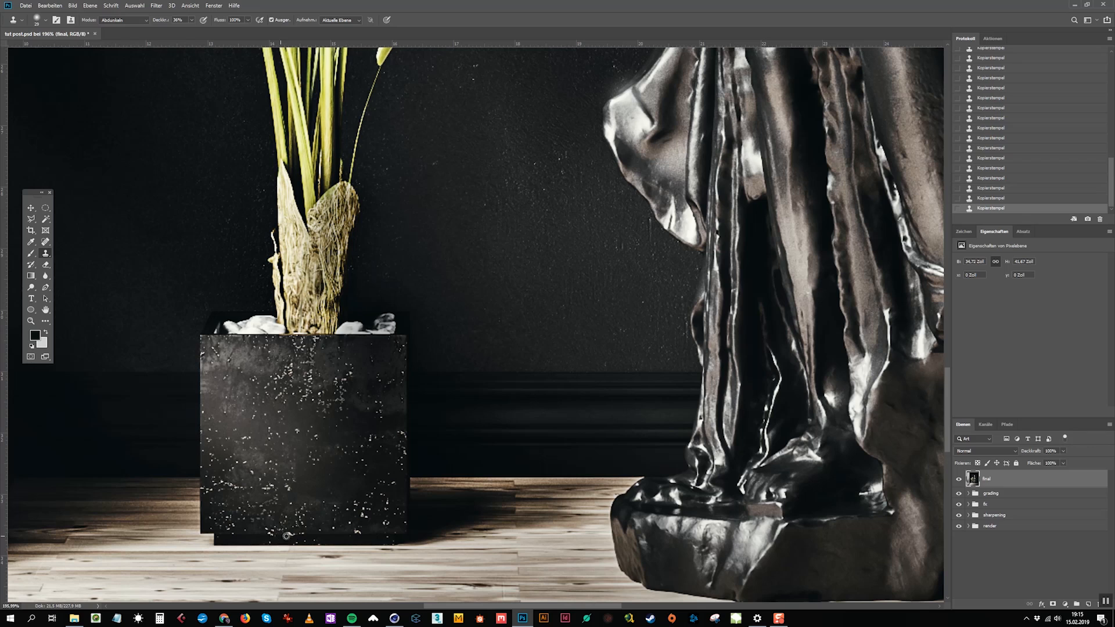
drag(338, 530, 357, 531)
drag(294, 429, 320, 434)
alt+click(349, 401)
click(341, 391)
alt+click(355, 389)
click(351, 373)
alt+click(278, 375)
click(286, 373)
alt+click(224, 470)
alt+click(296, 486)
click(286, 488)
click(299, 496)
alt+click(283, 507)
click(294, 516)
alt+click(278, 528)
click(301, 493)
Step: Fit the whole image in view and save the document
key(ctrl+0)
ctrl+click(405, 392)
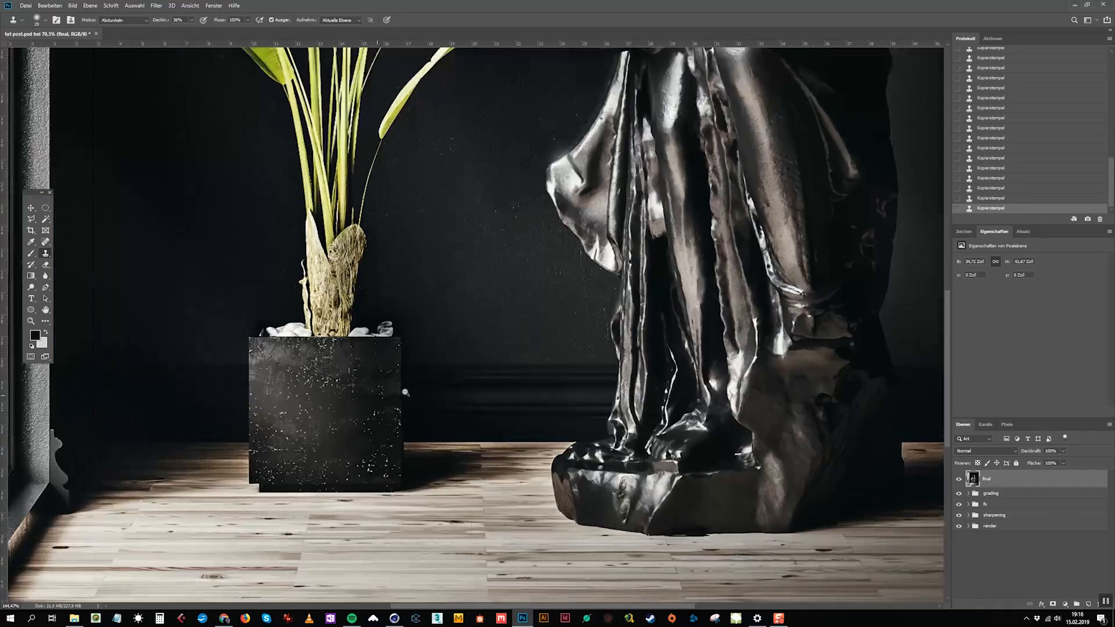
ctrl+click(405, 392)
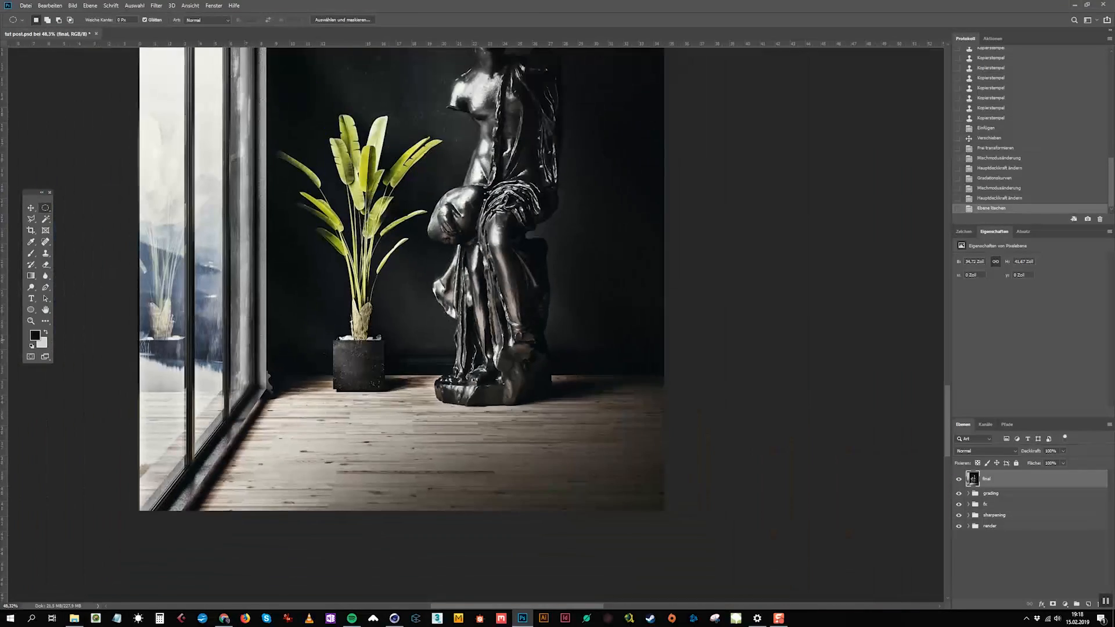
key(ctrl+0)
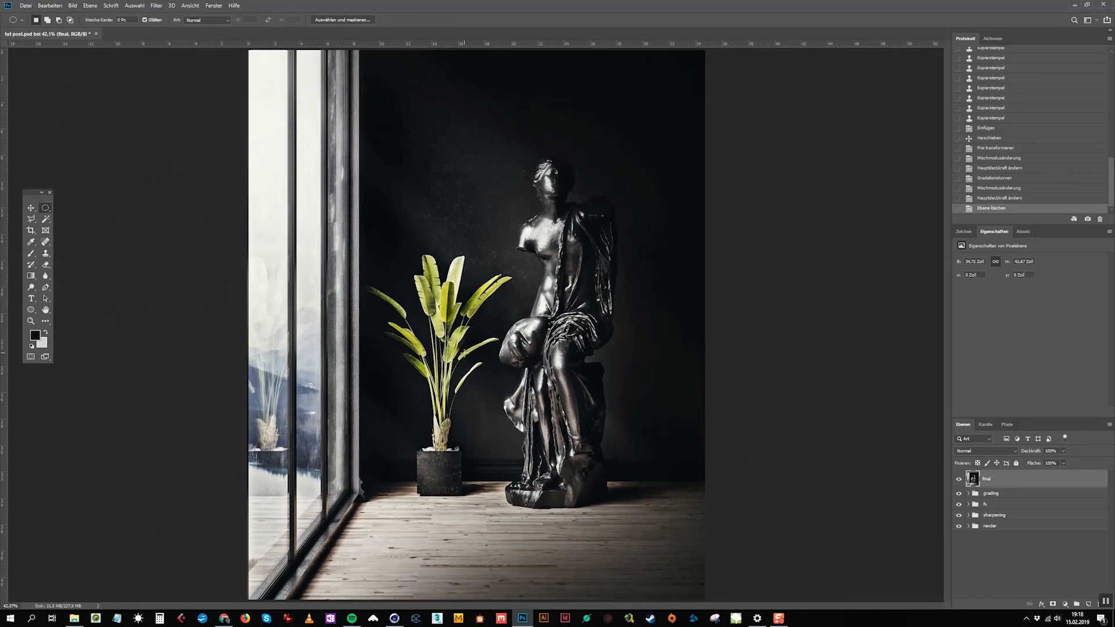
key(ctrl+s)
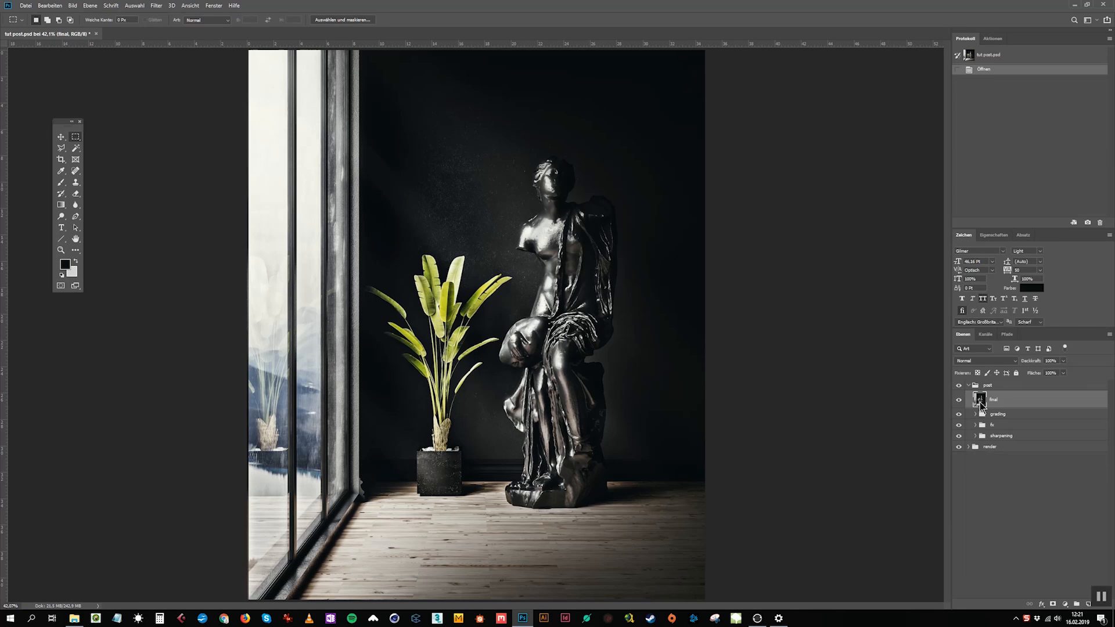
Step: Convert the "final" layer to a smart object and open its contents for editing
right_click(980, 400)
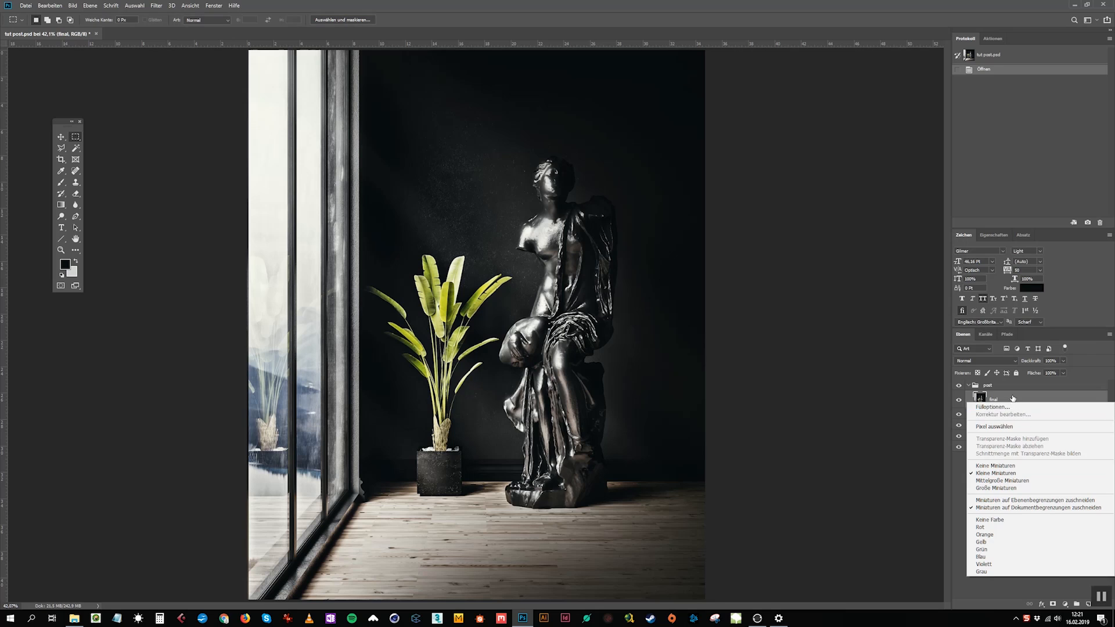
right_click(1005, 408)
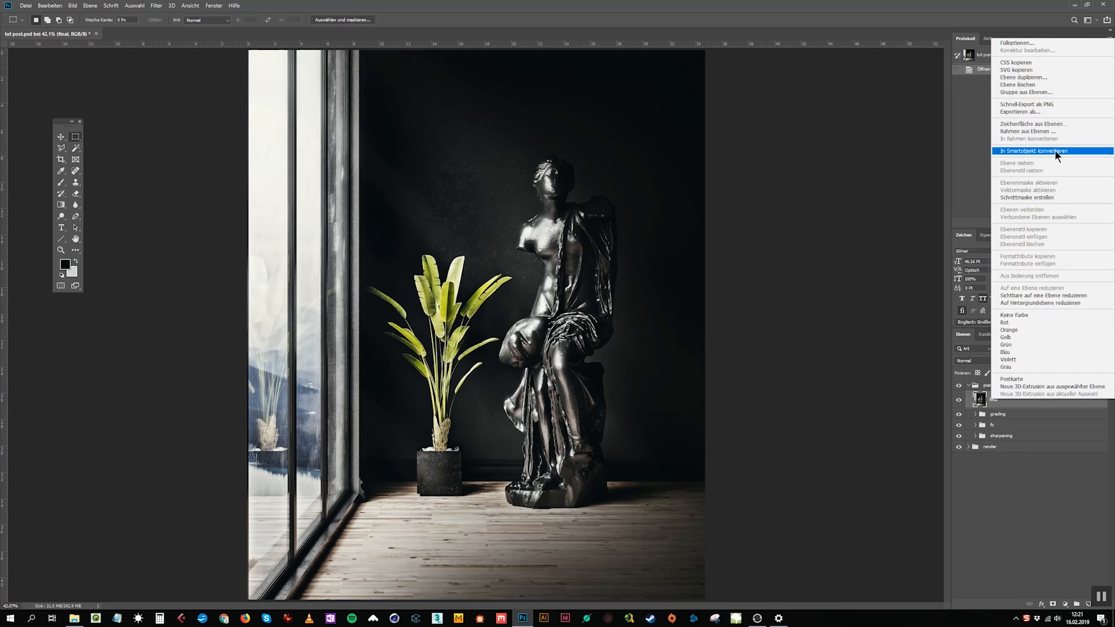
click(1055, 151)
double_click(981, 401)
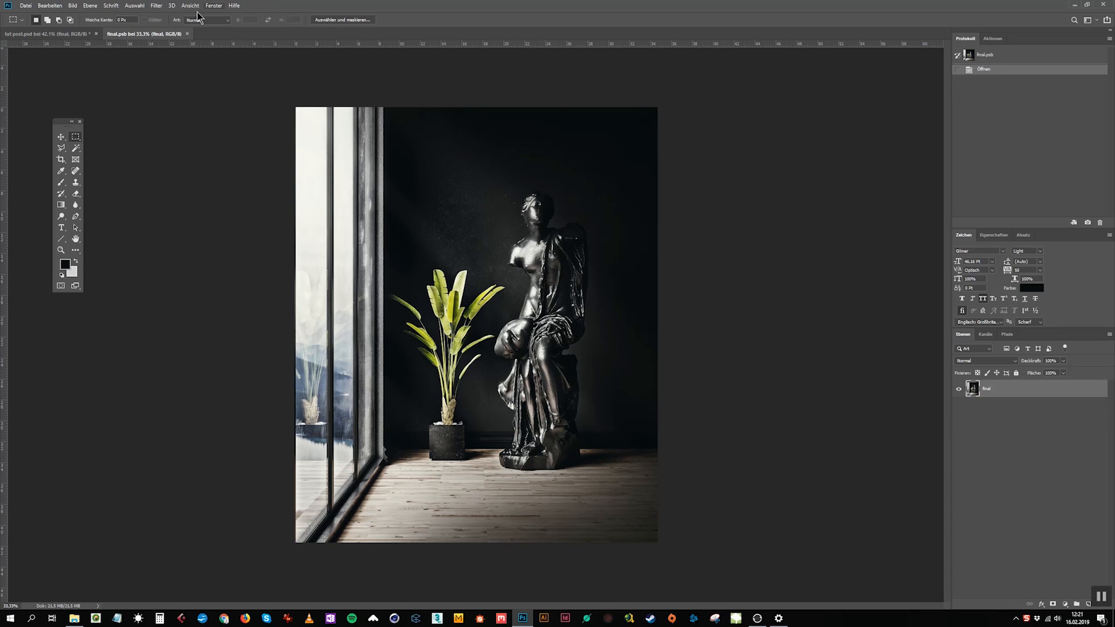
Step: In a custom Lens Correction, set the red/cyan fringe to +4.76, green/magenta to -19.05 and blue/yellow to +15.87
click(163, 7)
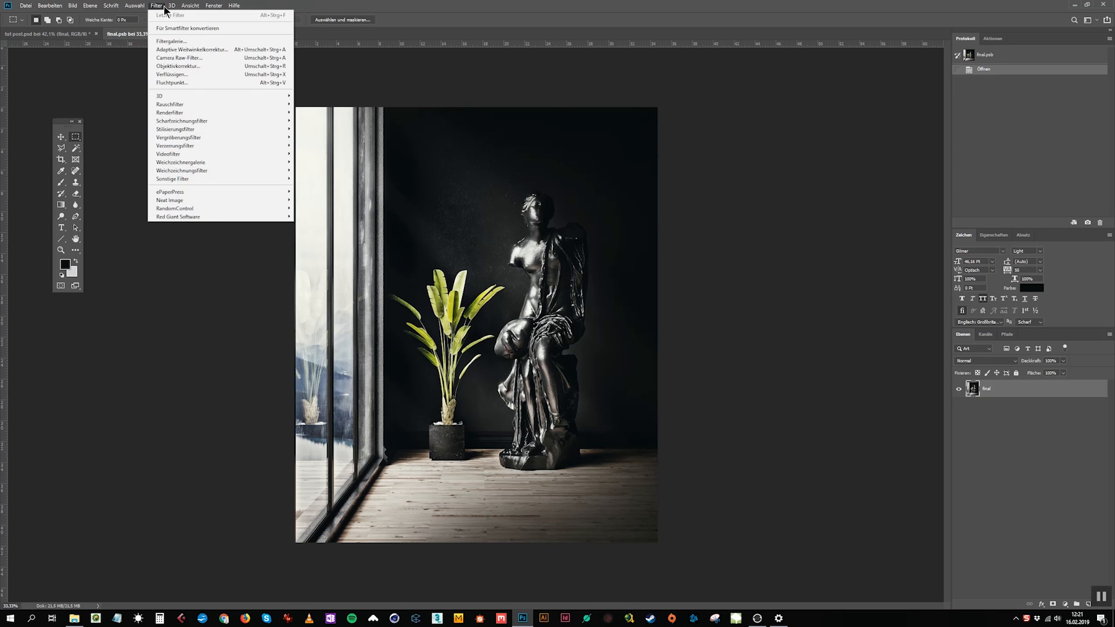
click(178, 66)
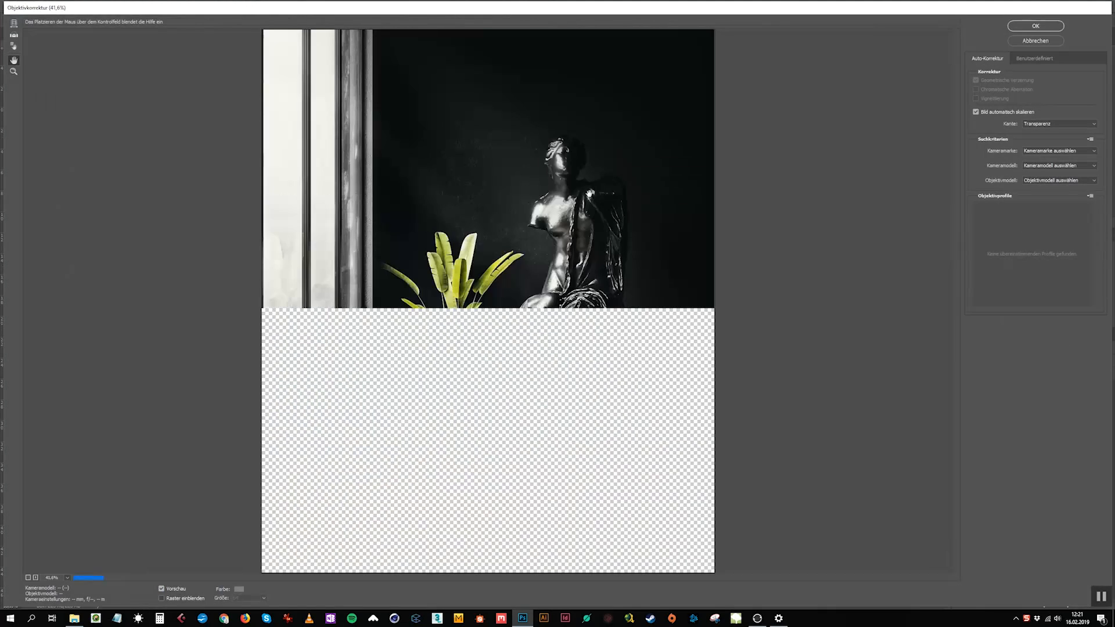
click(1036, 58)
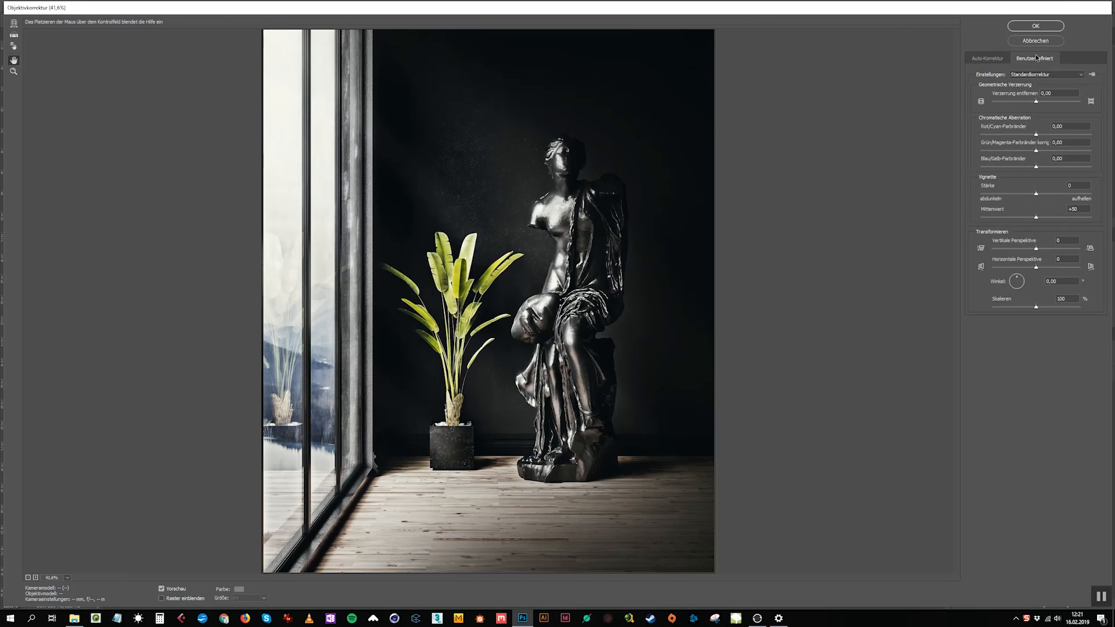
click(1039, 135)
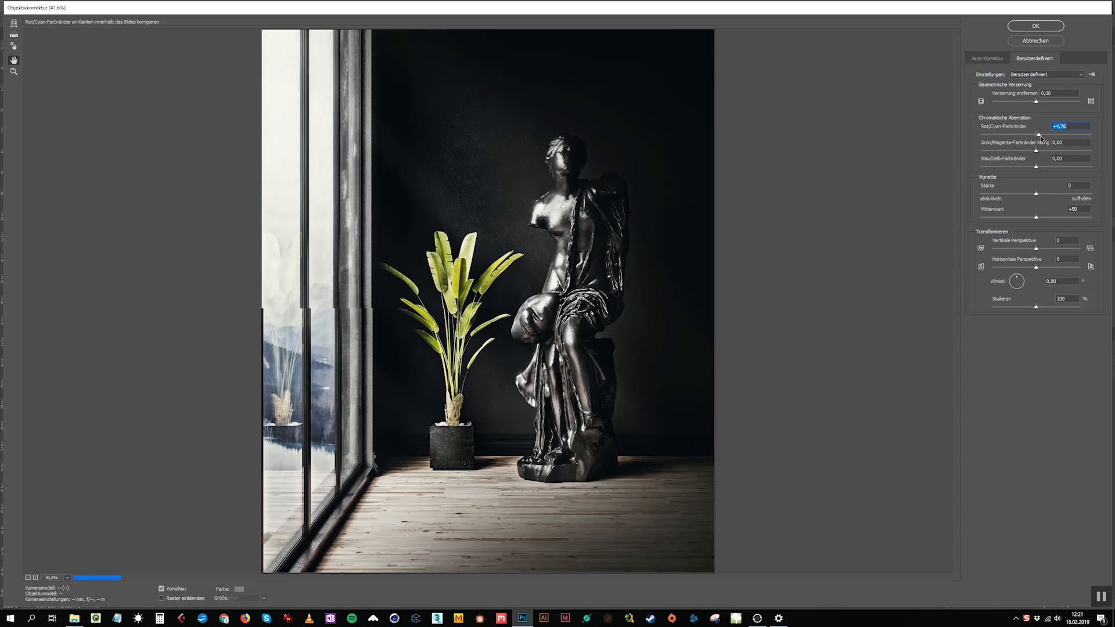
drag(1037, 149, 1044, 169)
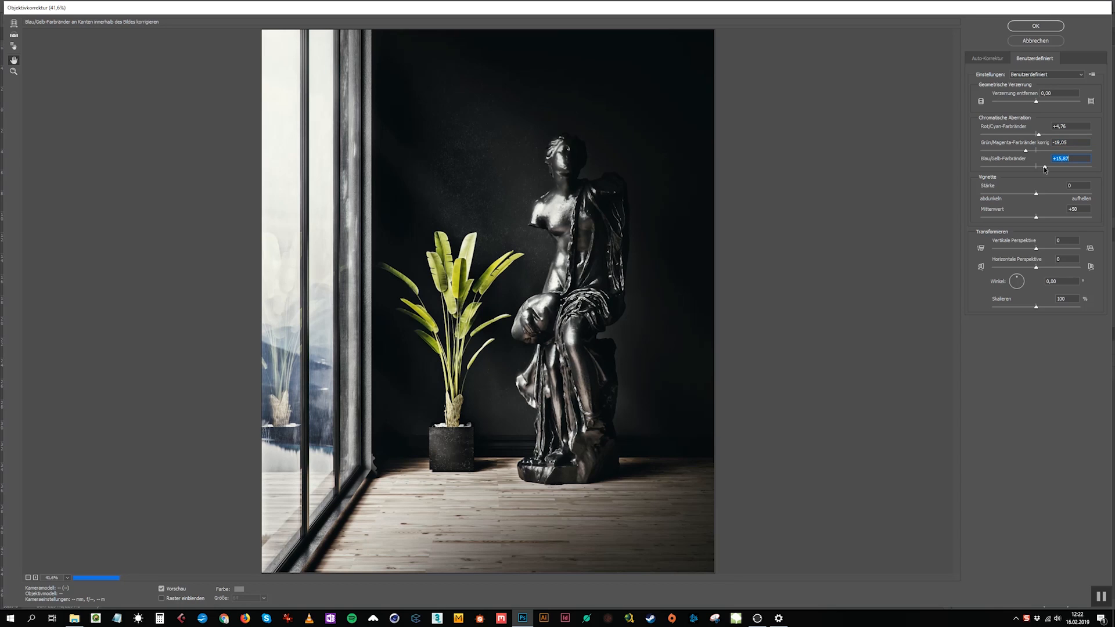
Step: Fine-tune the red/cyan fringe upwards and apply the Lens Correction filter
click(1039, 134)
drag(1040, 134, 1042, 139)
drag(1047, 138, 1046, 137)
click(1051, 30)
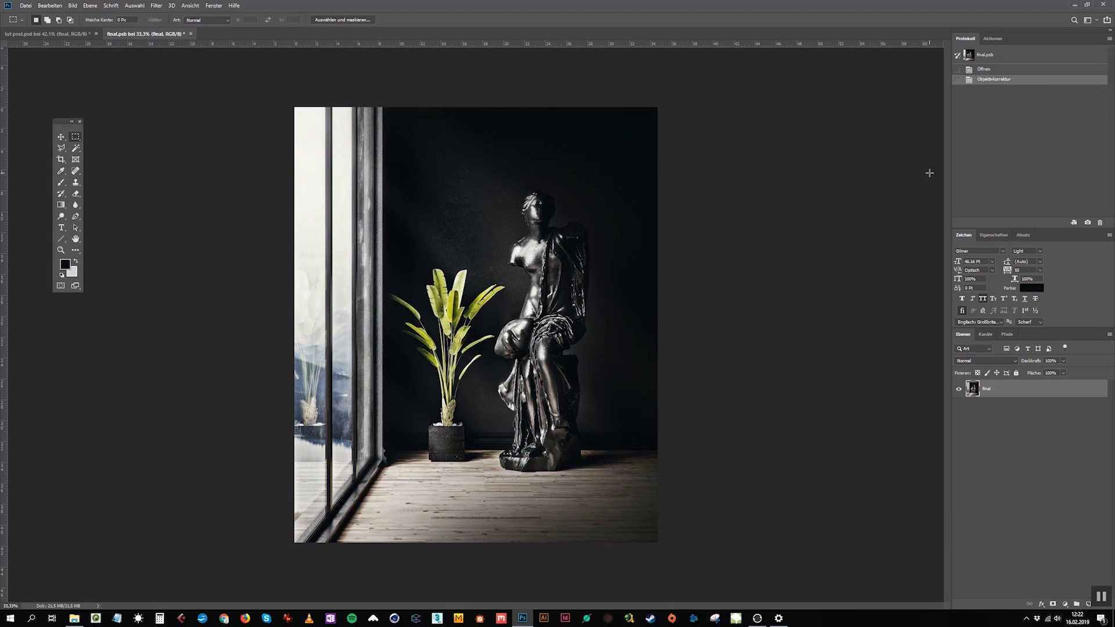
Step: Save the smart object's contents and return to "tut post.psd" to examine the colour fringes at the window frame's lower corner
key(ctrl+s)
click(69, 35)
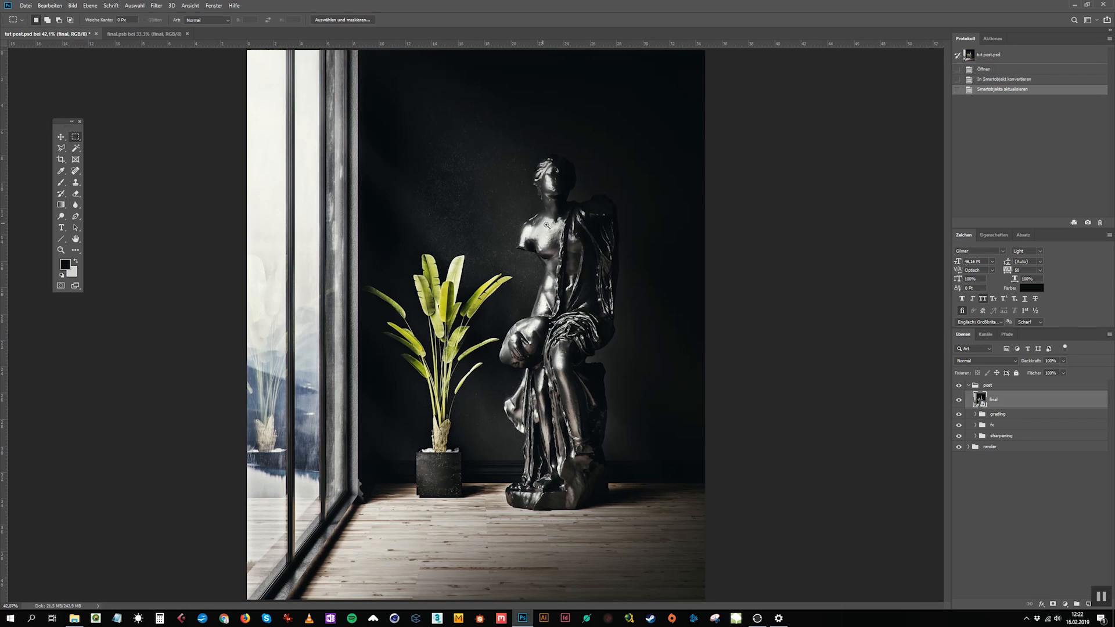
ctrl+drag(317, 561, 381, 547)
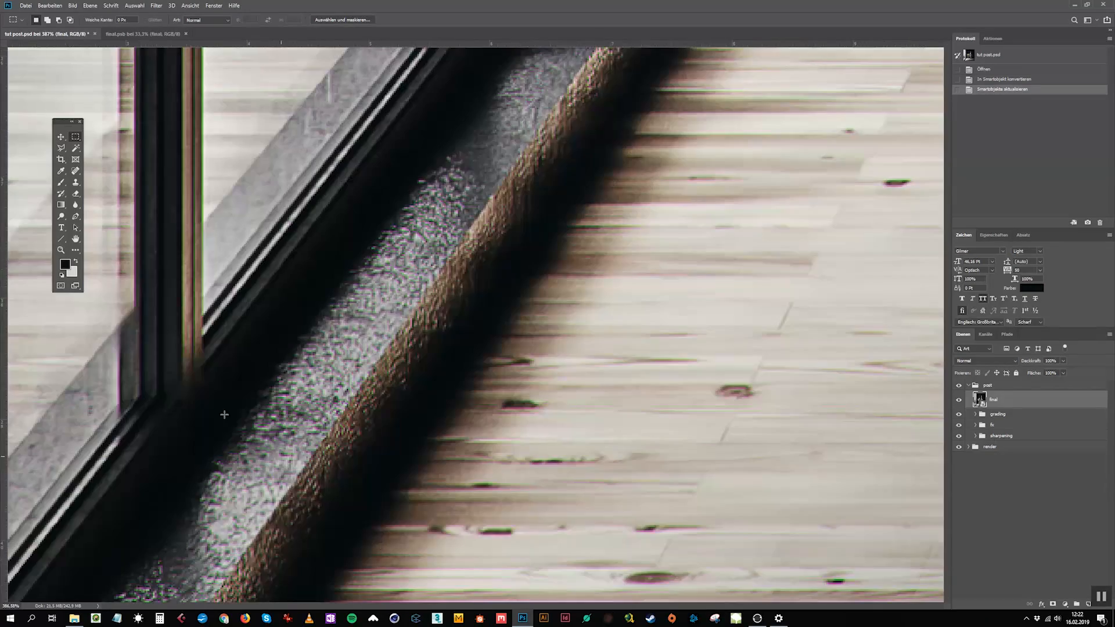